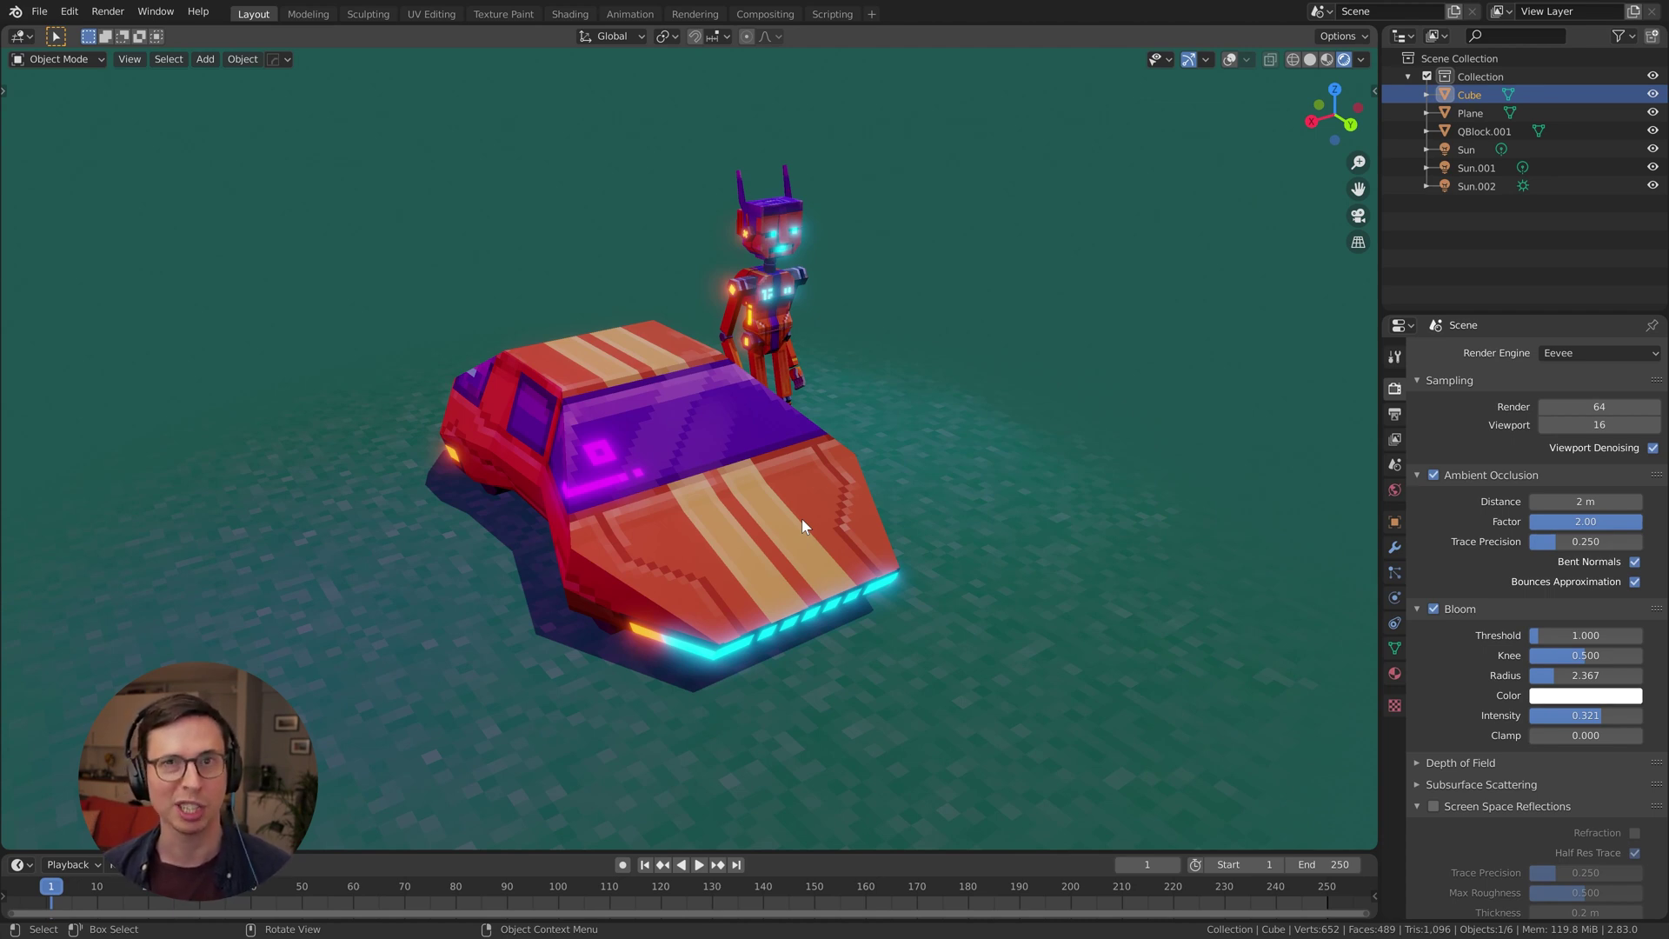
Examine the finished car's low-poly construction in wireframe shading, and return the viewport to rendered shading
{"action": "left_click", "coordinate": [1293, 60]}
{"action": "middle_click_drag", "start_coordinate": [884, 383], "coordinate": [797, 472]}
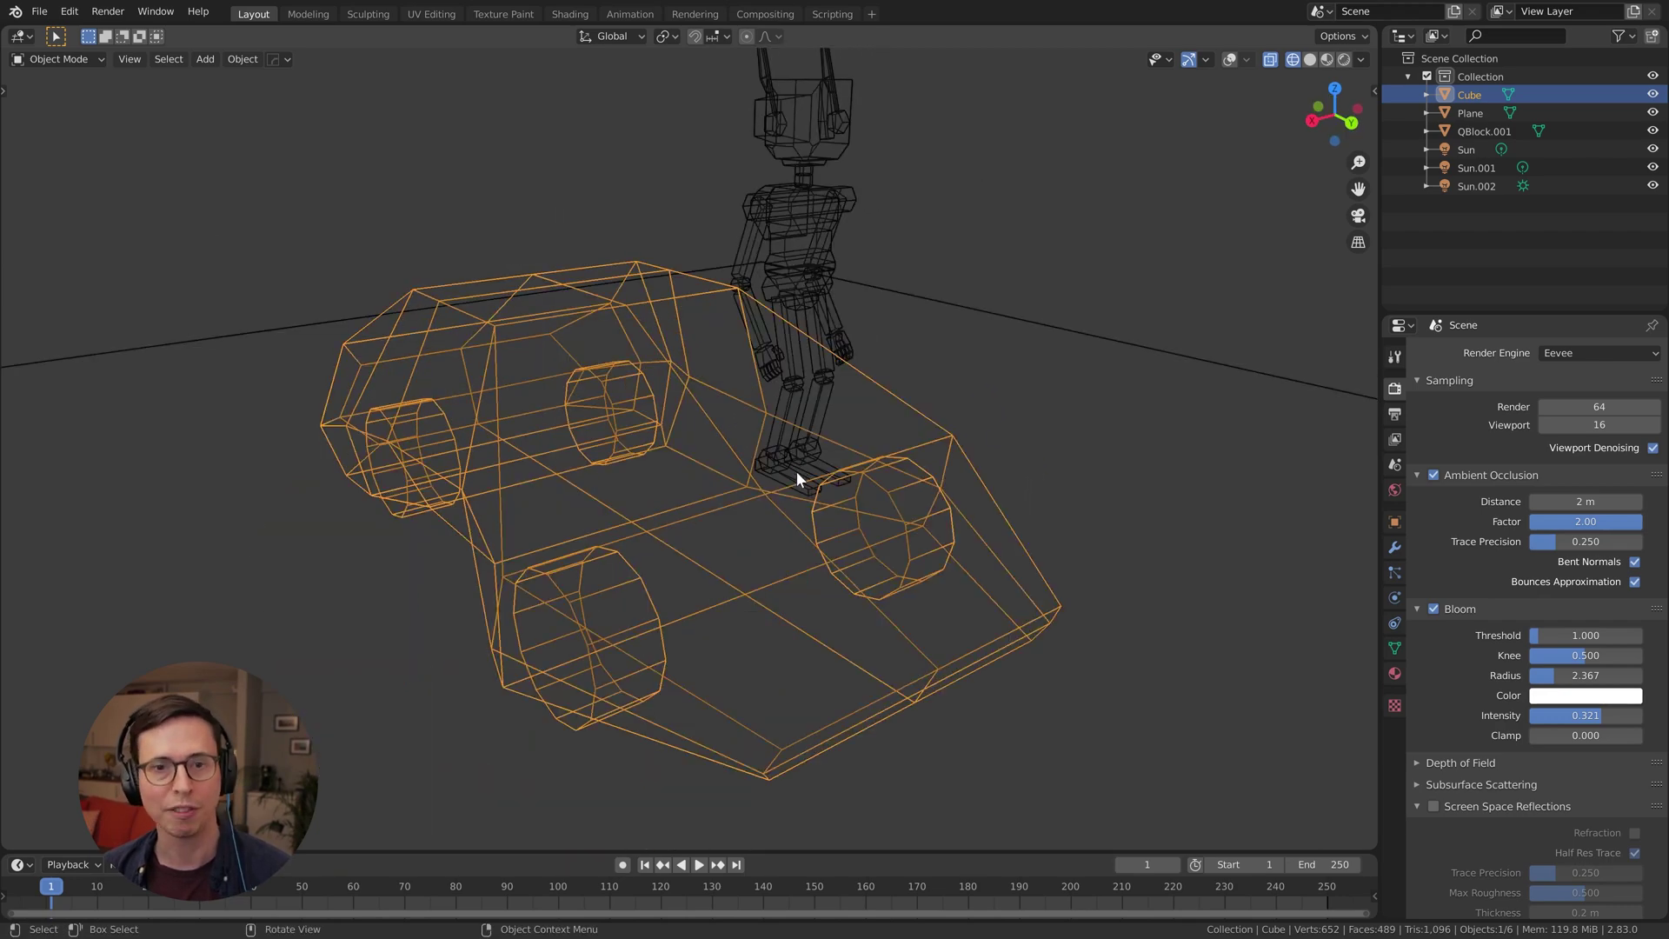
{"action": "left_click", "coordinate": [1337, 65]}
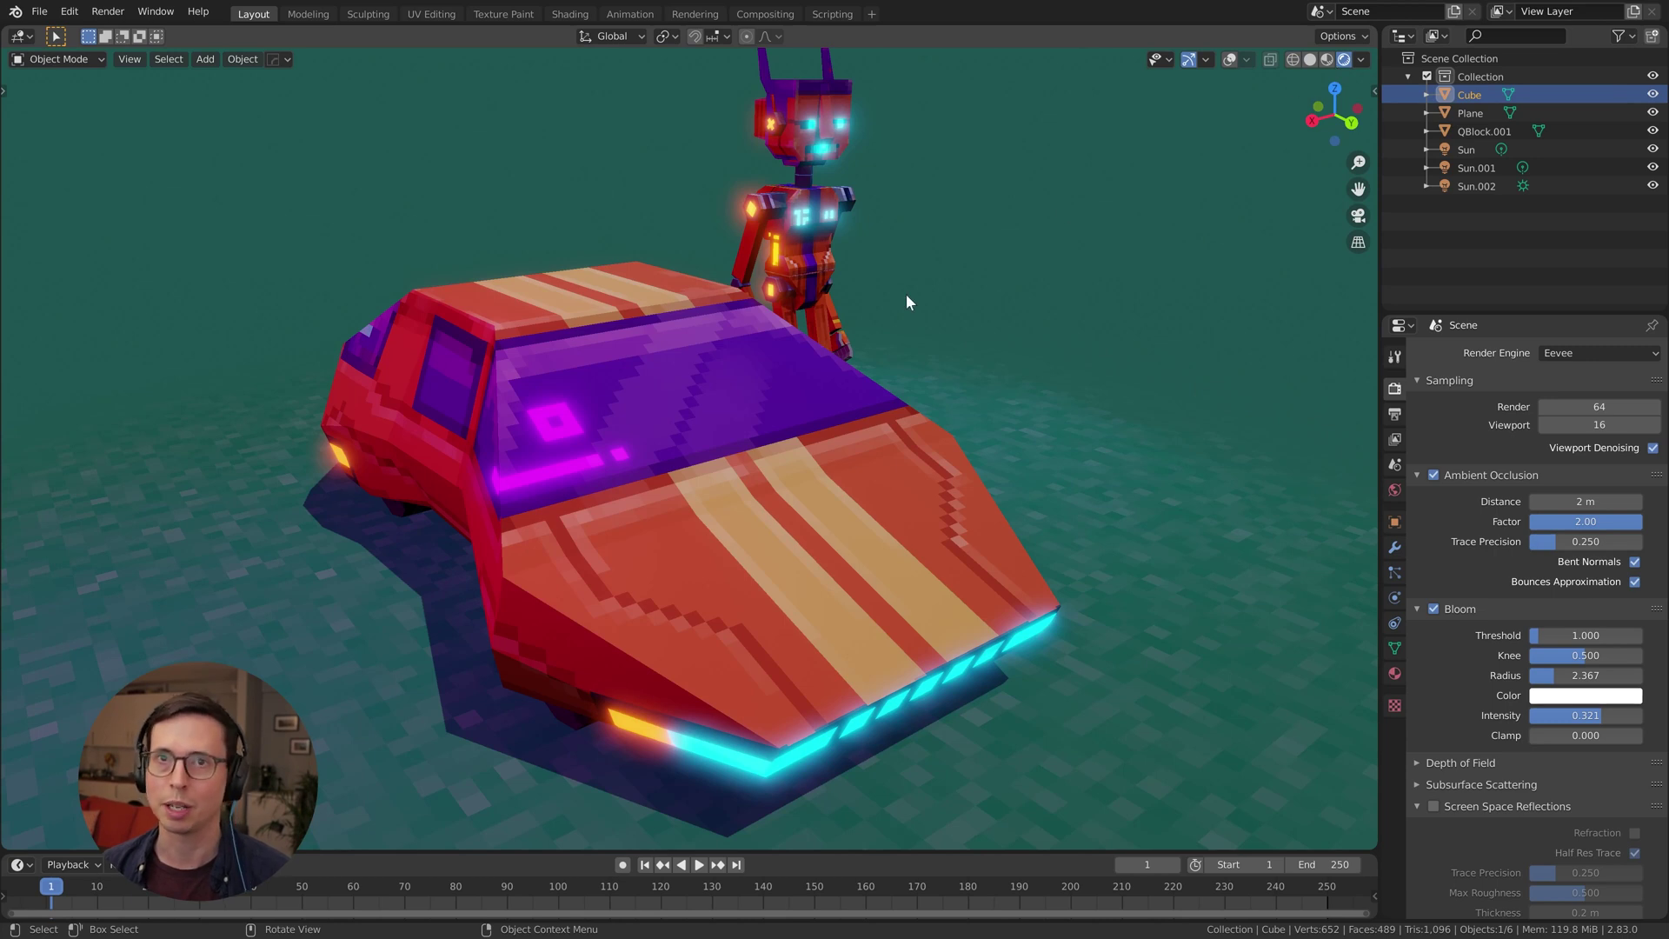
{"action": "left_click", "coordinate": [718, 481]}
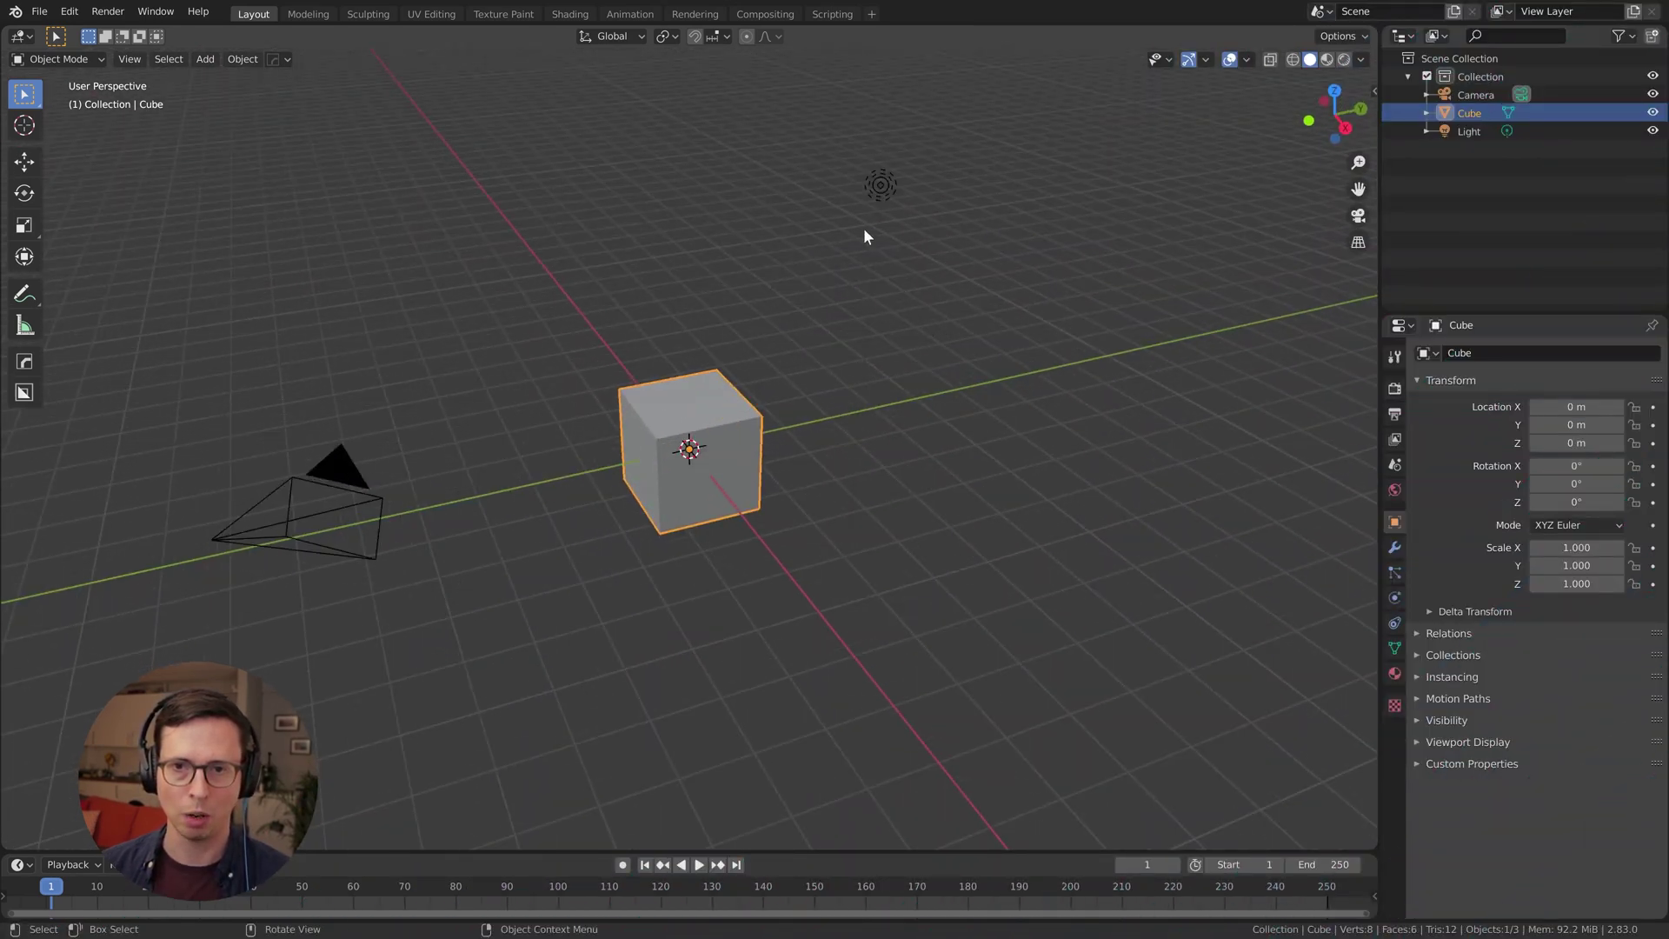
Delete the default camera and light, keeping only the cube in the scene
{"action": "left_click_drag", "start_coordinate": [778, 104], "coordinate": [989, 247]}
{"action": "left_click_drag", "start_coordinate": [336, 301], "coordinate": [171, 626], "text": "shift"}
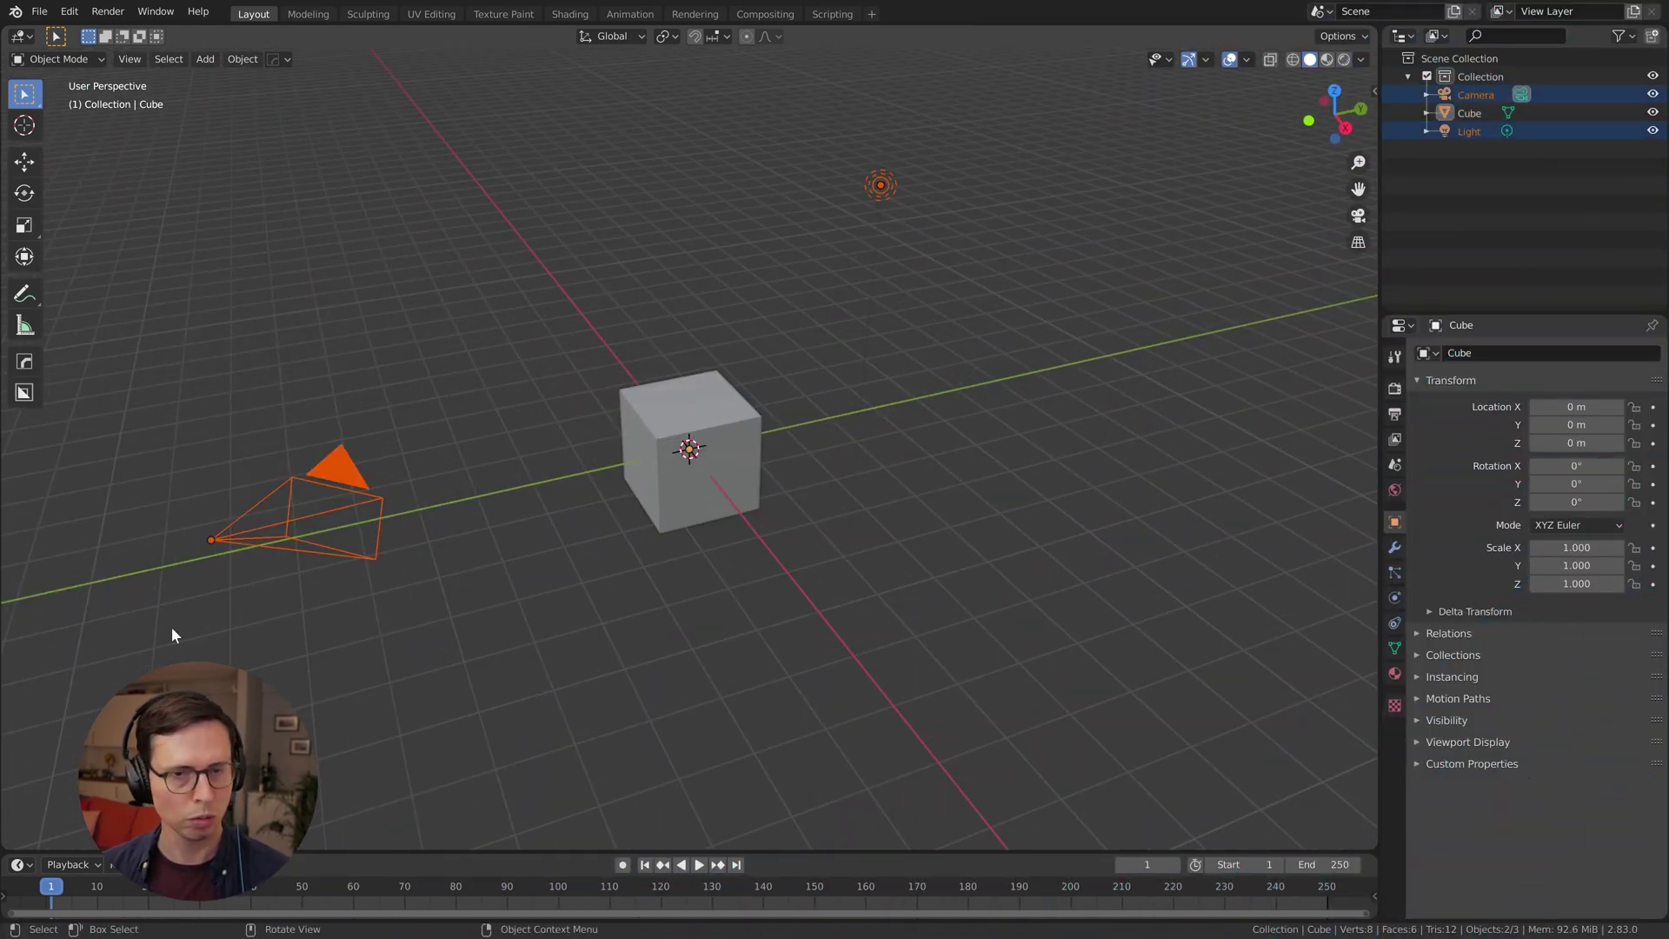
{"action": "key", "text": "x"}
{"action": "left_click", "coordinate": [171, 626]}
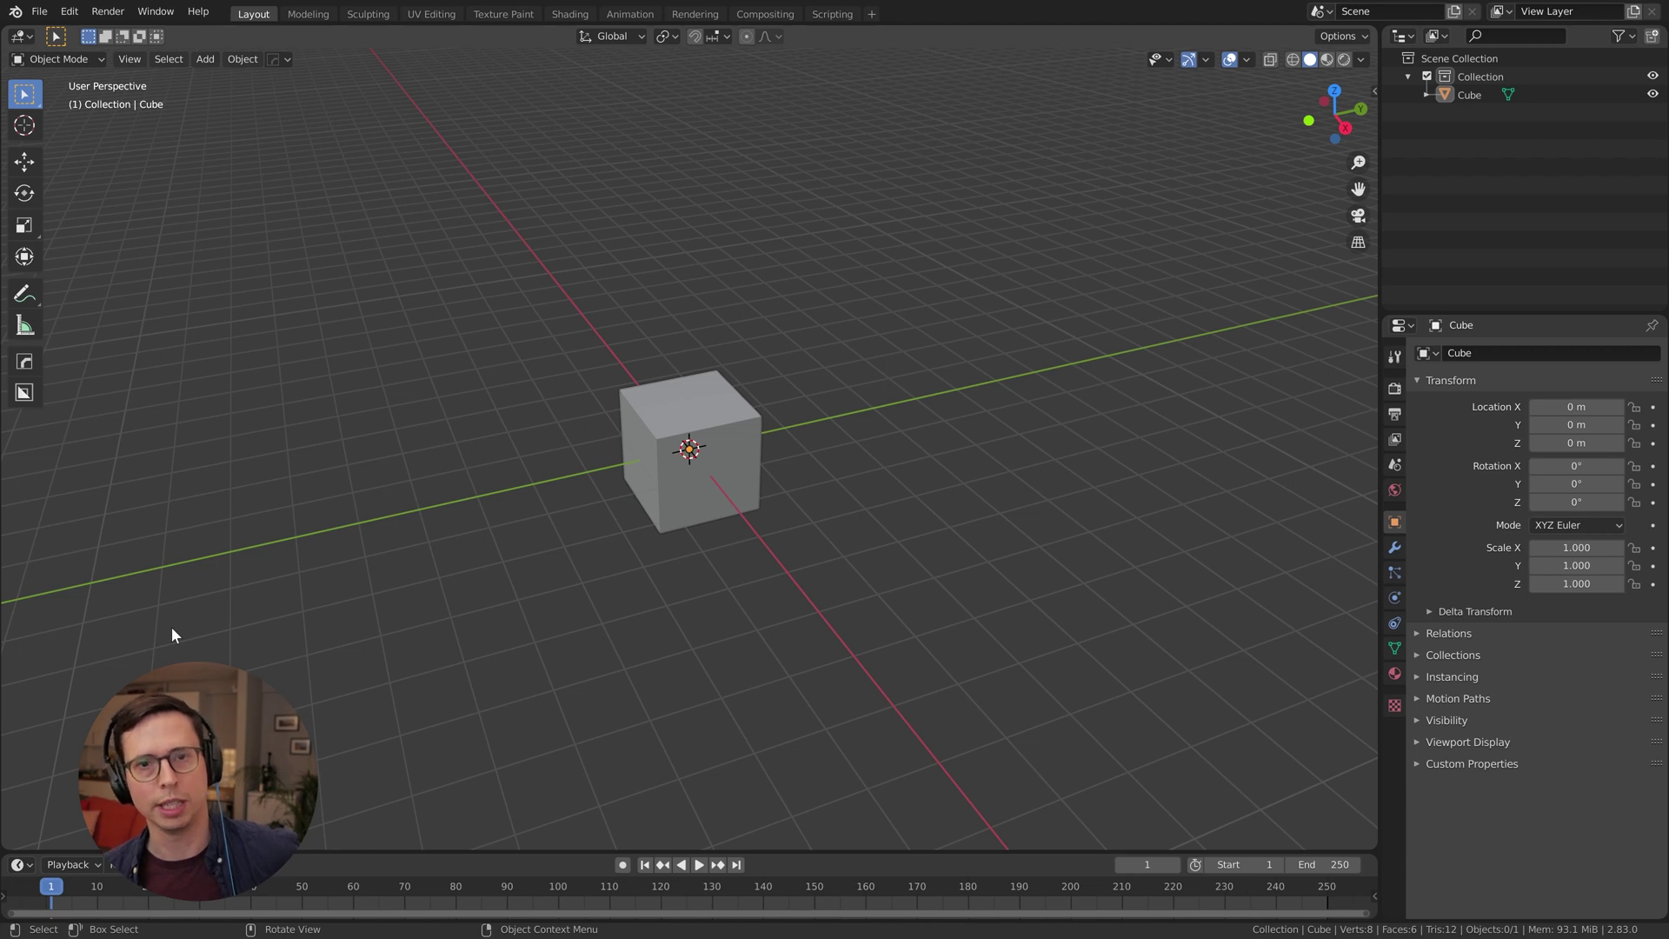
Move the cube up along the Z axis by about 1.5 m
{"action": "left_click", "coordinate": [669, 518]}
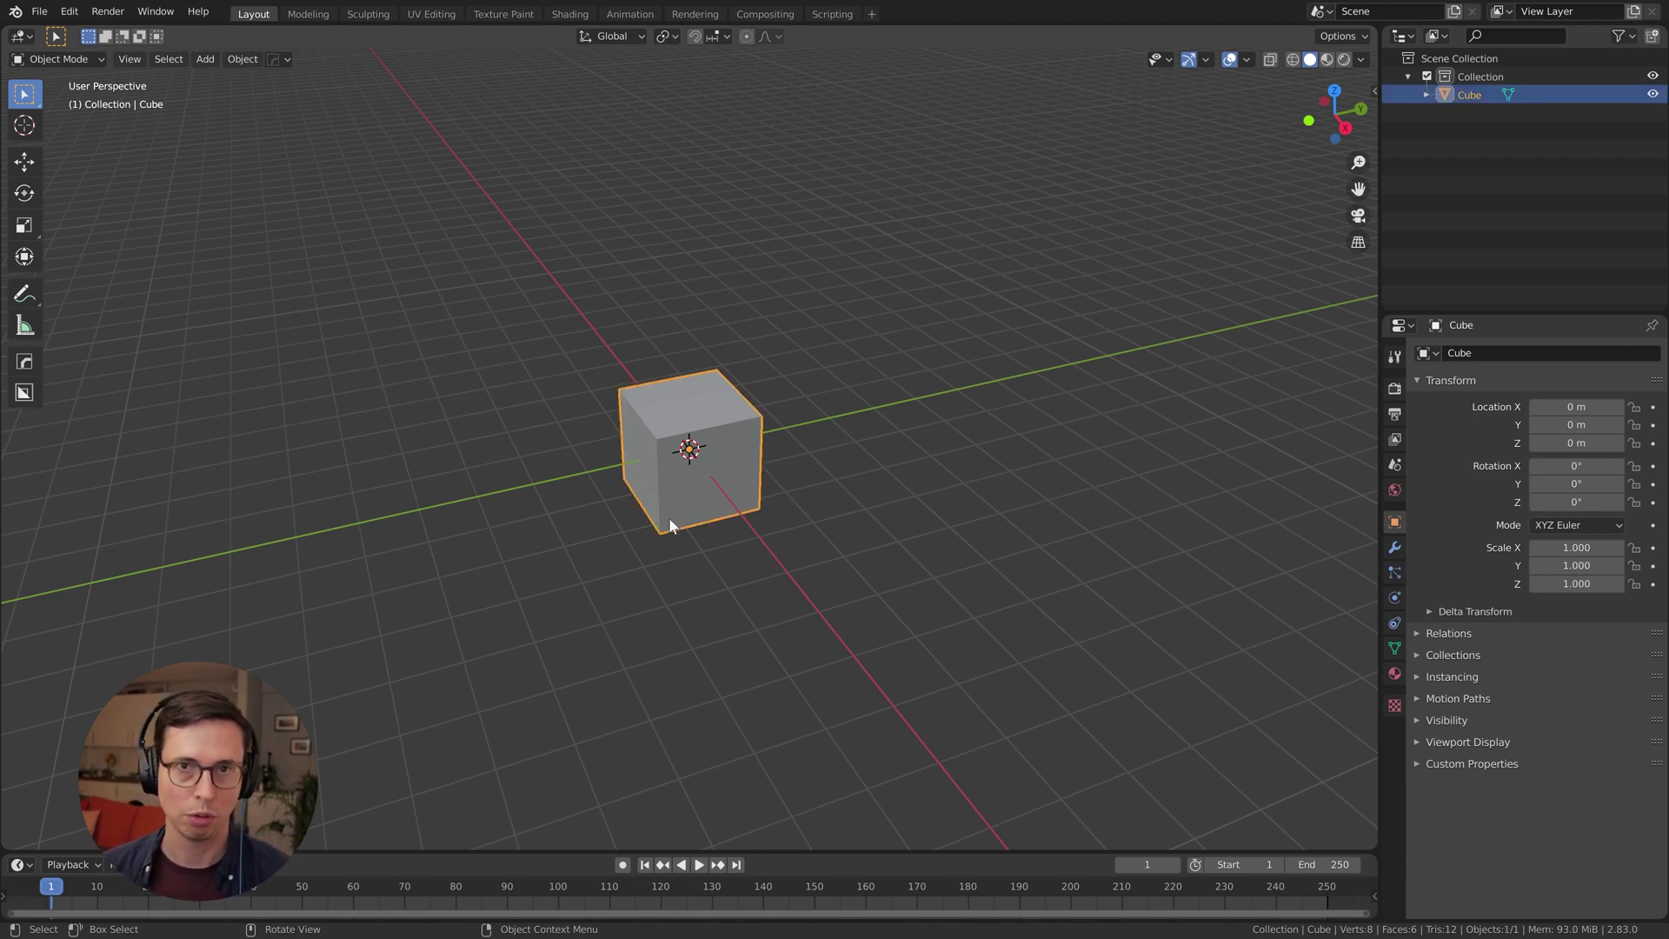
{"action": "key", "text": "g"}
{"action": "key", "text": "z"}
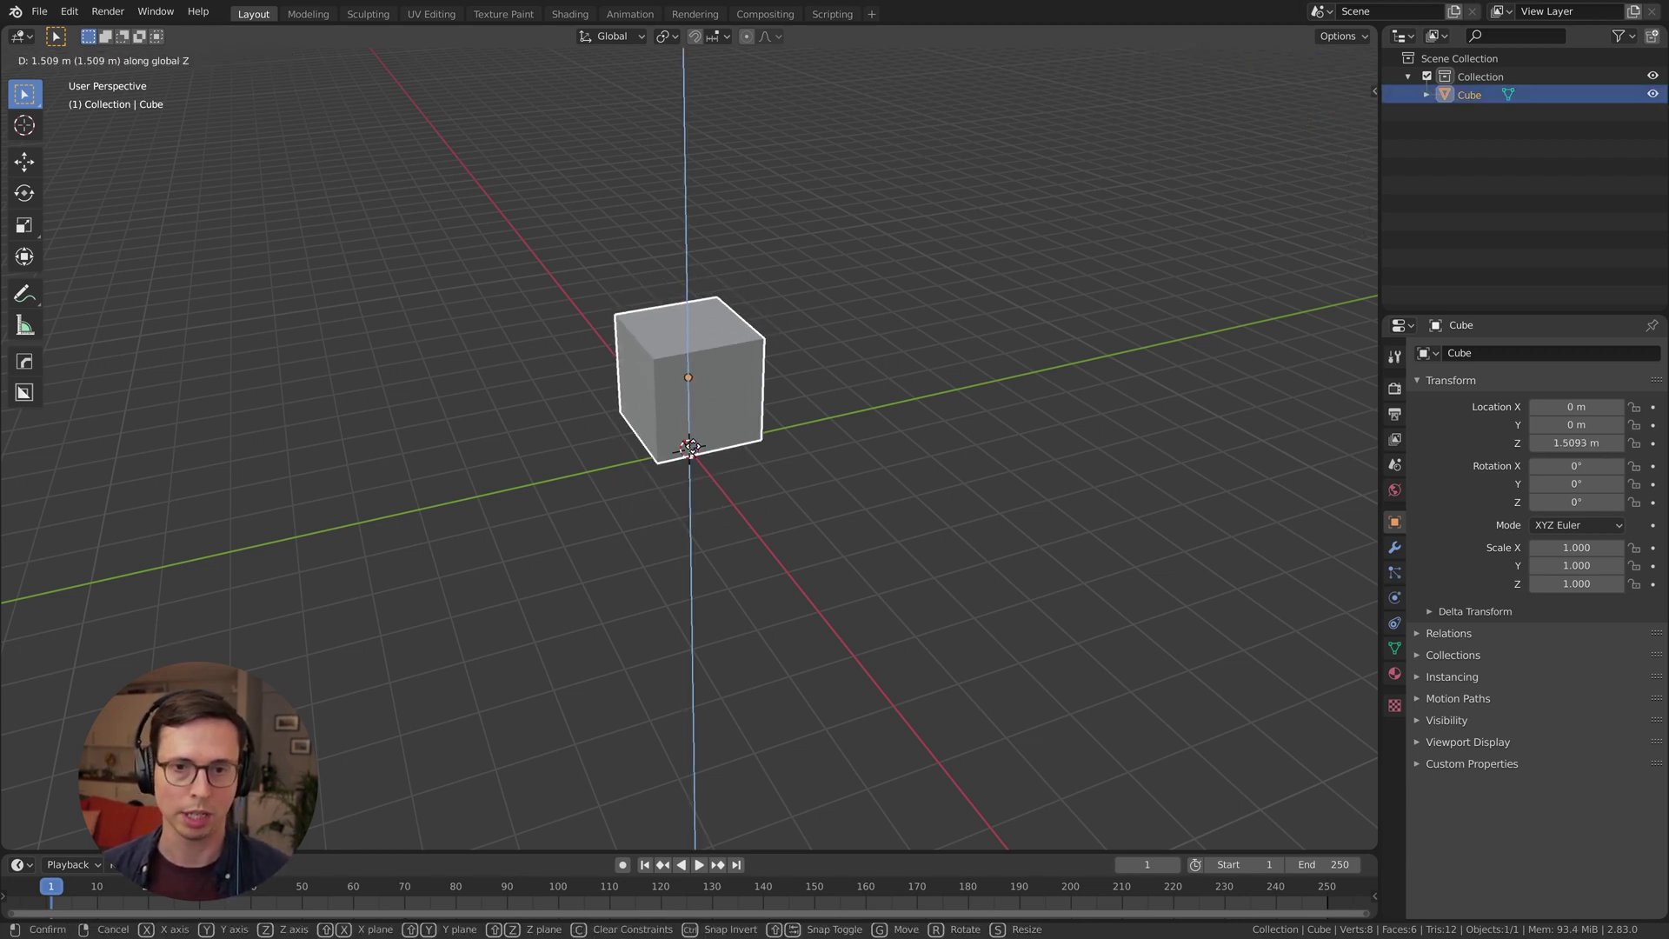
{"action": "left_click", "coordinate": [708, 445]}
Scale the cube on X and Y only, by a factor of about 2.26, keeping its height
{"action": "key", "text": "s"}
{"action": "key", "text": "shift+z"}
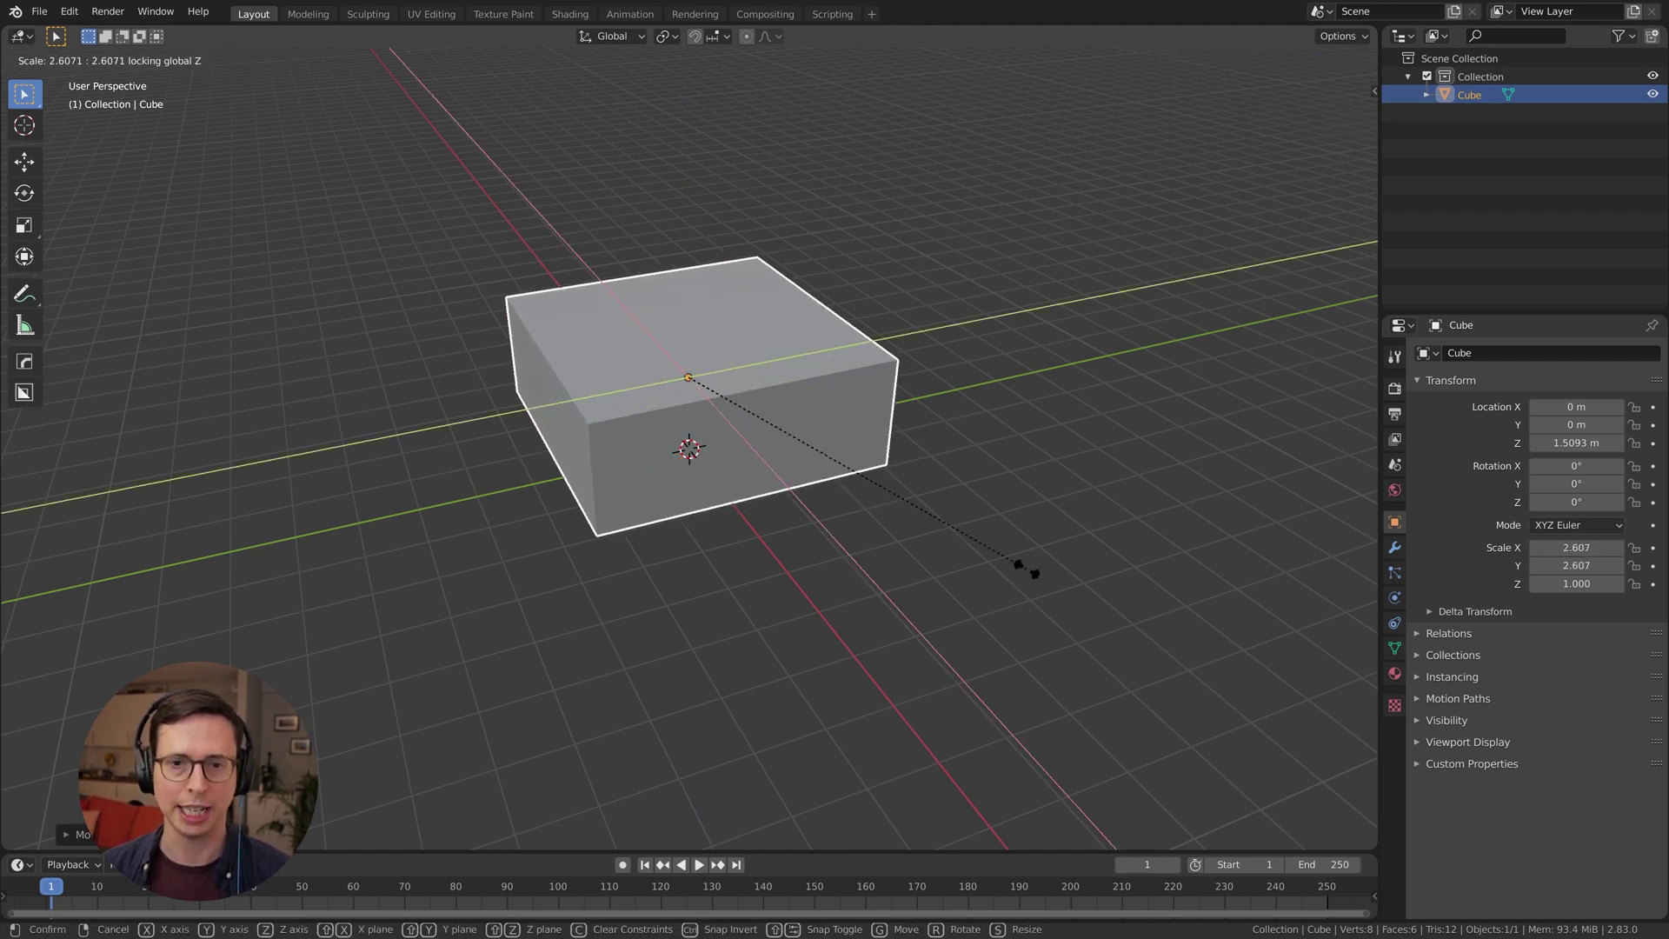
{"action": "left_click", "coordinate": [951, 499]}
{"action": "middle_click_drag", "start_coordinate": [950, 499], "coordinate": [978, 534]}
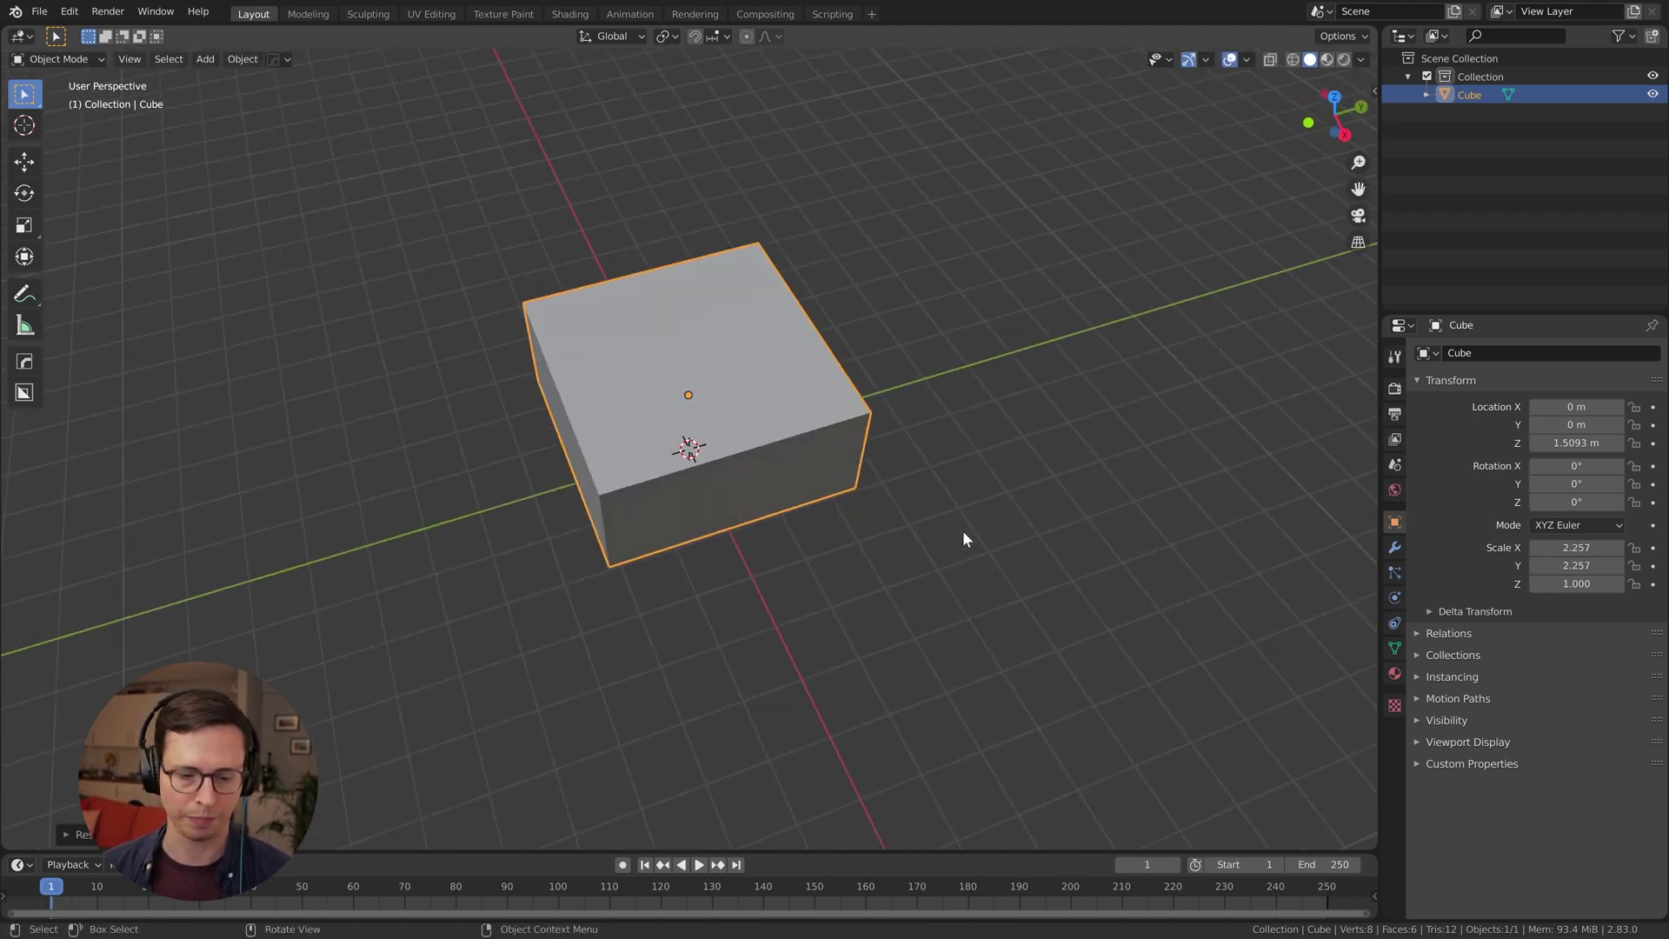
{"action": "right_click", "coordinate": [962, 530]}
Stretch the block along Y to a Y scale of about 4.34 and apply its rotation and scale
{"action": "key", "text": "s"}
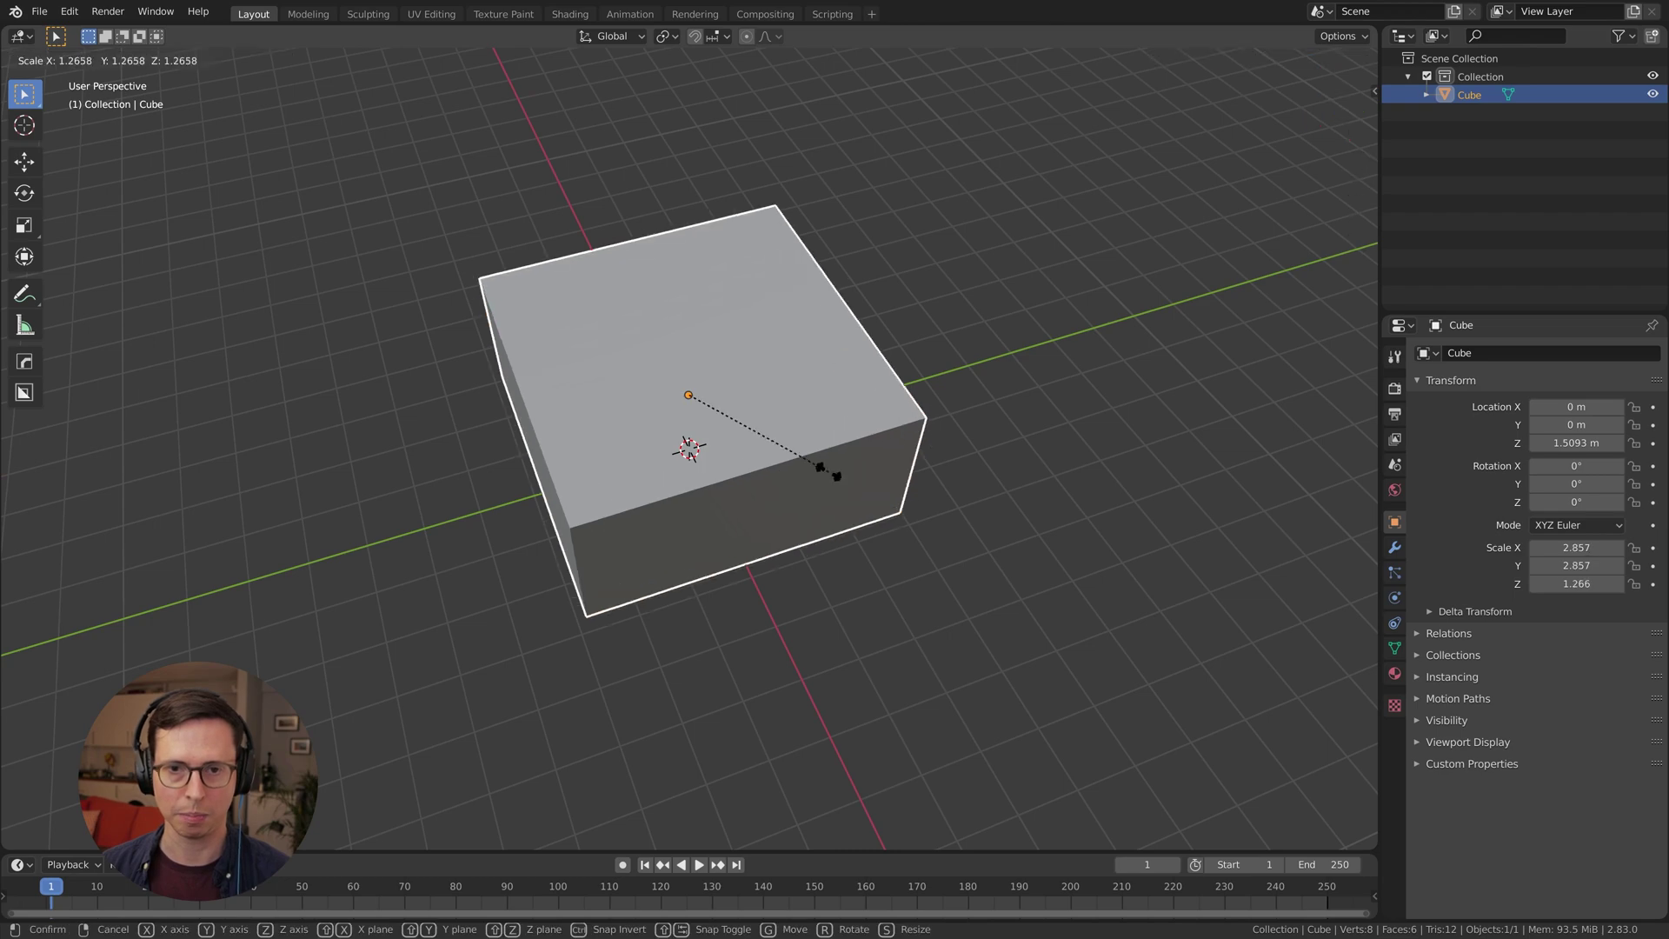
{"action": "right_click", "coordinate": [833, 476]}
{"action": "key", "text": "s"}
{"action": "key", "text": "y"}
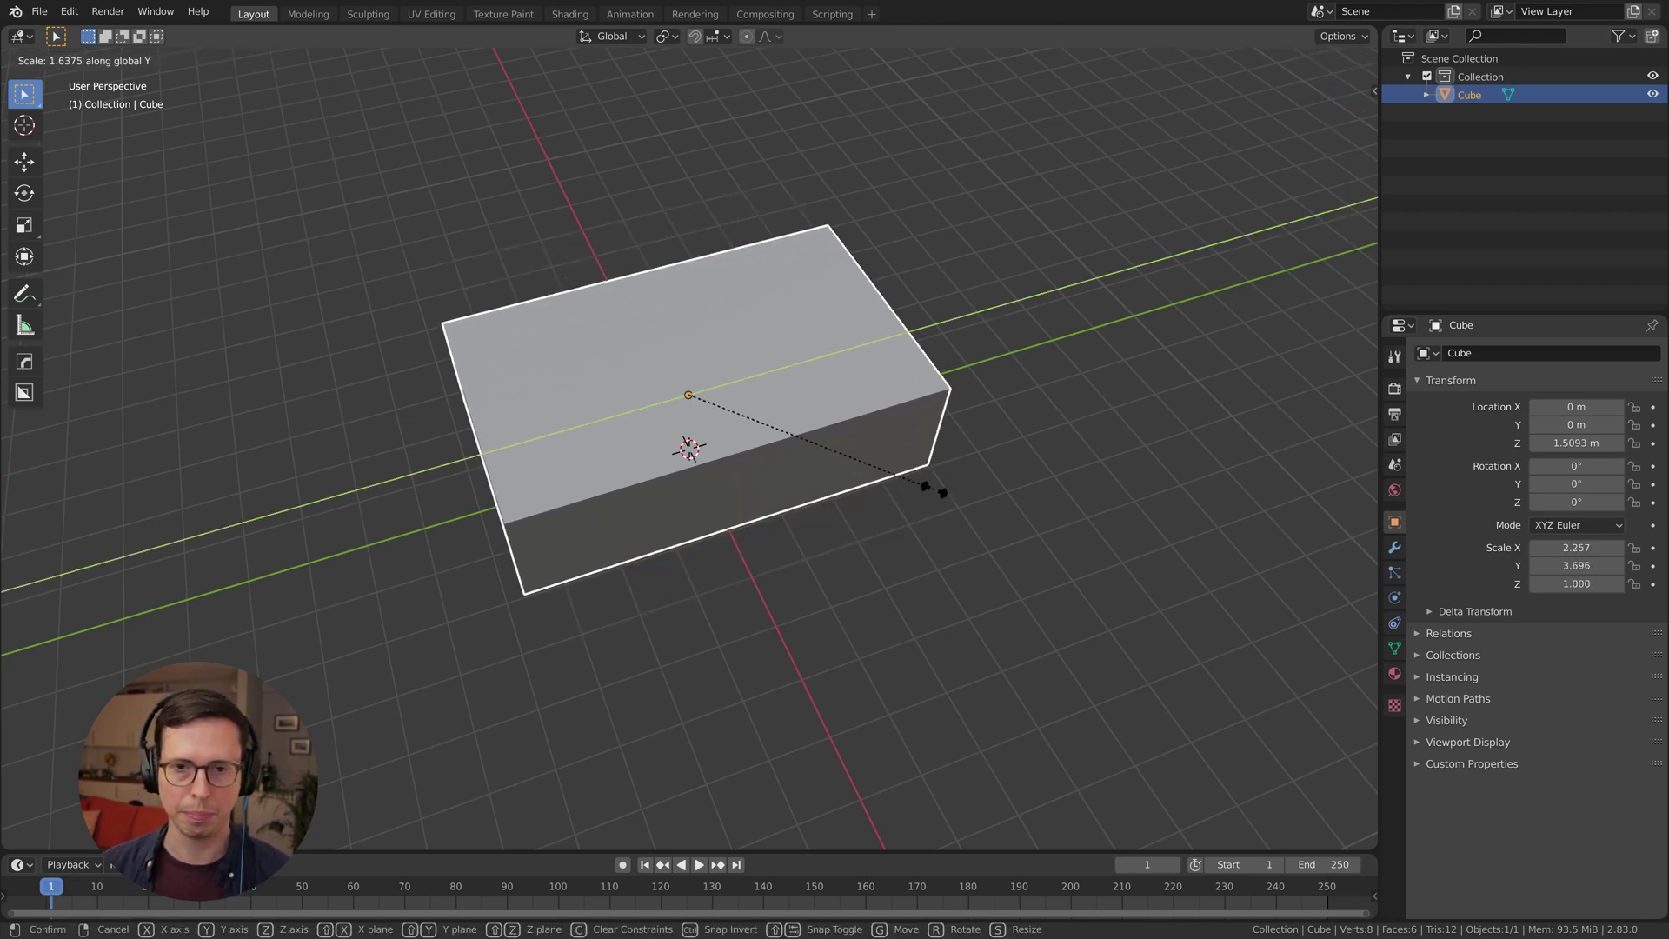
{"action": "left_click", "coordinate": [980, 504]}
{"action": "middle_click_drag", "start_coordinate": [979, 505], "coordinate": [880, 481]}
{"action": "key", "text": "ctrl+a"}
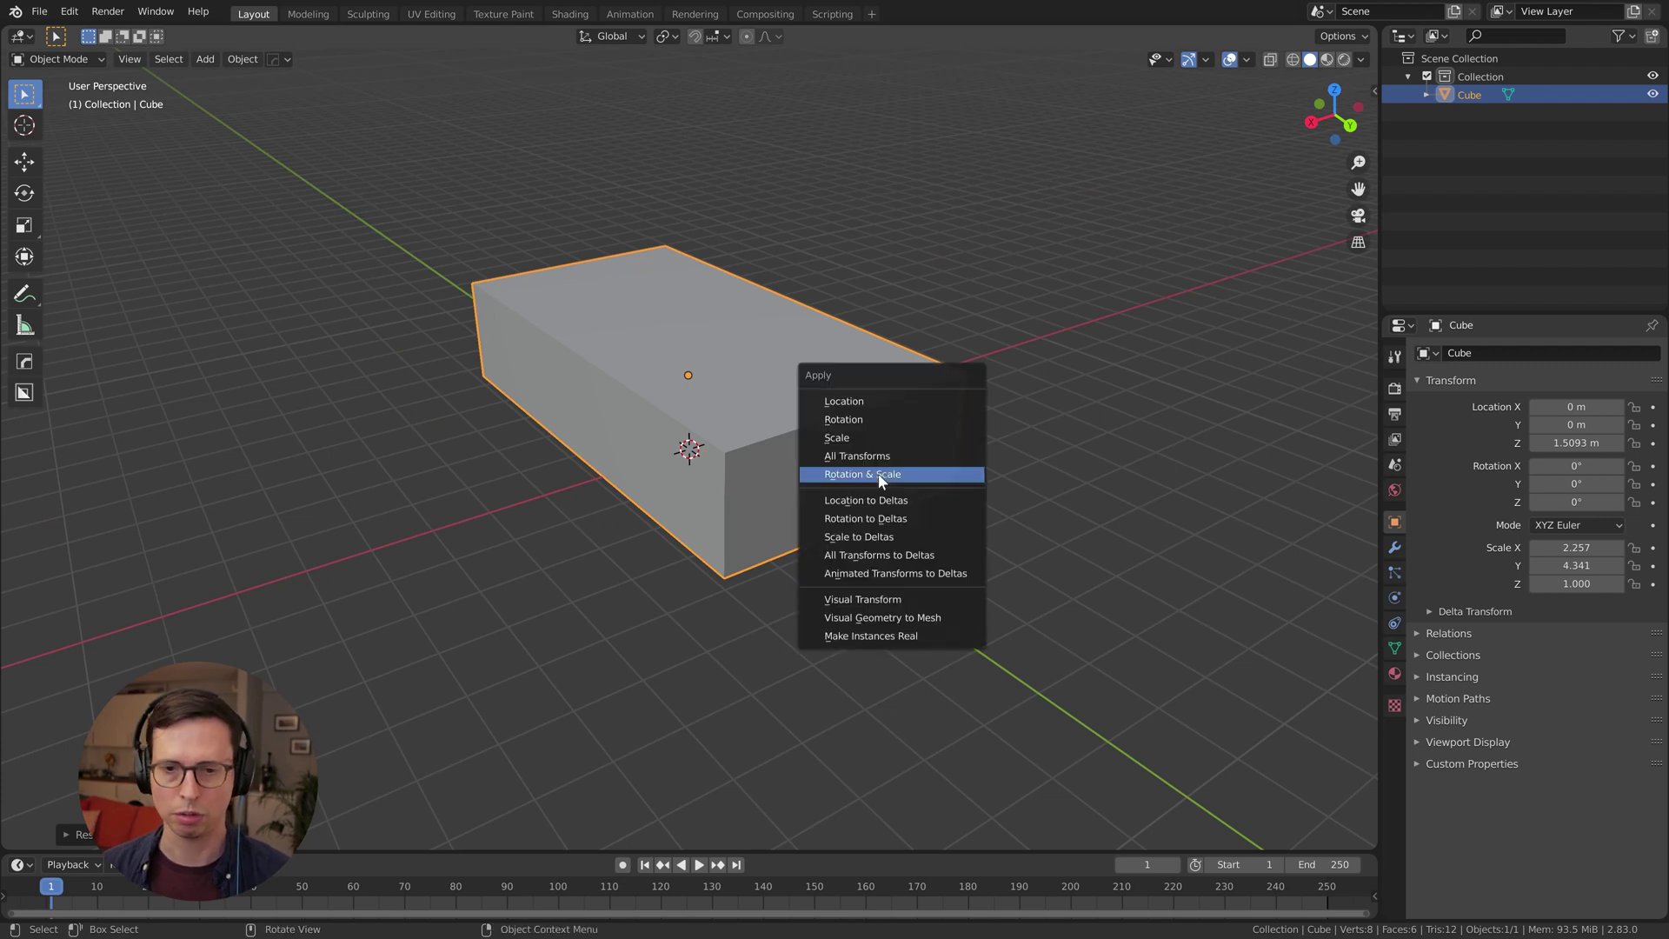
{"action": "left_click", "coordinate": [880, 474]}
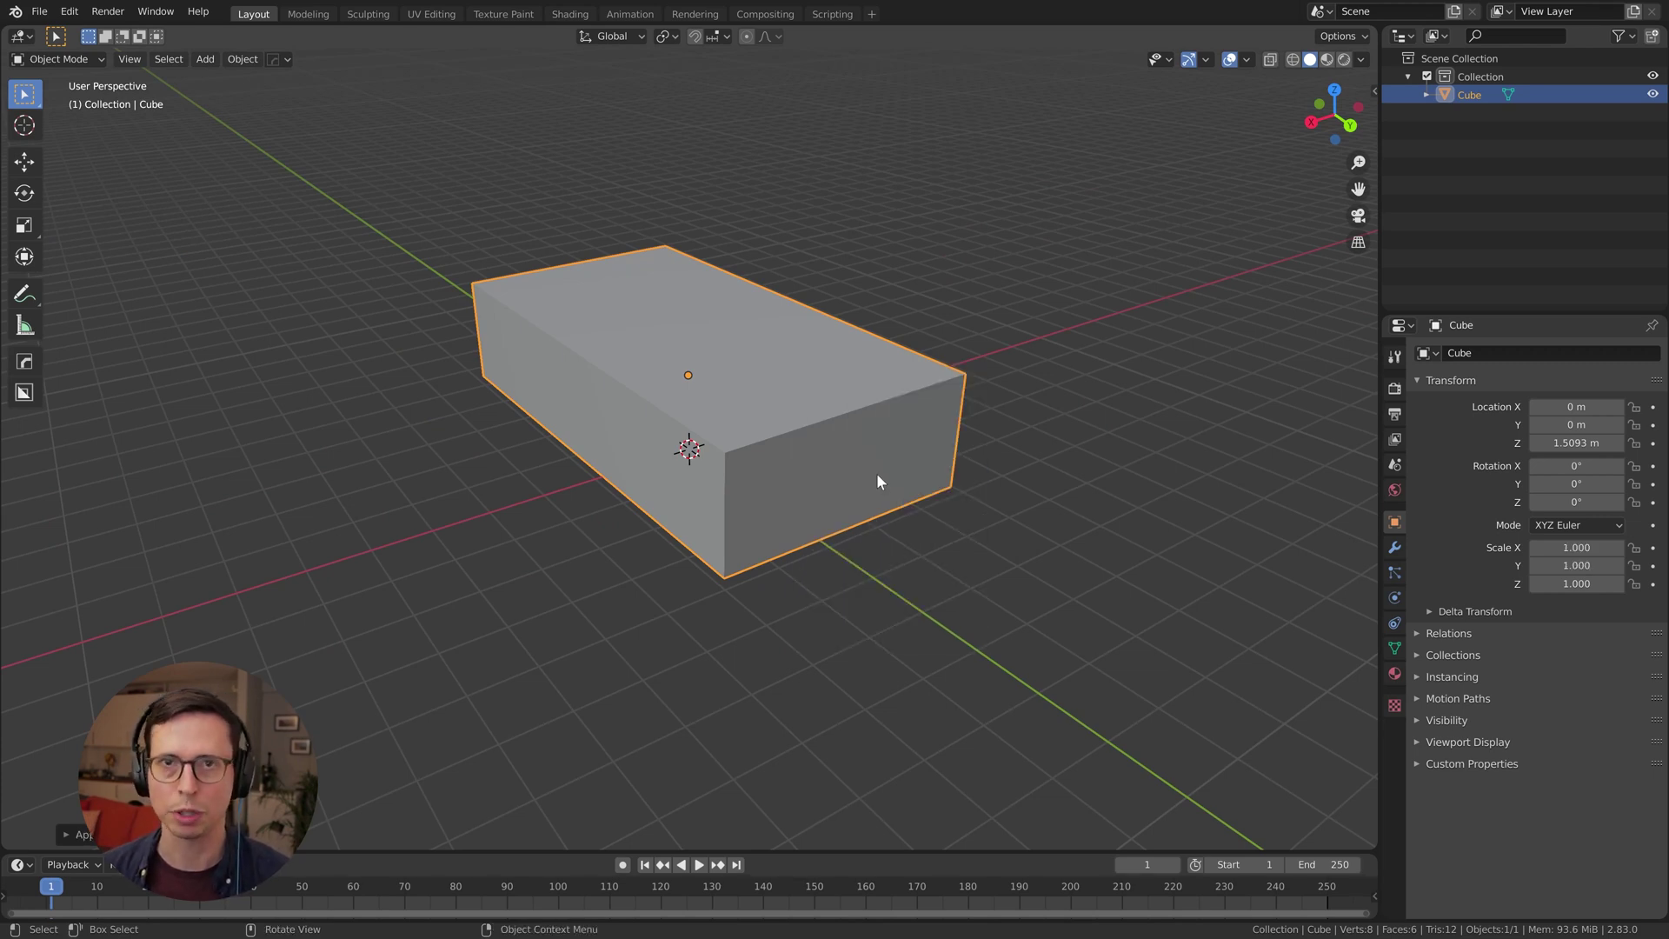
Enter Edit Mode and add a centred loop cut across the middle of the block's length
{"action": "middle_click_drag", "start_coordinate": [877, 475], "coordinate": [782, 498]}
{"action": "key", "text": "Tab"}
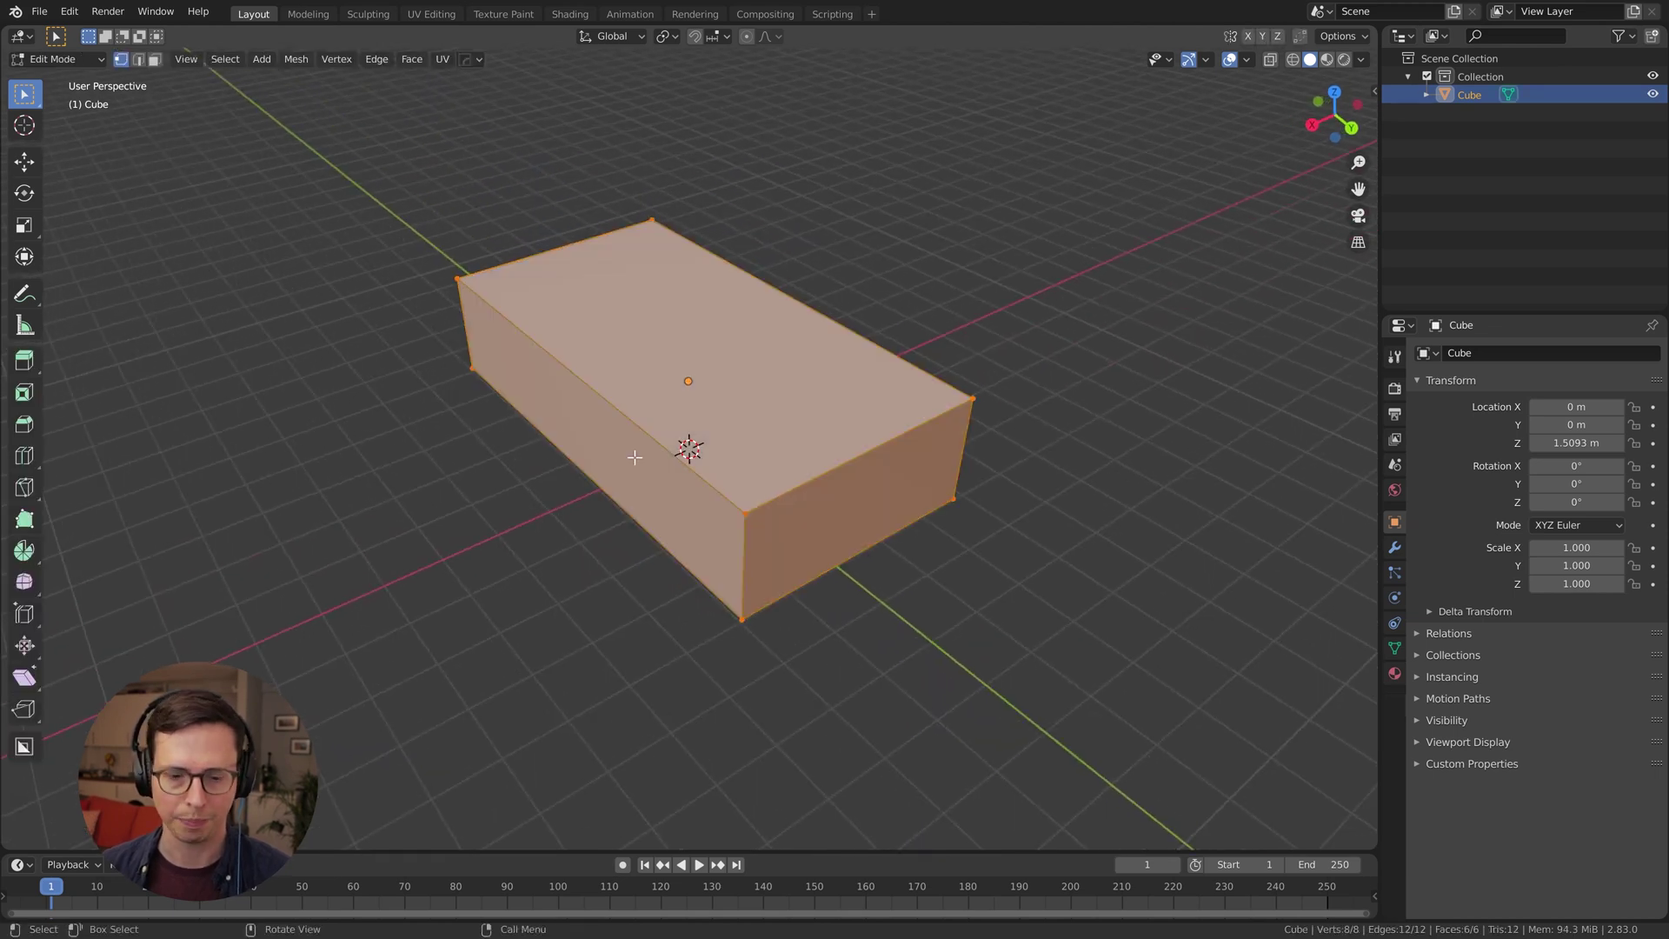
{"action": "key", "text": "ctrl+r"}
{"action": "left_click", "coordinate": [640, 430]}
{"action": "right_click", "coordinate": [641, 434]}
Enable mirrored editing on X and Y with Topology Mirror, and try moving a top front corner vertex
{"action": "left_click", "coordinate": [745, 513]}
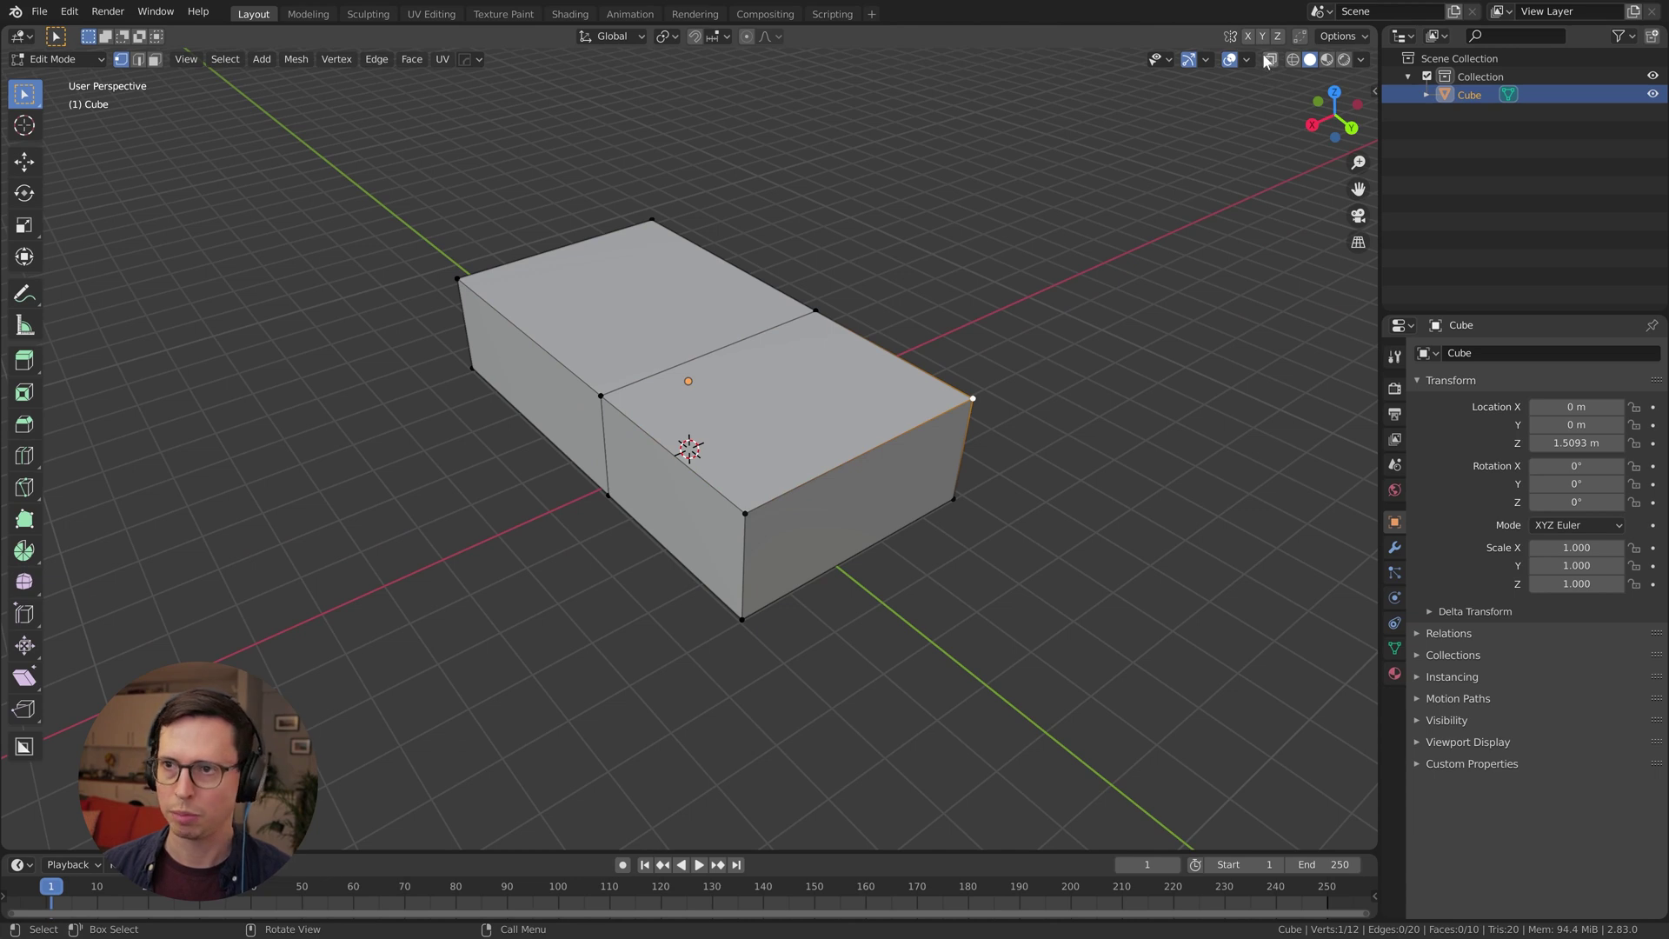
{"action": "left_click", "coordinate": [1339, 35]}
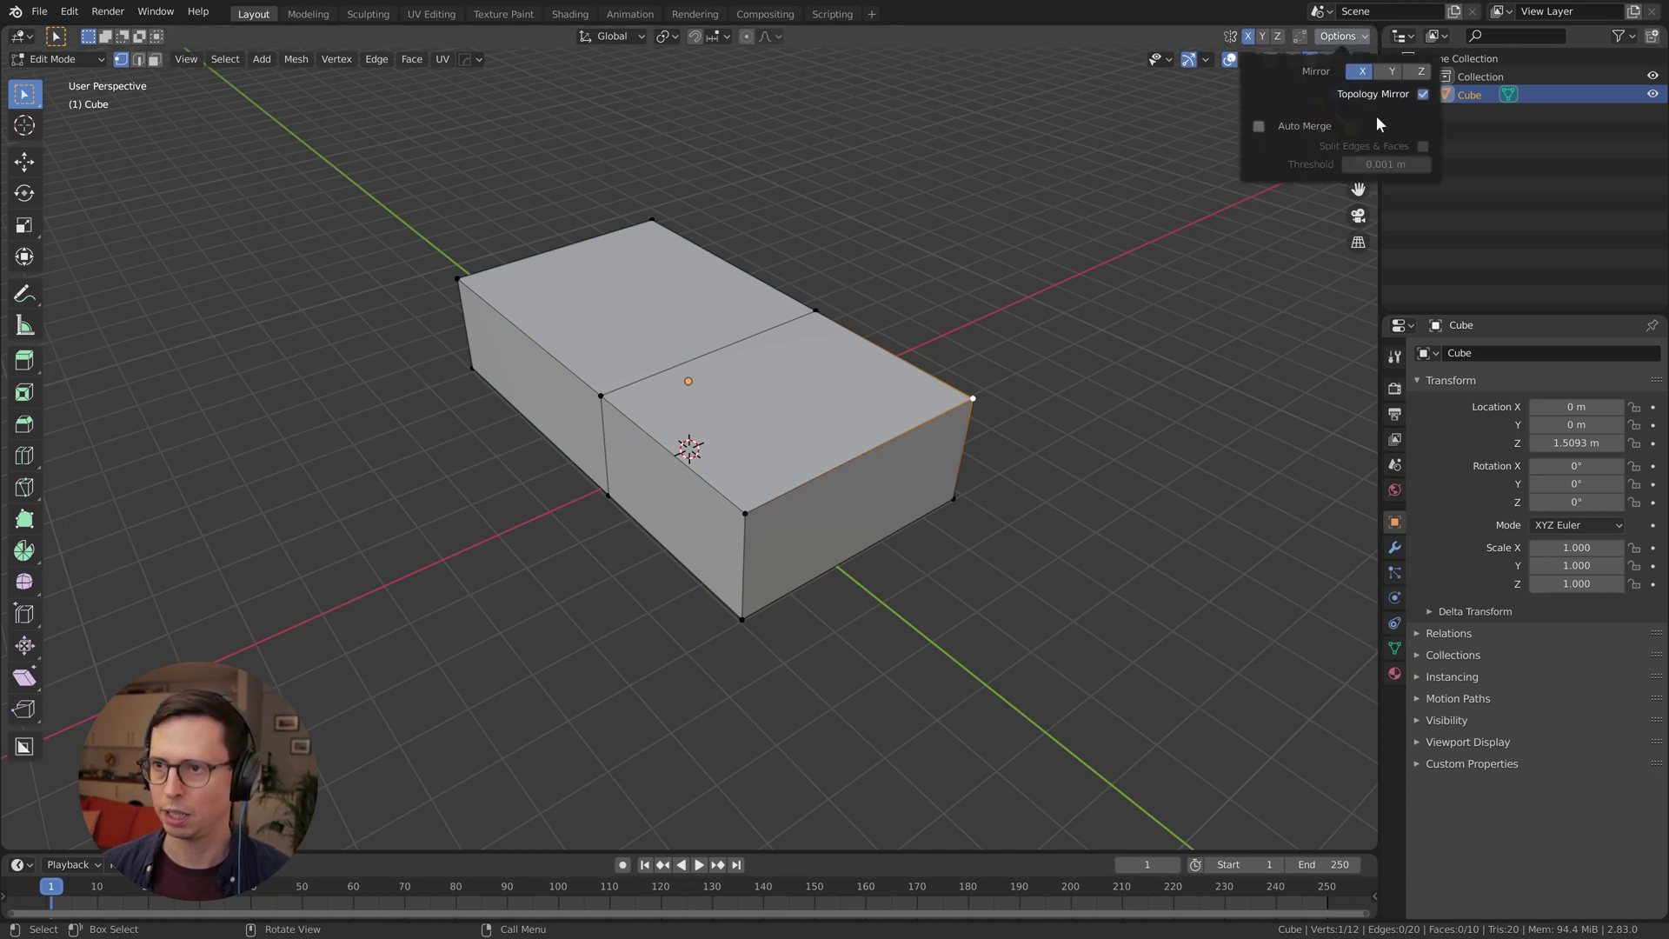
{"action": "middle_click_drag", "start_coordinate": [1046, 376], "coordinate": [951, 391]}
{"action": "key", "text": "g"}
{"action": "right_click", "coordinate": [866, 488]}
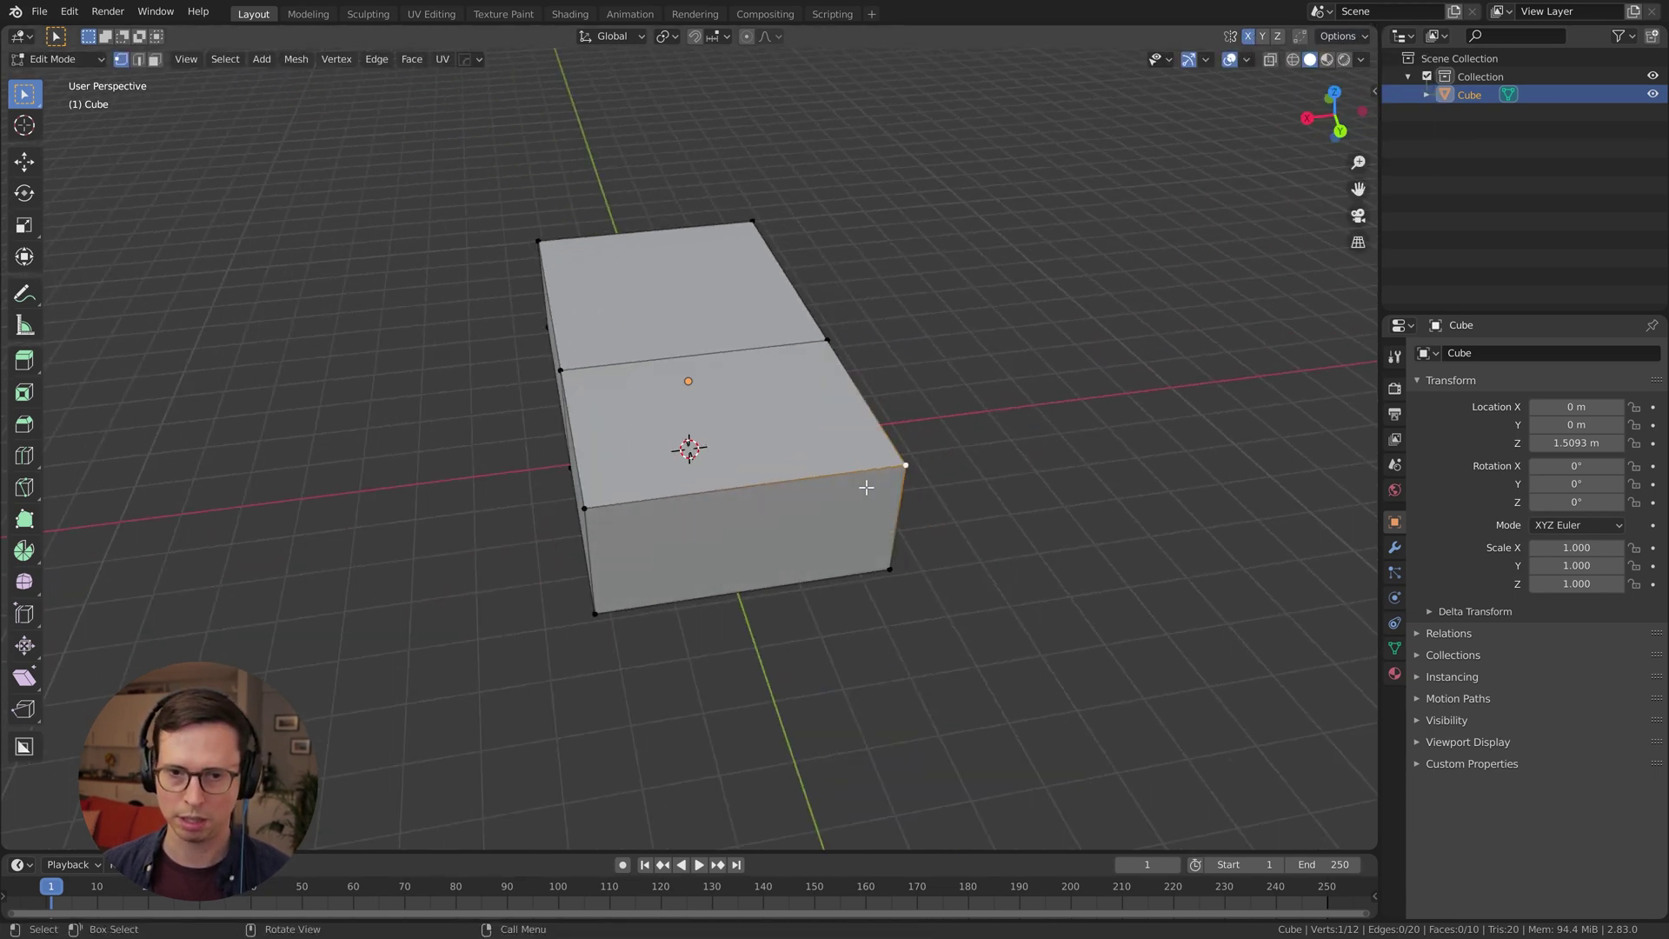
{"action": "left_click", "coordinate": [1345, 37]}
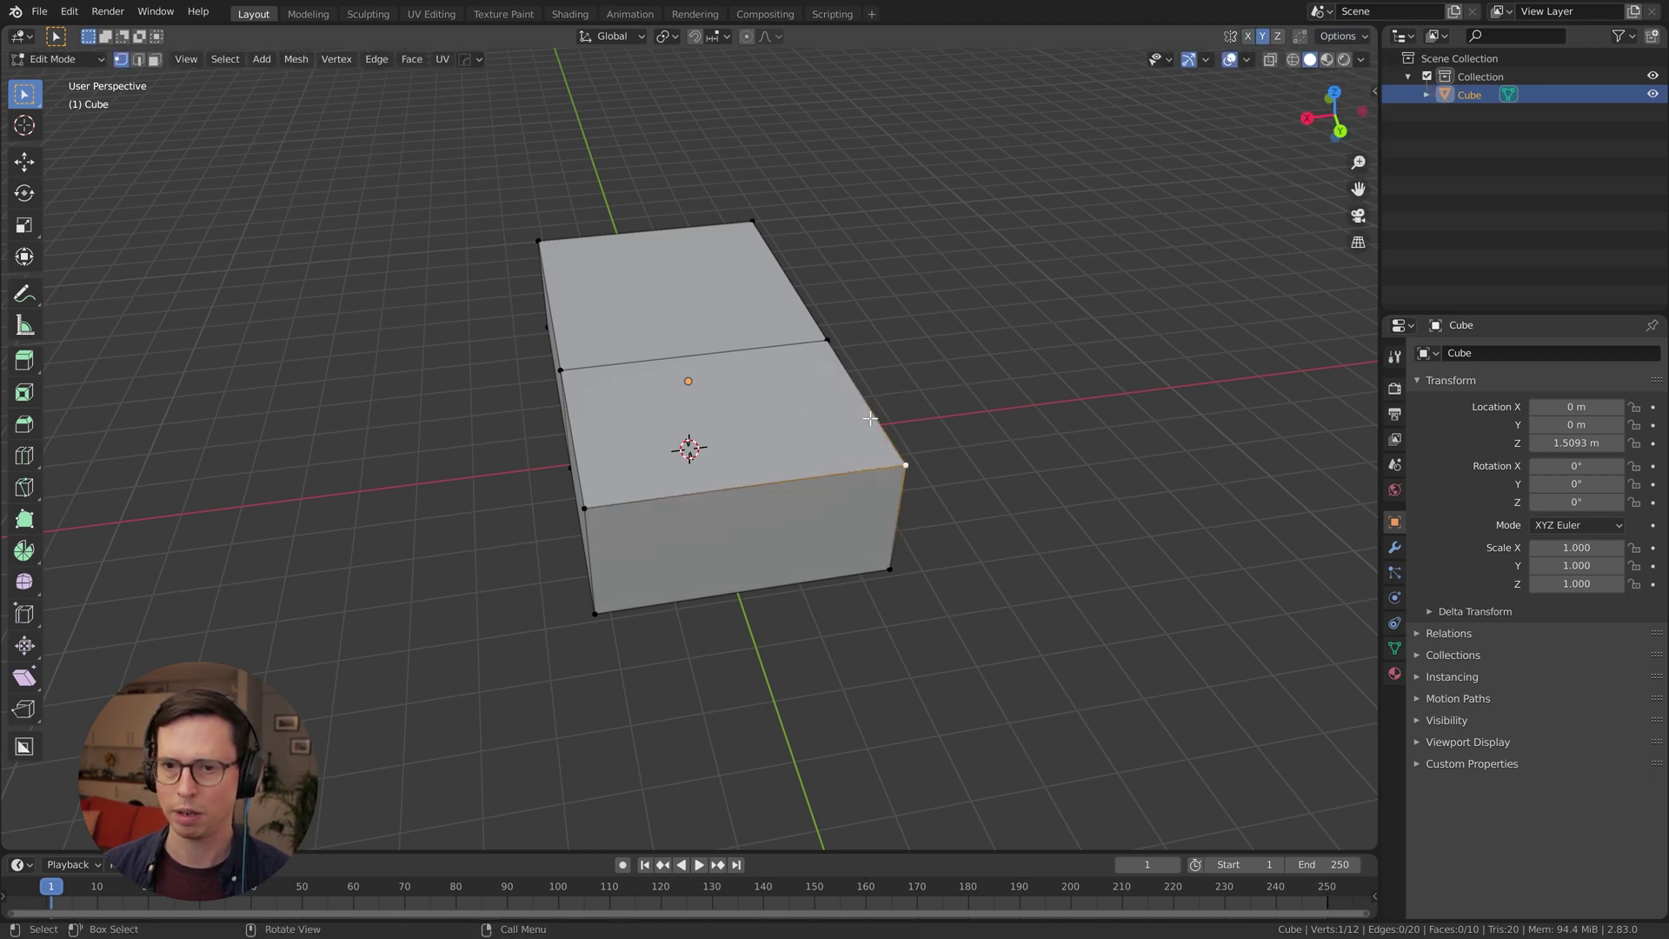
{"action": "left_click", "coordinate": [1249, 36]}
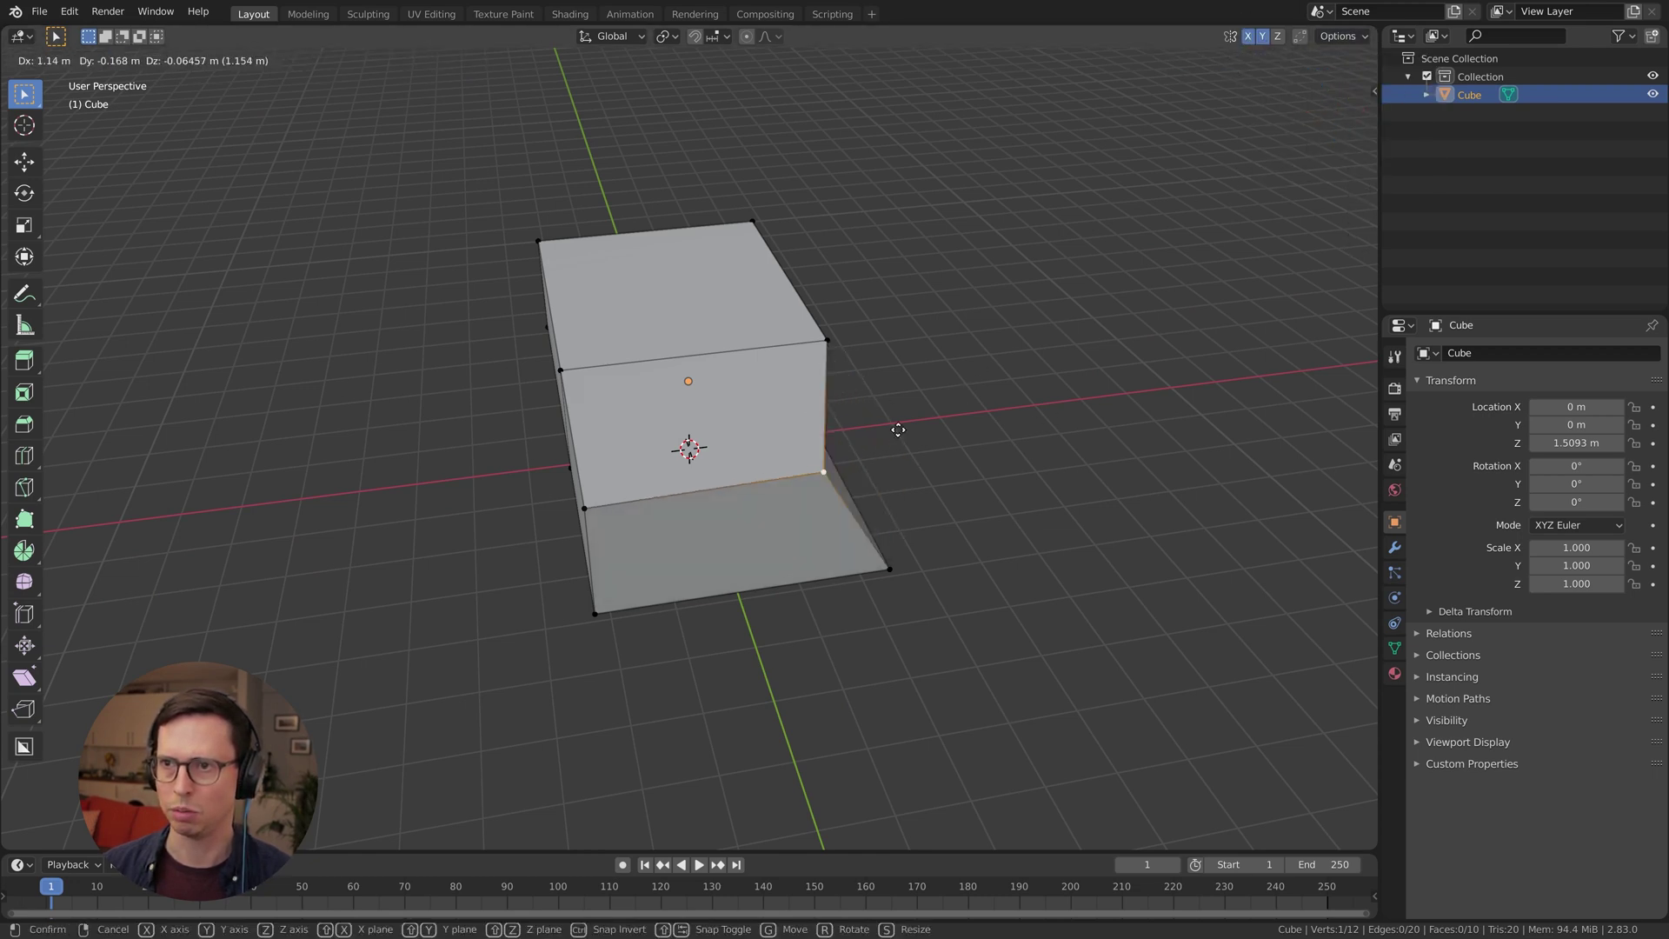
{"action": "left_click", "coordinate": [1344, 38]}
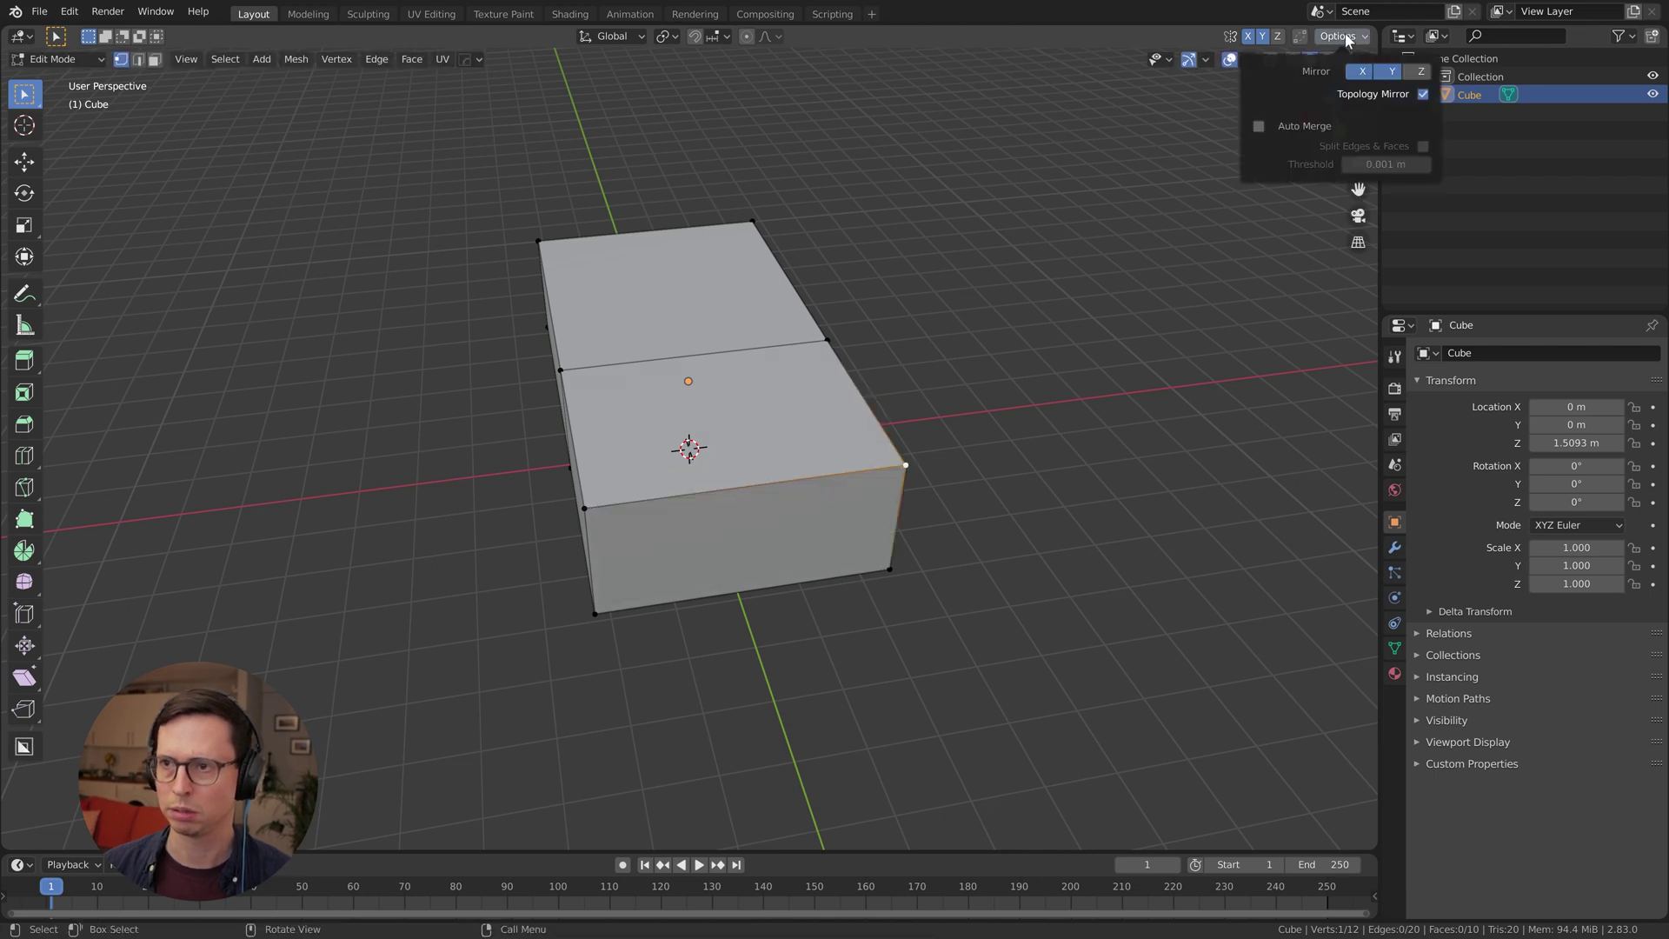
Add a centred lengthwise loop cut that splits the block into two halves across its width
{"action": "middle_click_drag", "start_coordinate": [1029, 119], "coordinate": [699, 485]}
{"action": "key", "text": "ctrl+r"}
{"action": "left_click", "coordinate": [710, 483]}
{"action": "right_click", "coordinate": [710, 483]}
Delete all faces of the block's positive X half and return to Object Mode
{"action": "key", "text": "3"}
{"action": "left_click", "coordinate": [608, 436], "text": "alt"}
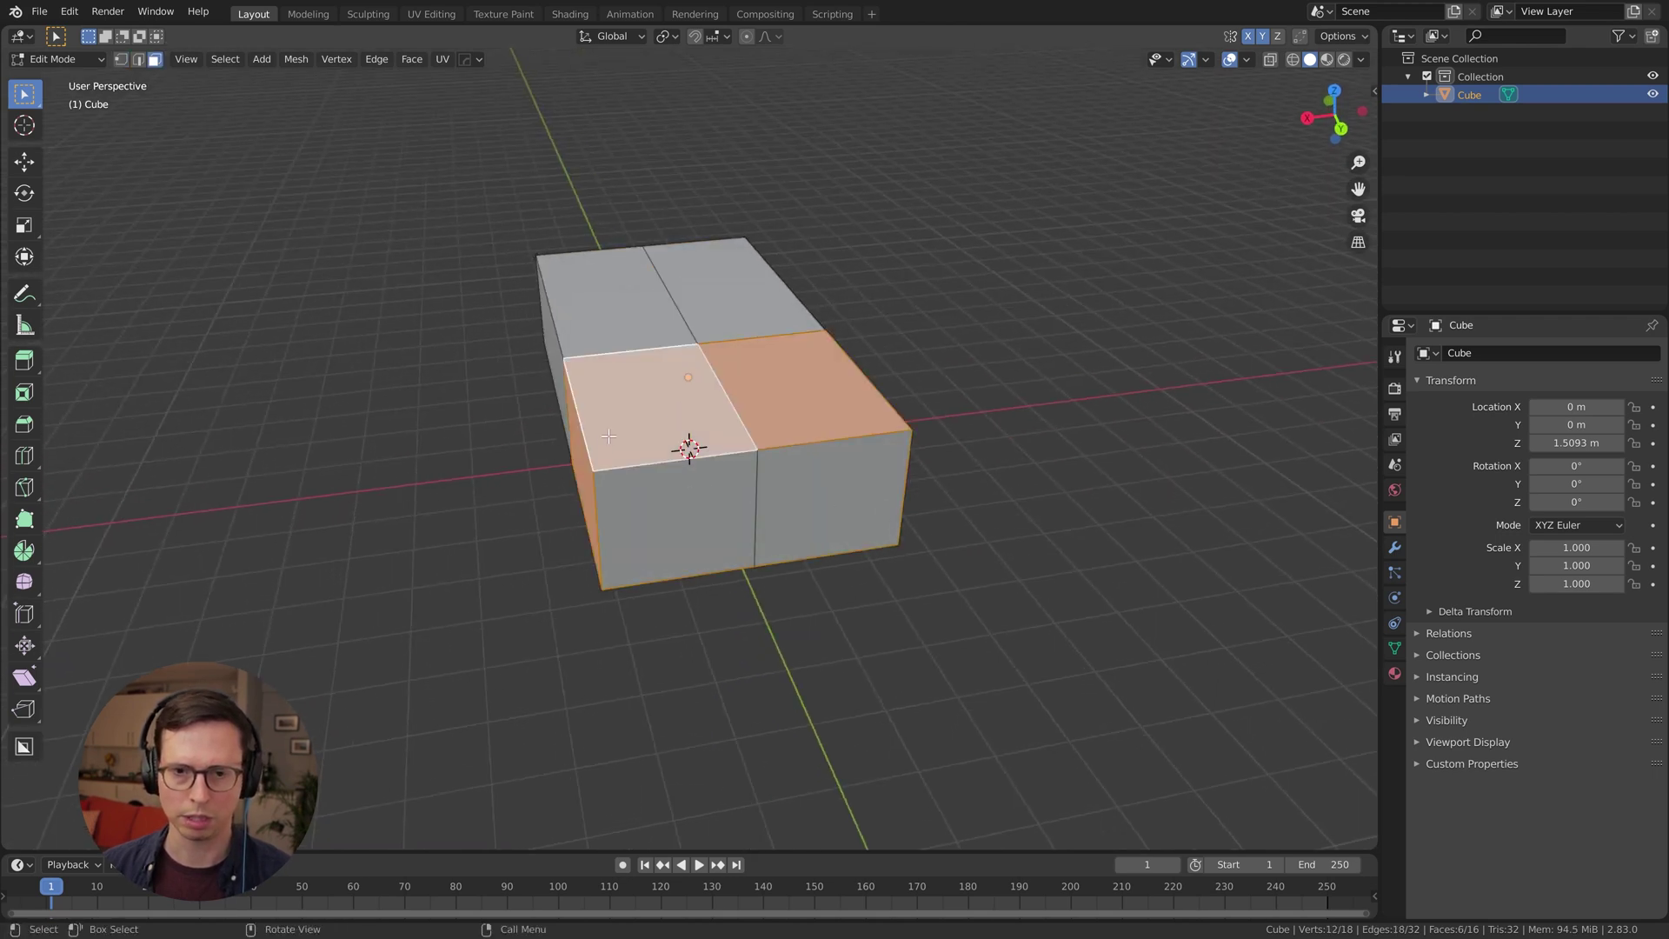
{"action": "left_click", "coordinate": [648, 459], "text": "alt"}
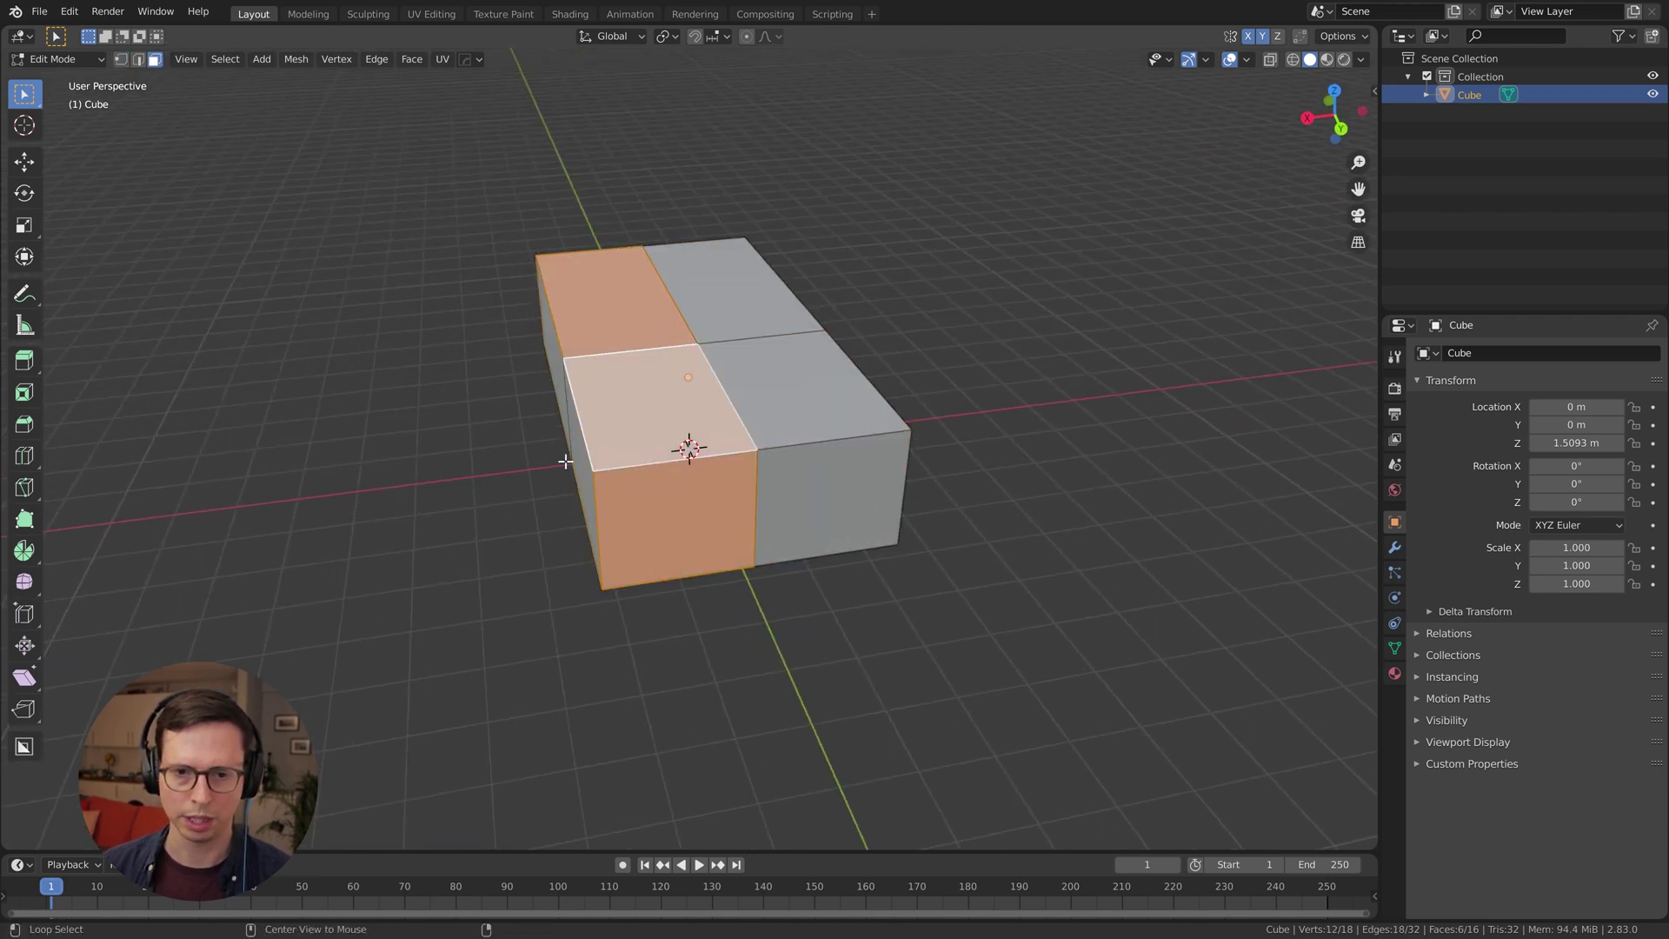
{"action": "left_click", "coordinate": [563, 357], "text": "shift"}
{"action": "left_click", "coordinate": [582, 338], "text": "shift"}
{"action": "left_click", "coordinate": [574, 343], "text": "shift"}
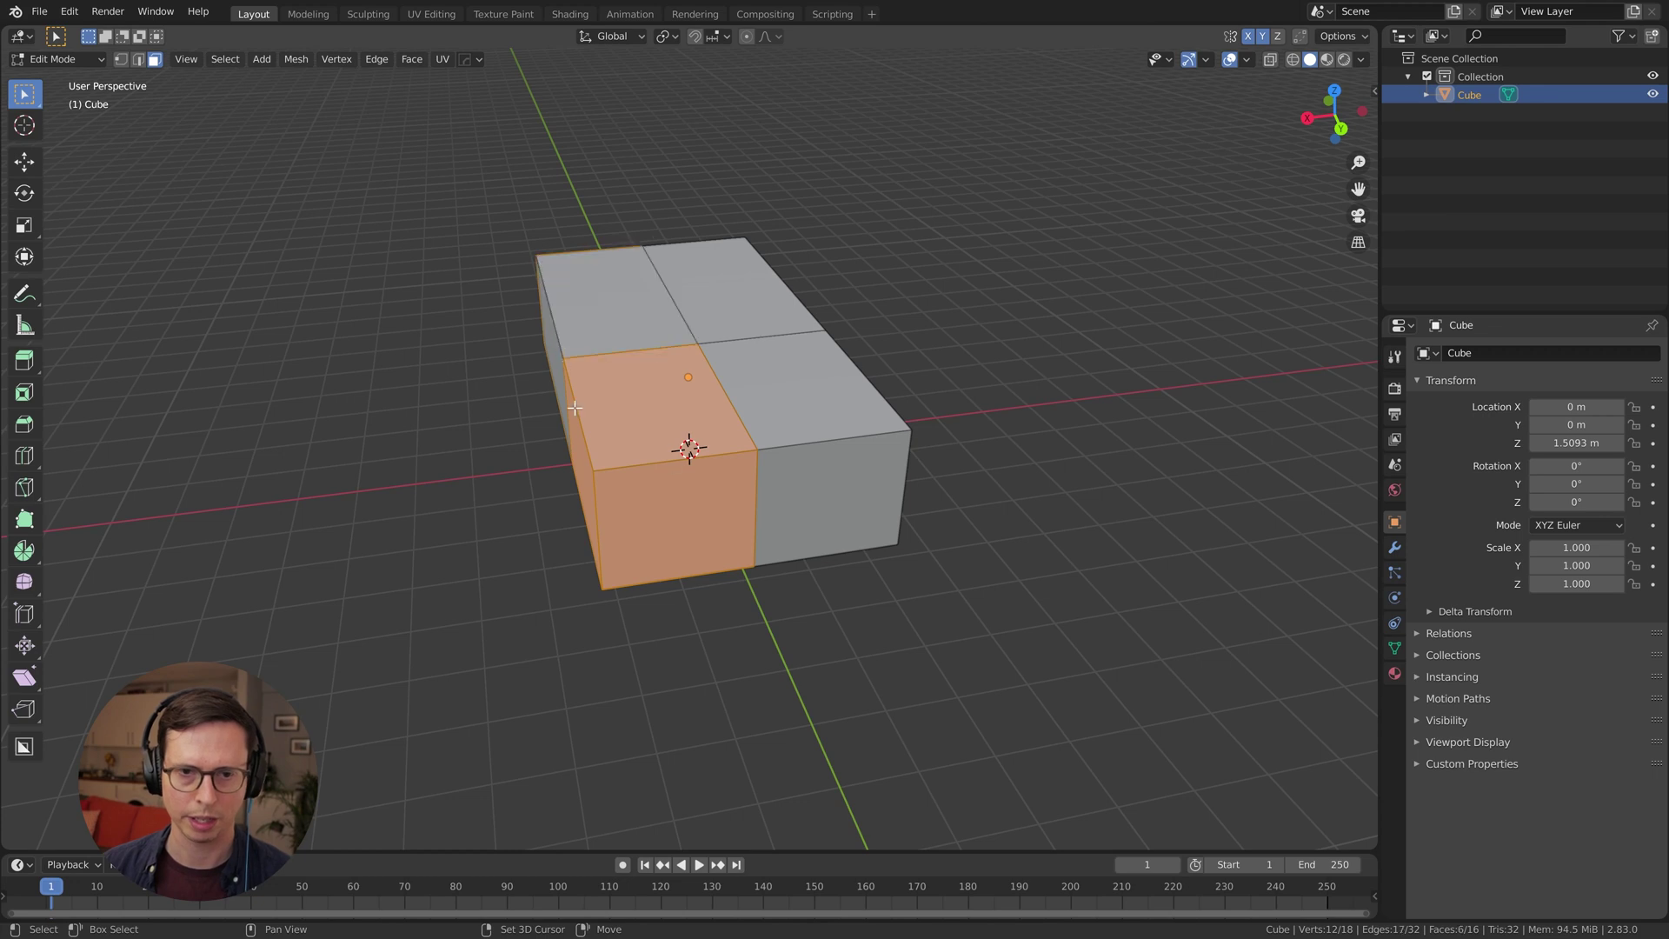
{"action": "left_click", "coordinate": [569, 348], "text": "shift"}
{"action": "middle_click_drag", "start_coordinate": [570, 348], "coordinate": [826, 498]}
{"action": "key", "text": "x"}
{"action": "left_click", "coordinate": [828, 437]}
{"action": "key", "text": "Tab"}
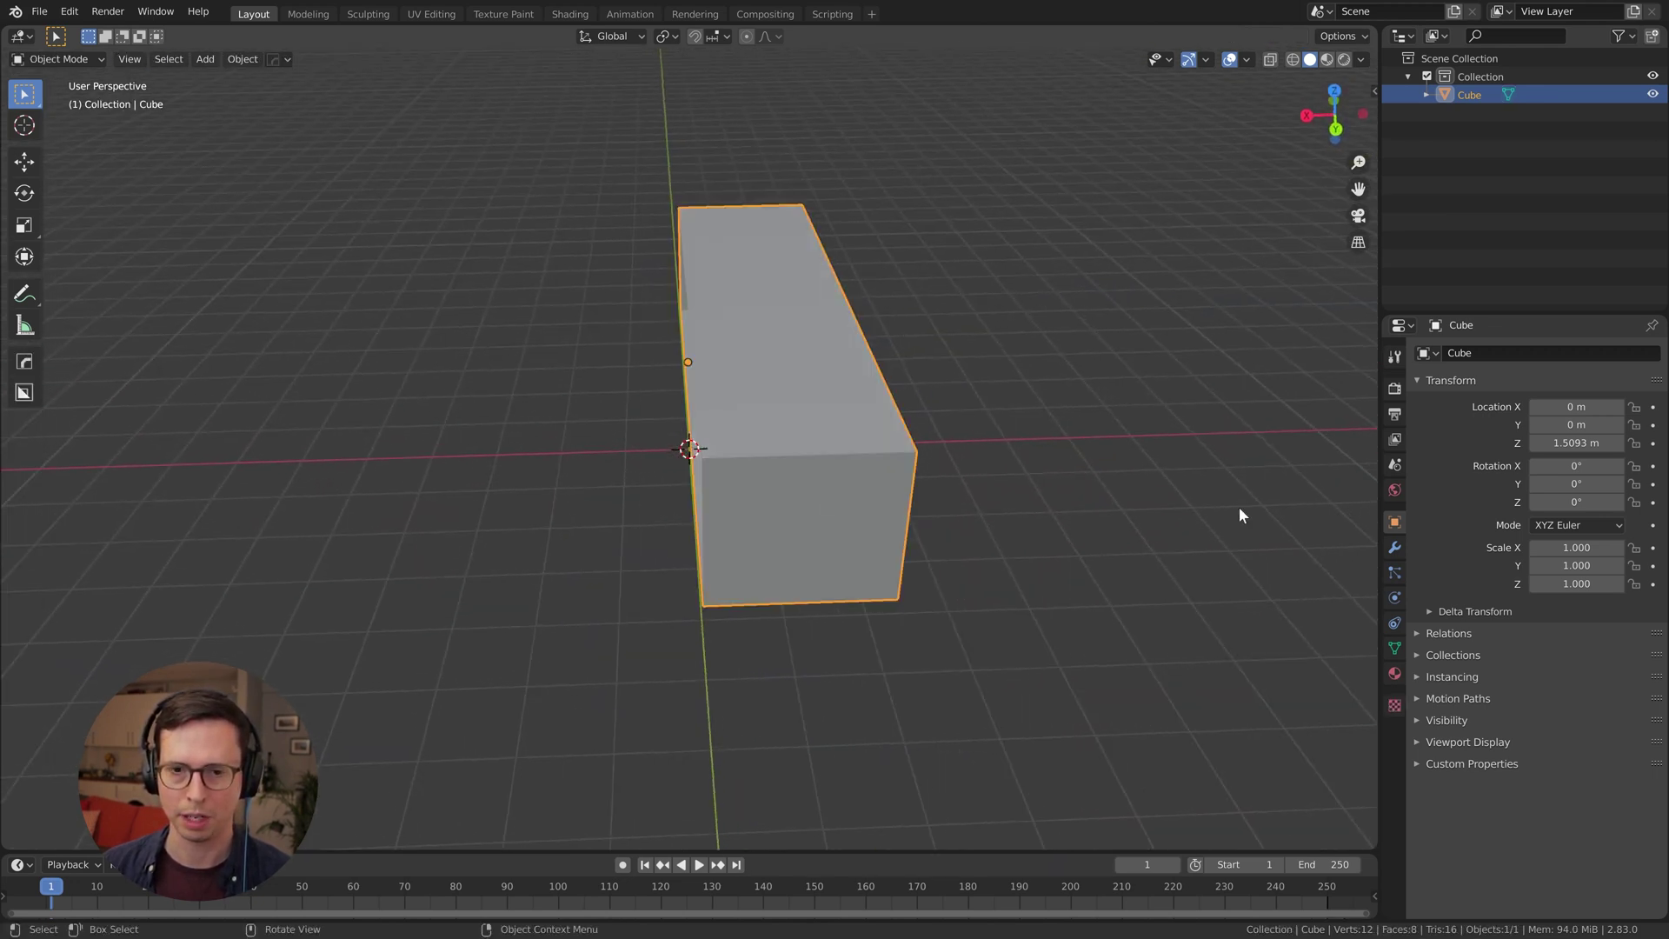
Add a Mirror modifier on the X axis to the half block and turn on Clipping
{"action": "left_click", "coordinate": [1401, 419]}
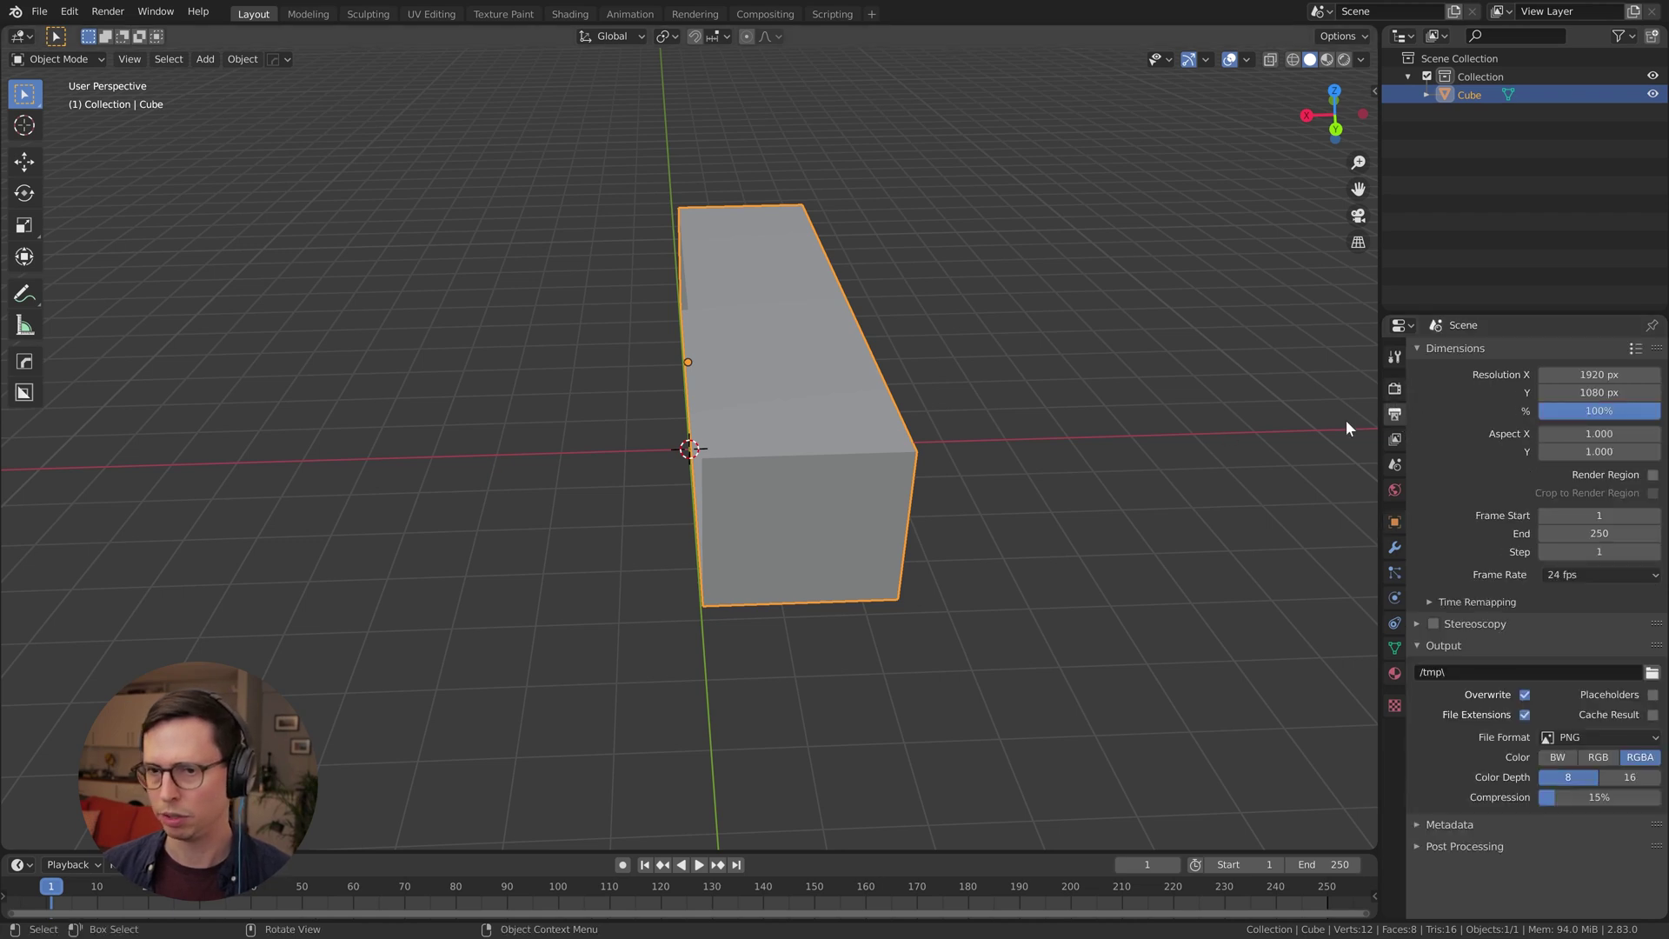
{"action": "left_click", "coordinate": [1394, 546]}
{"action": "left_click", "coordinate": [1520, 357]}
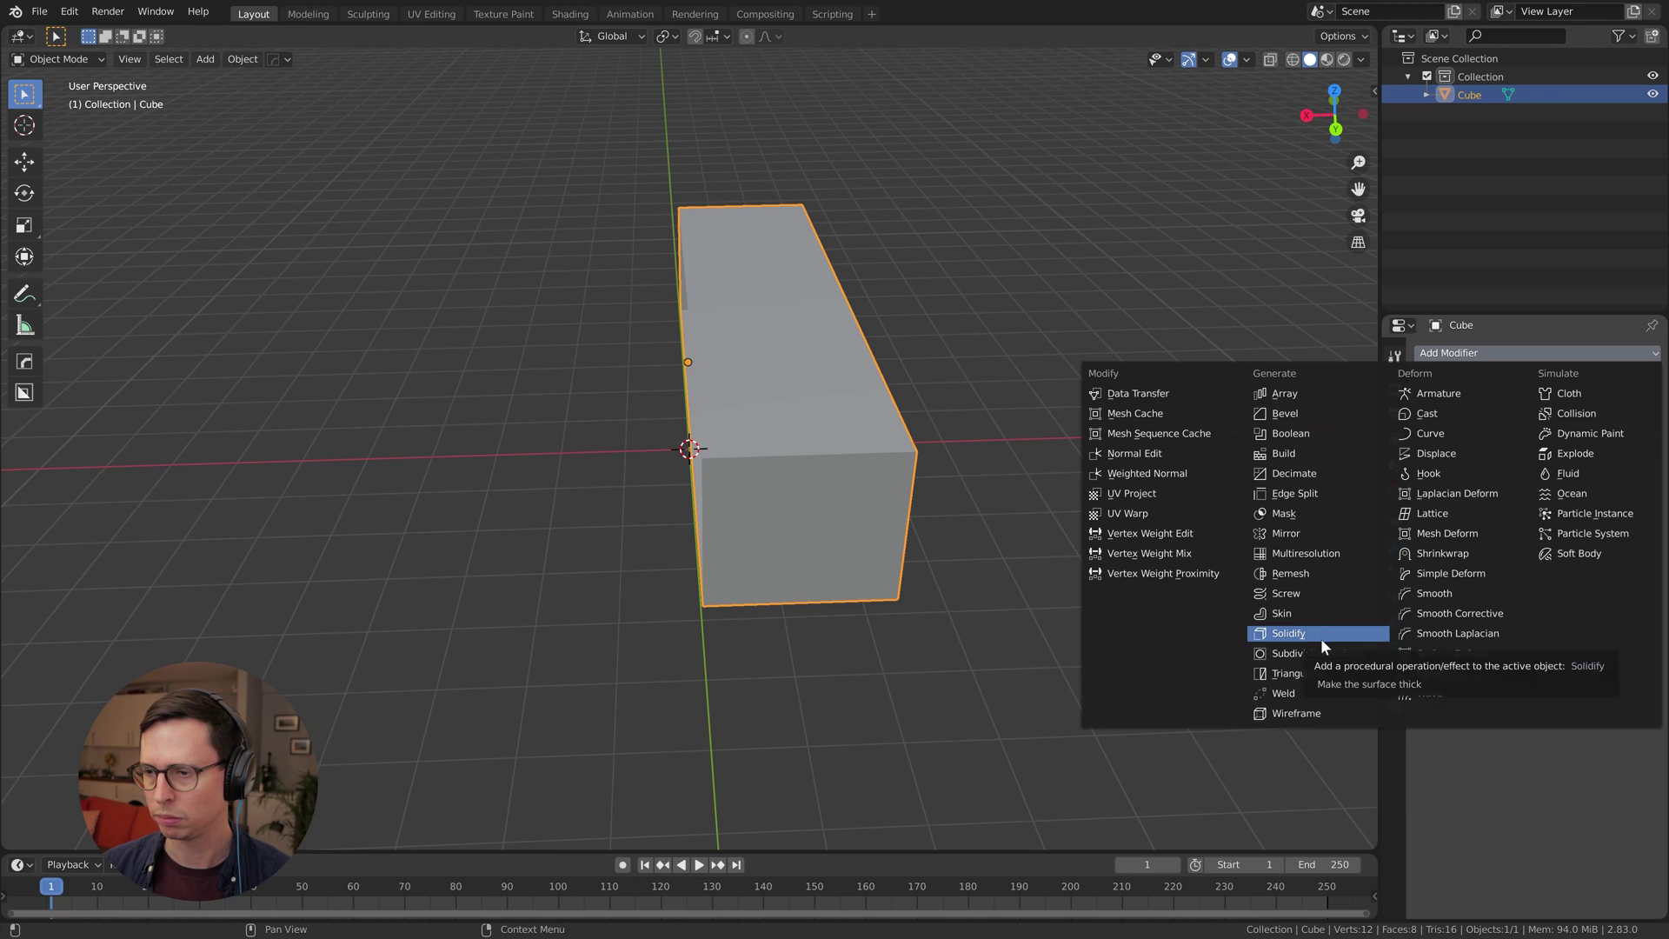
{"action": "left_click", "coordinate": [1306, 534]}
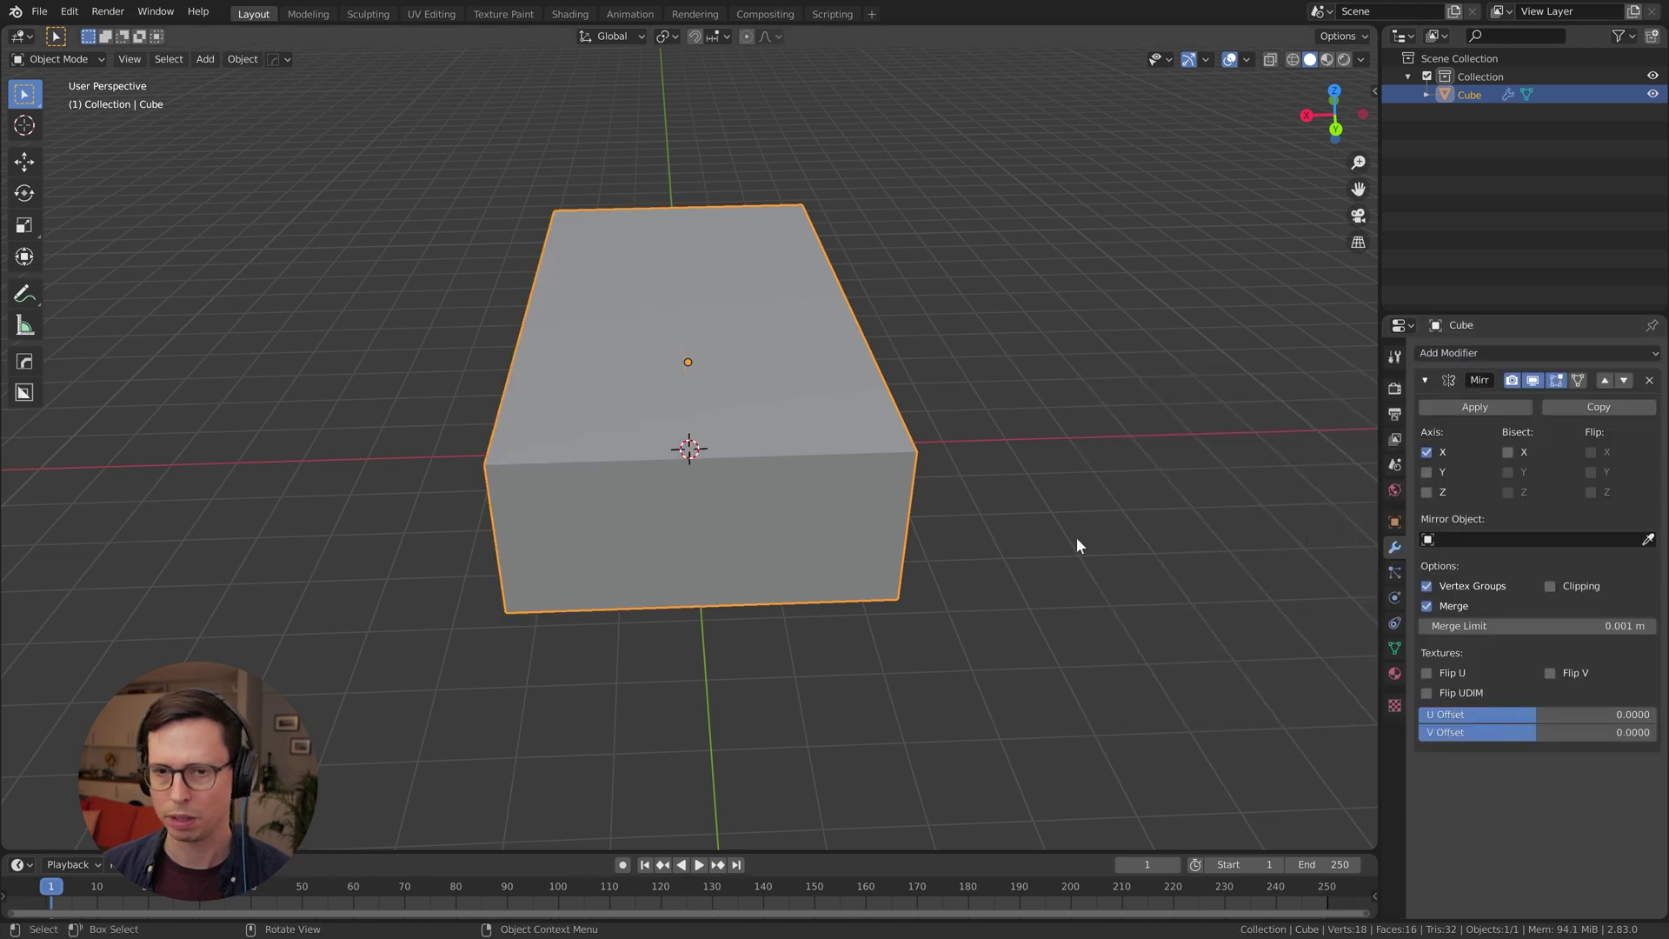
{"action": "key", "text": "Tab"}
{"action": "key", "text": "a"}
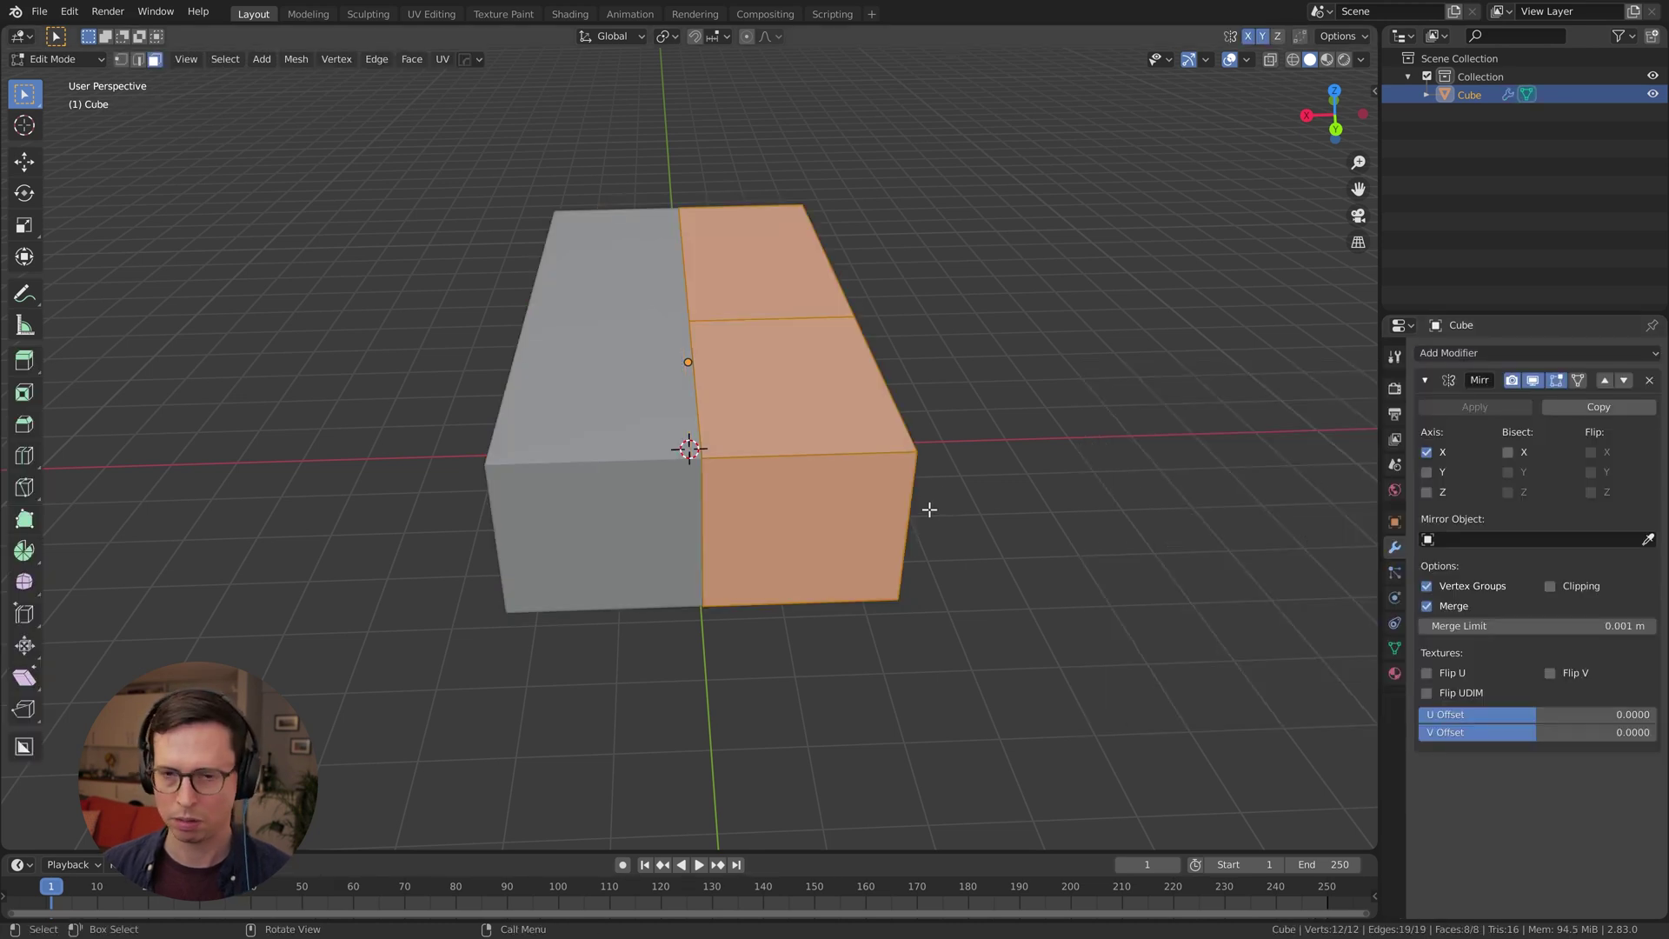
{"action": "left_click", "coordinate": [1575, 587]}
{"action": "key", "text": "Tab"}
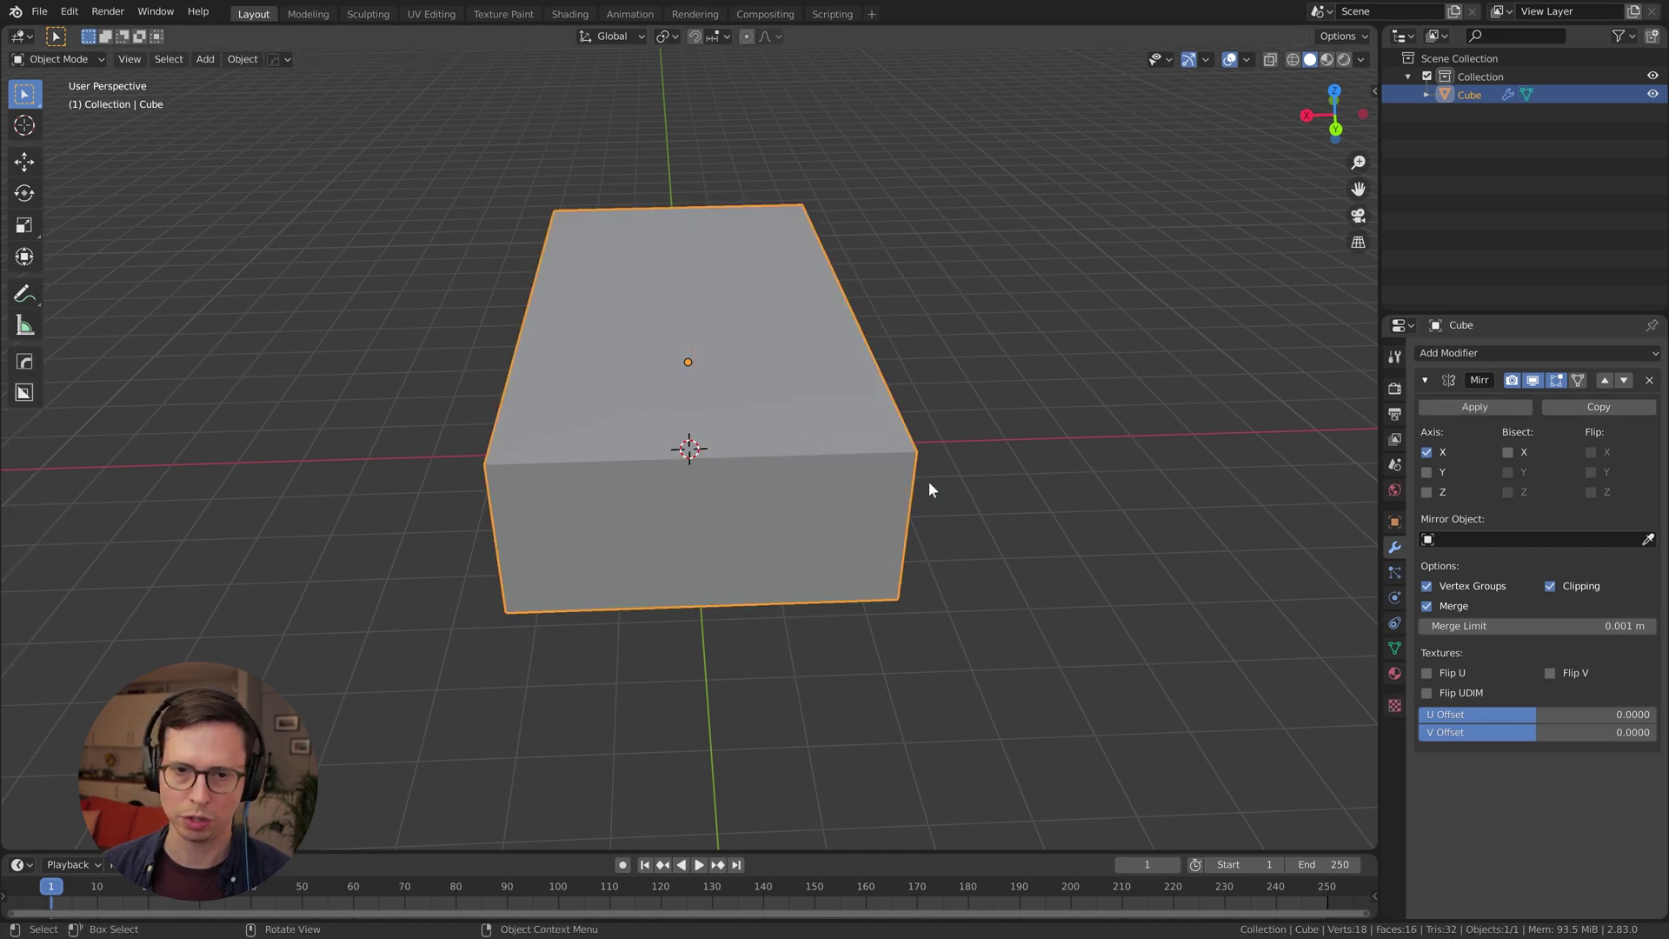
Lower the two vertices of the block's top front edge almost to the bottom edge, forming a sloping car front
{"action": "key", "text": "Tab"}
{"action": "key", "text": "1"}
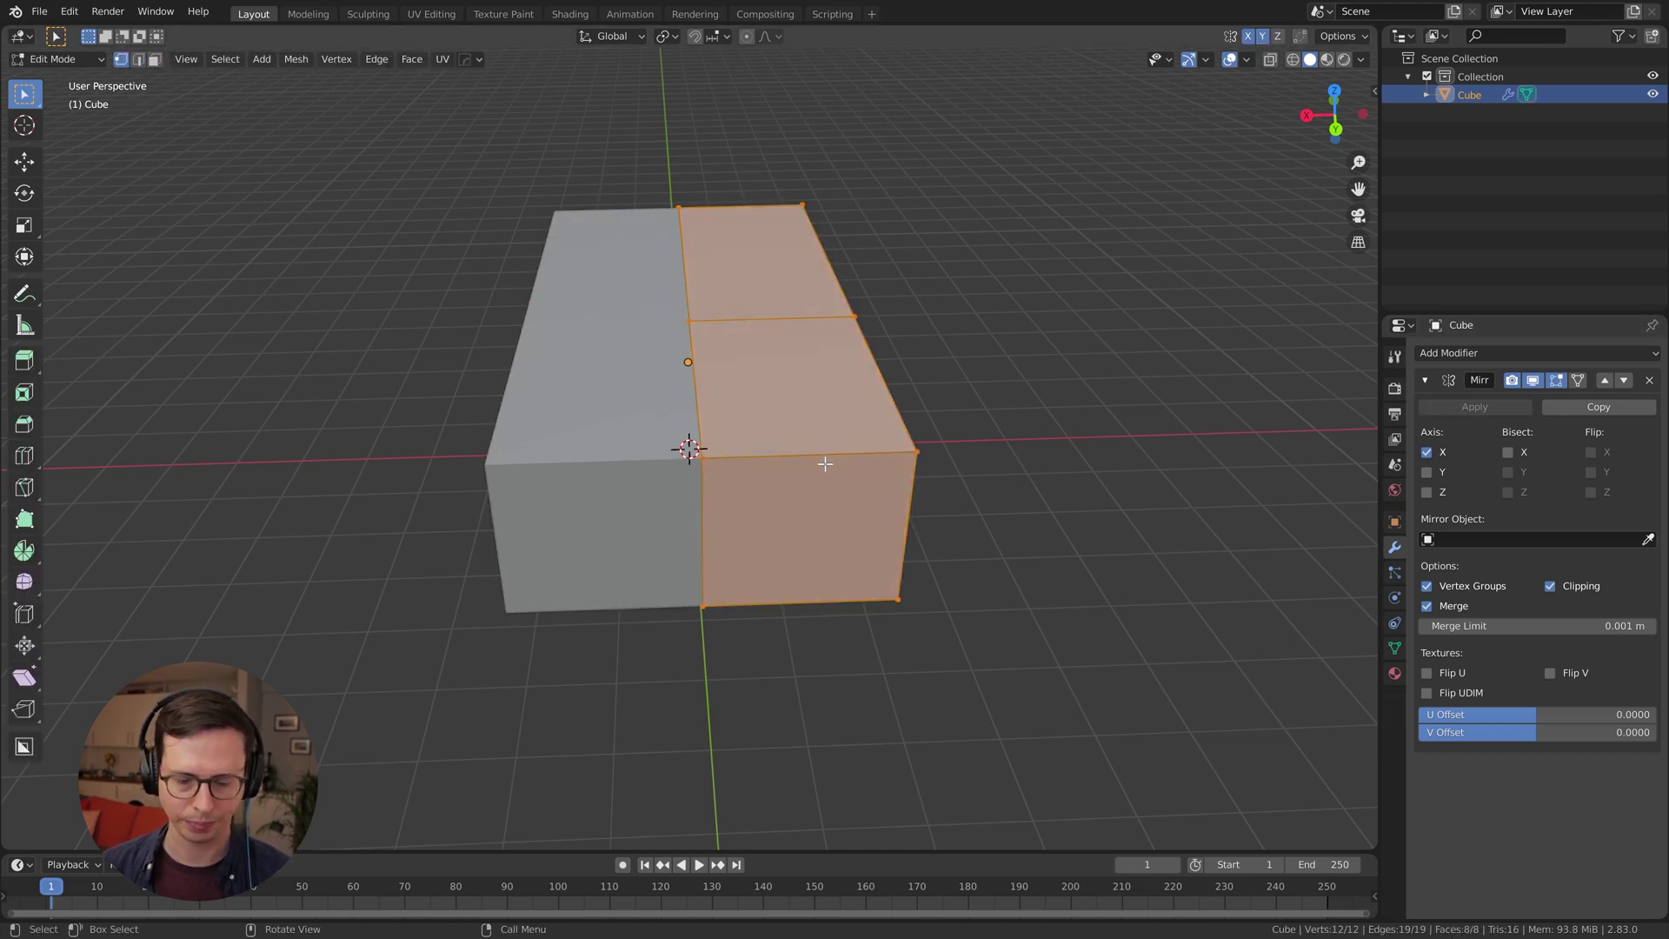
{"action": "left_click", "coordinate": [924, 463]}
{"action": "middle_click_drag", "start_coordinate": [811, 463], "coordinate": [842, 443], "text": "alt"}
{"action": "left_click", "coordinate": [835, 406], "text": "shift"}
{"action": "middle_click_drag", "start_coordinate": [944, 417], "coordinate": [837, 384]}
{"action": "key", "text": "g"}
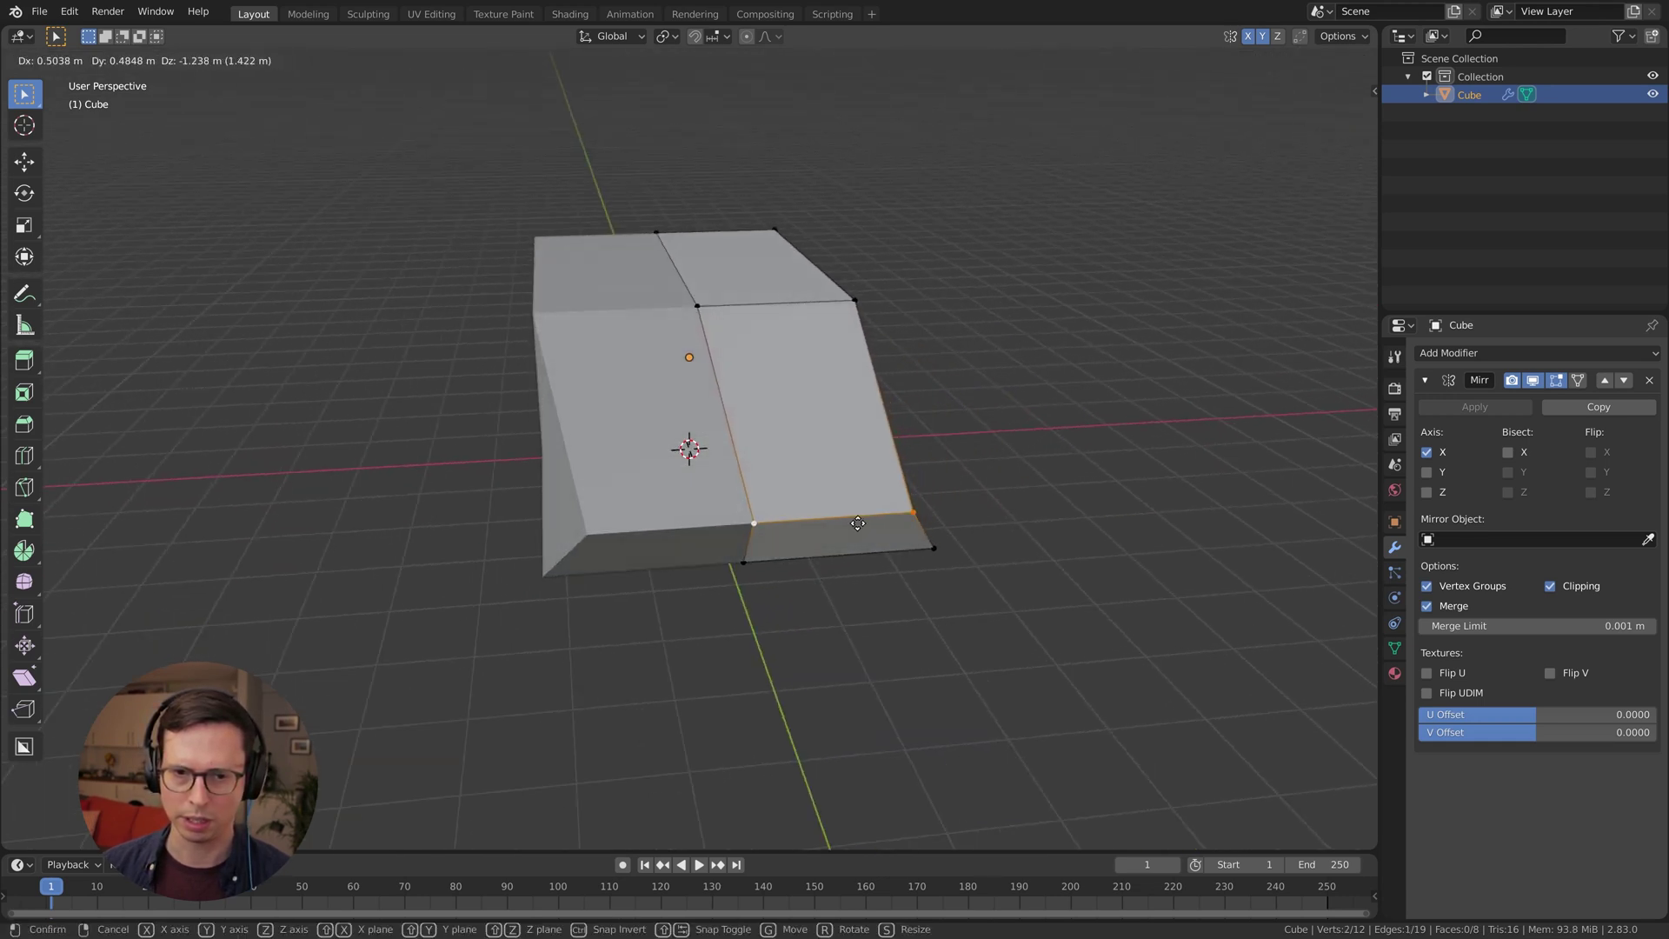
{"action": "left_click", "coordinate": [800, 536]}
Move the bottom outer corner vertex of the car's front inward along the X axis
{"action": "middle_click_drag", "start_coordinate": [800, 535], "coordinate": [1099, 545]}
{"action": "left_click", "coordinate": [996, 493]}
{"action": "key", "text": "g"}
{"action": "key", "text": "x"}
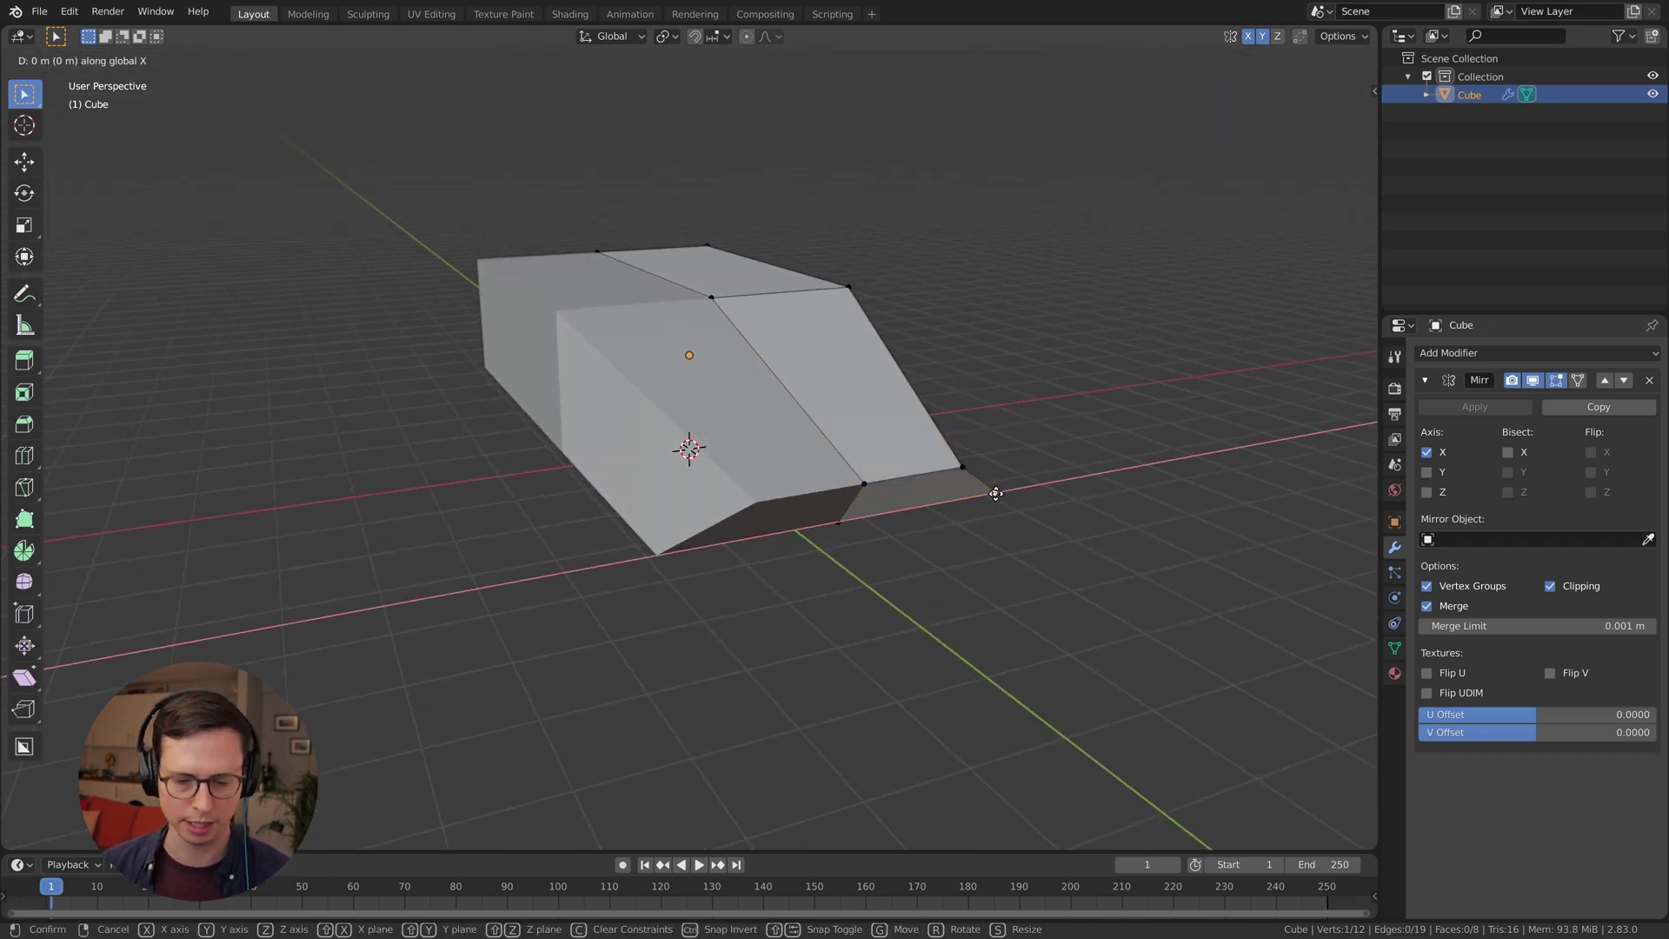
{"action": "left_click", "coordinate": [932, 524]}
Select both vertices of the nose's upper edge and lower them slightly along Z
{"action": "middle_click_drag", "start_coordinate": [961, 481], "coordinate": [541, 464]}
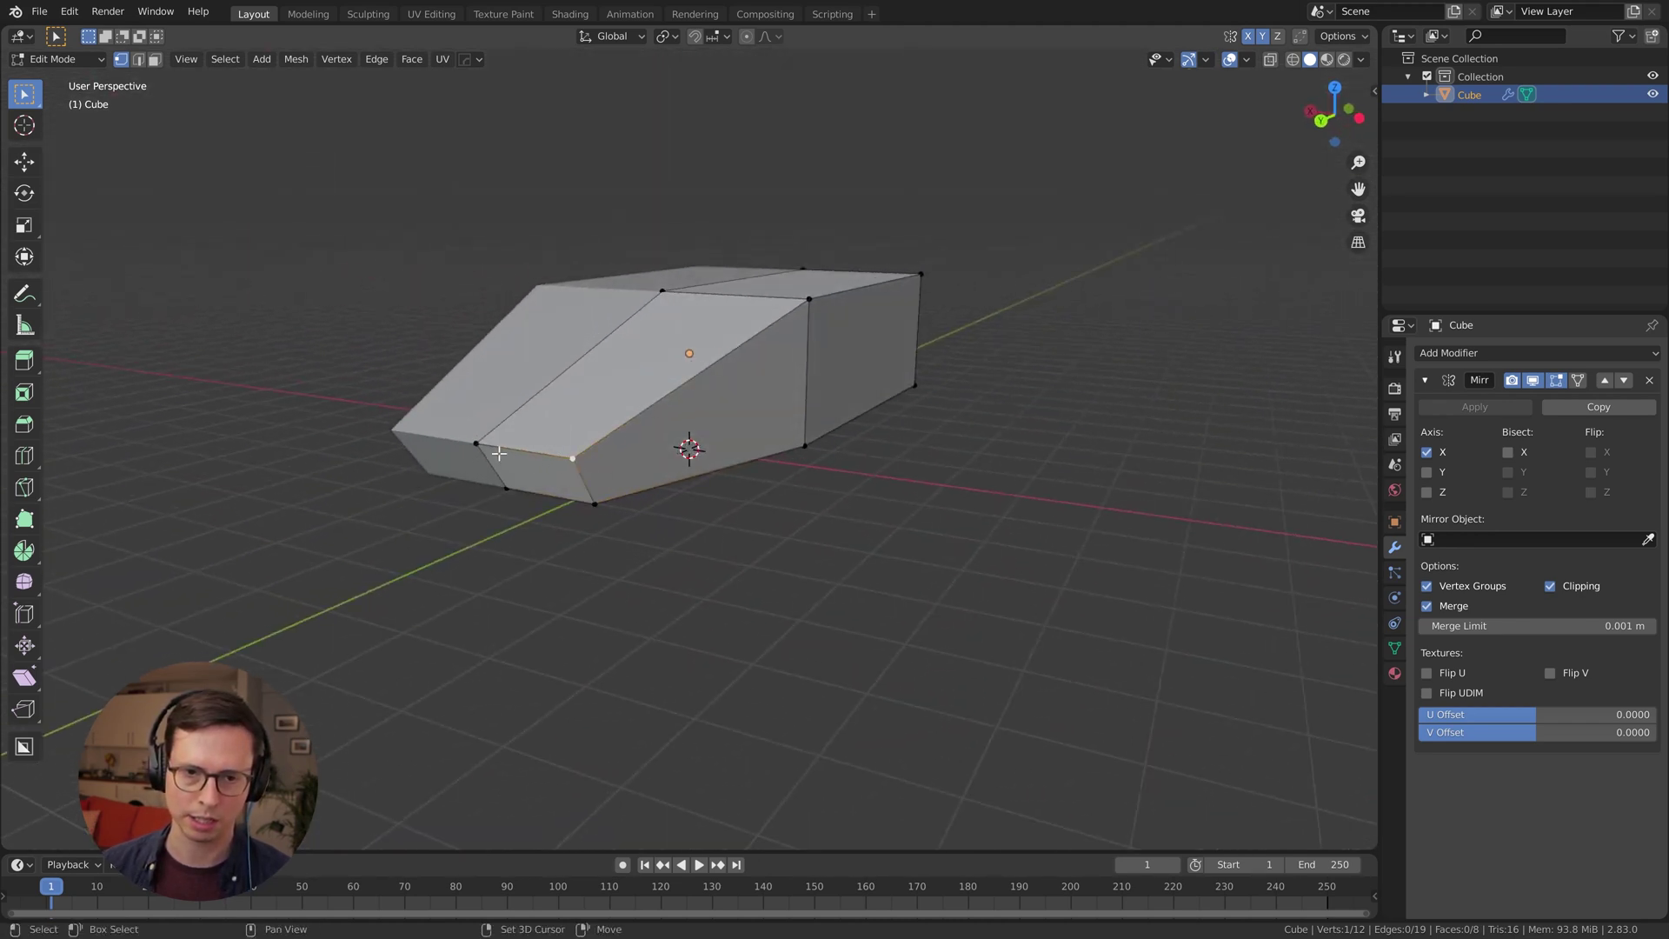
{"action": "key", "text": "g"}
{"action": "key", "text": "z"}
{"action": "left_click", "coordinate": [733, 473]}
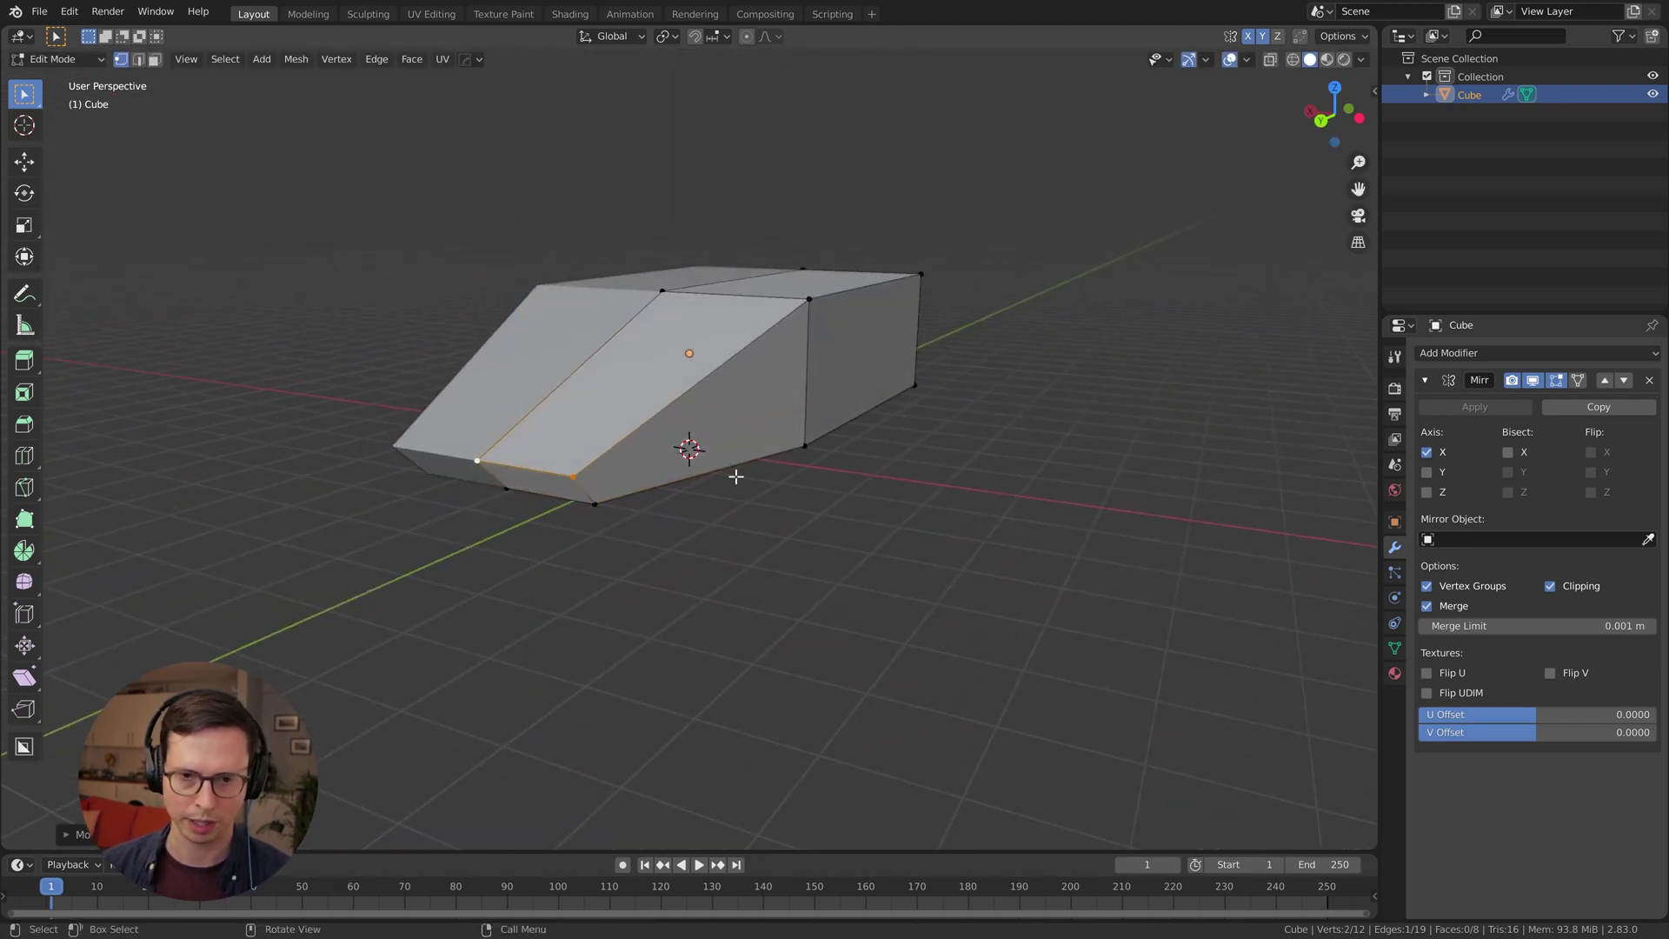
Add a centred crosswise loop cut through the sloping front section, between the nose and the roof edge
{"action": "middle_click_drag", "start_coordinate": [734, 473], "coordinate": [710, 501]}
{"action": "key", "text": "ctrl+r"}
{"action": "left_click", "coordinate": [549, 445]}
{"action": "right_click", "coordinate": [547, 443]}
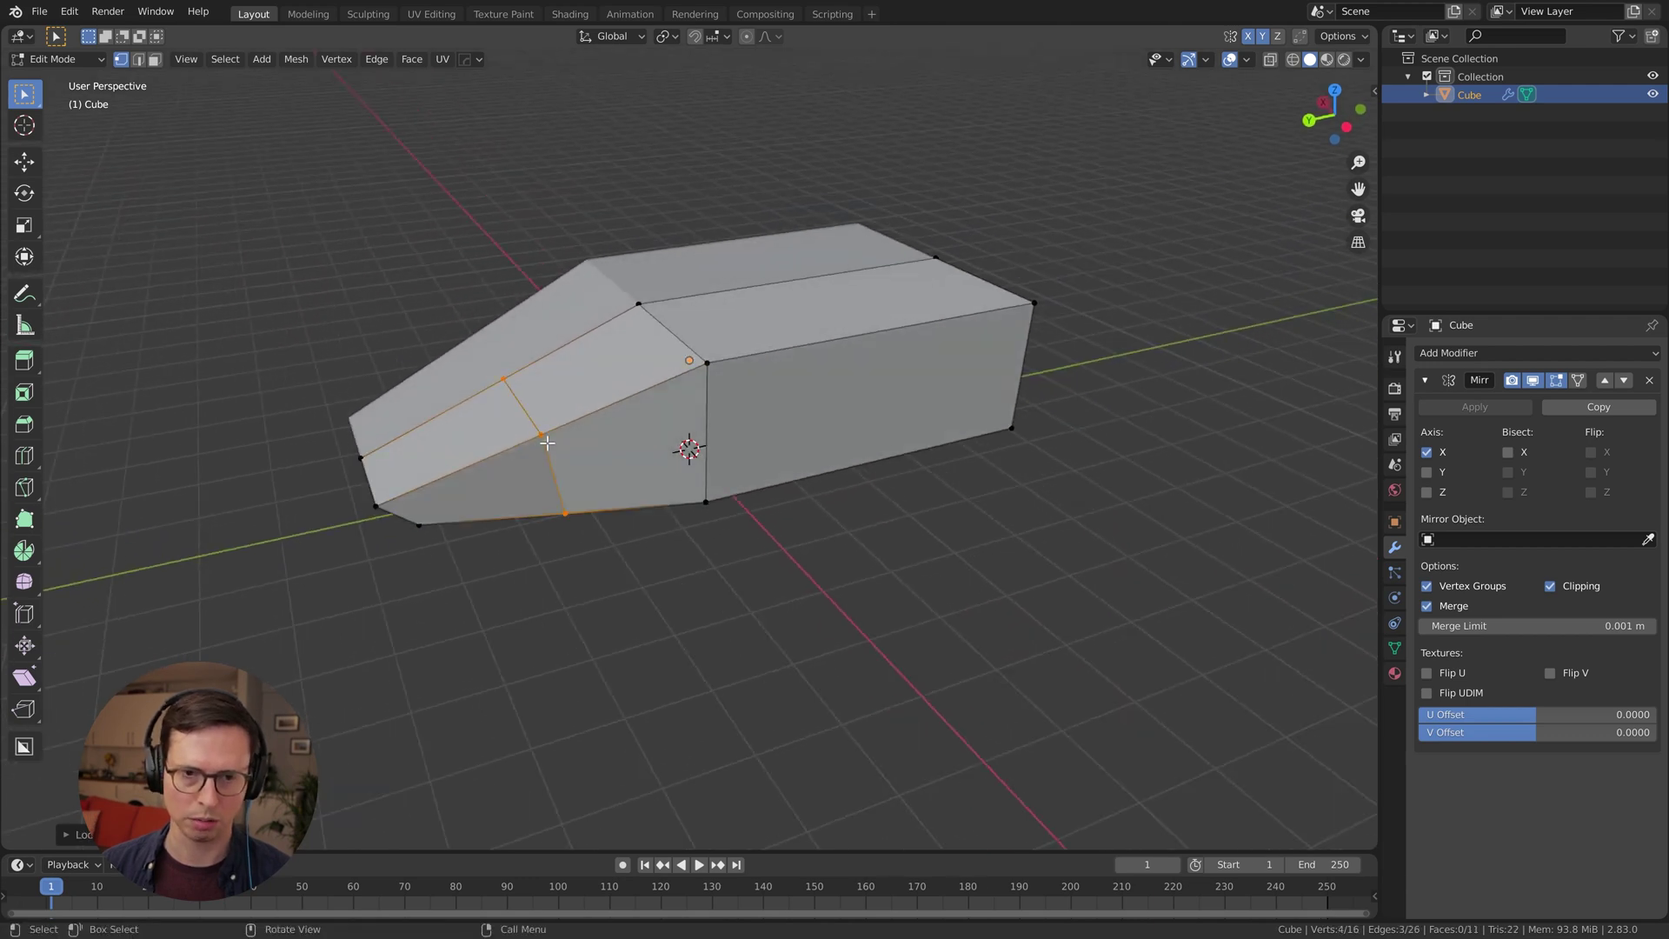
Move the two outer side vertices of the front loop cut outward along the X axis by about 0.9 m
{"action": "middle_click_drag", "start_coordinate": [570, 478], "coordinate": [812, 425]}
{"action": "left_click", "coordinate": [631, 477]}
{"action": "key", "text": "g"}
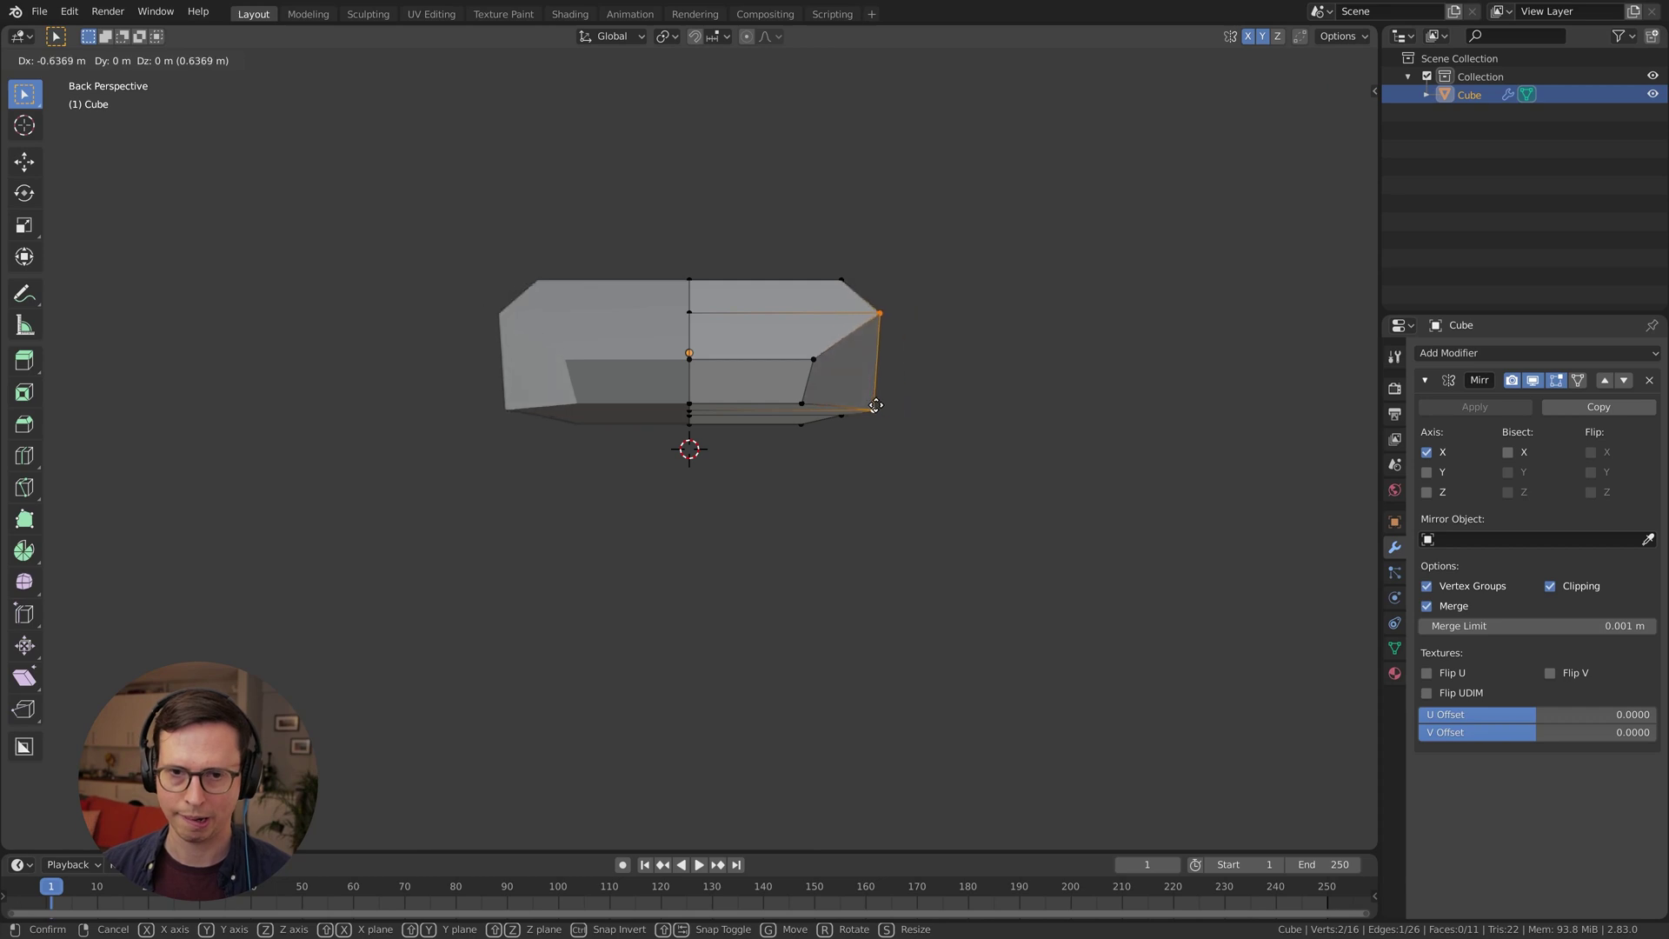
{"action": "key", "text": "x"}
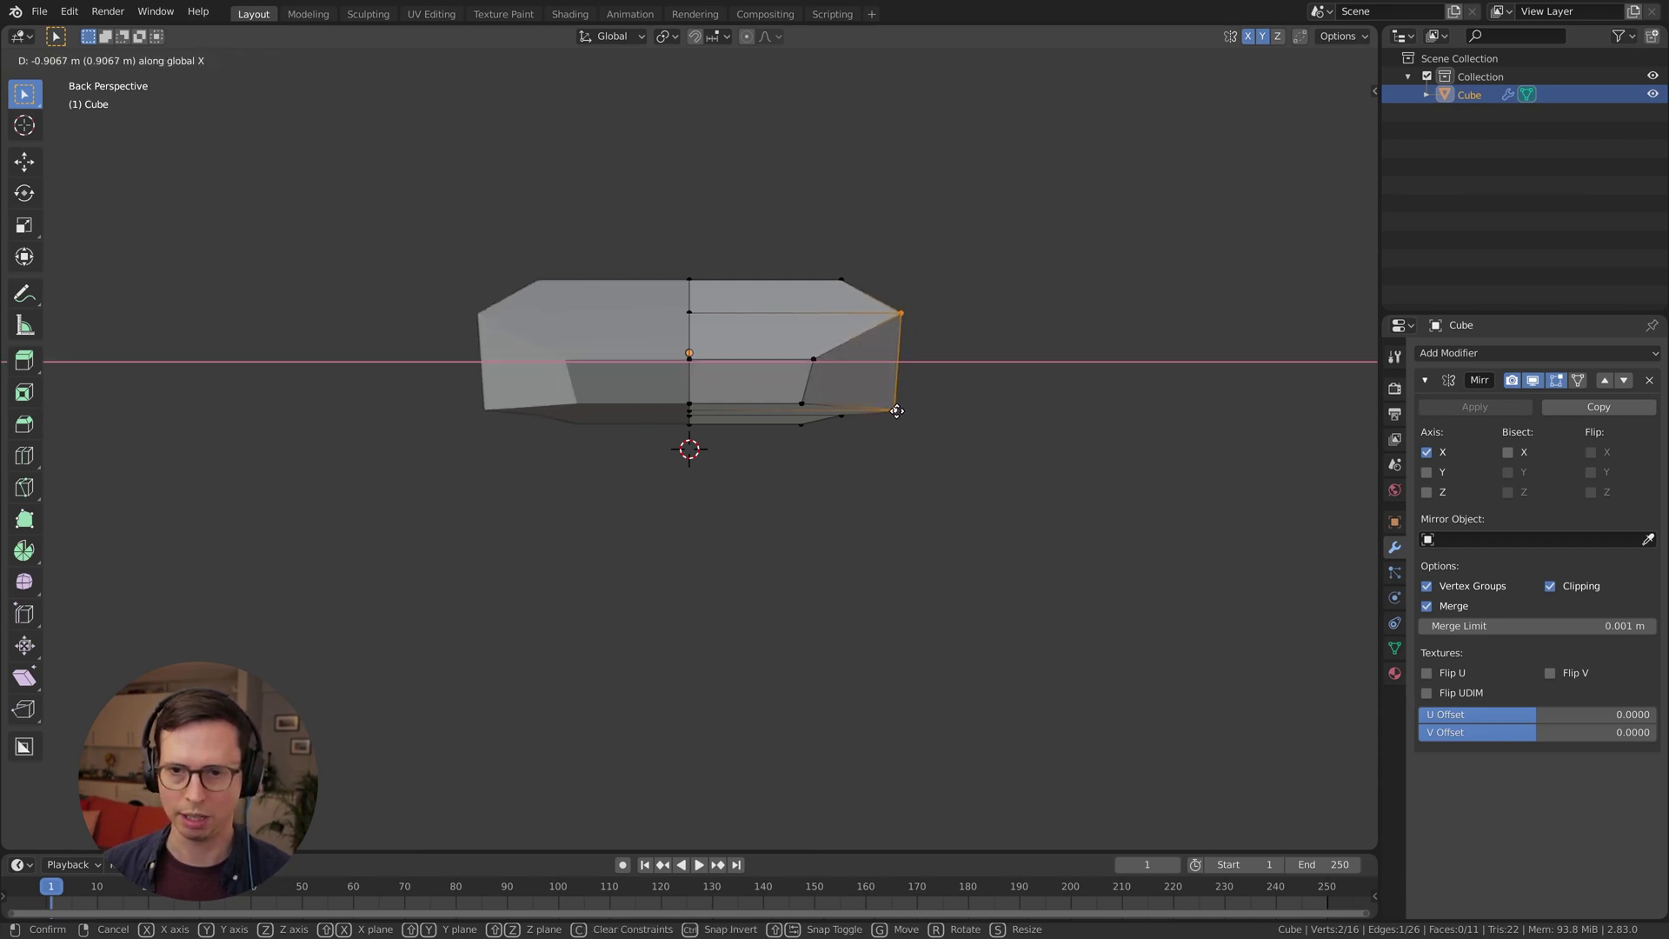
{"action": "left_click", "coordinate": [900, 404]}
Add a centred crosswise loop cut through the rear block of the car body
{"action": "middle_click_drag", "start_coordinate": [901, 402], "coordinate": [919, 511]}
{"action": "middle_click_drag", "start_coordinate": [807, 632], "coordinate": [554, 522]}
{"action": "key", "text": "ctrl+r"}
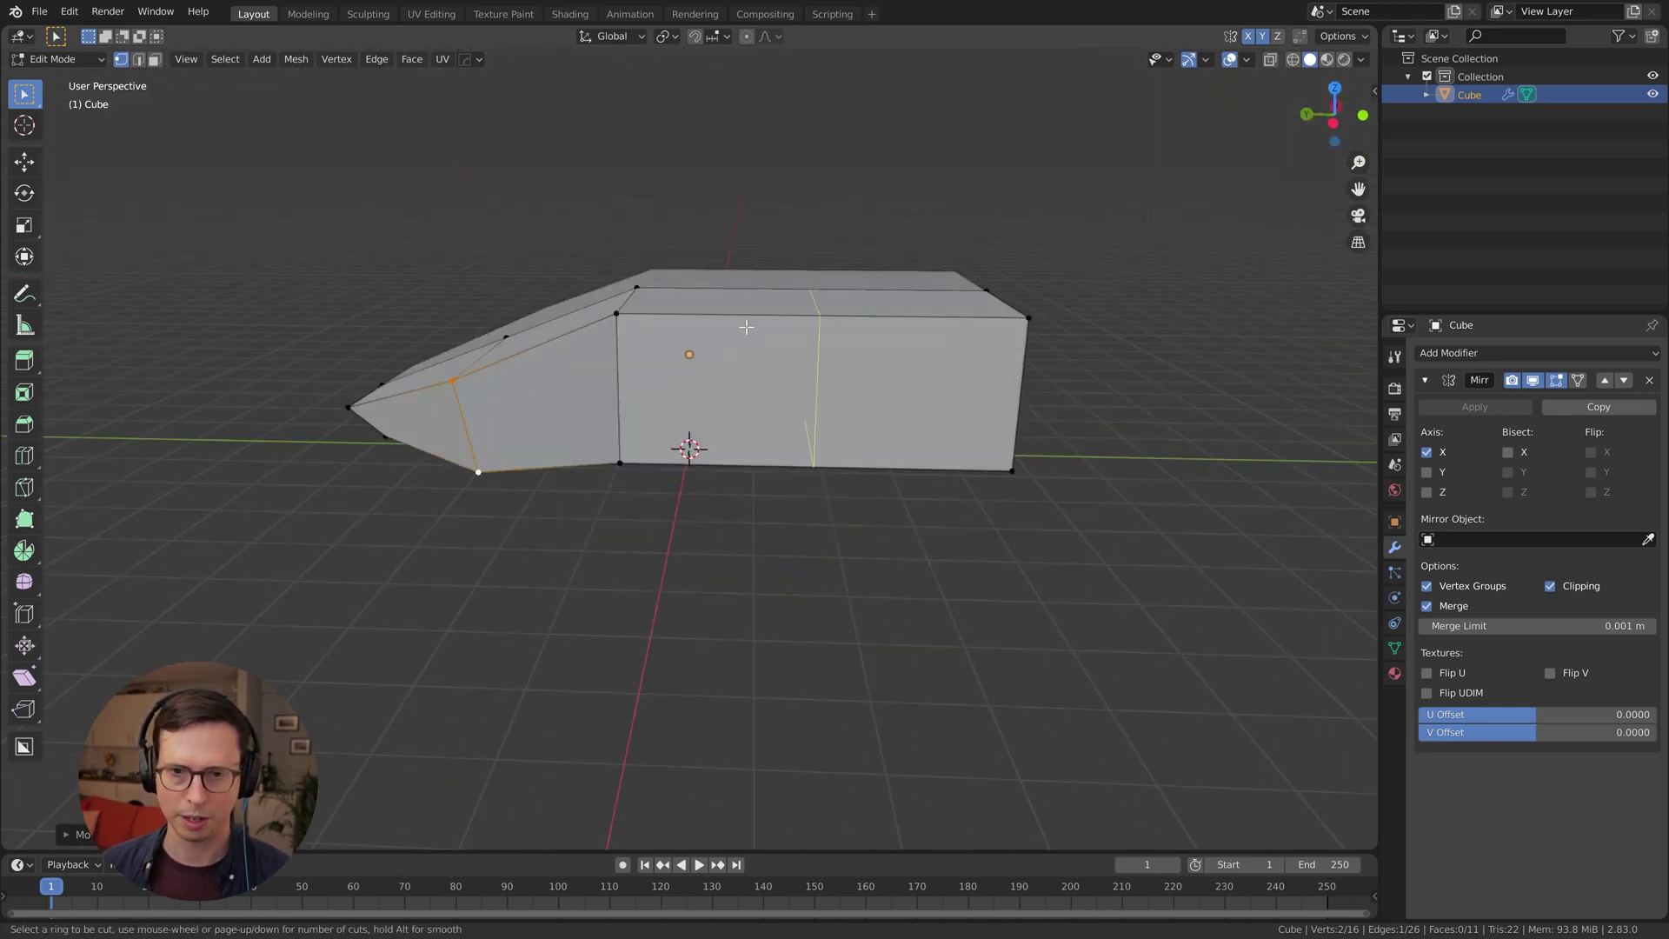
{"action": "left_click", "coordinate": [746, 365]}
{"action": "left_click", "coordinate": [746, 359]}
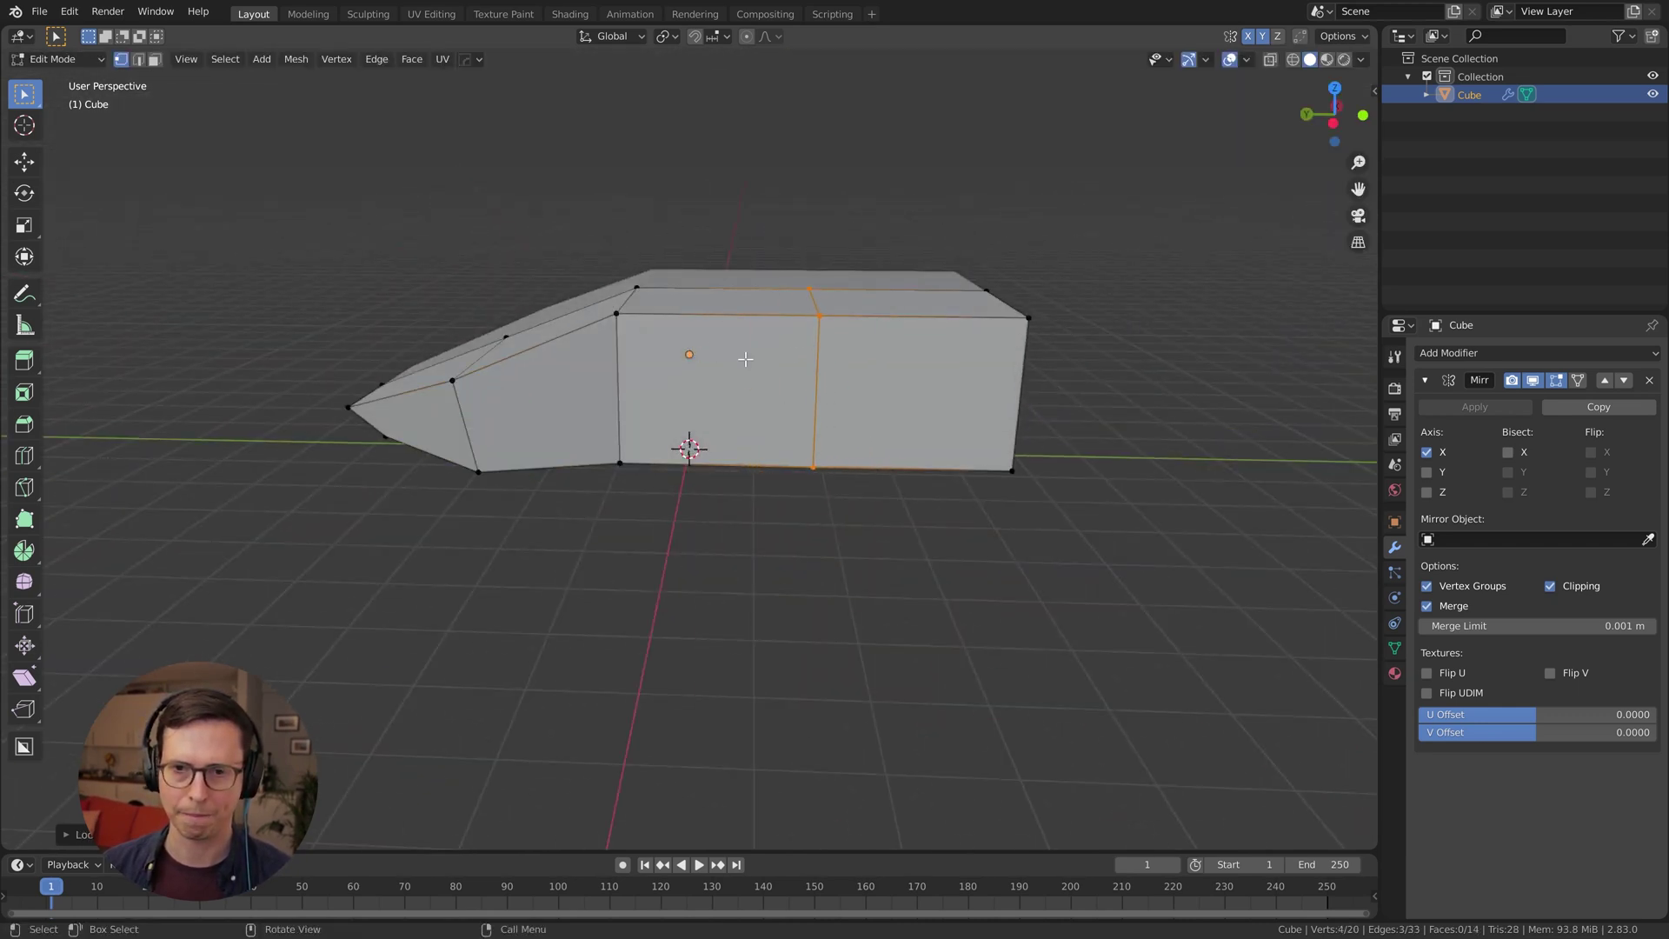
Lower the two top rear vertices by about 0.89 m and shift them rearward about 0.37 m to slope the tail
{"action": "middle_click_drag", "start_coordinate": [1092, 317], "coordinate": [914, 463]}
{"action": "key", "text": "KP_5"}
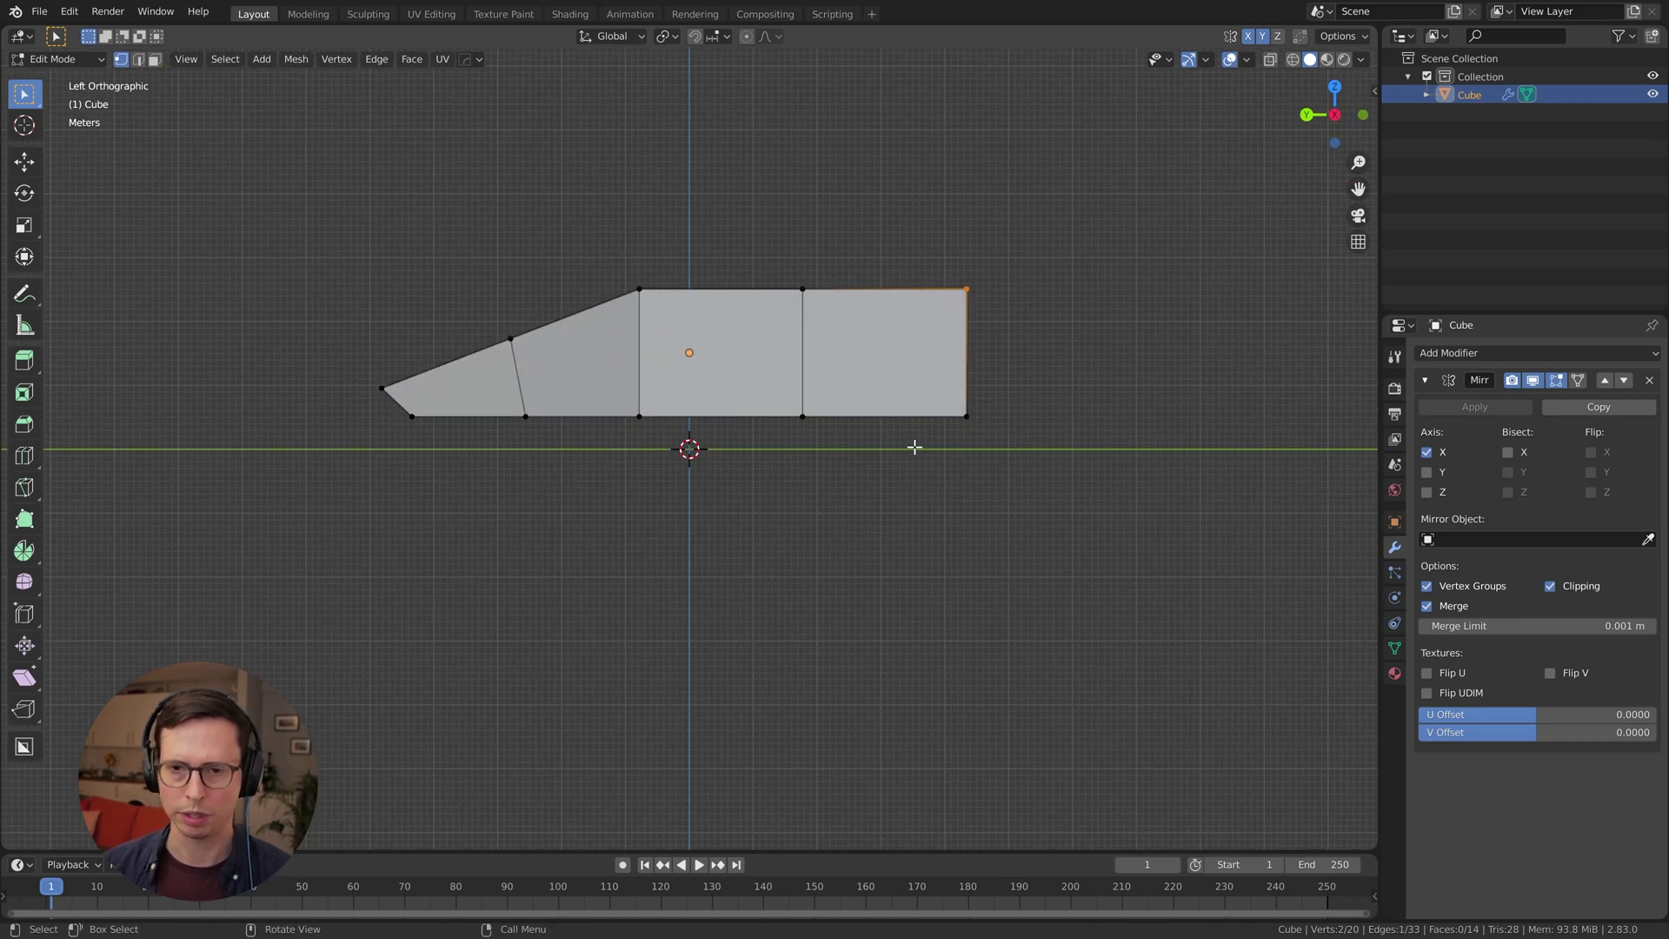
{"action": "key", "text": "g"}
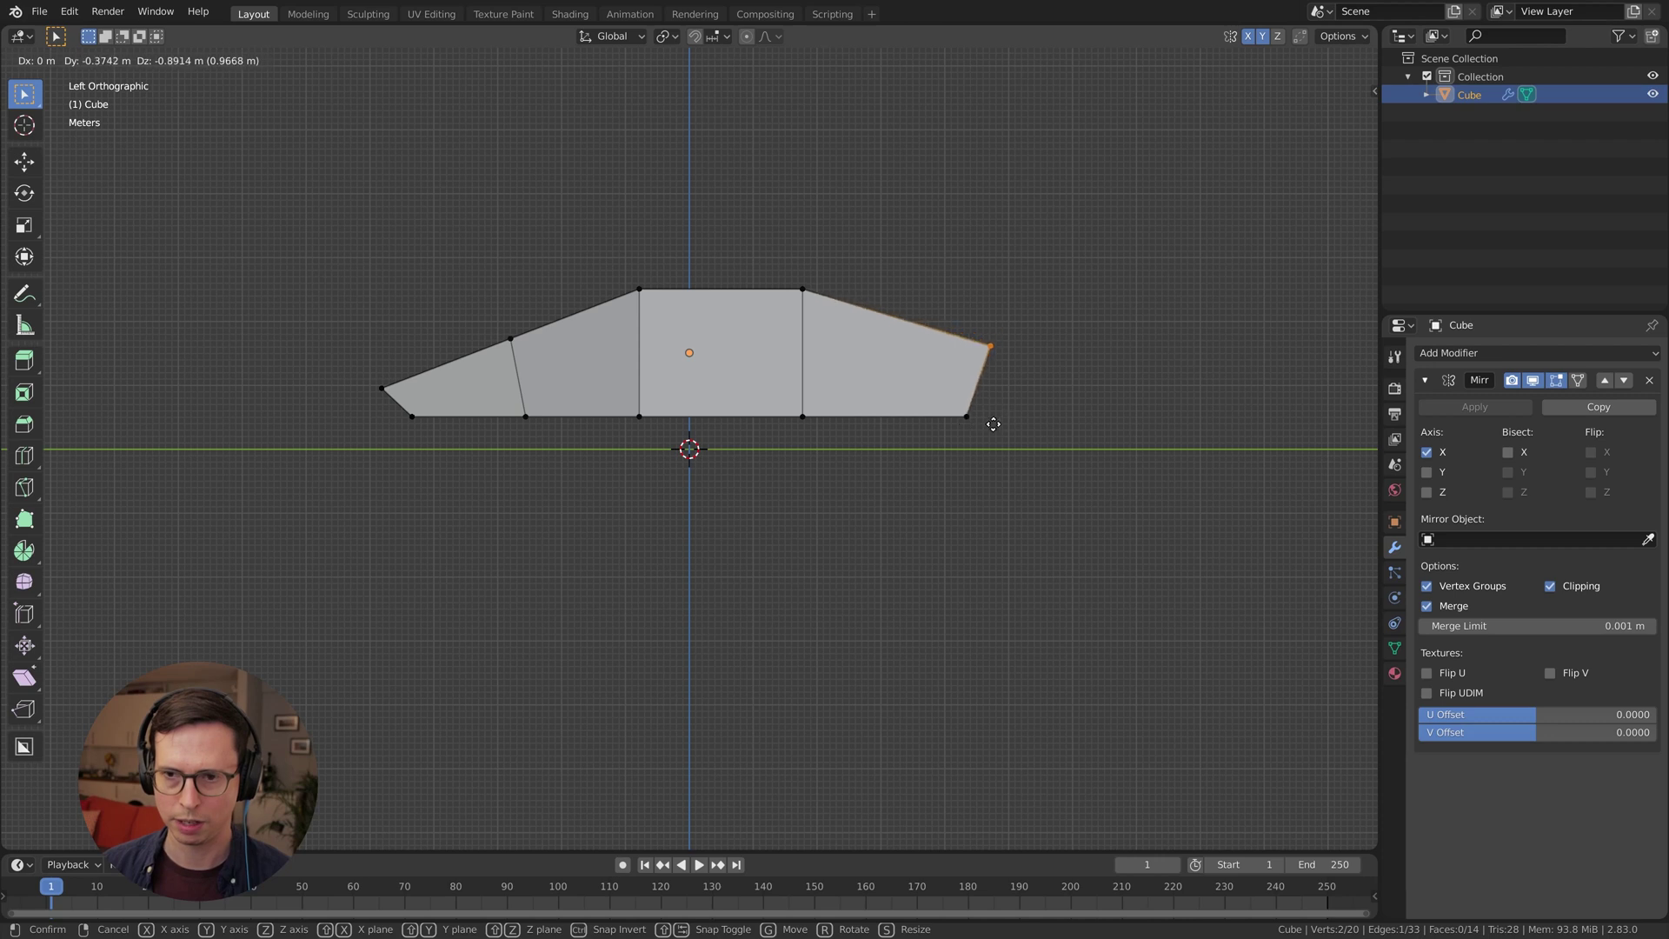
{"action": "left_click", "coordinate": [995, 414]}
{"action": "middle_click_drag", "start_coordinate": [1050, 406], "coordinate": [928, 430]}
Move the car's rear face forward along the Y axis by about 1.1 m to shorten the tail
{"action": "key", "text": "3"}
{"action": "left_click", "coordinate": [855, 423]}
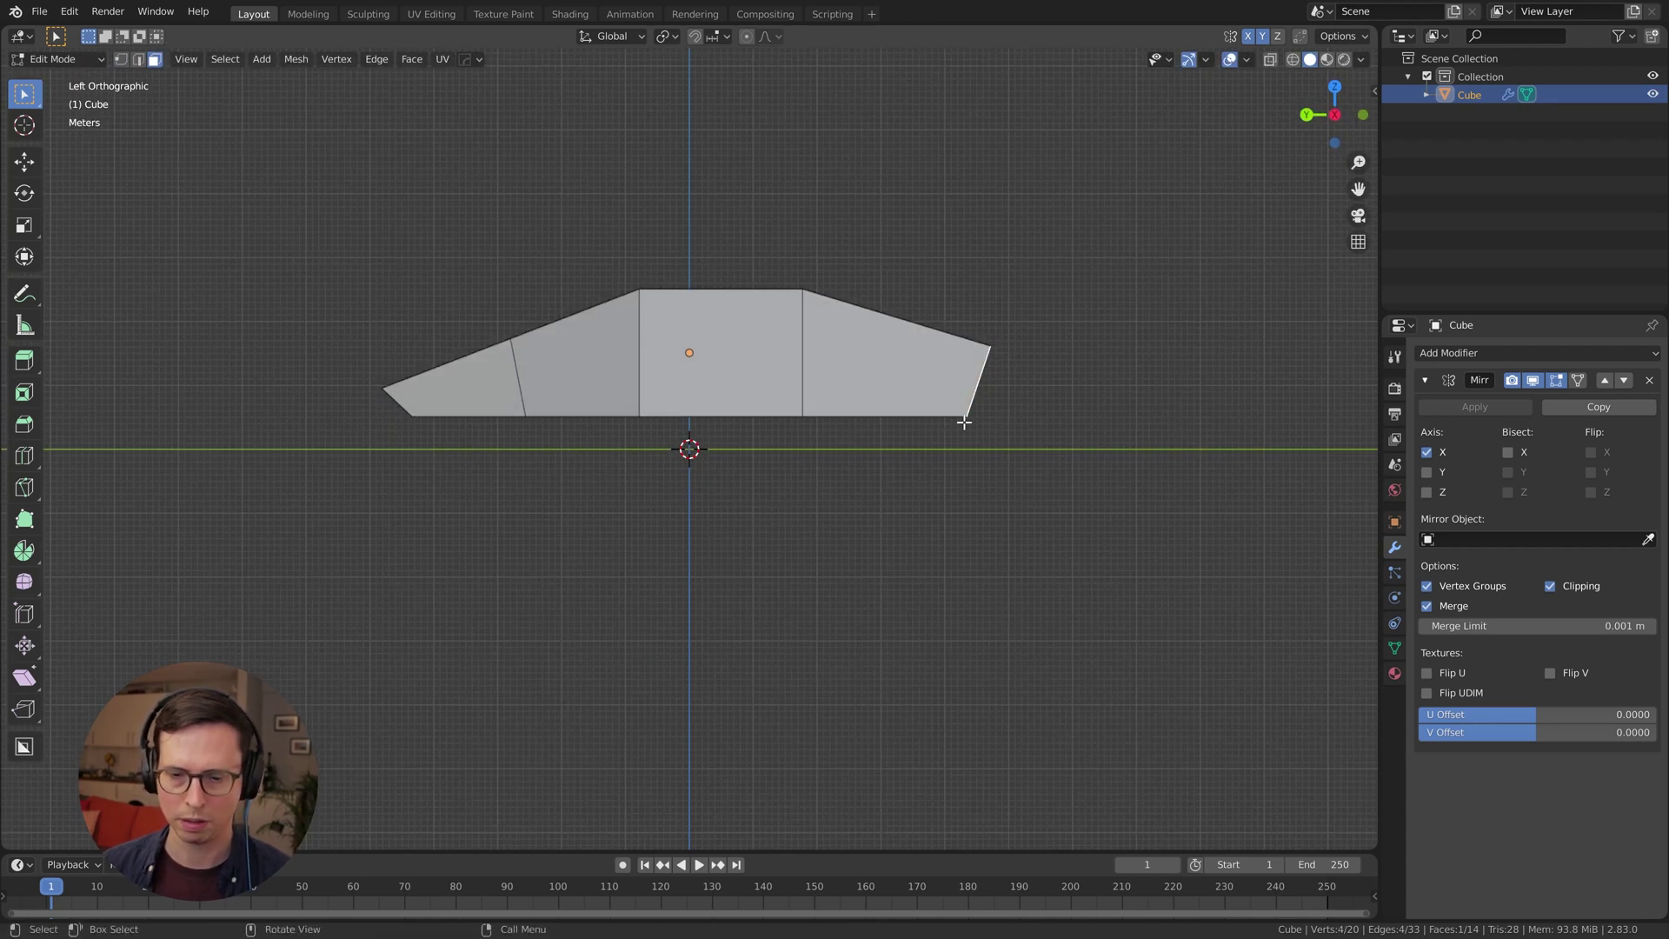
{"action": "key", "text": "g"}
{"action": "key", "text": "y"}
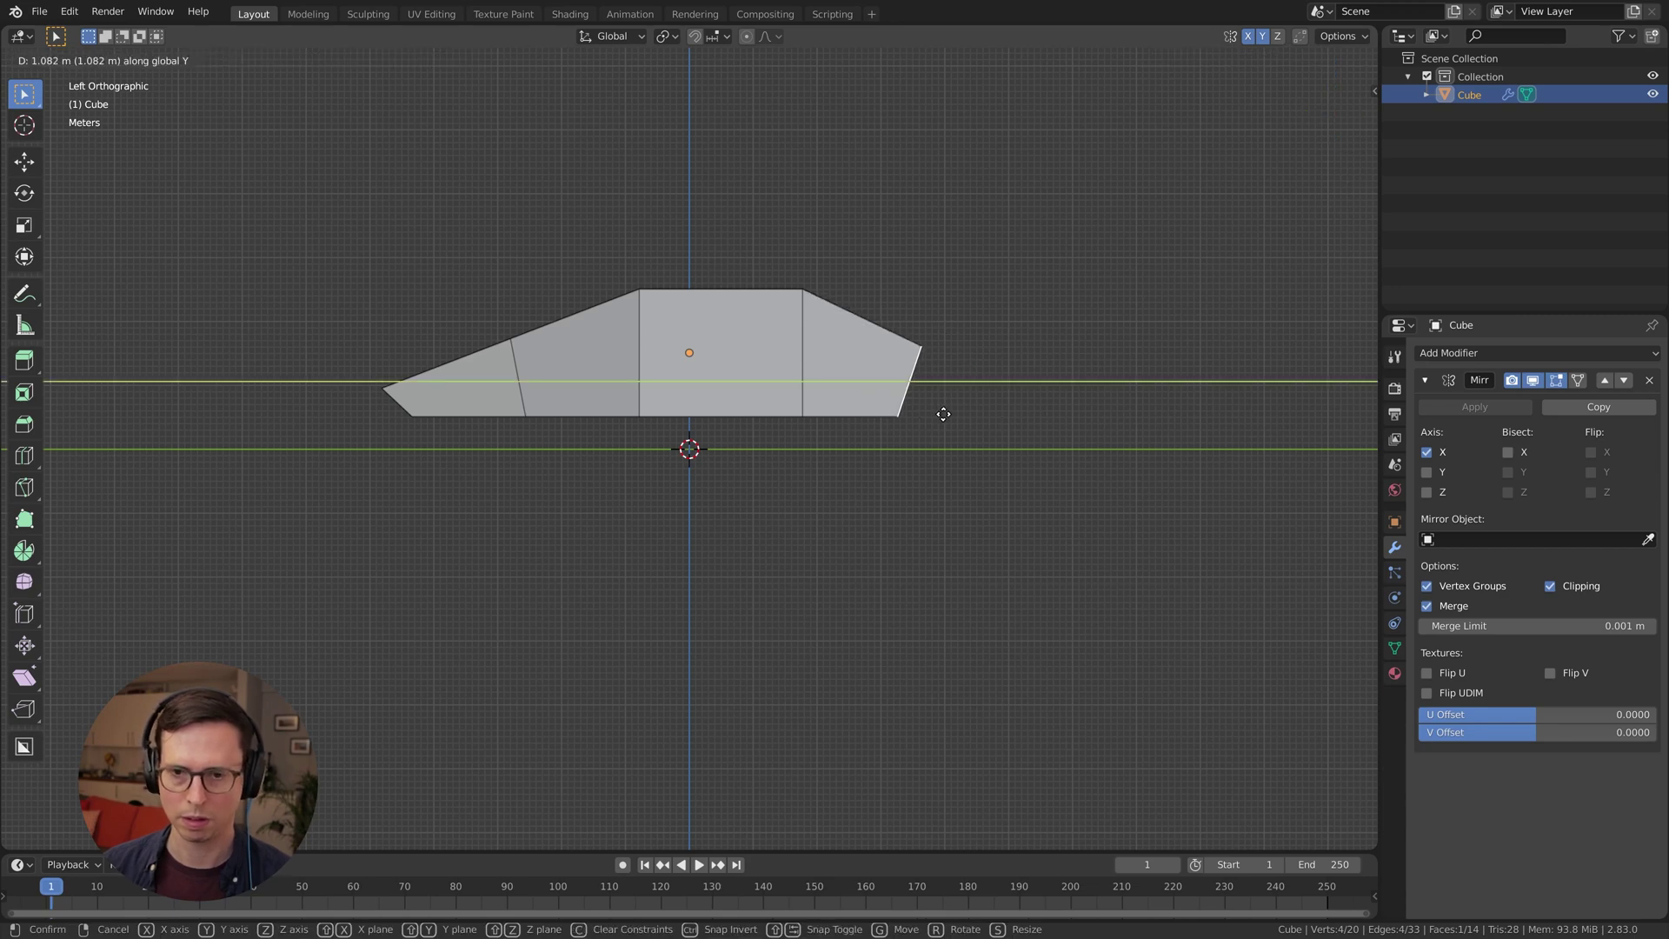
{"action": "left_click", "coordinate": [945, 414]}
Move the outer vertical edge of the car's rear face inward along the X axis by about 0.72 m
{"action": "middle_click_drag", "start_coordinate": [946, 414], "coordinate": [793, 508]}
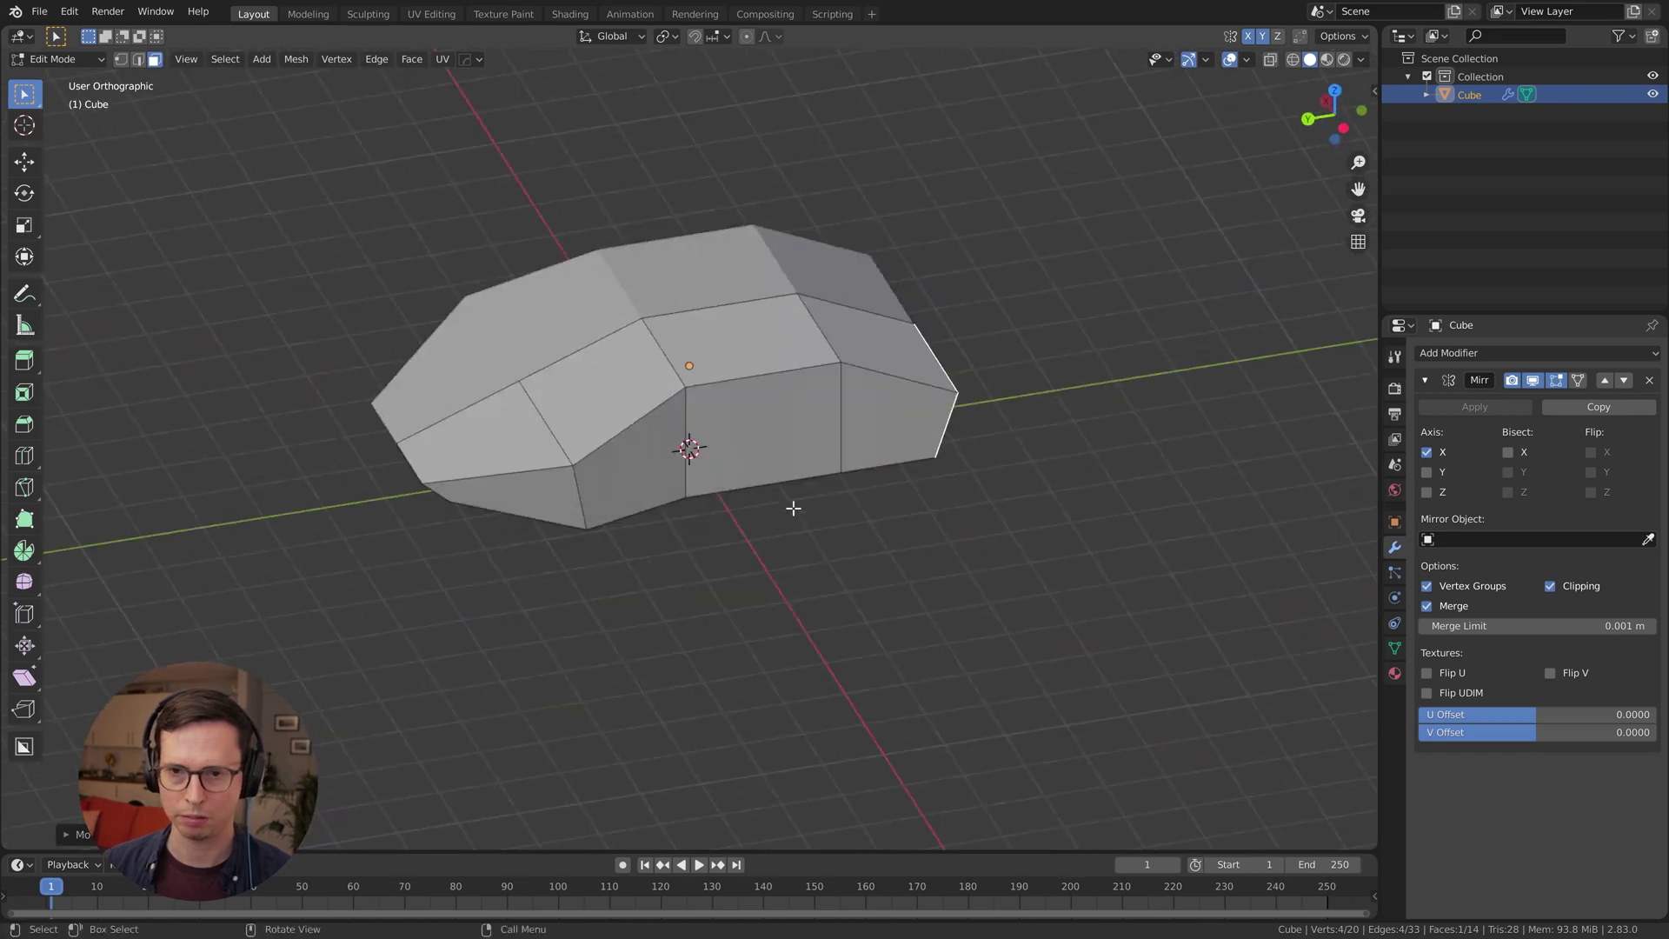
{"action": "left_click", "coordinate": [845, 405]}
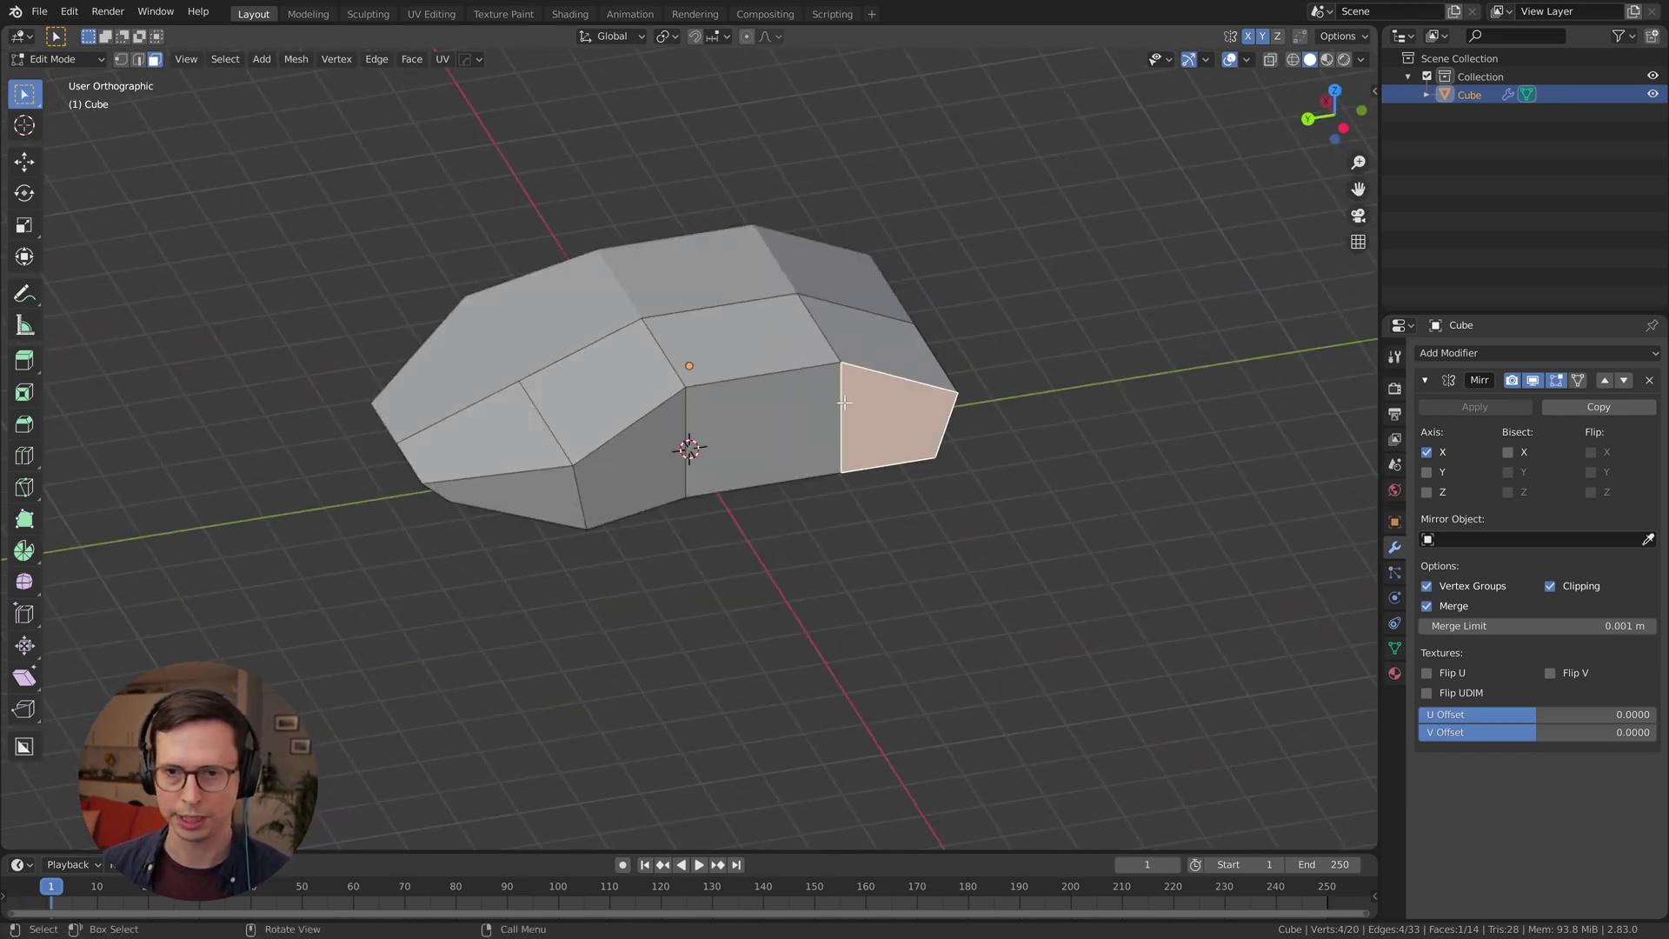
{"action": "key", "text": "2"}
{"action": "left_click", "coordinate": [841, 402]}
{"action": "middle_click_drag", "start_coordinate": [843, 403], "coordinate": [812, 592]}
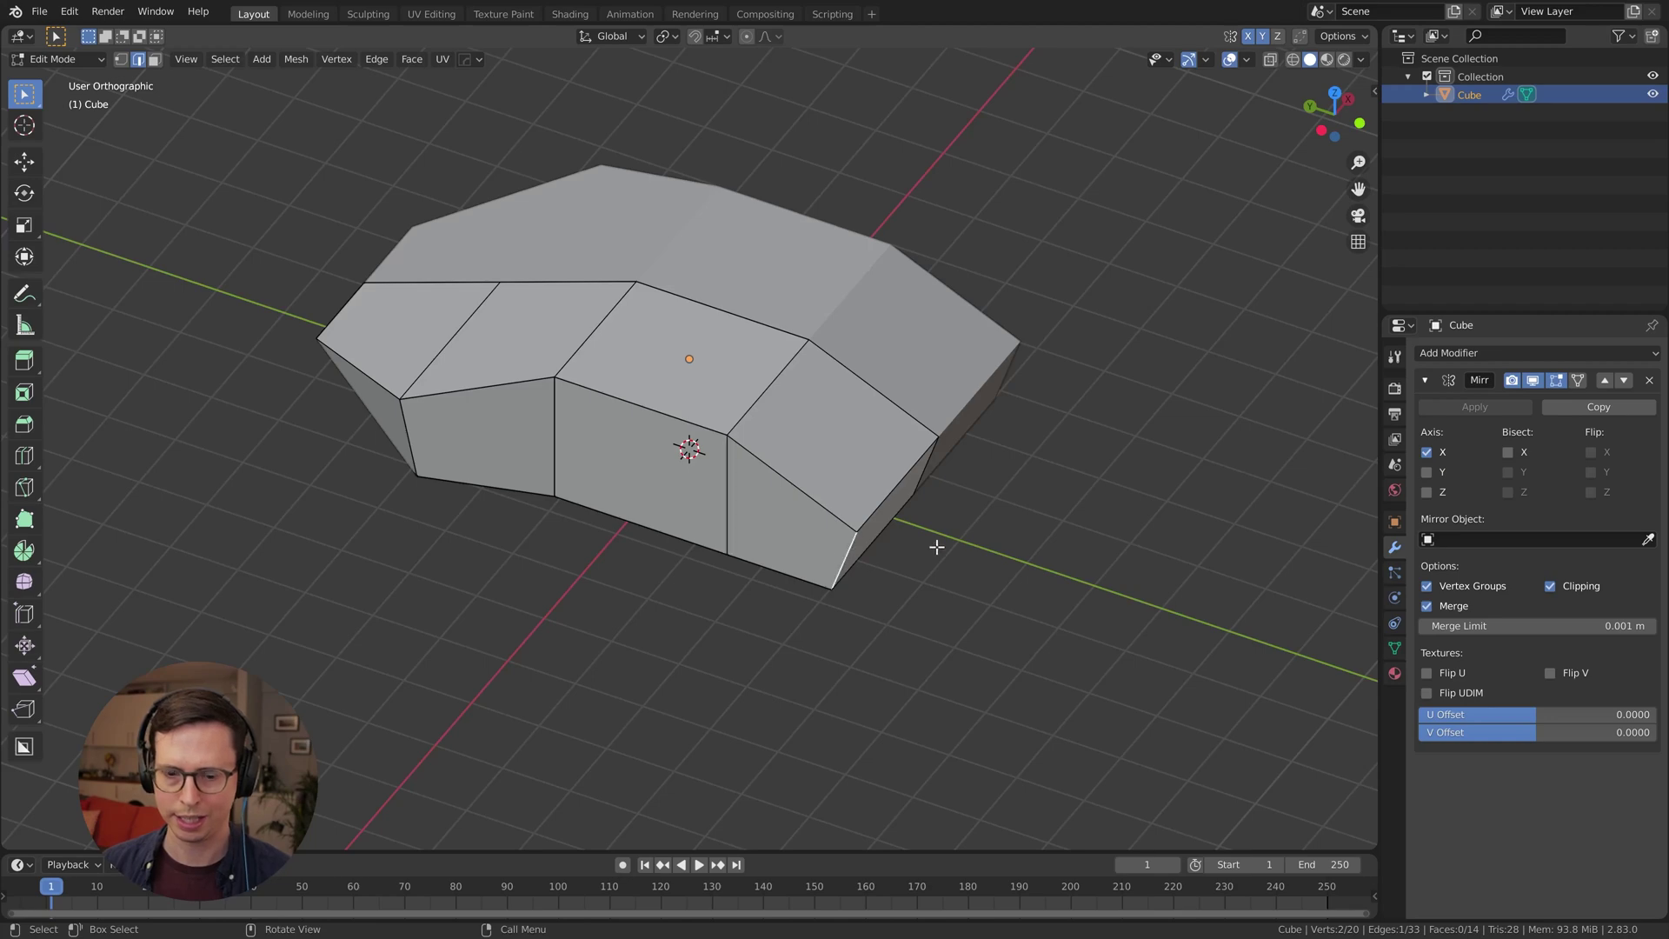
{"action": "key", "text": "g"}
{"action": "key", "text": "y"}
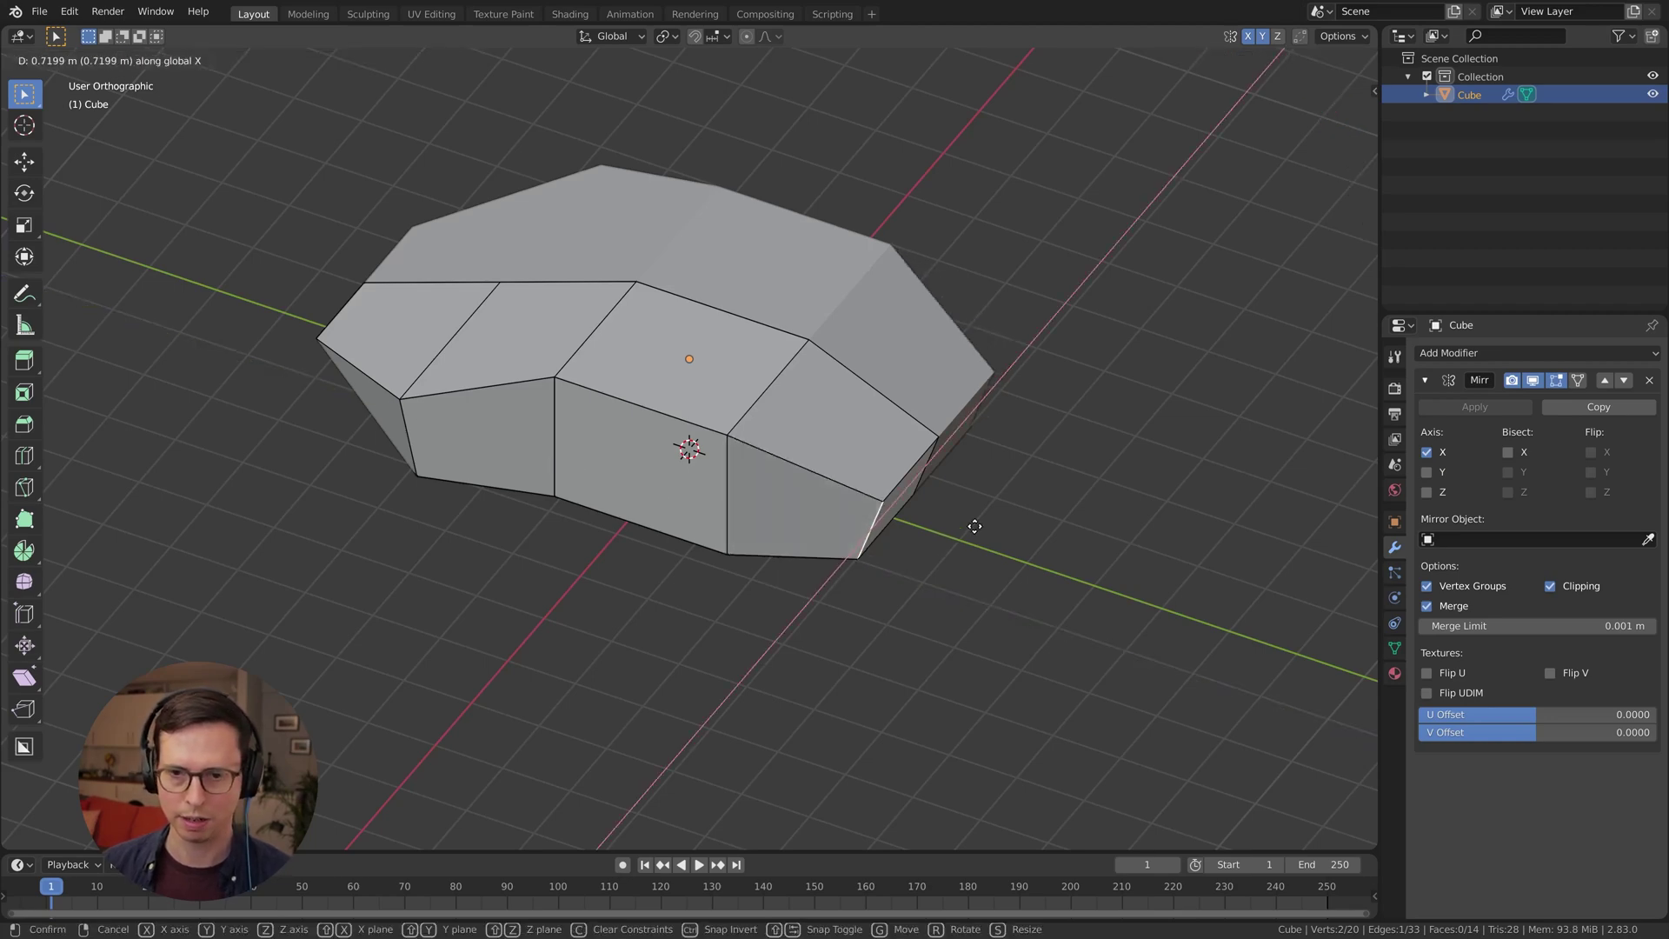
{"action": "left_click", "coordinate": [975, 525]}
Select the roof face and raise it slightly along the Z axis
{"action": "middle_click_drag", "start_coordinate": [858, 468], "coordinate": [666, 395], "text": "alt"}
{"action": "key", "text": "Tab"}
{"action": "key", "text": "Tab"}
{"action": "key", "text": "3"}
{"action": "left_click", "coordinate": [745, 296]}
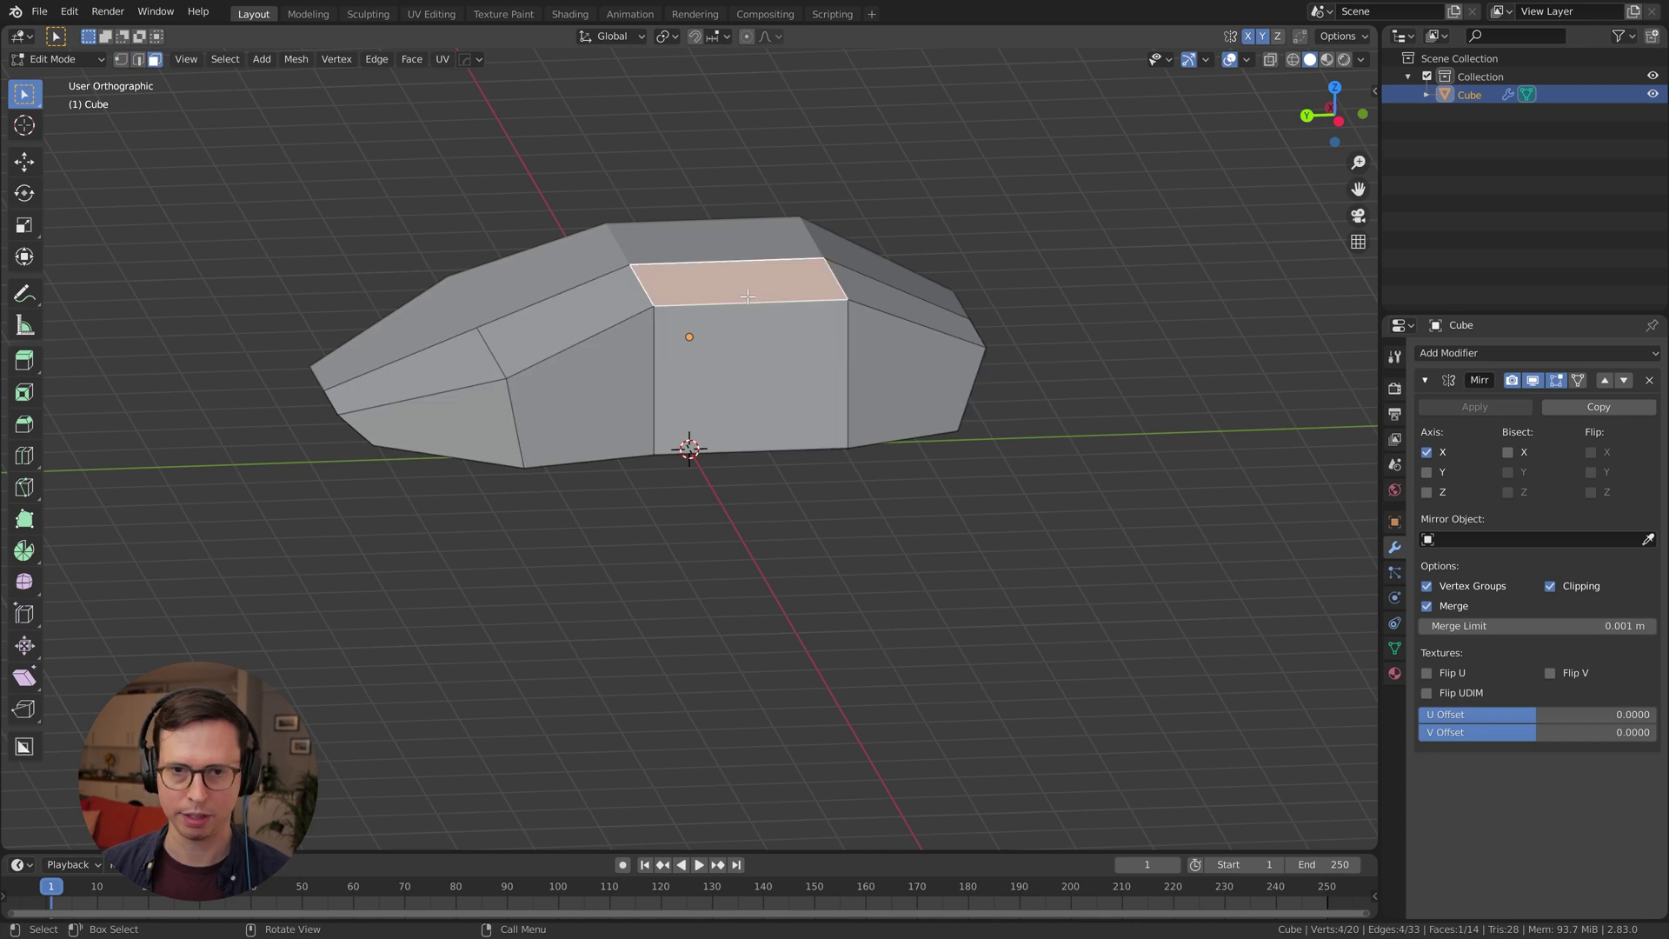
{"action": "middle_click_drag", "start_coordinate": [745, 296], "coordinate": [1110, 376], "text": "alt"}
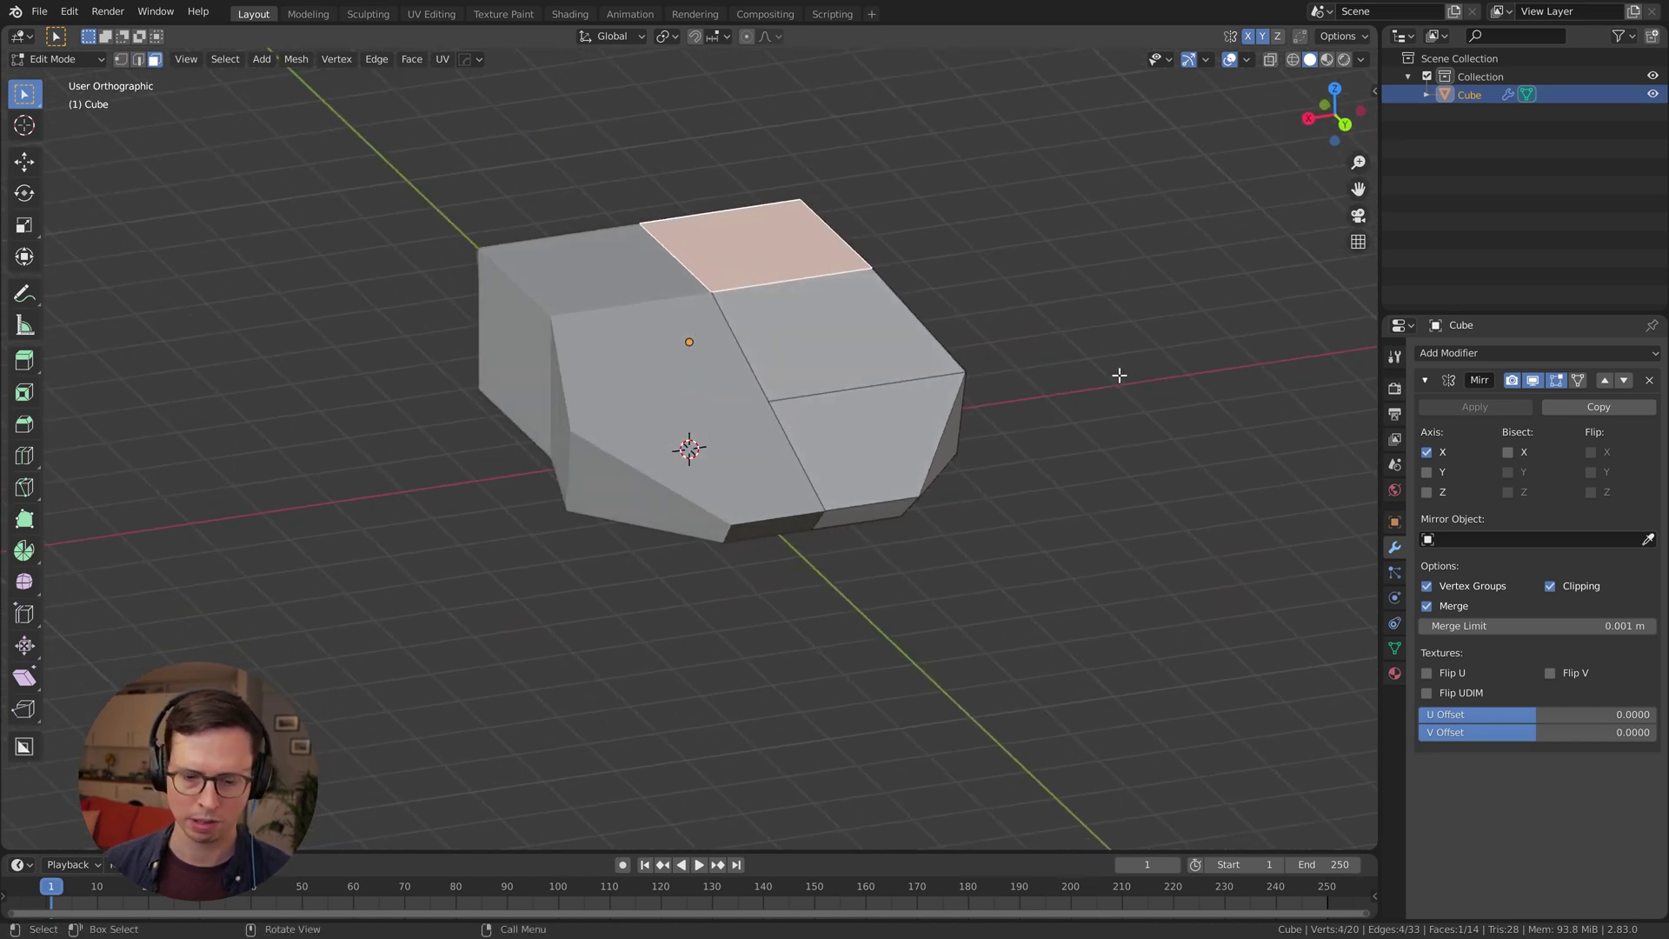
{"action": "key", "text": "g"}
{"action": "key", "text": "z"}
{"action": "key", "text": "Escape"}
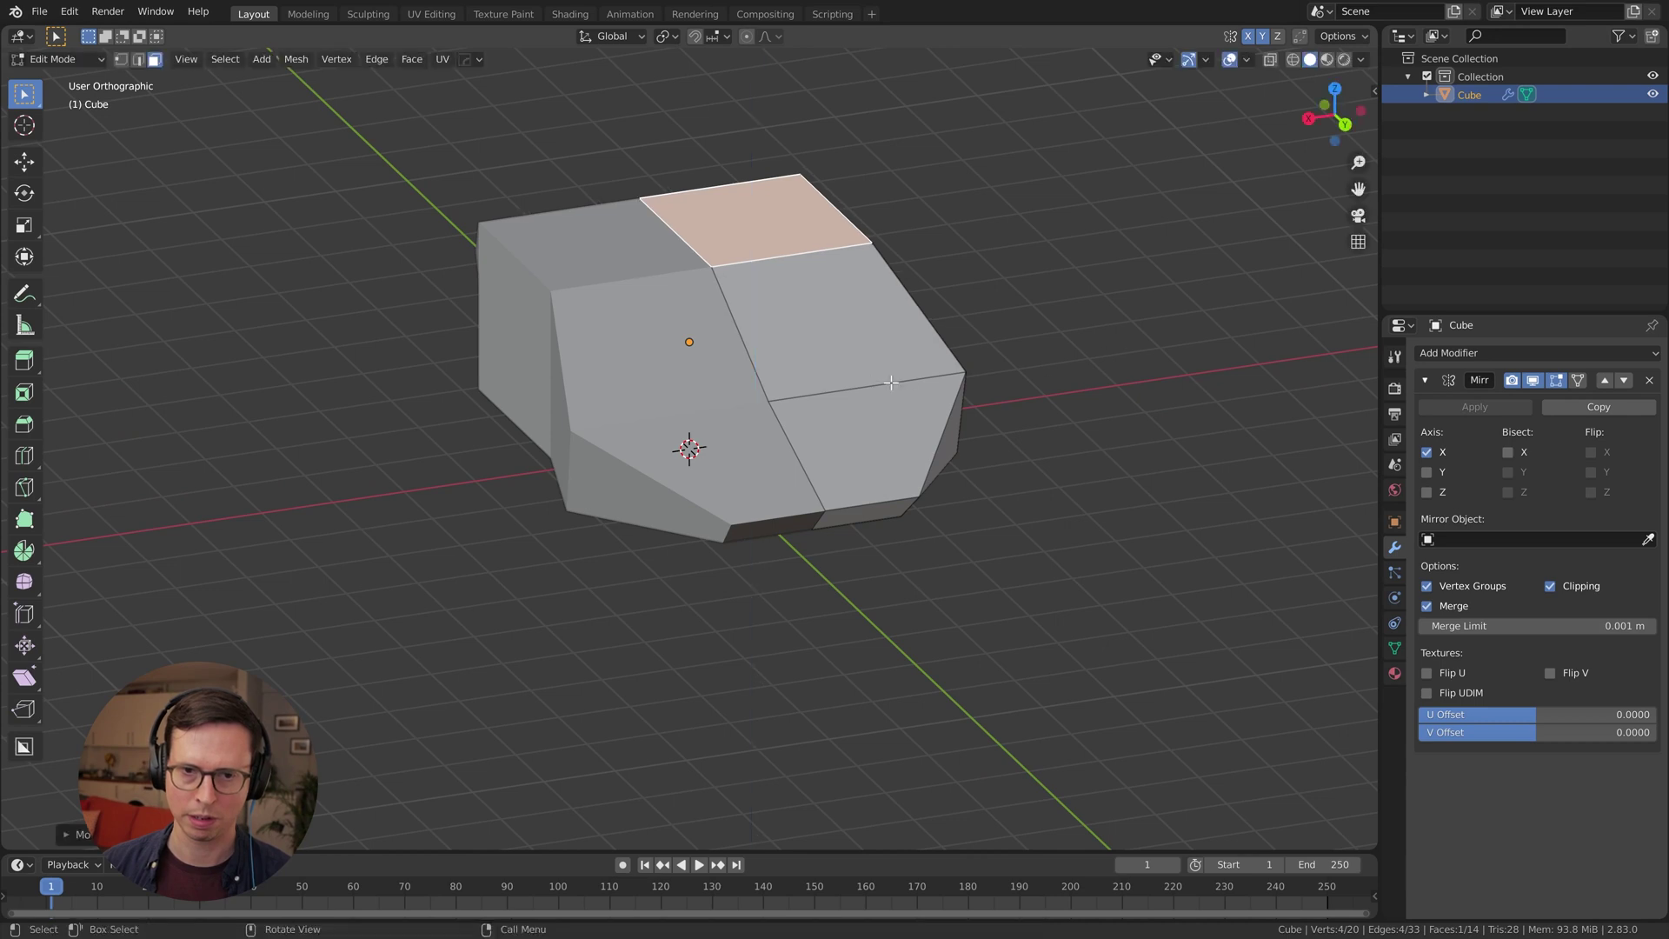
Move the short outer corner edge at the tip of the nose outward along the X axis by about 0.39 m
{"action": "middle_click_drag", "start_coordinate": [1118, 351], "coordinate": [1030, 364], "text": "alt"}
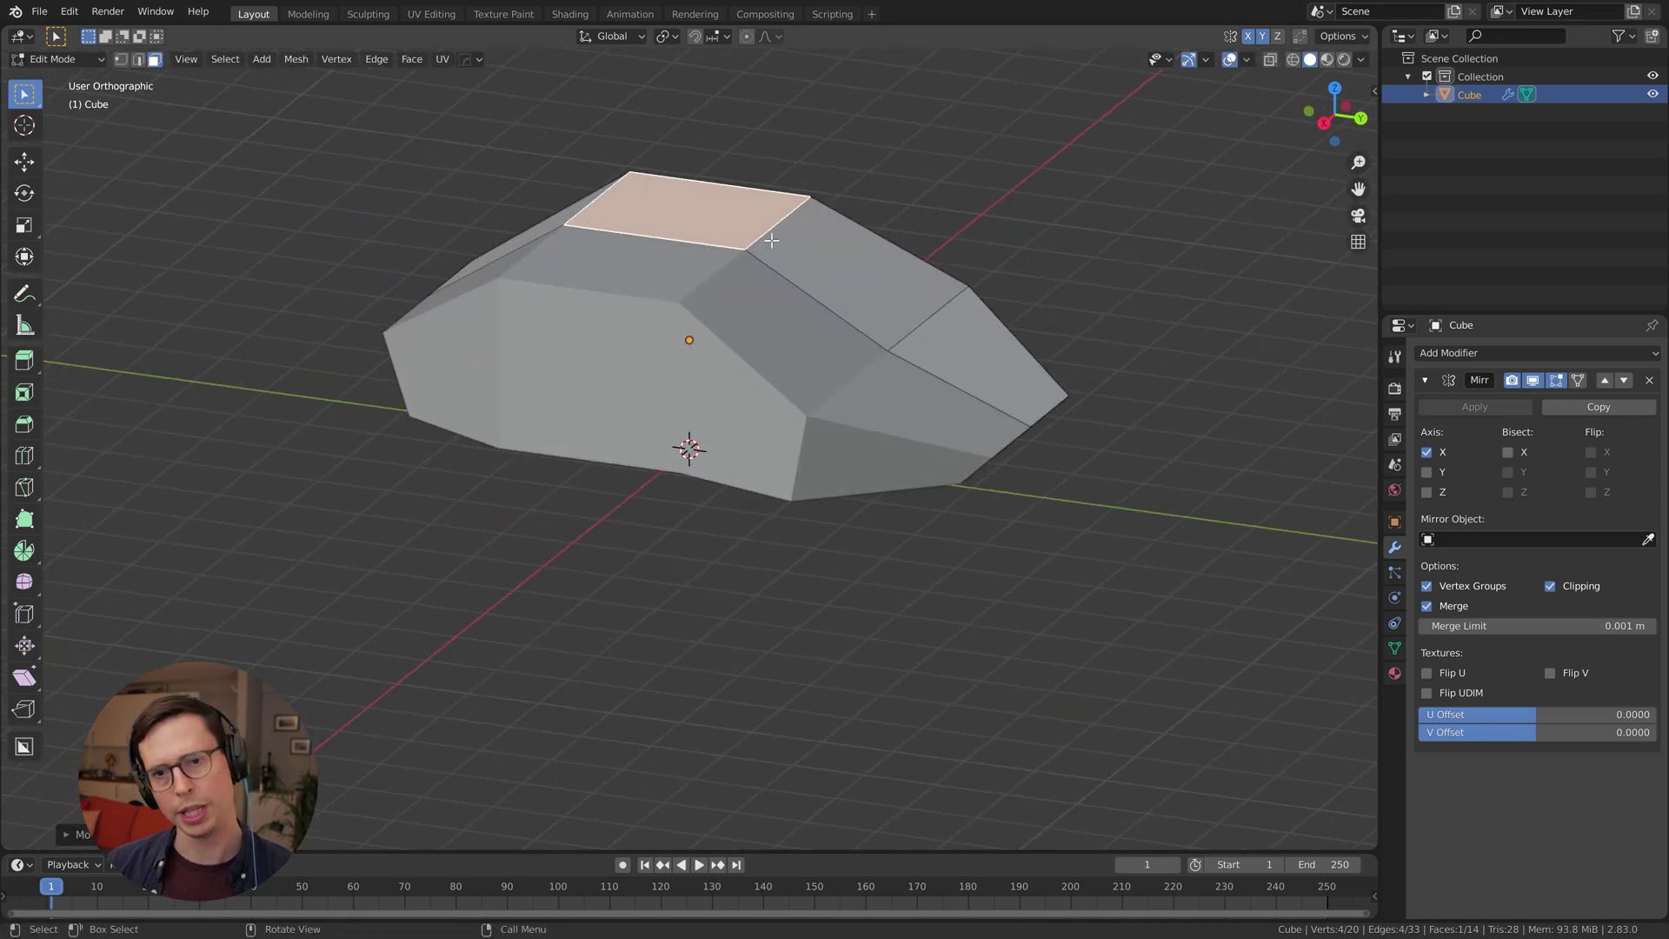
{"action": "middle_click_drag", "start_coordinate": [993, 372], "coordinate": [755, 496]}
{"action": "key", "text": "Tab"}
{"action": "middle_click_drag", "start_coordinate": [957, 464], "coordinate": [714, 472]}
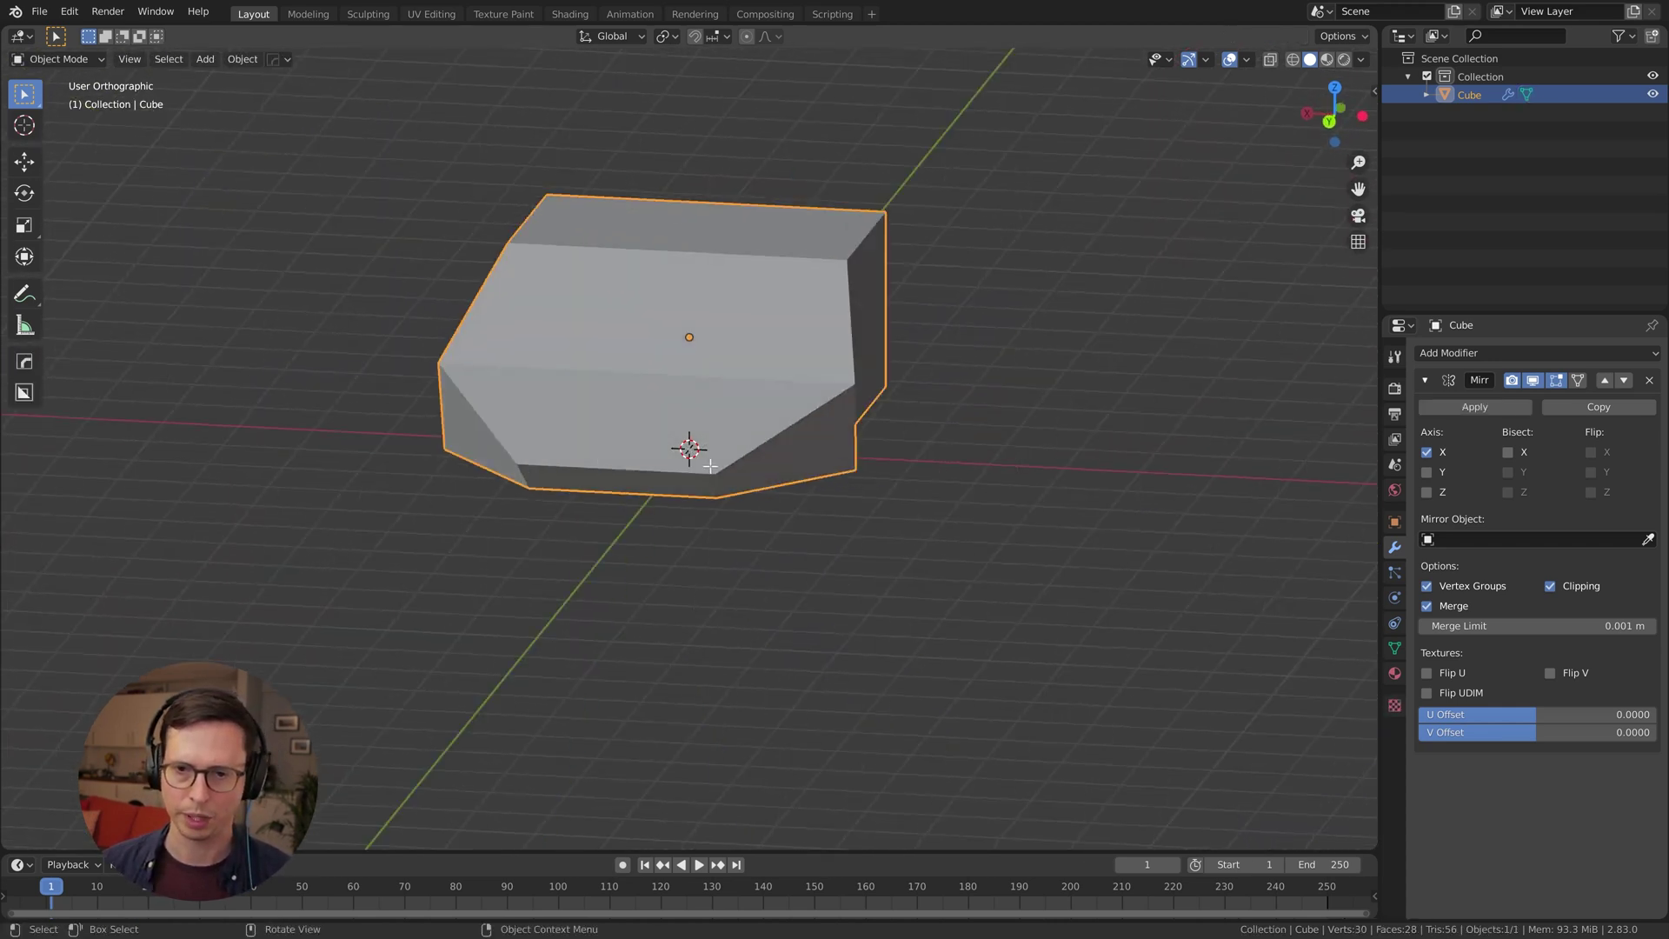
{"action": "key", "text": "Tab"}
{"action": "left_click", "coordinate": [711, 469]}
{"action": "left_click", "coordinate": [717, 485]}
{"action": "key", "text": "2"}
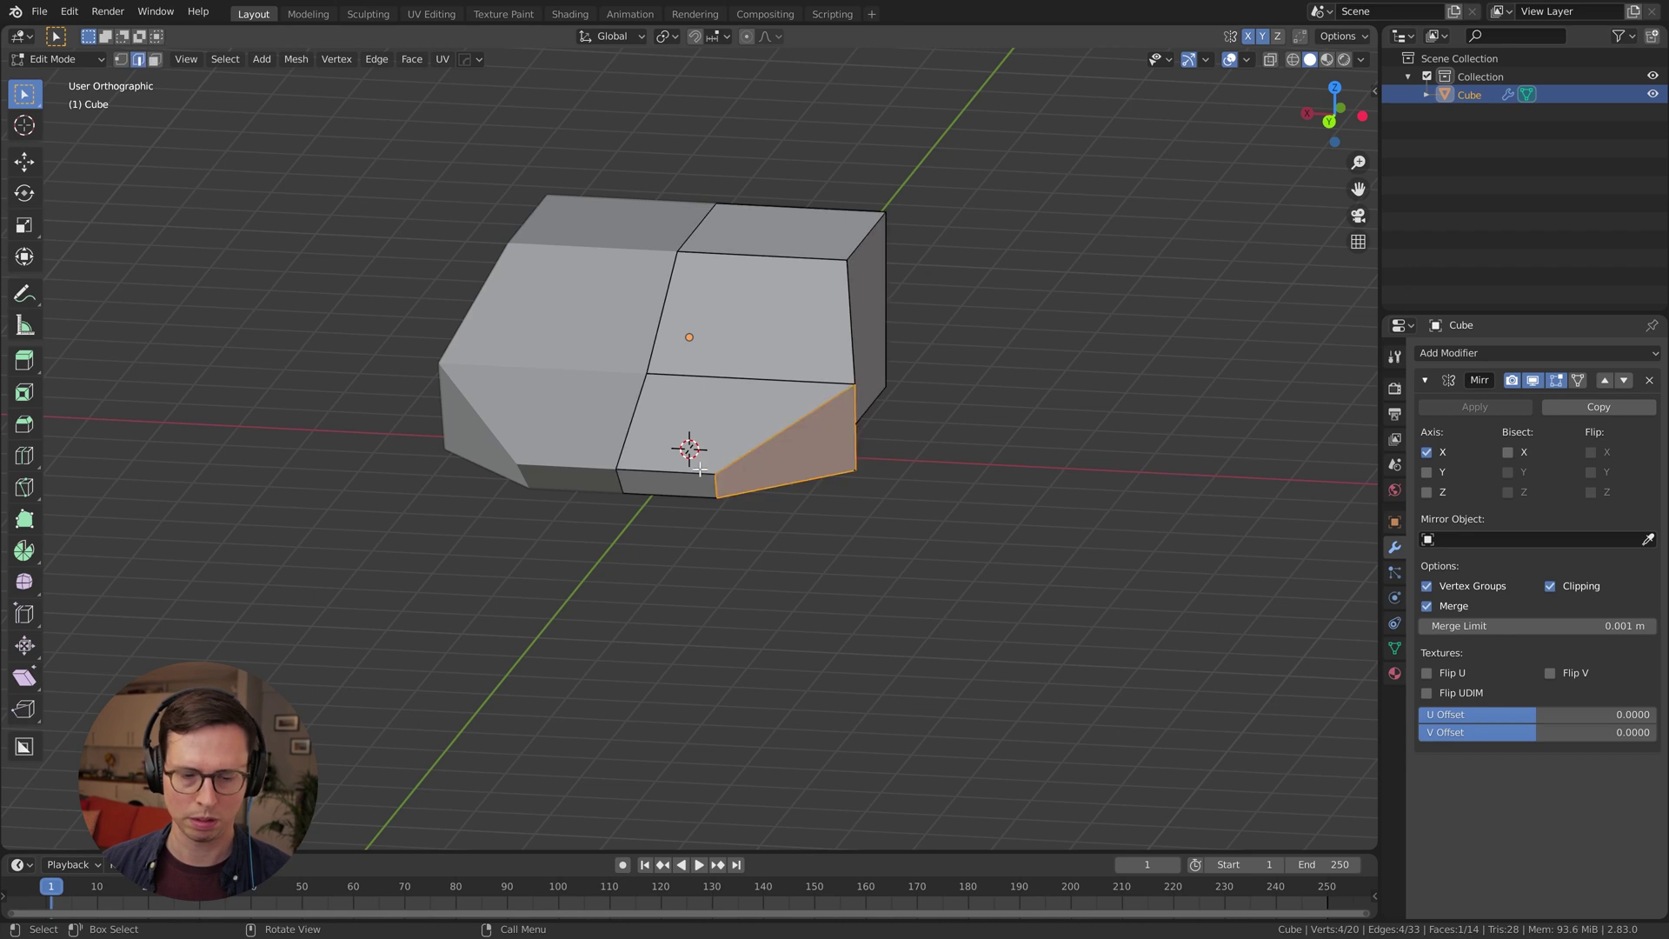
{"action": "left_click", "coordinate": [716, 481]}
{"action": "key", "text": "g"}
{"action": "key", "text": "x"}
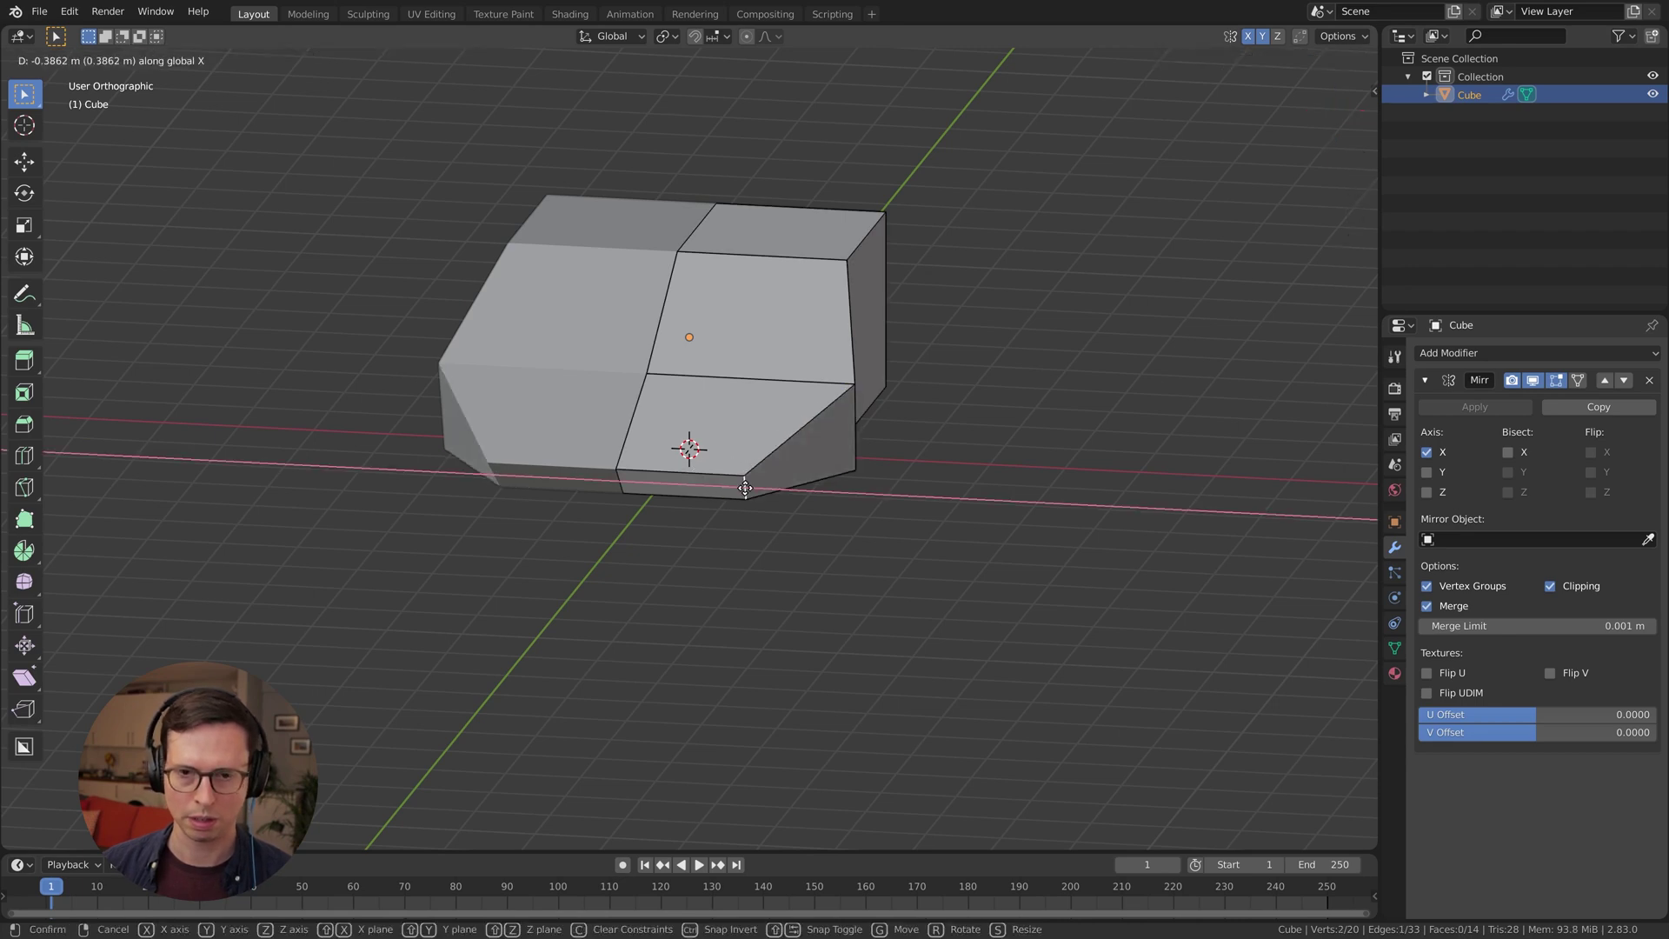
{"action": "left_click", "coordinate": [746, 483]}
Stretch the whole car body slightly along the Y axis in Object Mode and apply the scaling
{"action": "middle_click_drag", "start_coordinate": [802, 468], "coordinate": [1045, 537]}
{"action": "key", "text": "KP_5"}
{"action": "key", "text": "Tab"}
{"action": "middle_click_drag", "start_coordinate": [795, 566], "coordinate": [945, 510]}
{"action": "key", "text": "s"}
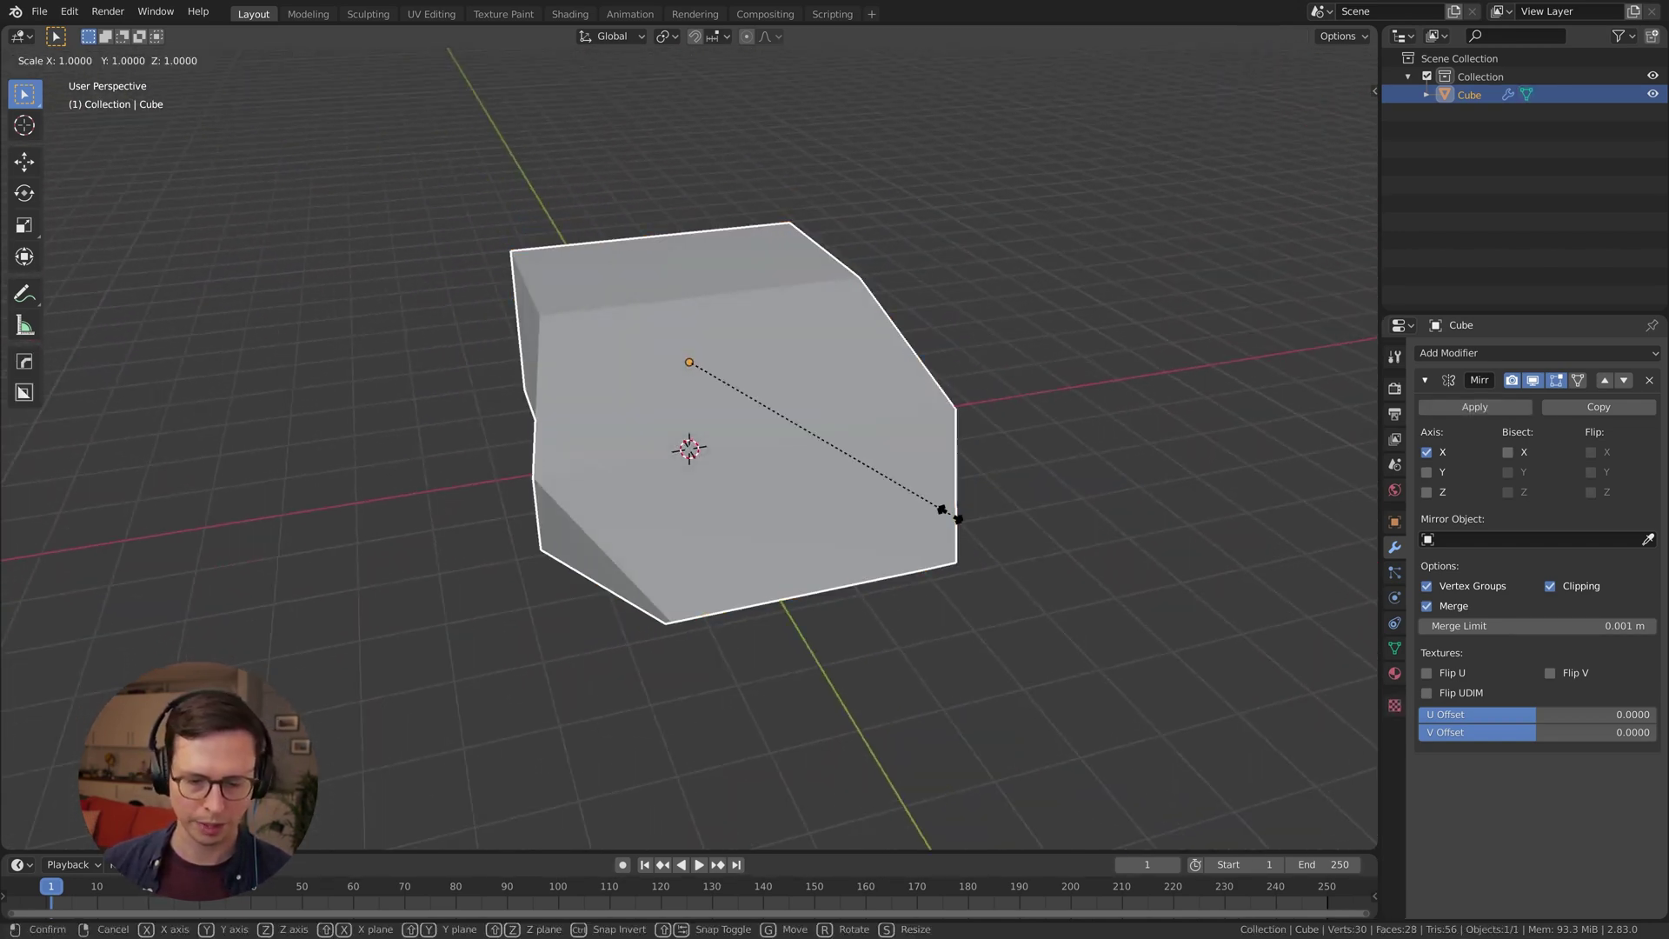
{"action": "key", "text": "y"}
{"action": "left_click", "coordinate": [969, 530]}
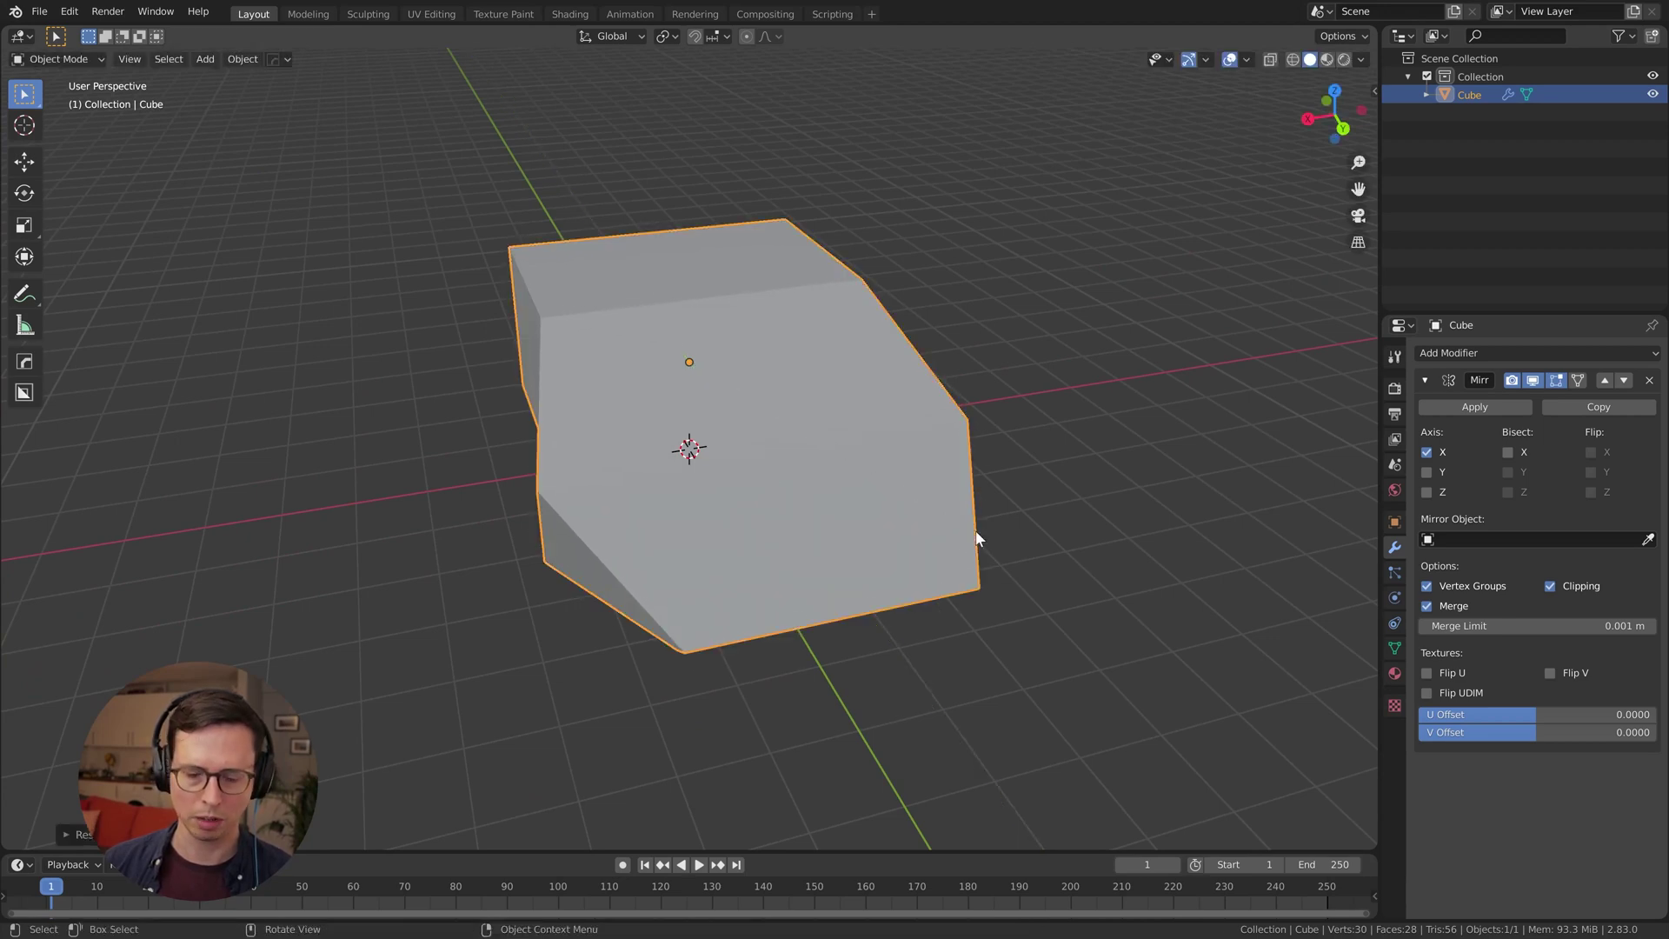
{"action": "key", "text": "ctrl+a"}
{"action": "left_click", "coordinate": [983, 532]}
Edge-slide the loop at the front of the roof slightly rearward, with a factor of about 0.08
{"action": "middle_click_drag", "start_coordinate": [988, 542], "coordinate": [738, 559]}
{"action": "key", "text": "Tab"}
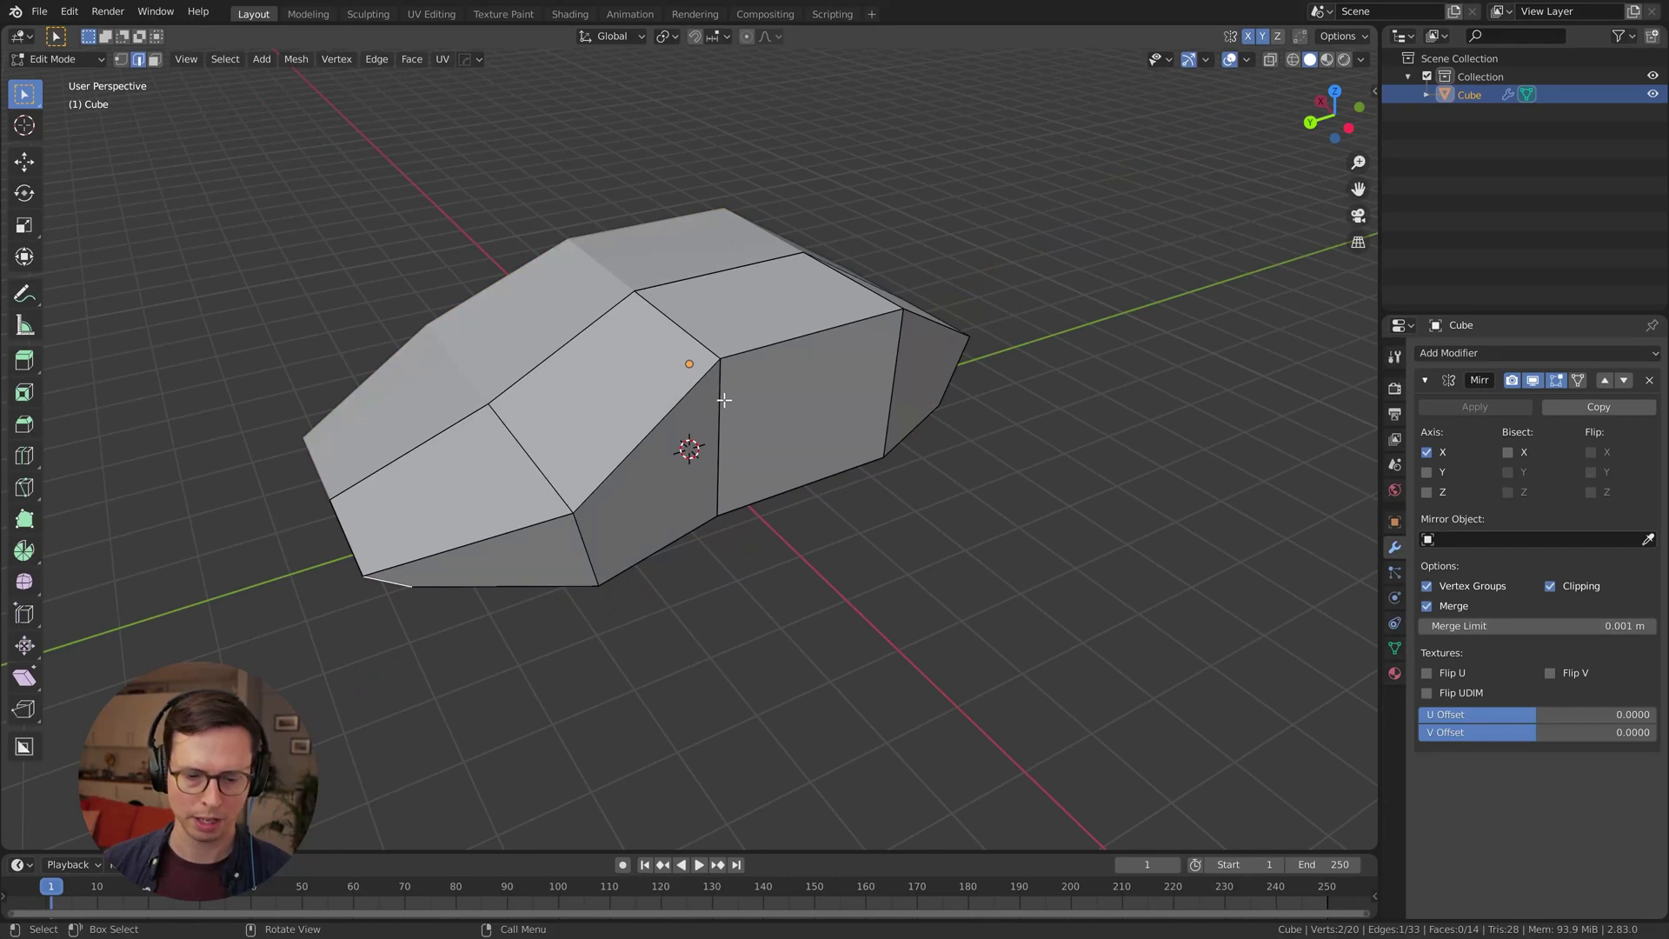
{"action": "key", "text": "alt+a"}
{"action": "key", "text": "g"}
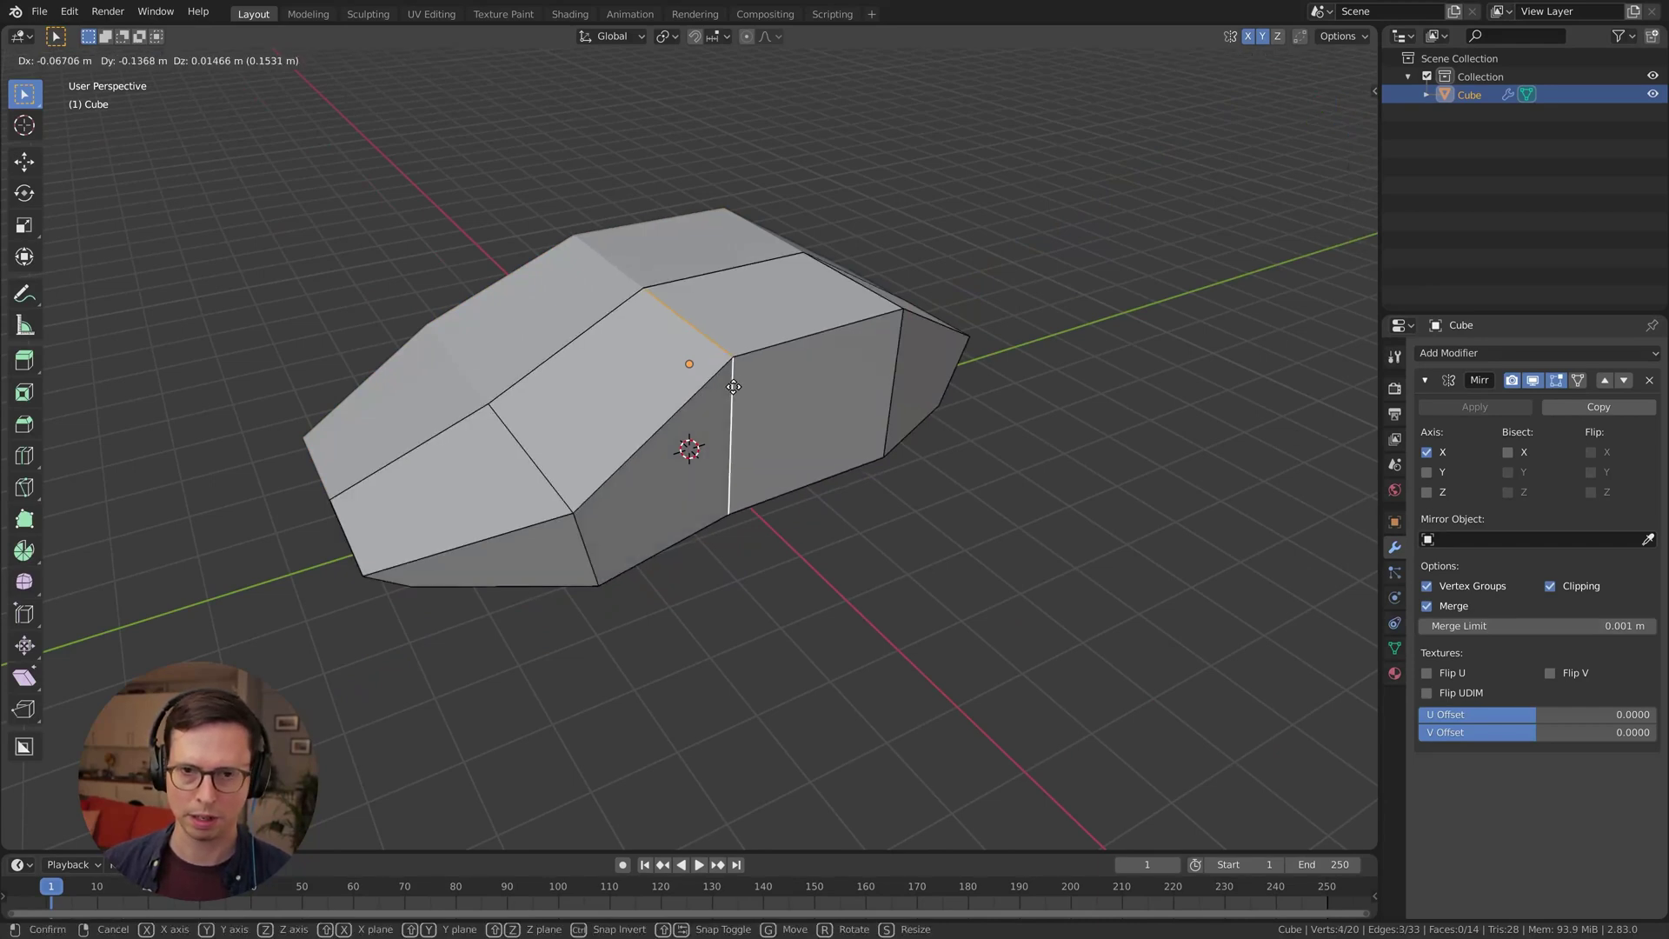
{"action": "right_click", "coordinate": [764, 398]}
{"action": "key", "text": "g"}
{"action": "key", "text": "g"}
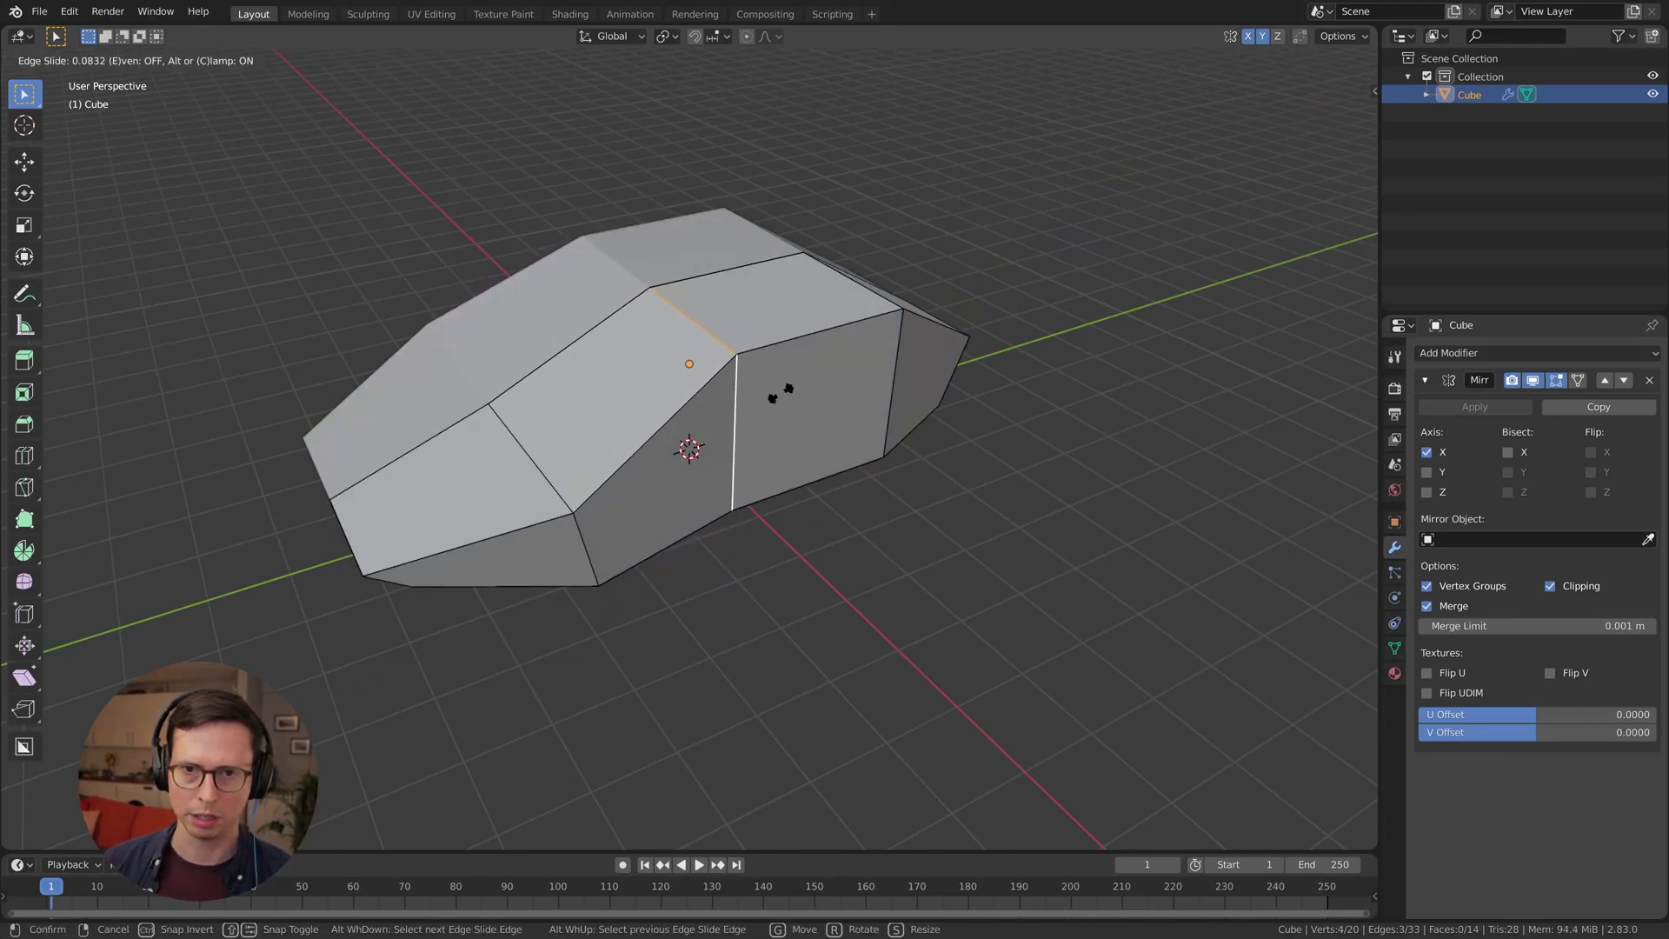
{"action": "left_click", "coordinate": [780, 399]}
Try a centred loop cut through the windscreen section, between the hood loop and the roof's front edge
{"action": "middle_click_drag", "start_coordinate": [780, 457], "coordinate": [733, 402]}
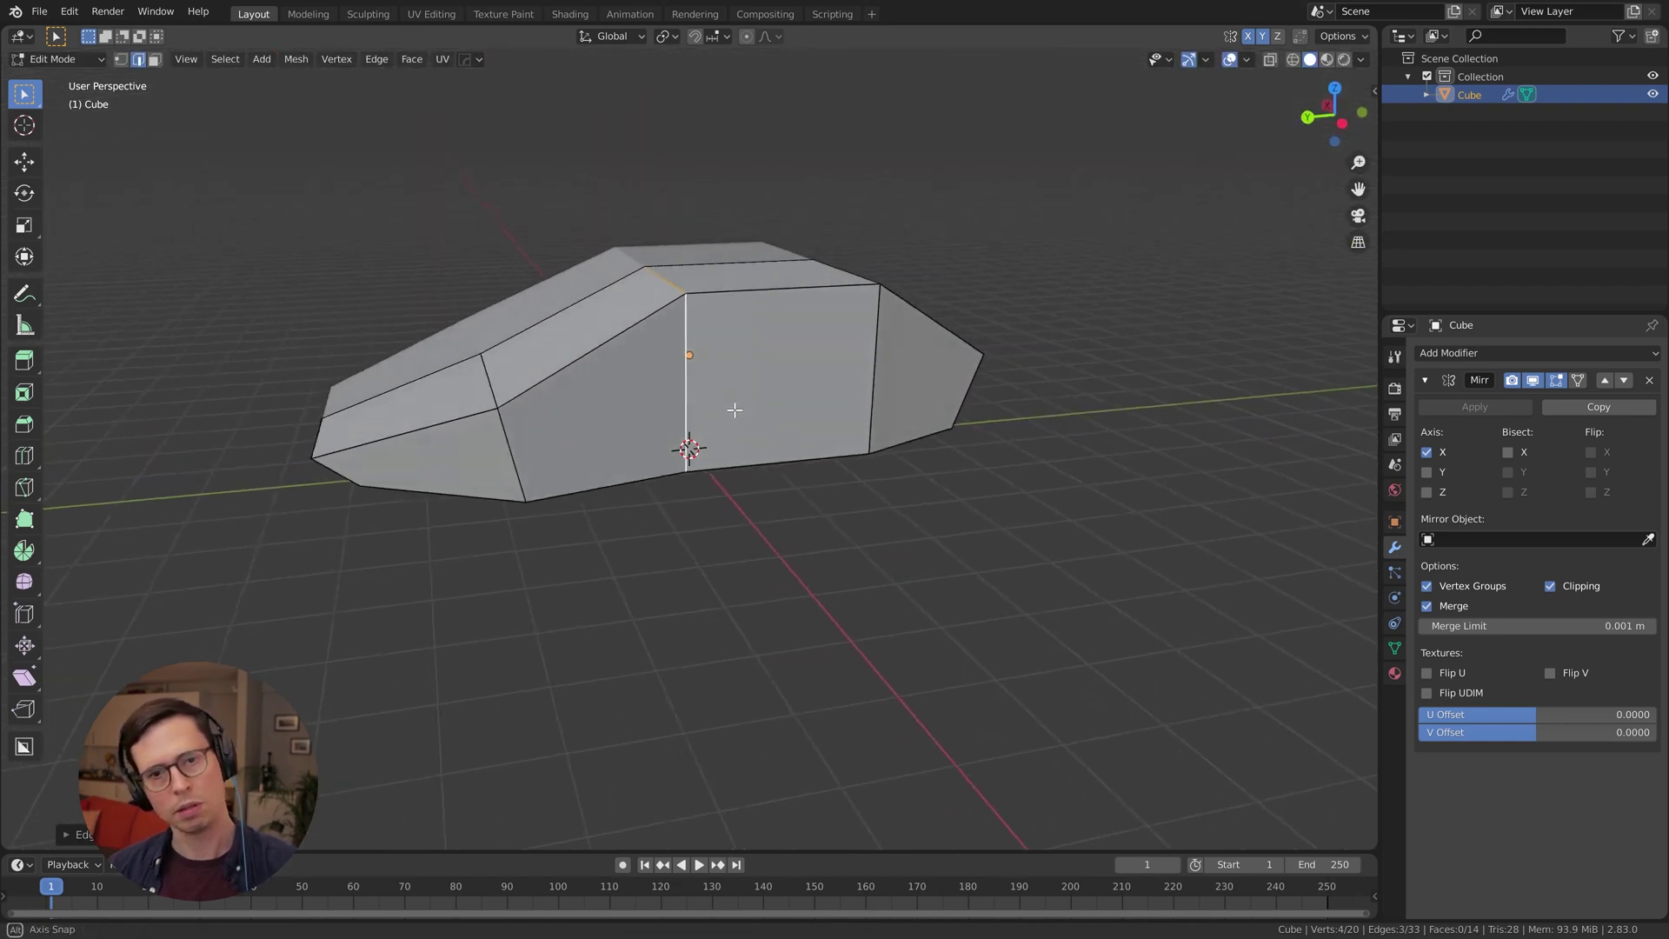
{"action": "key", "text": "ctrl+r"}
{"action": "left_click", "coordinate": [564, 345]}
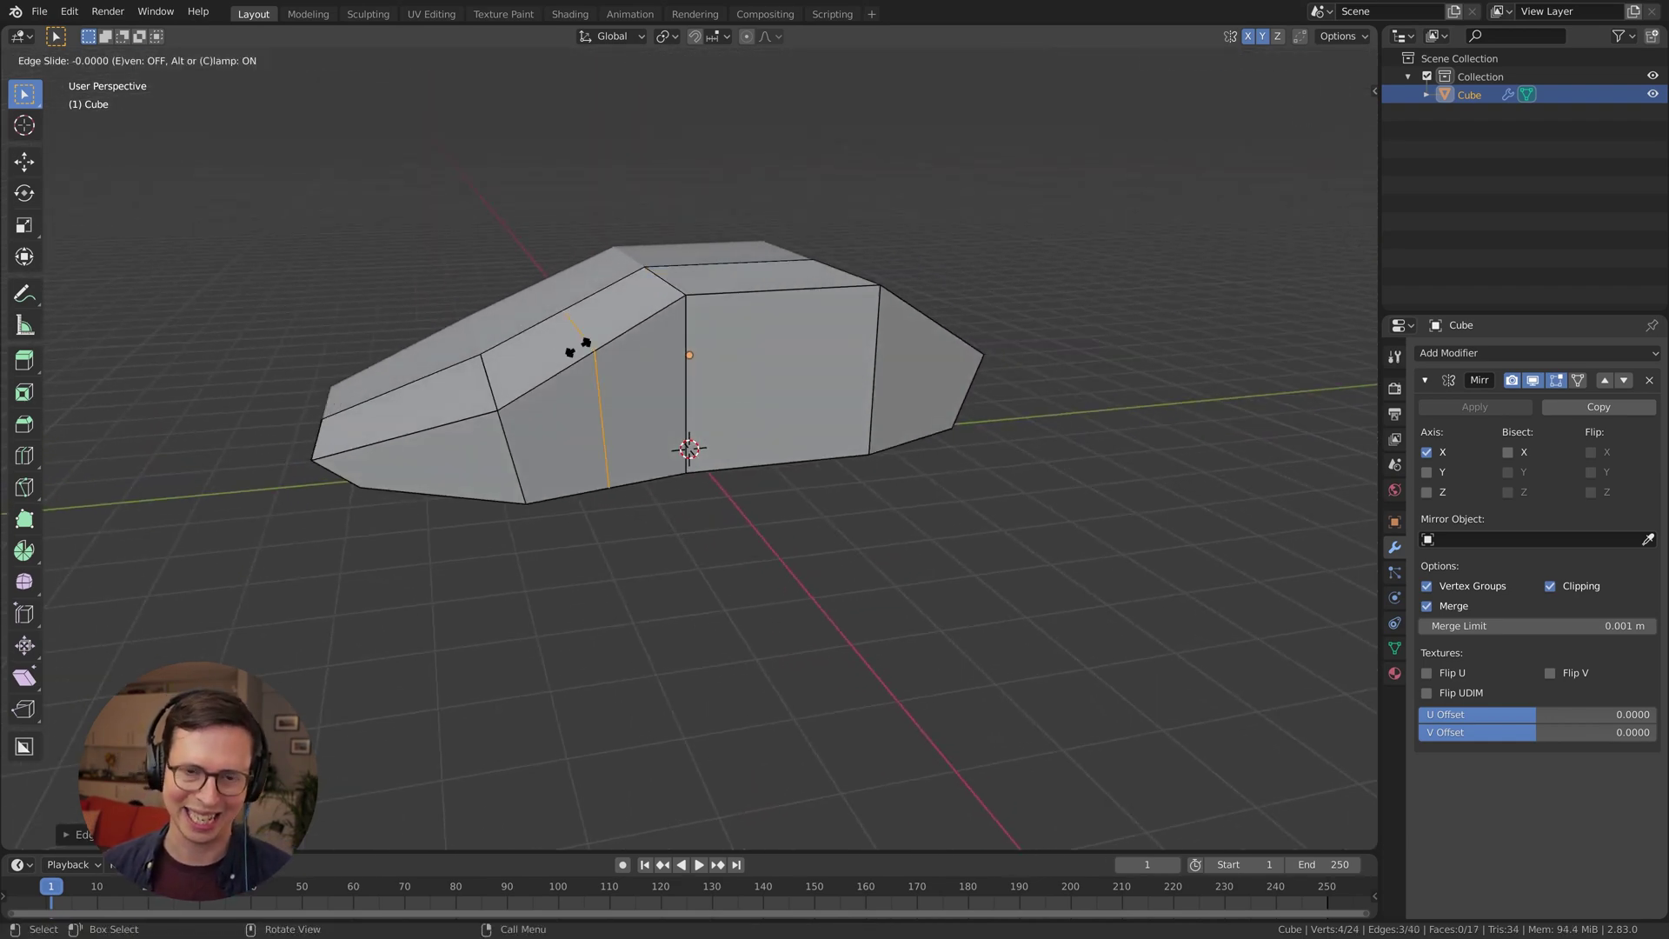
{"action": "left_click", "coordinate": [578, 348]}
Try to reshape the windscreen by shifting the new loop's top edge, and undo the edge moves together with the loop cut
{"action": "middle_click_drag", "start_coordinate": [657, 418], "coordinate": [623, 354], "text": "alt"}
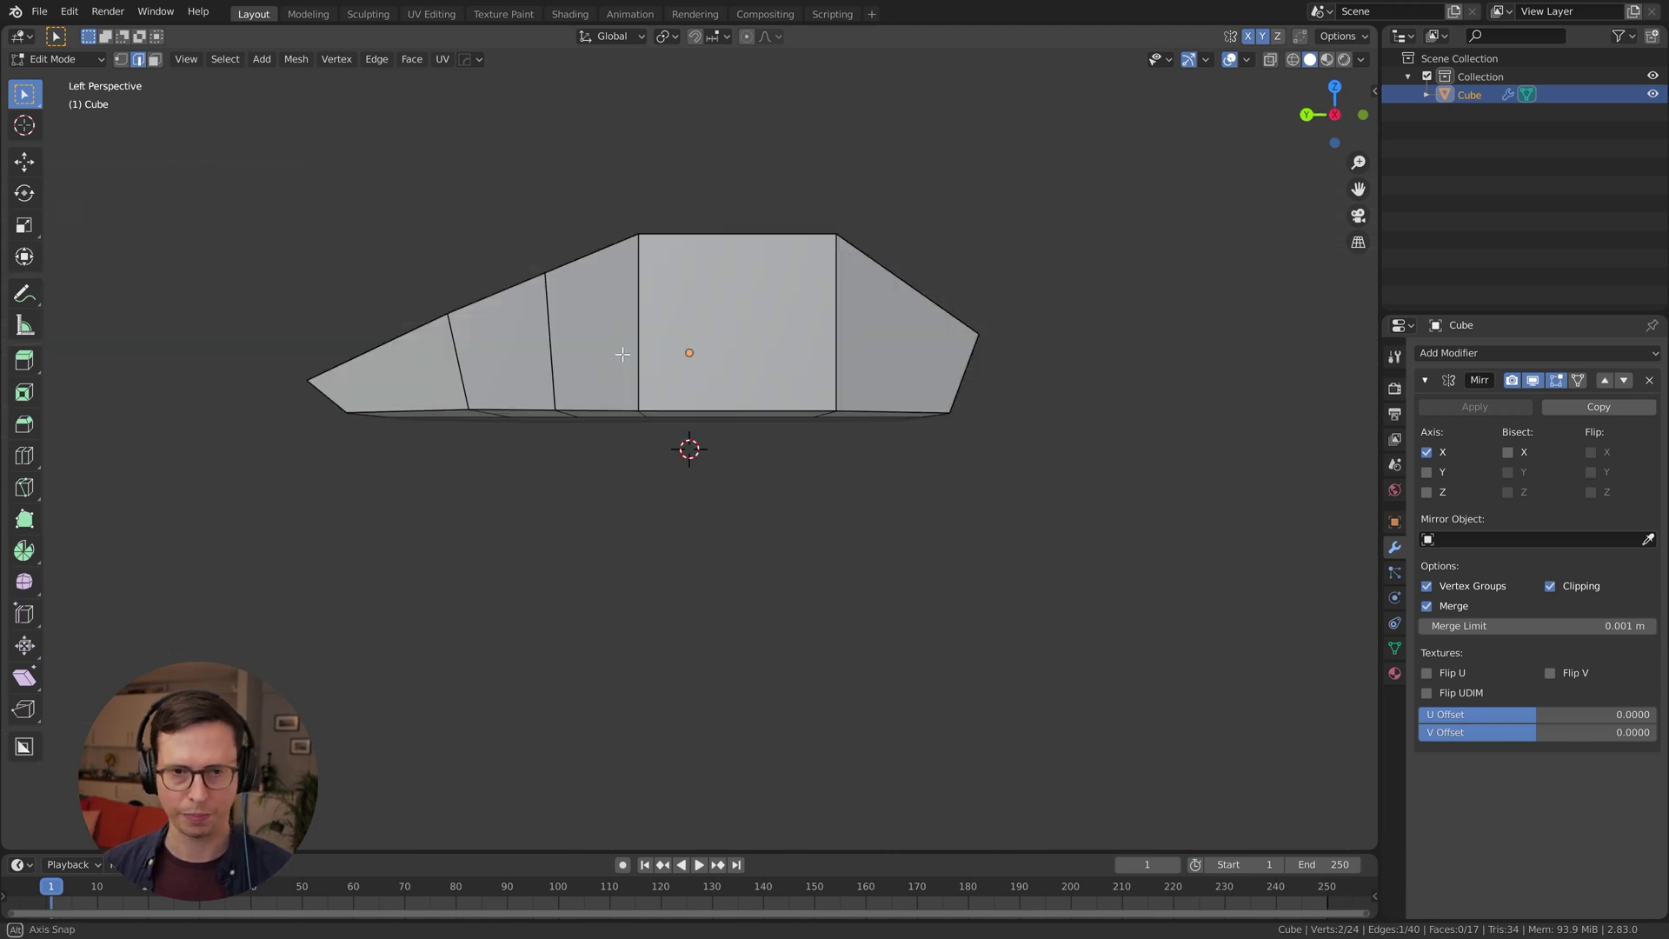
{"action": "key", "text": "KP_5"}
{"action": "key", "text": "g"}
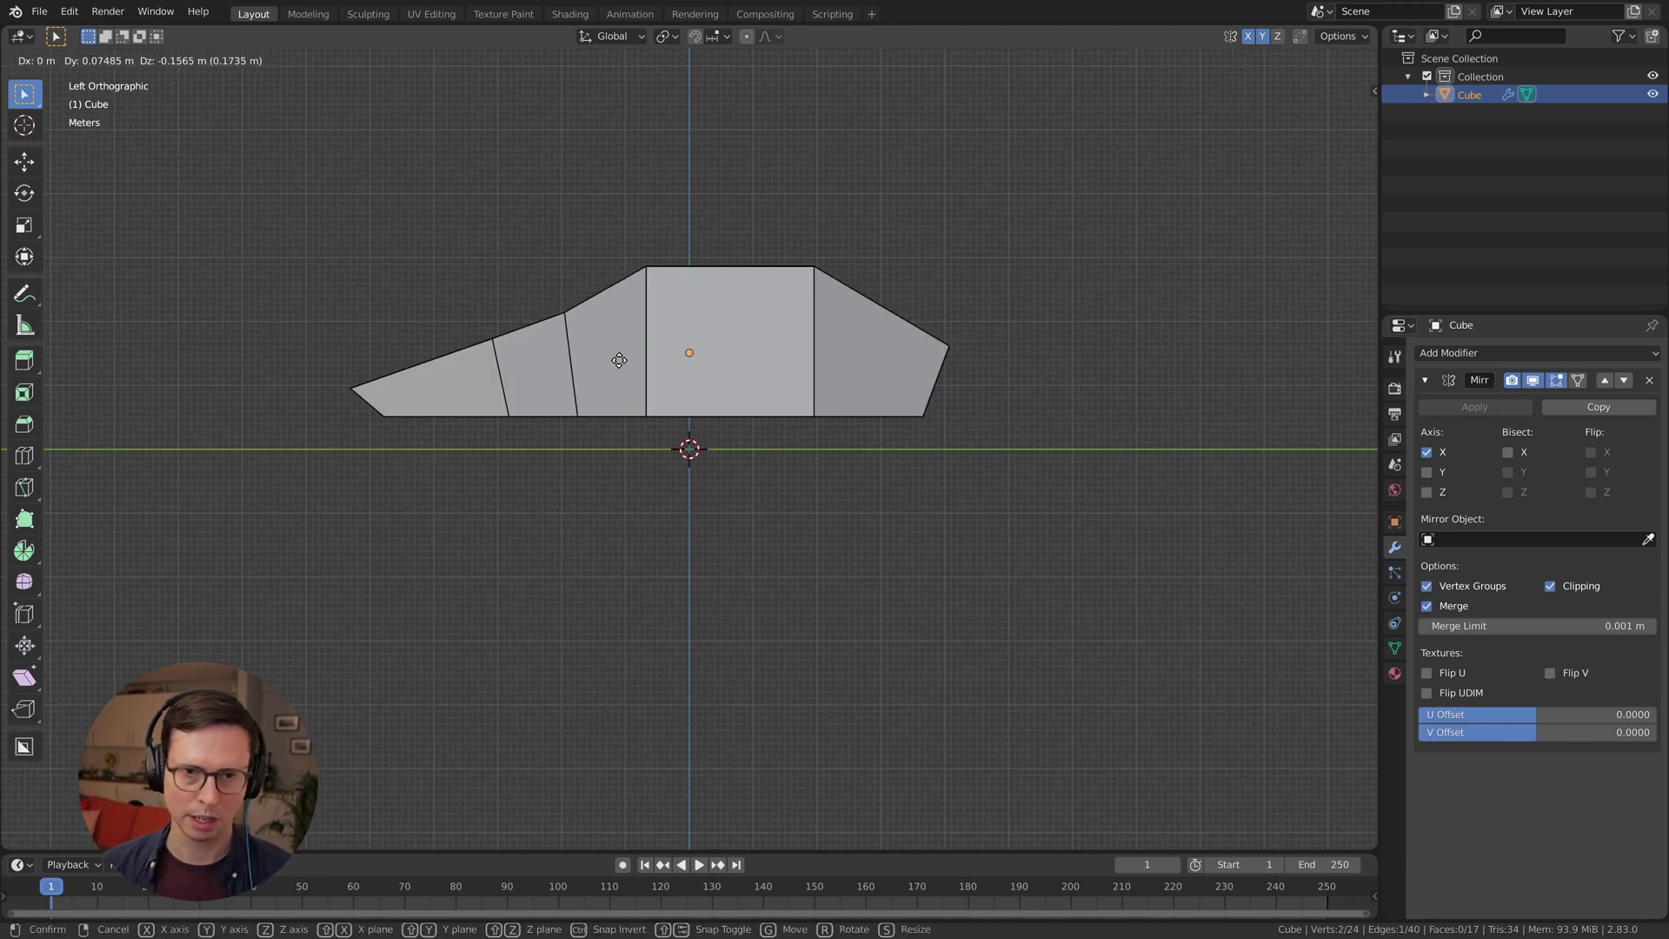
{"action": "left_click", "coordinate": [583, 381]}
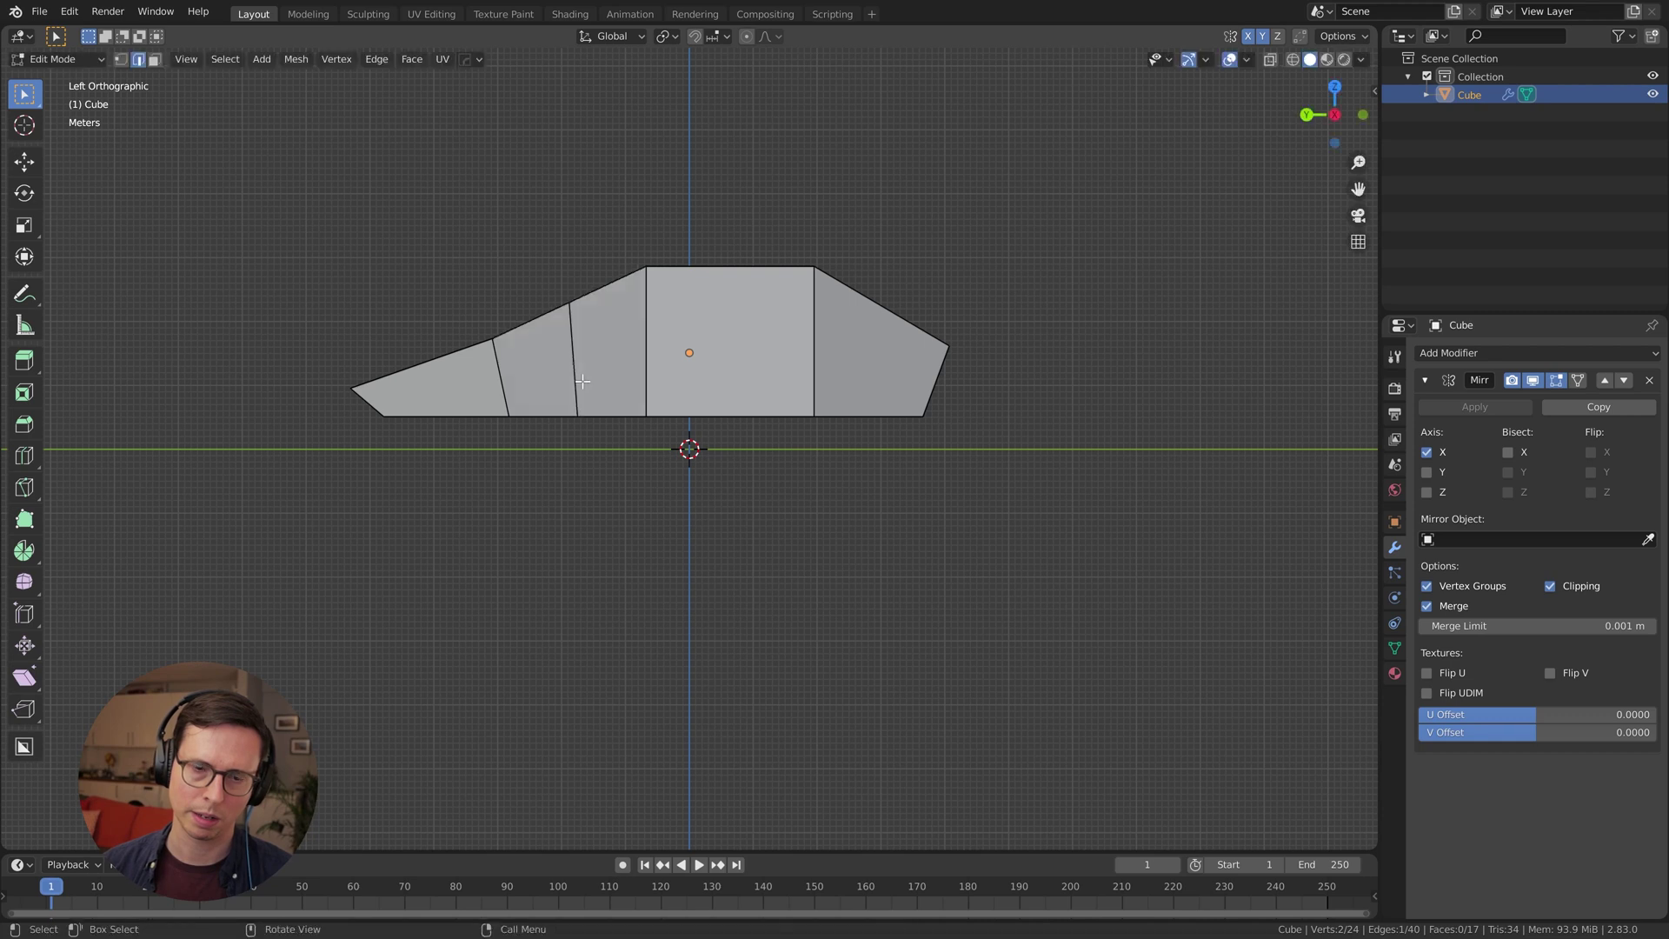
{"action": "middle_click_drag", "start_coordinate": [582, 381], "coordinate": [890, 485]}
{"action": "key", "text": "g"}
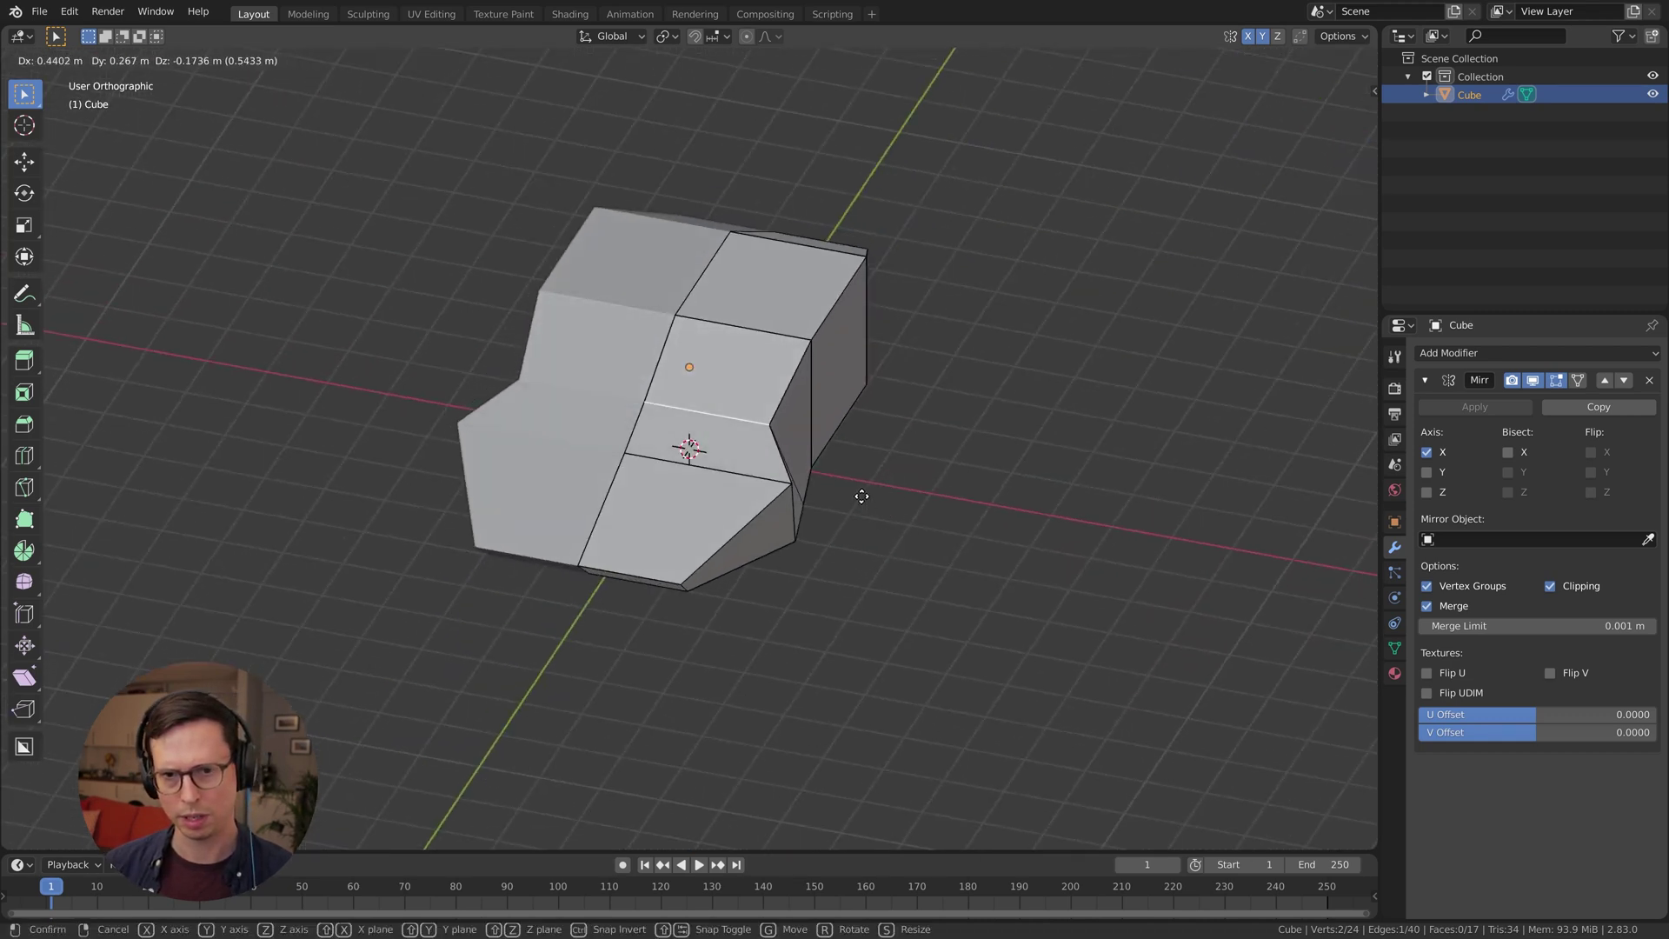
{"action": "left_click", "coordinate": [865, 492]}
{"action": "middle_click_drag", "start_coordinate": [826, 499], "coordinate": [329, 352]}
{"action": "key", "text": "Tab"}
{"action": "key", "text": "Tab"}
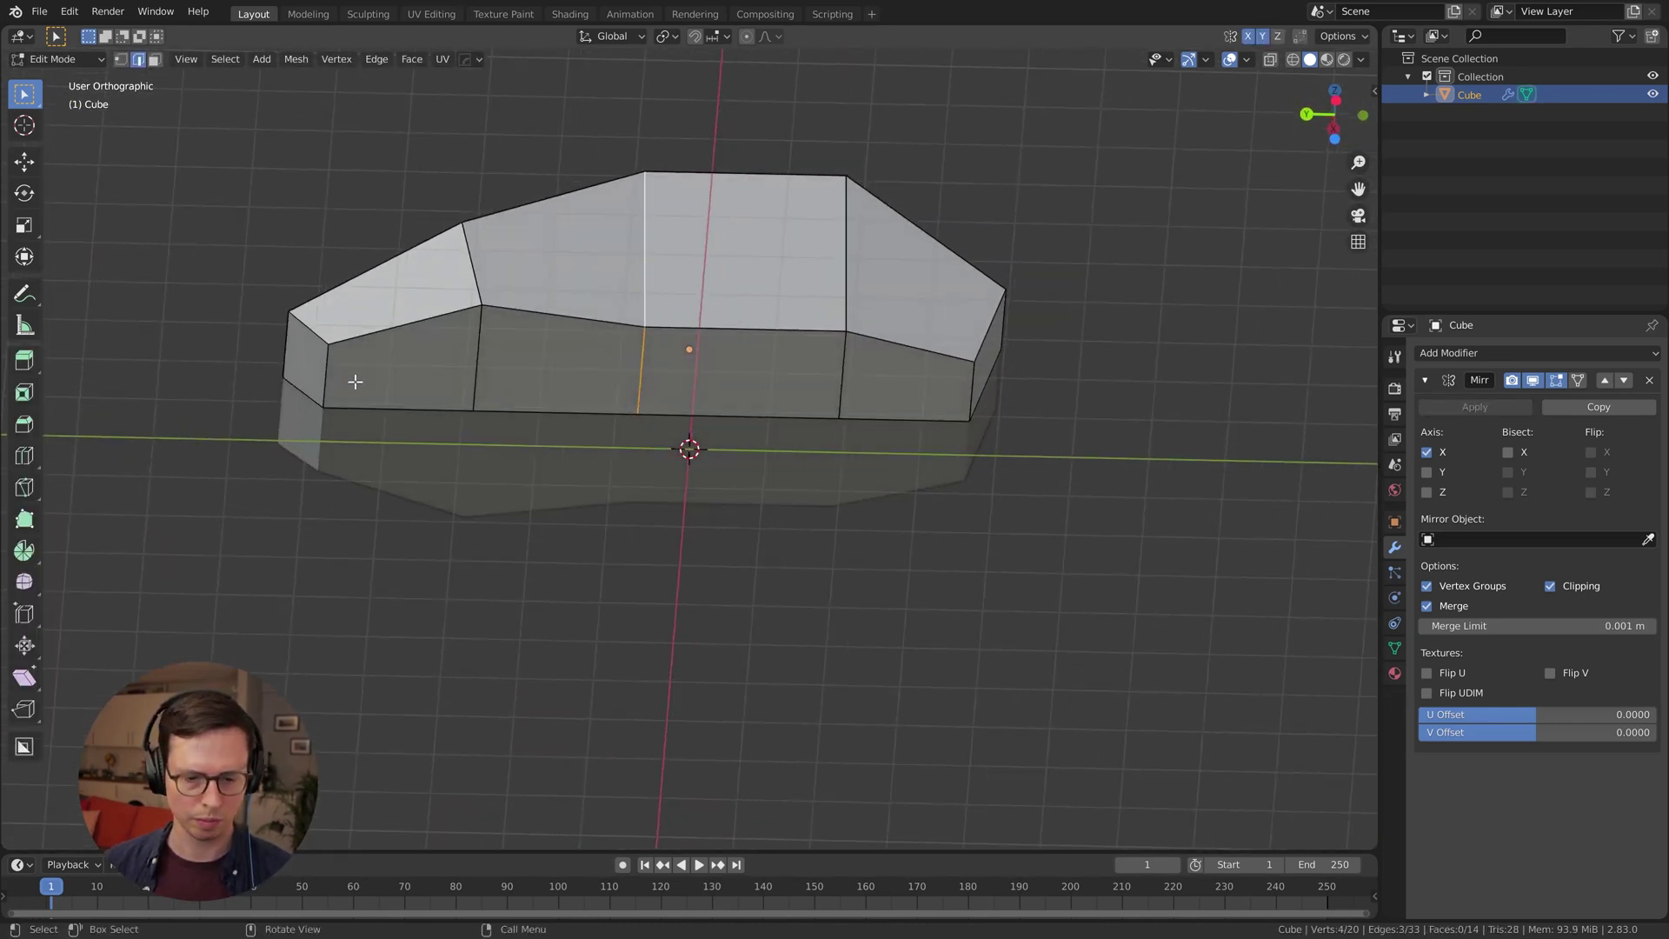
Move the bottom edge of the nose slightly forward along the Y axis
{"action": "middle_click_drag", "start_coordinate": [493, 354], "coordinate": [489, 474], "text": "alt"}
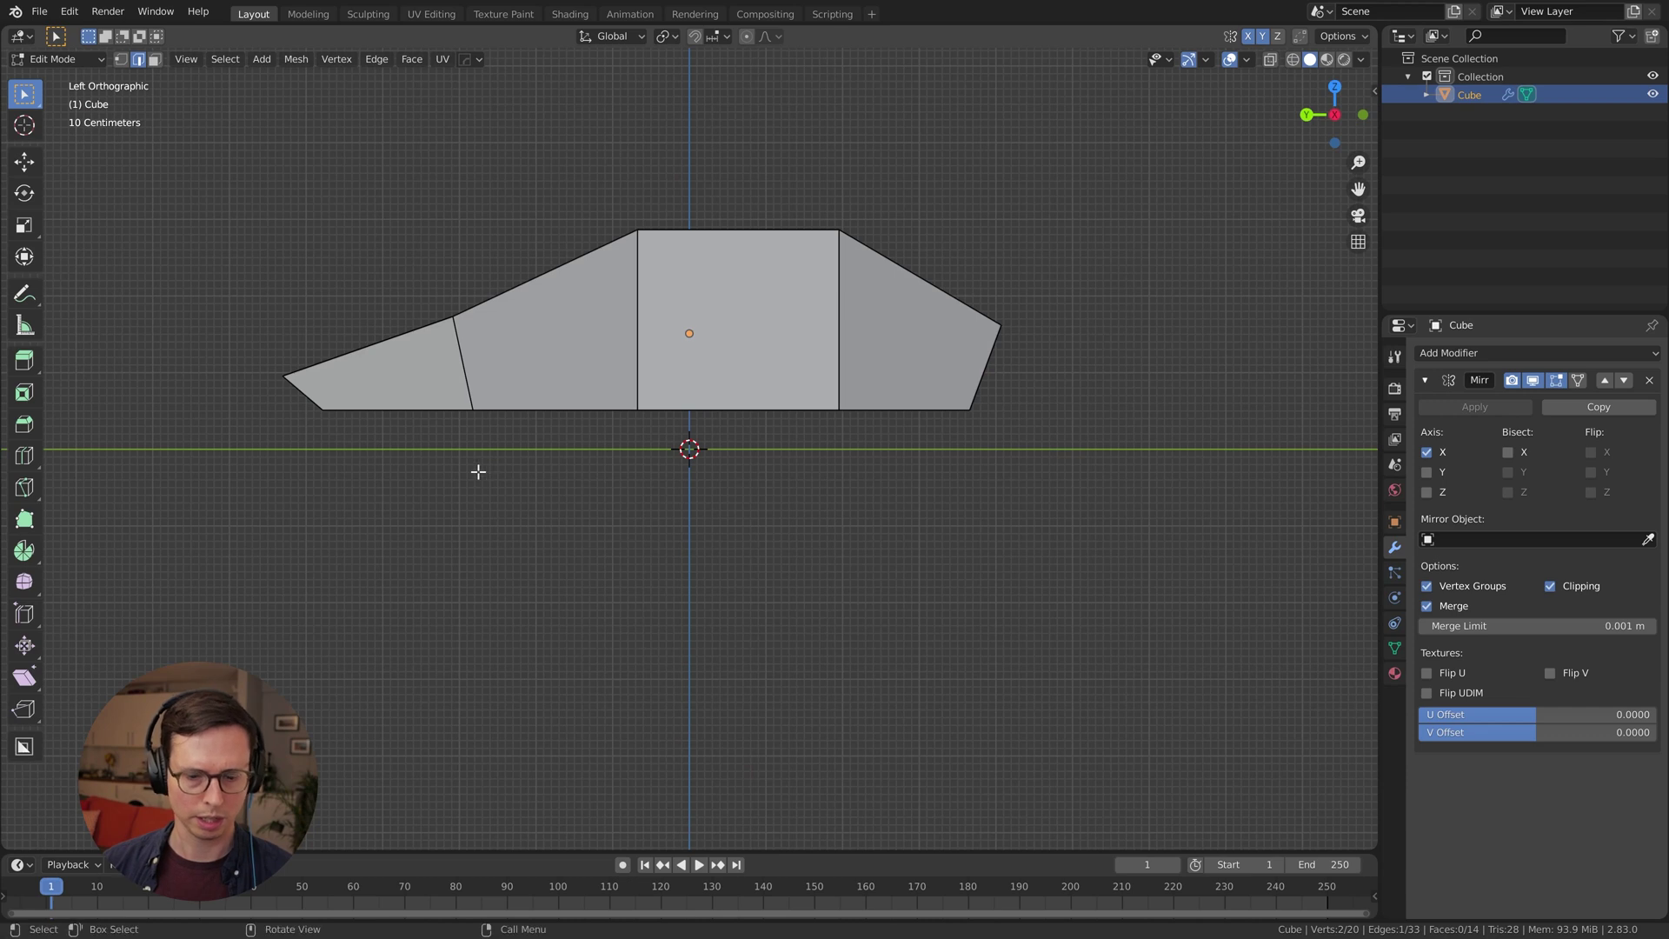
{"action": "key", "text": "g"}
{"action": "key", "text": "y"}
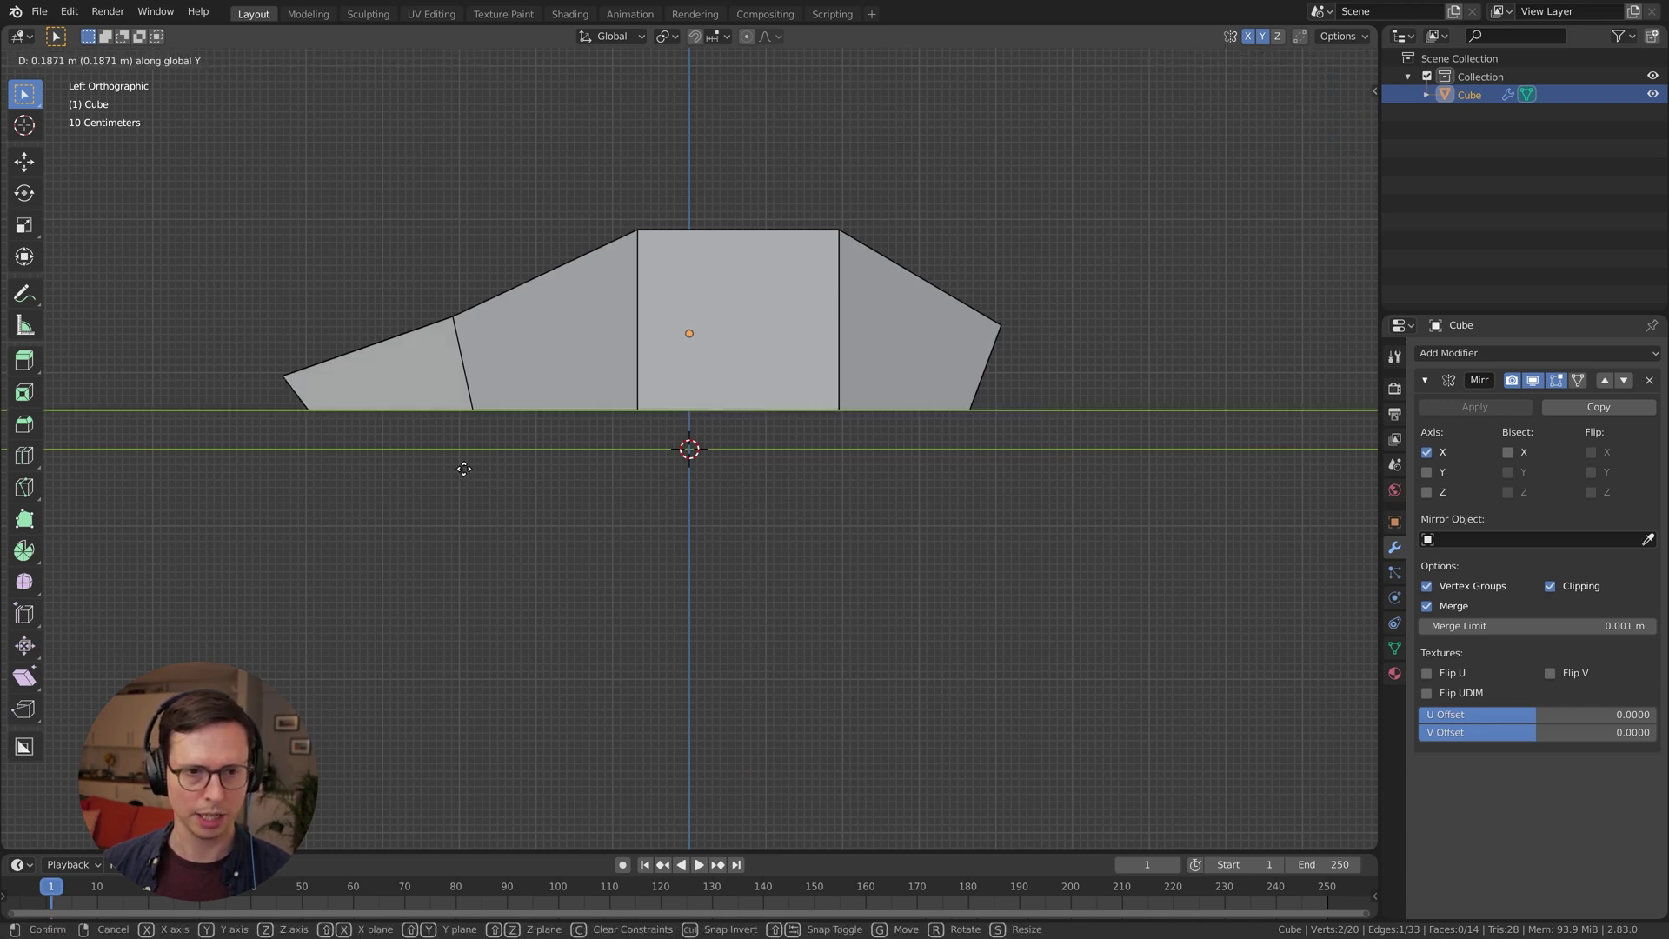
{"action": "left_click", "coordinate": [454, 468]}
Try bevelling the loop between hood and windscreen with a single segment and a width of about 0.49 m
{"action": "key", "text": "Tab"}
{"action": "middle_click_drag", "start_coordinate": [405, 471], "coordinate": [800, 485]}
{"action": "key", "text": "Tab"}
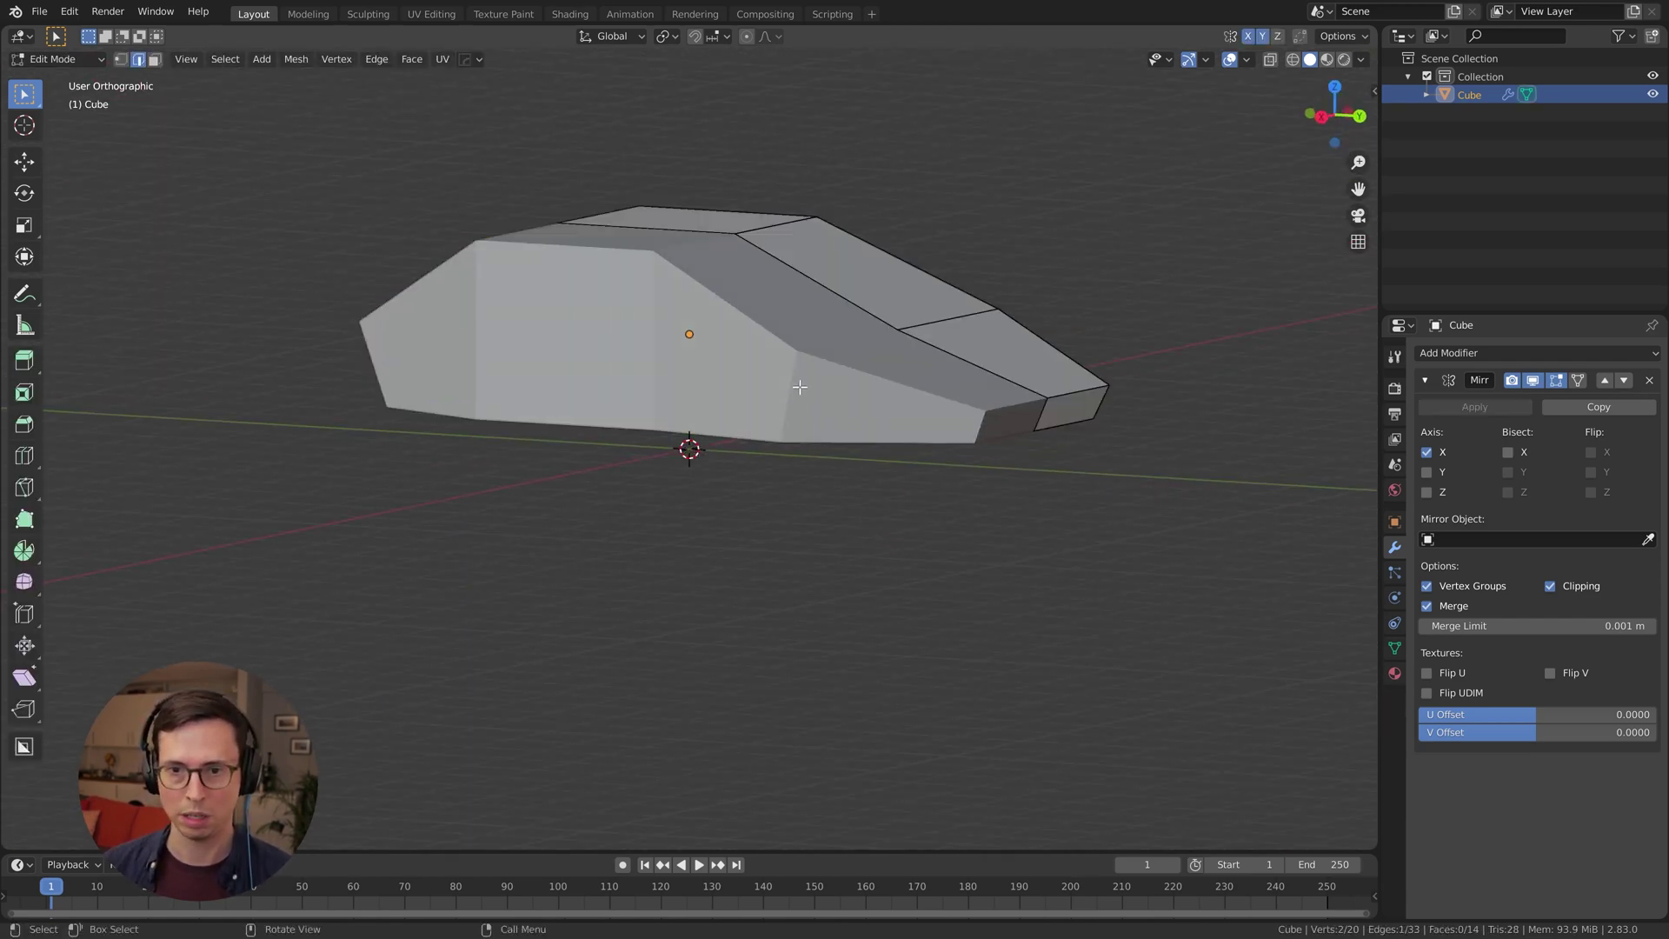
{"action": "middle_click_drag", "start_coordinate": [800, 387], "coordinate": [617, 418]}
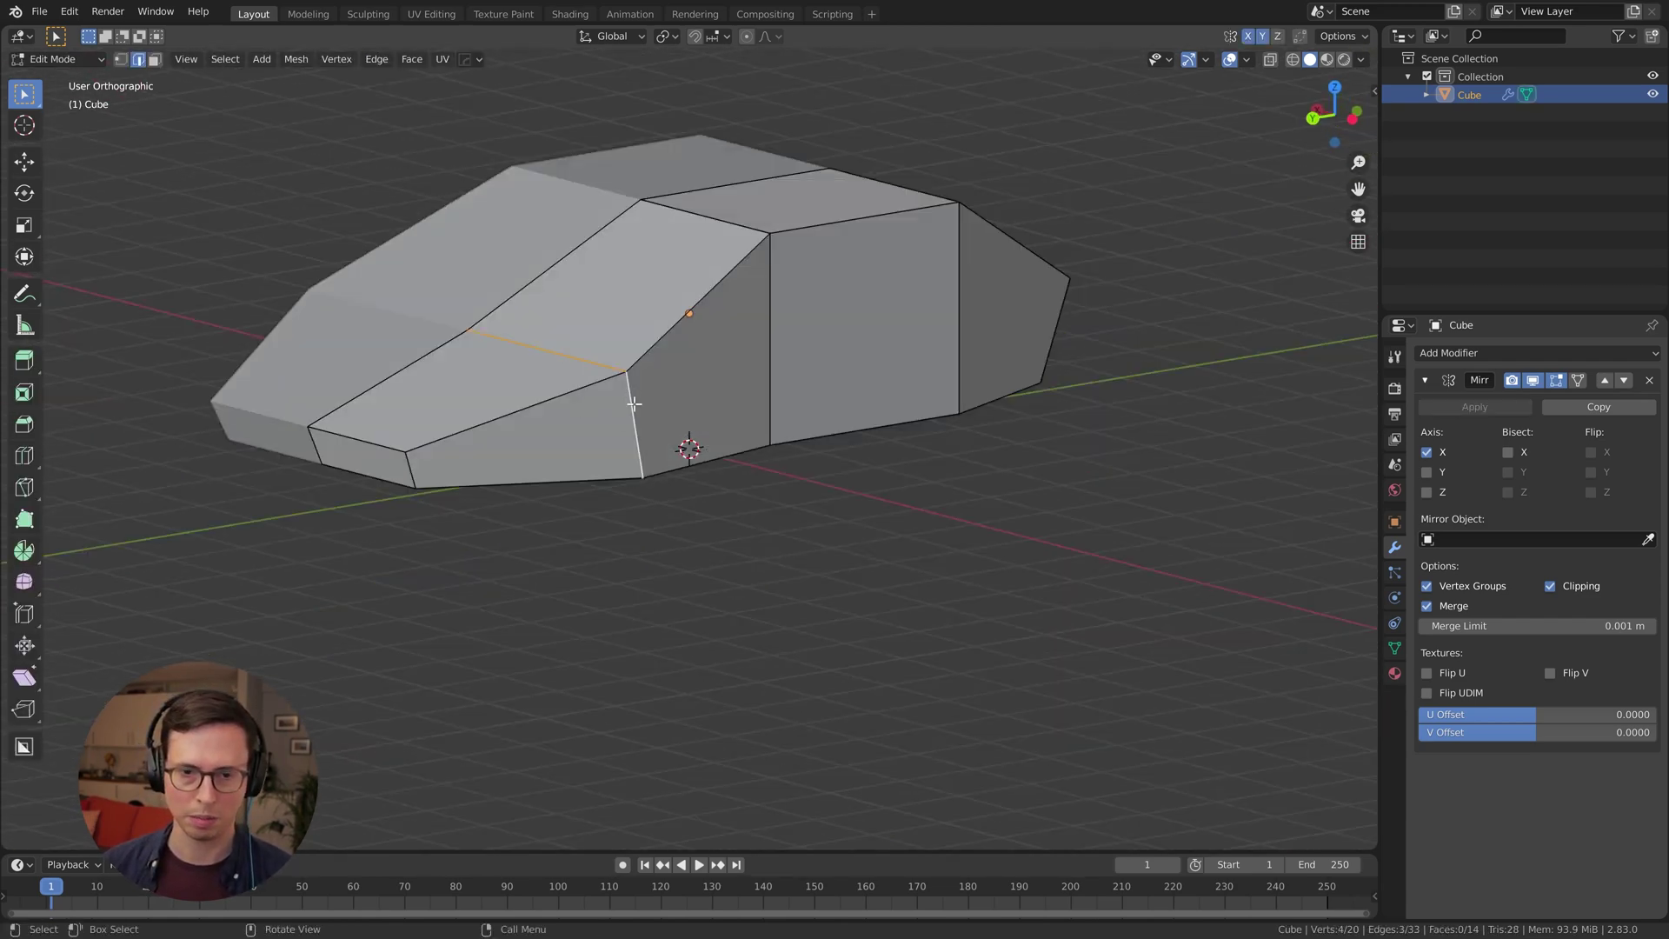
{"action": "key", "text": "ctrl+g"}
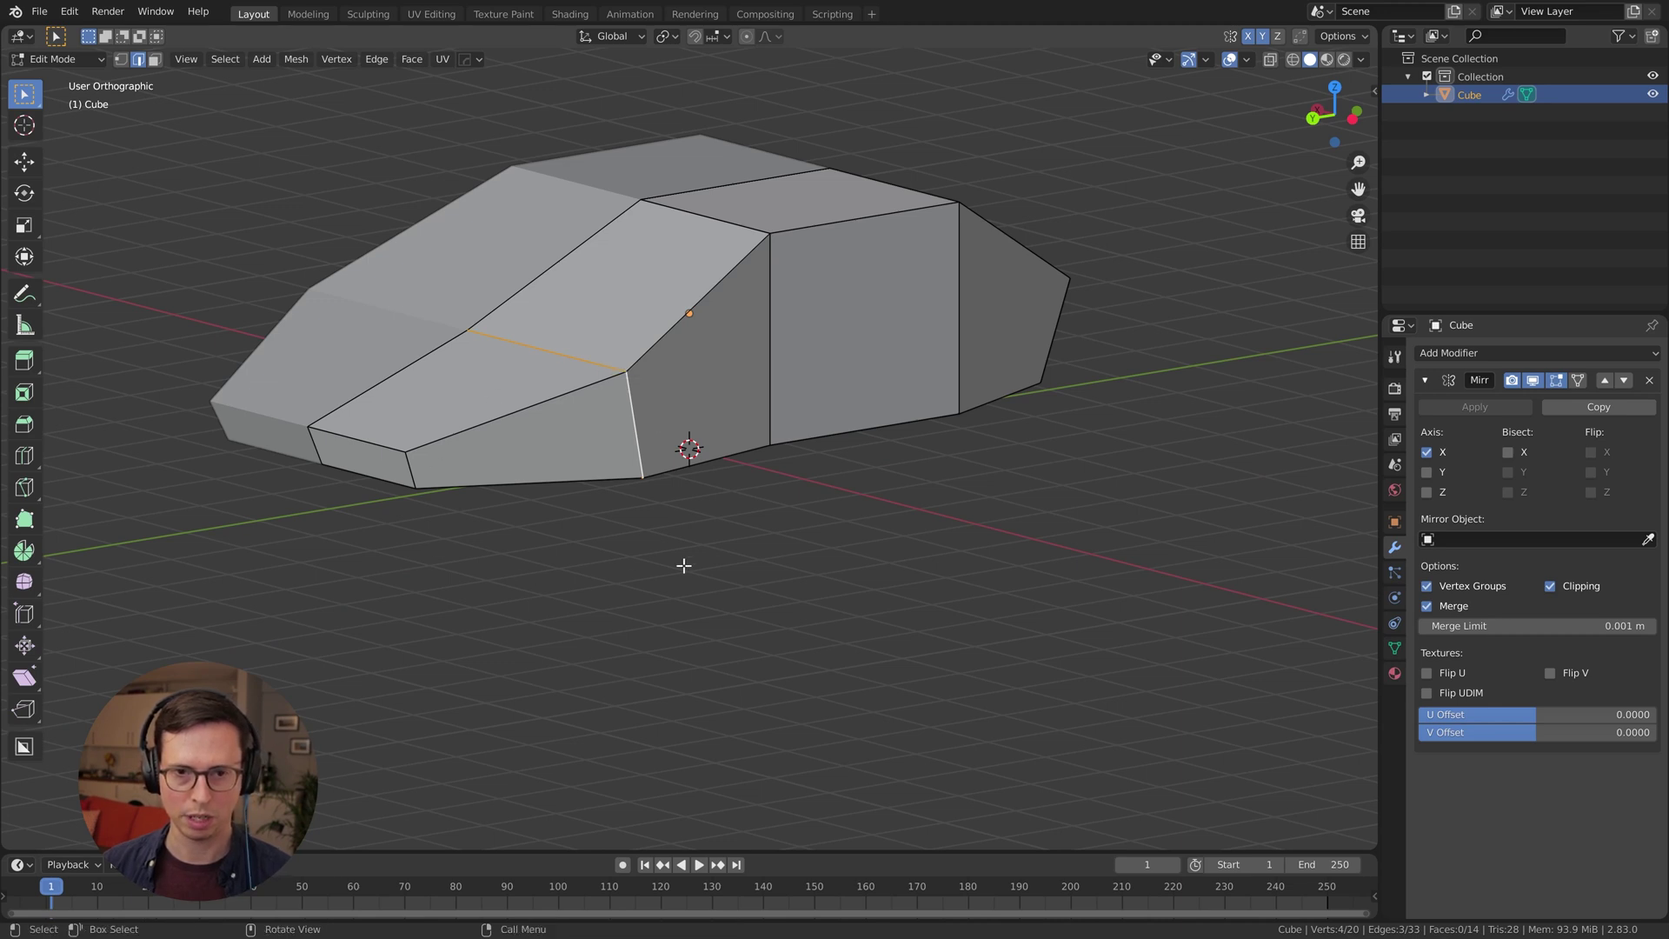
{"action": "key", "text": "ctrl+b"}
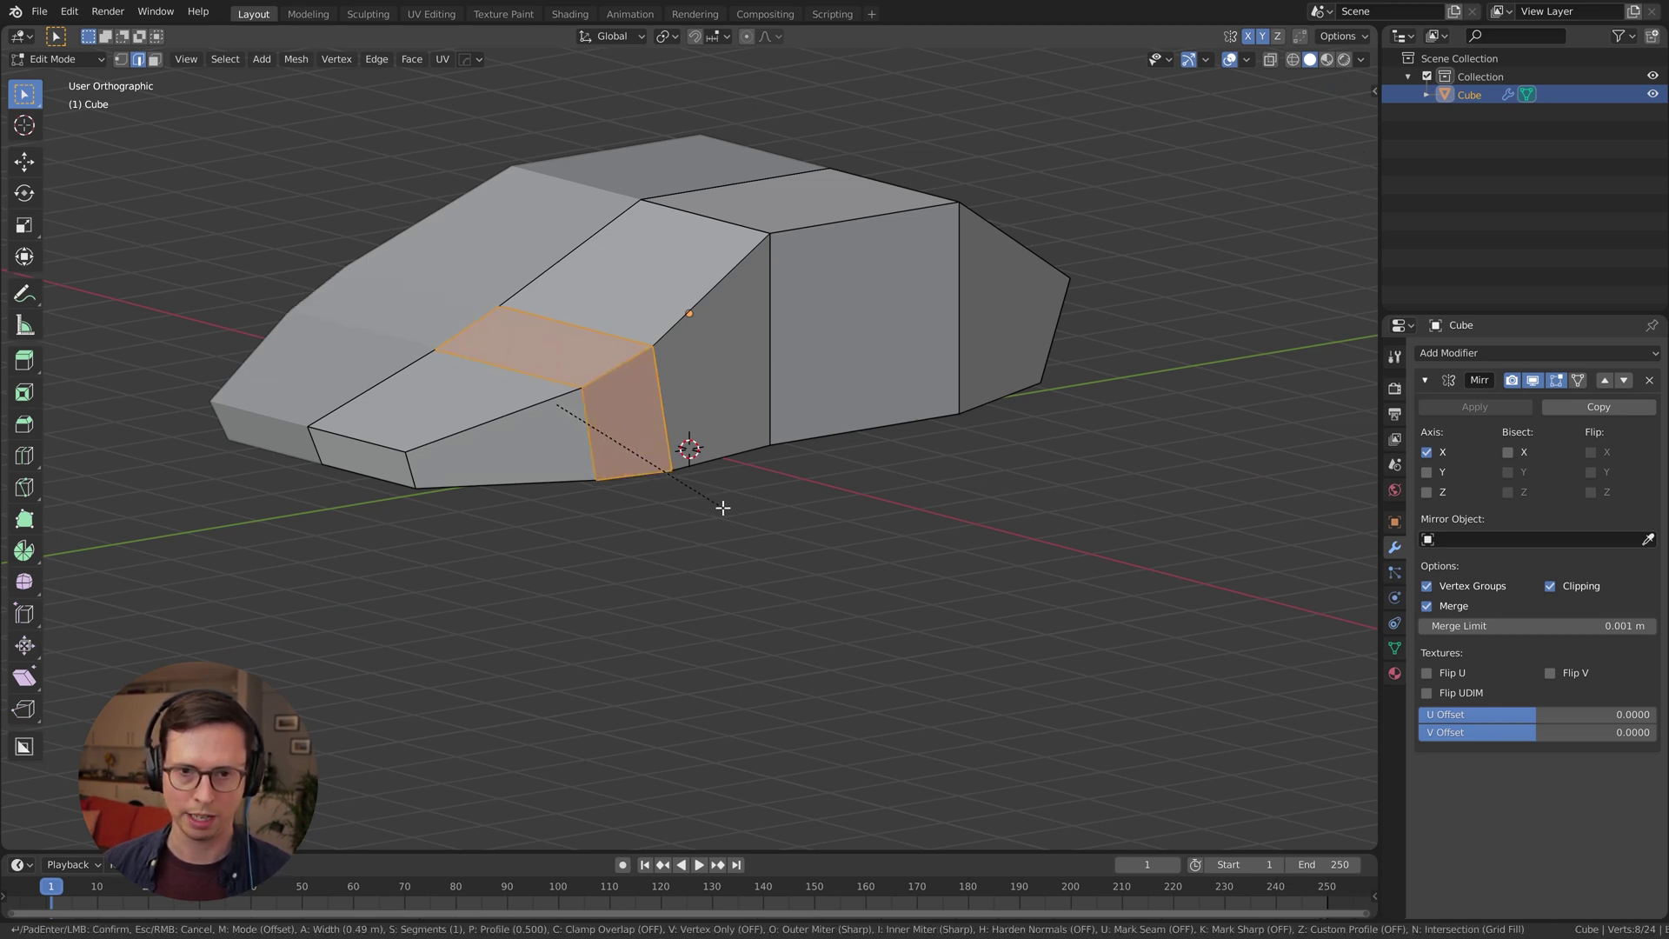
{"action": "left_click", "coordinate": [722, 508]}
{"action": "key", "text": "Tab"}
{"action": "middle_click_drag", "start_coordinate": [708, 506], "coordinate": [469, 562]}
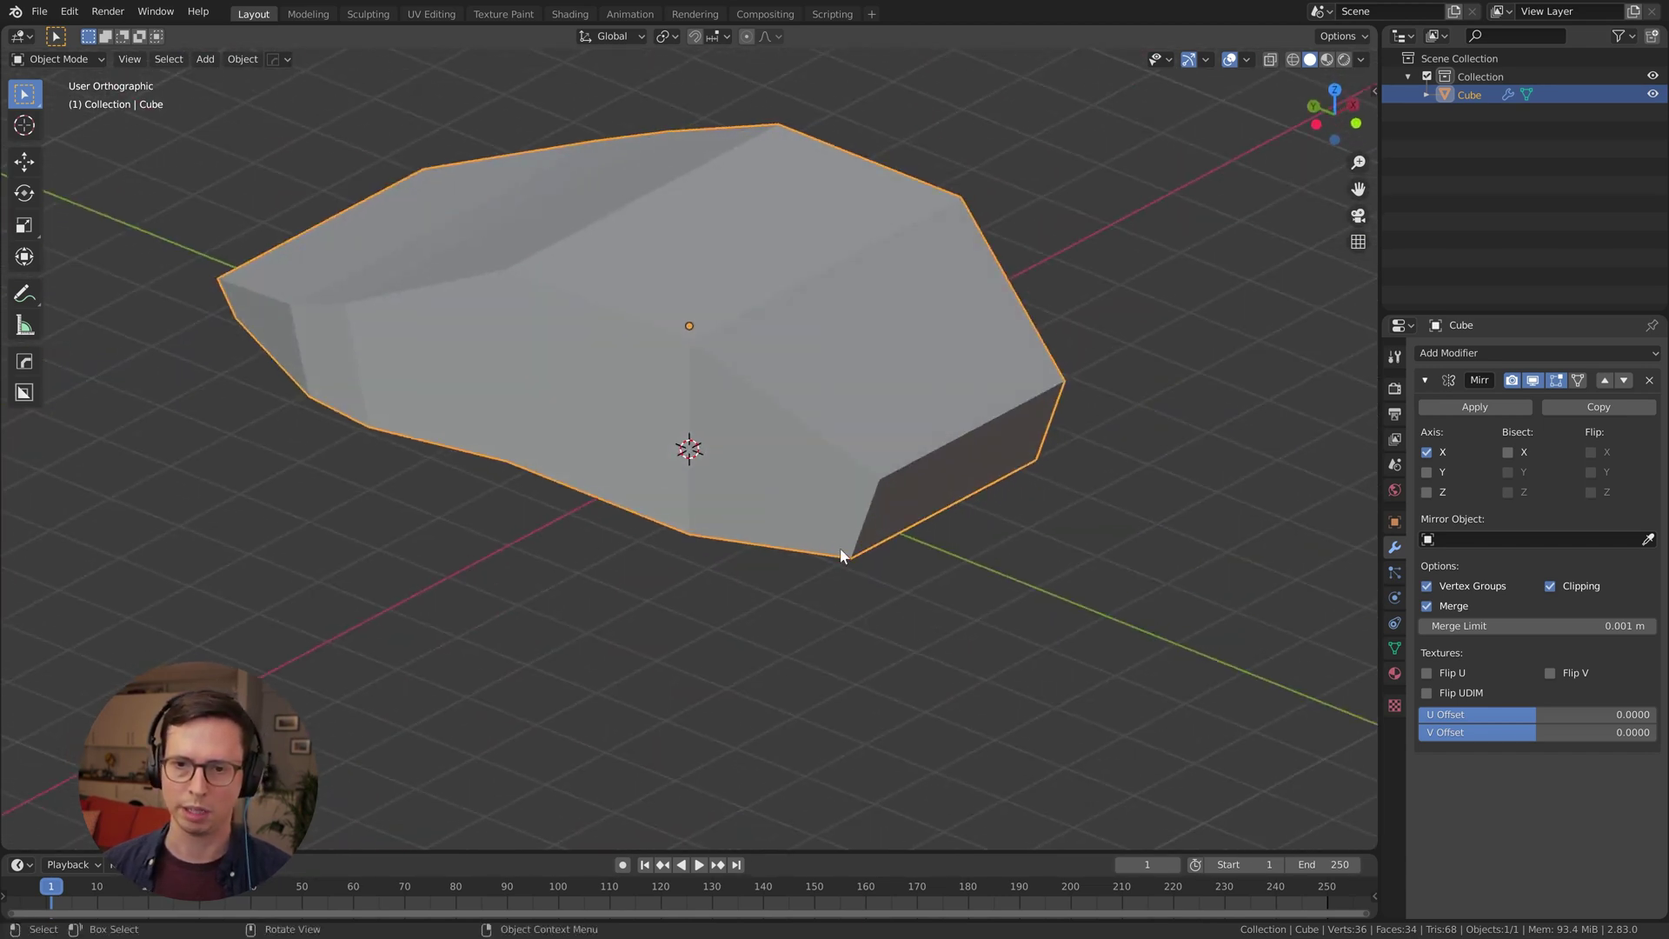
Try moving the lower edge of the bevel's front side forward along the Y axis
{"action": "middle_click_drag", "start_coordinate": [841, 555], "coordinate": [565, 383]}
{"action": "key", "text": "Tab"}
{"action": "middle_click_drag", "start_coordinate": [439, 392], "coordinate": [702, 541]}
{"action": "left_click", "coordinate": [405, 334]}
{"action": "key", "text": "g"}
{"action": "key", "text": "y"}
{"action": "left_click", "coordinate": [432, 484]}
{"action": "key", "text": "Tab"}
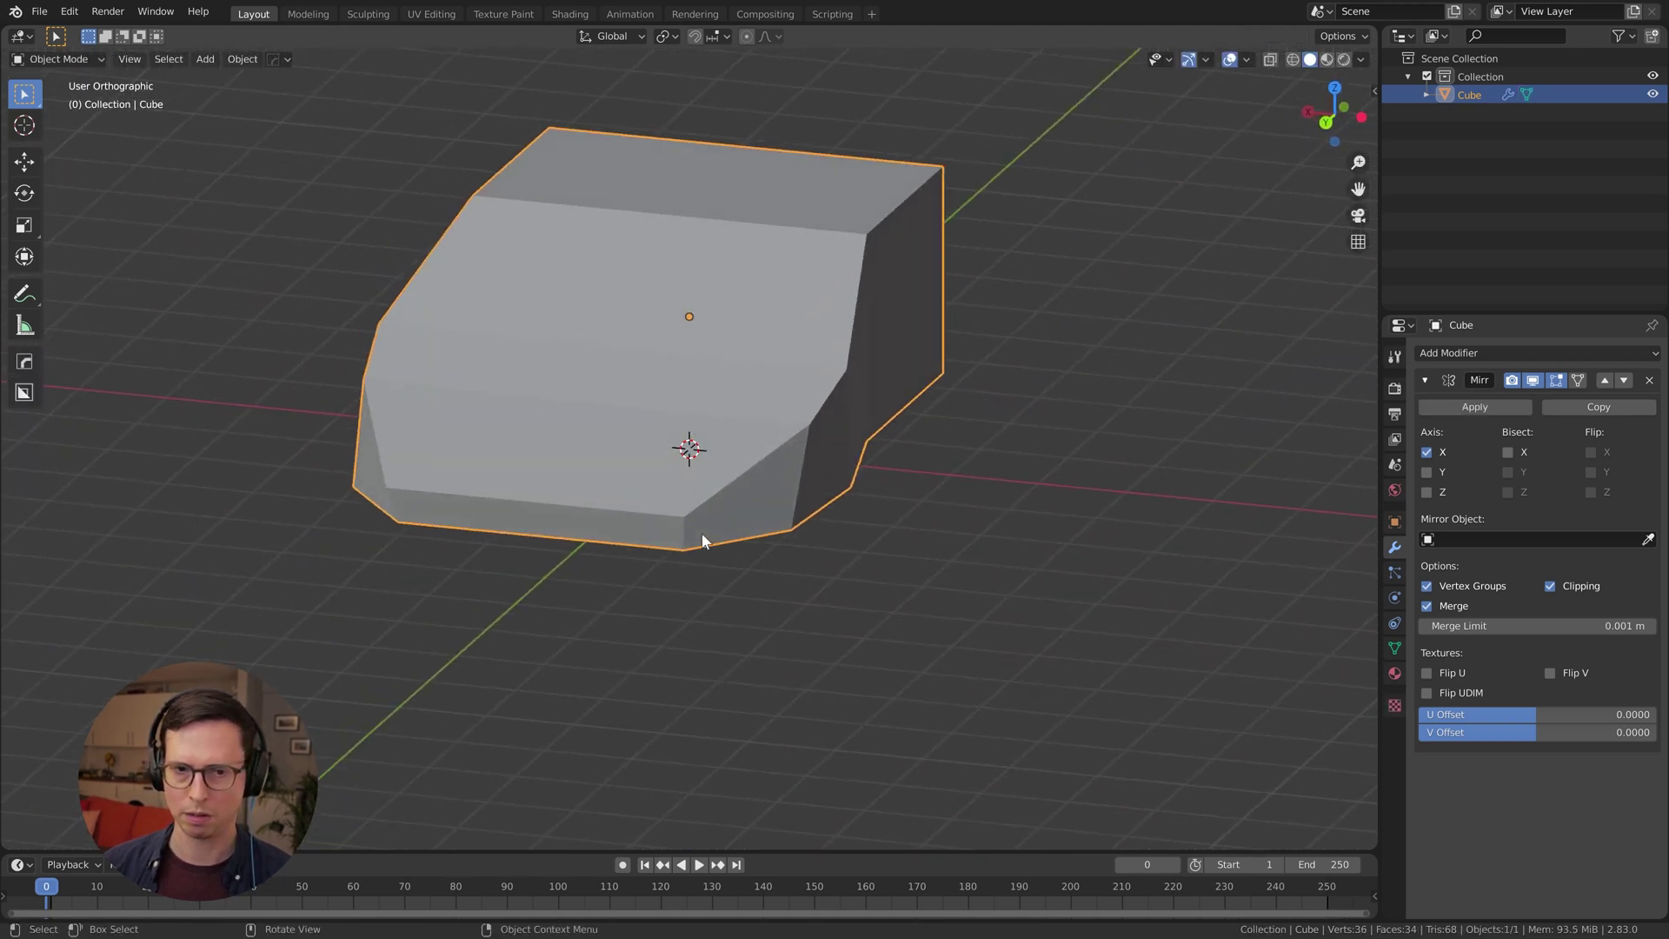
Undo the lower edge move and the bevel on the hood loop
{"action": "key", "text": "ctrl+z"}
{"action": "key", "text": "ctrl+z"}
{"action": "key", "text": "ctrl+z"}
{"action": "key", "text": "ctrl+z"}
{"action": "key", "text": "ctrl+z"}
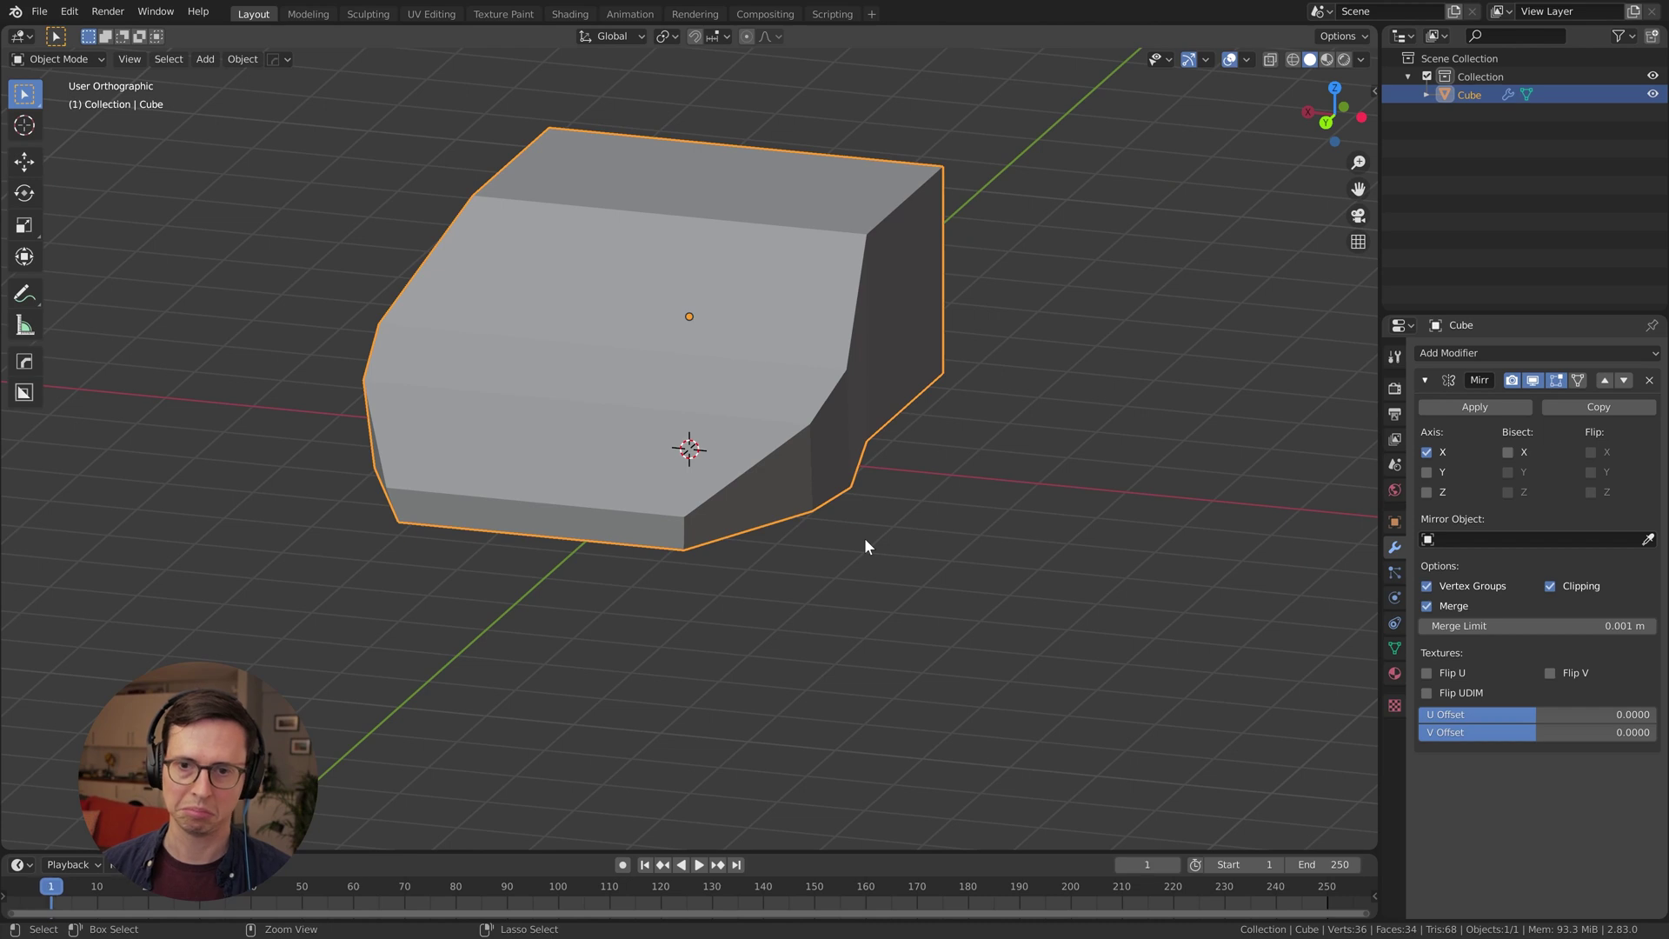
{"action": "key", "text": "ctrl+z"}
{"action": "key", "text": "ctrl+z"}
{"action": "key", "text": "ctrl+z"}
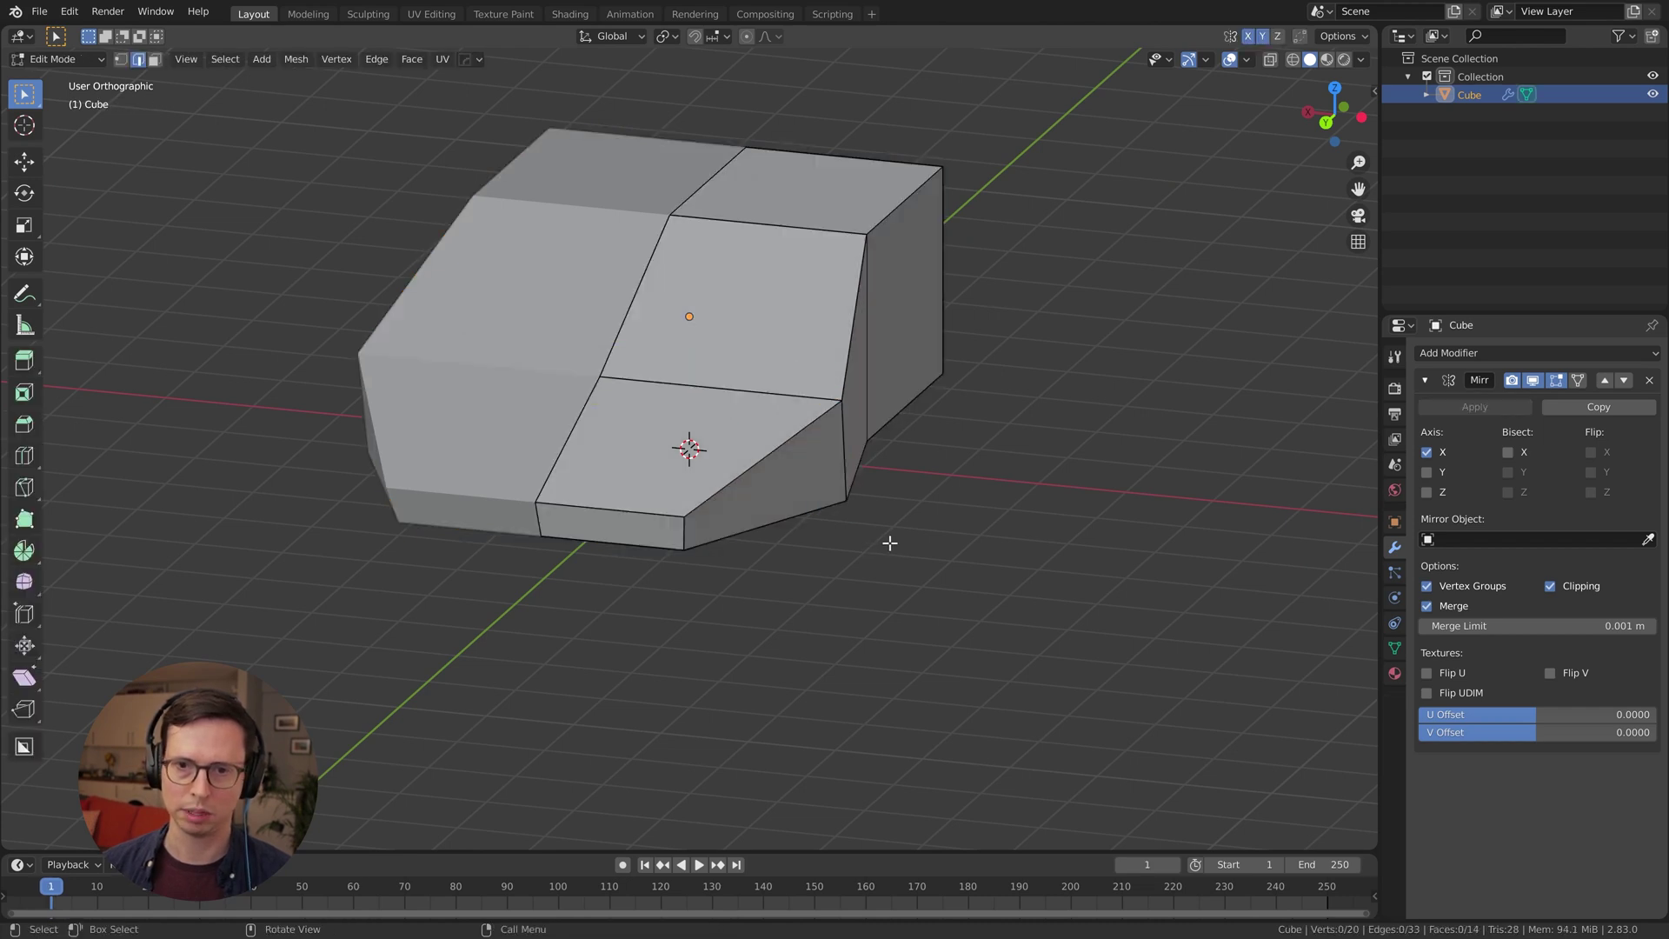
Place the 3D cursor on the body's underside near a front corner and add a cylinder mesh there for the wheel
{"action": "key", "text": "Tab"}
{"action": "middle_click_drag", "start_coordinate": [890, 543], "coordinate": [456, 190]}
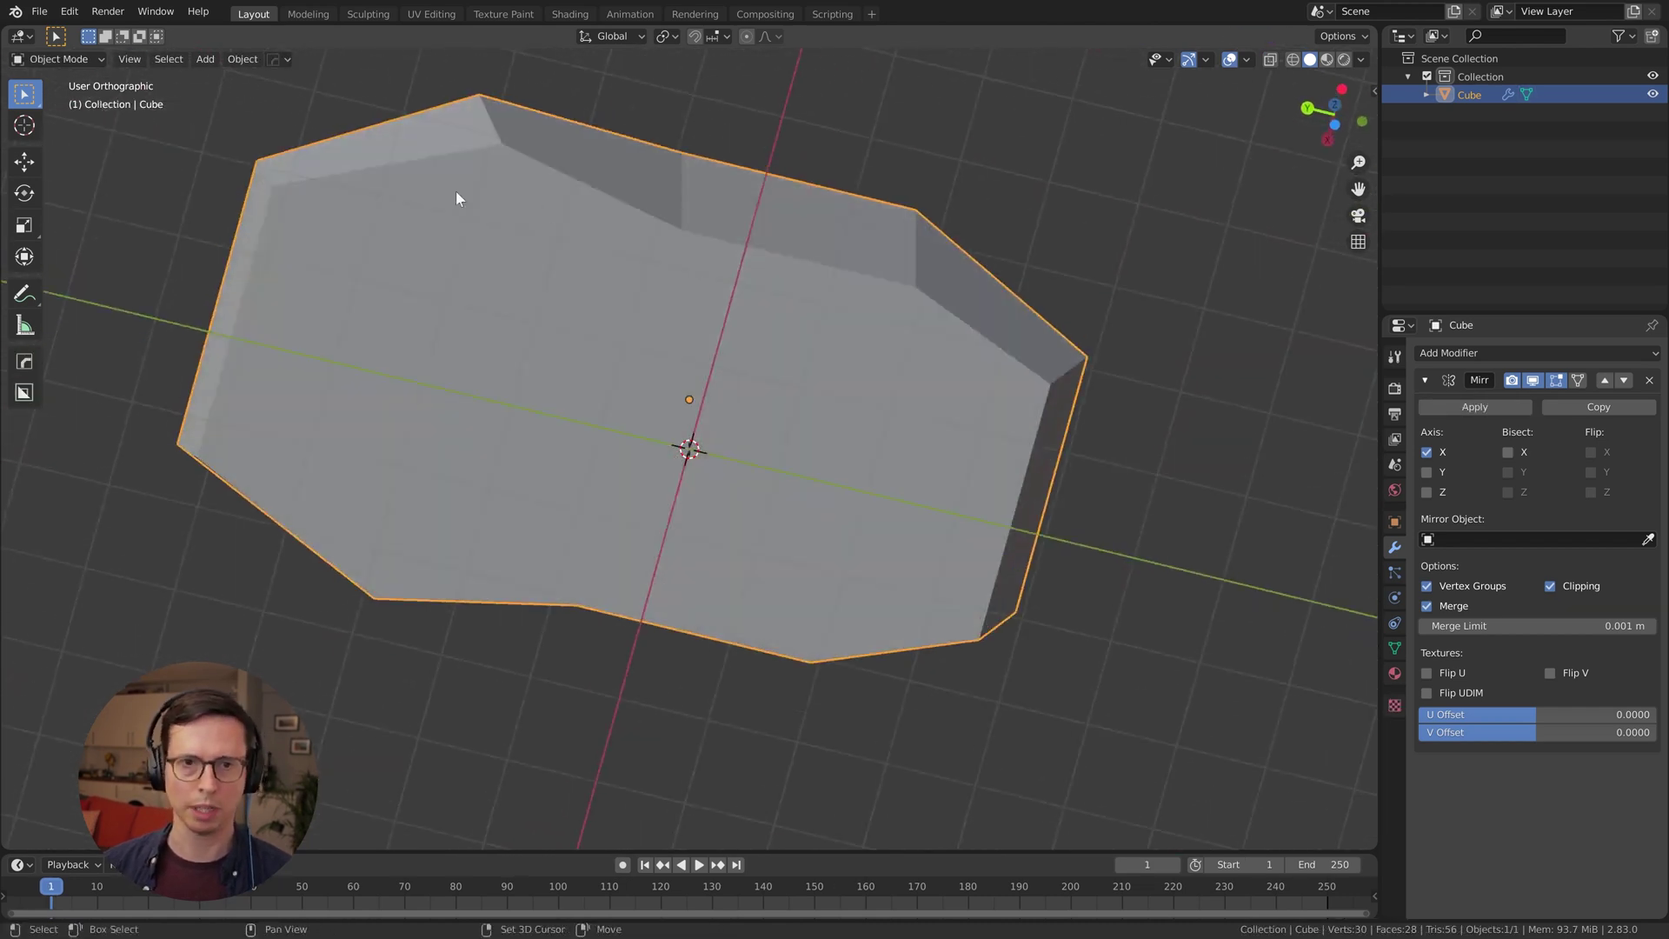
{"action": "key", "text": "shift+a"}
{"action": "mouse_move", "coordinate": [484, 210]}
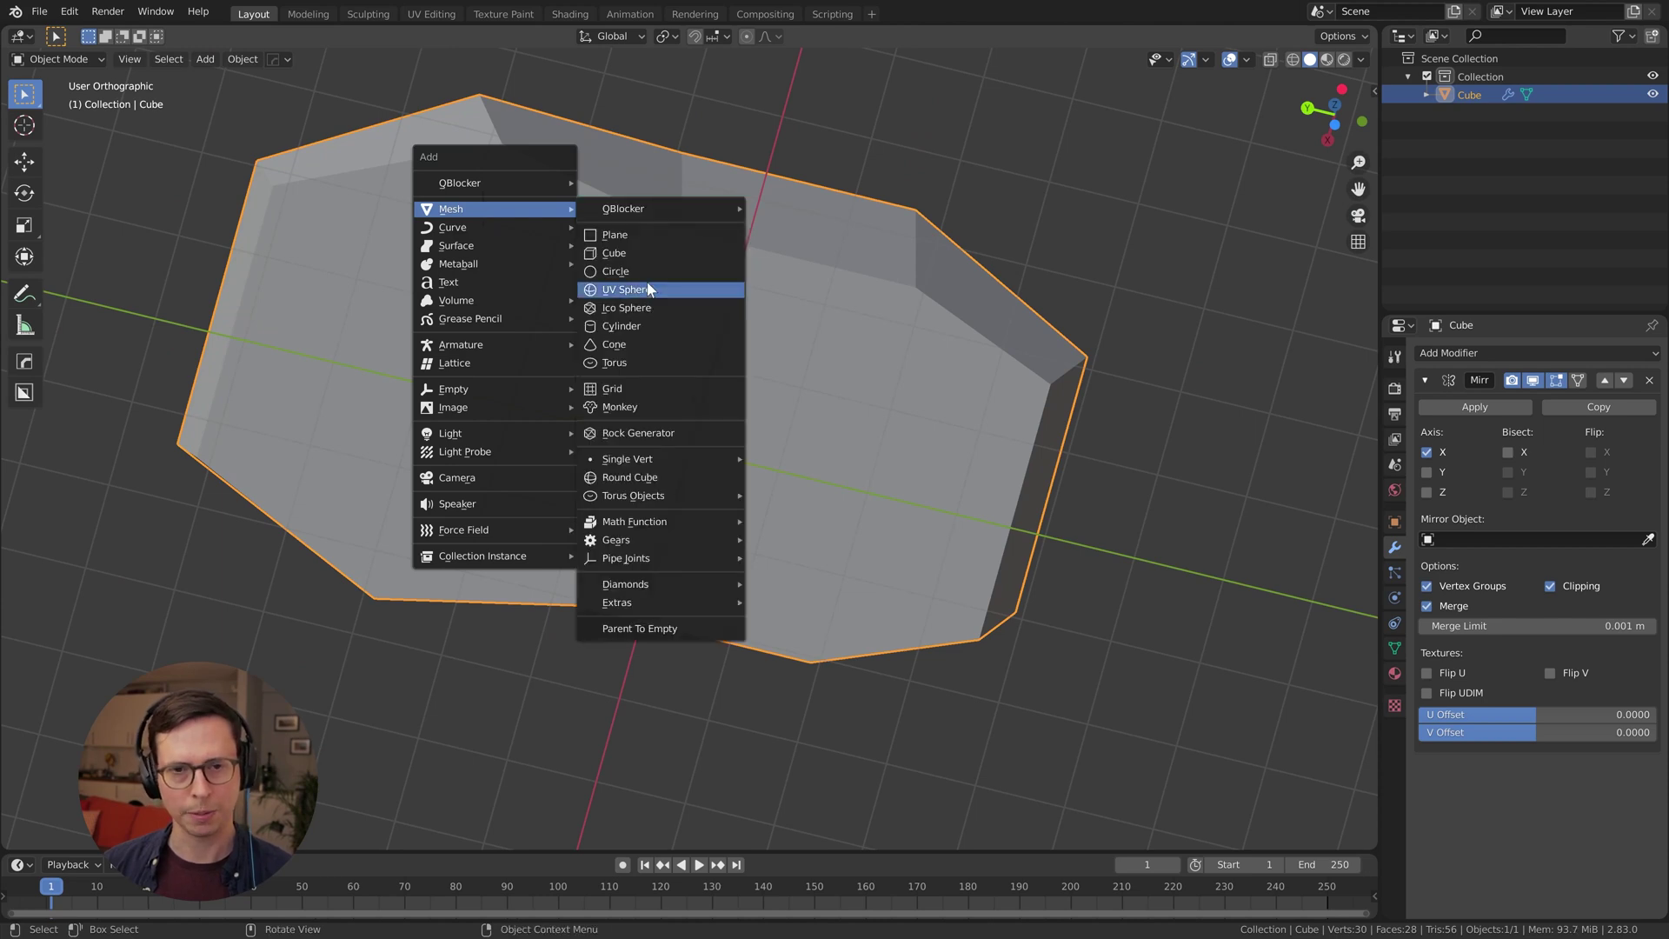
{"action": "left_click", "coordinate": [640, 327]}
{"action": "middle_click_drag", "start_coordinate": [645, 327], "coordinate": [715, 331]}
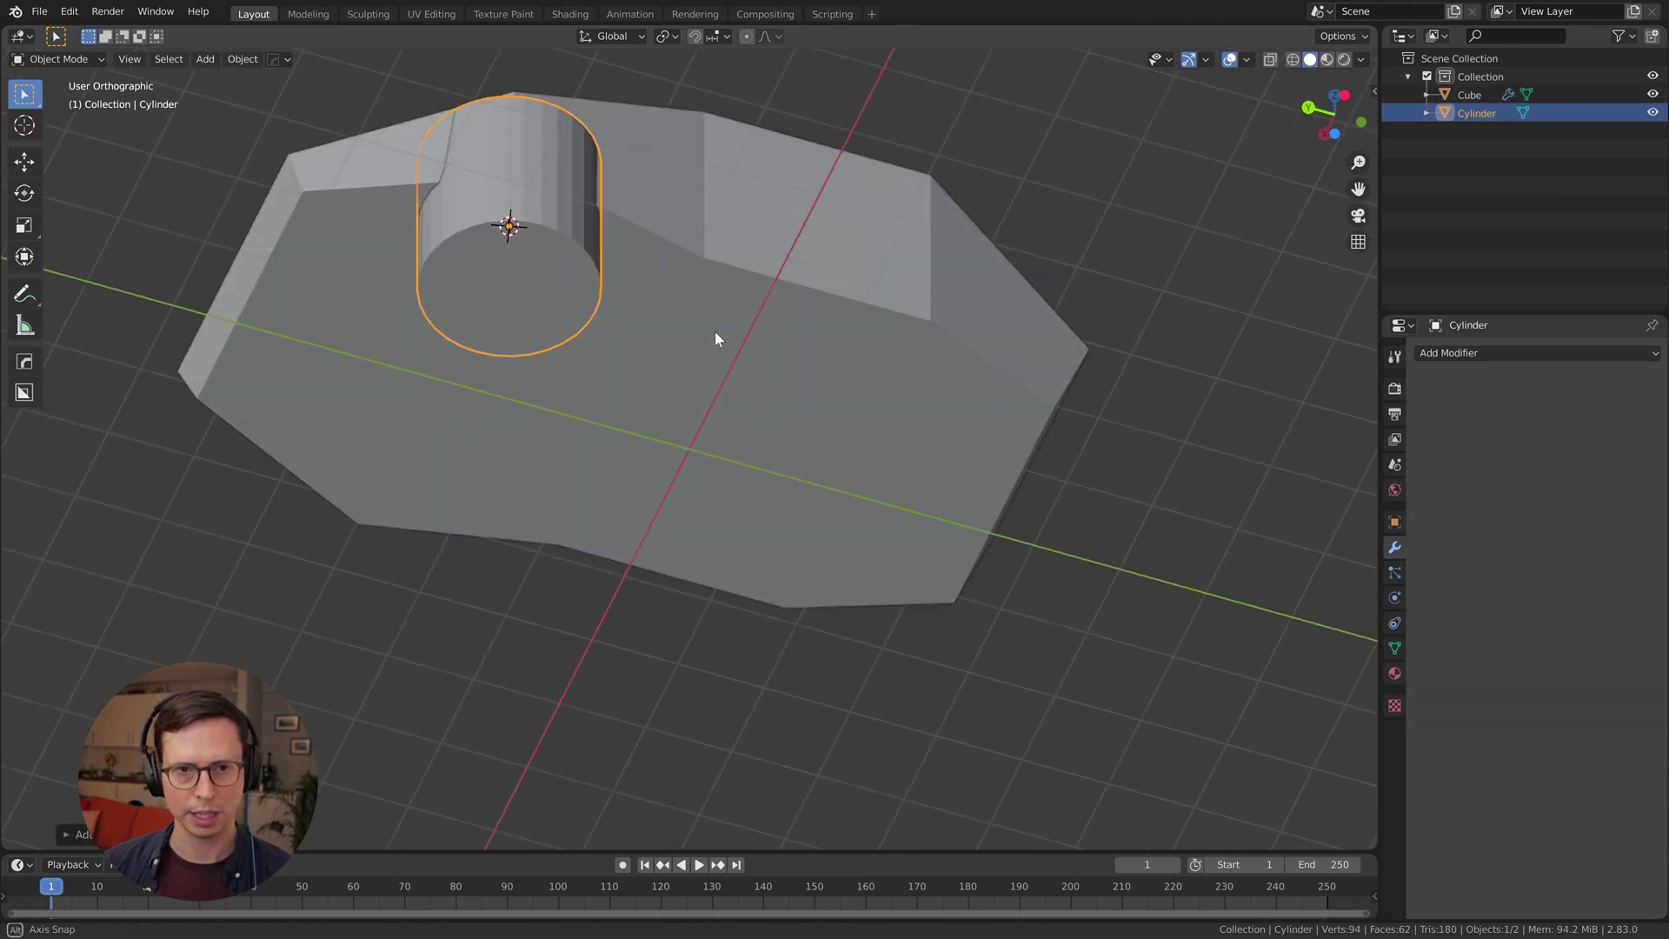
Set the new cylinder's vertex count to 12
{"action": "left_click", "coordinate": [79, 834]}
{"action": "left_click", "coordinate": [243, 615]}
{"action": "type", "text": "8"}
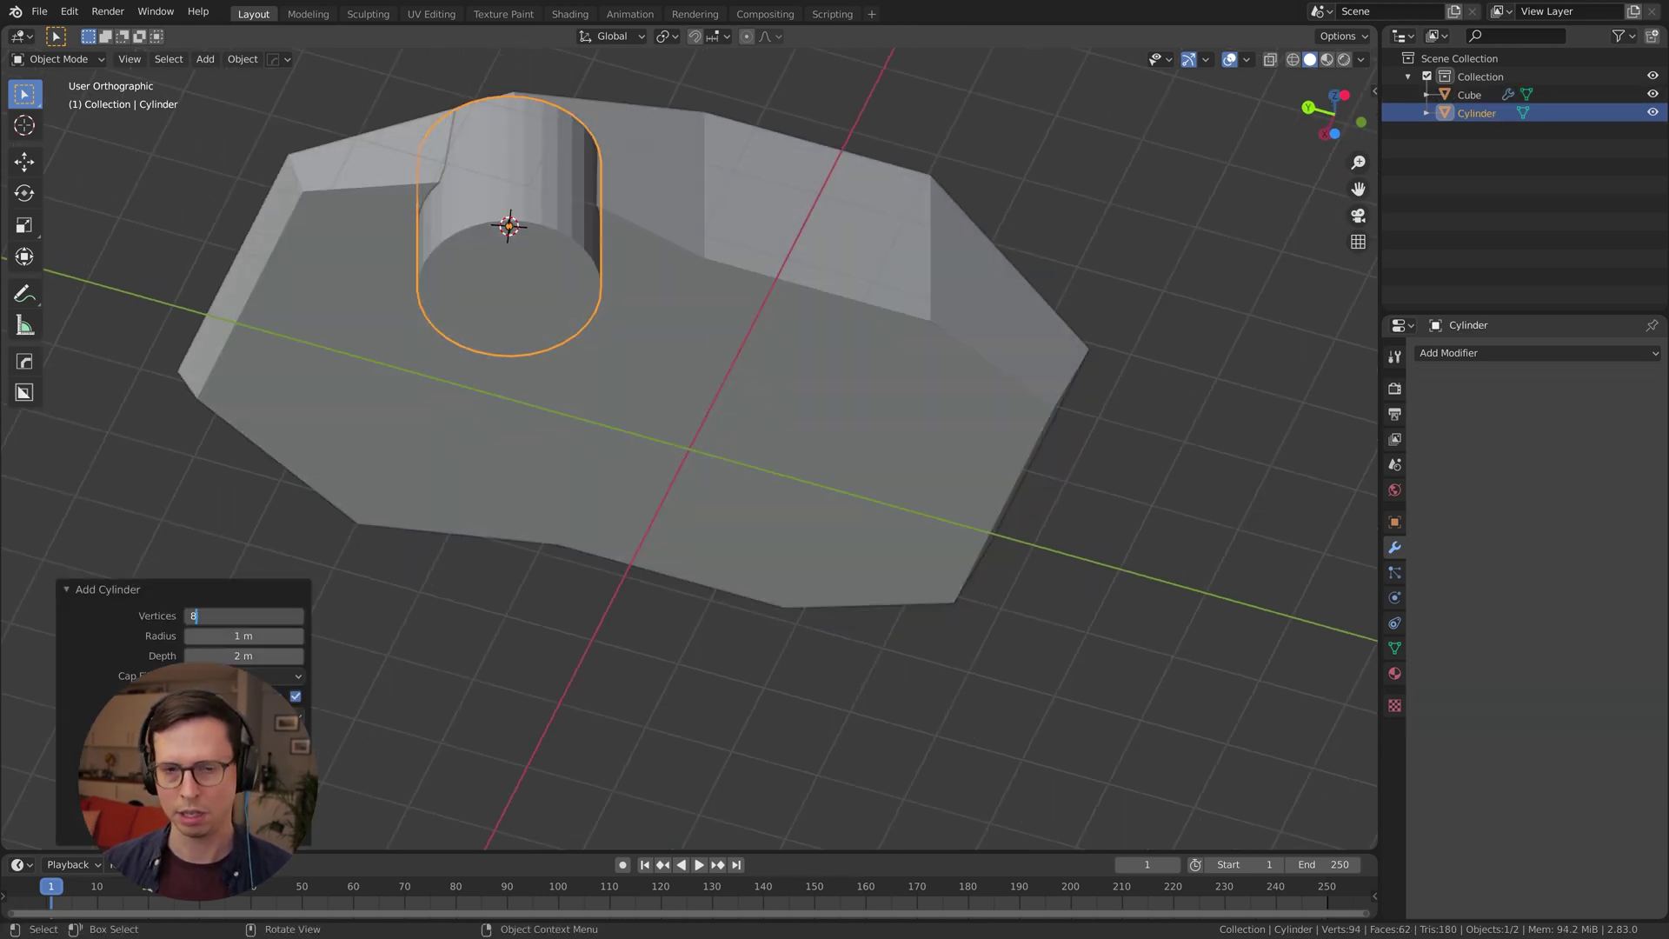
{"action": "key", "text": "Return"}
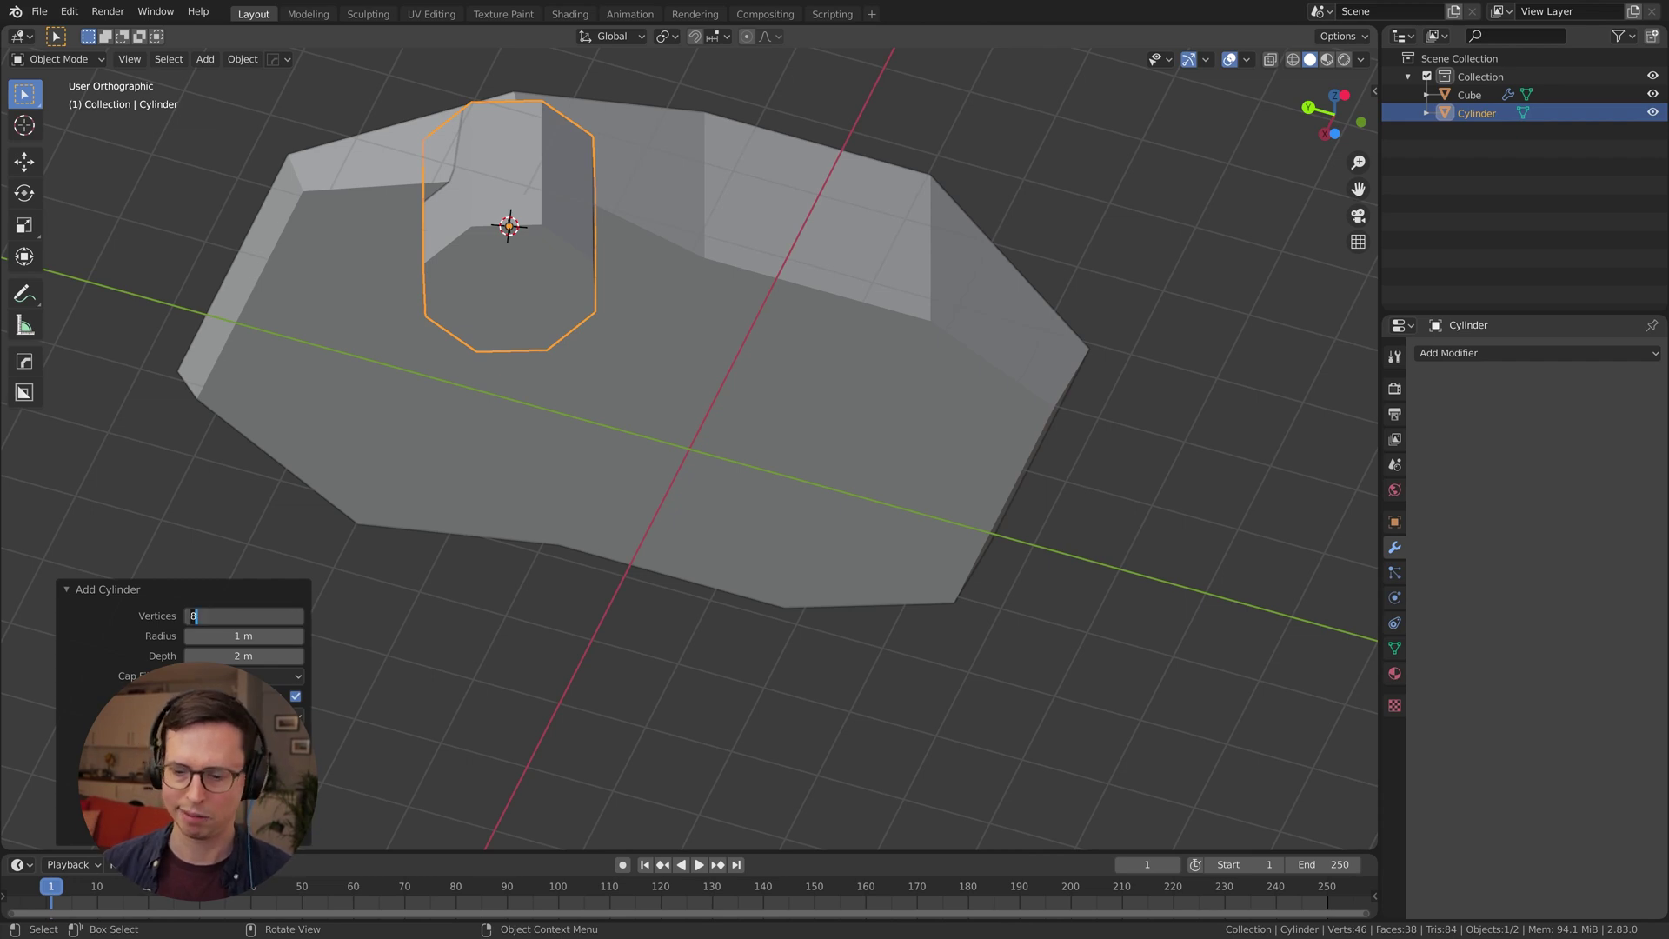
{"action": "type", "text": "12"}
{"action": "key", "text": "Return"}
Rotate the wheel cylinder 90 degrees around the Y axis
{"action": "middle_click_drag", "start_coordinate": [618, 257], "coordinate": [858, 449], "text": "alt"}
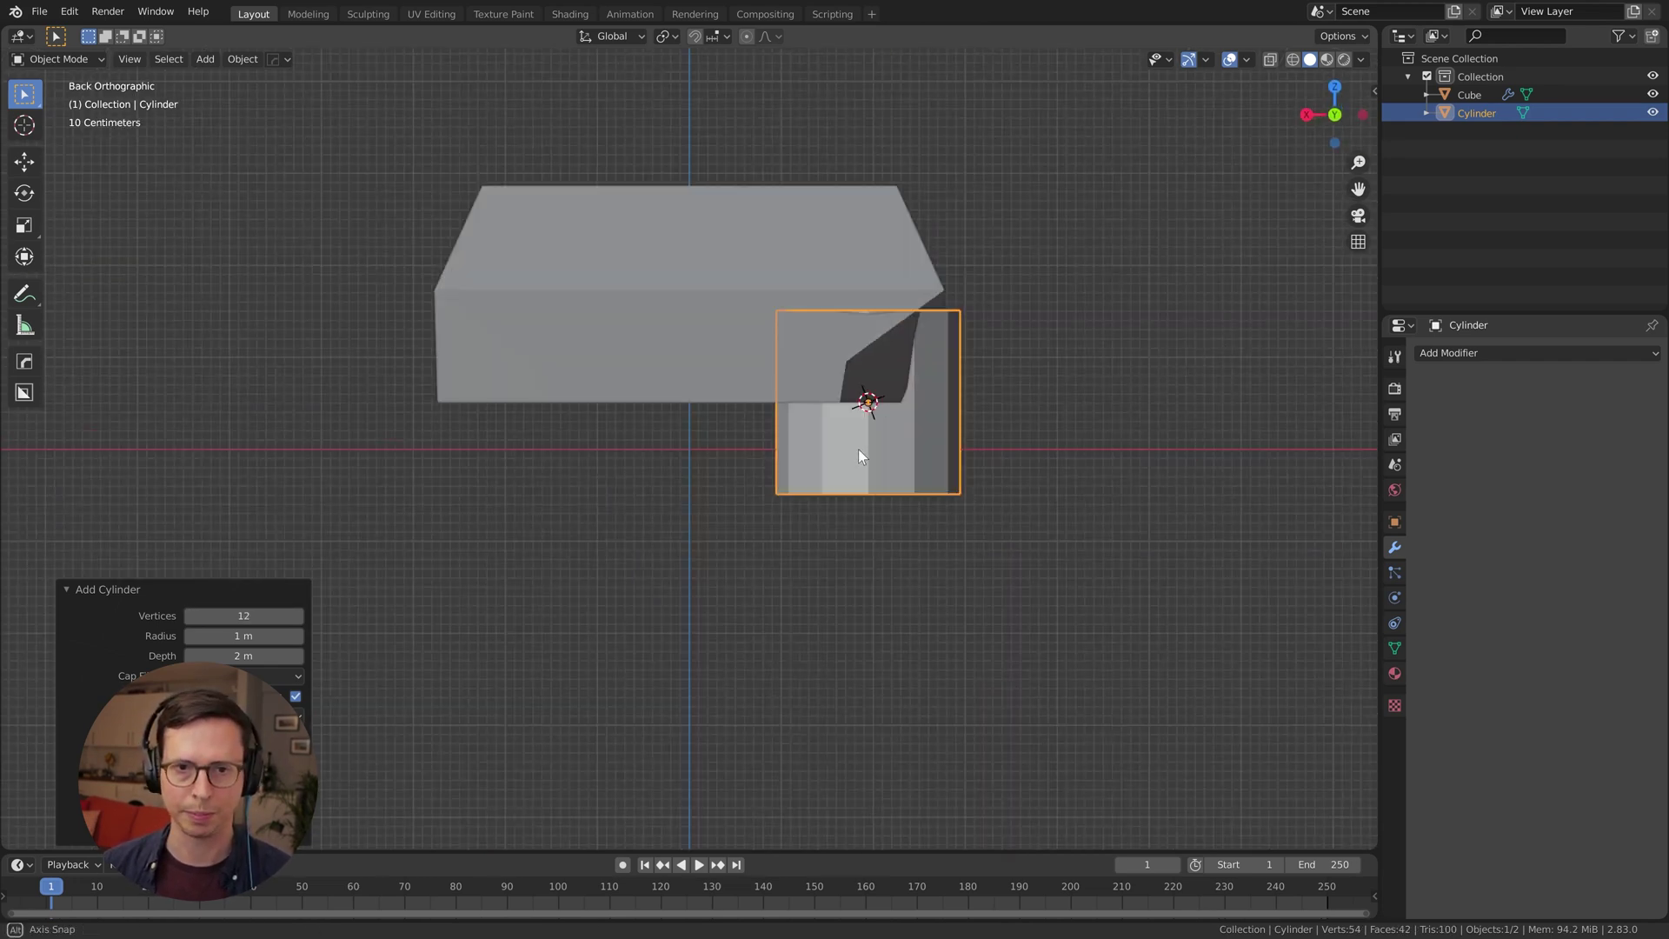
{"action": "key", "text": "r"}
{"action": "key", "text": "y"}
{"action": "key", "text": "9"}
{"action": "key", "text": "0"}
{"action": "key", "text": "Return"}
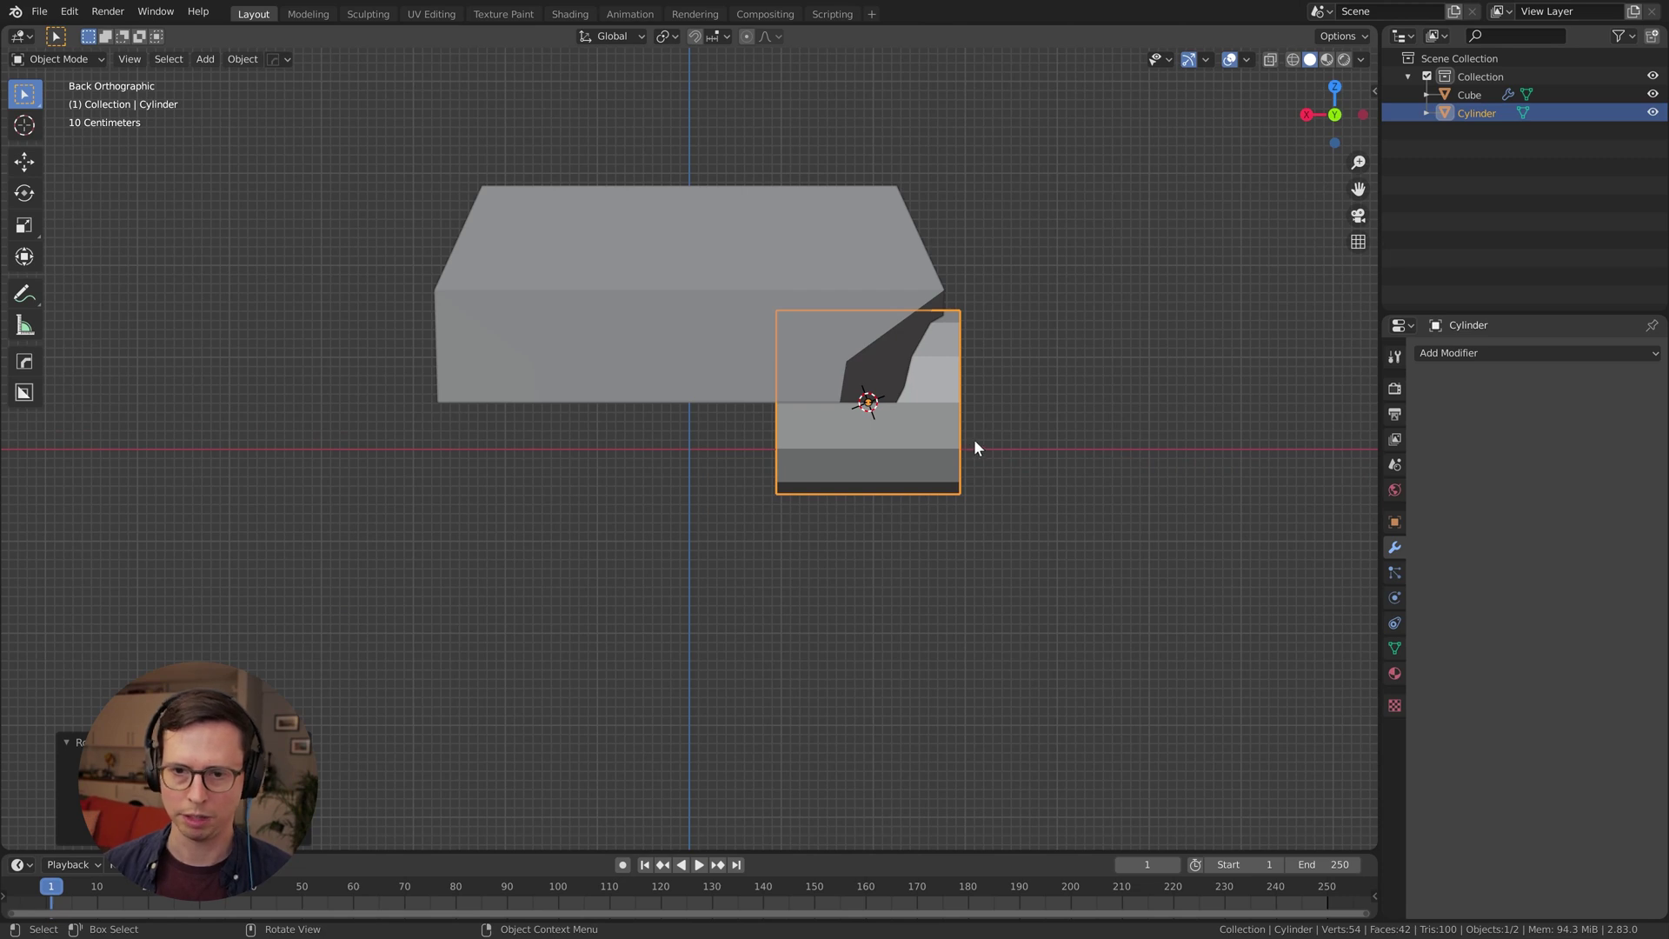
Scale the wheel cylinder uniformly to about 0.57 and narrow it along the X axis
{"action": "key", "text": "s"}
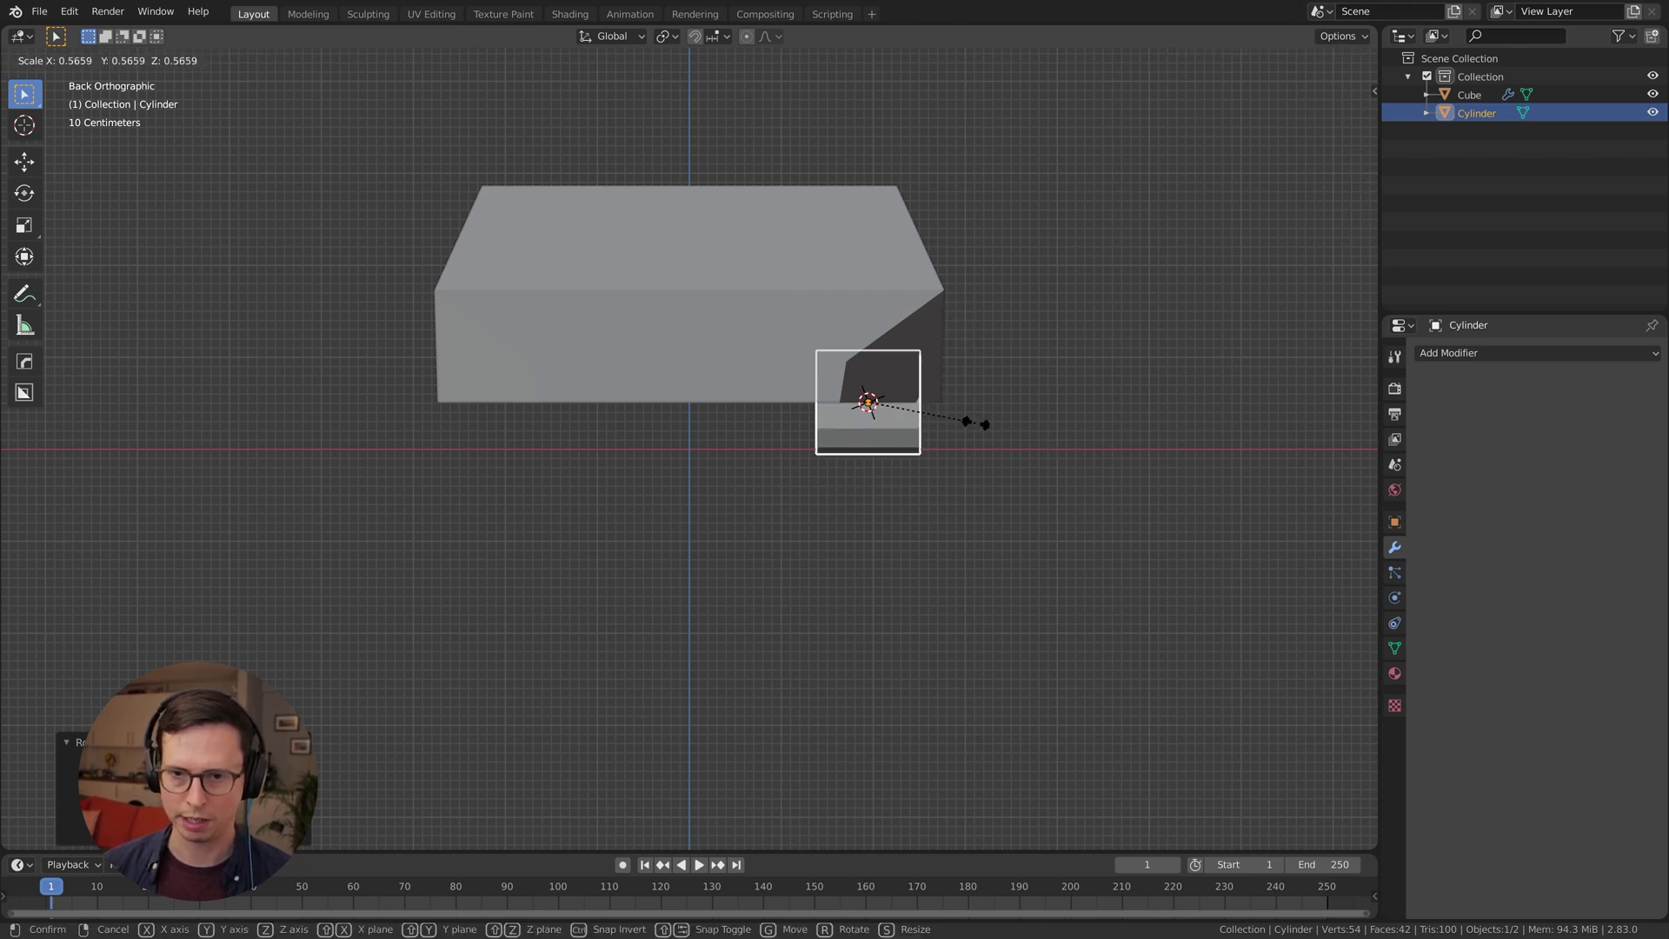
{"action": "left_click", "coordinate": [985, 424]}
{"action": "middle_click_drag", "start_coordinate": [985, 424], "coordinate": [730, 396], "text": "alt"}
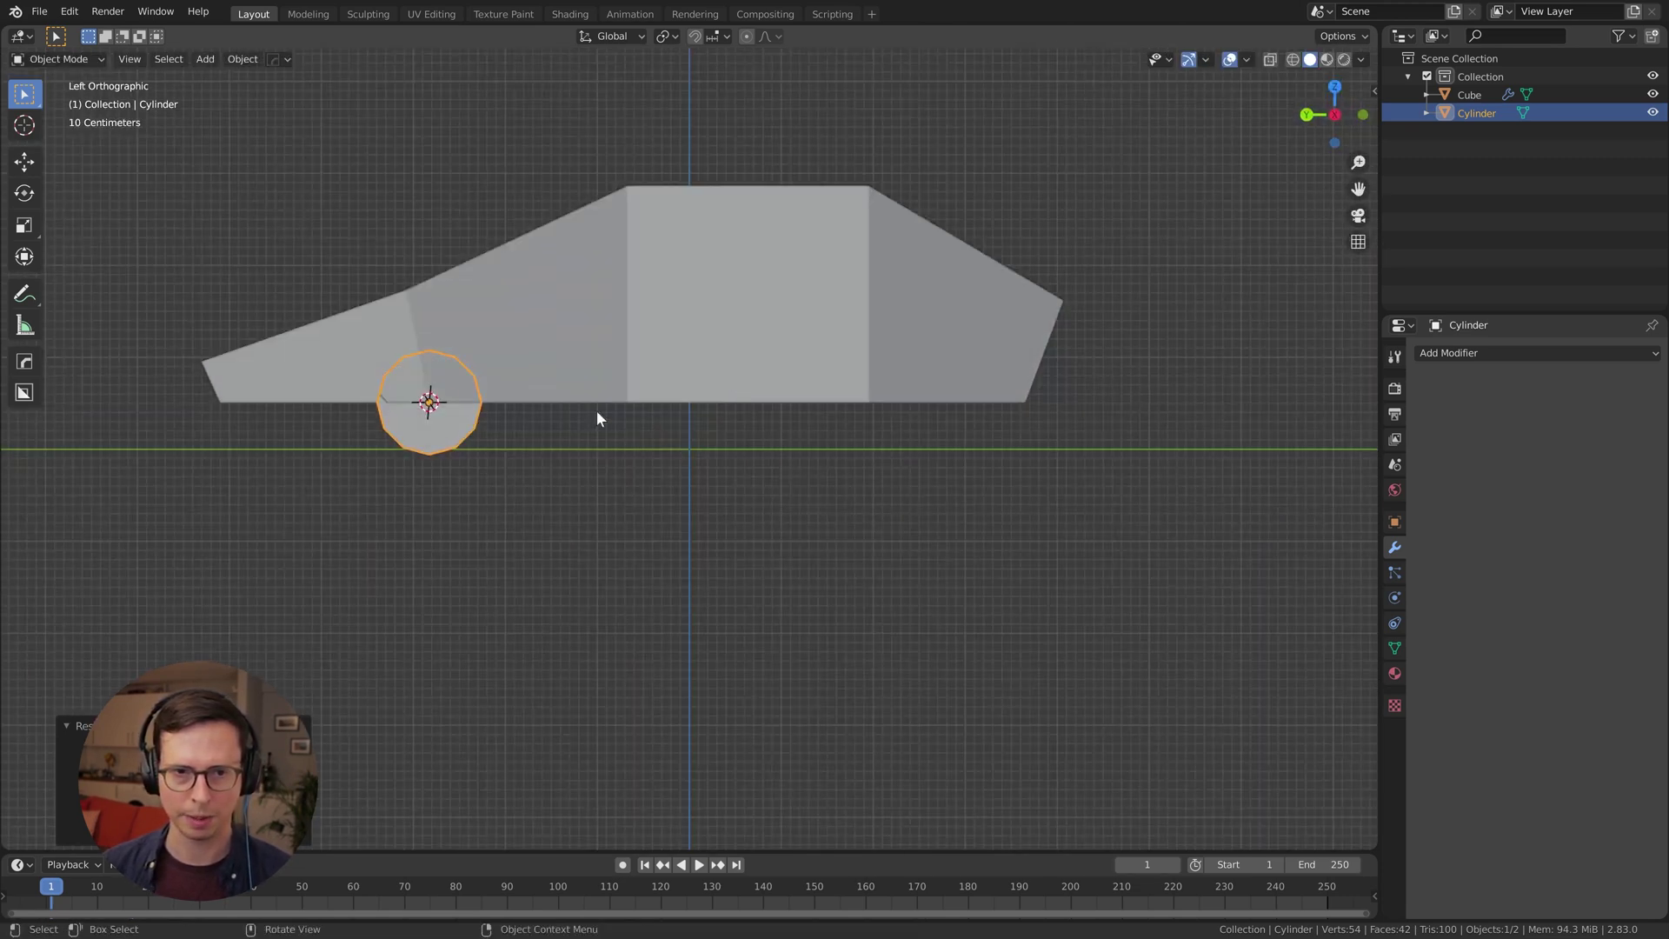
{"action": "middle_click_drag", "start_coordinate": [597, 419], "coordinate": [838, 413], "text": "alt"}
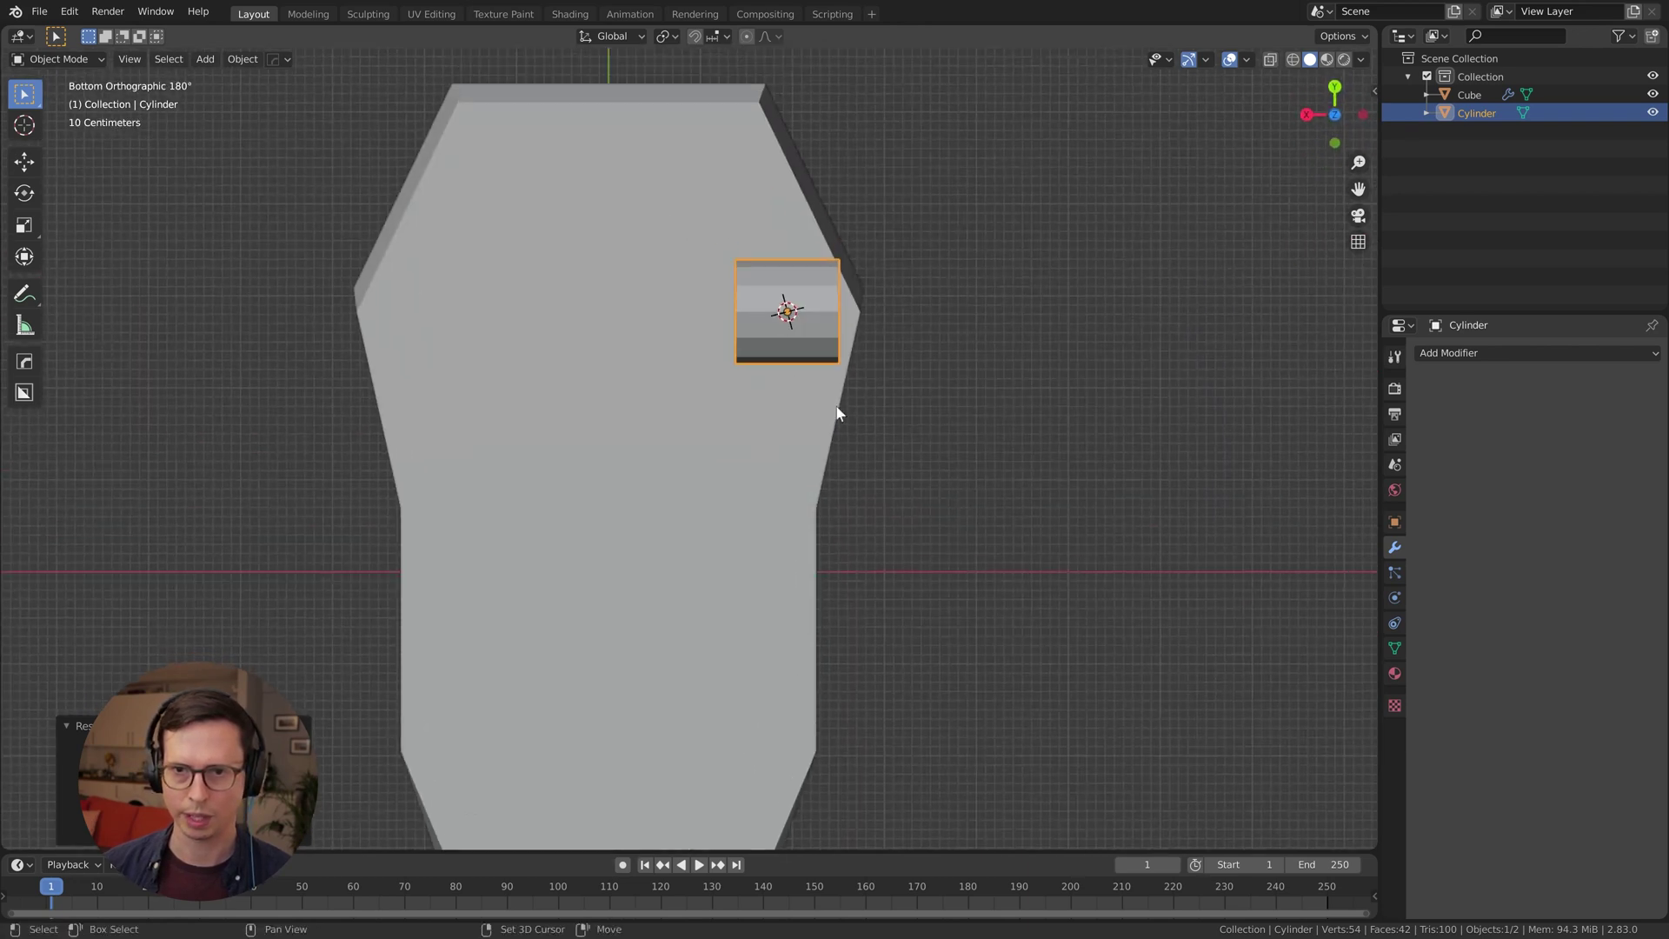
{"action": "key", "text": "s"}
{"action": "key", "text": "x"}
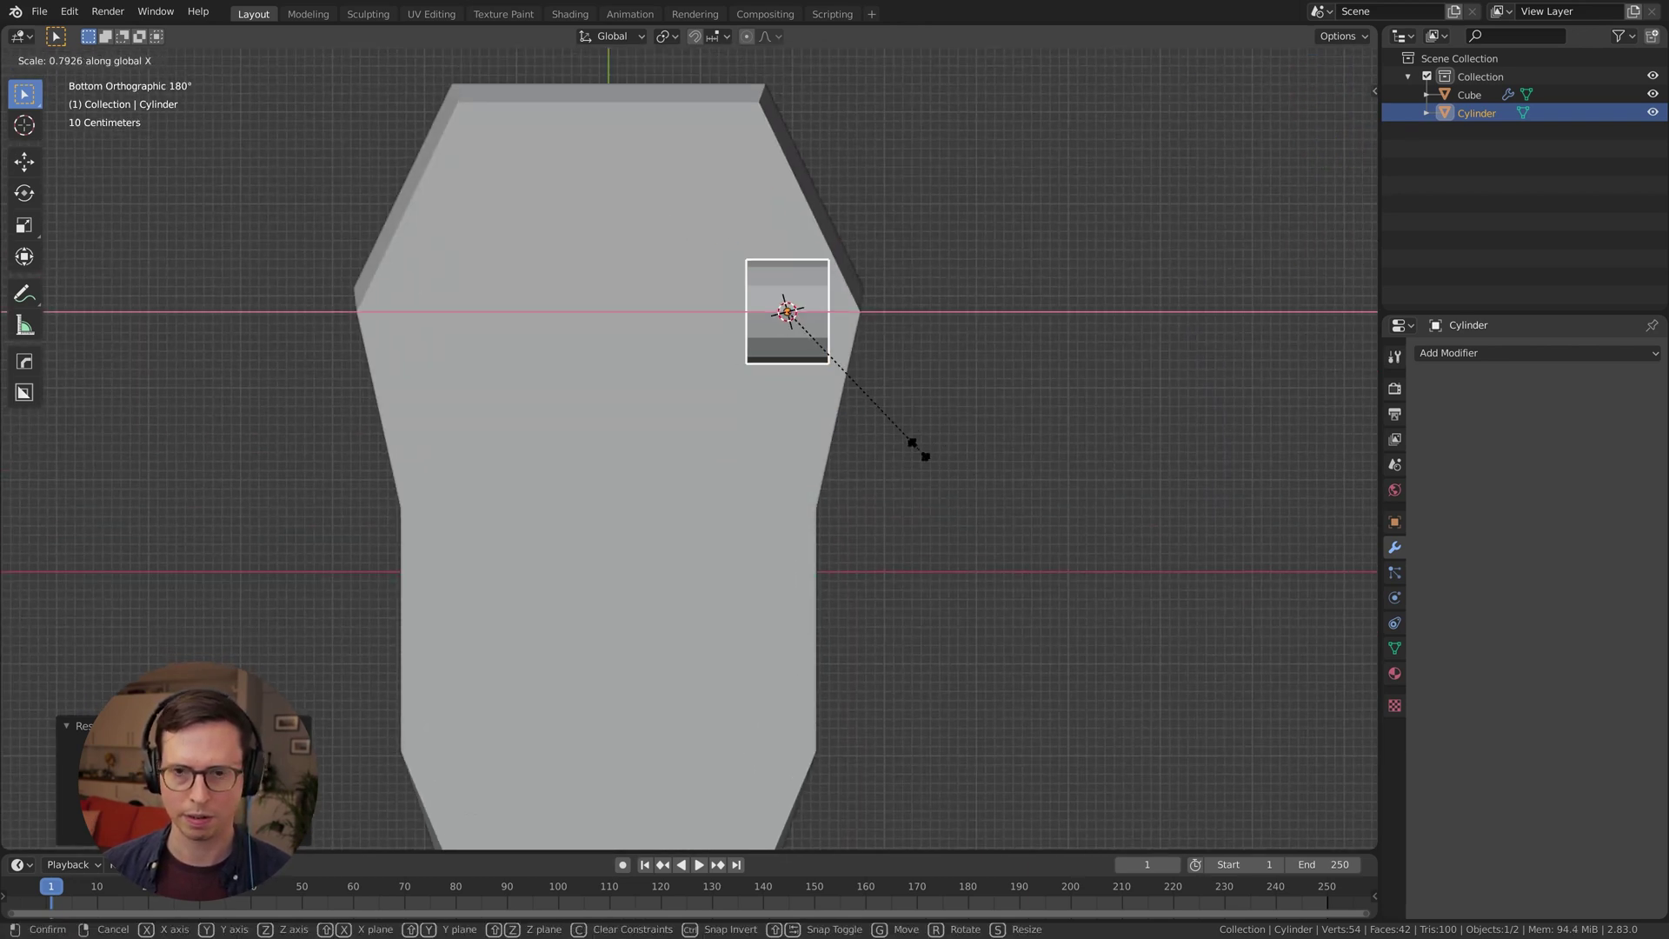
{"action": "left_click", "coordinate": [896, 439]}
{"action": "mouse_move", "coordinate": [893, 436]}
{"action": "middle_mouse_down", "text": "alt"}
{"action": "mouse_move", "coordinate": [913, 347]}
{"action": "mouse_move", "coordinate": [889, 412]}
{"action": "middle_mouse_up", "text": "alt"}
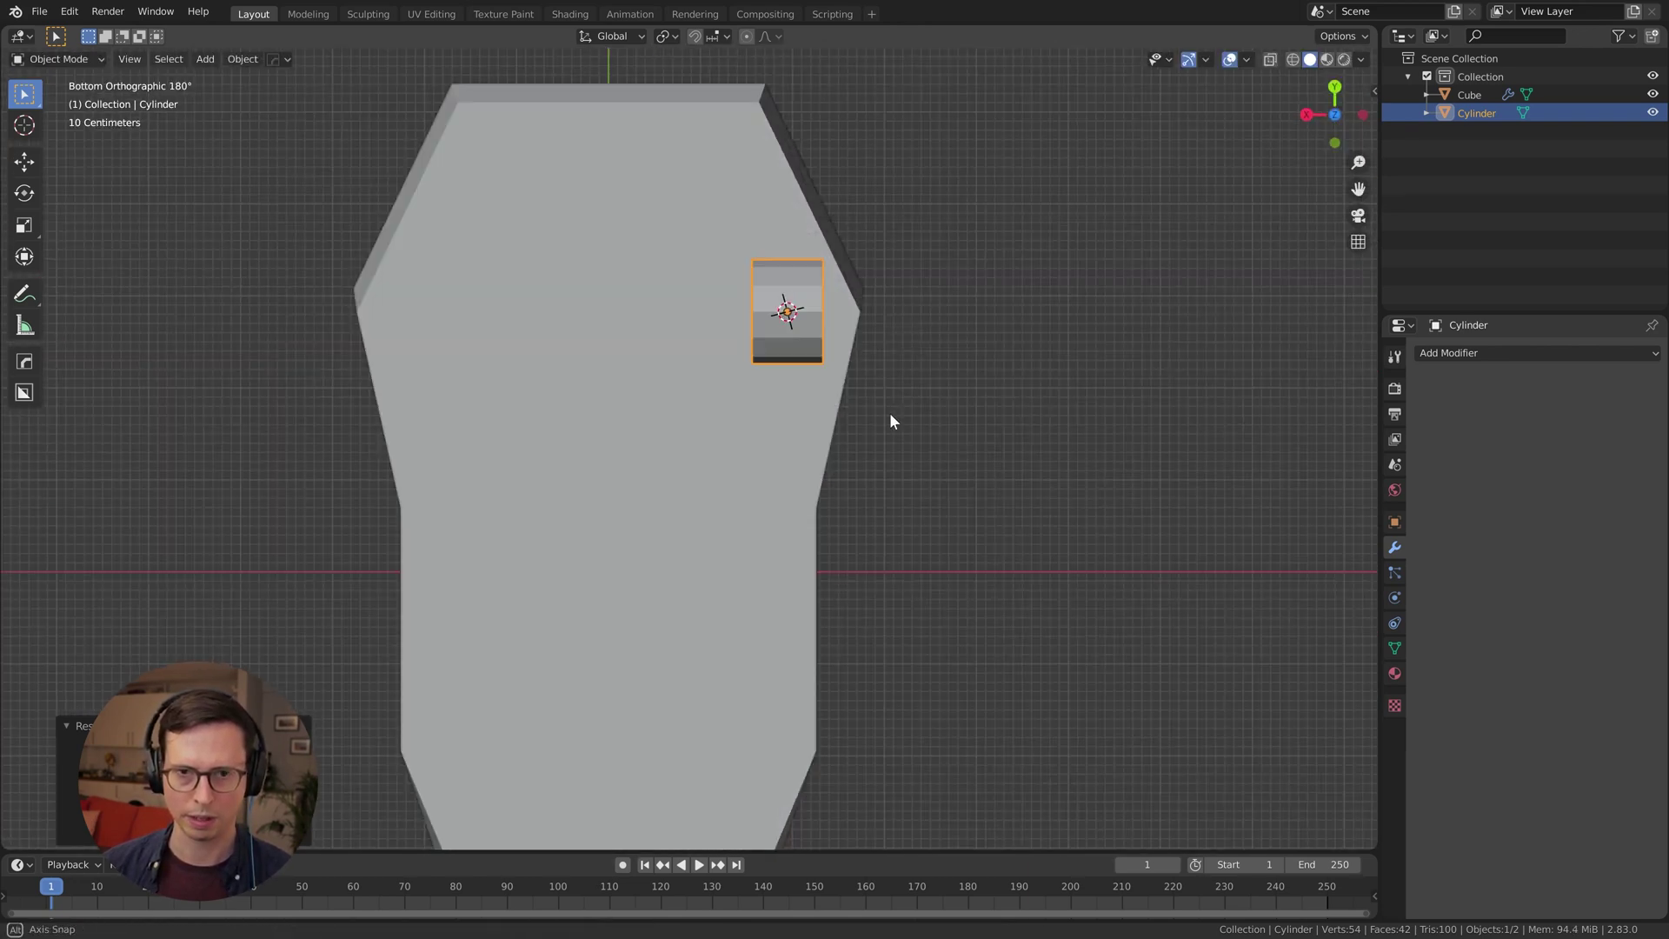
Shift the wheel about 0.41 m inward under the body and enlarge it uniformly
{"action": "key", "text": "g"}
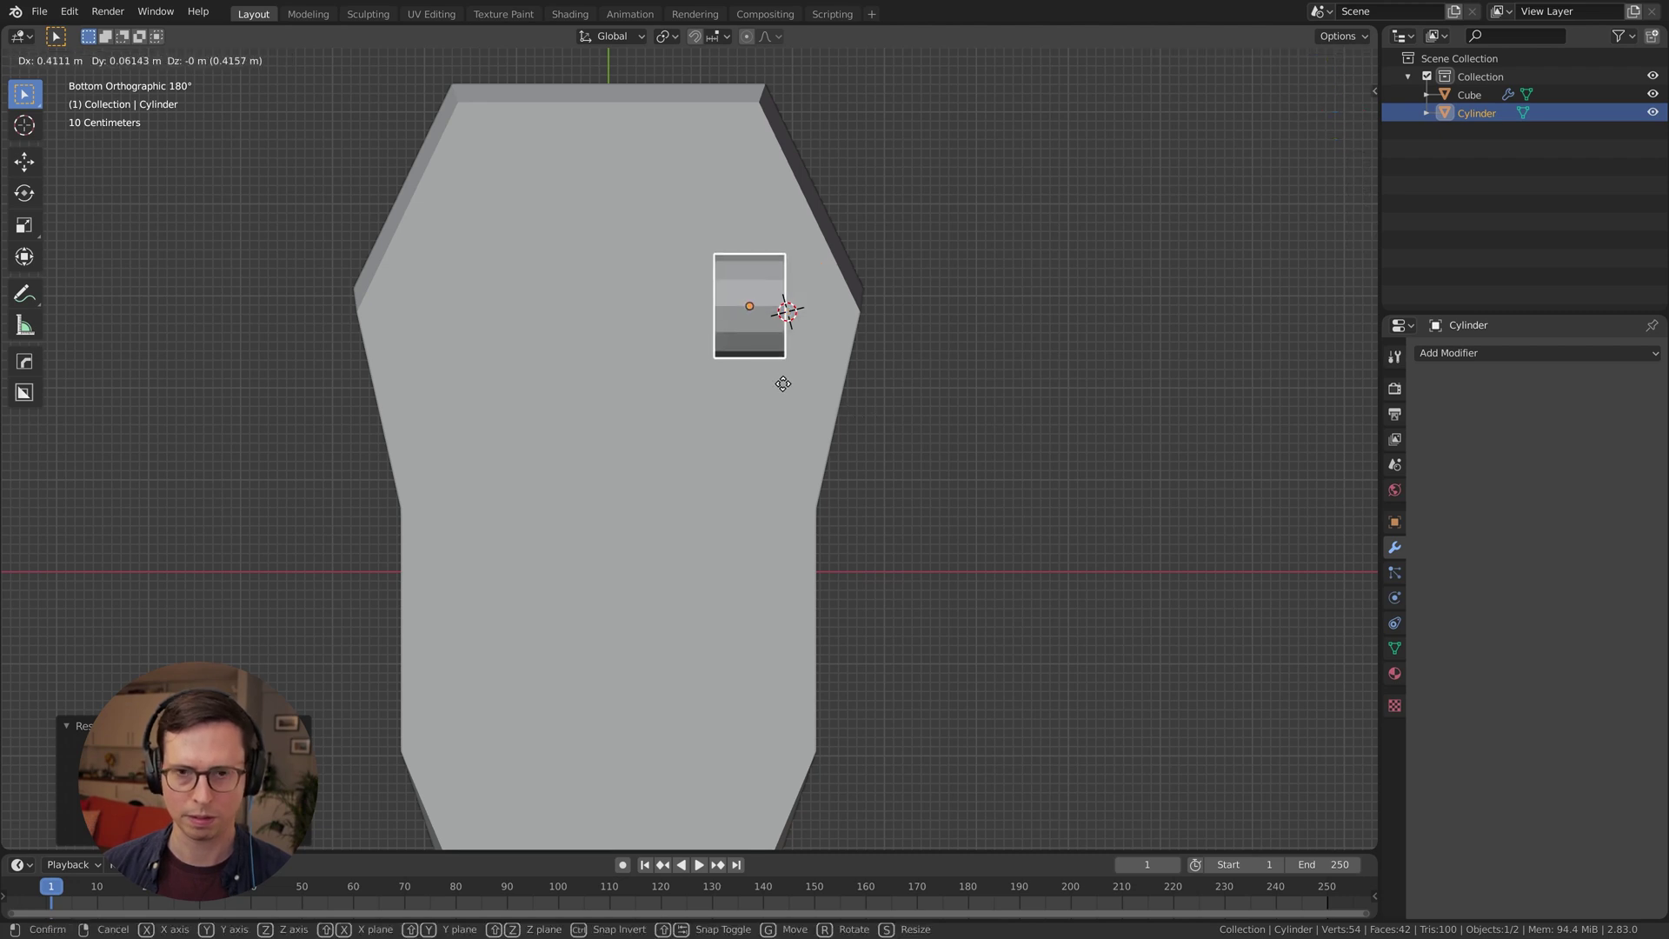
{"action": "left_click", "coordinate": [785, 382]}
{"action": "key", "text": "s"}
{"action": "left_click", "coordinate": [869, 452]}
Move the wheel about 0.26 m up and 0.32 m outward so its lower side sits at ground level
{"action": "middle_click_drag", "start_coordinate": [871, 461], "coordinate": [937, 659]}
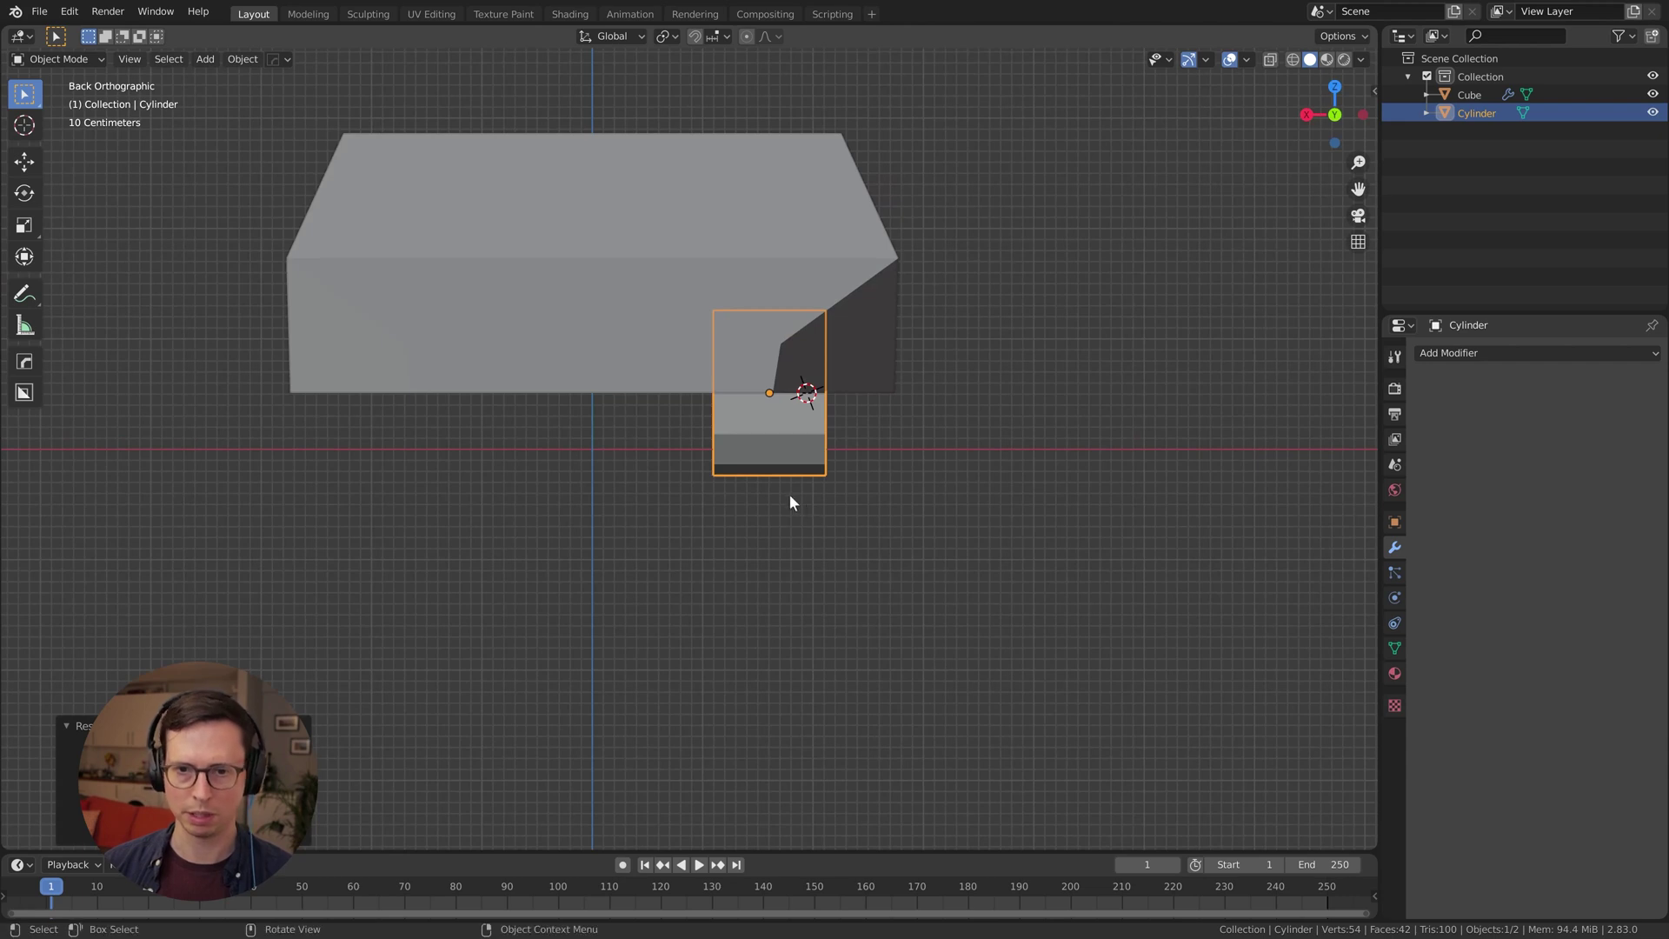
{"action": "key", "text": "g"}
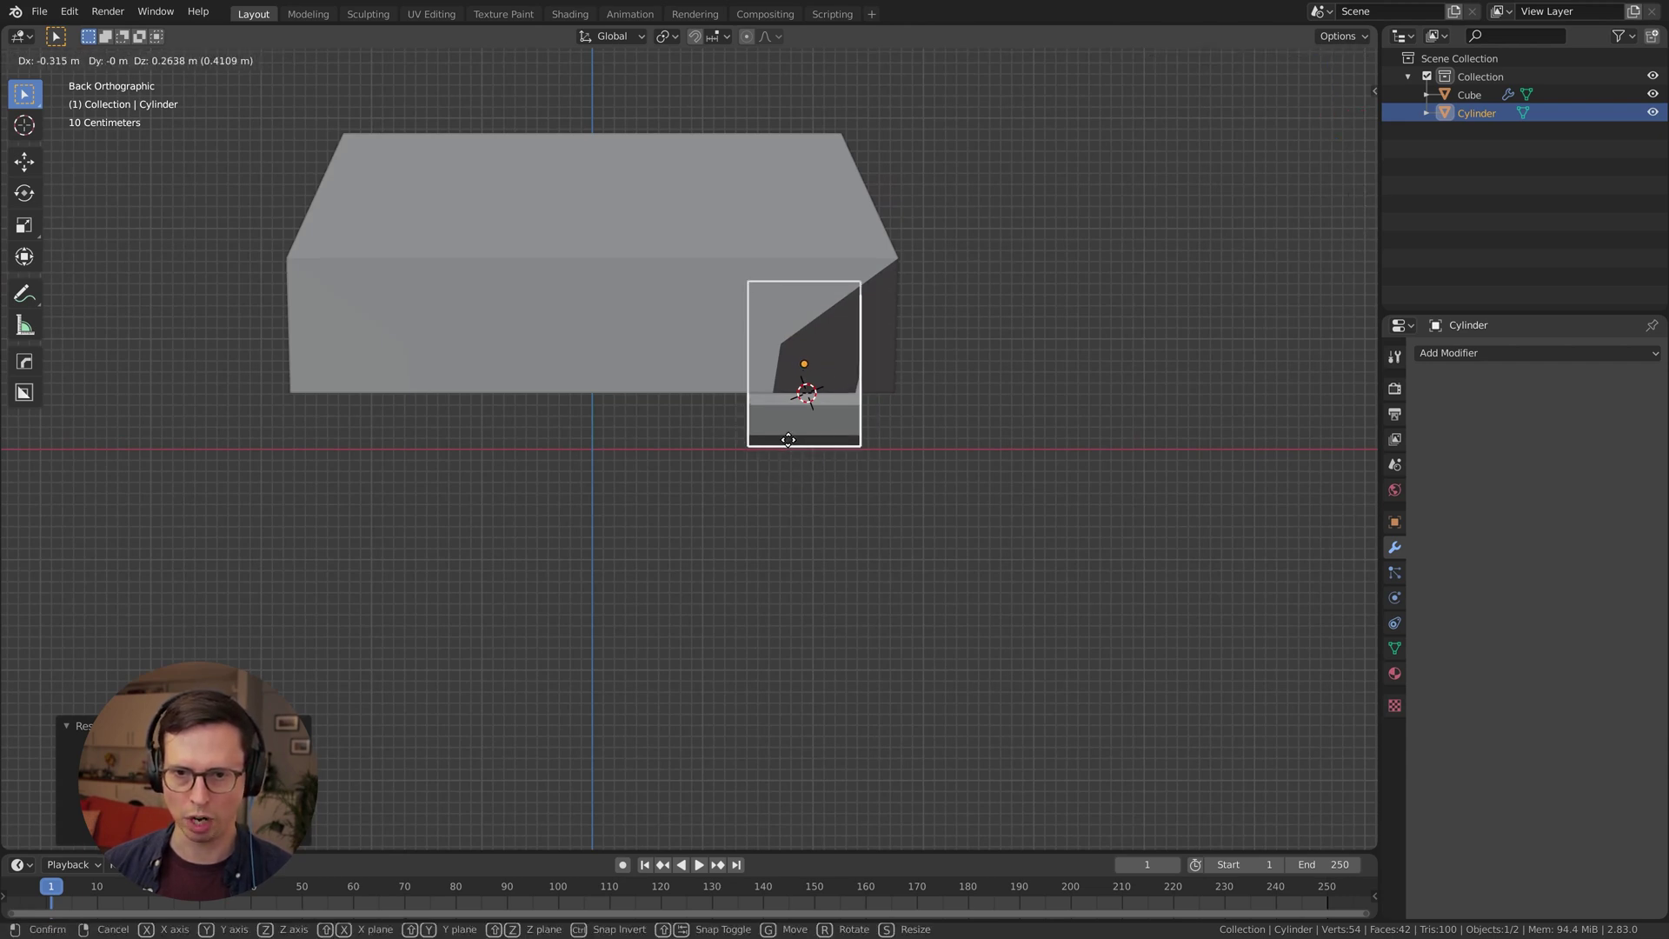
{"action": "left_click", "coordinate": [788, 440]}
{"action": "middle_click_drag", "start_coordinate": [802, 436], "coordinate": [681, 264]}
{"action": "middle_click_drag", "start_coordinate": [740, 344], "coordinate": [767, 395]}
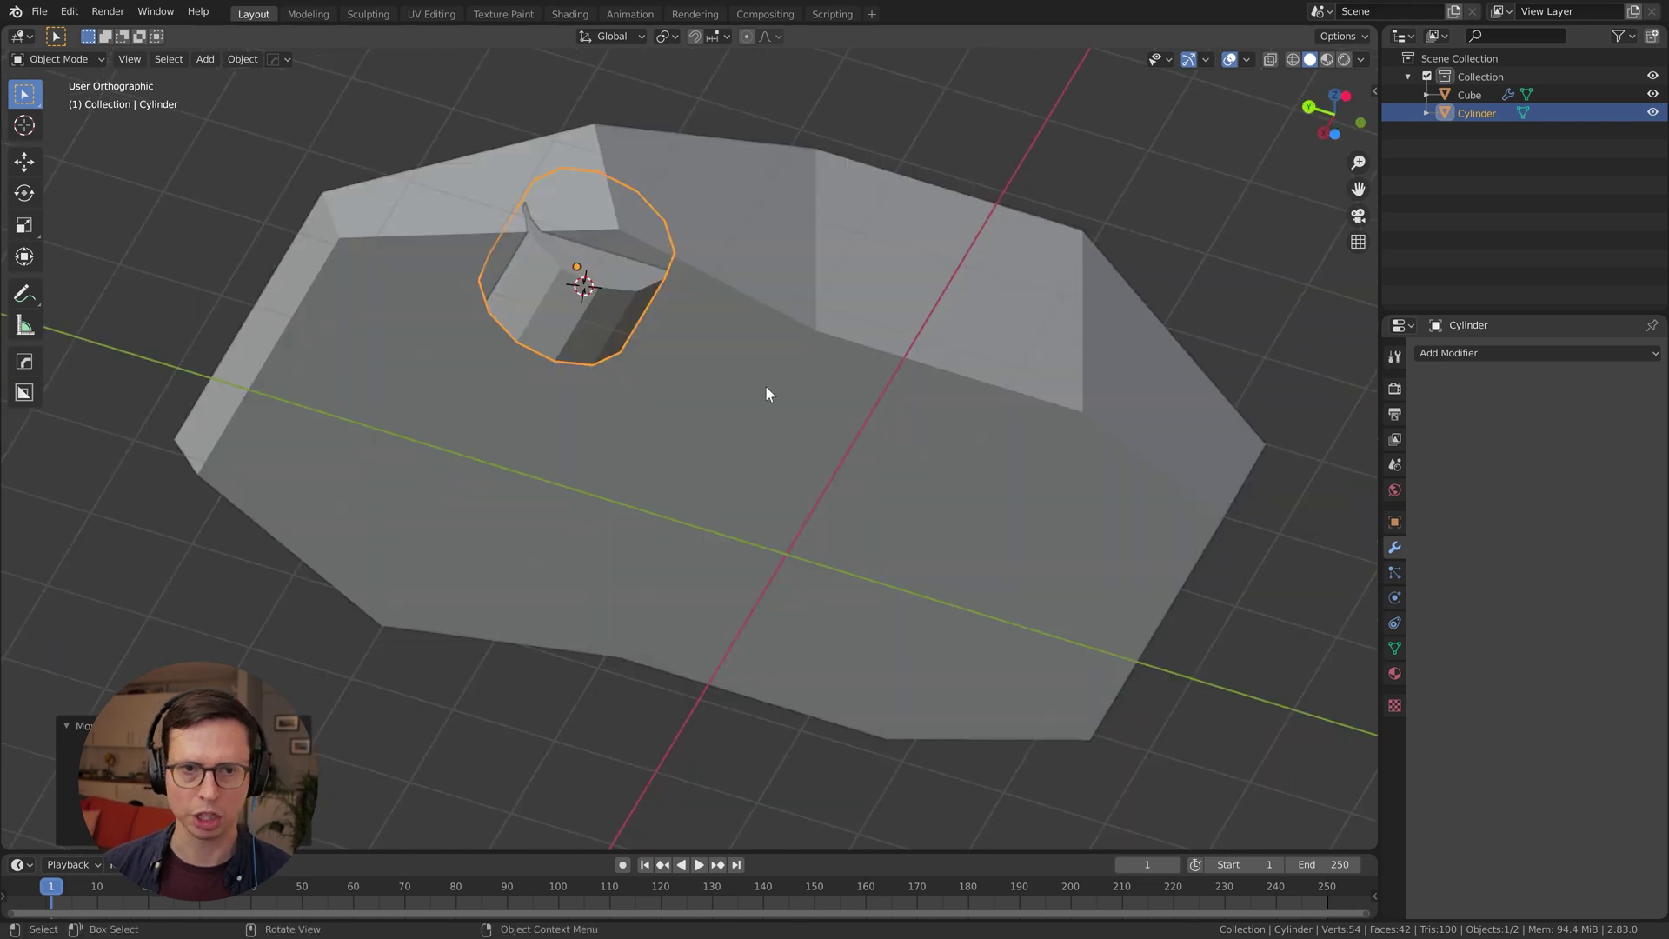
Try moving the two underside vertices of the body at the front wheel about 0.4 m forward along the Y axis
{"action": "middle_click_drag", "start_coordinate": [801, 514], "coordinate": [717, 449]}
{"action": "left_click", "coordinate": [720, 377]}
{"action": "key", "text": "Tab"}
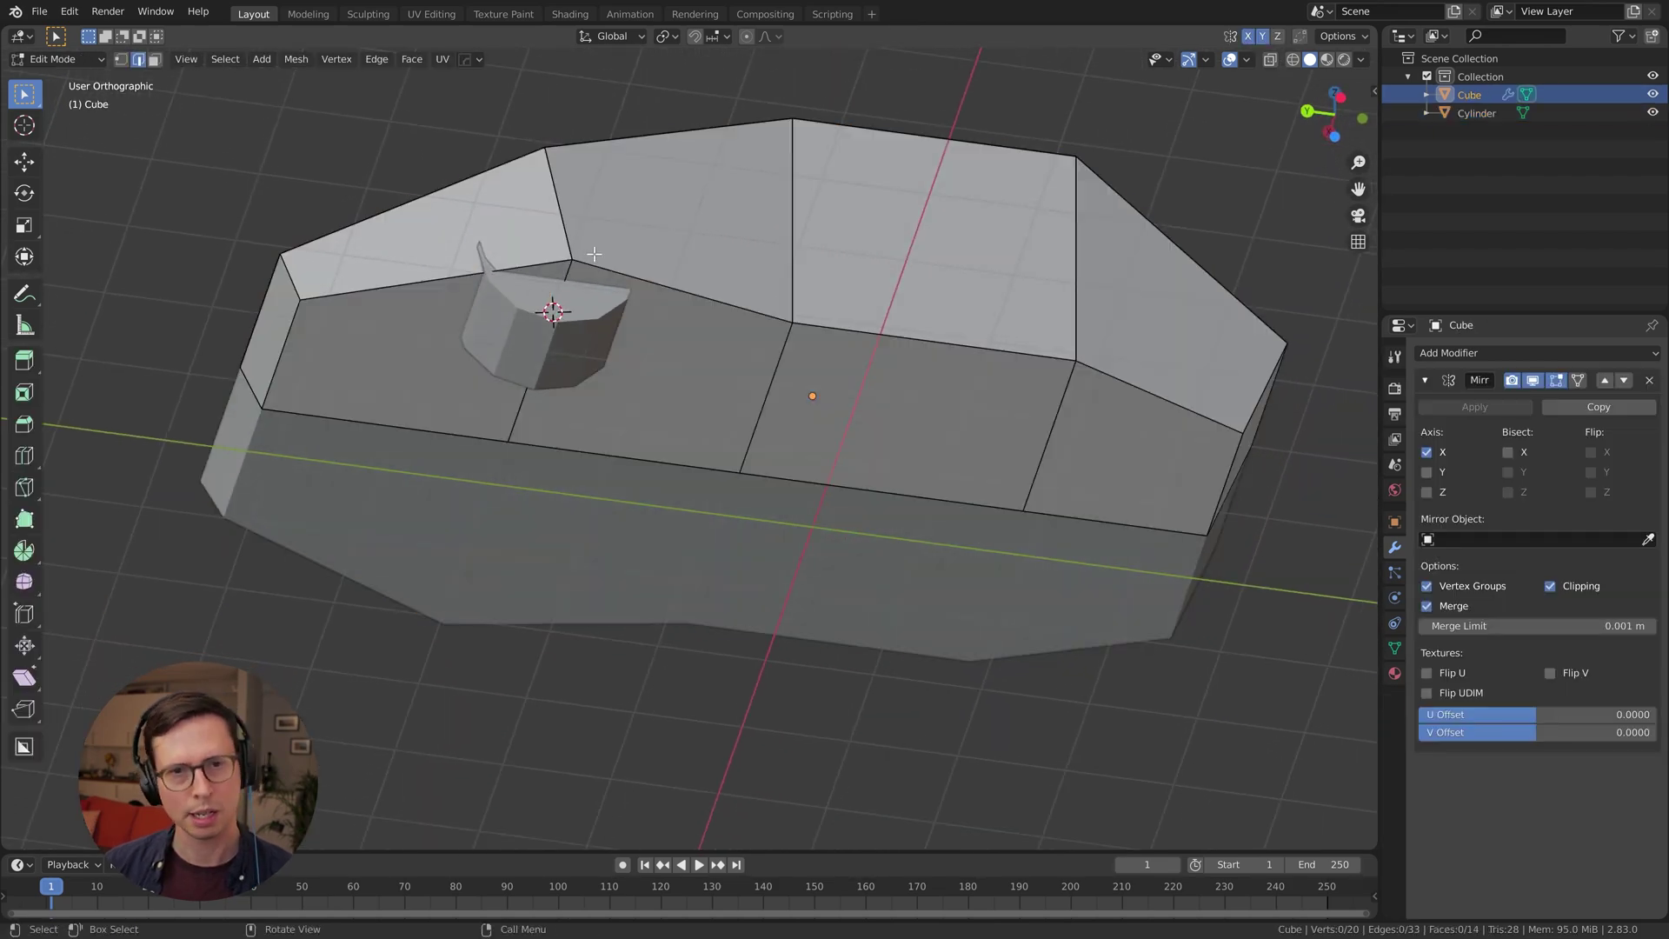
{"action": "middle_click_drag", "start_coordinate": [556, 200], "coordinate": [519, 440]}
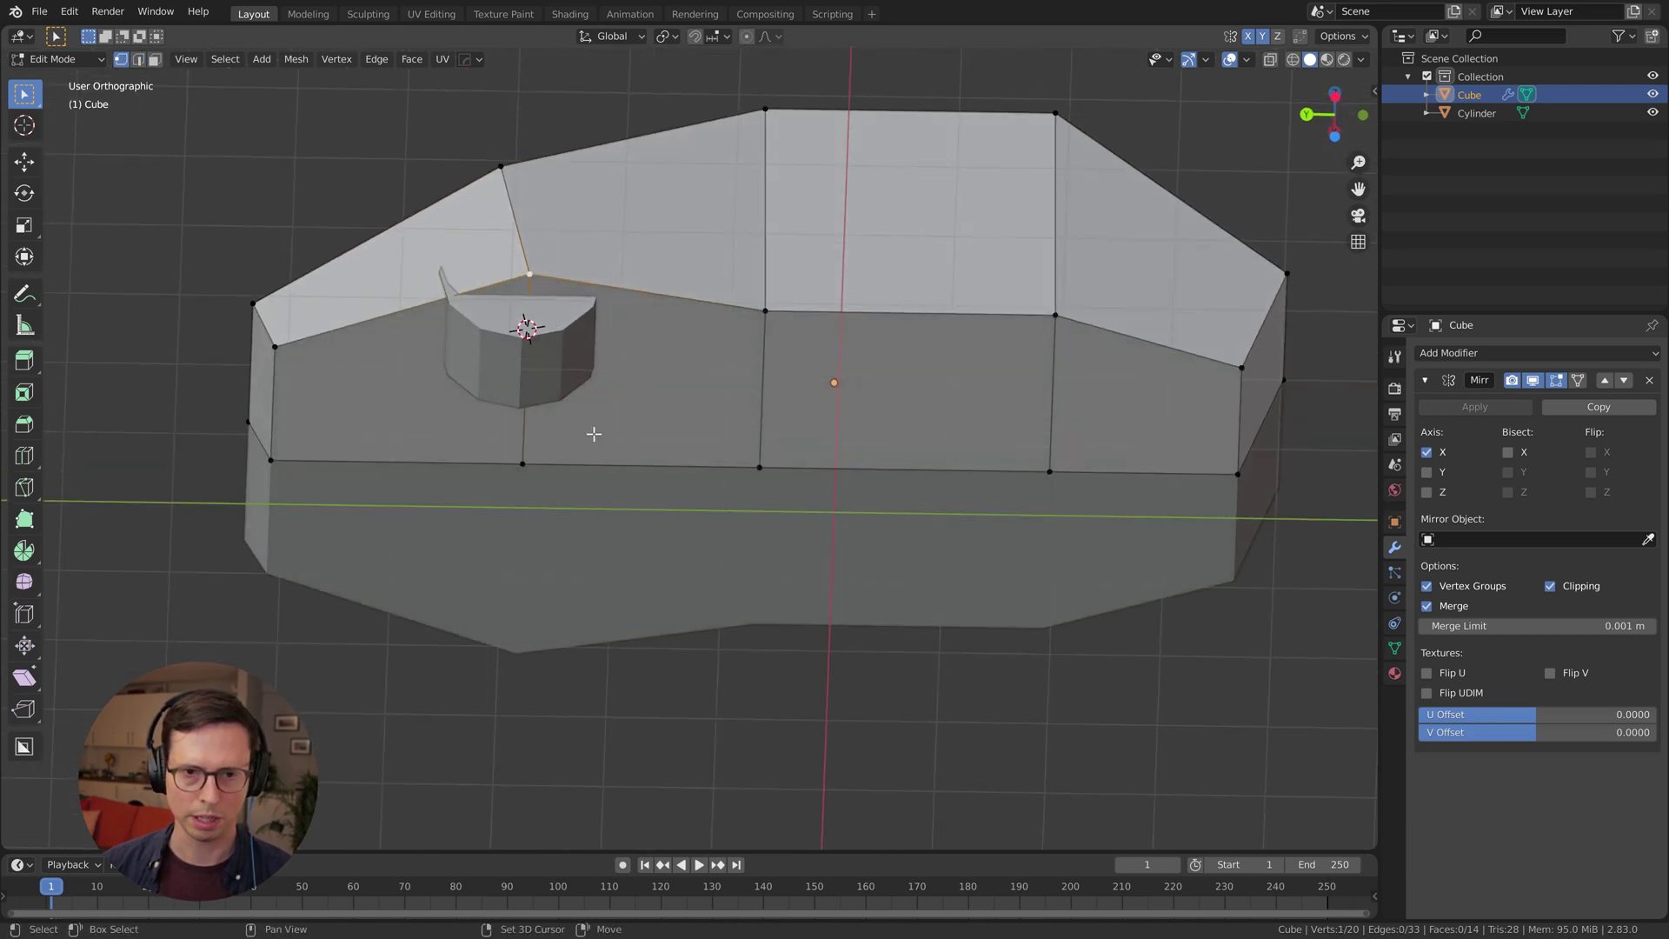
{"action": "key", "text": "g"}
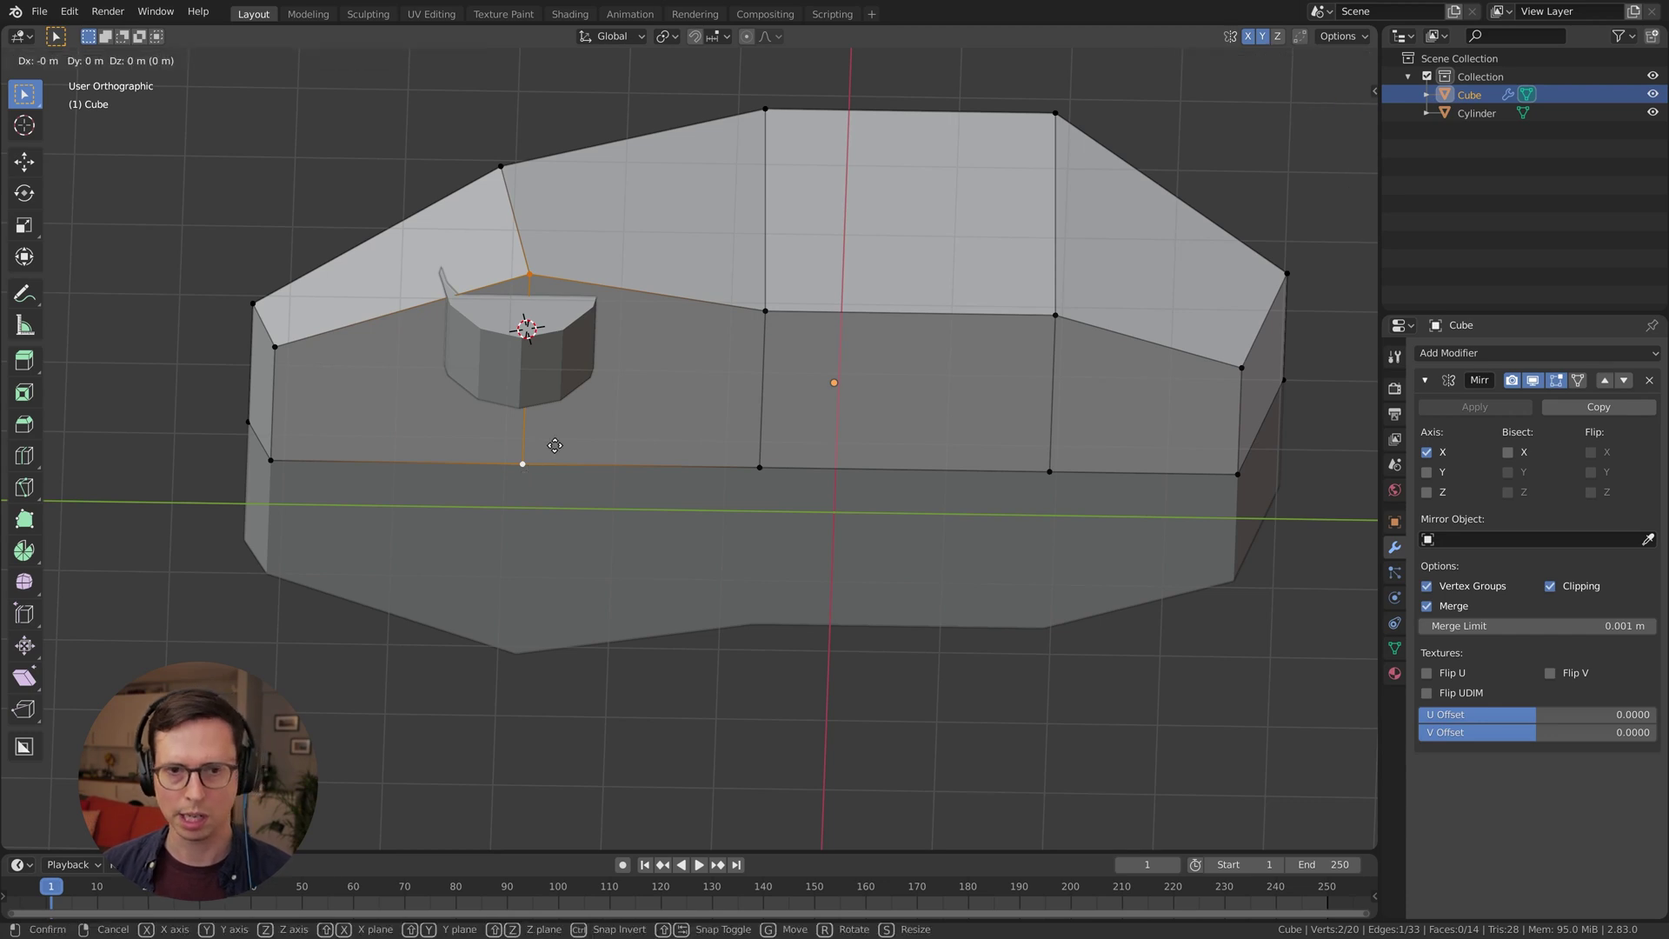
{"action": "key", "text": "y"}
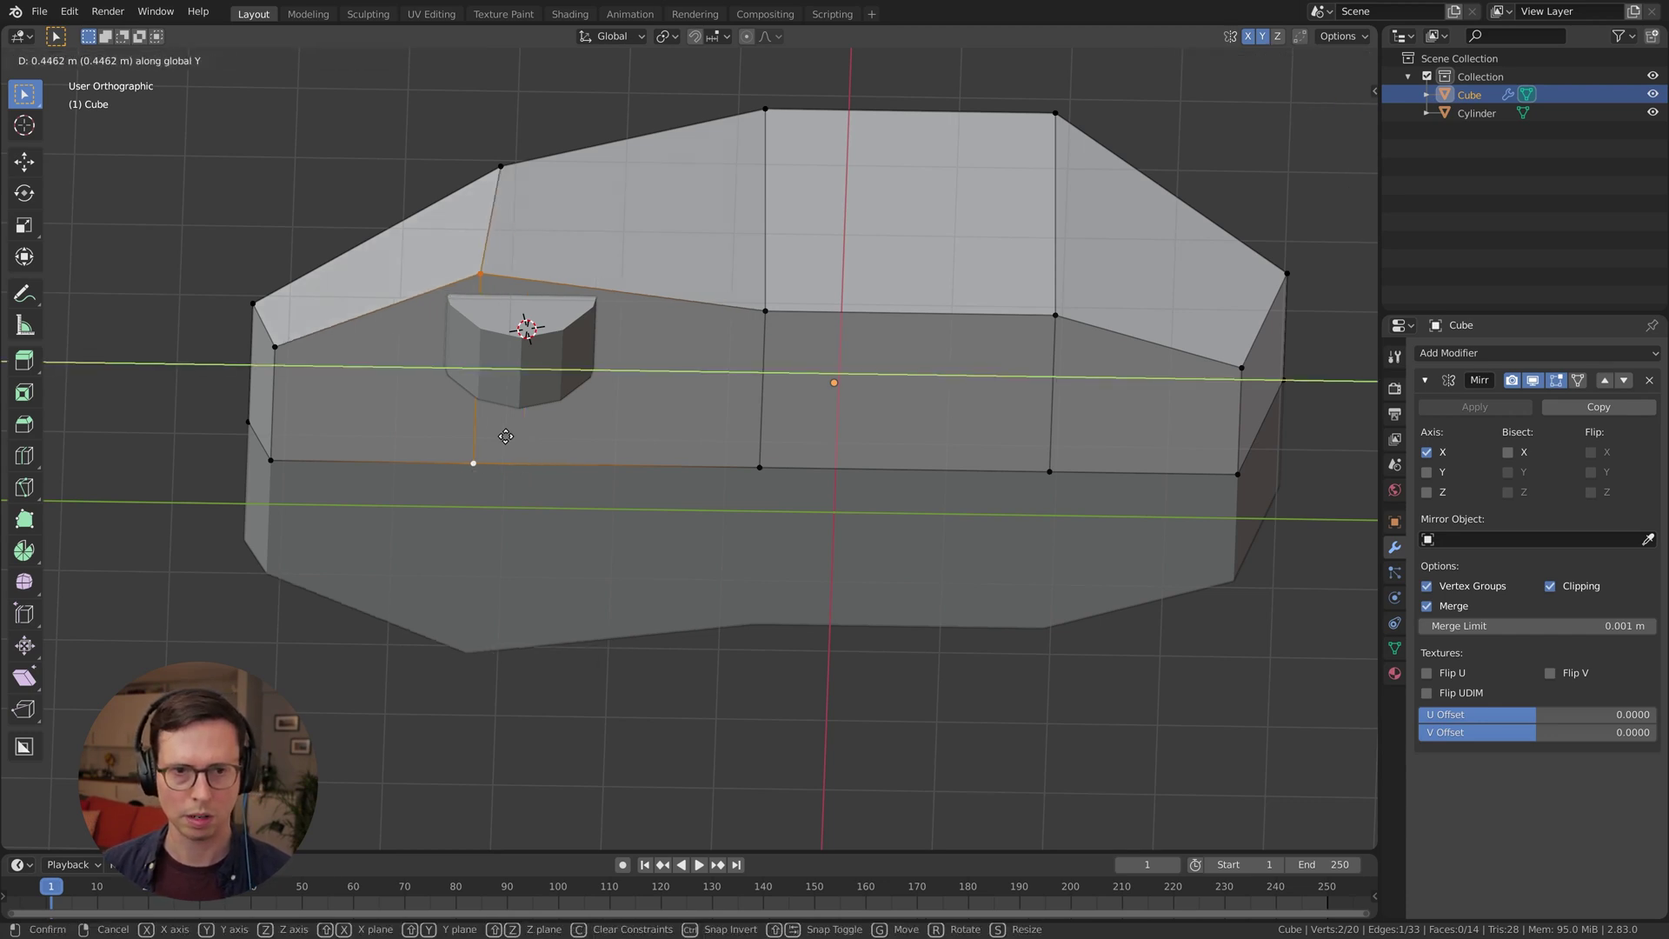
{"action": "left_click", "coordinate": [514, 435]}
{"action": "key", "text": "Tab"}
{"action": "middle_click_drag", "start_coordinate": [514, 435], "coordinate": [654, 261]}
{"action": "key", "text": "Tab"}
{"action": "key", "text": "Tab"}
Narrow the front wheel across its width without changing its diameter, and apply its transform
{"action": "left_click", "coordinate": [611, 280]}
{"action": "middle_click_drag", "start_coordinate": [673, 321], "coordinate": [603, 237], "text": "alt"}
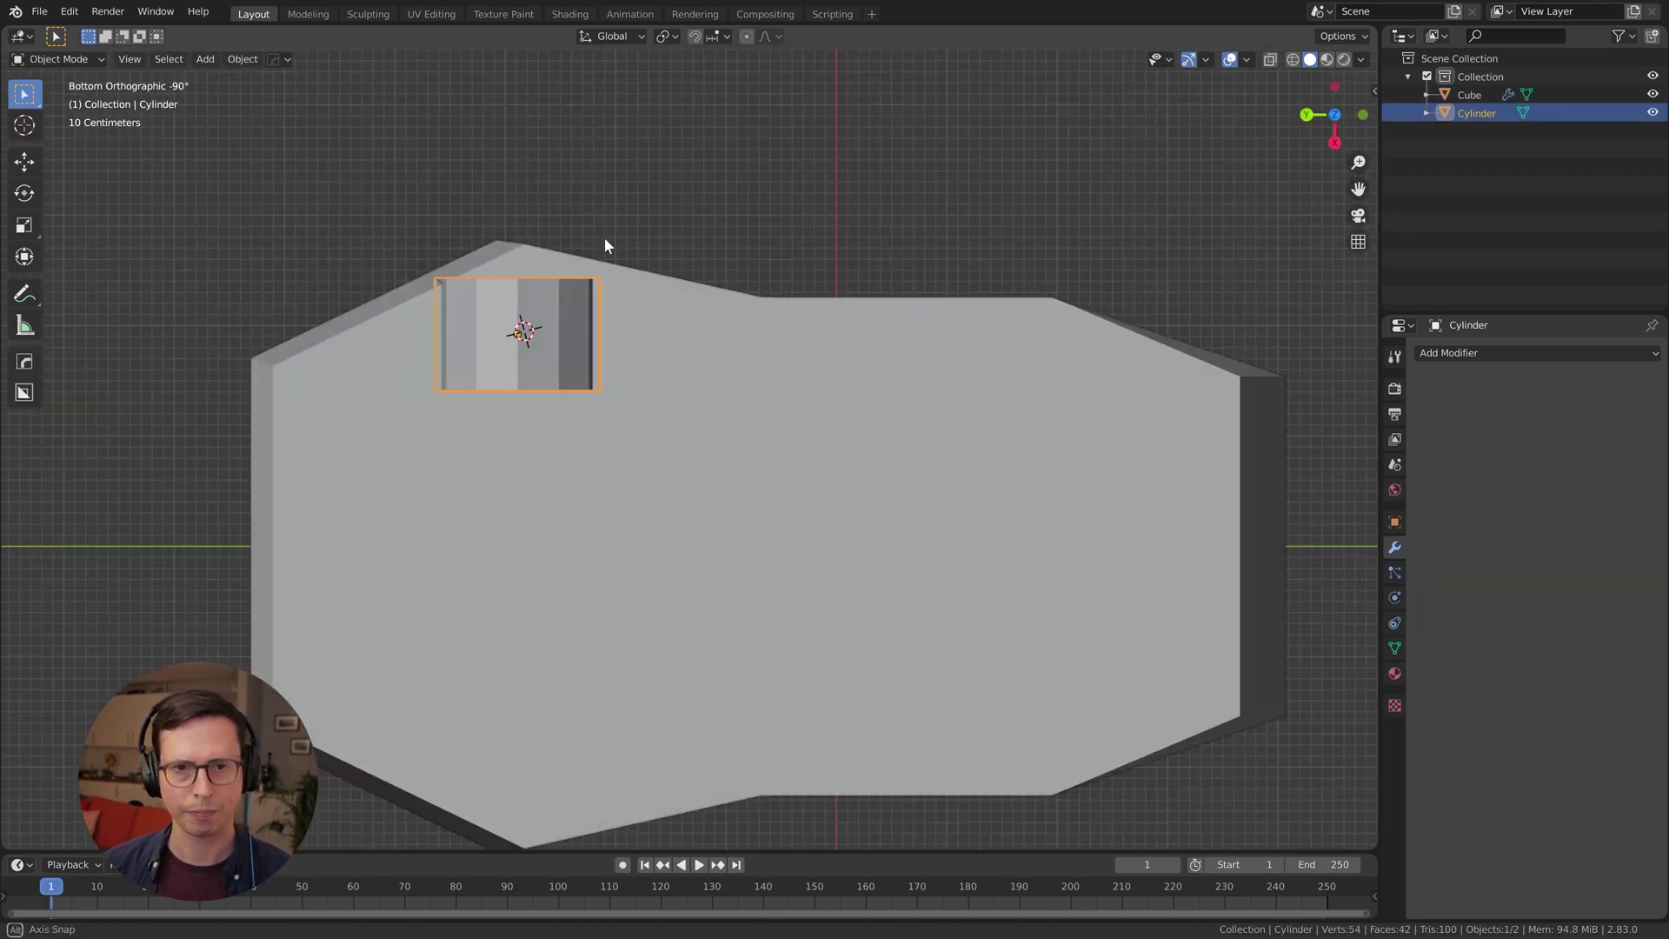
{"action": "middle_click_drag", "start_coordinate": [535, 332], "coordinate": [650, 336]}
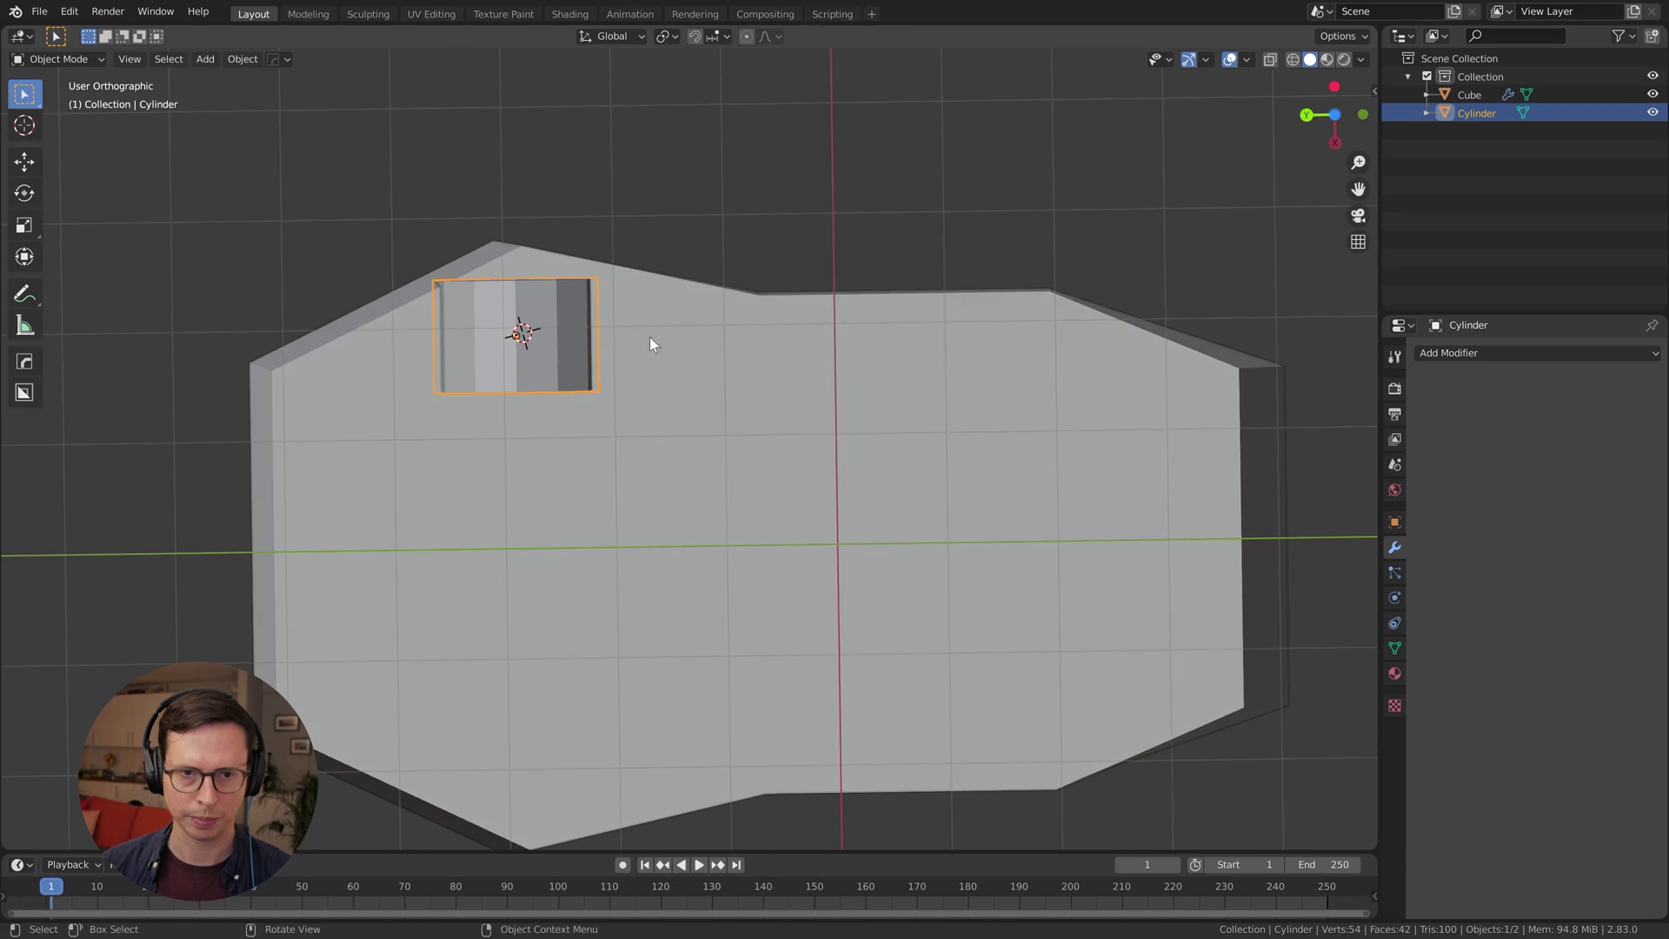
{"action": "key", "text": "s"}
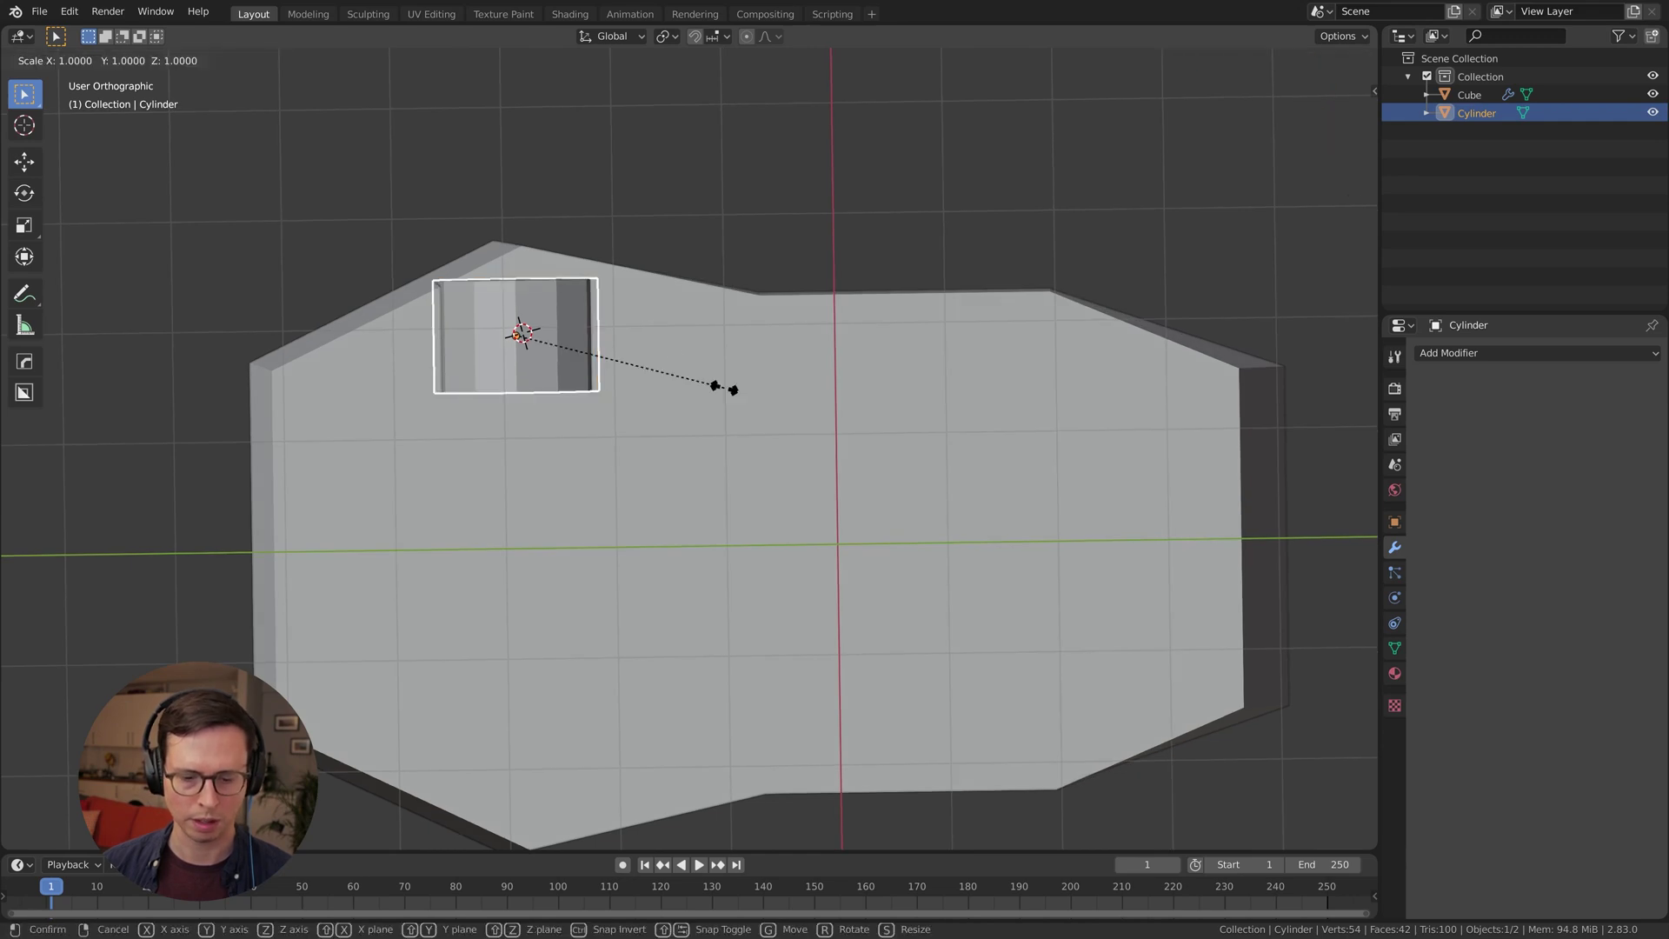
{"action": "left_click", "coordinate": [663, 365]}
{"action": "middle_click_drag", "start_coordinate": [664, 364], "coordinate": [1081, 614]}
{"action": "key", "text": "ctrl+a"}
{"action": "left_click", "coordinate": [632, 372]}
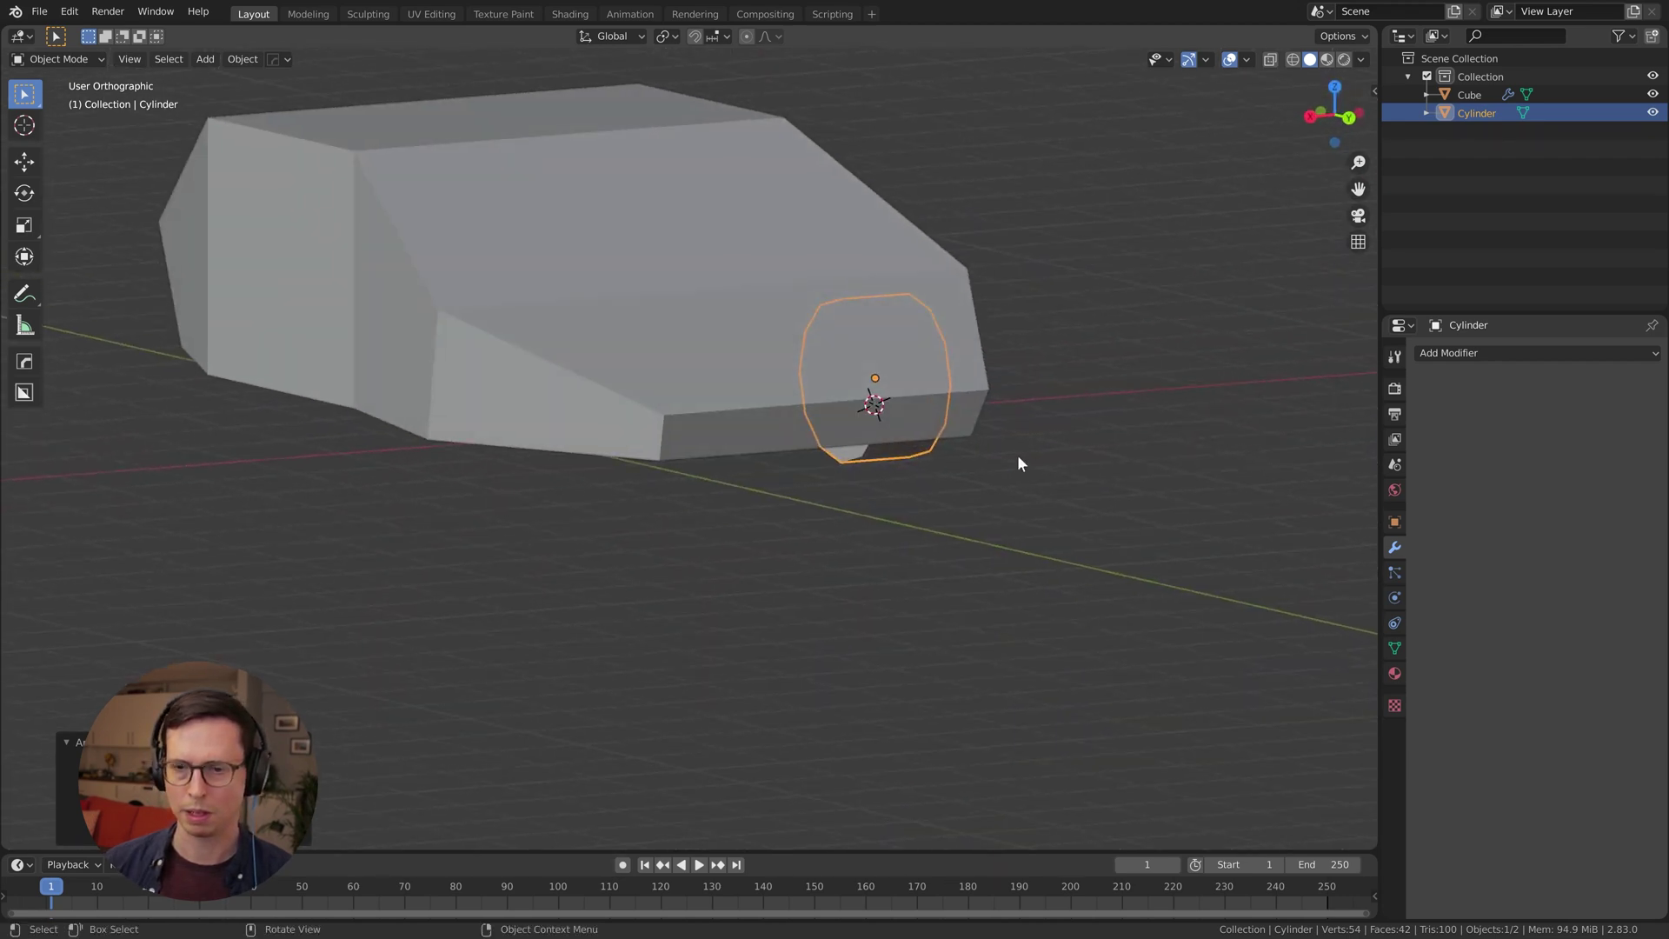
Duplicate the front wheel and place the copy under the car's rear section on the same side
{"action": "middle_click_drag", "start_coordinate": [1018, 456], "coordinate": [819, 139]}
{"action": "middle_click_drag", "start_coordinate": [826, 204], "coordinate": [670, 310], "text": "shift"}
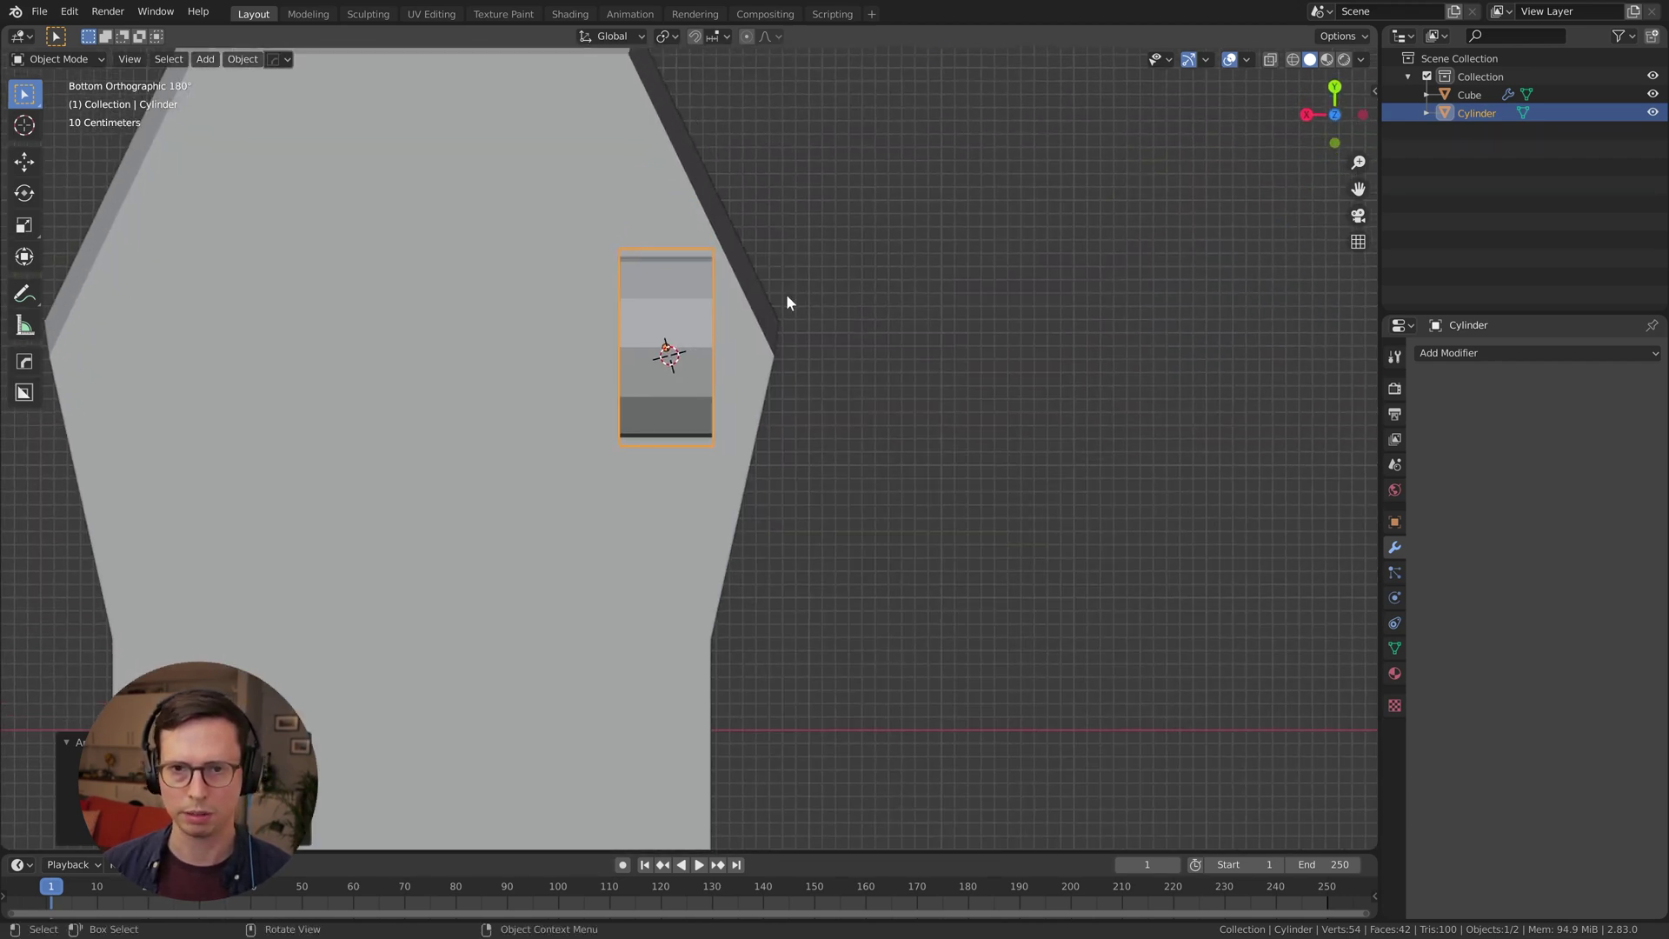
{"action": "middle_click_drag", "start_coordinate": [786, 293], "coordinate": [727, 235], "text": "alt"}
{"action": "scroll", "coordinate": [727, 235], "scroll_direction": "down", "scroll_amount": 3}
{"action": "key", "text": "shift+d"}
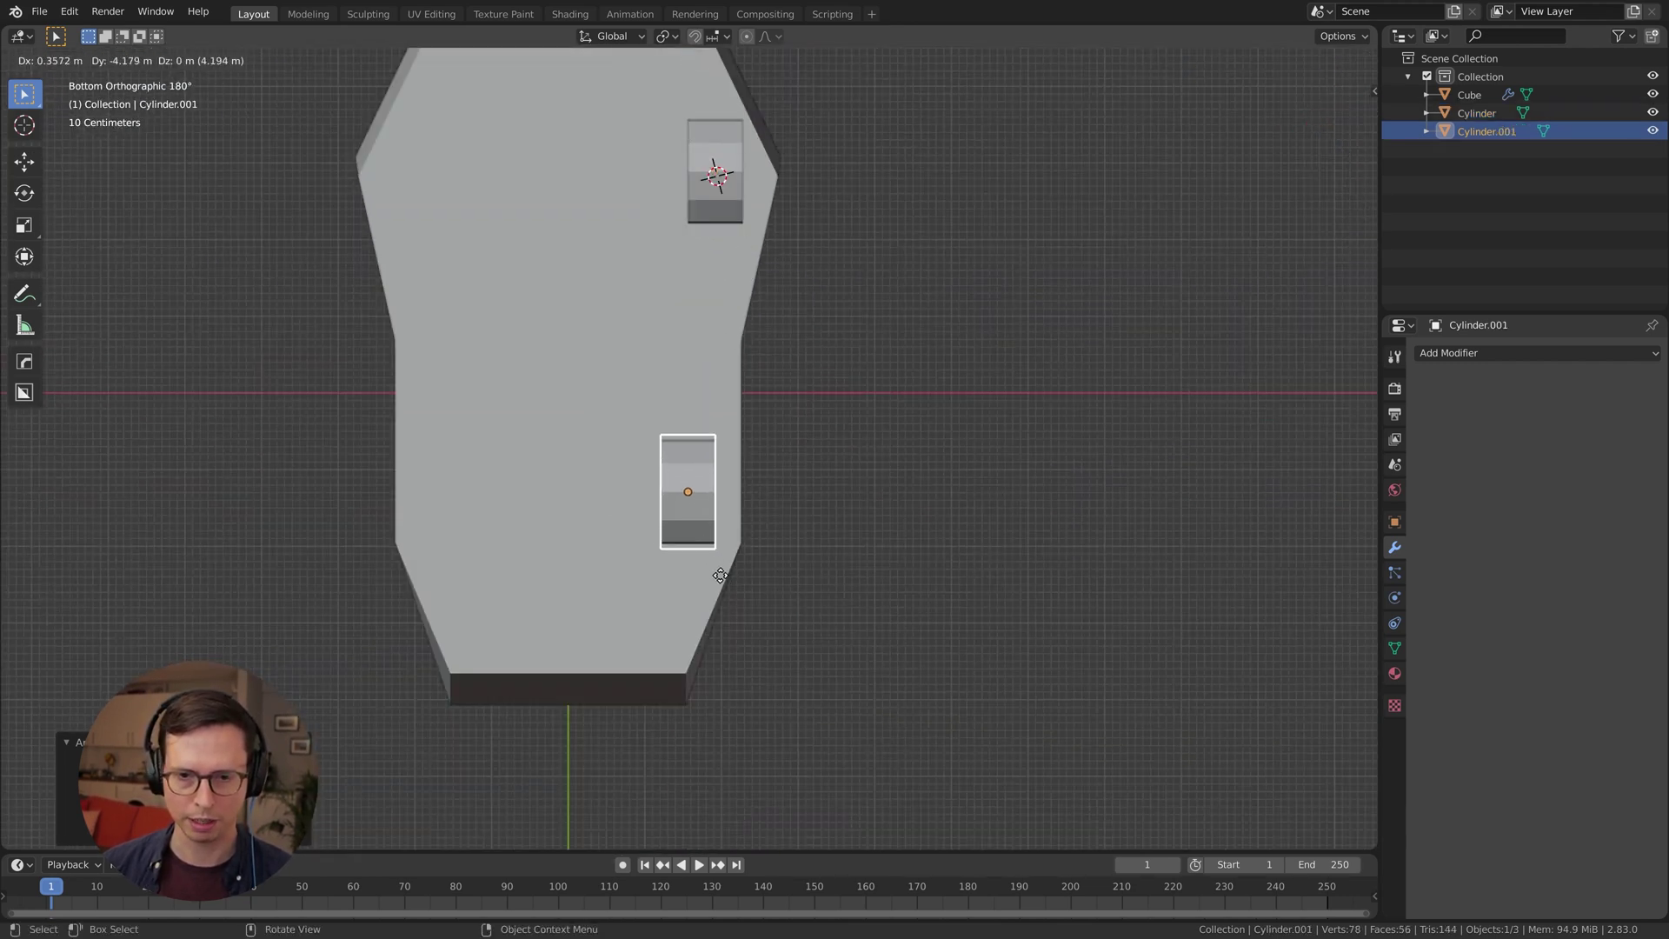
{"action": "left_click", "coordinate": [717, 610]}
{"action": "middle_click_drag", "start_coordinate": [717, 610], "coordinate": [551, 603]}
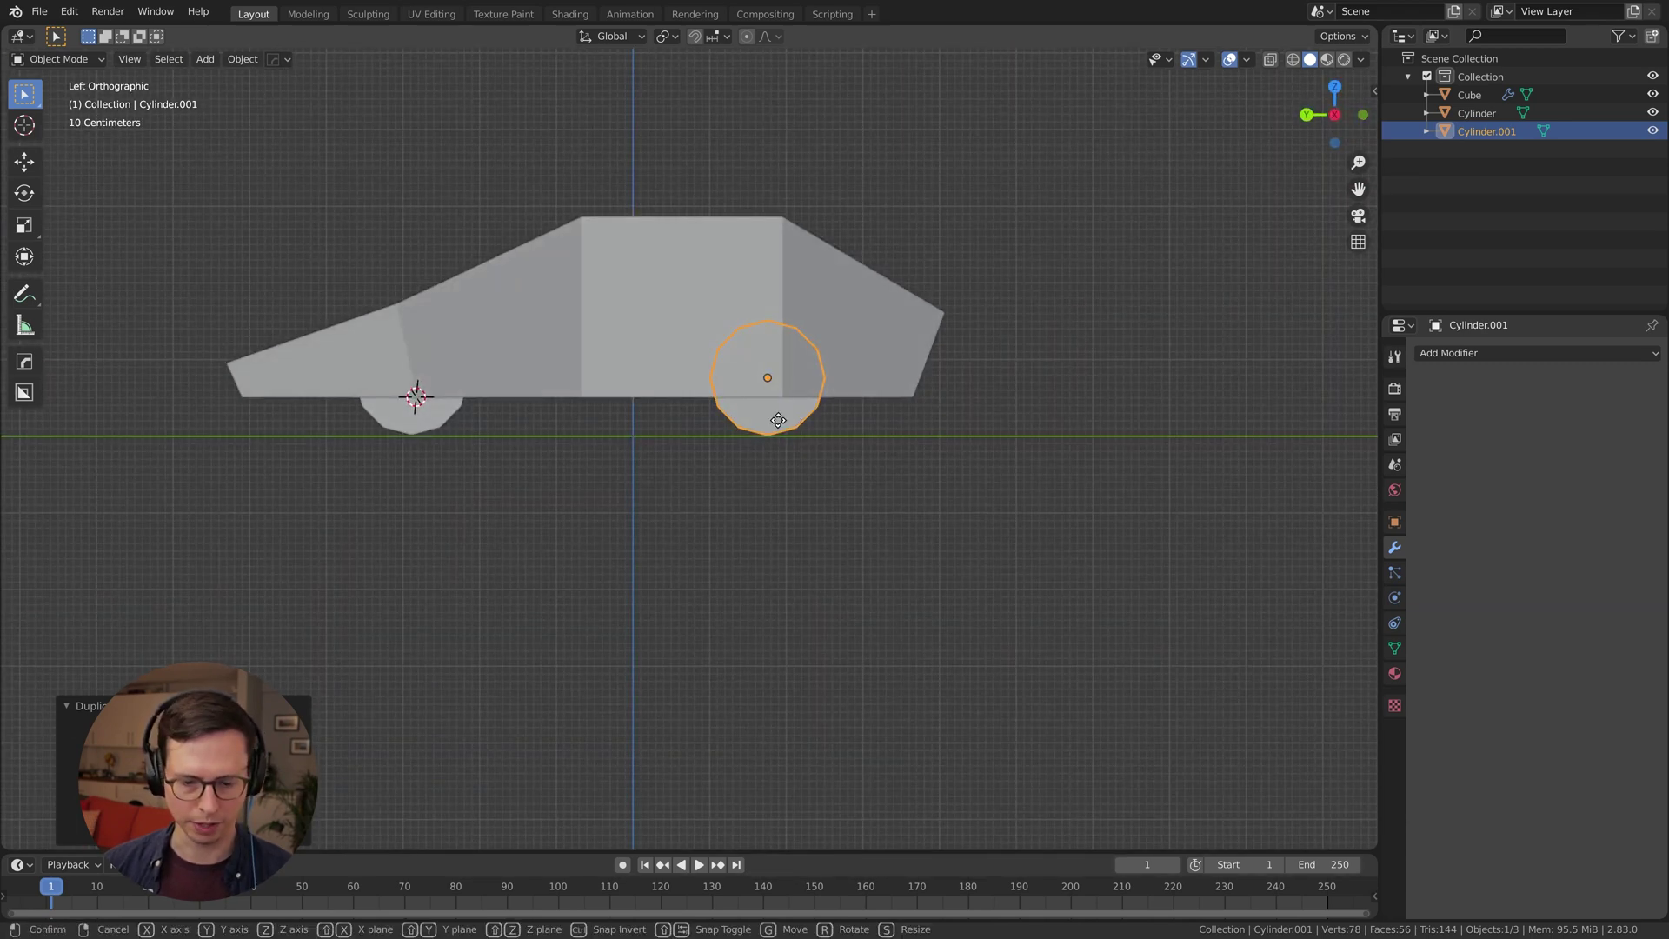
Move the rear wheel about 0.51 m toward the back of the car and about 0.06 m down
{"action": "key", "text": "g"}
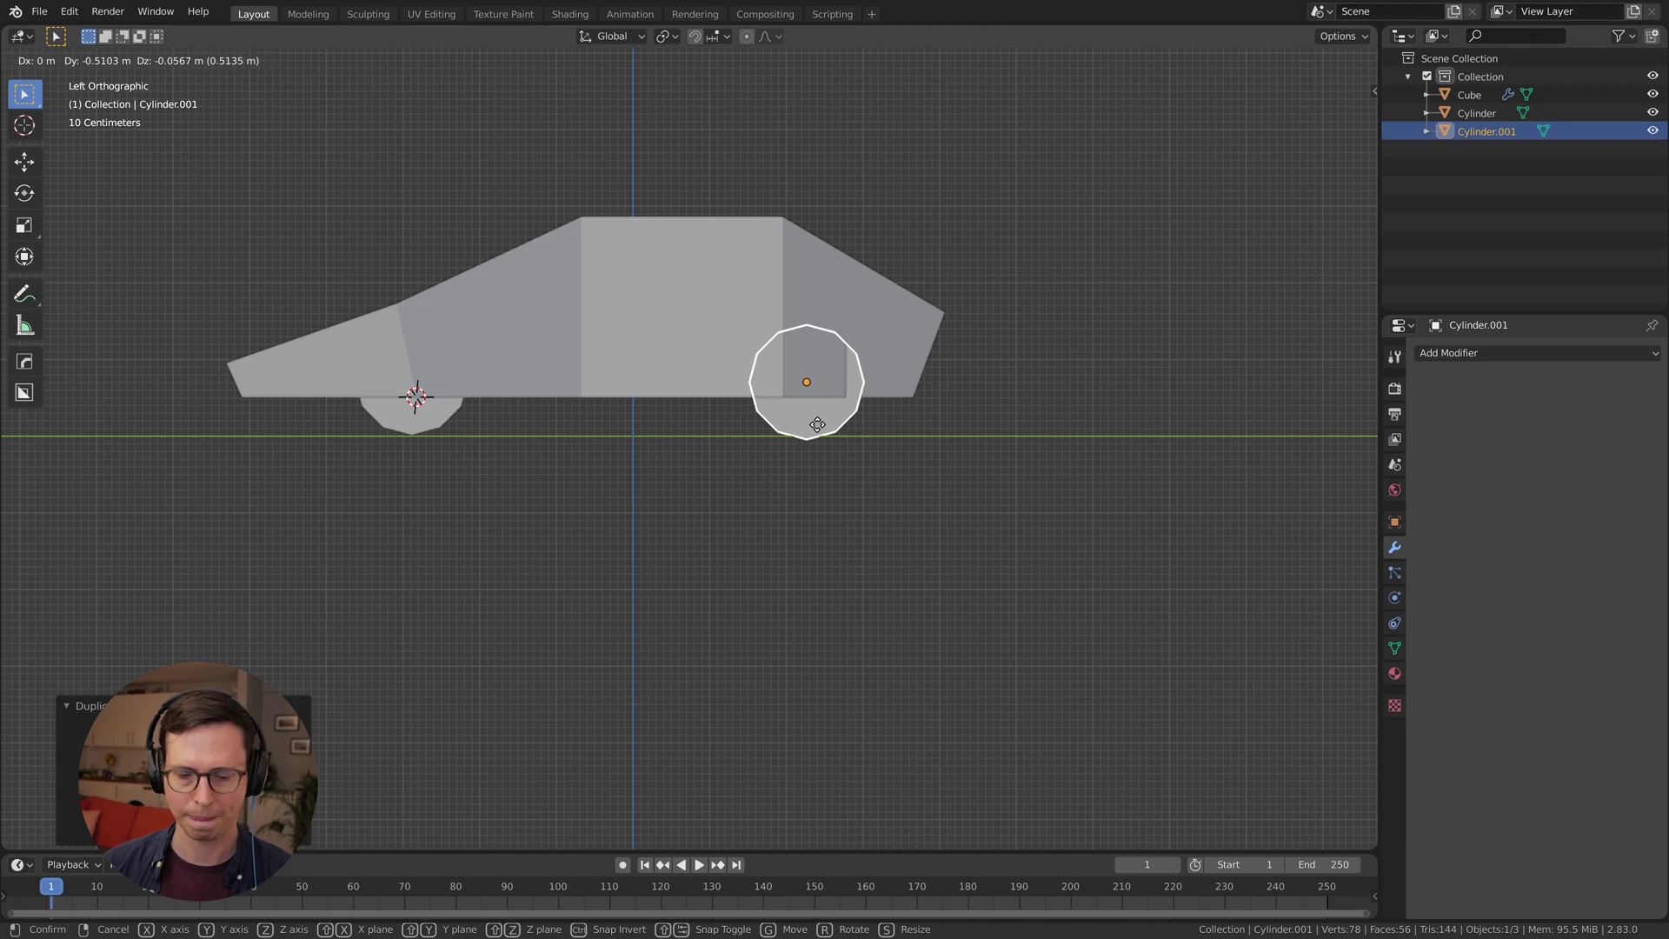
{"action": "left_click", "coordinate": [817, 425]}
{"action": "middle_click_drag", "start_coordinate": [820, 429], "coordinate": [776, 300]}
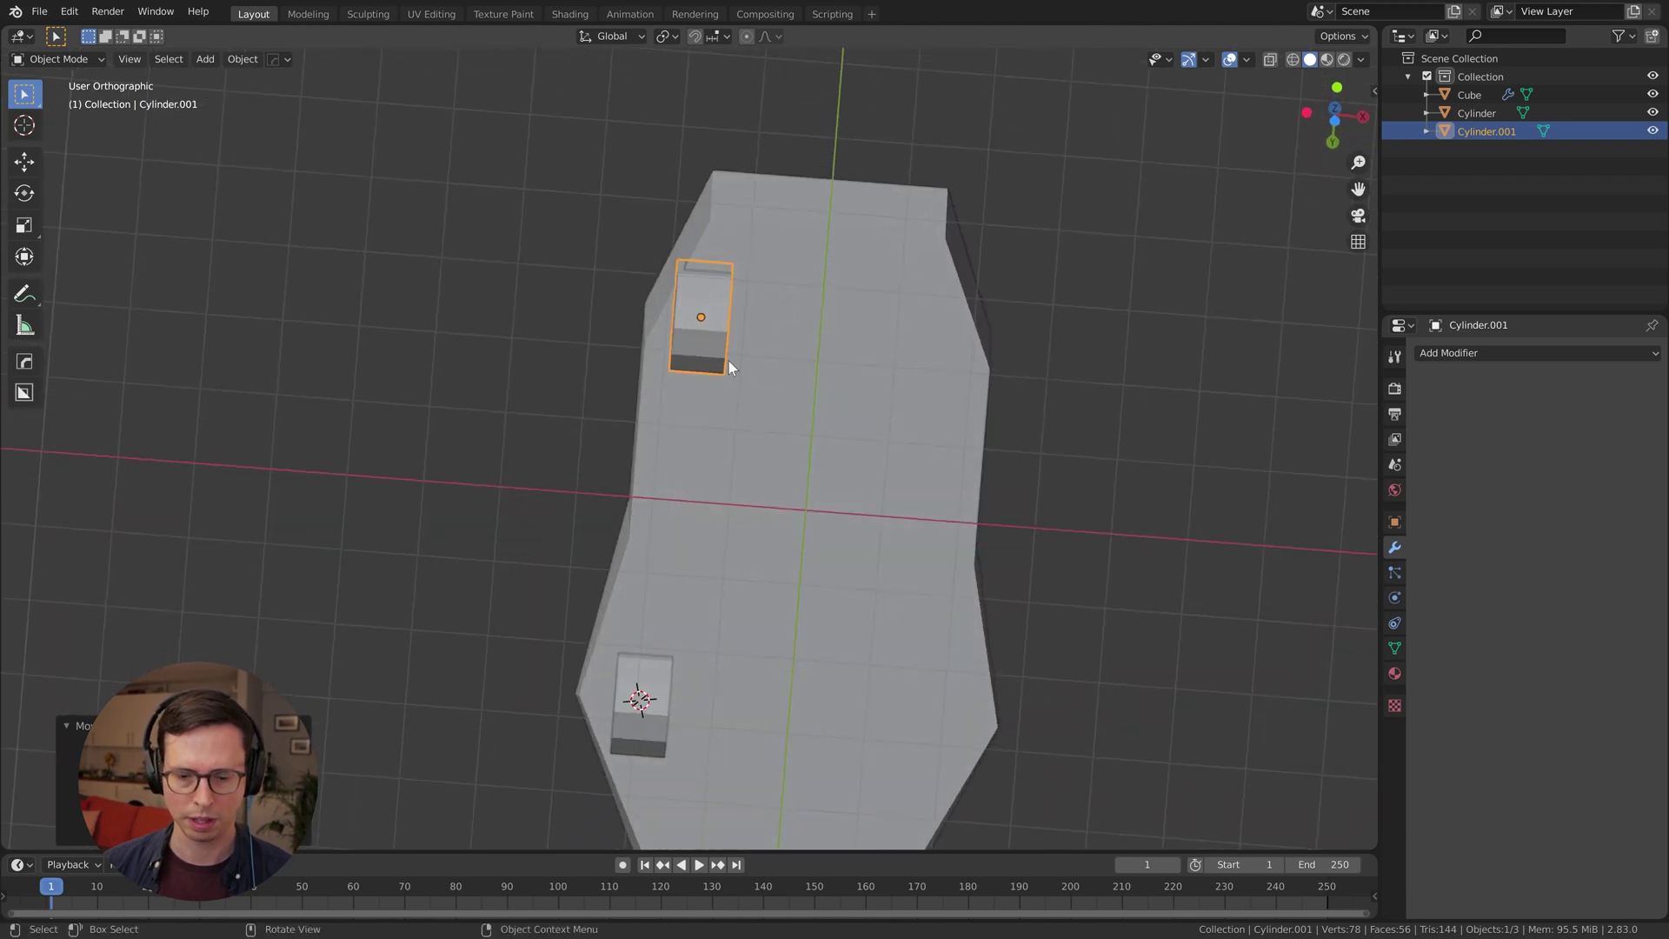
{"action": "key", "text": "g"}
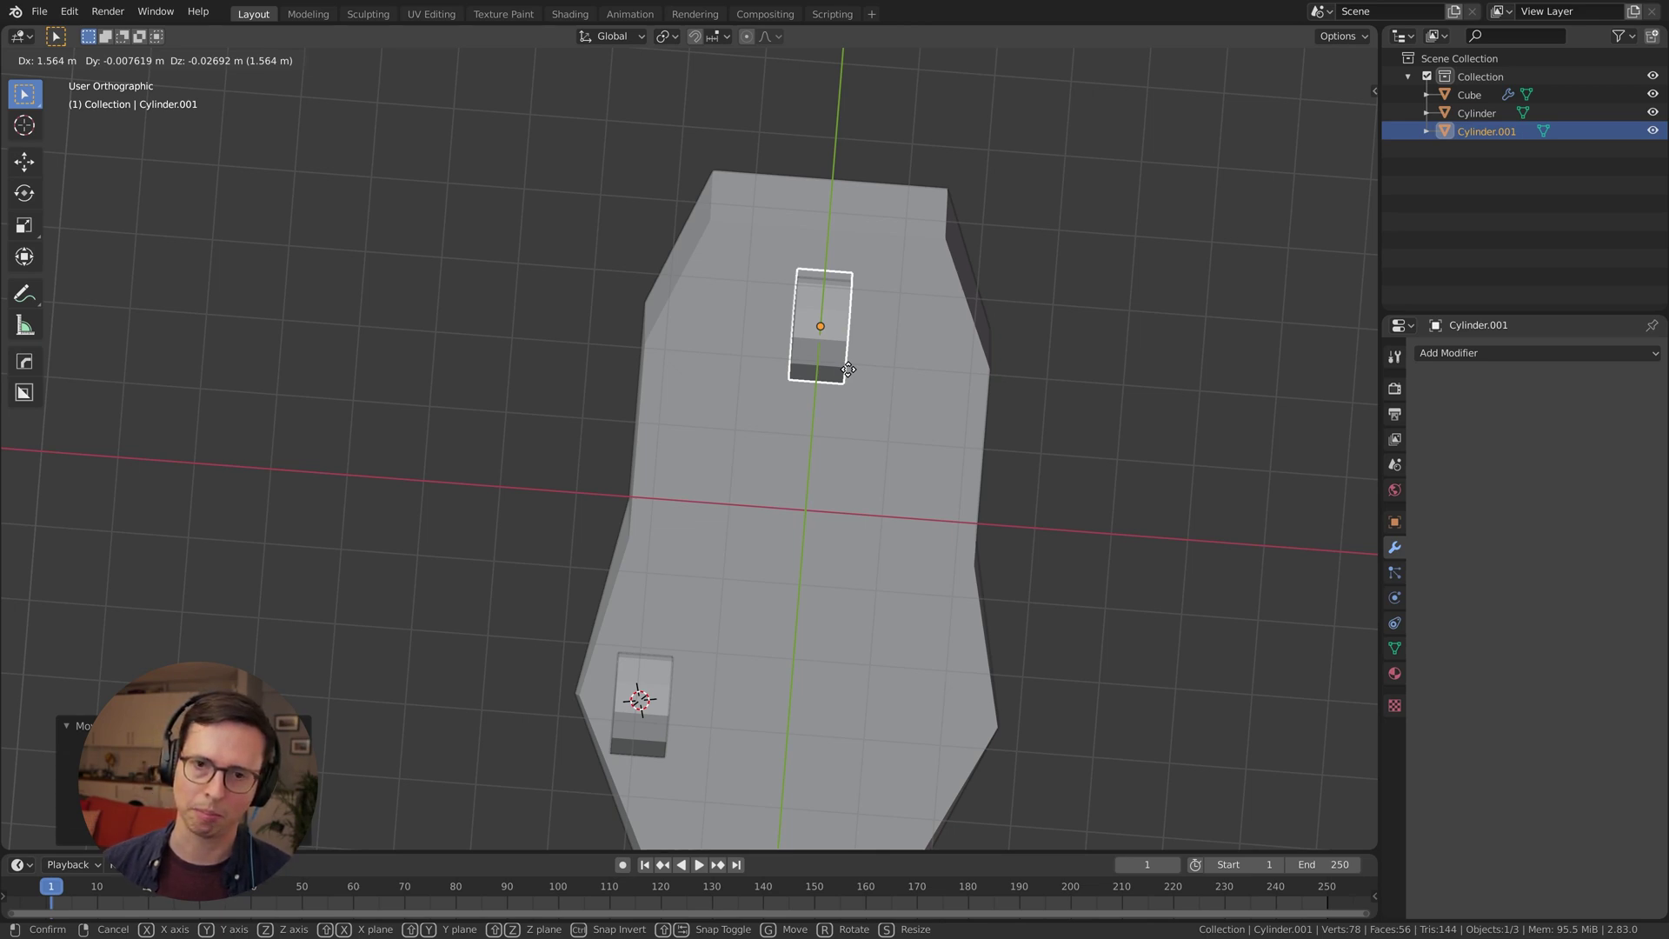
{"action": "right_click", "coordinate": [849, 369]}
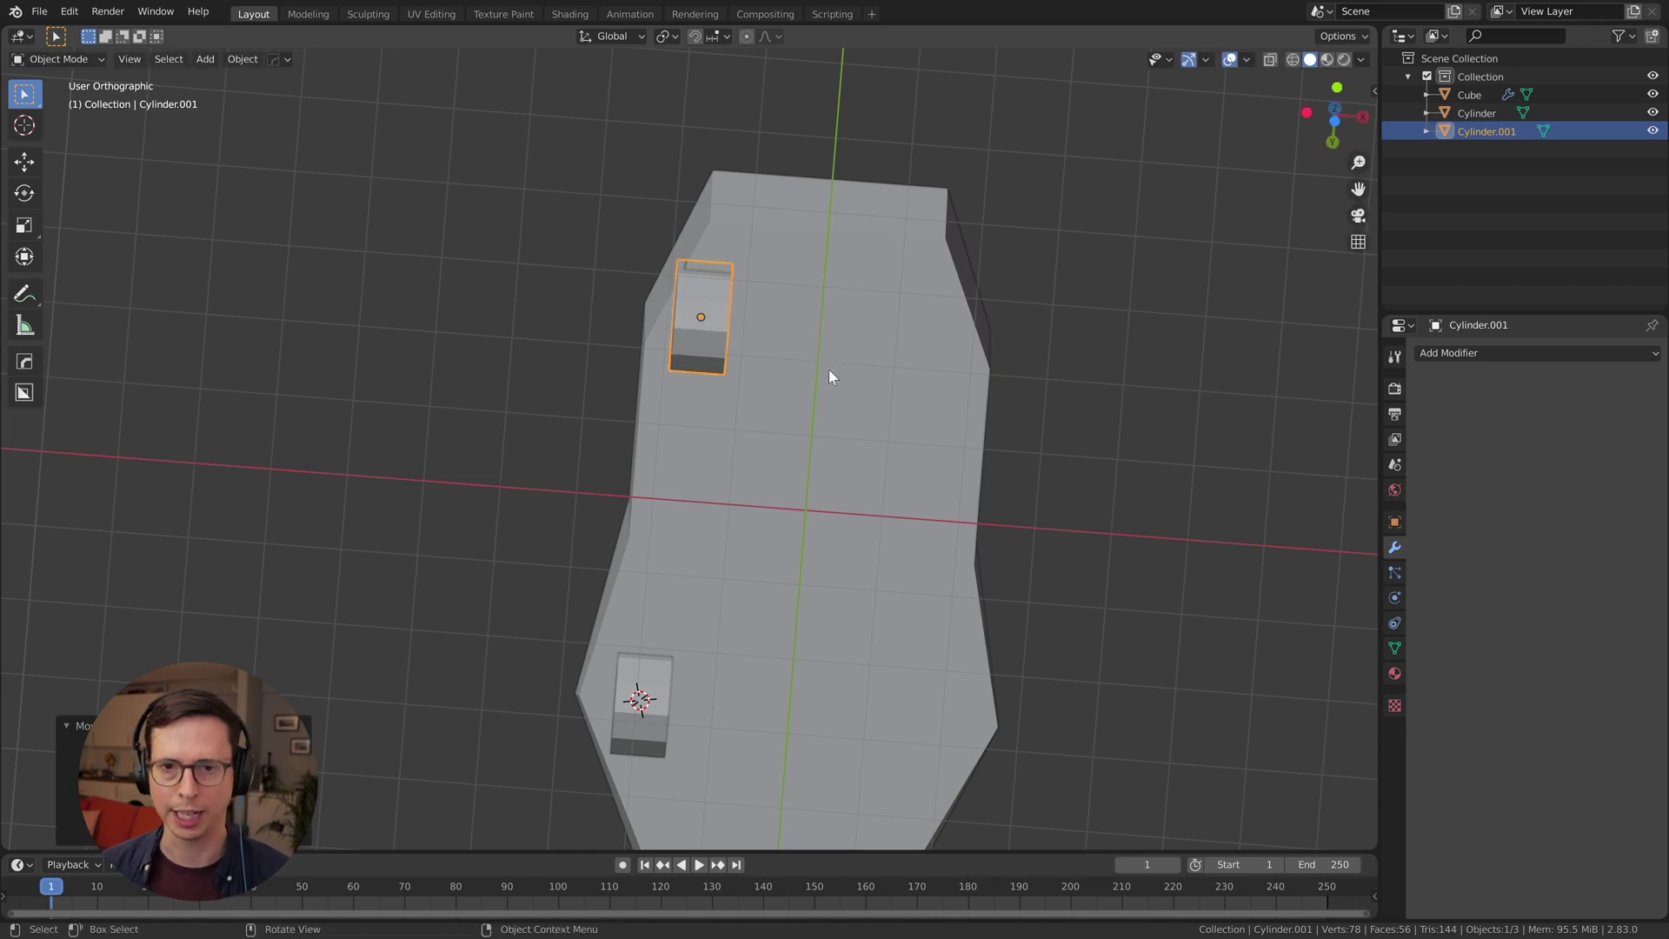
{"action": "key", "text": "ctrl+KP_7"}
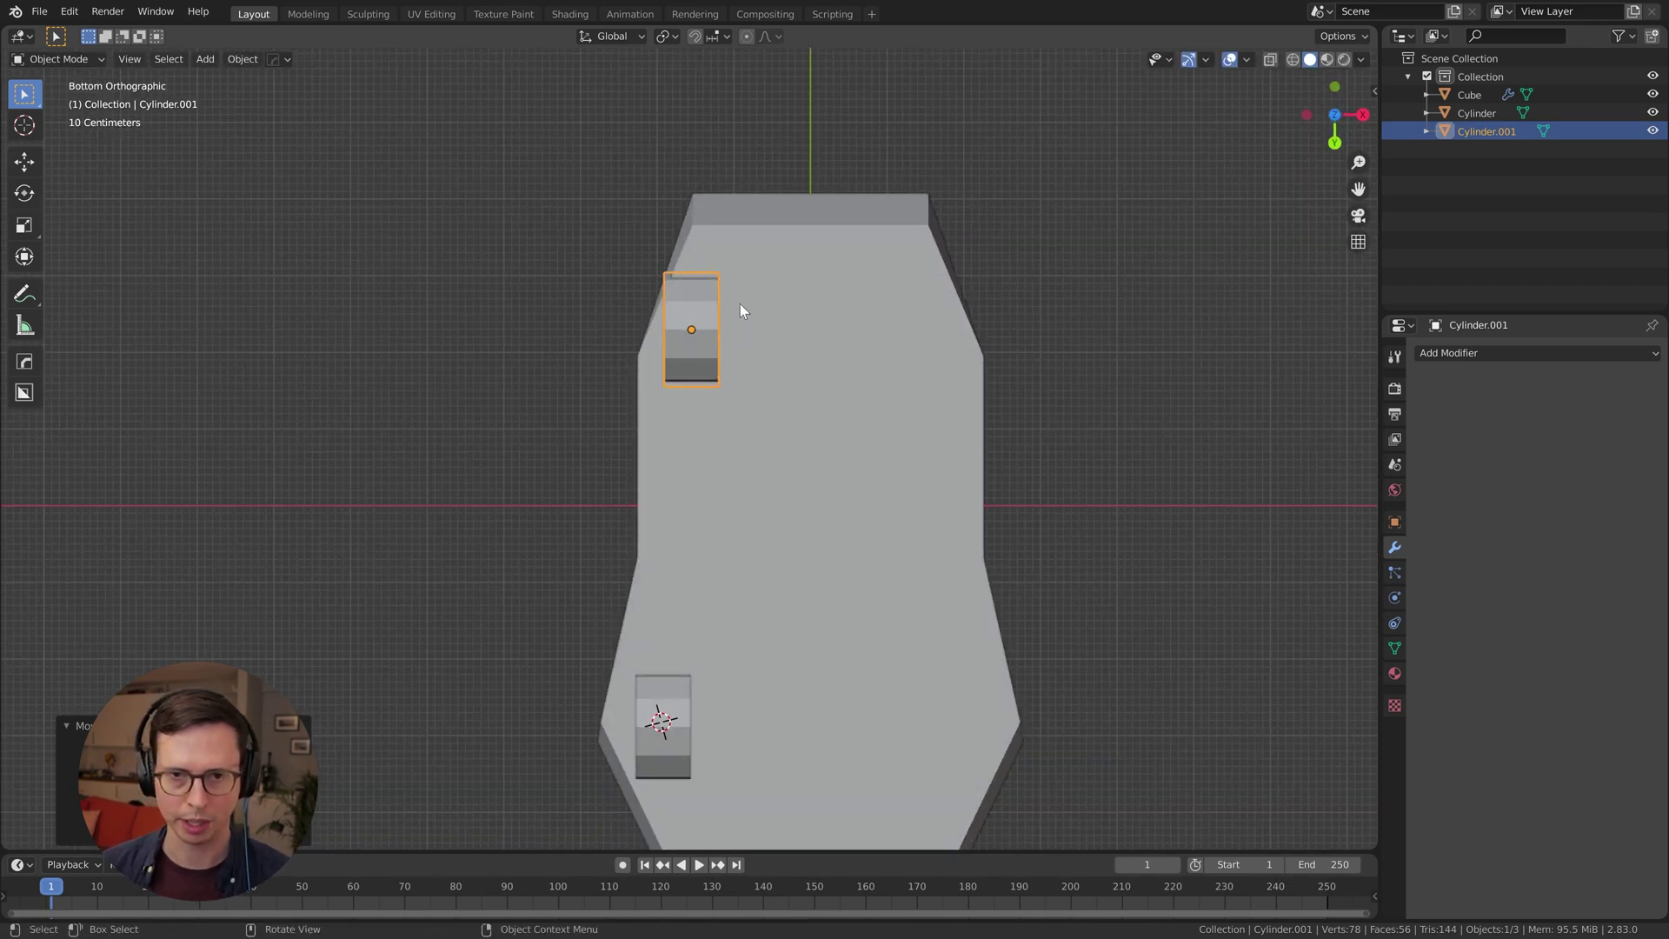
{"action": "middle_click_drag", "start_coordinate": [739, 306], "coordinate": [765, 339]}
{"action": "key", "text": "Tab"}
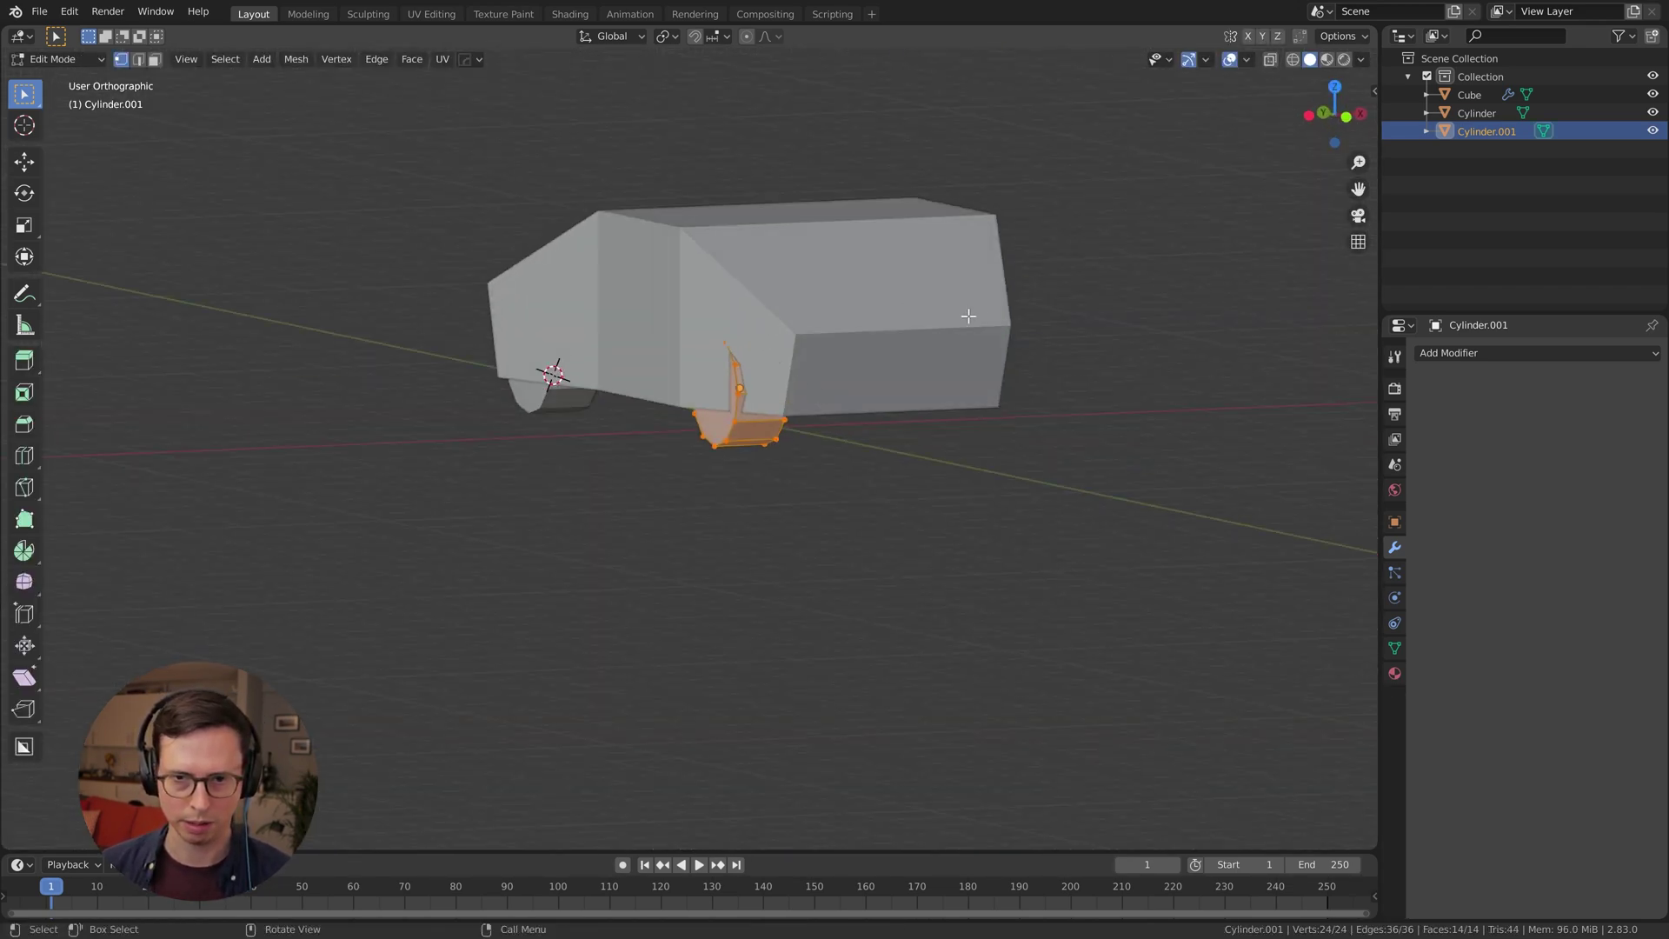
{"action": "key", "text": "Tab"}
Add one centred crosswise loop cut through the body's rear section, between the roof's back edge and the tail
{"action": "middle_click_drag", "start_coordinate": [968, 316], "coordinate": [879, 396]}
{"action": "left_click", "coordinate": [756, 384]}
{"action": "key", "text": "Tab"}
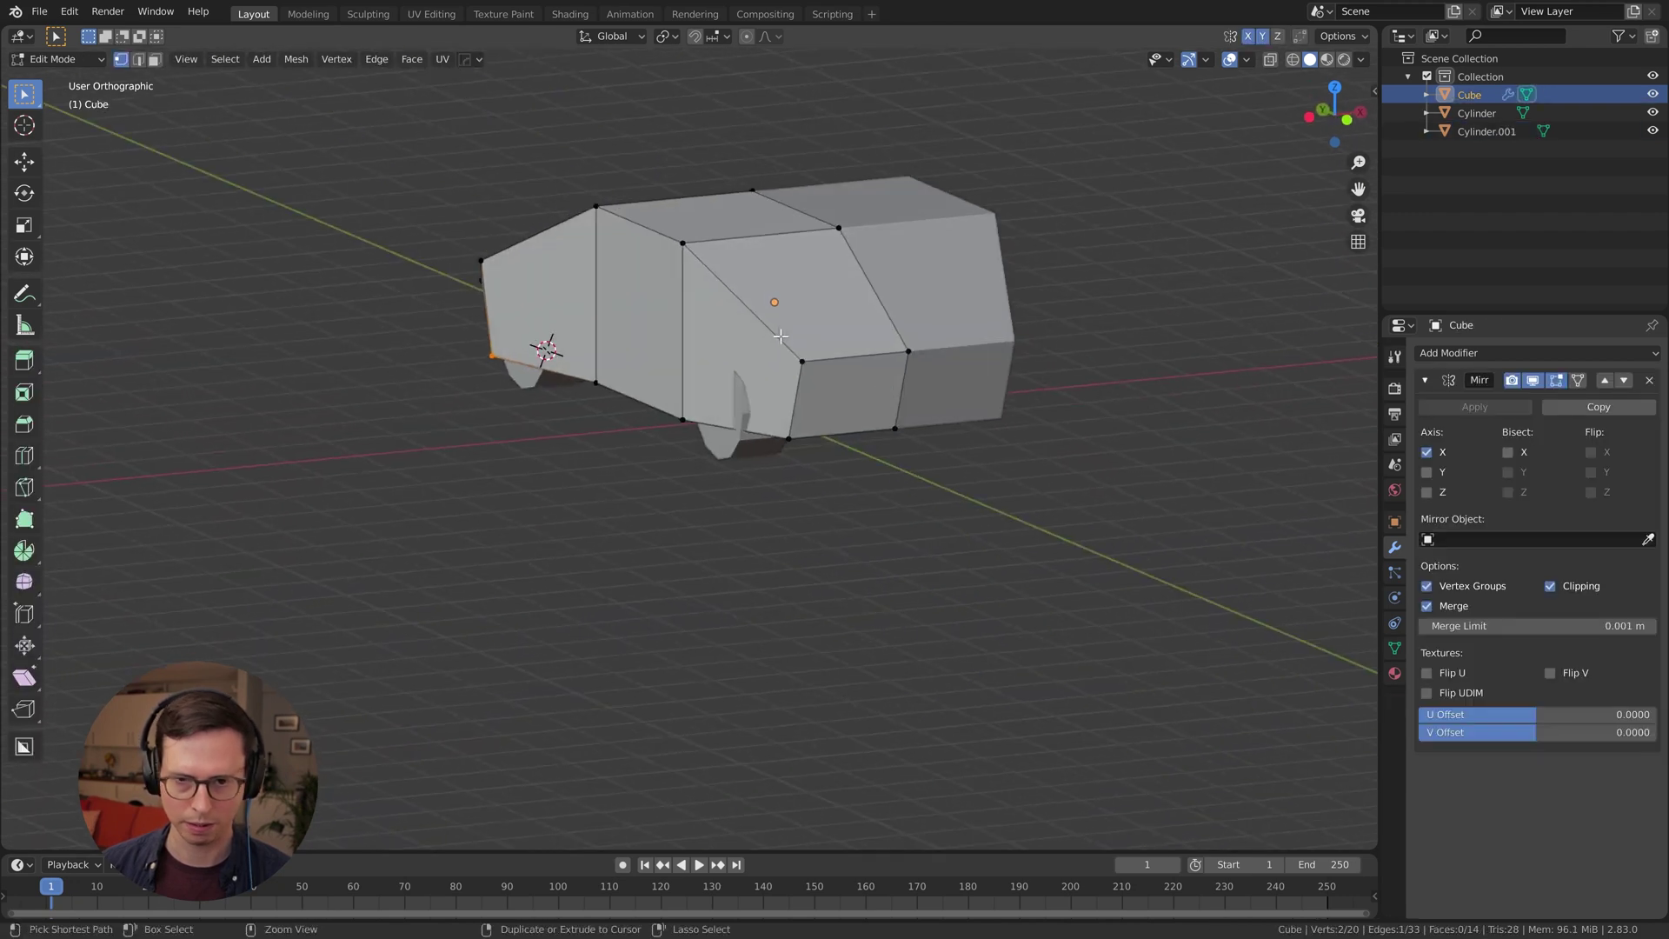
{"action": "key", "text": "ctrl+r"}
{"action": "left_click", "coordinate": [746, 334]}
{"action": "right_click", "coordinate": [741, 331]}
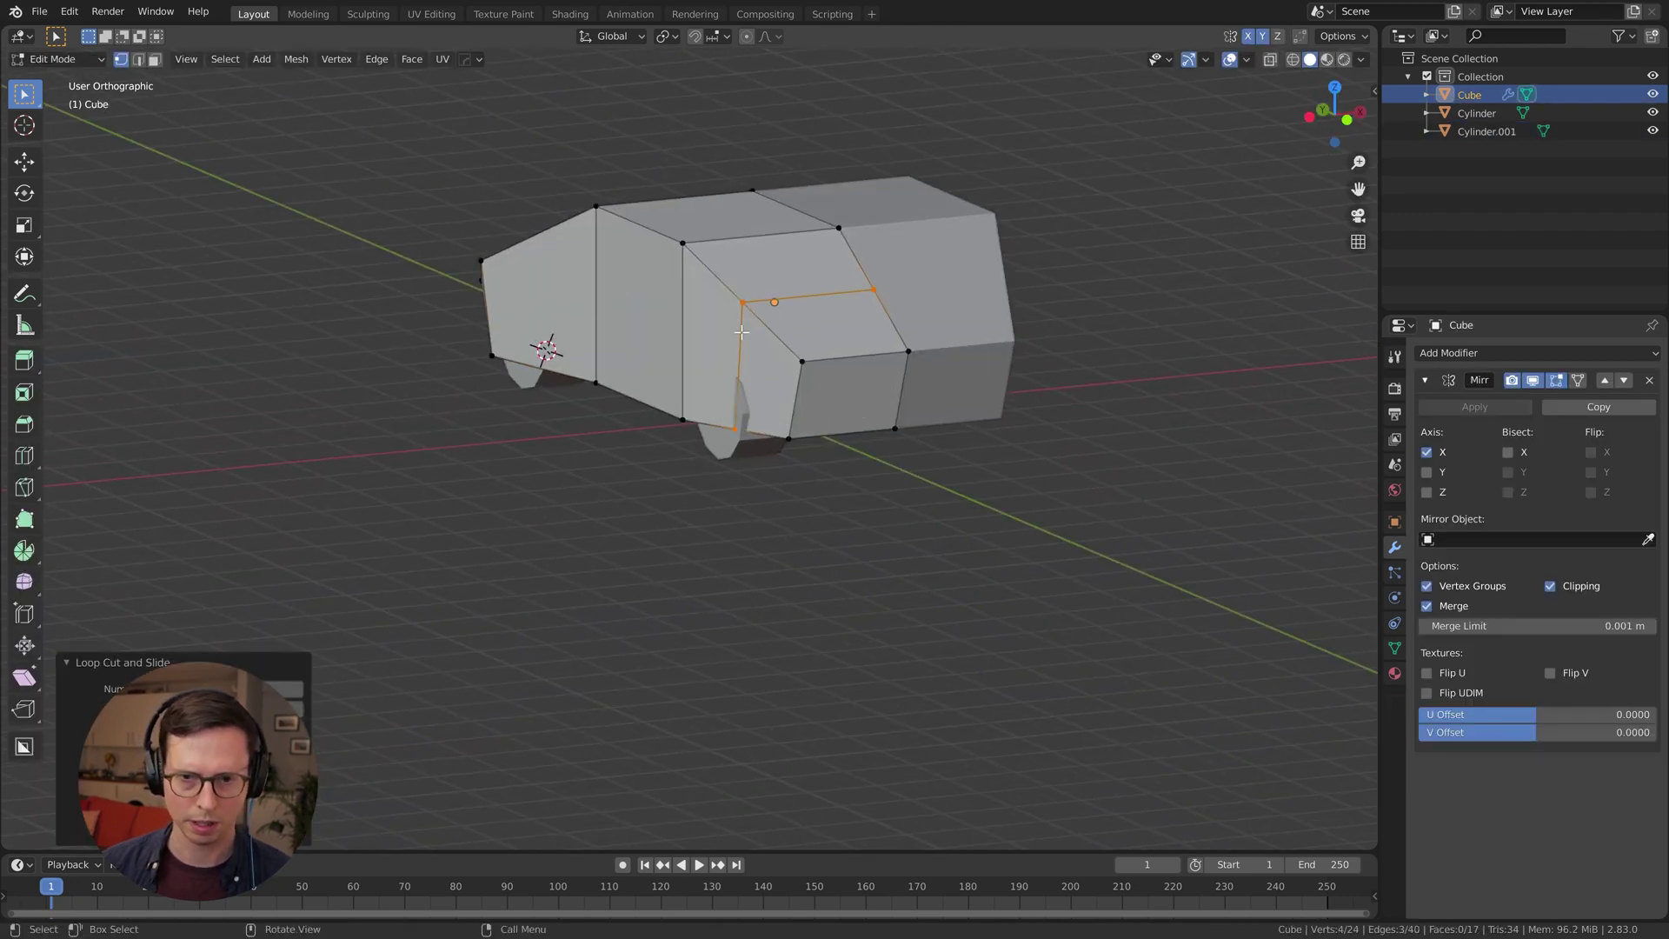
Move the side edge of the rear loop cut about 0.15 m outward along the X axis above the rear wheel
{"action": "left_click", "coordinate": [740, 331]}
{"action": "key", "text": "g"}
{"action": "key", "text": "y"}
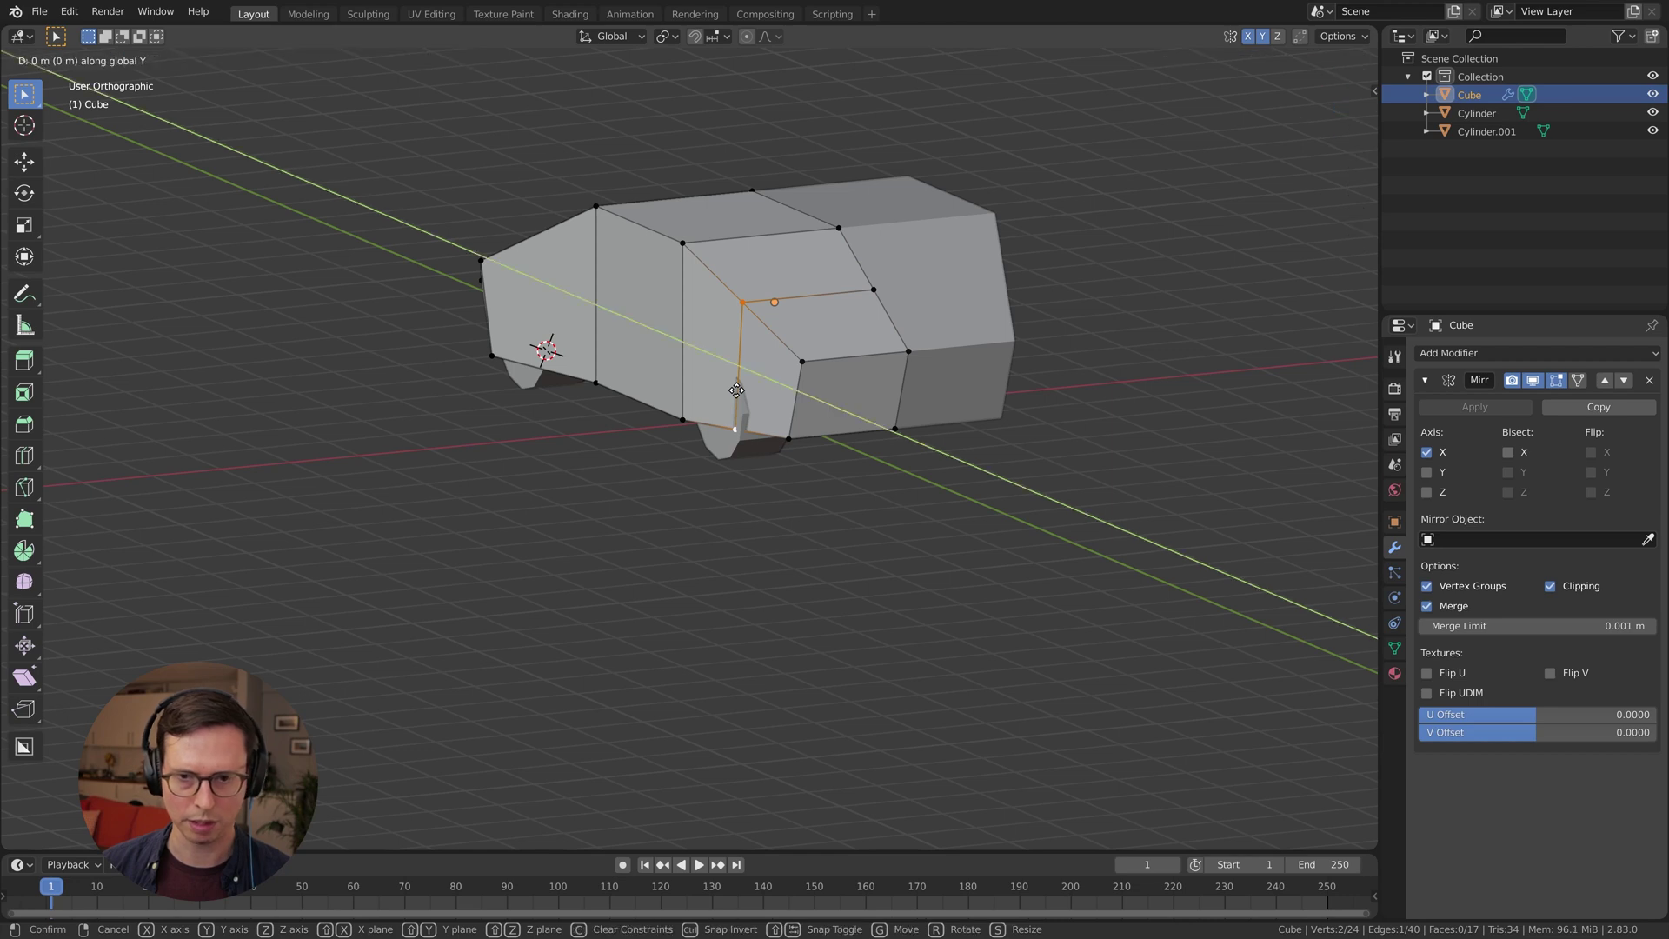
{"action": "key", "text": "x"}
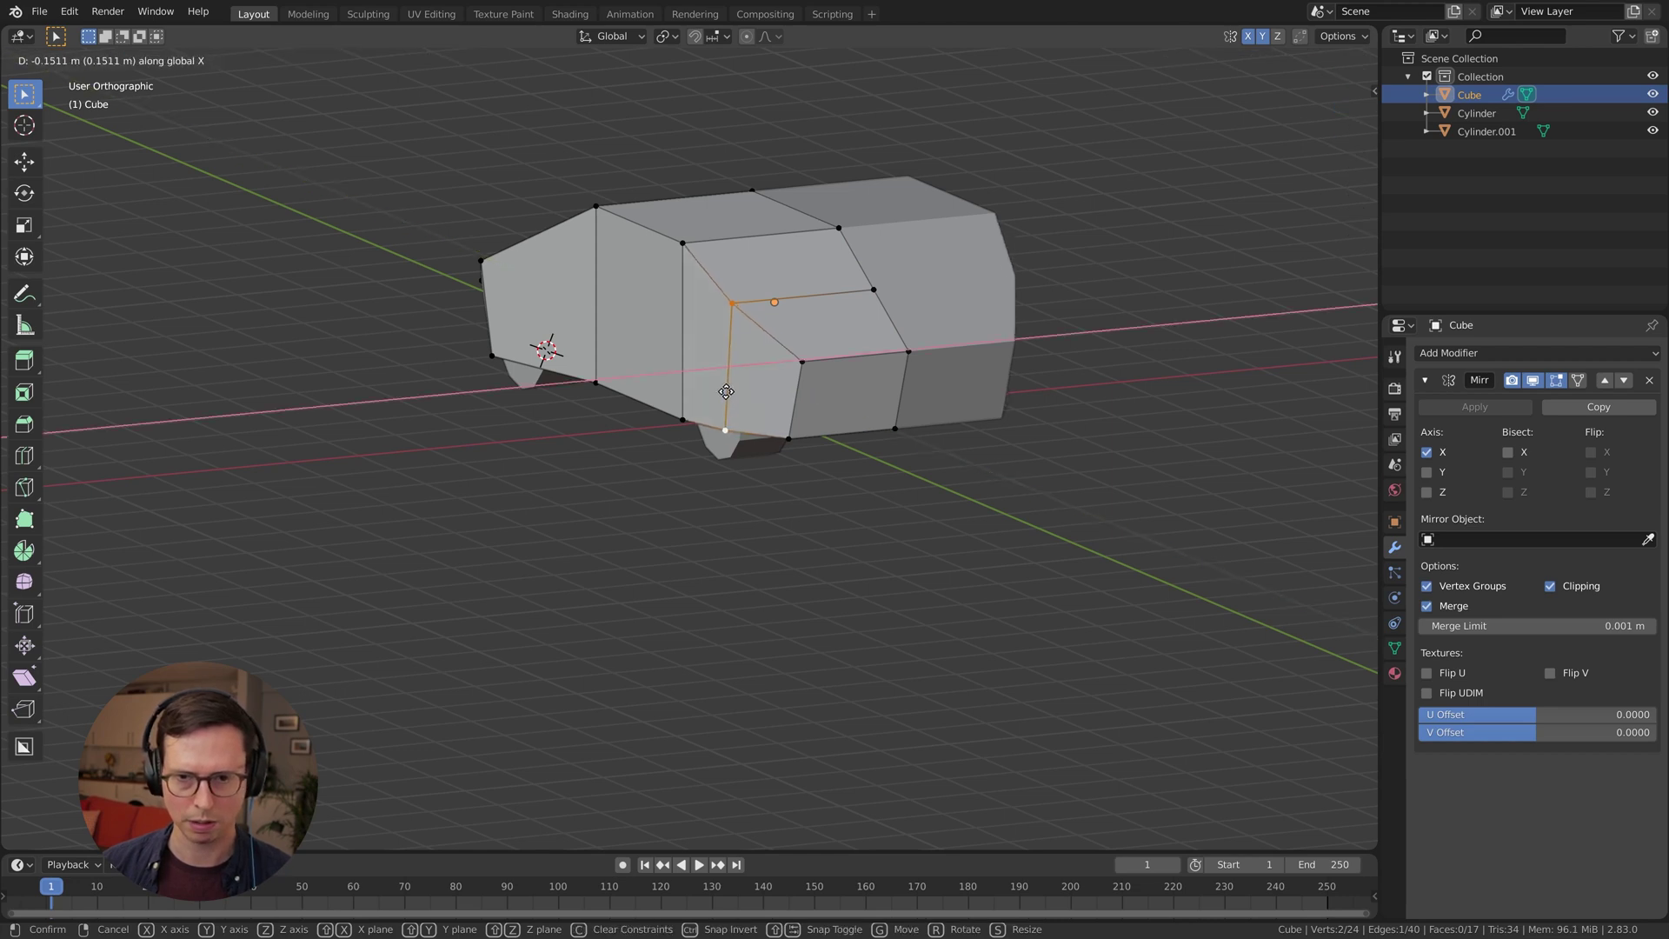
{"action": "left_click", "coordinate": [726, 391]}
Move the two outer roof vertices inward along the X axis to narrow the roof
{"action": "middle_click_drag", "start_coordinate": [772, 424], "coordinate": [561, 385]}
{"action": "key", "text": "Tab"}
{"action": "key", "text": "KP_5"}
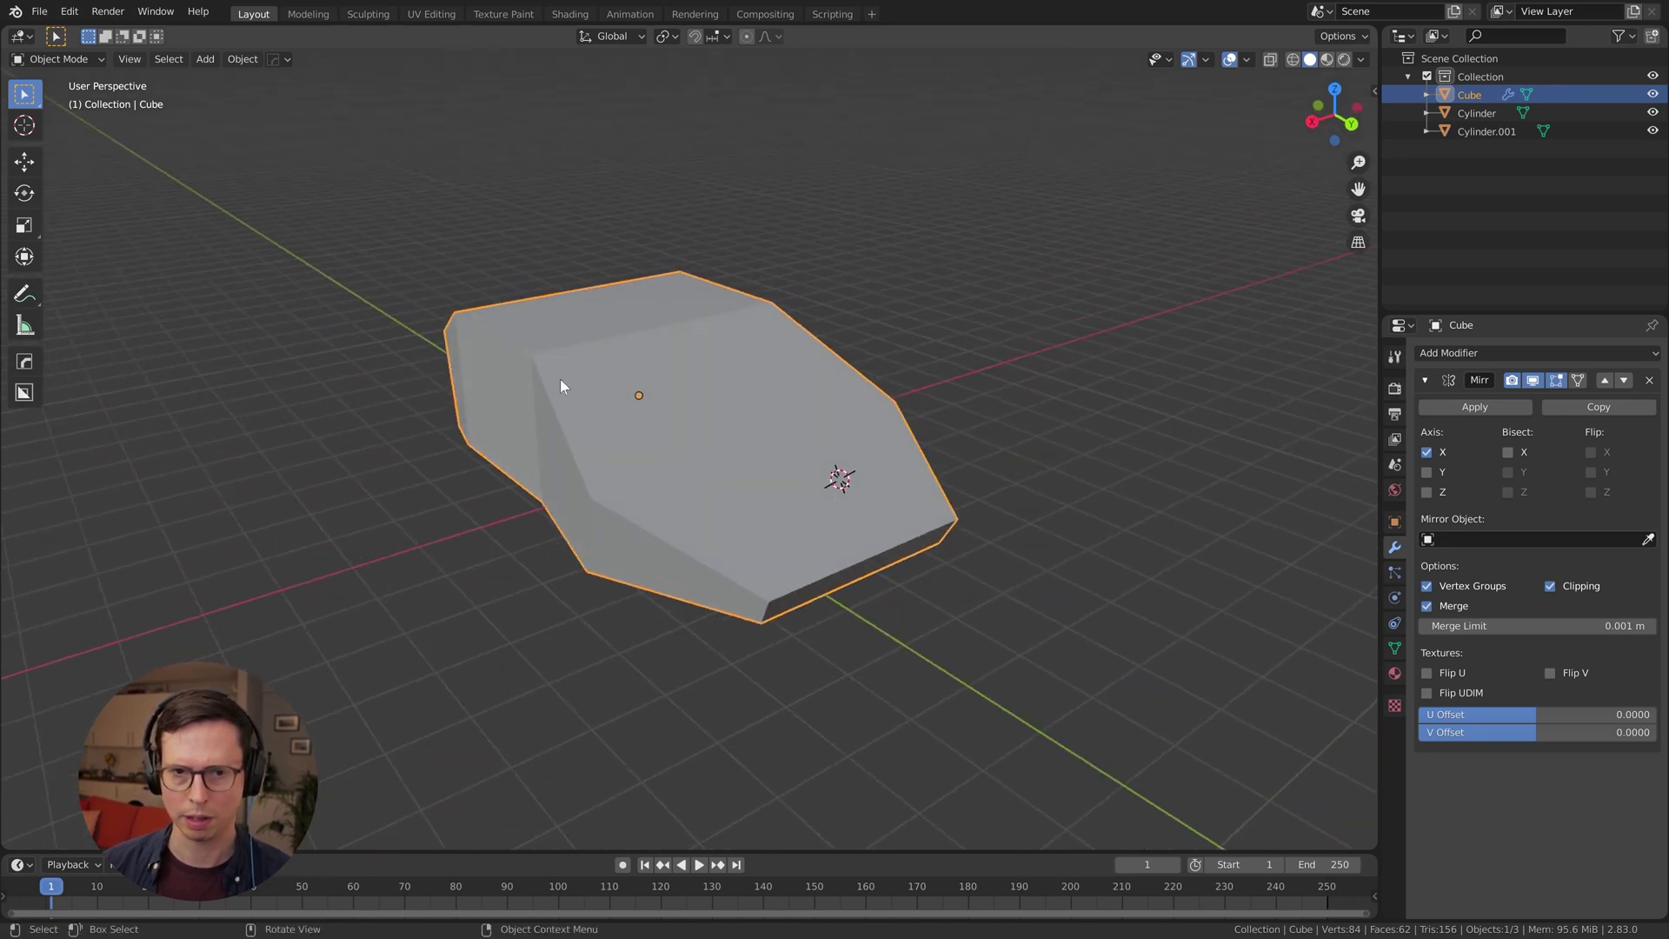
{"action": "key", "text": "Tab"}
{"action": "middle_click_drag", "start_coordinate": [771, 282], "coordinate": [676, 298]}
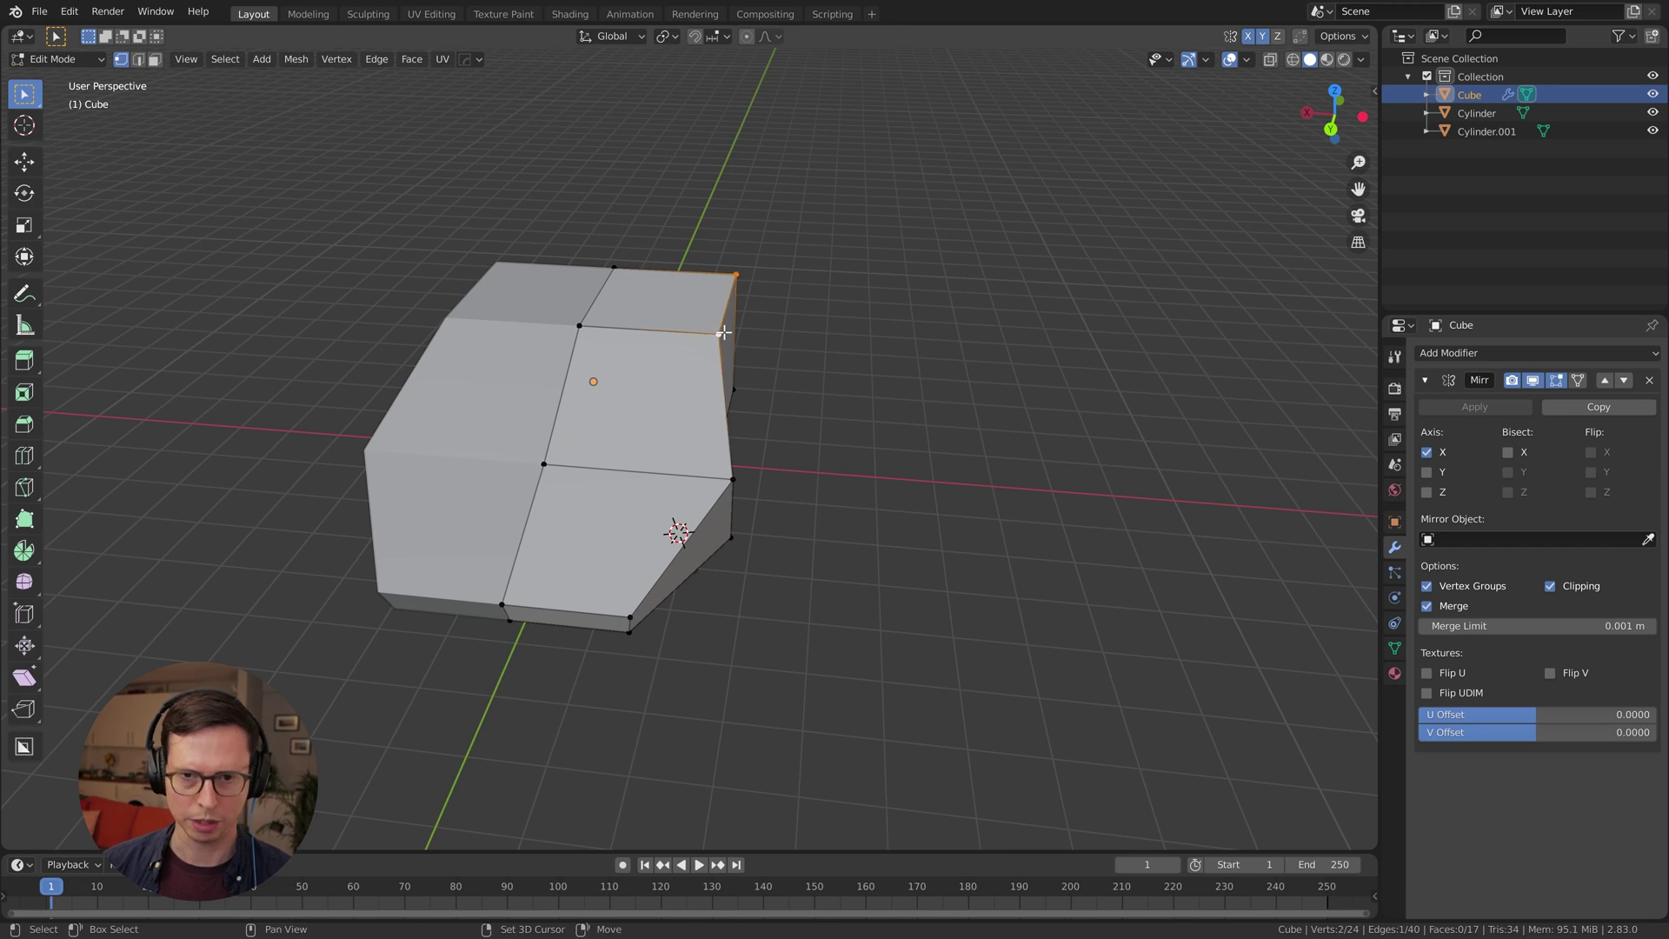
{"action": "key", "text": "g"}
{"action": "key", "text": "y"}
{"action": "key", "text": "x"}
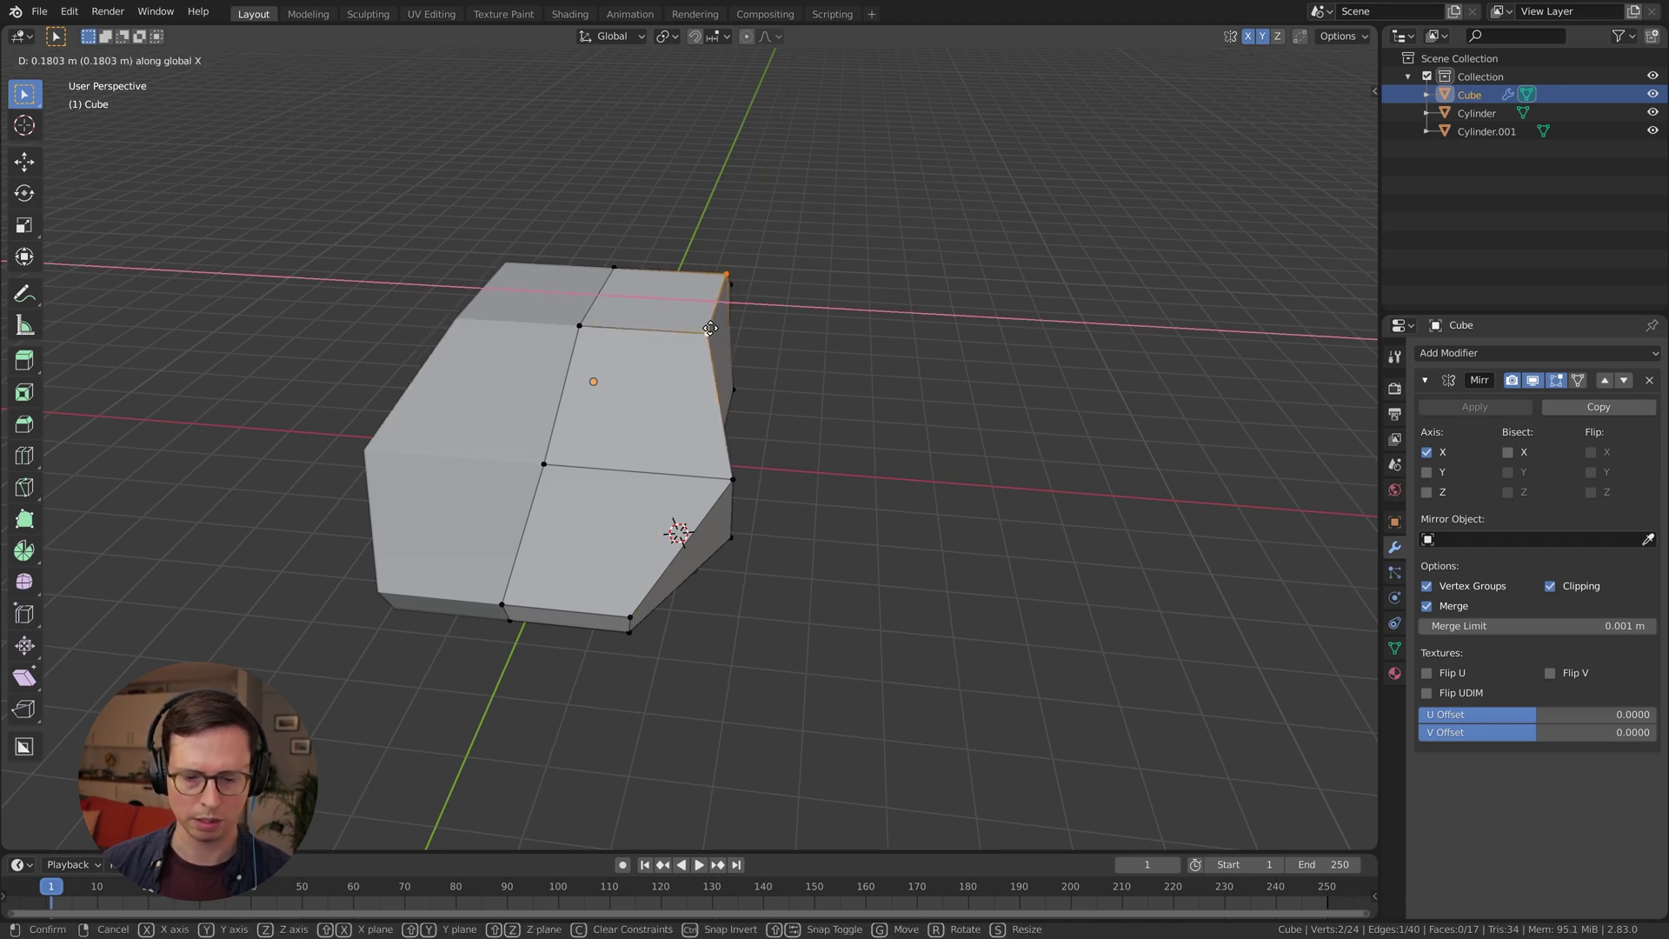
{"action": "left_click", "coordinate": [676, 320]}
Try adding a centred loop cut along the side of the body, and undo it
{"action": "middle_click_drag", "start_coordinate": [675, 319], "coordinate": [741, 372]}
{"action": "key", "text": "ctrl+r"}
{"action": "left_click", "coordinate": [622, 373]}
{"action": "right_click", "coordinate": [622, 373]}
{"action": "key", "text": "ctrl+z"}
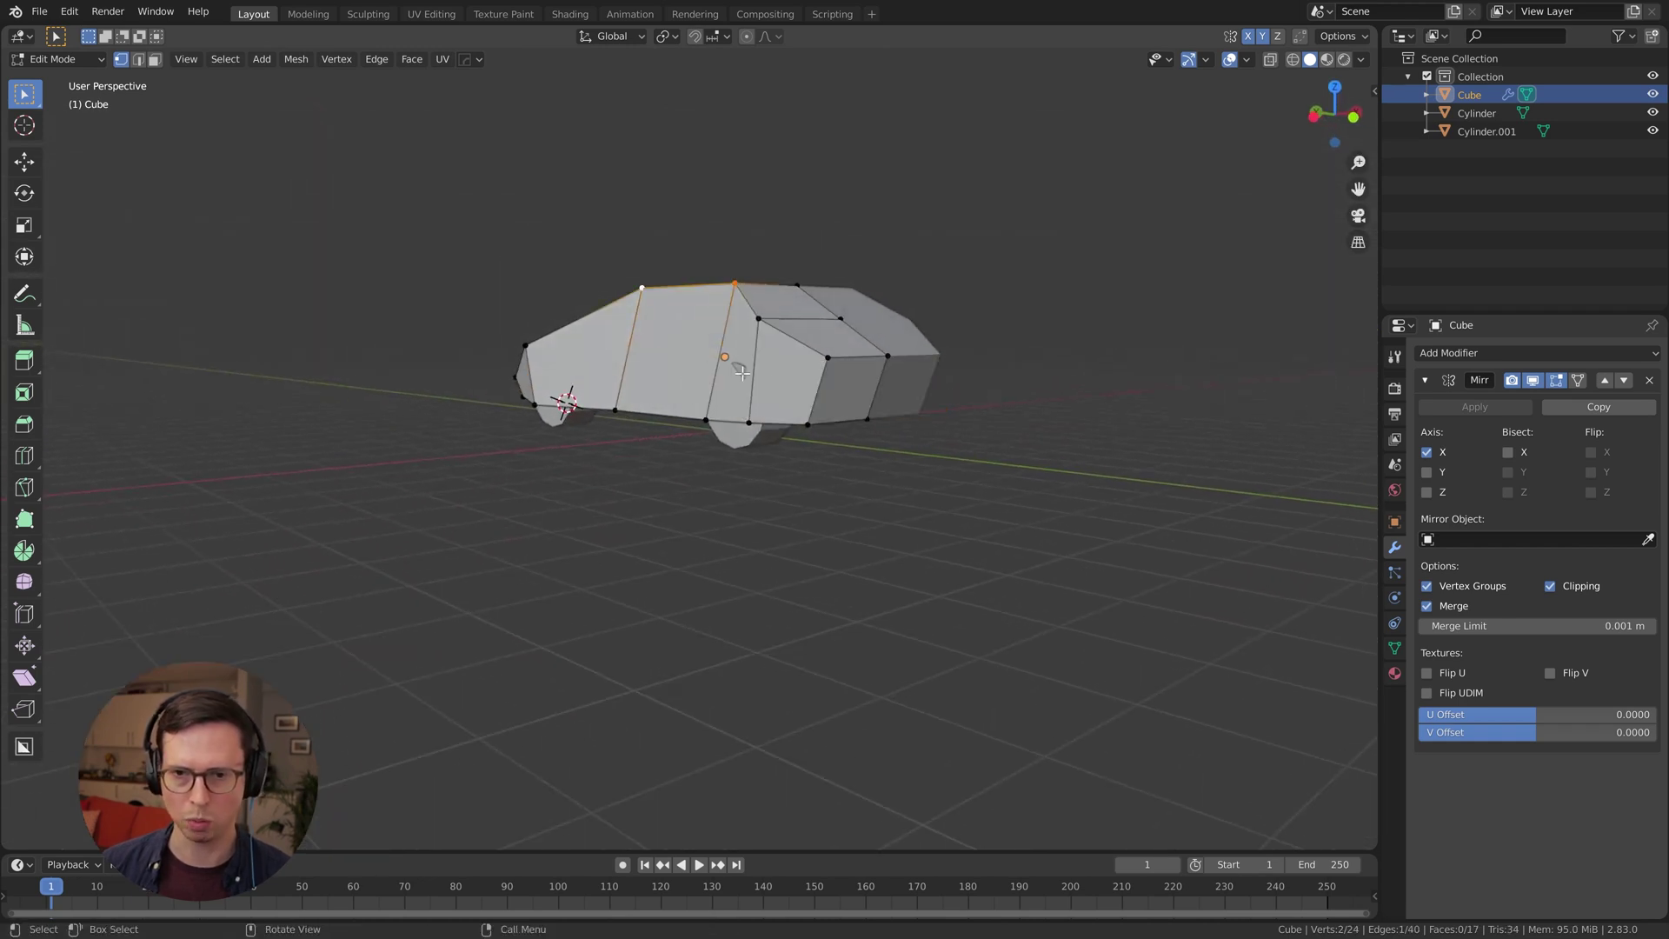
{"action": "key", "text": "alt"}
{"action": "key", "text": "v"}
{"action": "right_click", "coordinate": [761, 374]}
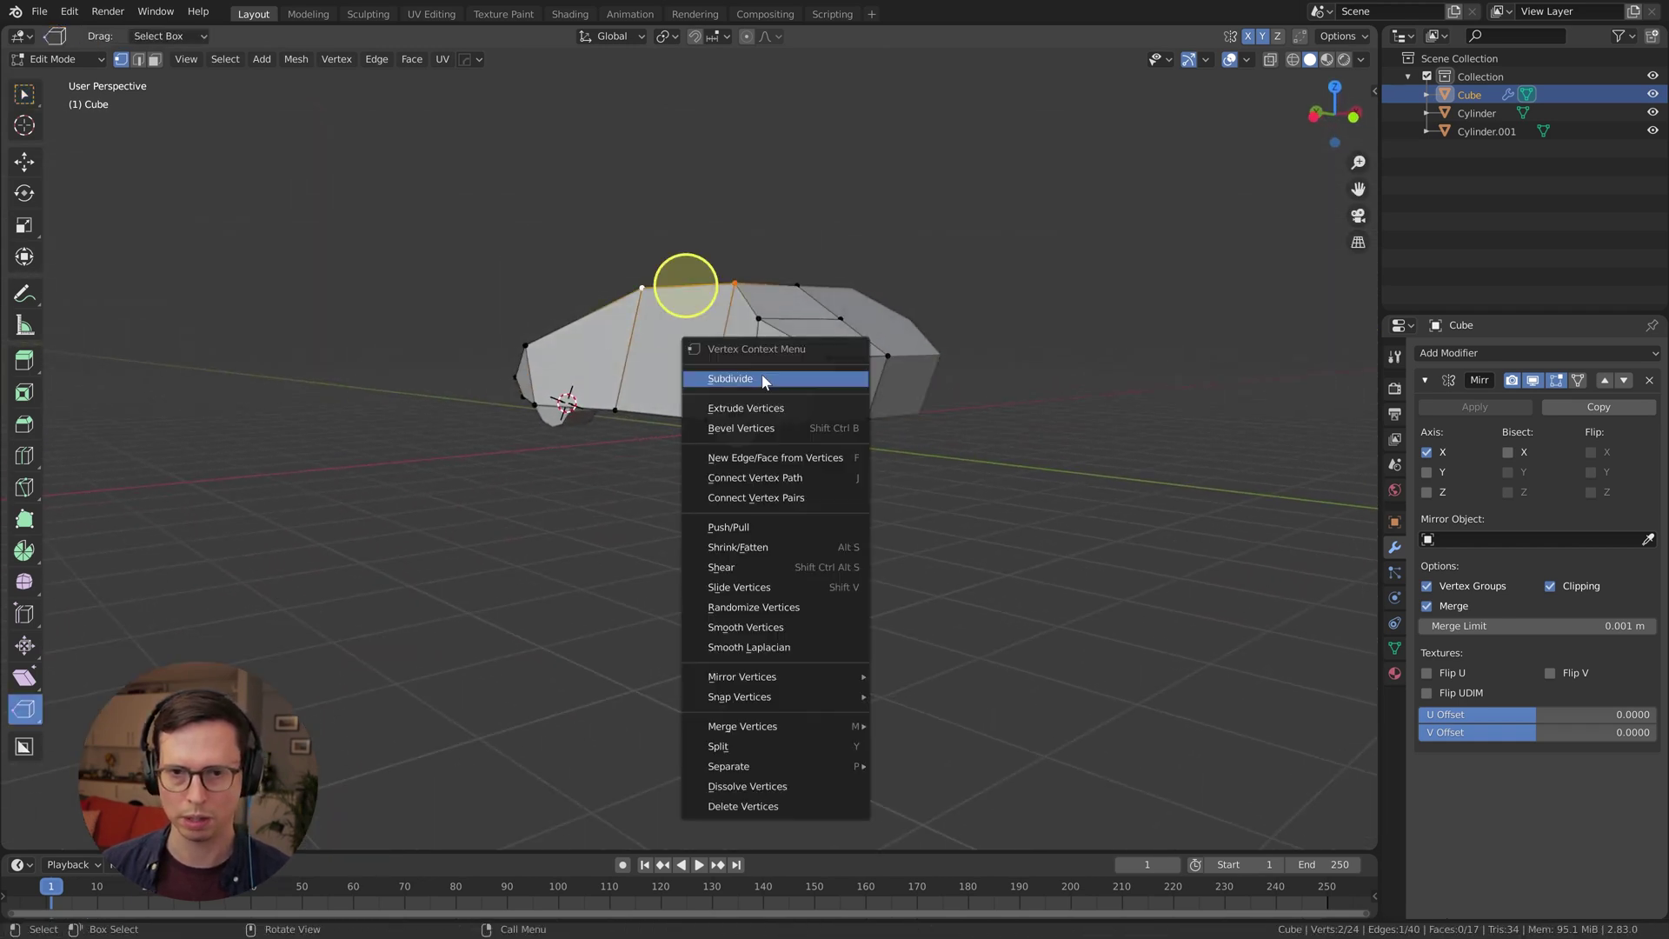
{"action": "key", "text": "Tab"}
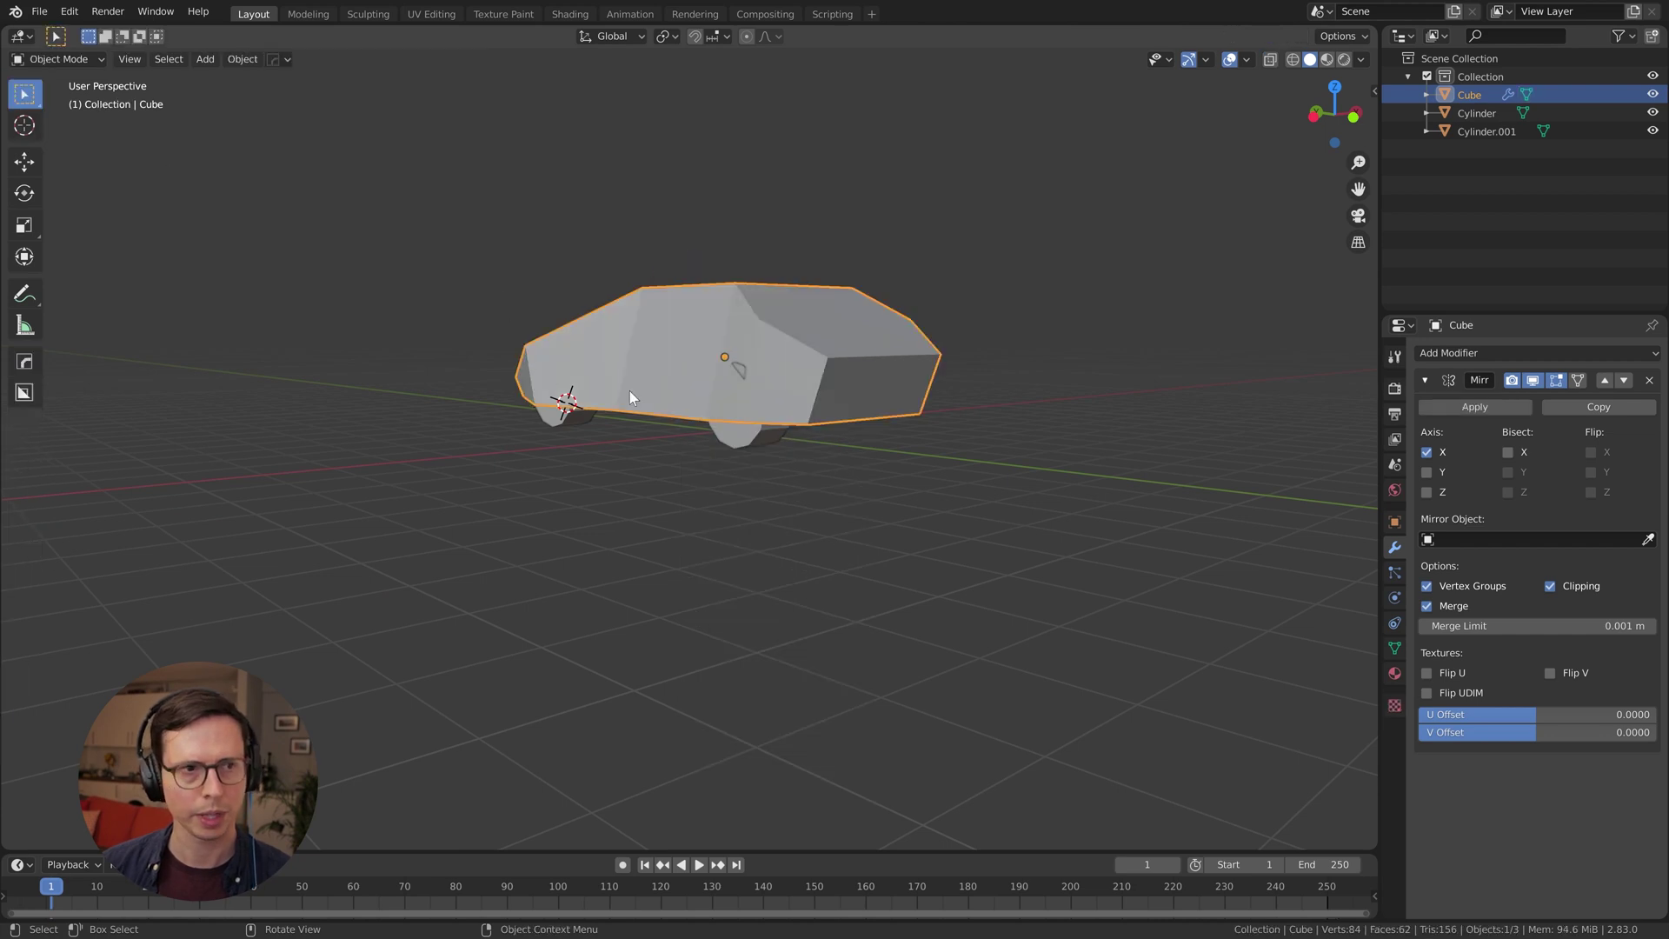
{"action": "key", "text": "Tab"}
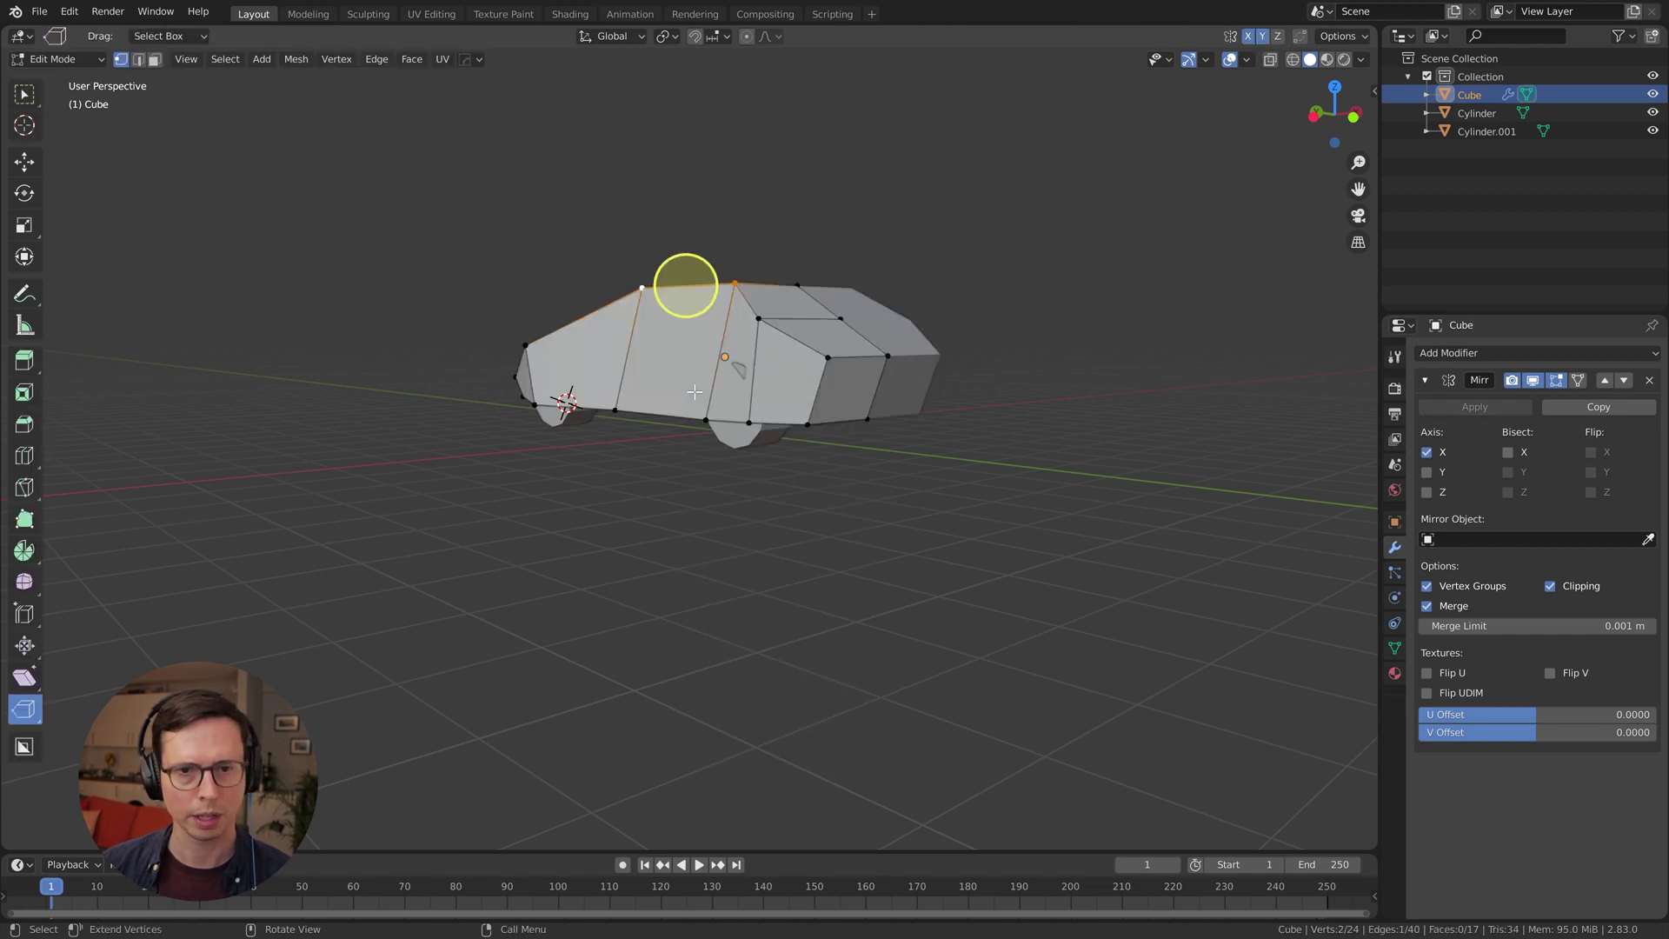
{"action": "left_click", "coordinate": [24, 102]}
Try a horizontal loop cut around the lower body, inspect its shape from behind, and undo it
{"action": "middle_click_drag", "start_coordinate": [754, 388], "coordinate": [779, 394]}
{"action": "key", "text": "ctrl+r"}
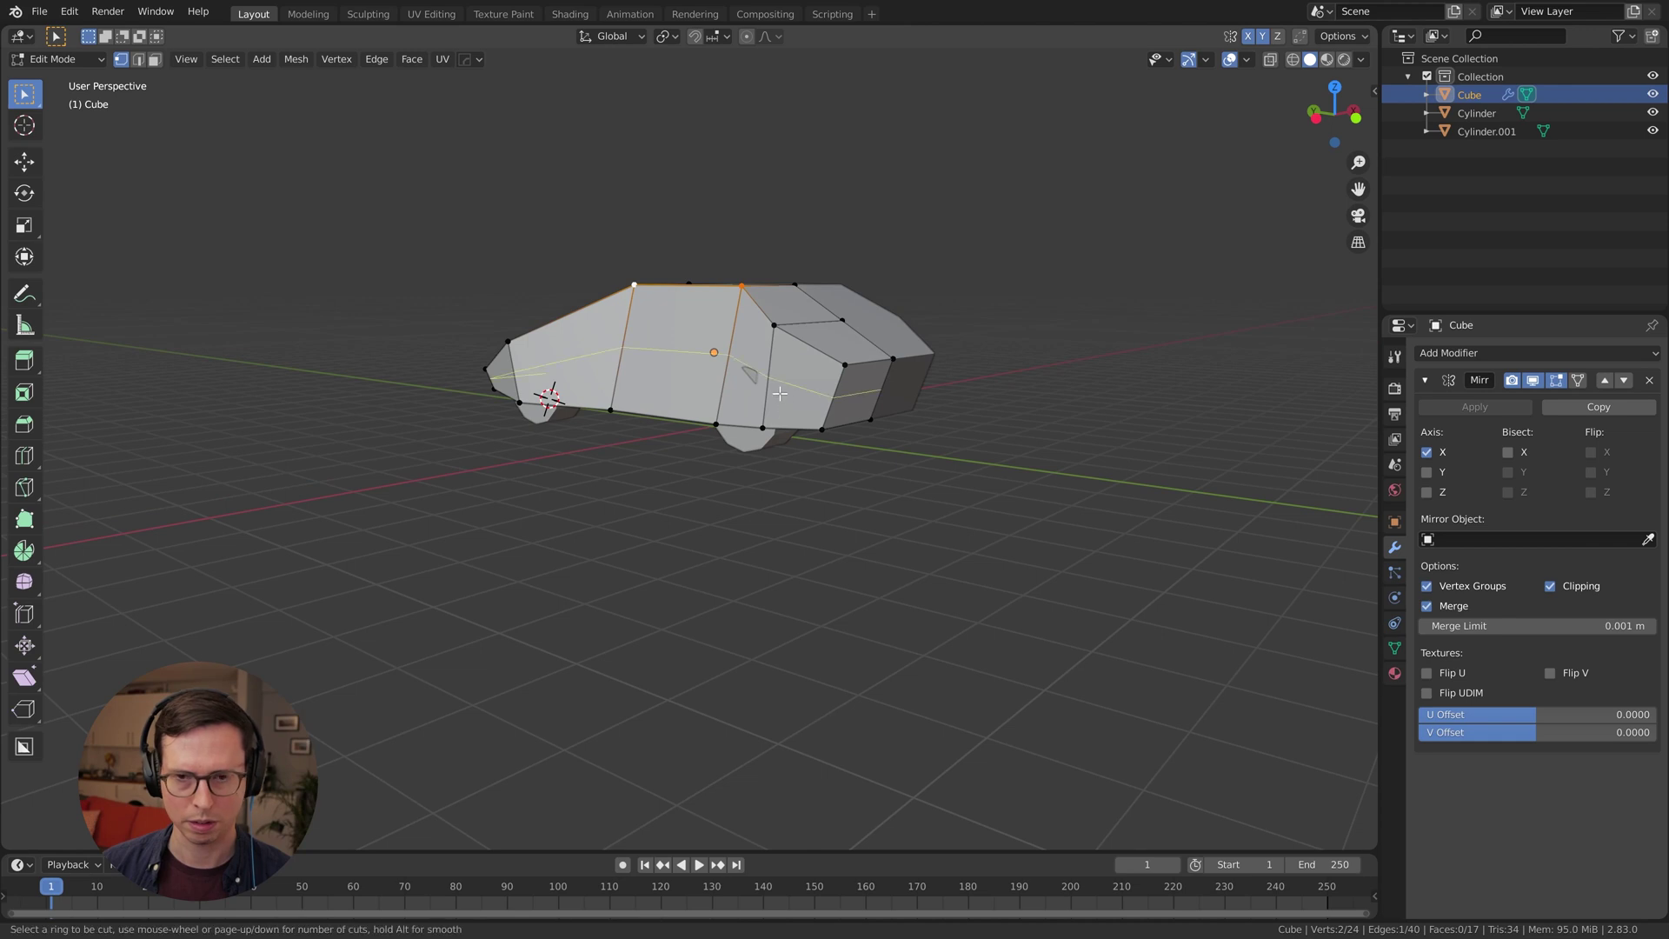
{"action": "left_click", "coordinate": [780, 393]}
{"action": "left_click", "coordinate": [779, 394]}
{"action": "key", "text": "Tab"}
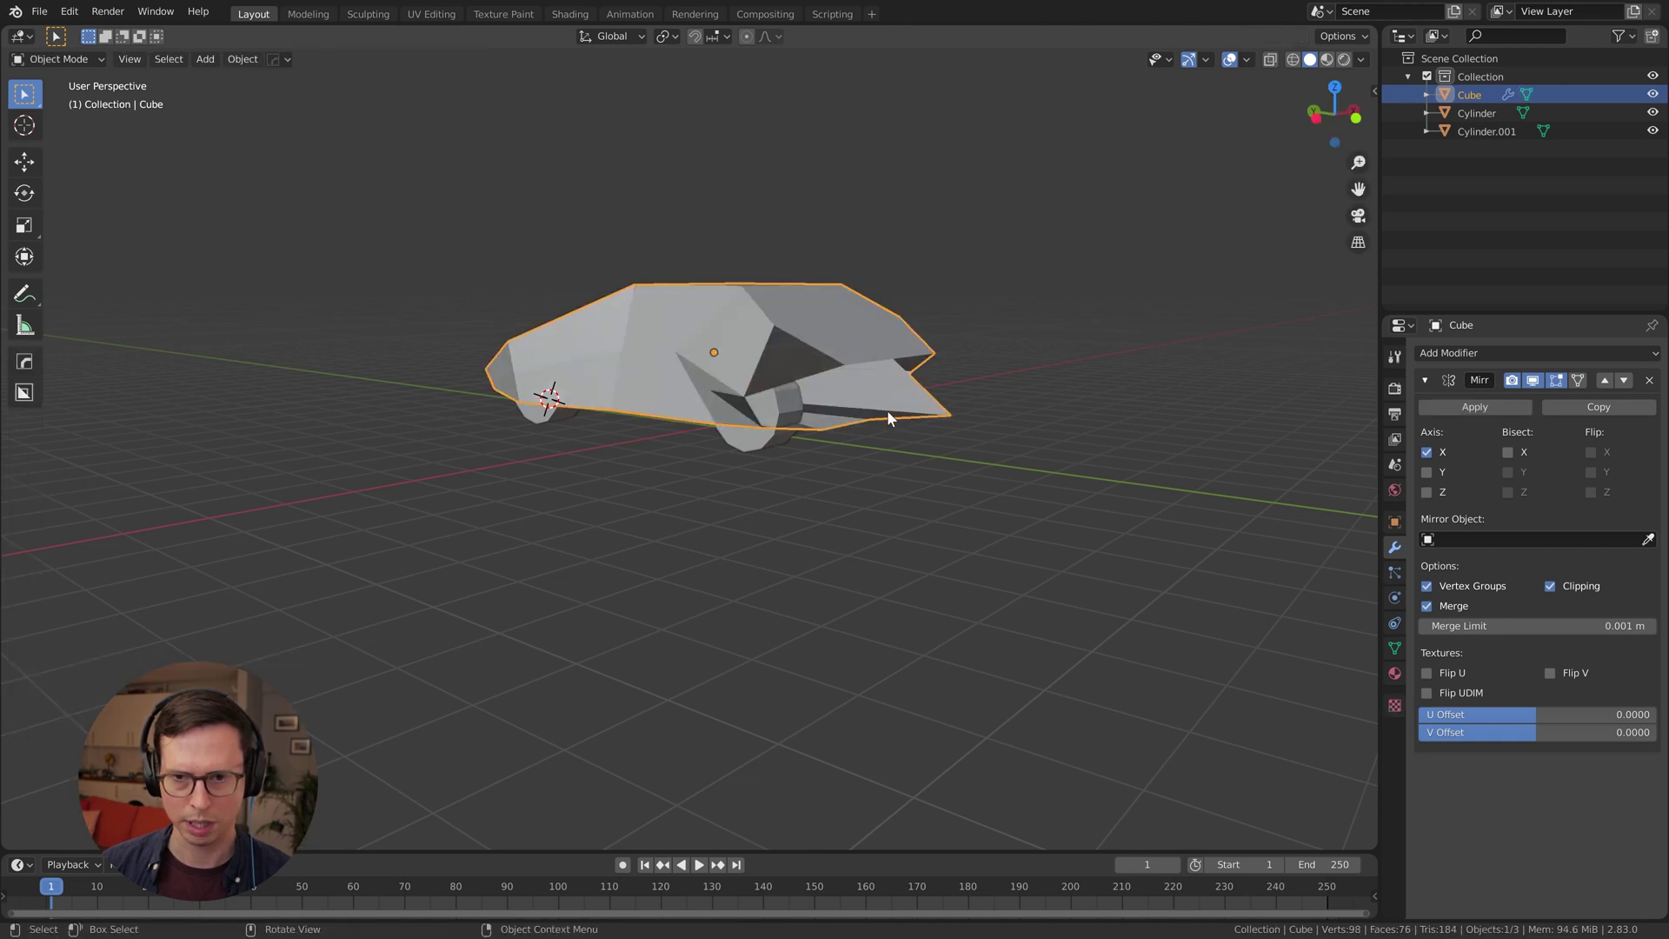
{"action": "middle_click_drag", "start_coordinate": [978, 421], "coordinate": [830, 399]}
{"action": "key", "text": "Tab"}
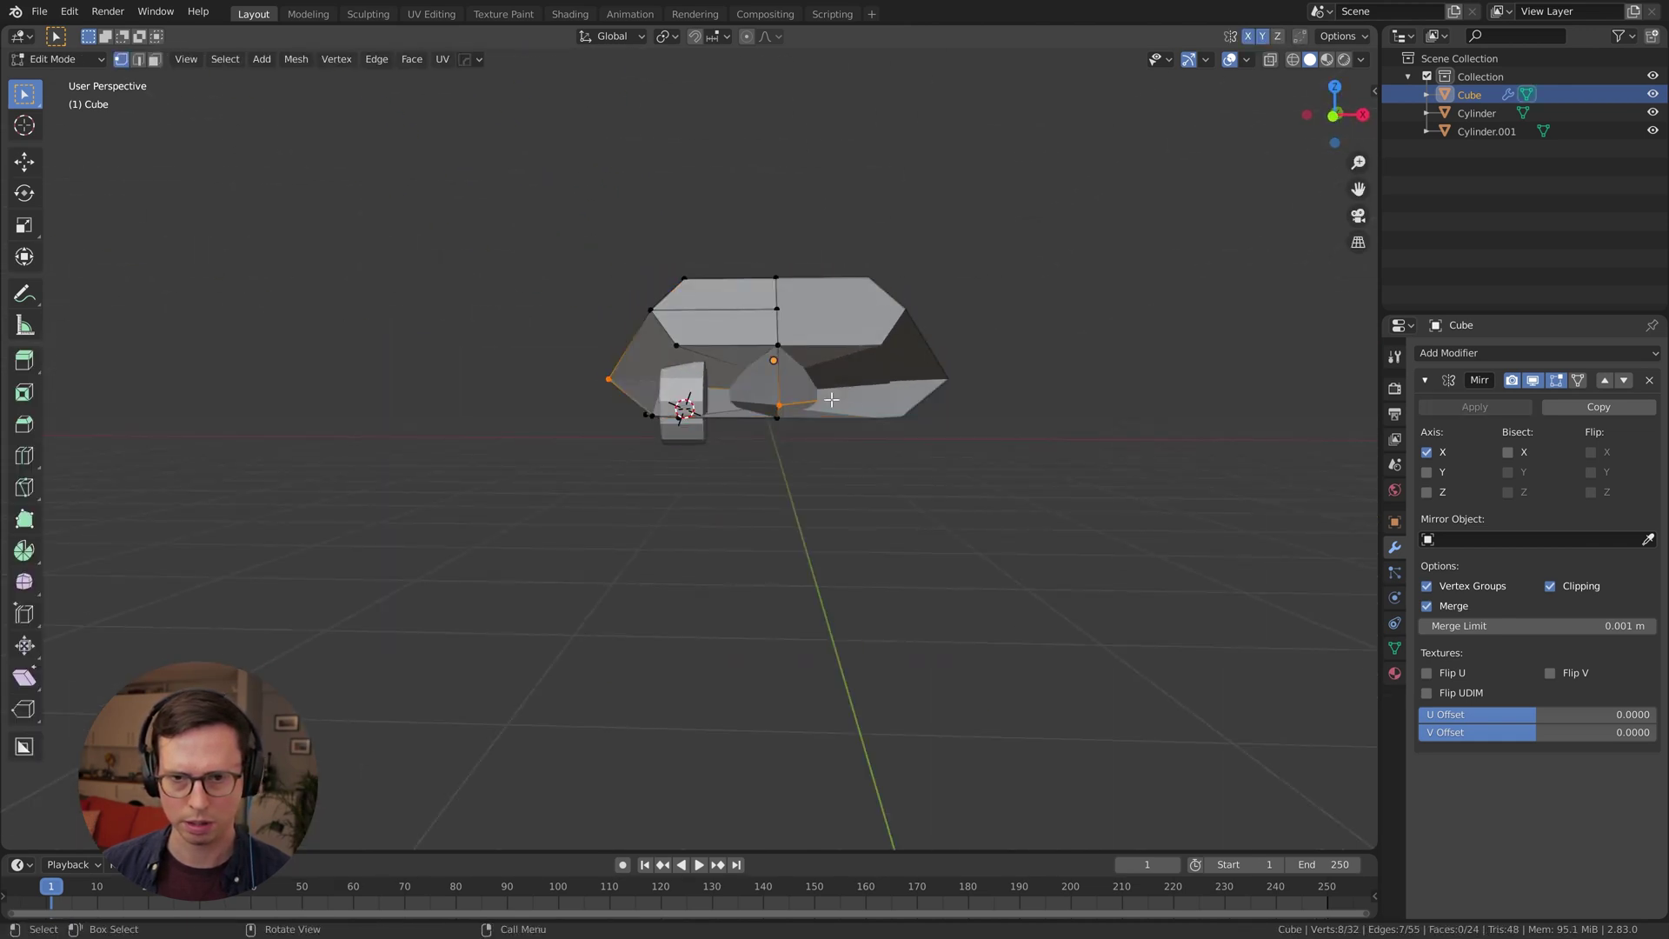
{"action": "key", "text": "ctrl+z"}
Hide the body's Mirror modifier in the viewport and try the horizontal loop cut again on the half body
{"action": "left_click", "coordinate": [1535, 383]}
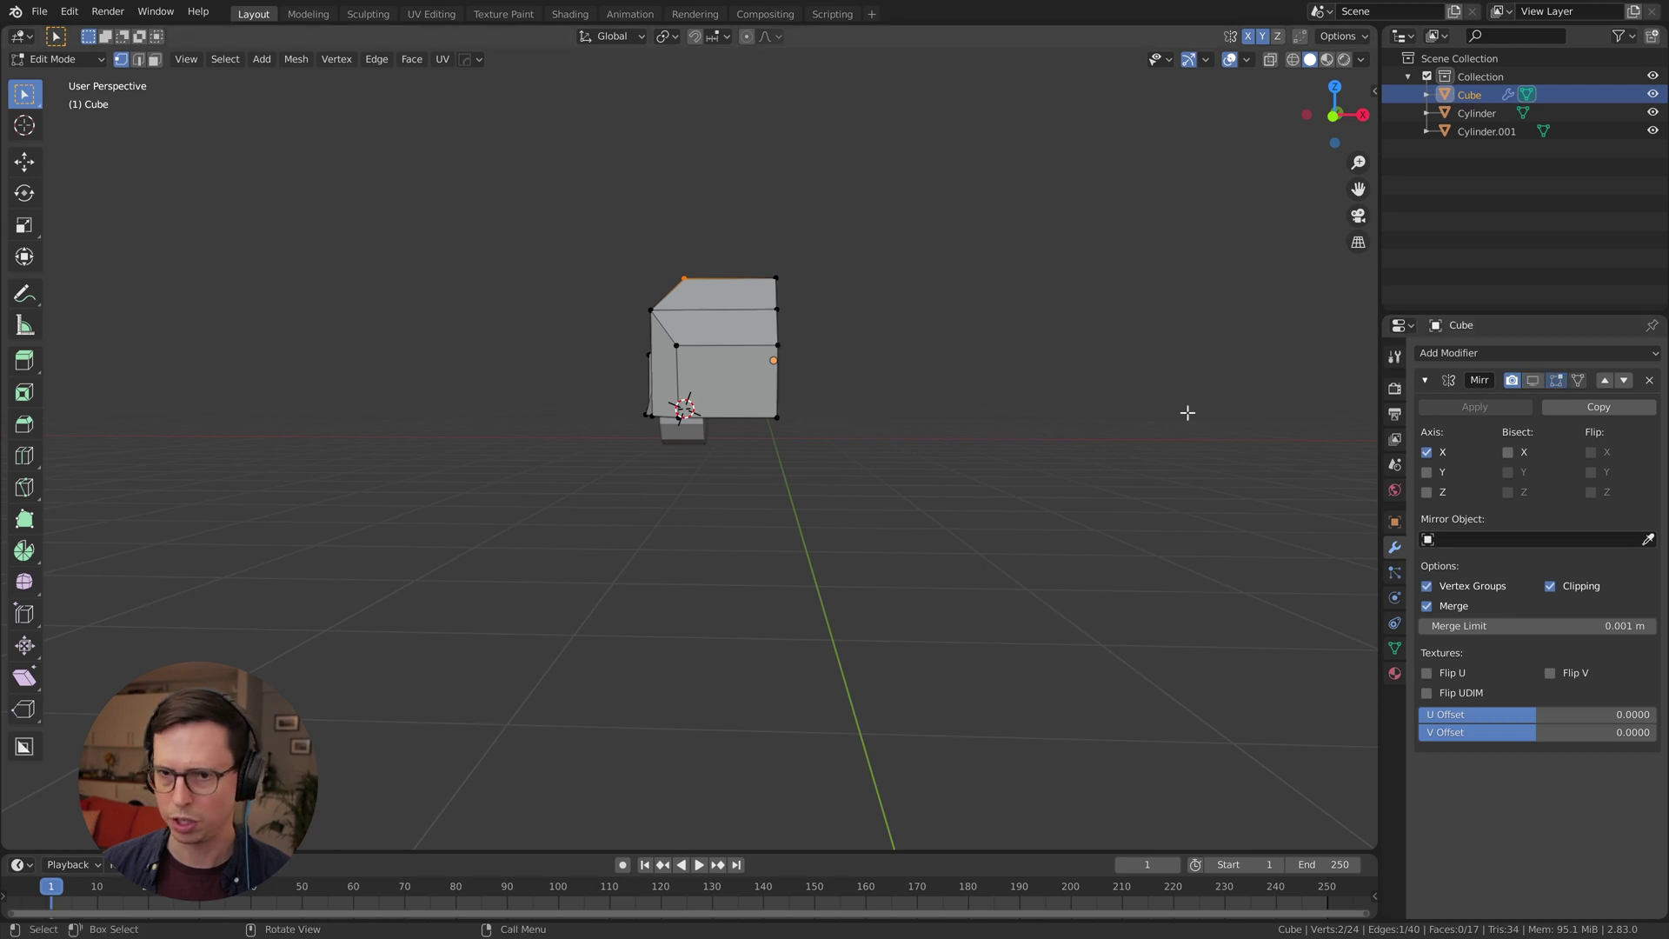
{"action": "middle_click_drag", "start_coordinate": [1185, 409], "coordinate": [801, 423]}
{"action": "key", "text": "ctrl+r"}
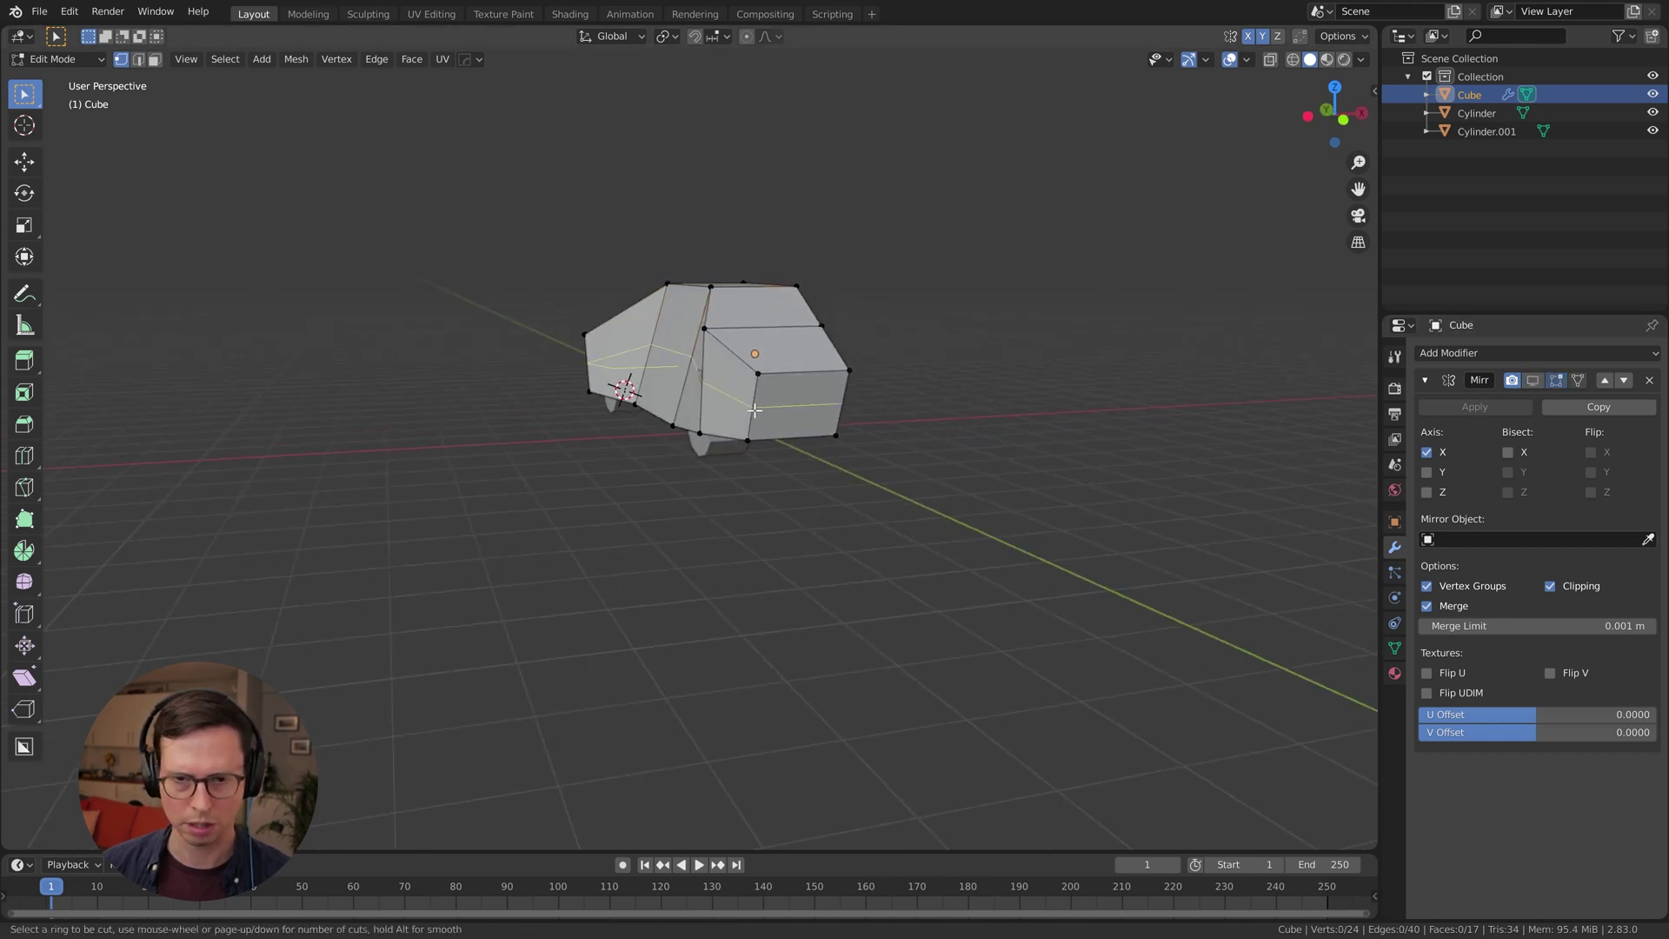
{"action": "left_click", "coordinate": [792, 419]}
{"action": "left_click", "coordinate": [755, 406]}
{"action": "key", "text": "ctrl+z"}
Apply the body's transform in Object Mode
{"action": "middle_click_drag", "start_coordinate": [1015, 406], "coordinate": [613, 408]}
{"action": "key", "text": "Tab"}
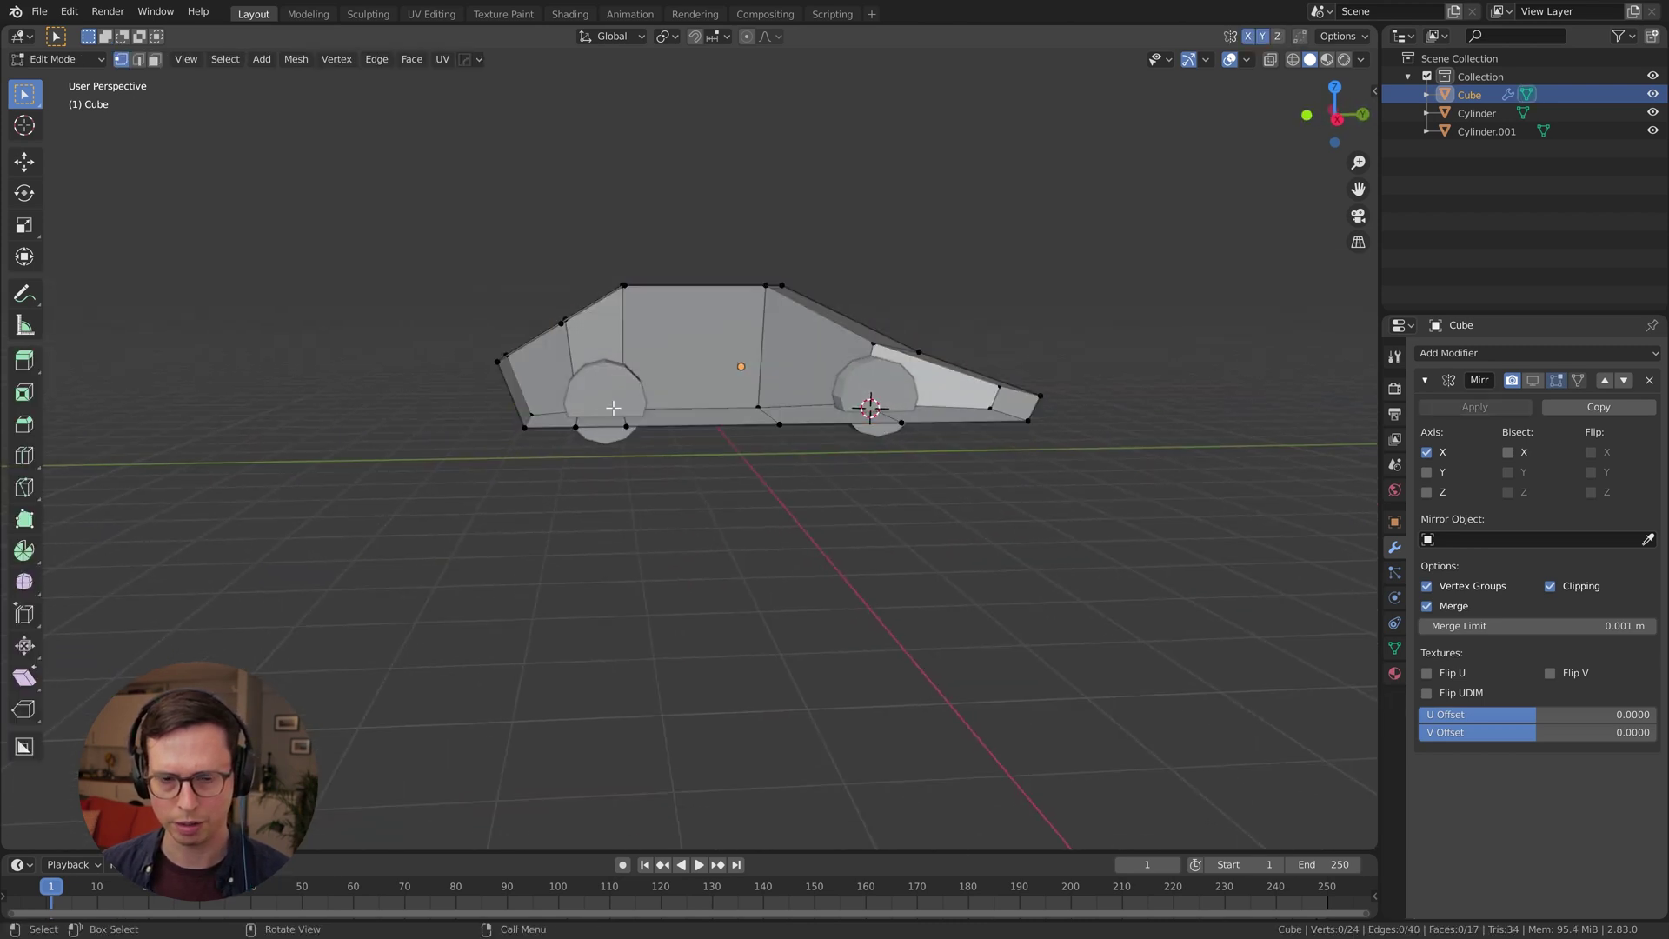
{"action": "key", "text": "ctrl+a"}
{"action": "left_click", "coordinate": [614, 409]}
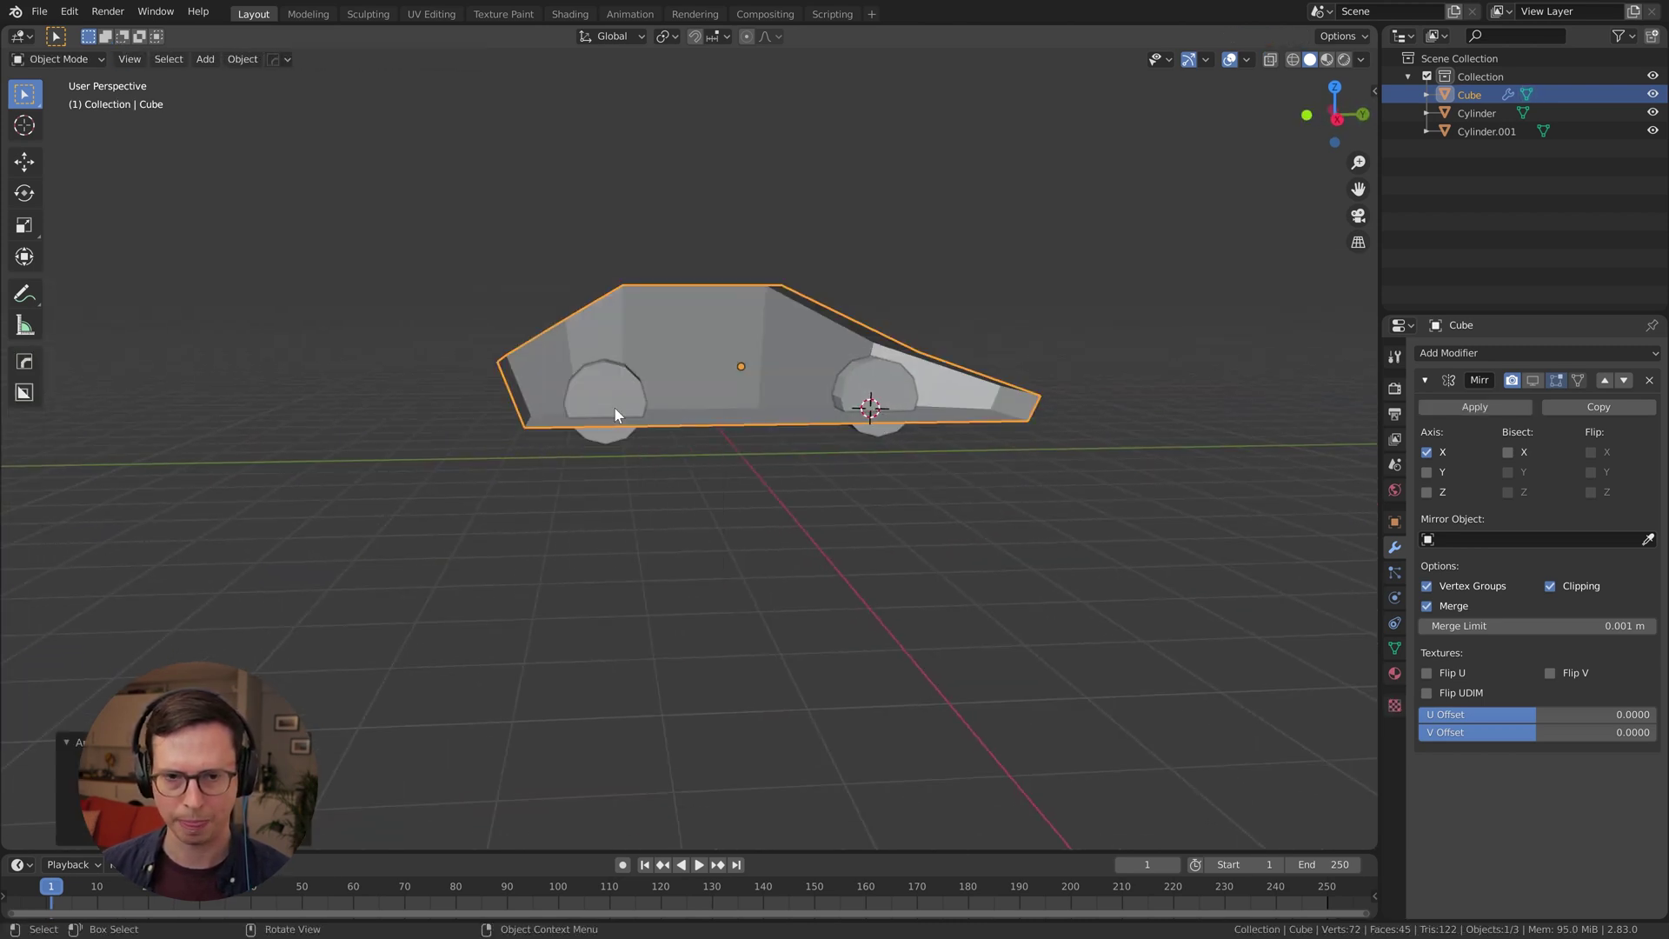
Try cutting a horizontal edge loop around the half body and sliding it toward the bottom, and undo it
{"action": "middle_click_drag", "start_coordinate": [613, 409], "coordinate": [860, 409]}
{"action": "key", "text": "Tab"}
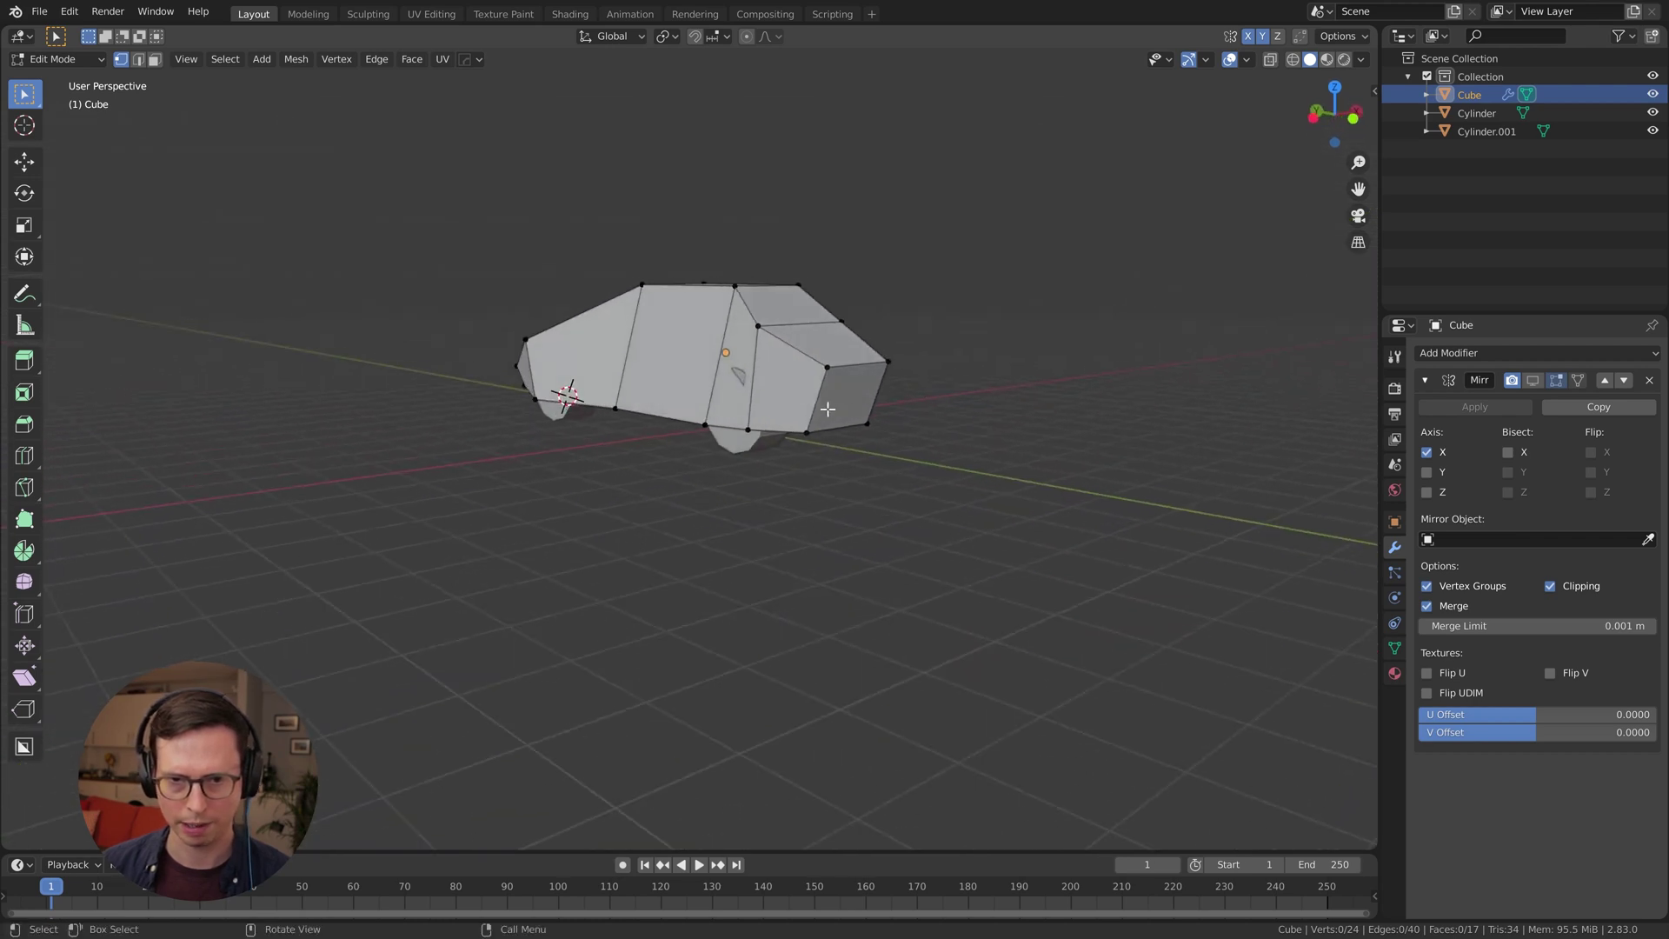
{"action": "left_click", "coordinate": [826, 408], "text": "alt"}
{"action": "key", "text": "g"}
{"action": "key", "text": "g"}
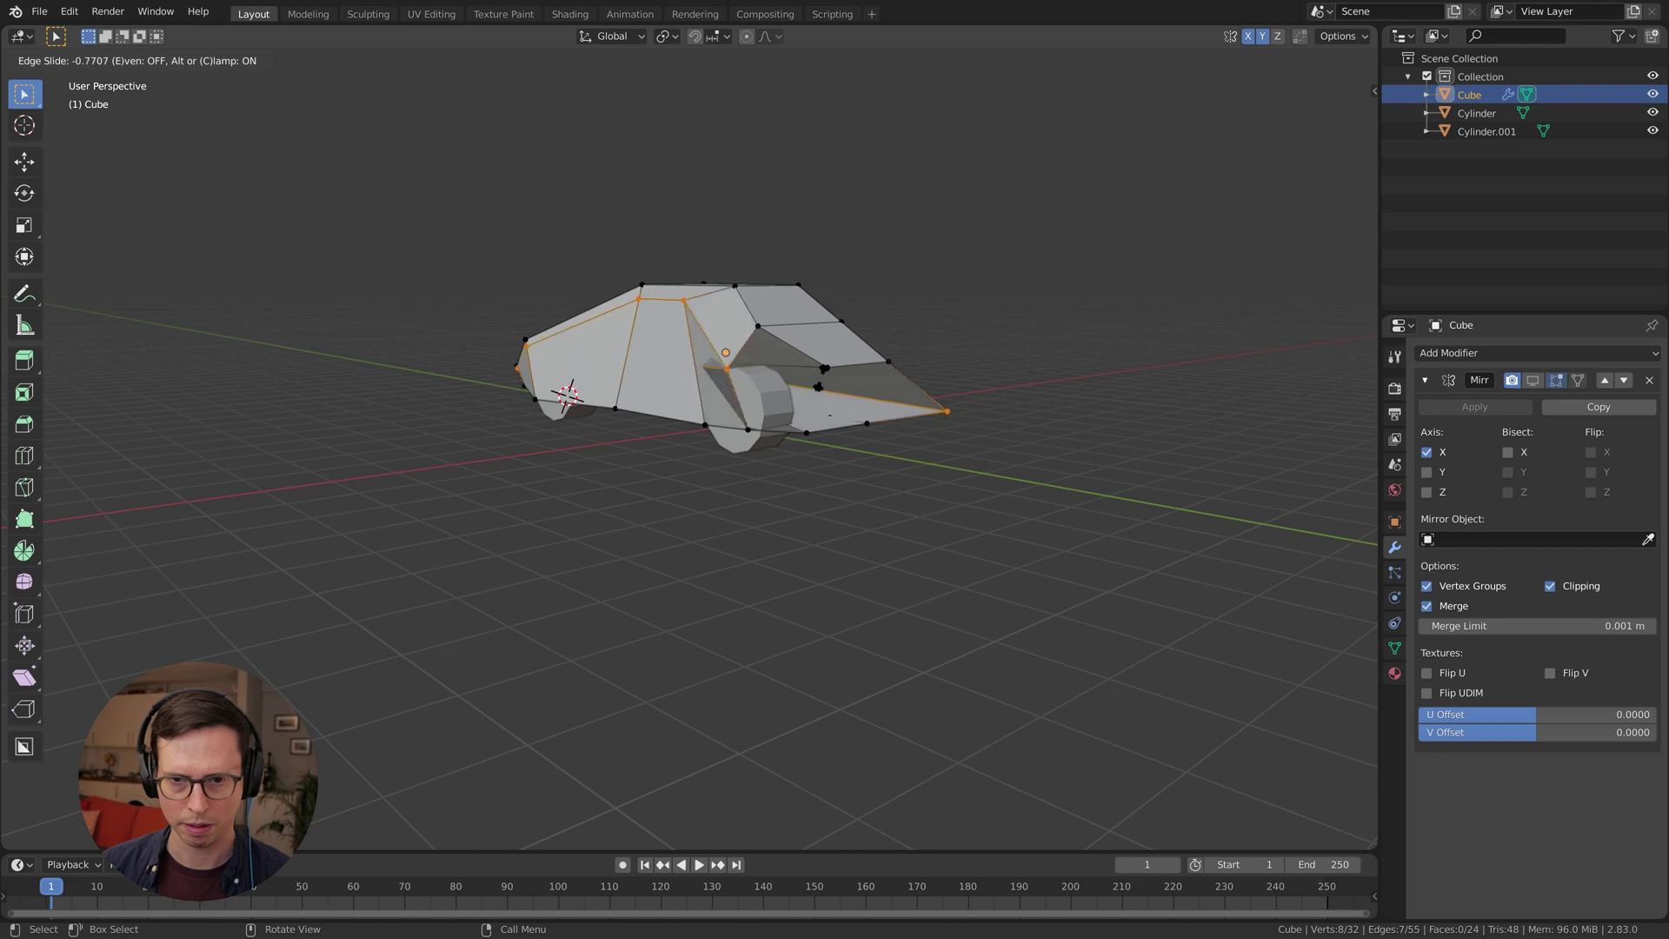
{"action": "left_click", "coordinate": [829, 405]}
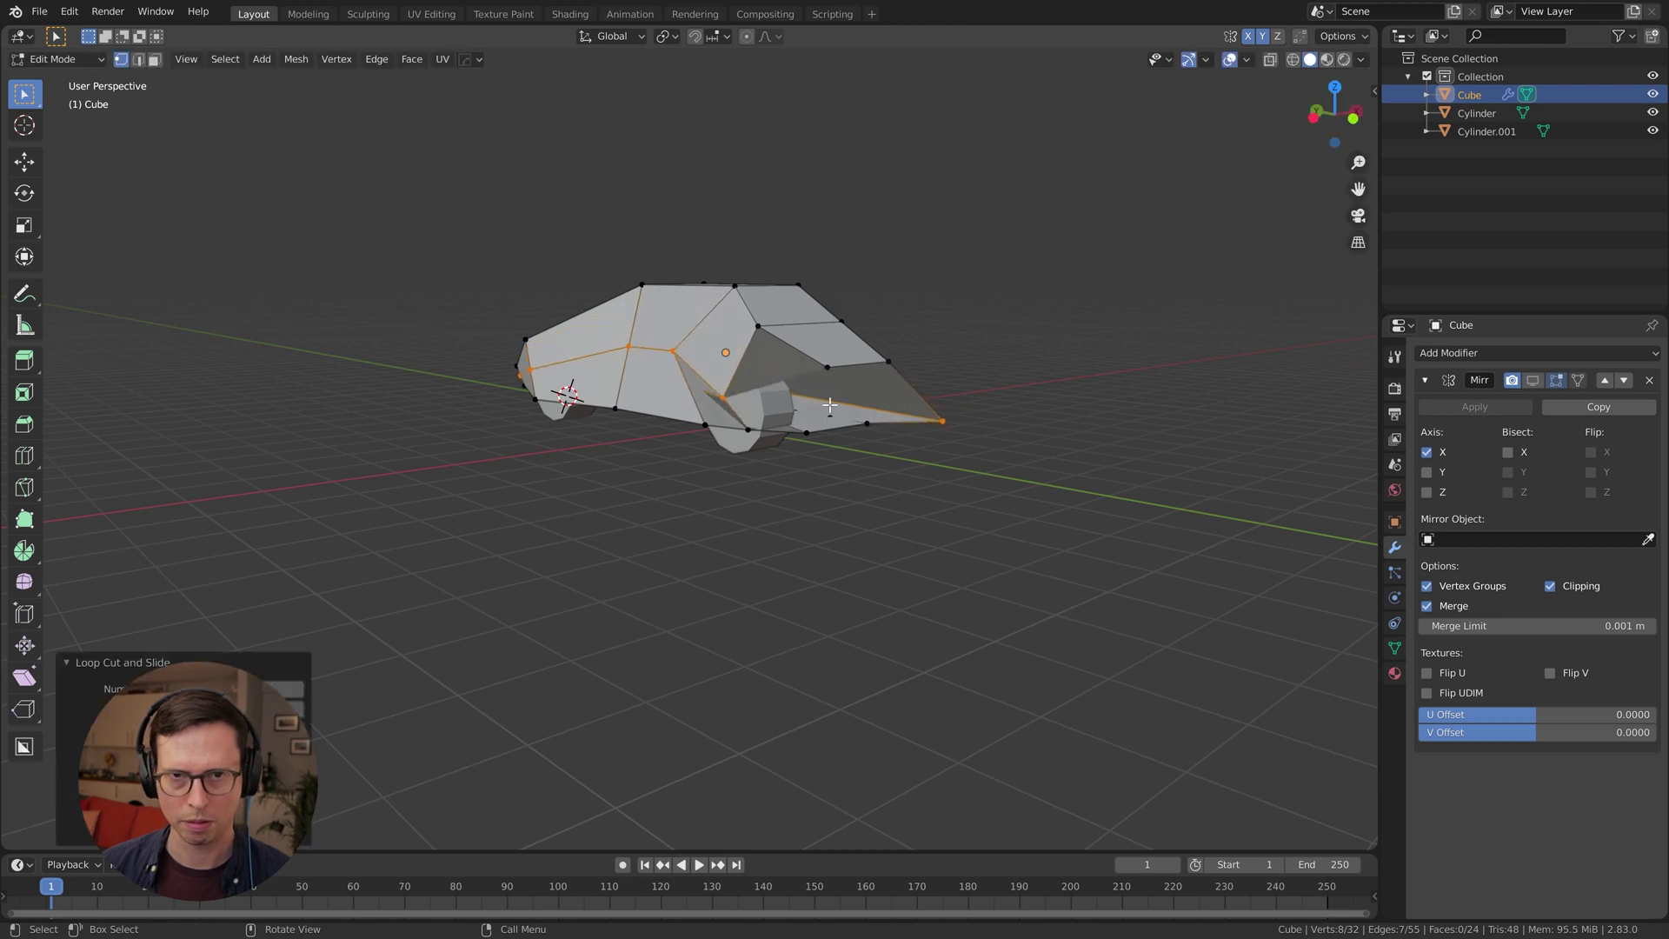
{"action": "middle_click_drag", "start_coordinate": [970, 395], "coordinate": [968, 343]}
{"action": "key", "text": "ctrl+z"}
Select the row of underside faces from rear to front and extrude it slightly downward
{"action": "middle_click_drag", "start_coordinate": [801, 387], "coordinate": [818, 369]}
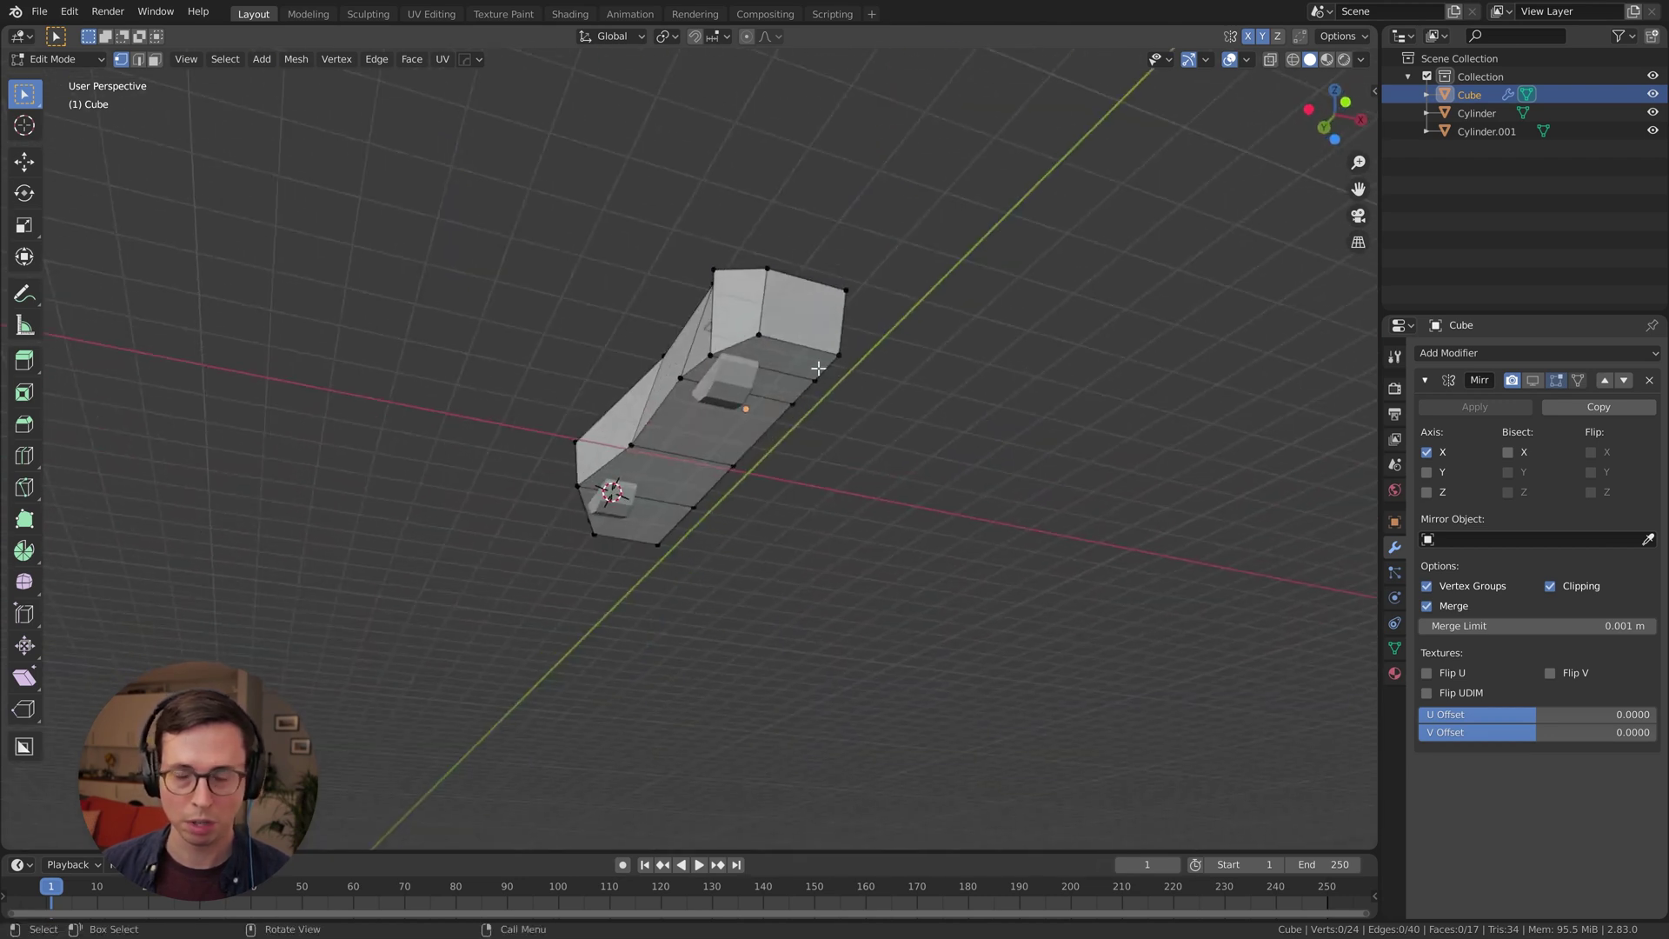
{"action": "key", "text": "3"}
{"action": "left_click", "coordinate": [793, 361]}
{"action": "left_click", "coordinate": [649, 528], "text": "ctrl"}
{"action": "middle_click_drag", "start_coordinate": [734, 425], "coordinate": [749, 465]}
{"action": "key", "text": "e"}
{"action": "left_click", "coordinate": [884, 499]}
Try moving and edge-sliding the loop along the body's lower side, and undo it
{"action": "left_click", "coordinate": [832, 427]}
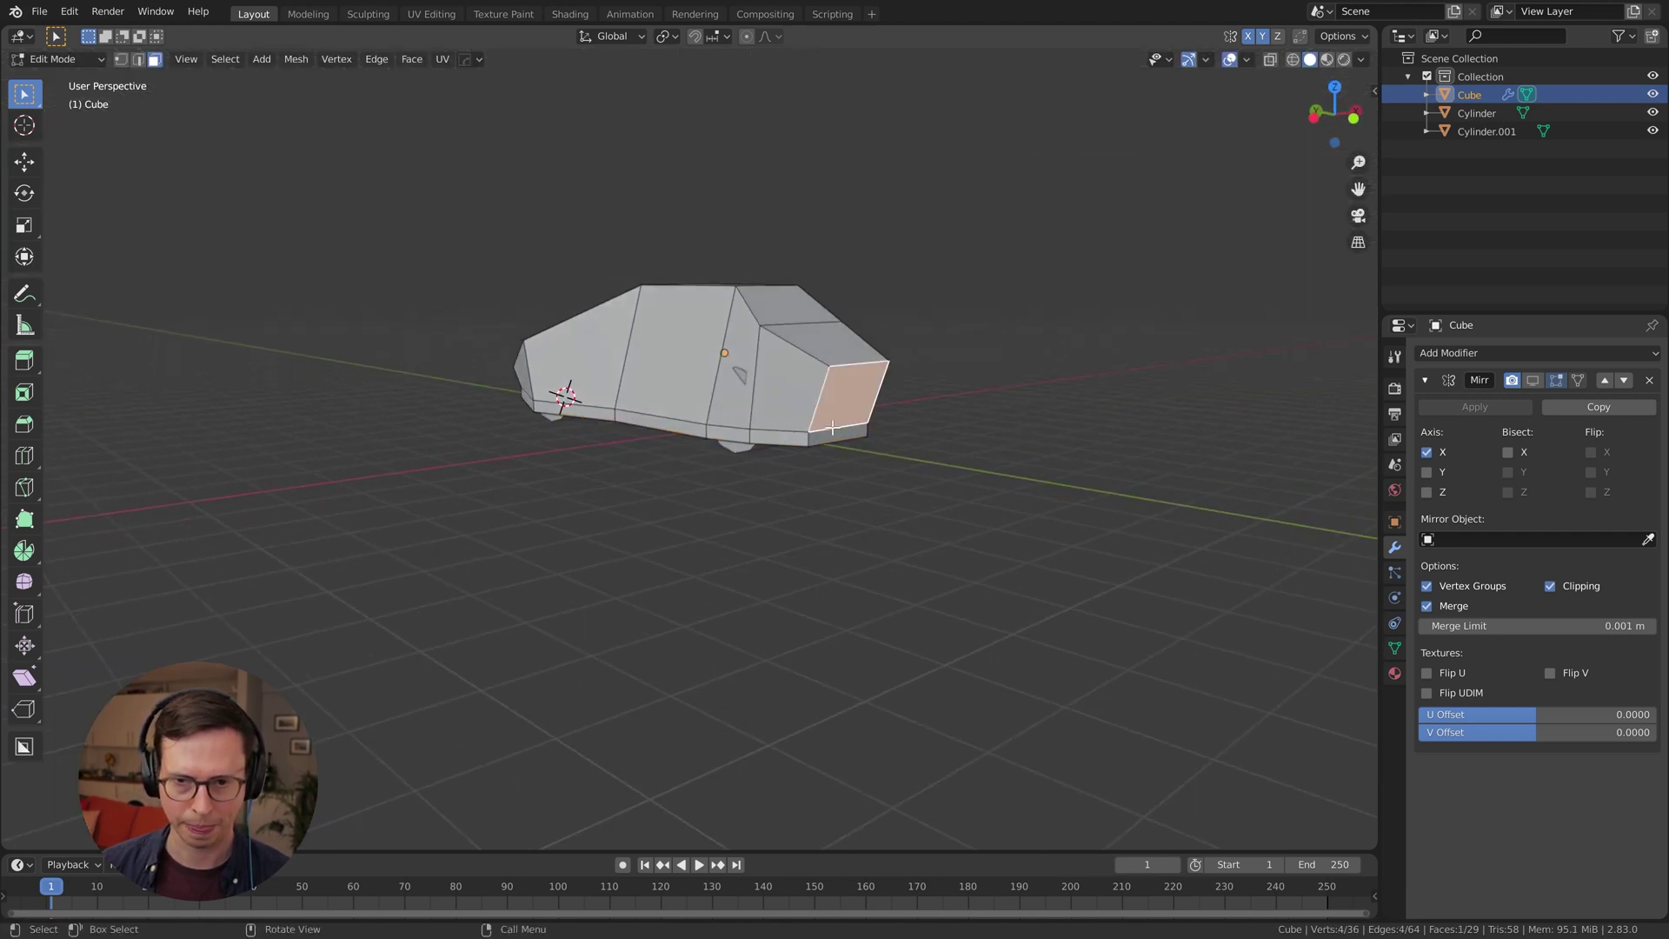
{"action": "key", "text": "2"}
{"action": "left_click", "coordinate": [832, 427], "text": "alt"}
{"action": "key", "text": "g"}
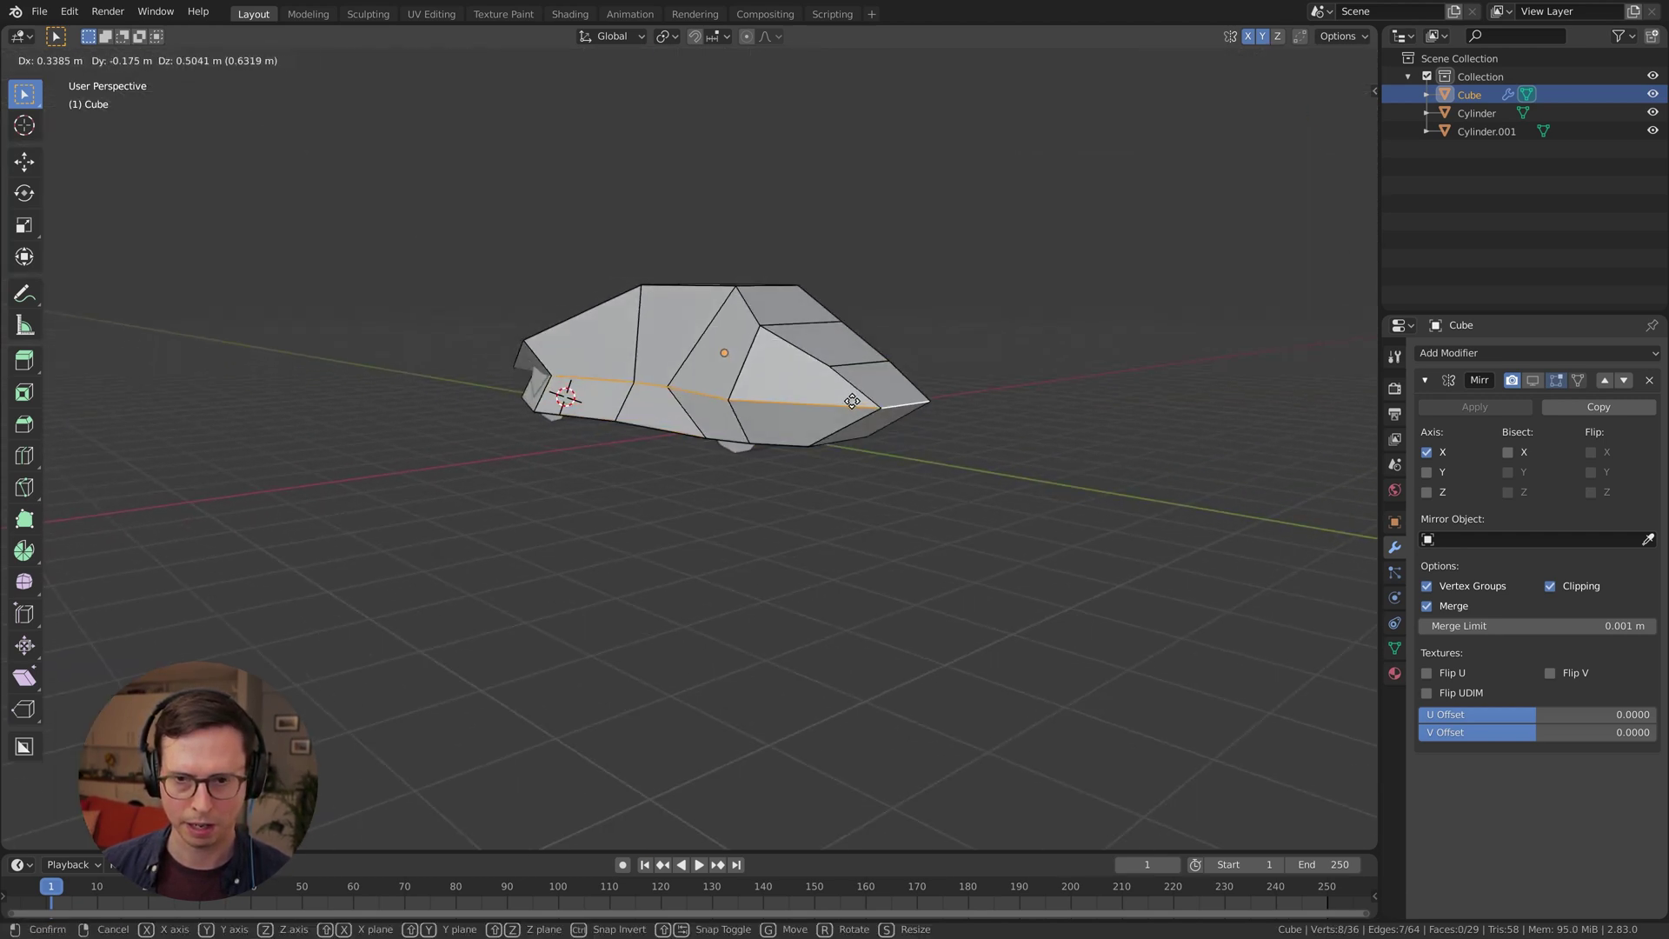
{"action": "right_click", "coordinate": [818, 396]}
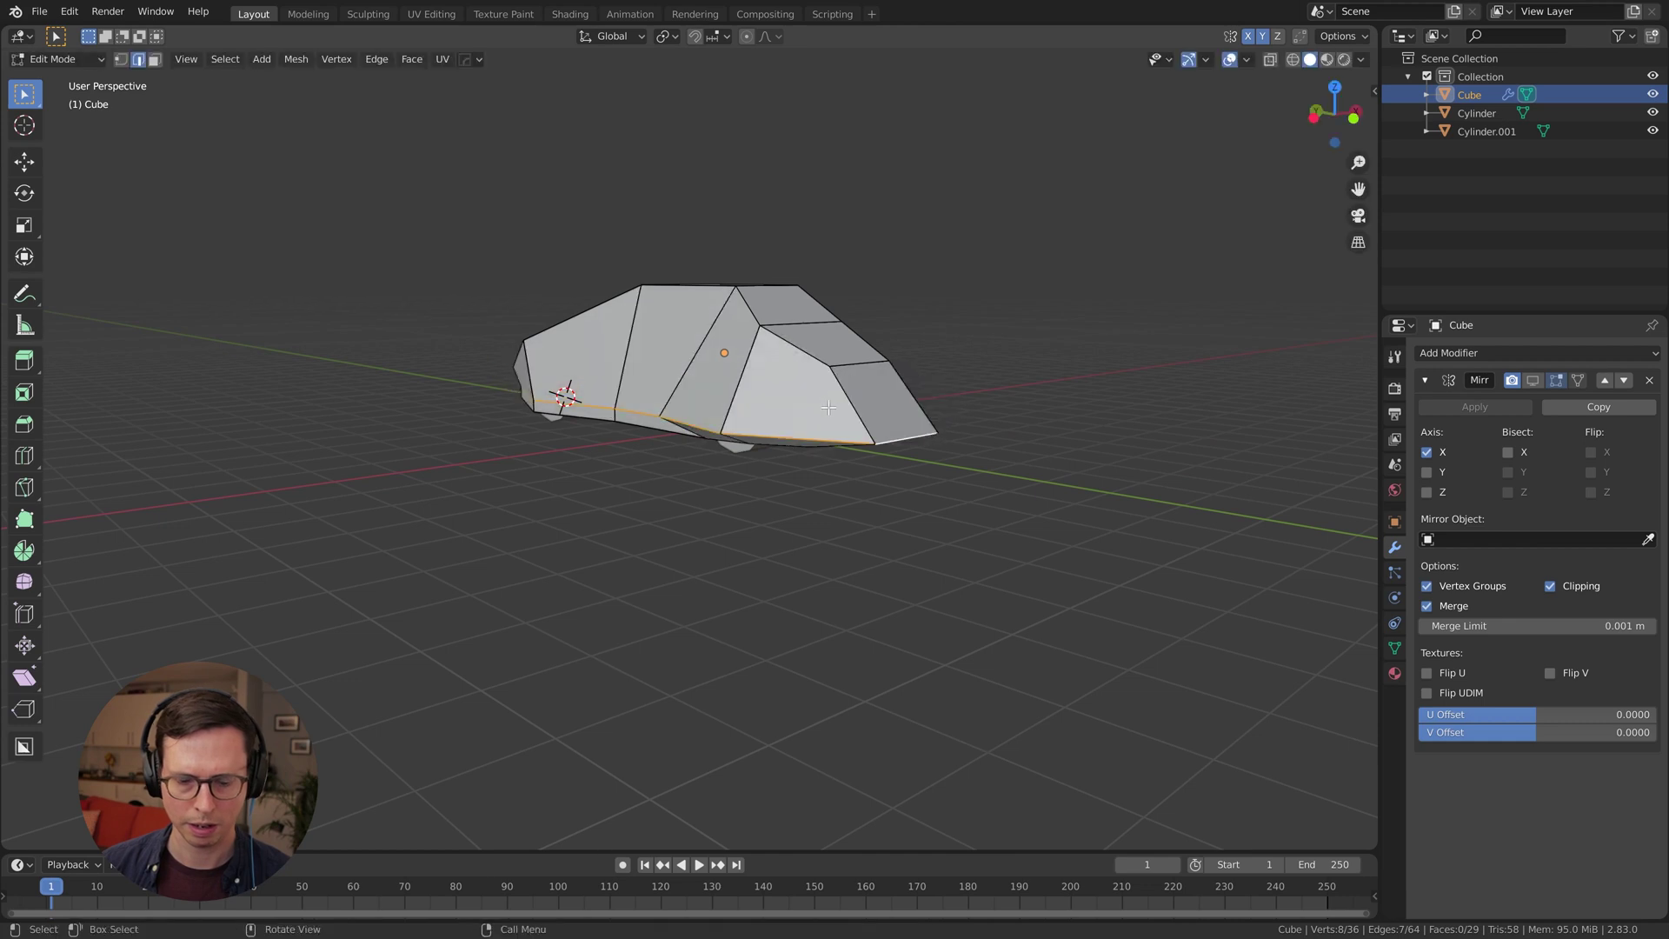
{"action": "key", "text": "g"}
{"action": "key", "text": "g"}
{"action": "left_click", "coordinate": [829, 442]}
{"action": "middle_click_drag", "start_coordinate": [831, 445], "coordinate": [492, 560]}
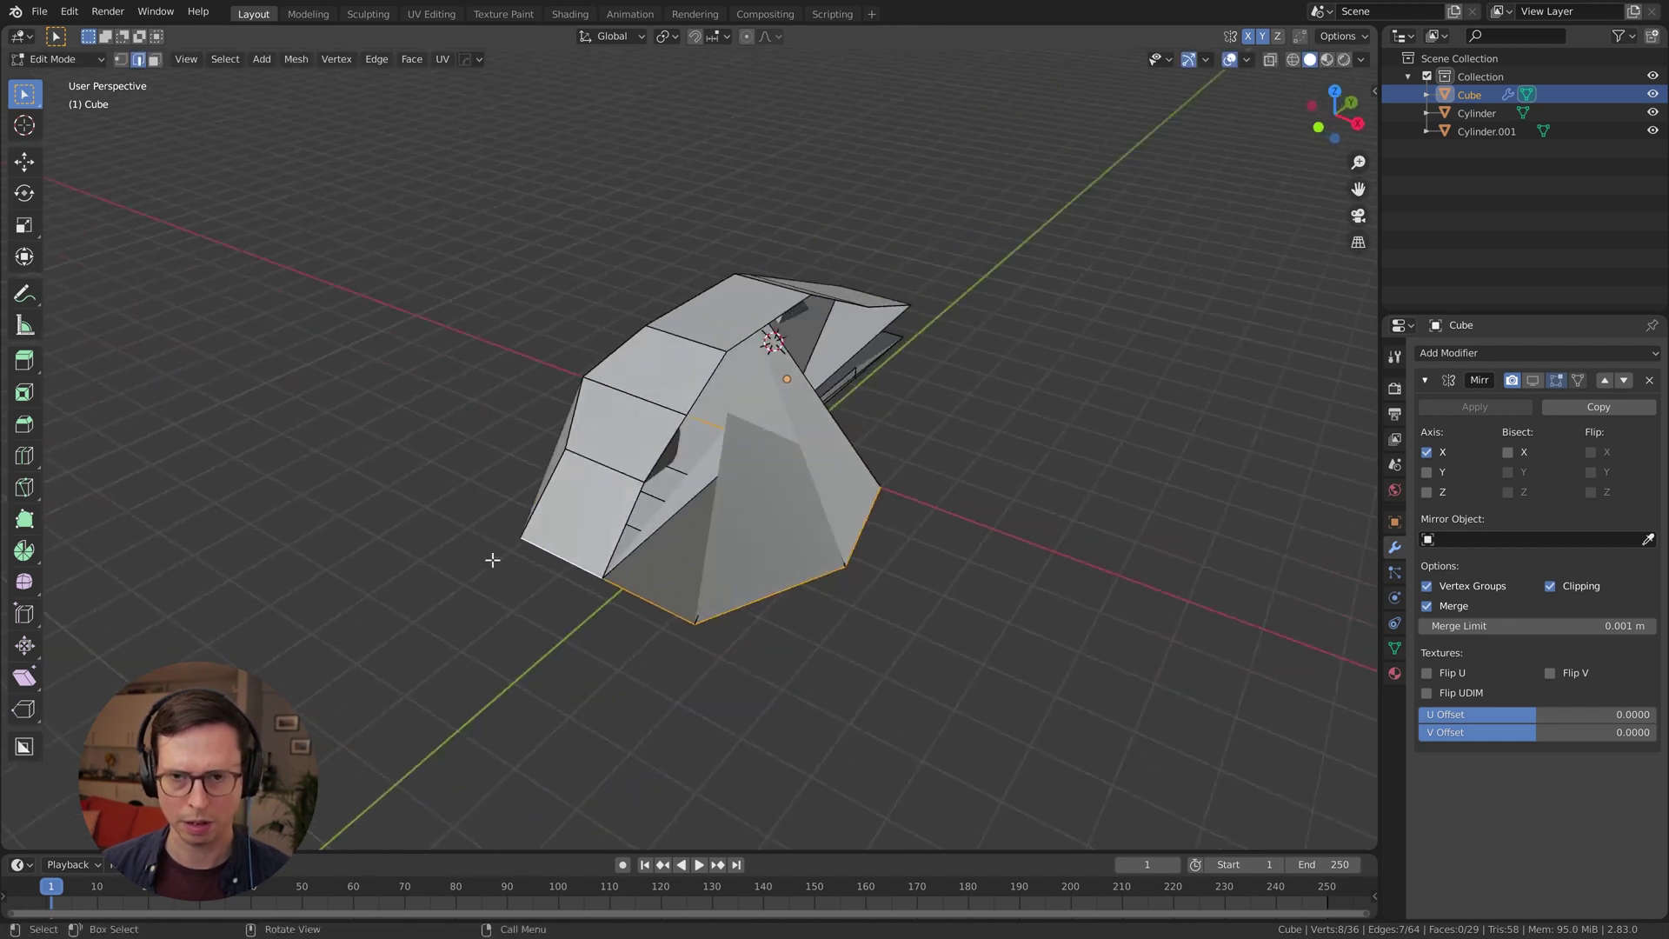
{"action": "key", "text": "ctrl+z"}
{"action": "key", "text": "ctrl+z"}
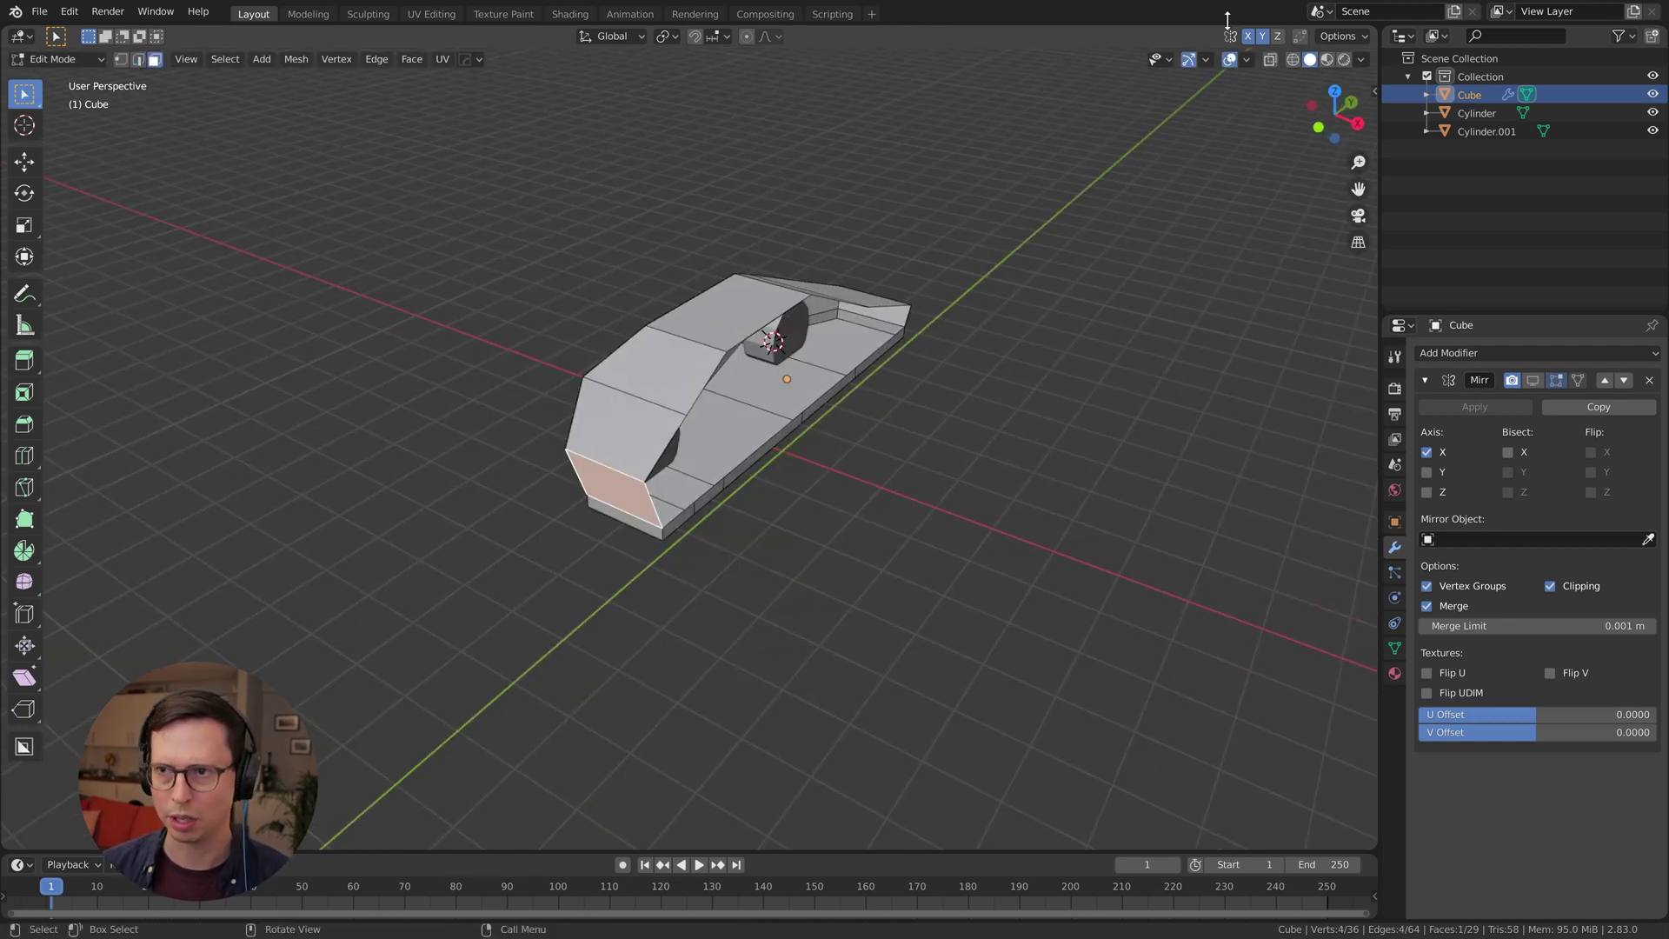
Turn off mesh mirroring along X and Y, and step back to the selection of the extruded underside faces
{"action": "middle_click_drag", "start_coordinate": [1087, 261], "coordinate": [897, 385]}
{"action": "left_click", "coordinate": [1343, 36]}
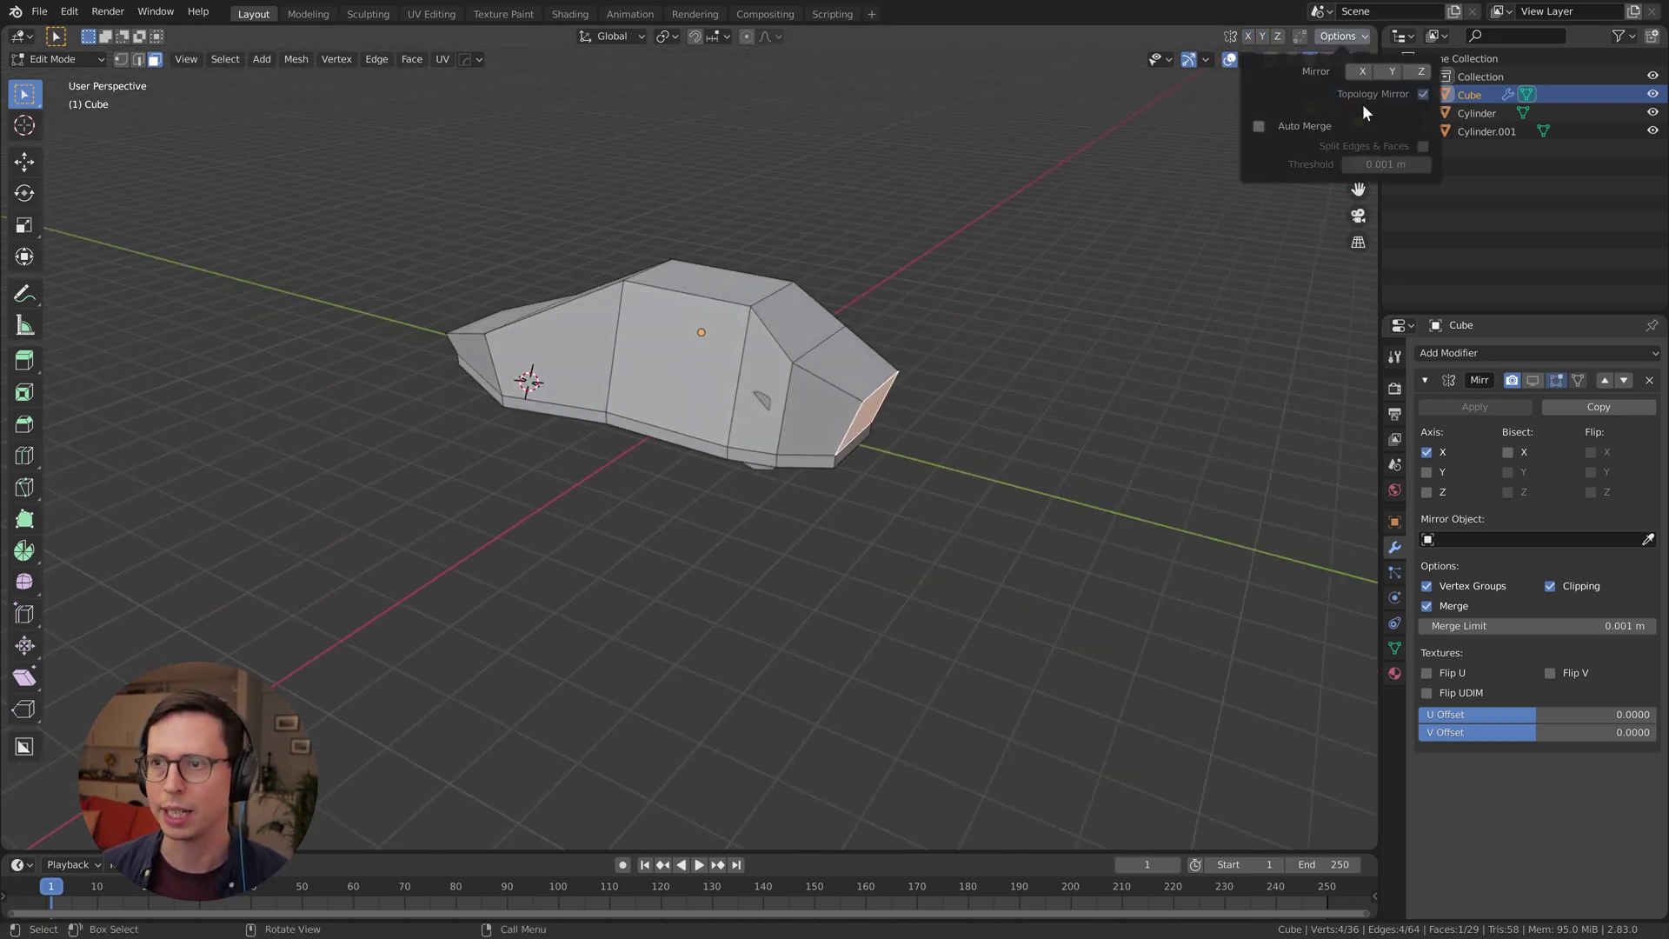
{"action": "middle_click_drag", "start_coordinate": [691, 383], "coordinate": [857, 372]}
{"action": "key", "text": "ctrl+z"}
{"action": "key", "text": "ctrl+z"}
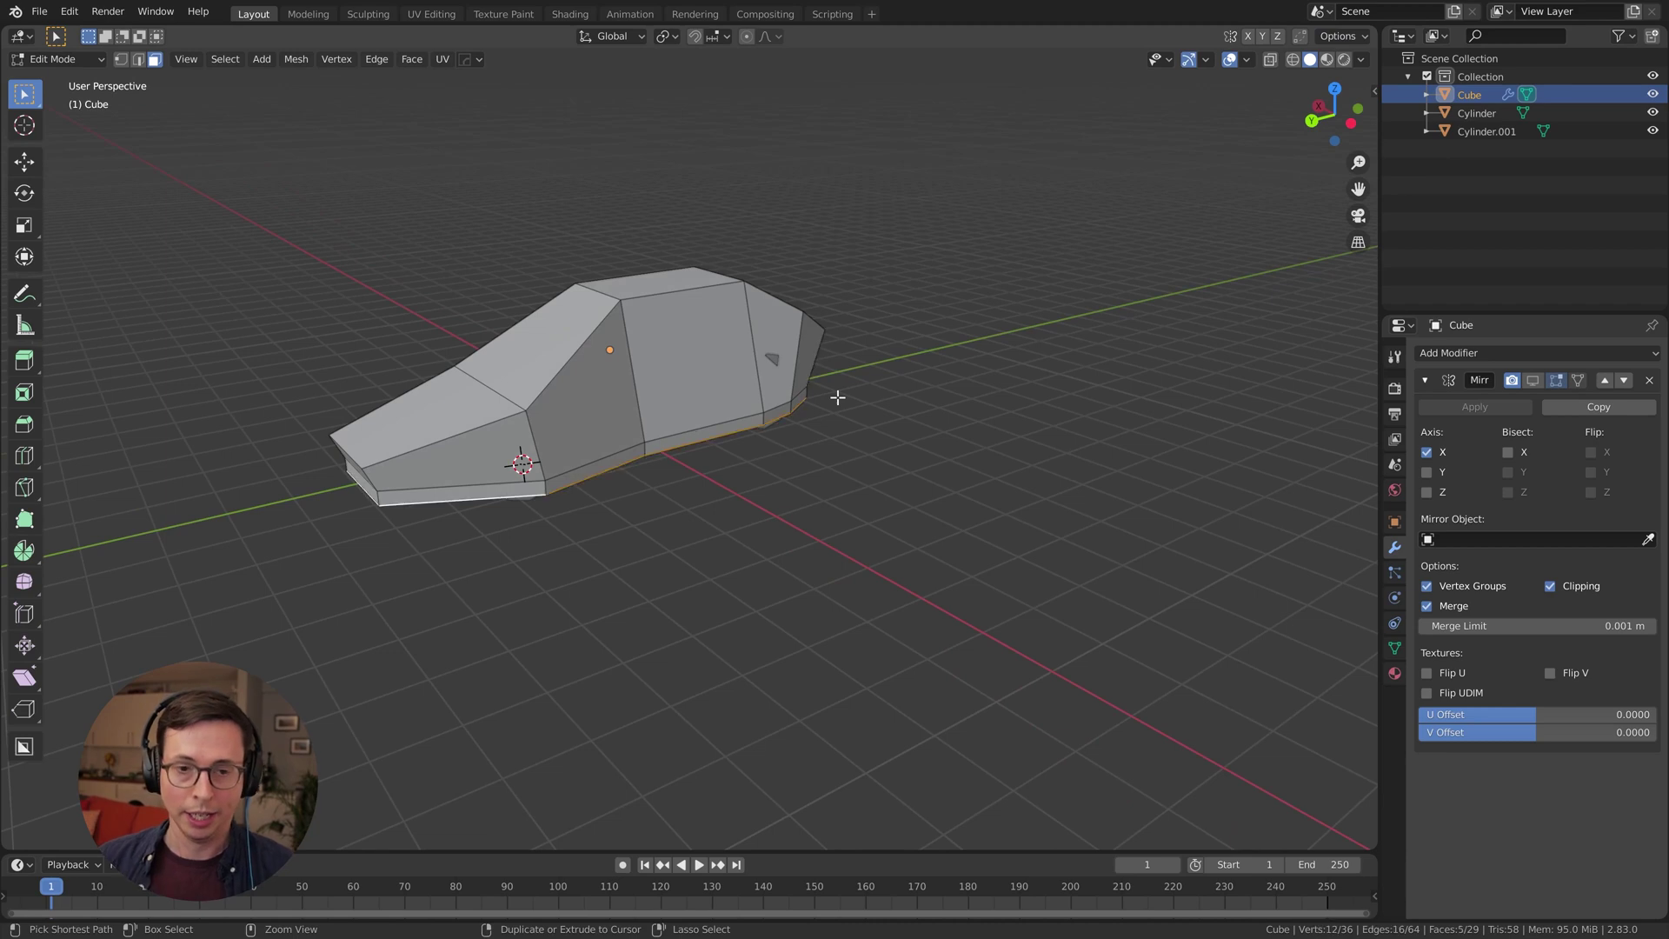
Cut a horizontal edge loop around the half body, slide it slightly downward, and show the Mirror modifier in the viewport
{"action": "middle_click_drag", "start_coordinate": [876, 430], "coordinate": [800, 396]}
{"action": "key", "text": "ctrl+r"}
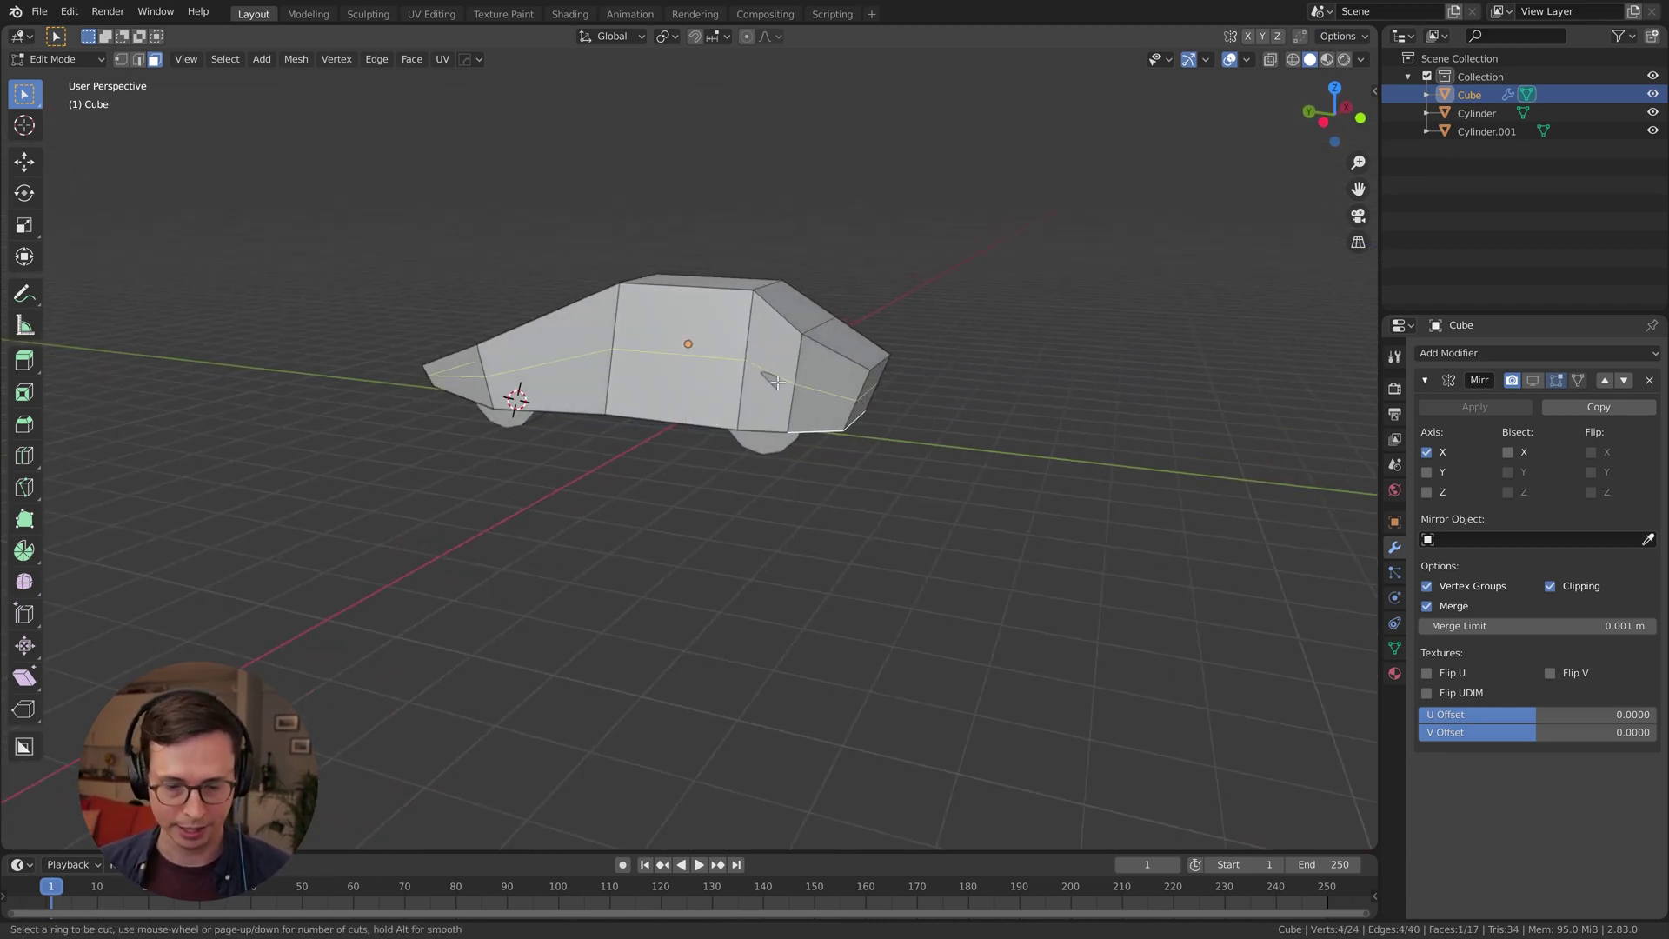
{"action": "left_click", "coordinate": [801, 404]}
{"action": "left_click", "coordinate": [806, 412]}
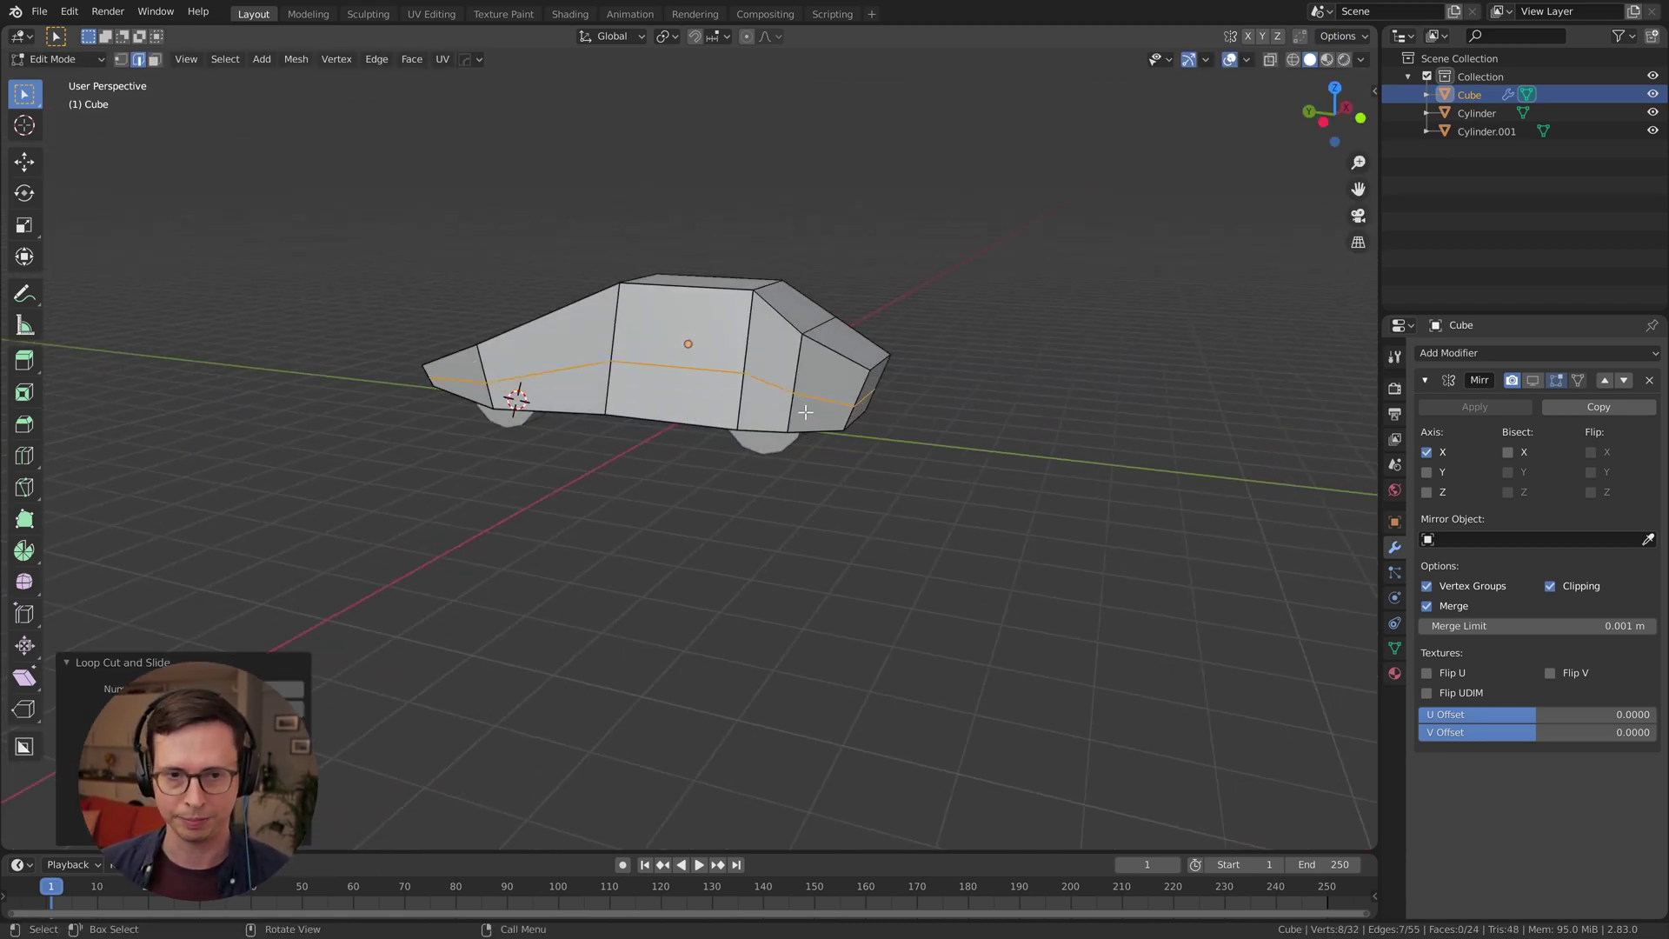
{"action": "left_click", "coordinate": [1533, 384]}
Select the two new loop edges beside the rear wheel and move them outward in the front orthographic view
{"action": "middle_click_drag", "start_coordinate": [852, 426], "coordinate": [736, 405]}
{"action": "key", "text": "alt+a"}
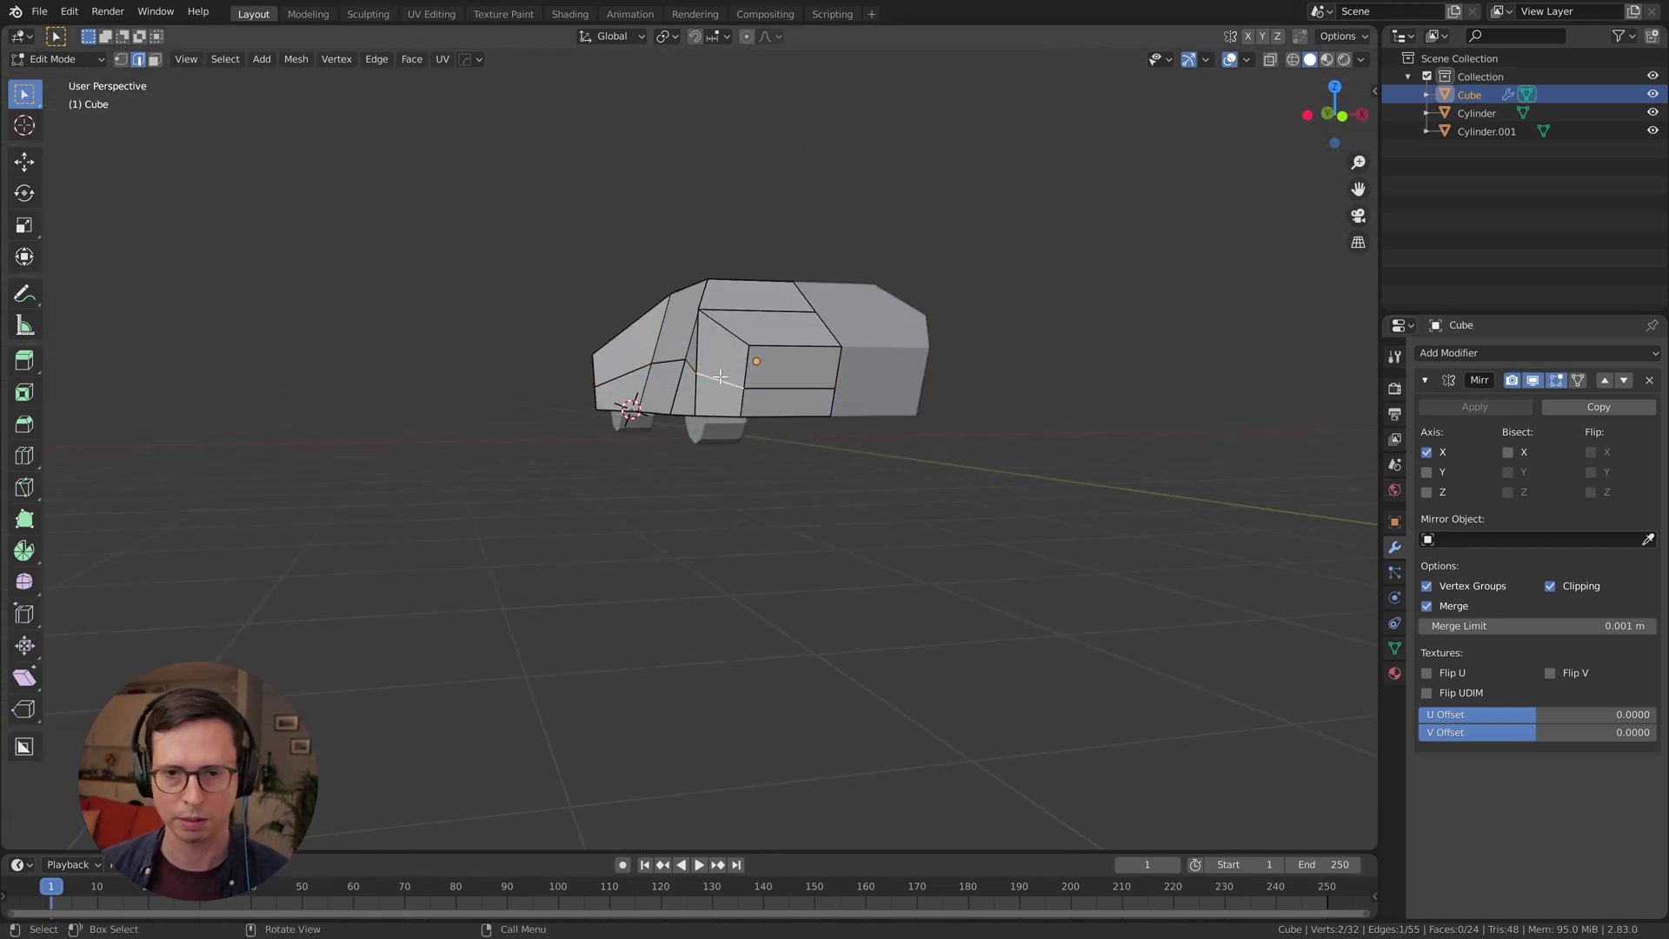
{"action": "middle_click_drag", "start_coordinate": [597, 383], "coordinate": [699, 461]}
{"action": "left_click", "coordinate": [790, 443], "text": "shift"}
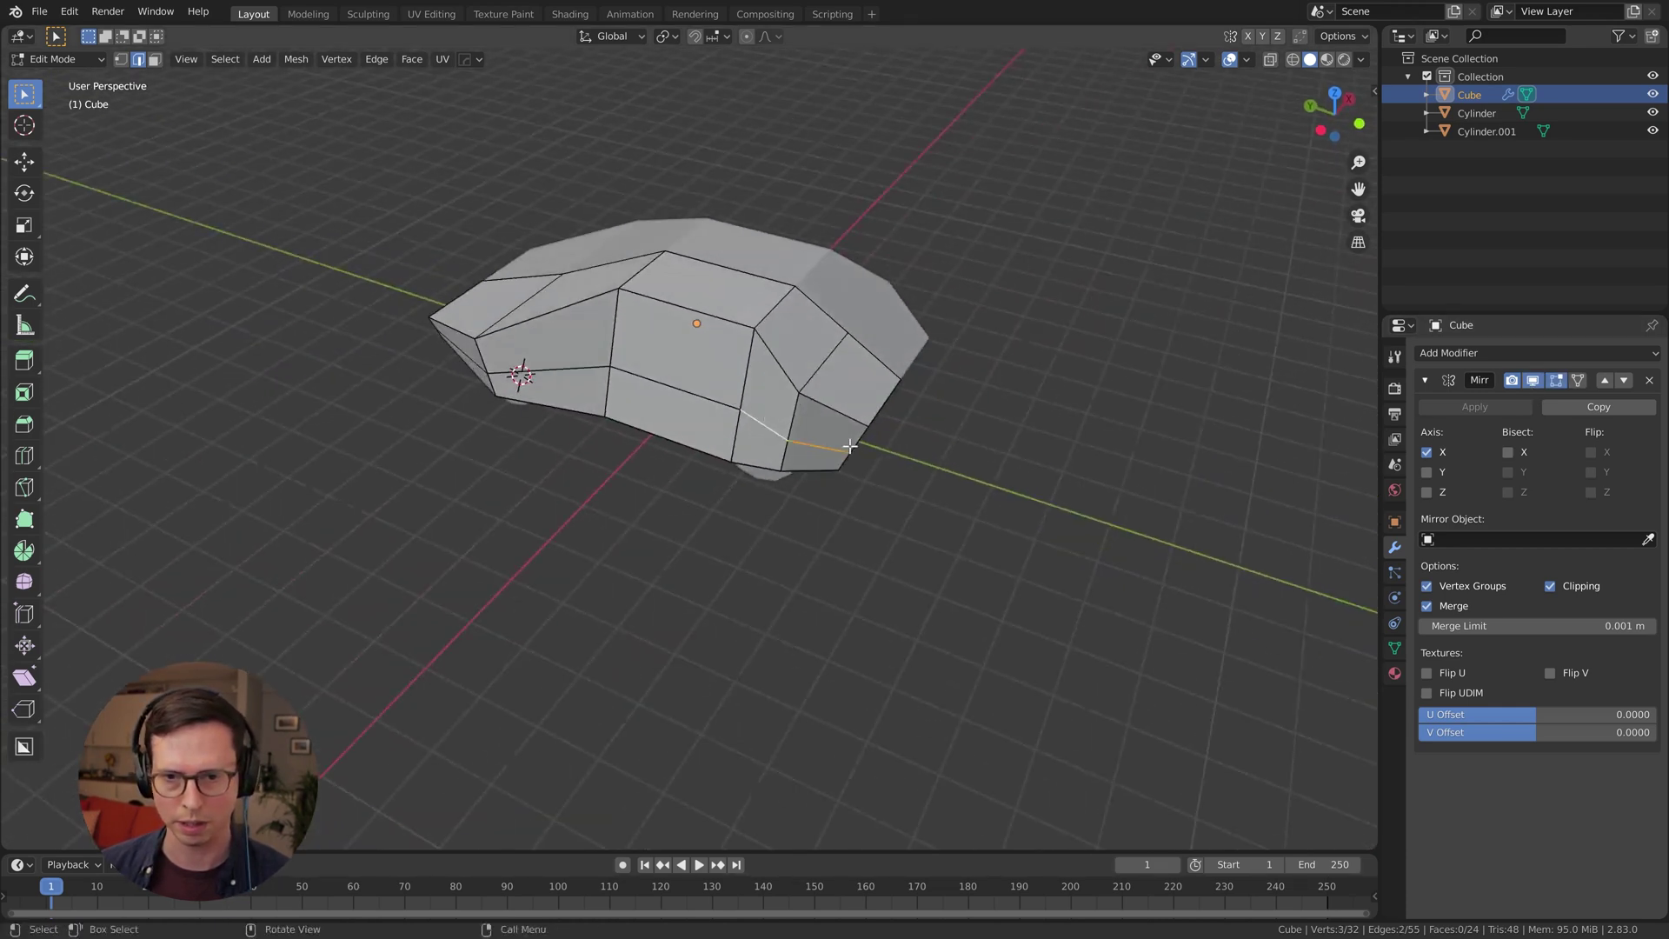
{"action": "key", "text": "KP_1"}
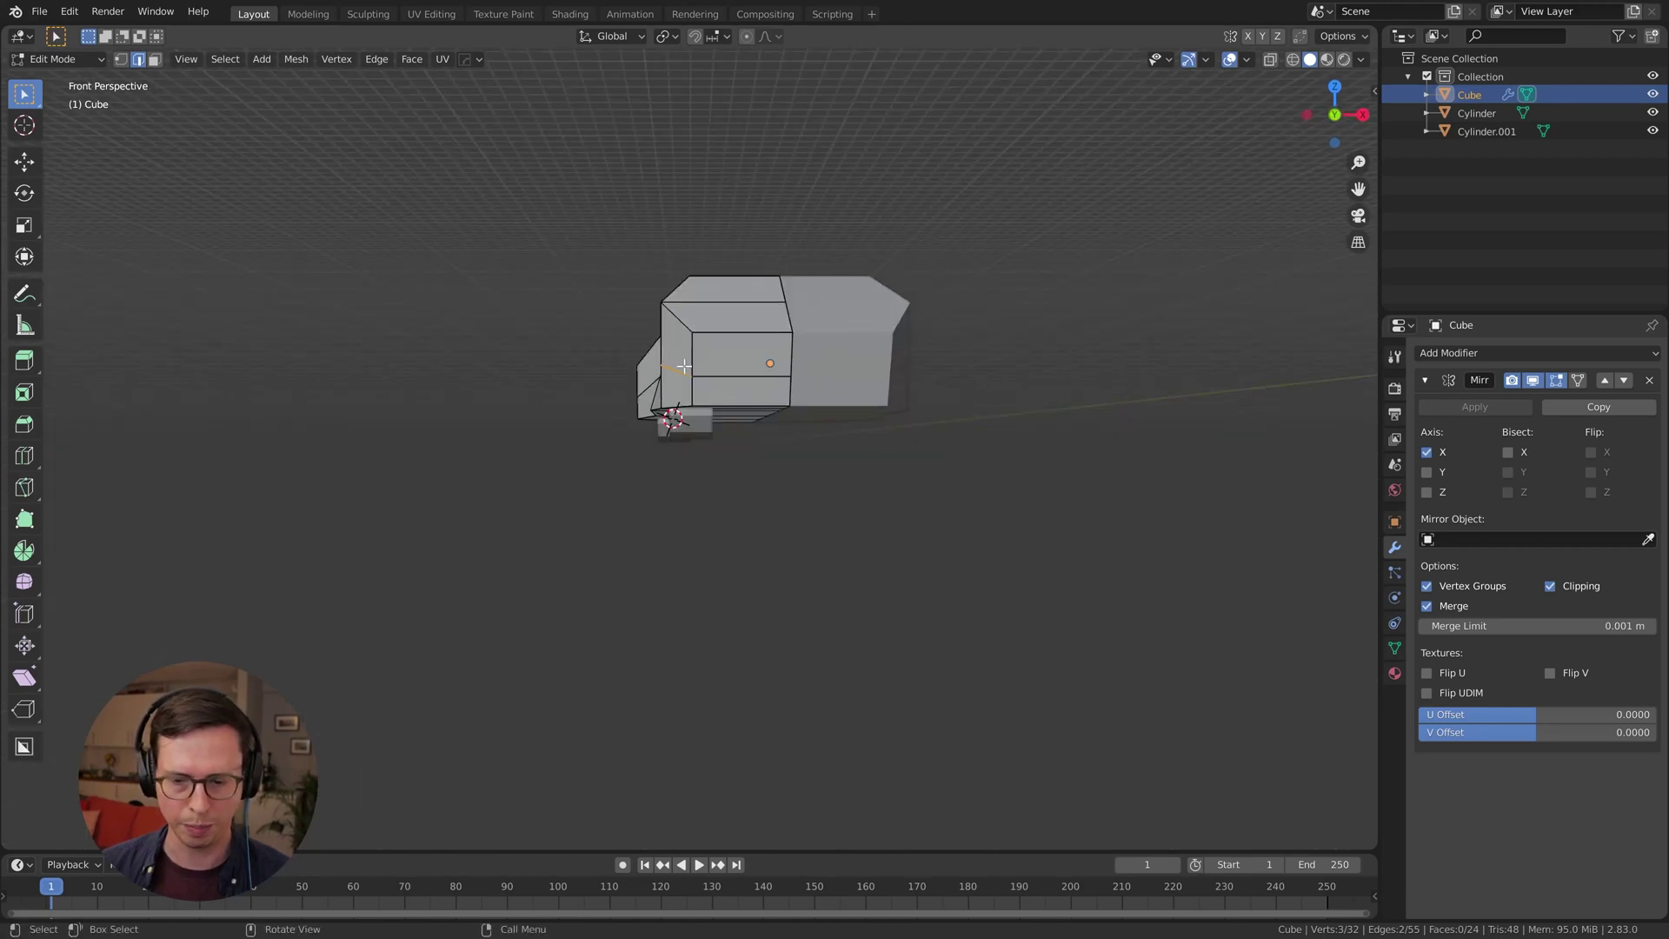
{"action": "key", "text": "KP_5"}
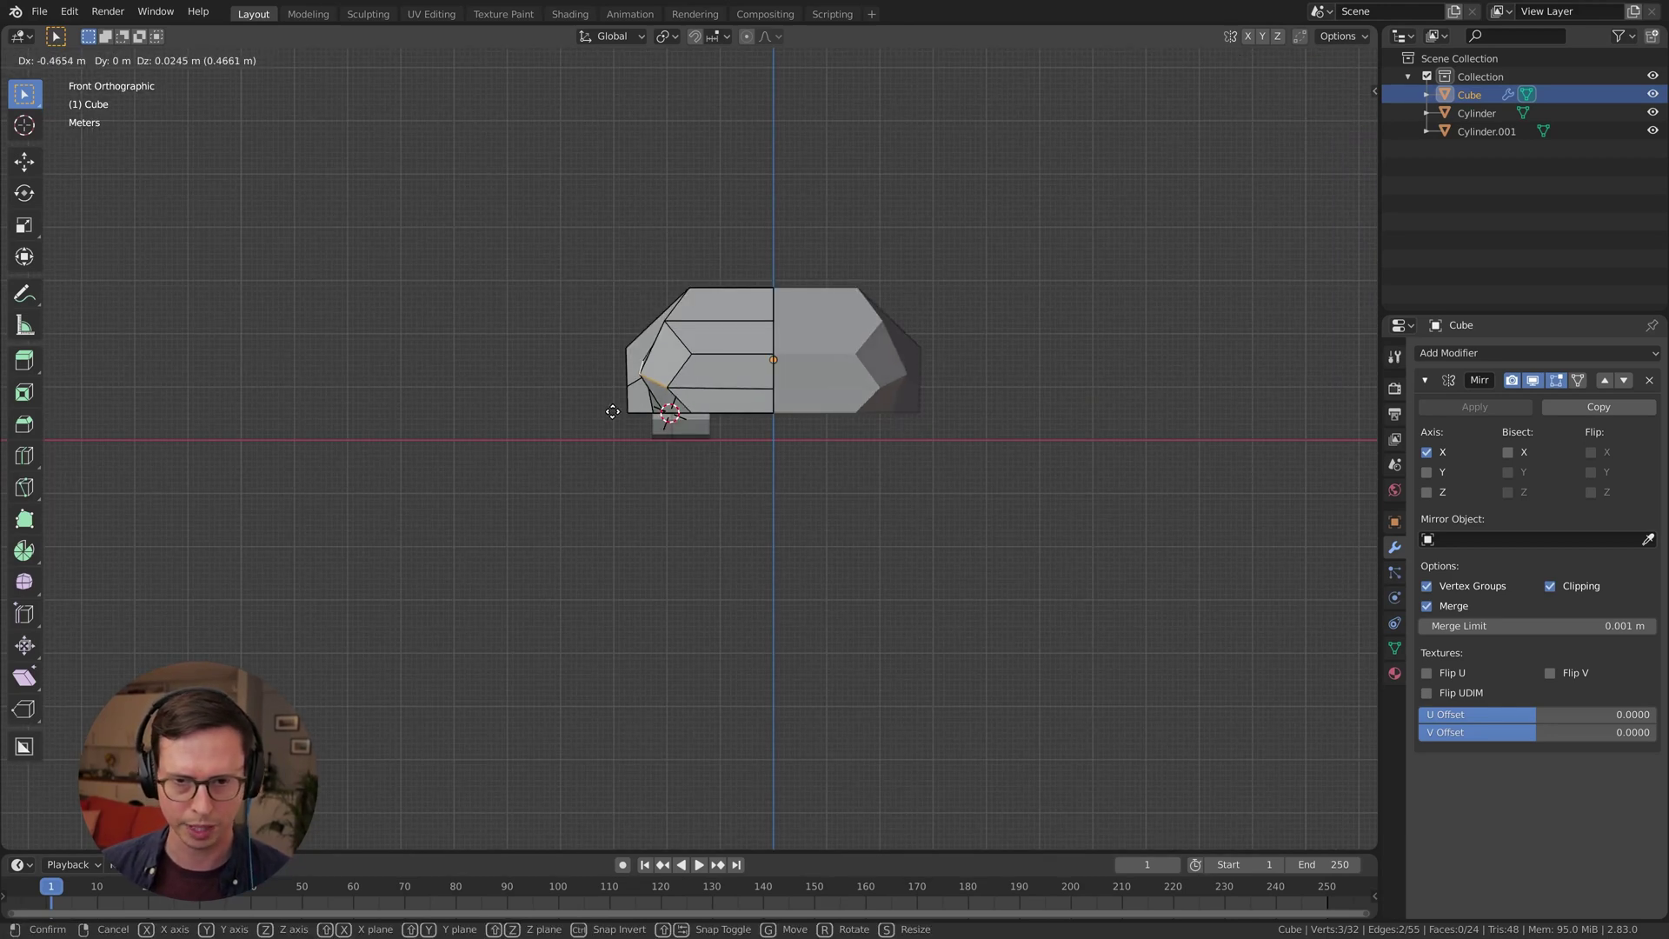
Add a crosswise edge loop running over the roof and down the side of the cabin
{"action": "middle_click_drag", "start_coordinate": [641, 413], "coordinate": [689, 359]}
{"action": "key", "text": "ctrl+r"}
{"action": "left_click", "coordinate": [687, 355]}
{"action": "right_click", "coordinate": [687, 355]}
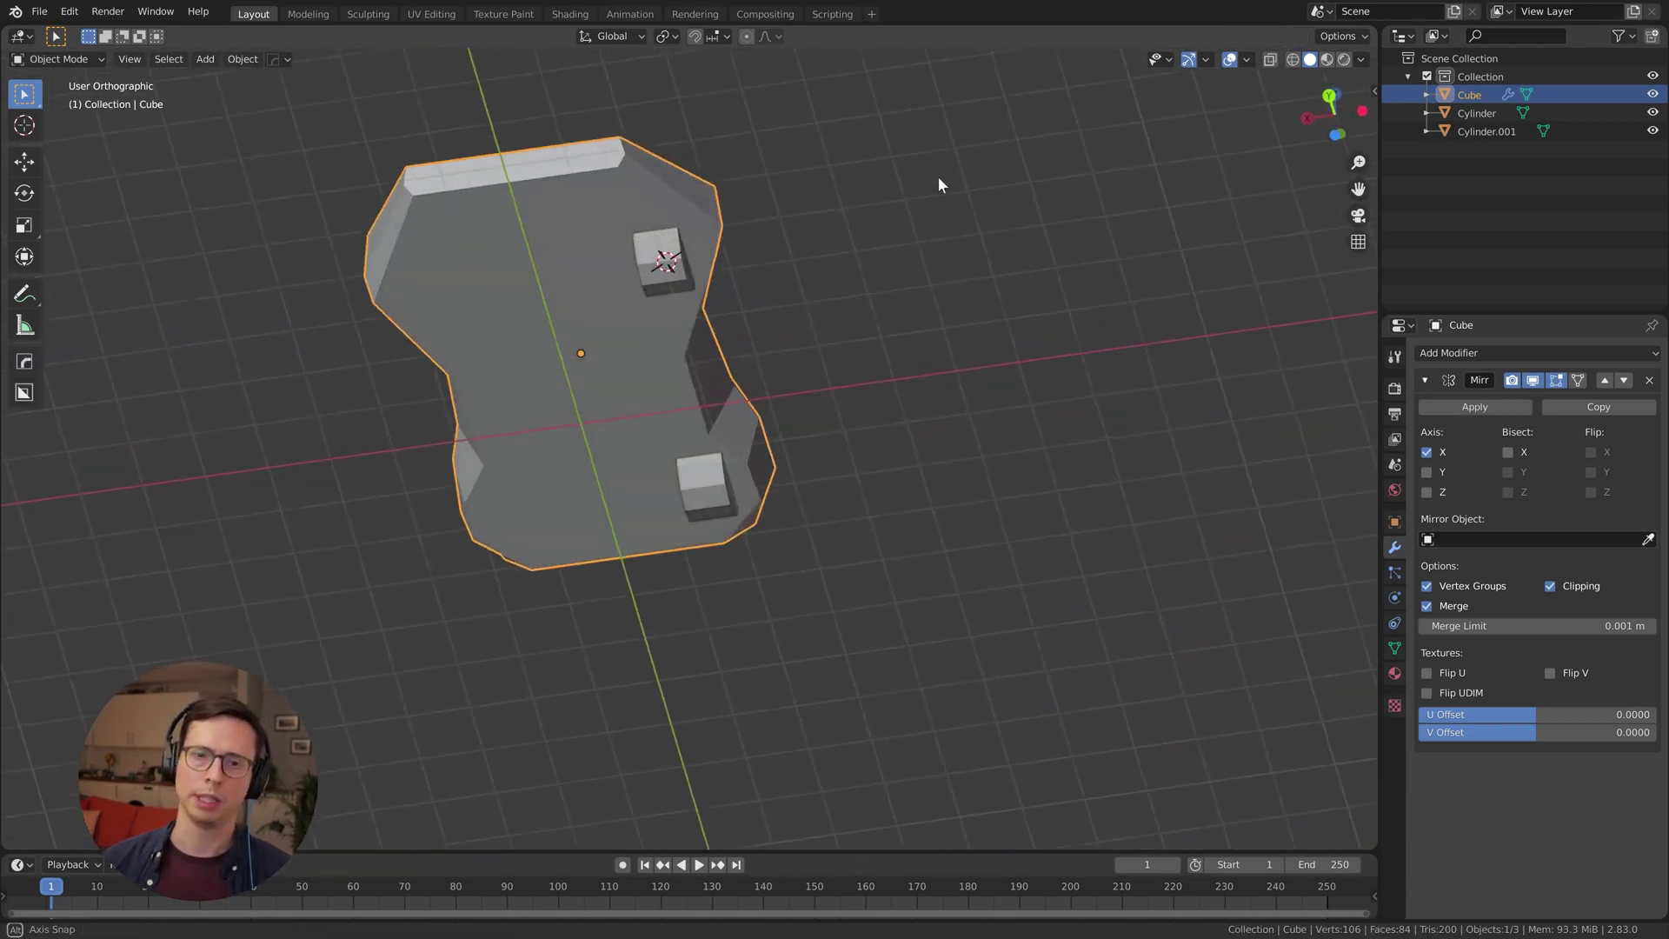
Select the two wheel cylinders together with the car body and join them into one object
{"action": "left_click", "coordinate": [664, 252]}
{"action": "left_click", "coordinate": [708, 487], "text": "shift"}
{"action": "left_click", "coordinate": [579, 407], "text": "shift"}
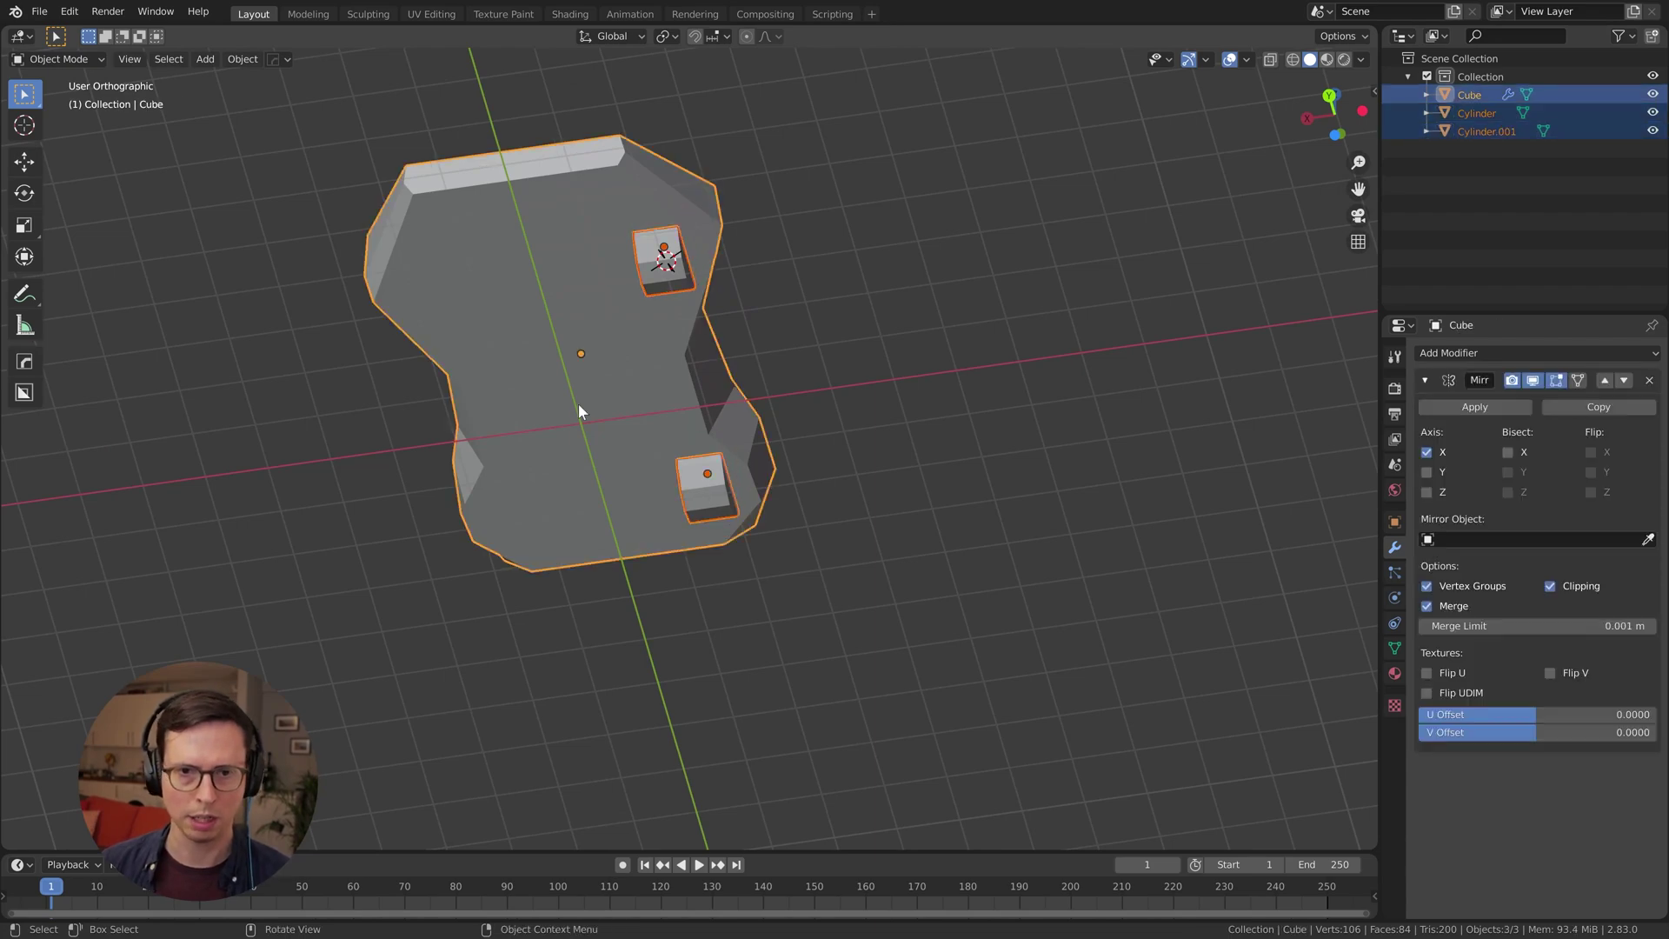
{"action": "key", "text": "ctrl+j"}
{"action": "middle_click_drag", "start_coordinate": [660, 323], "coordinate": [606, 396]}
Select the two roof faces in face mode and raise them slightly along Z
{"action": "key", "text": "Tab"}
{"action": "key", "text": "3"}
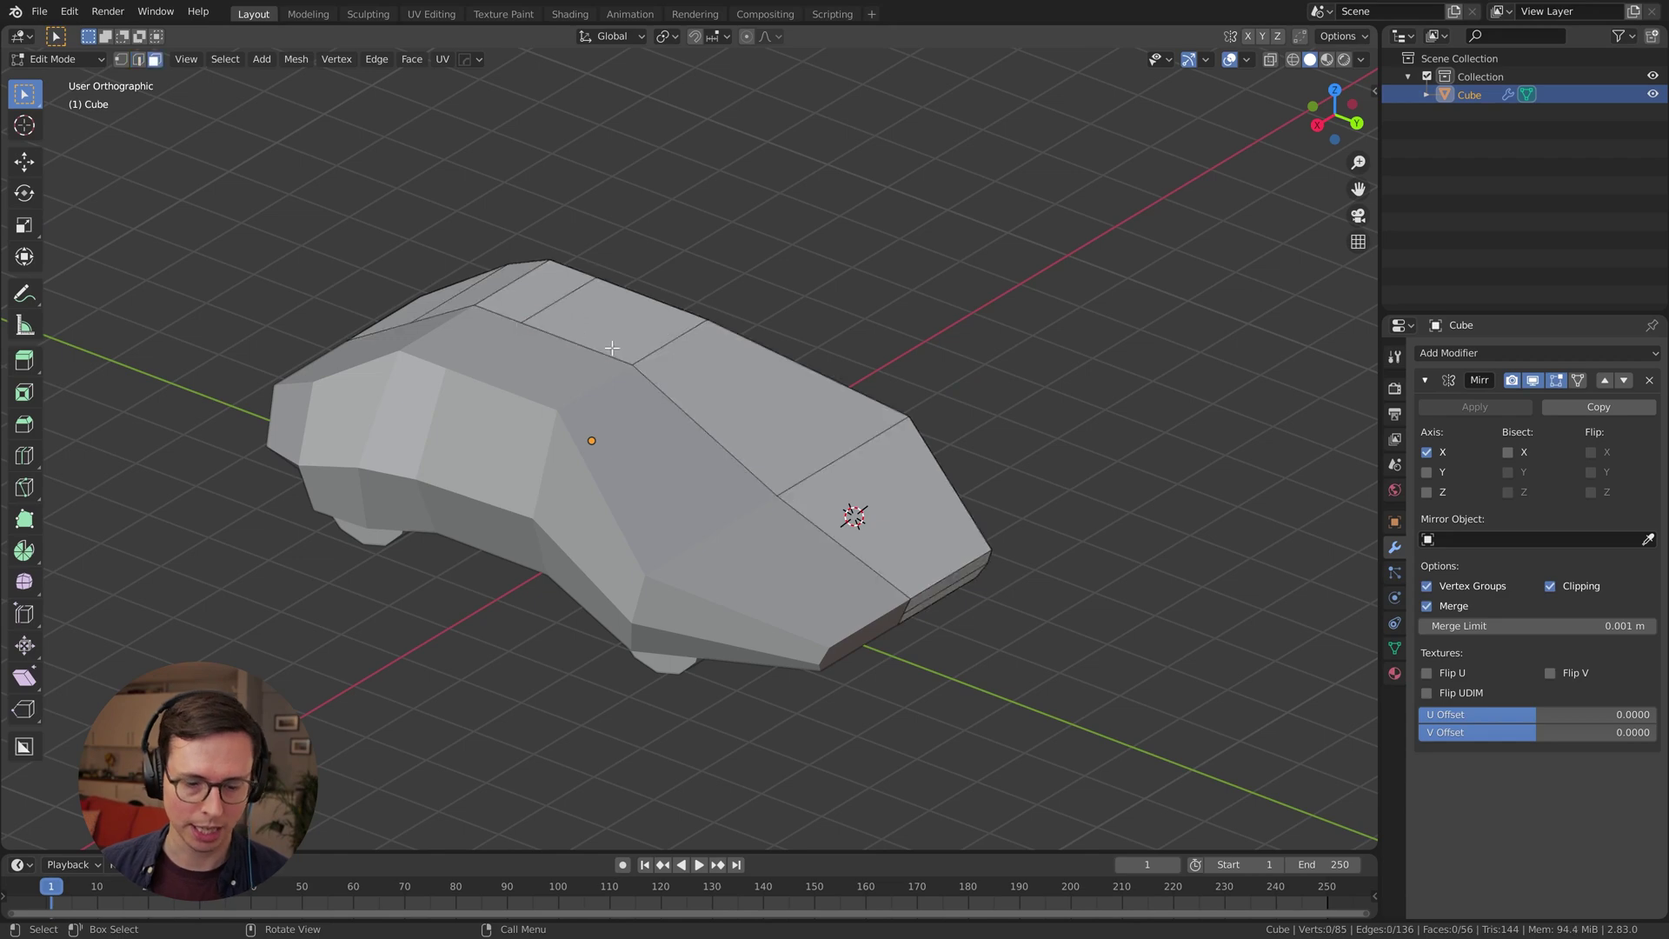
{"action": "left_click", "coordinate": [580, 322]}
{"action": "left_click", "coordinate": [532, 299], "text": "shift"}
{"action": "middle_click_drag", "start_coordinate": [532, 298], "coordinate": [696, 318]}
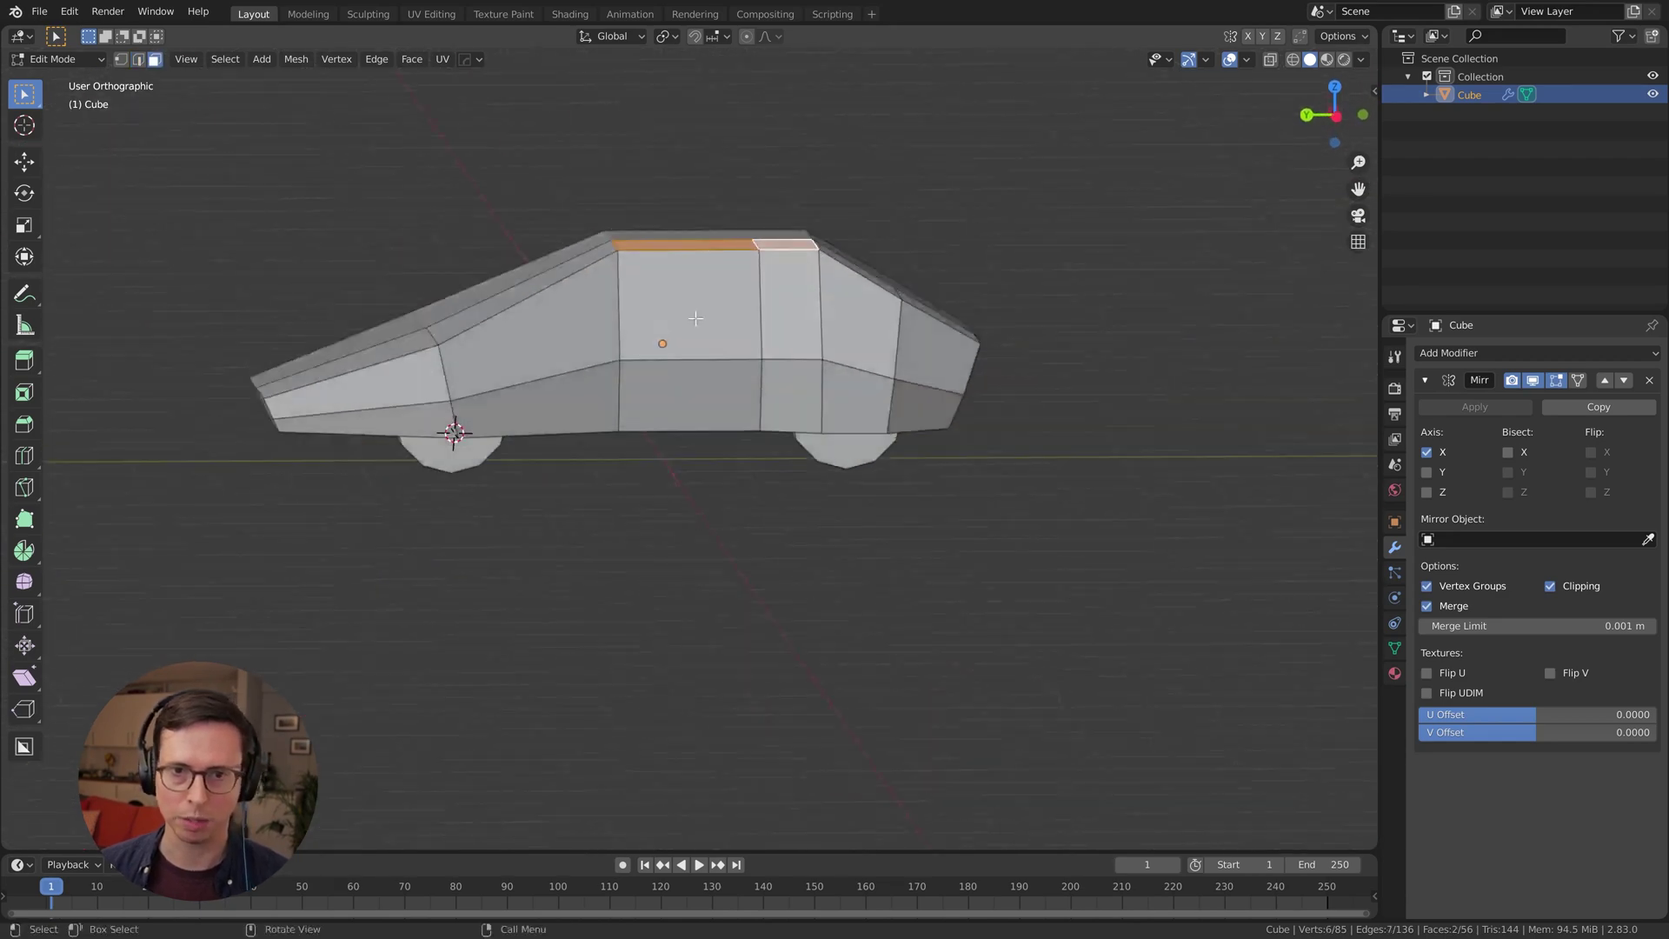
{"action": "key", "text": "g"}
{"action": "key", "text": "z"}
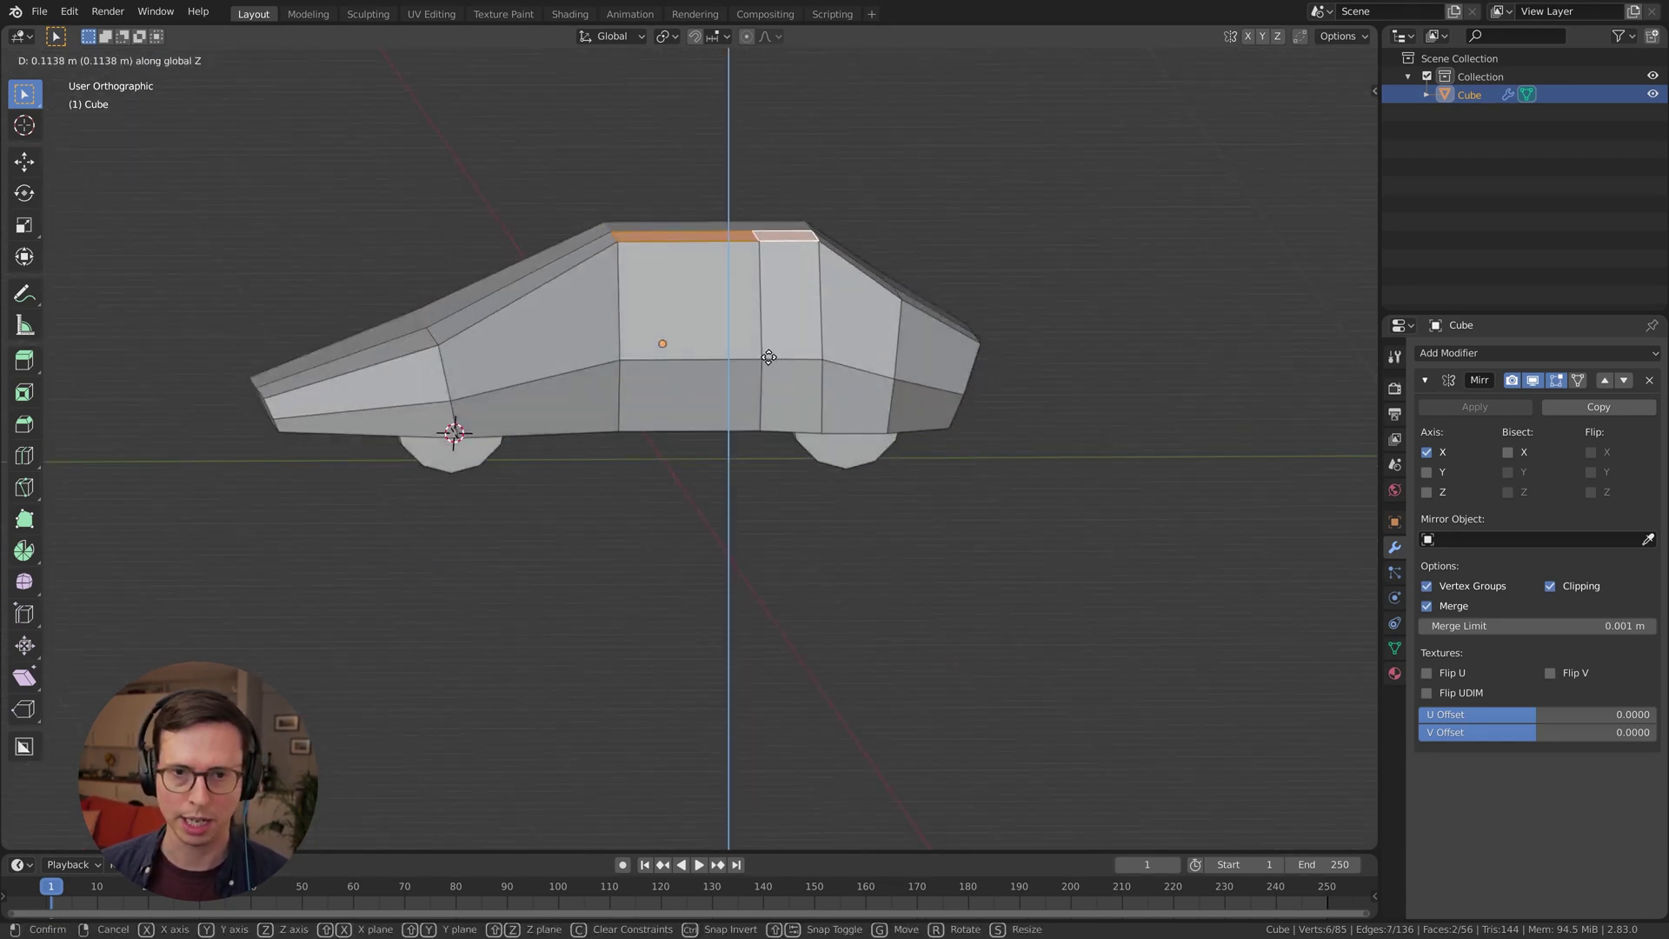
{"action": "left_click", "coordinate": [769, 344]}
Select only the rear roof face and move it along the Y axis
{"action": "middle_click_drag", "start_coordinate": [768, 344], "coordinate": [906, 421]}
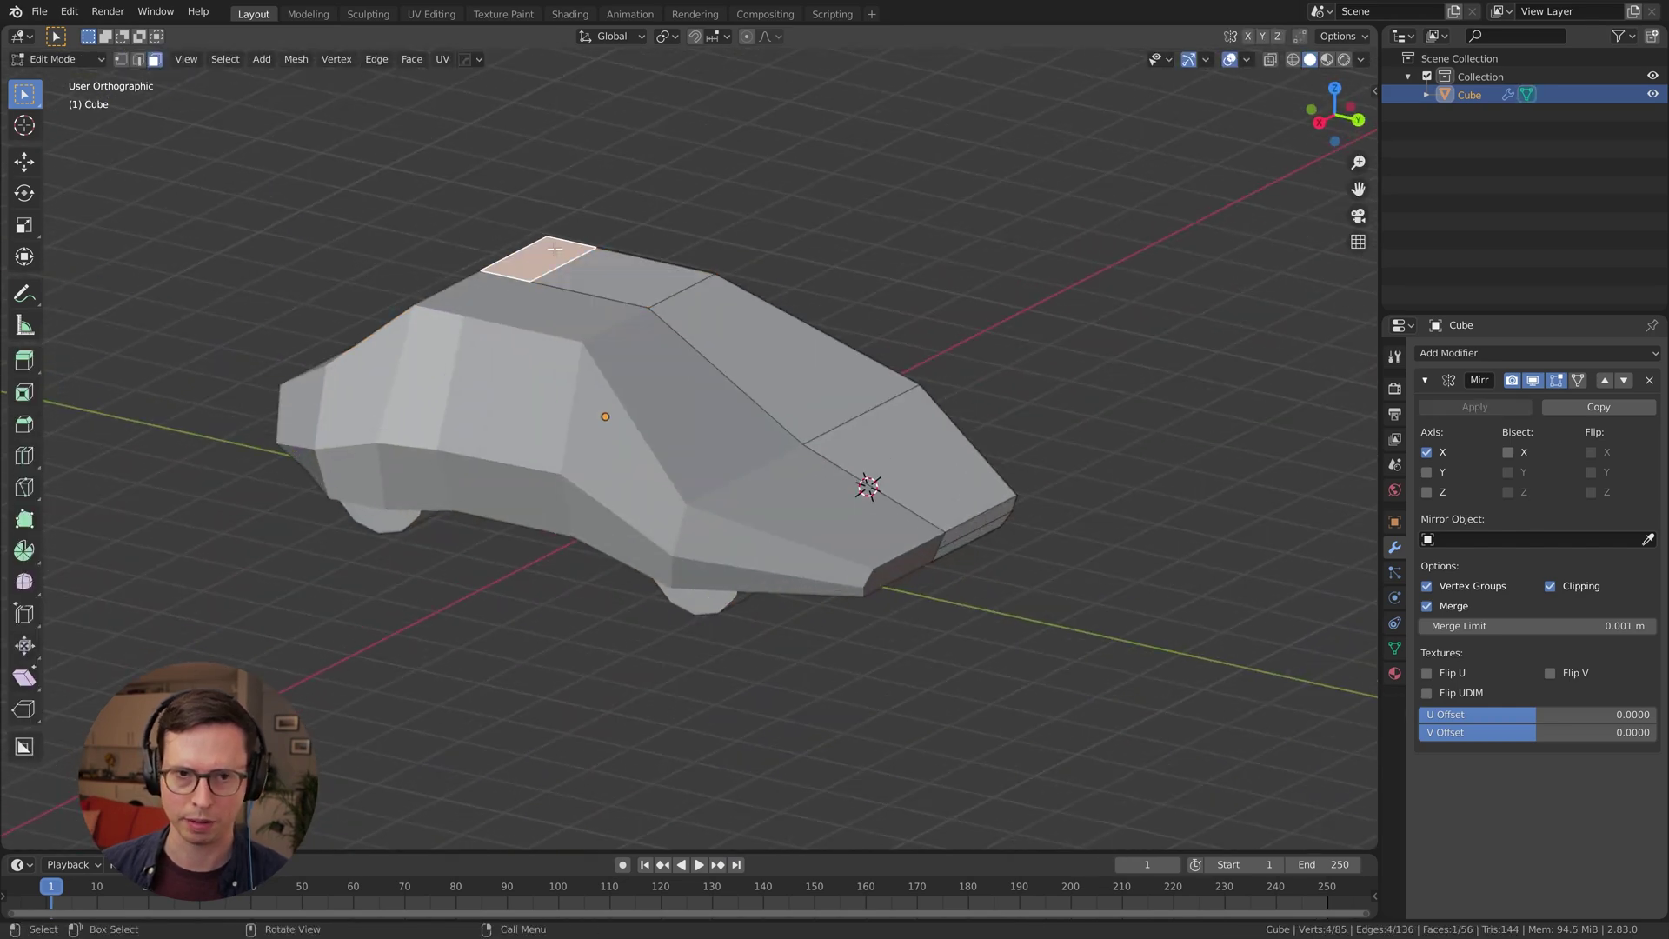
{"action": "key", "text": "g"}
{"action": "key", "text": "y"}
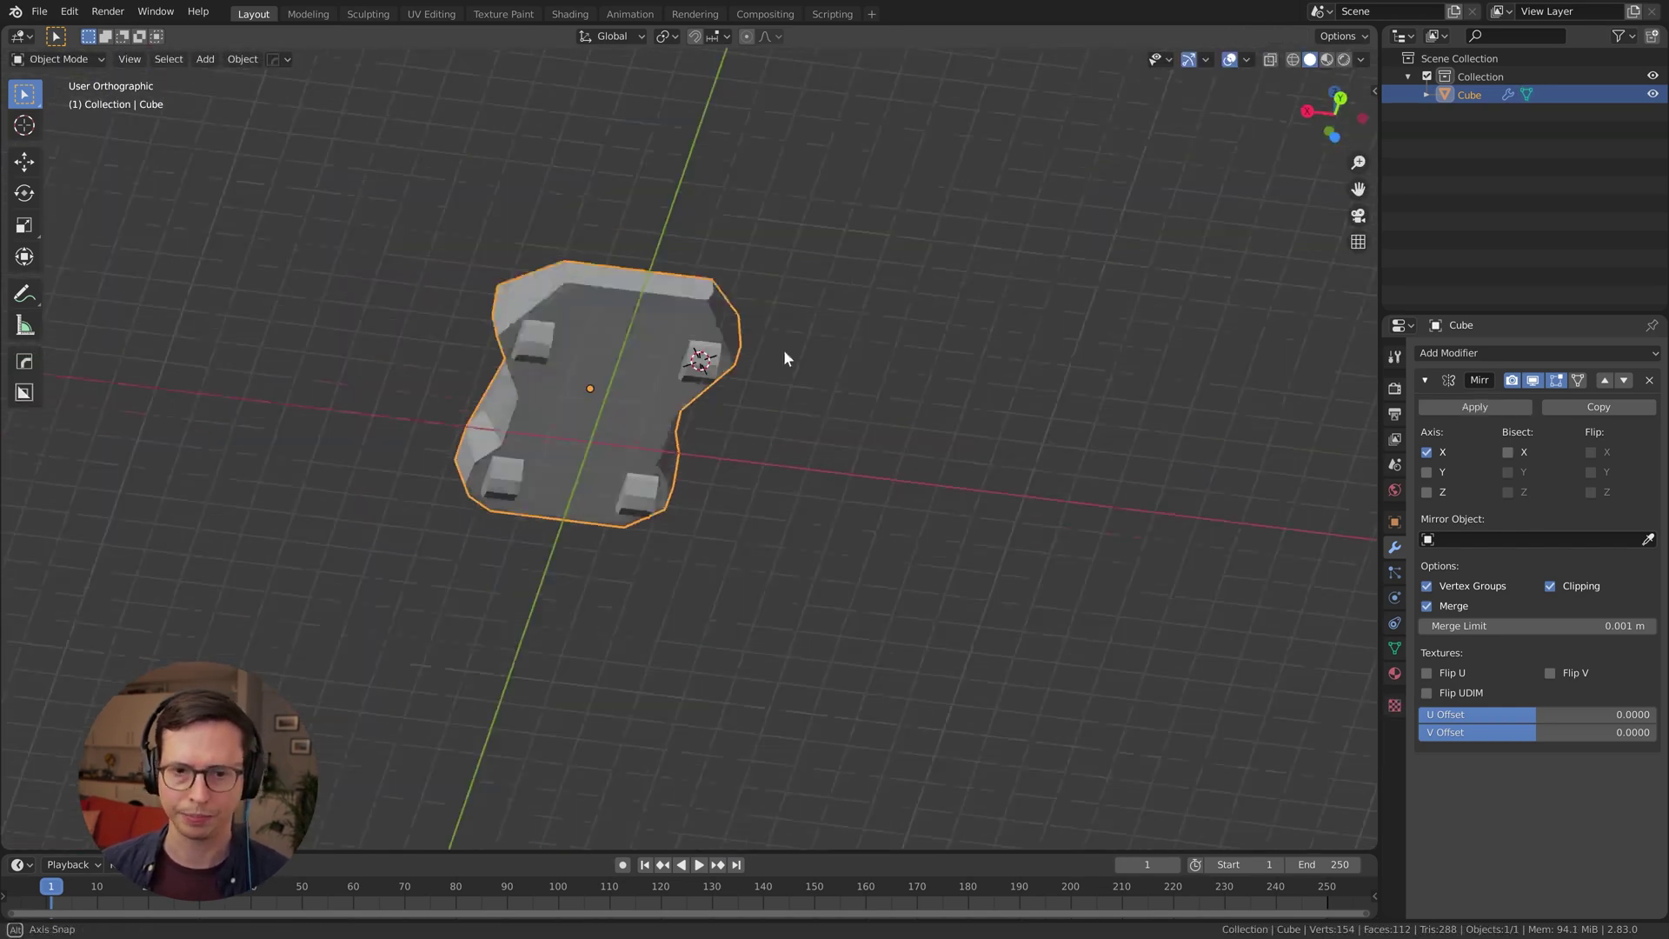
Apply the Mirror modifier in Object Mode and return to Edit Mode
{"action": "middle_click_drag", "start_coordinate": [784, 349], "coordinate": [848, 522]}
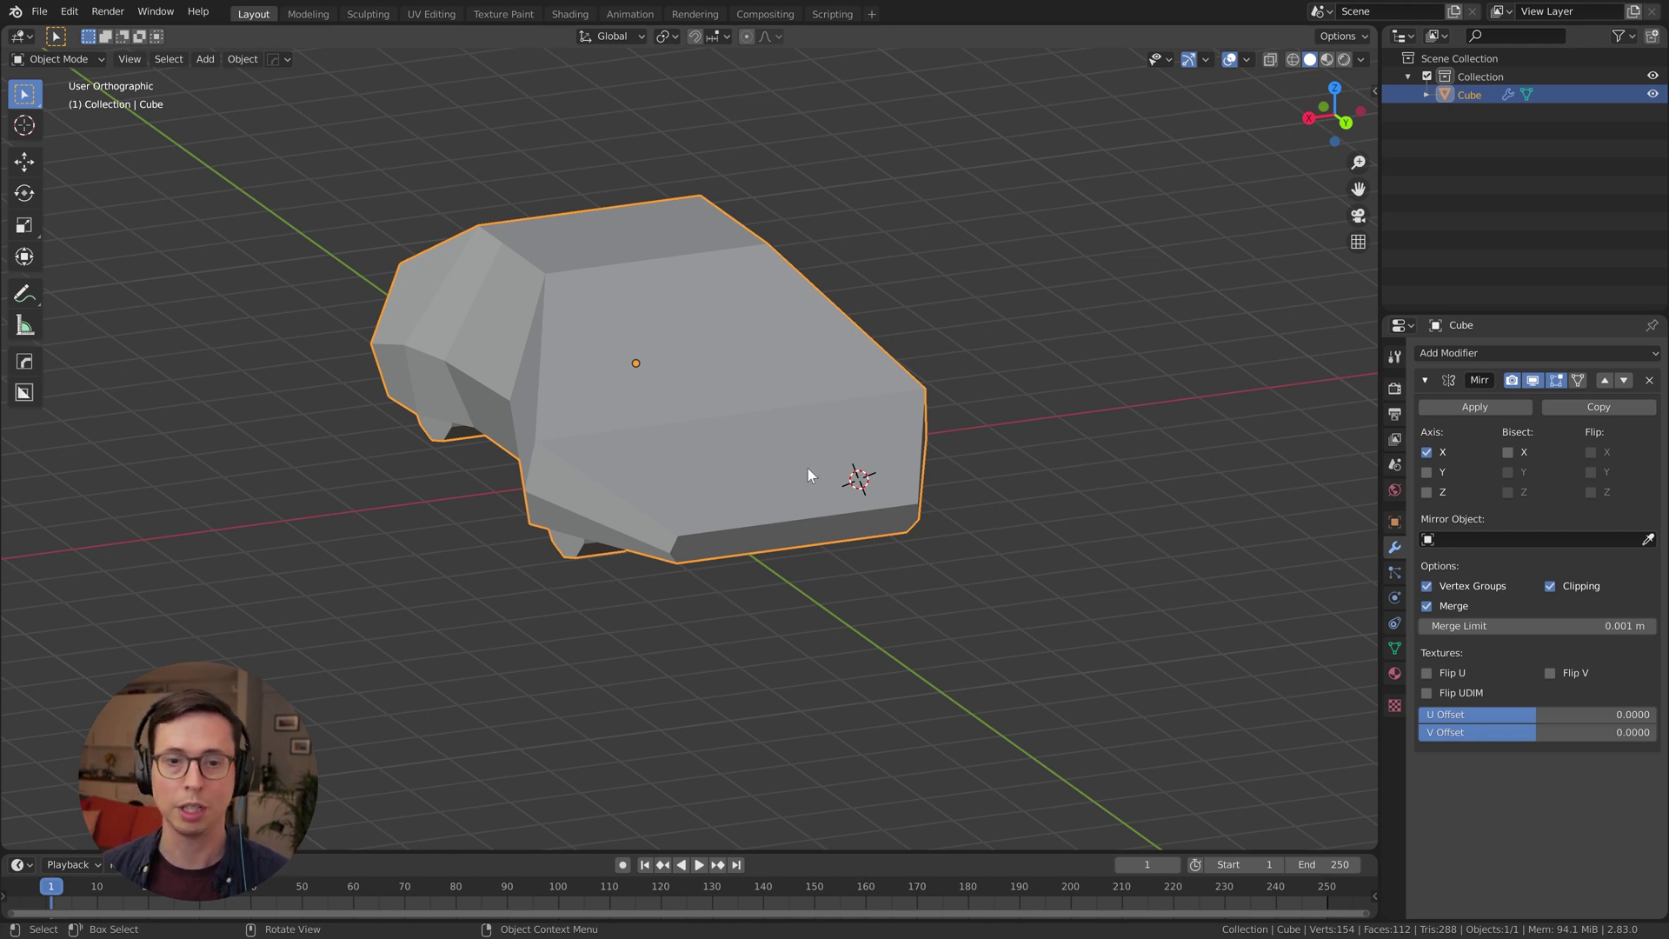
{"action": "middle_click_drag", "start_coordinate": [807, 469], "coordinate": [717, 334]}
{"action": "key", "text": "Tab"}
{"action": "key", "text": "Tab"}
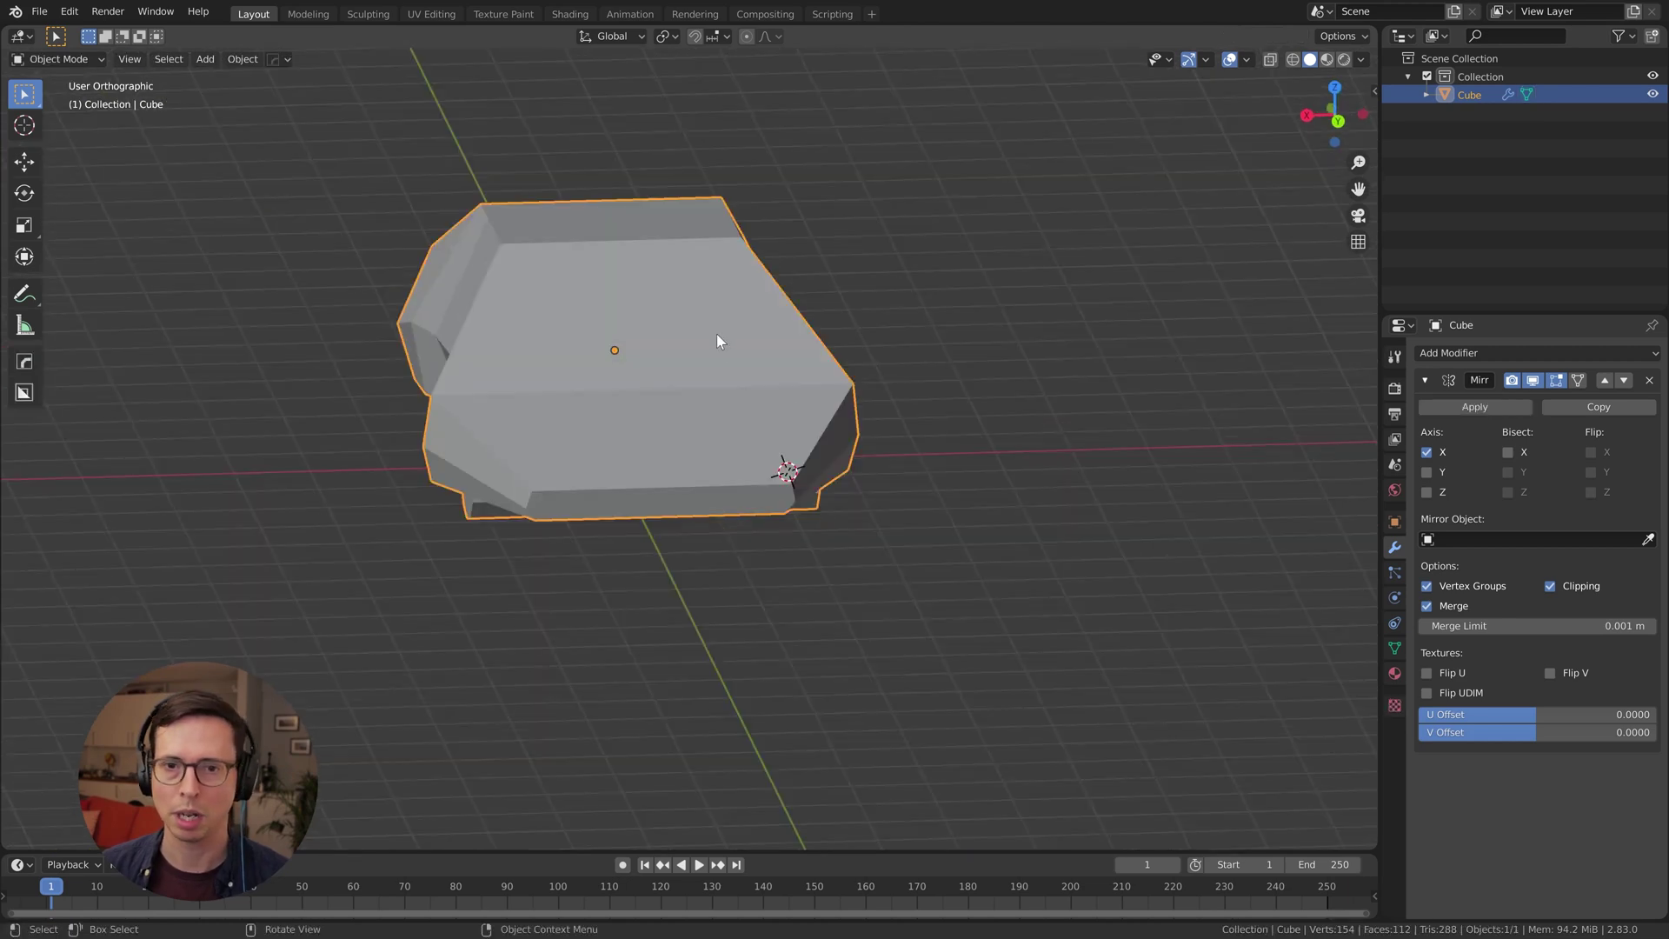
{"action": "left_click", "coordinate": [1475, 408]}
{"action": "key", "text": "Tab"}
Select all faces of the car's underside from the front end to the opposite rear corner
{"action": "middle_click_drag", "start_coordinate": [891, 521], "coordinate": [907, 362]}
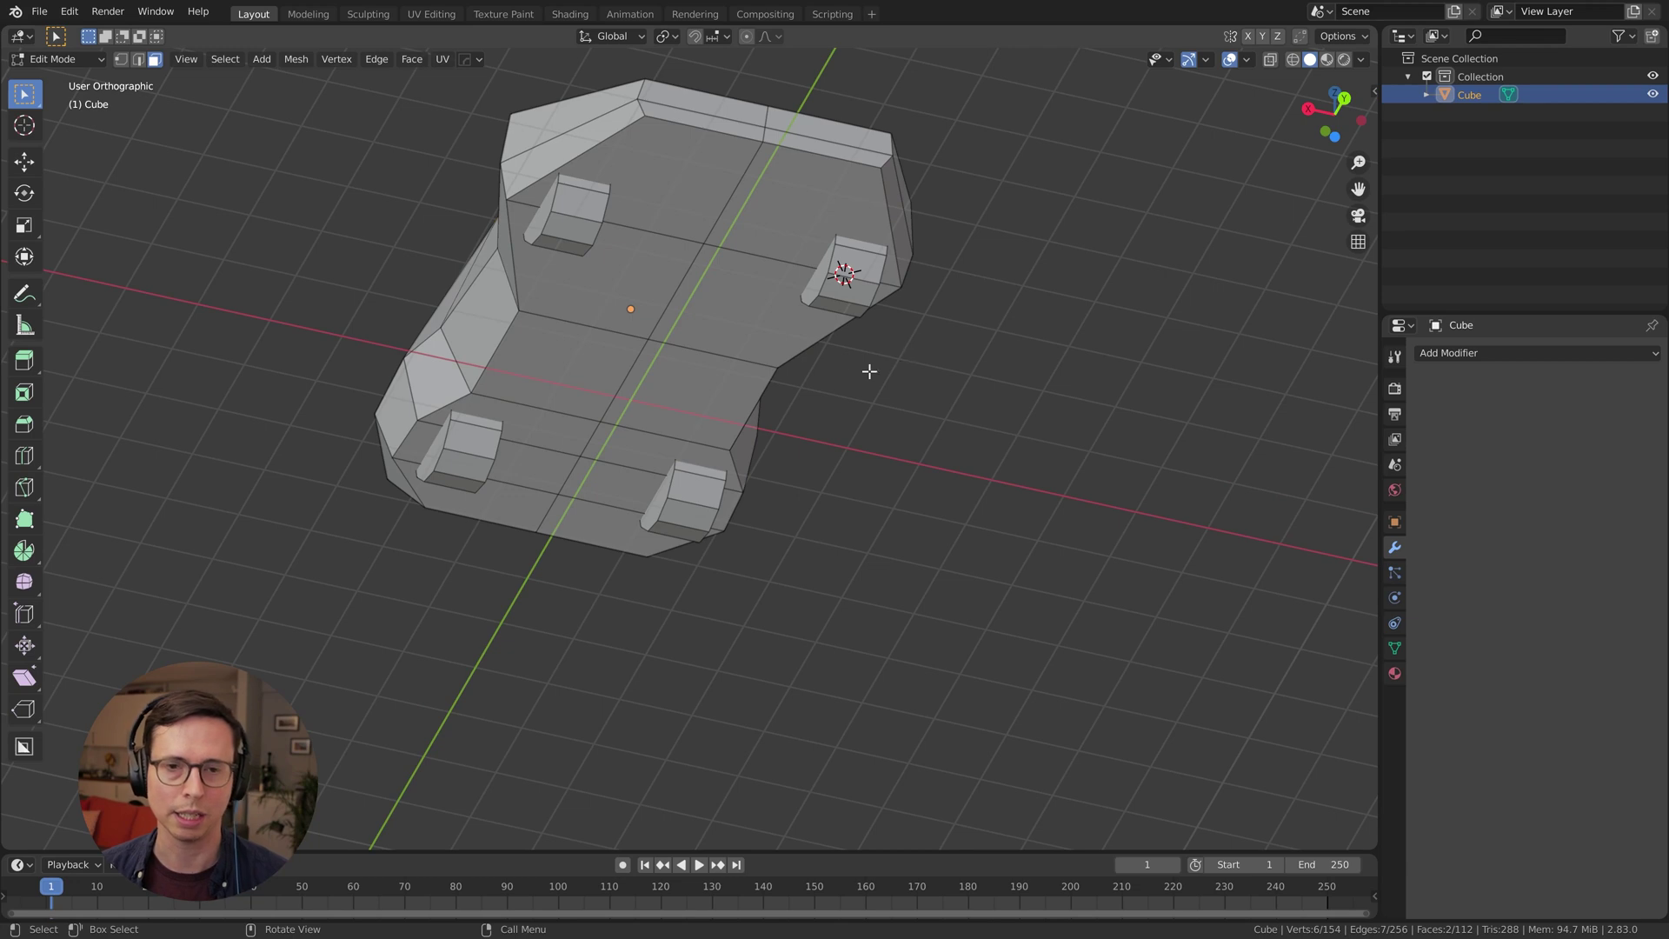
{"action": "left_click", "coordinate": [660, 165]}
{"action": "left_click", "coordinate": [626, 524], "text": "ctrl+shift"}
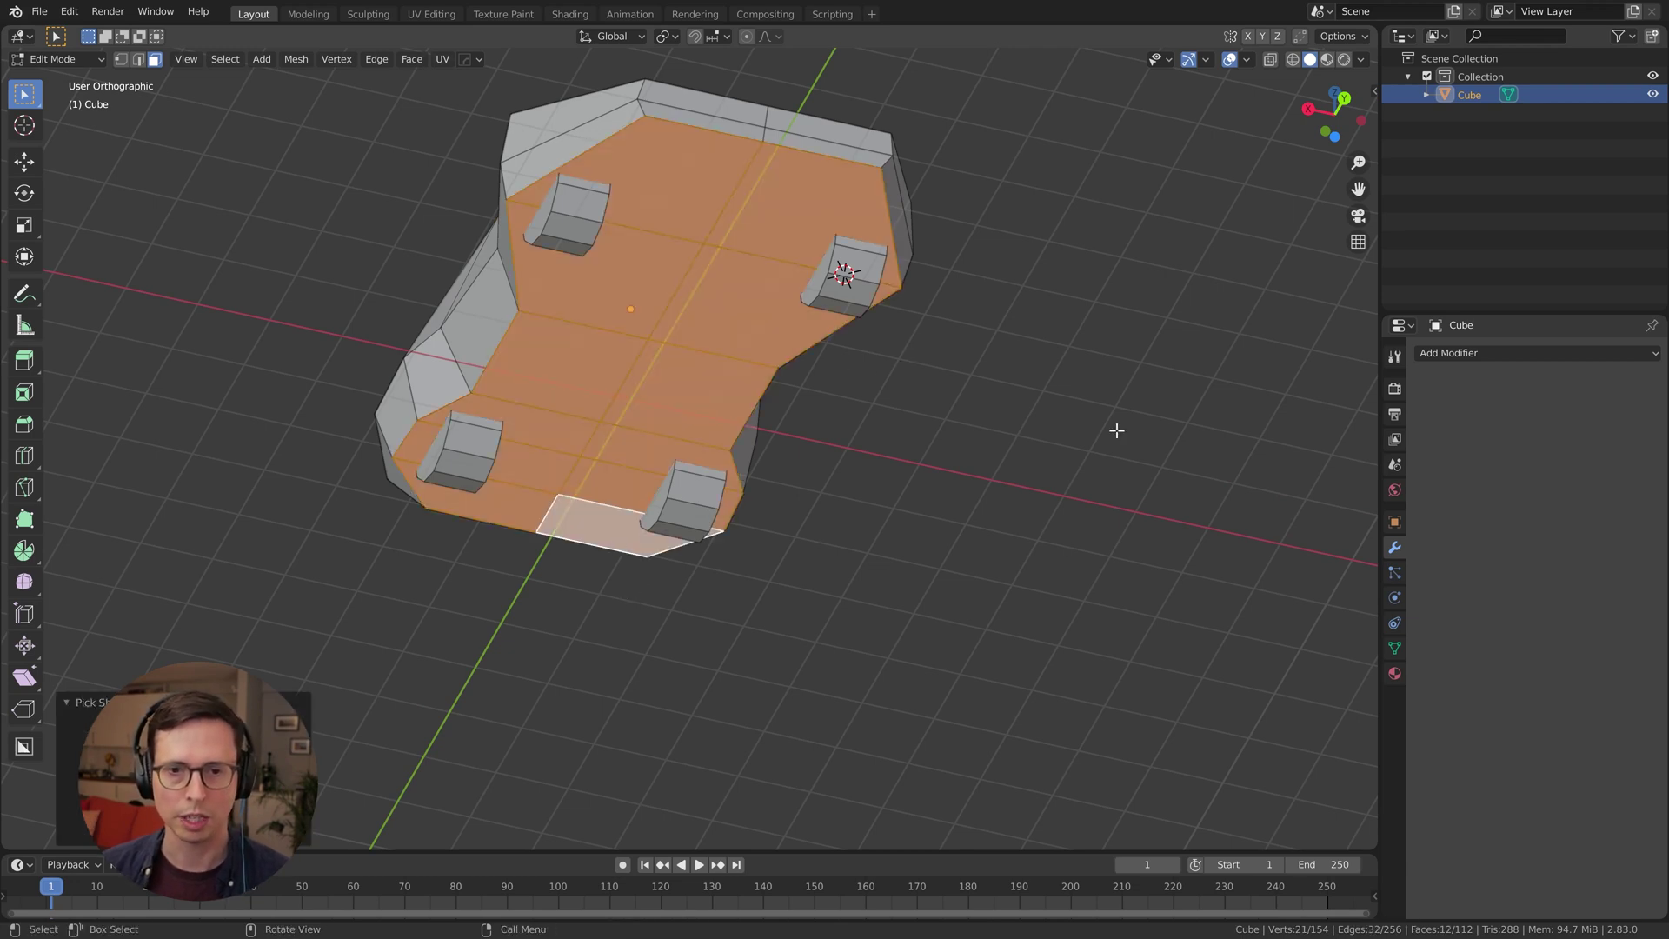
Add the outer end faces of all four wheels and the inner end faces of one side's wheels to the underside selection
{"action": "middle_click_drag", "start_coordinate": [621, 157], "coordinate": [323, 119]}
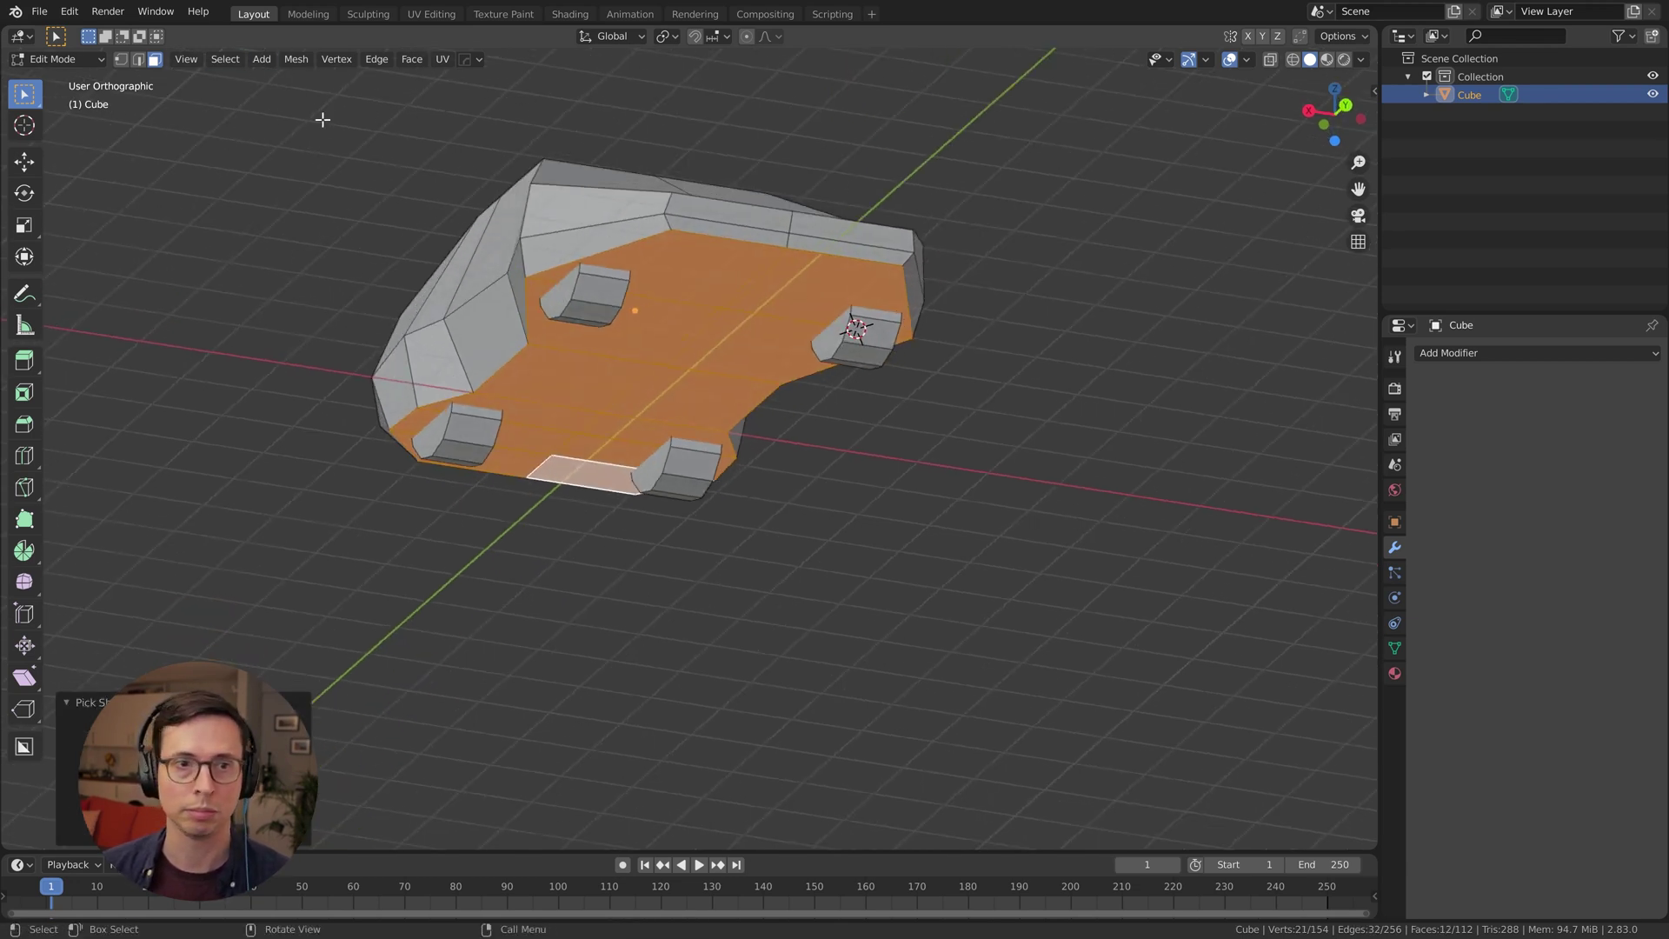
{"action": "left_click", "coordinate": [555, 298], "text": "shift"}
{"action": "left_click", "coordinate": [440, 430], "text": "shift"}
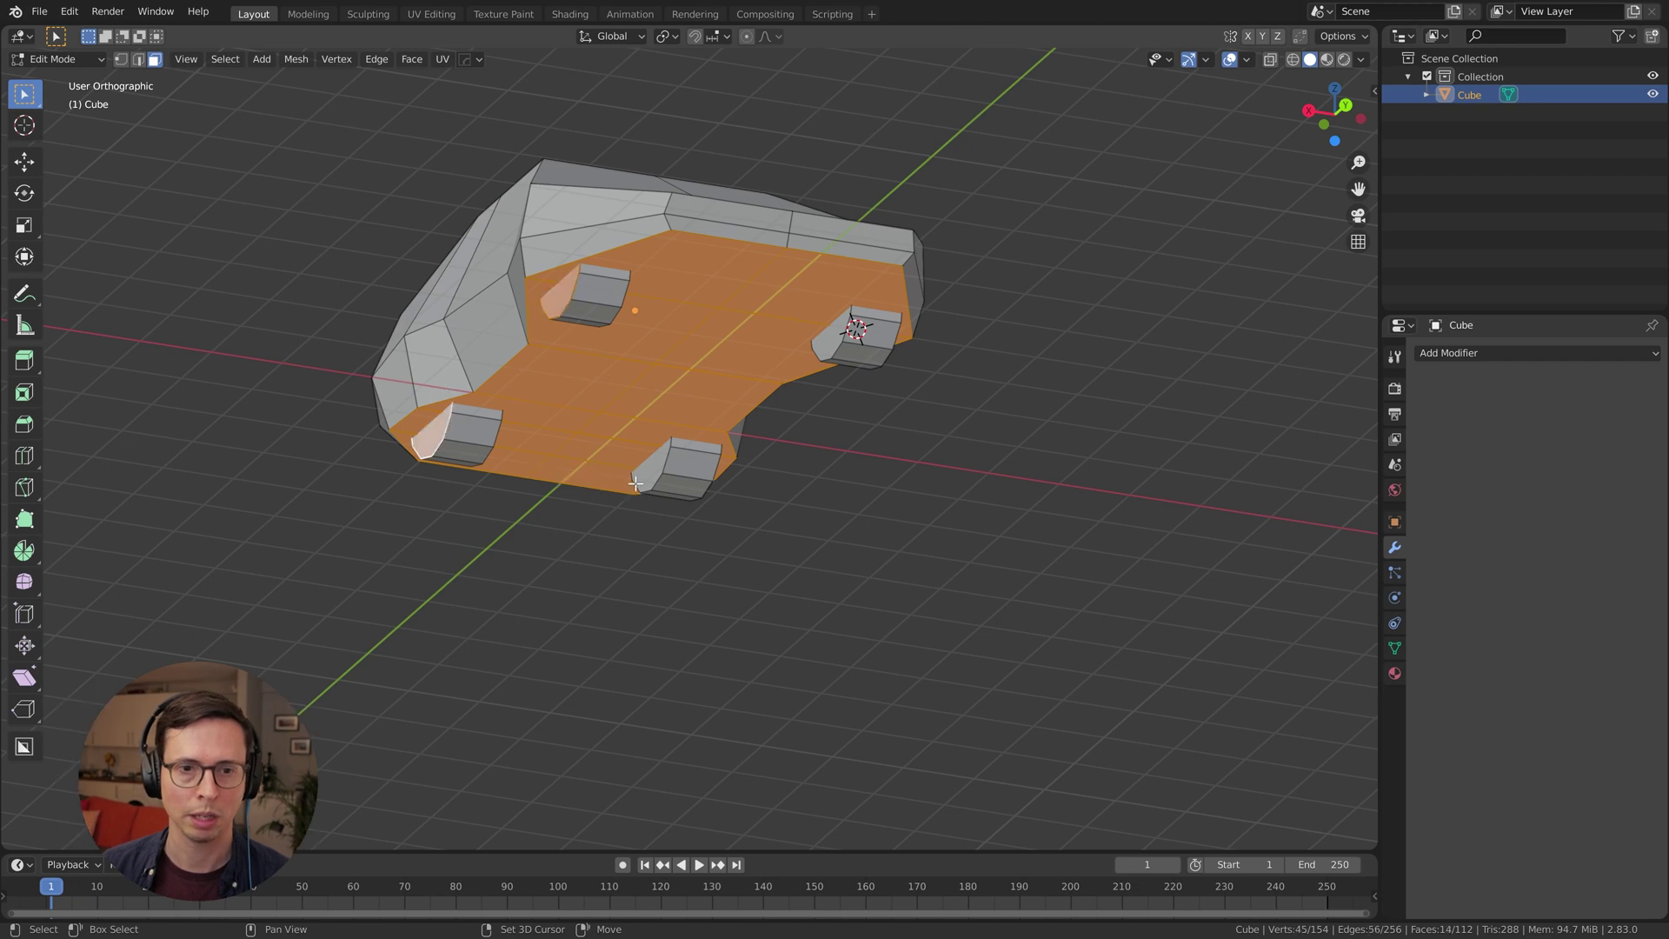
{"action": "left_click", "coordinate": [640, 470], "text": "shift"}
{"action": "left_click", "coordinate": [824, 339], "text": "shift"}
{"action": "middle_click_drag", "start_coordinate": [824, 339], "coordinate": [522, 356]}
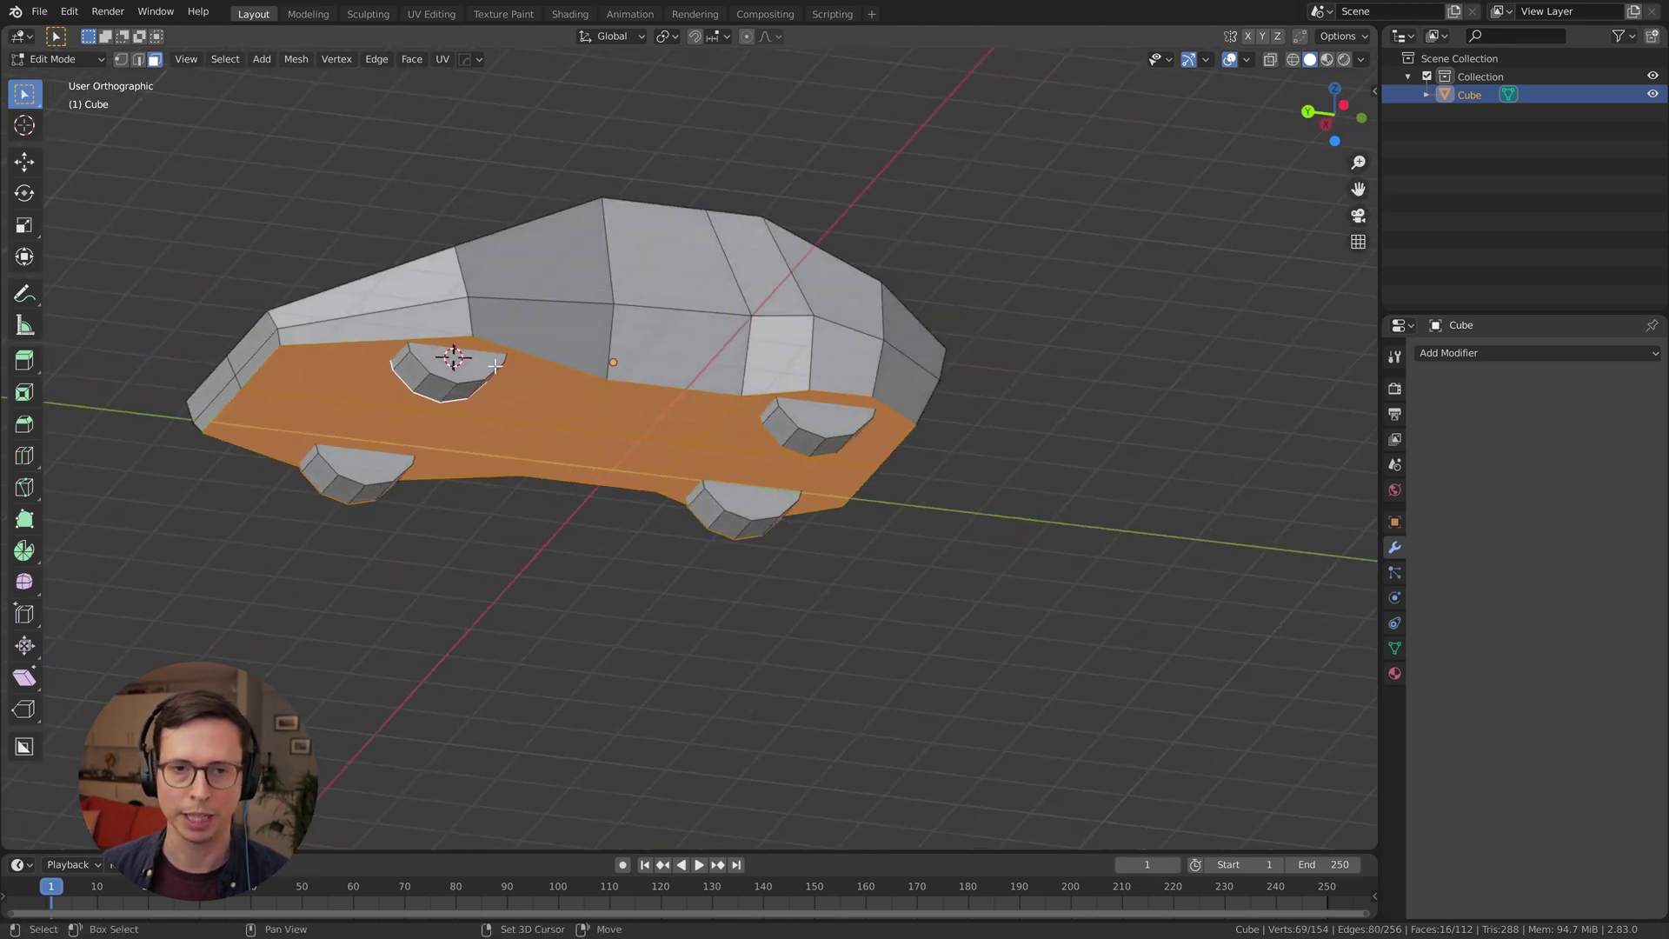
{"action": "left_click", "coordinate": [461, 363], "text": "shift"}
{"action": "left_click", "coordinate": [817, 409], "text": "shift"}
{"action": "middle_click_drag", "start_coordinate": [768, 510], "coordinate": [1036, 434]}
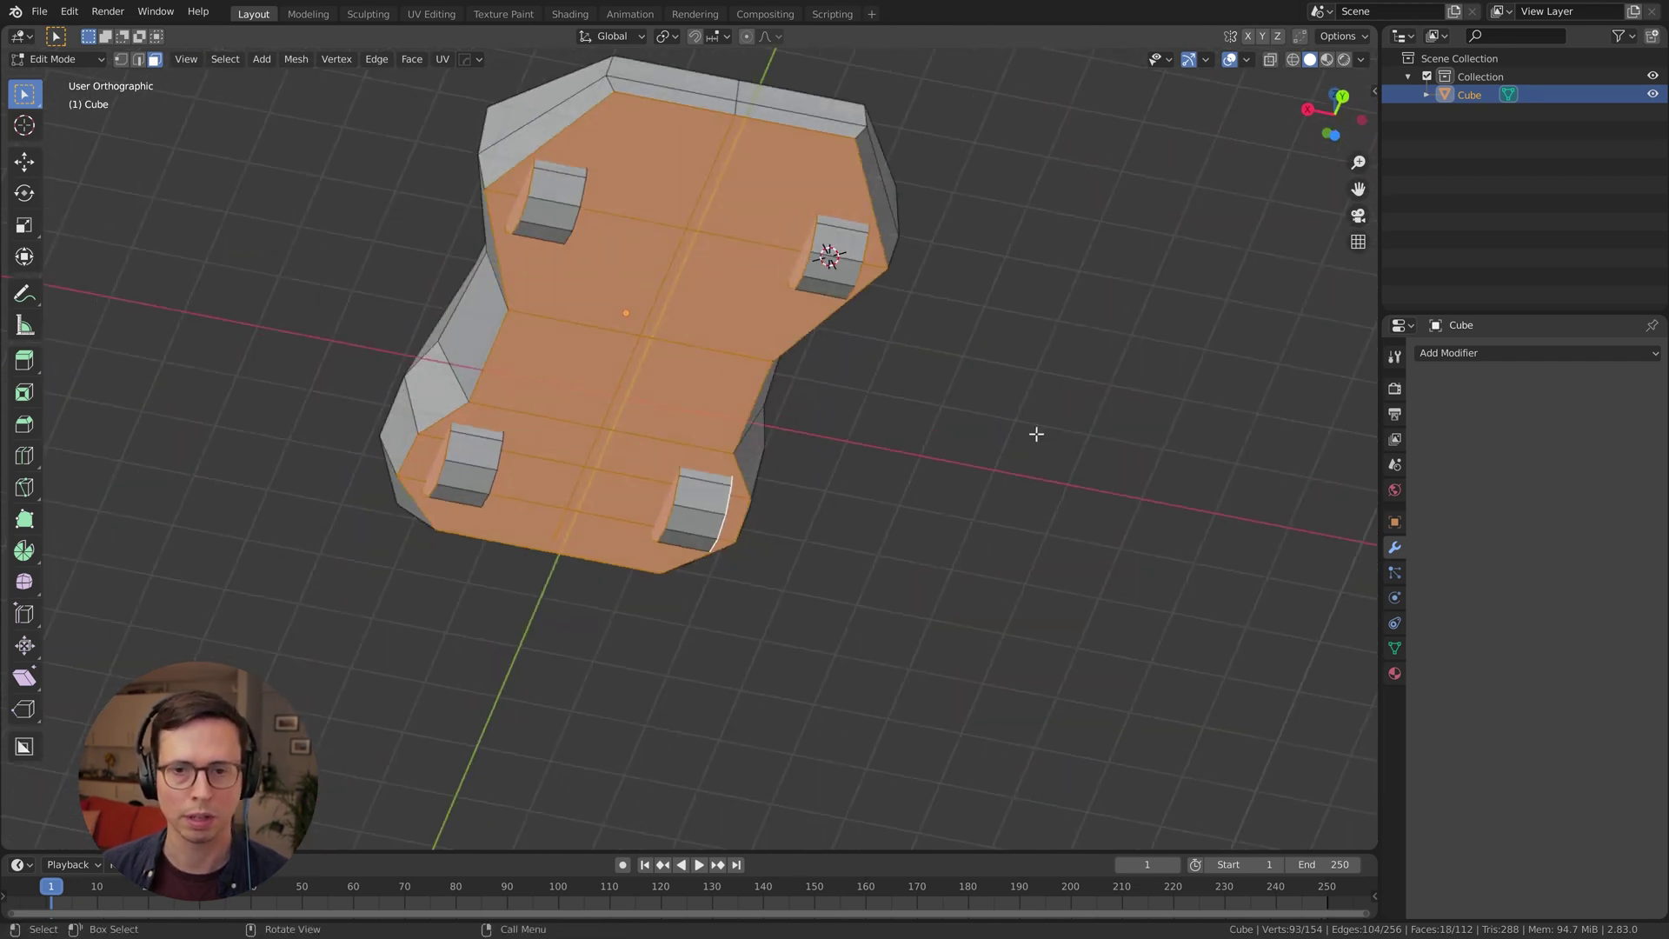
{"action": "middle_click_drag", "start_coordinate": [683, 509], "coordinate": [834, 470]}
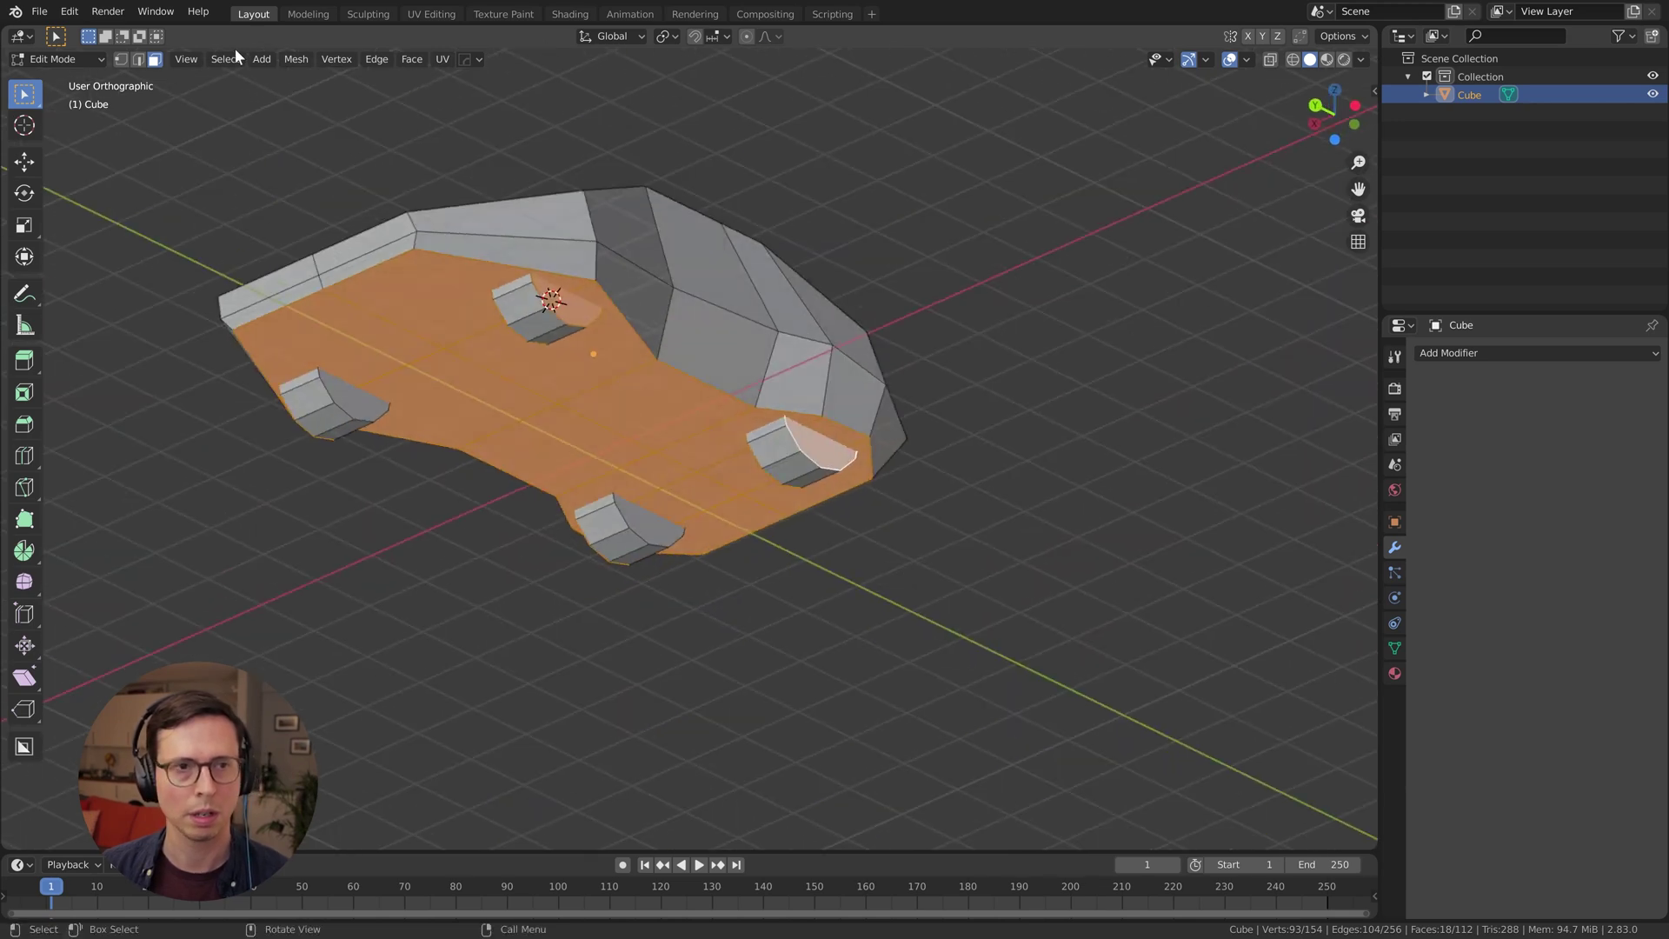
Convert the face selection to its boundary loop, mark those edges as seams, and deselect everything
{"action": "left_click", "coordinate": [296, 59]}
{"action": "mouse_move", "coordinate": [225, 59]}
{"action": "mouse_move", "coordinate": [358, 336]}
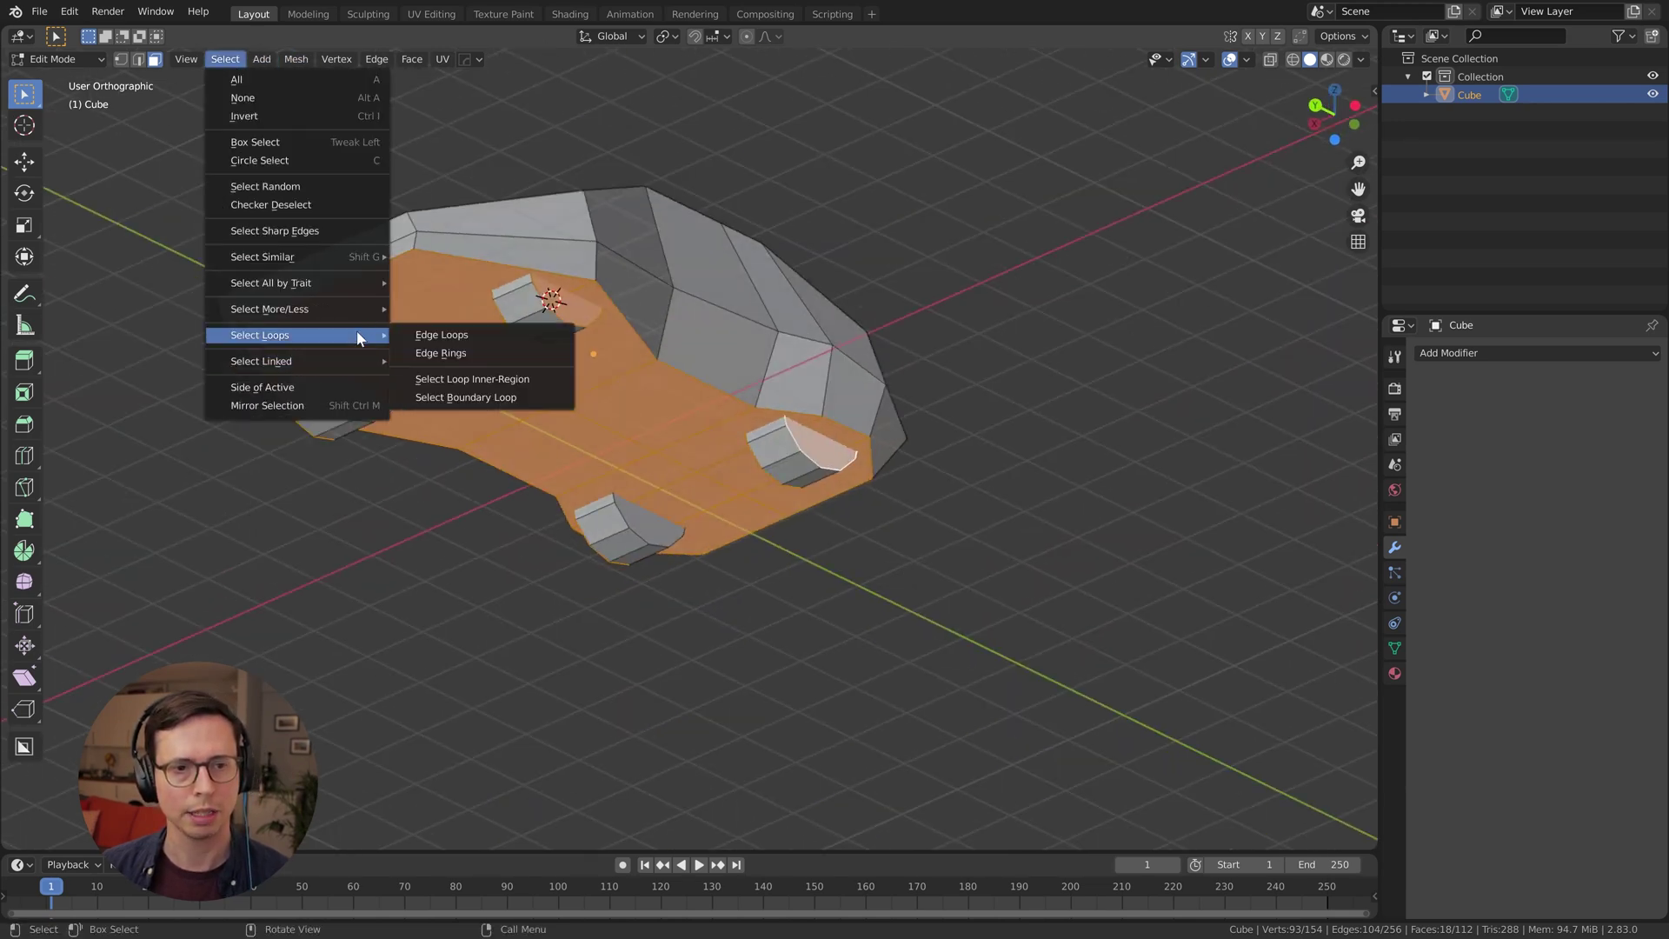
{"action": "left_click", "coordinate": [560, 398]}
{"action": "key", "text": "ctrl+e"}
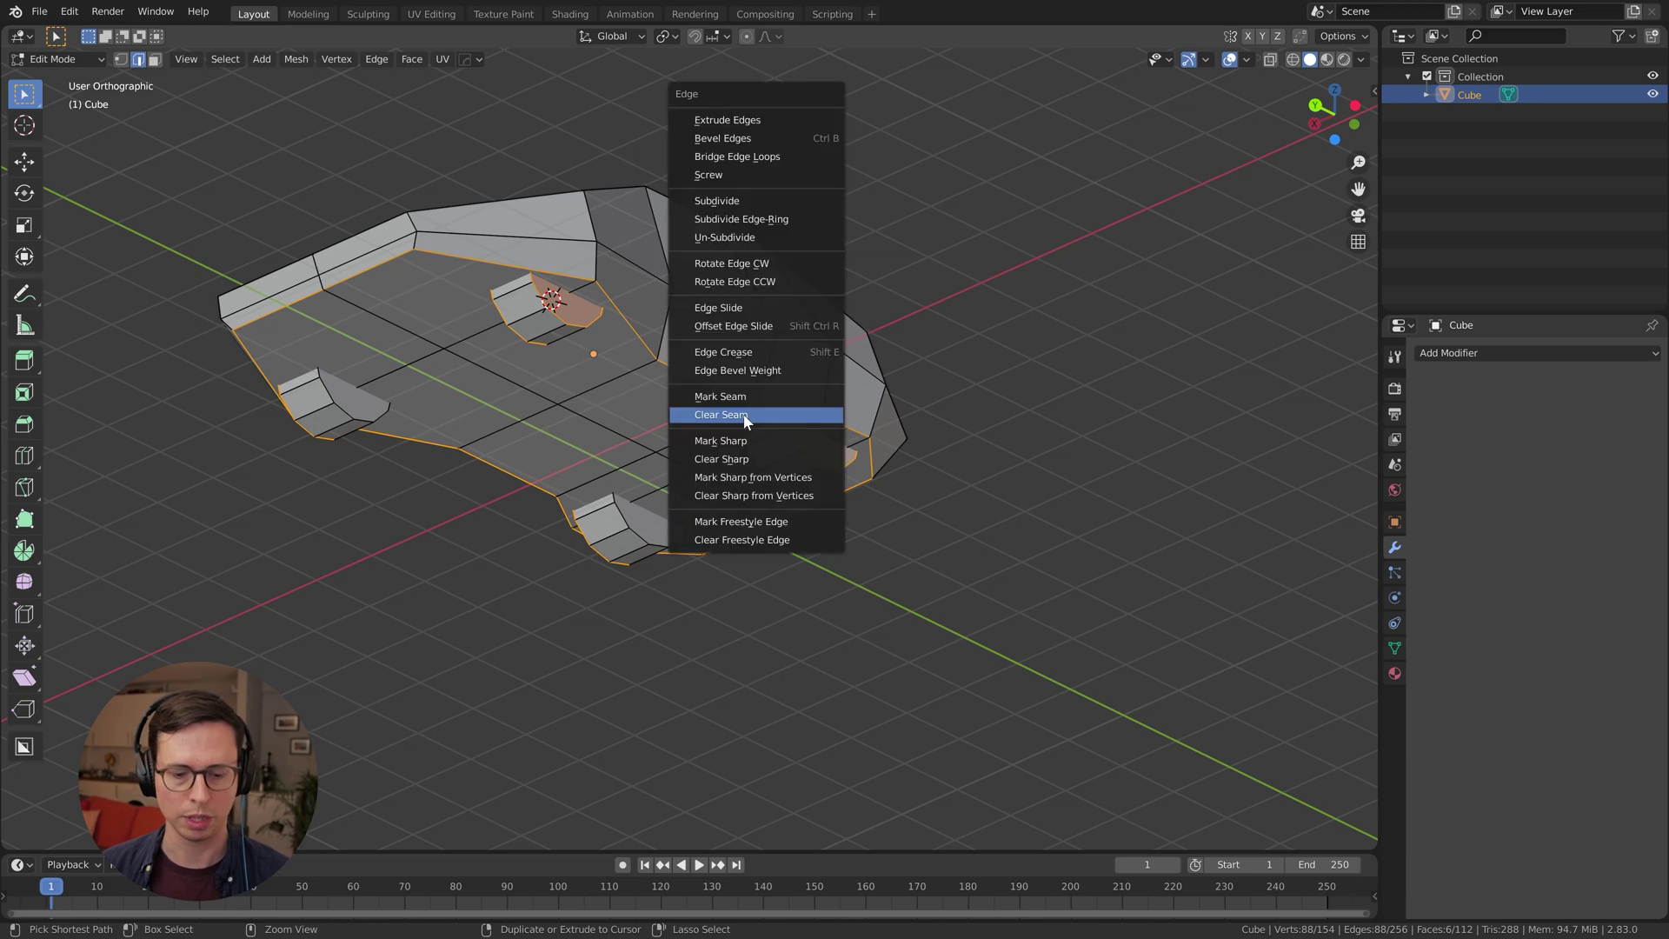
{"action": "left_click", "coordinate": [754, 396]}
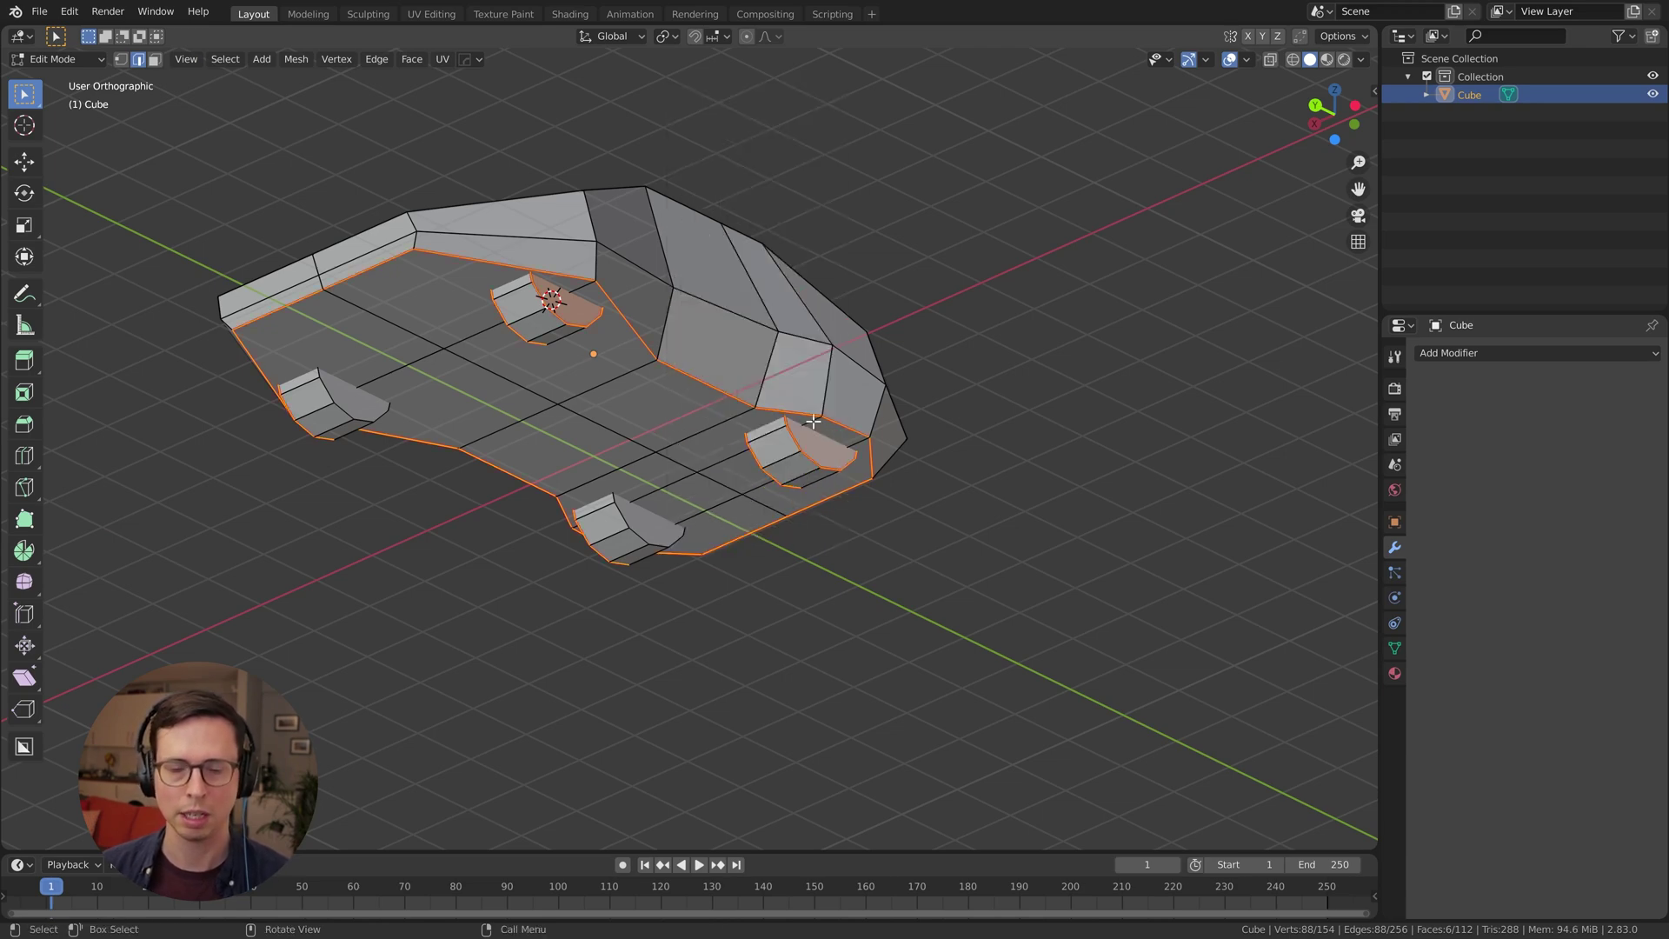
{"action": "key", "text": "alt+a"}
Select the inner end-face edge loops of the two remaining wheels, mark them as seams, and clear the selection
{"action": "middle_click_drag", "start_coordinate": [754, 397], "coordinate": [803, 406]}
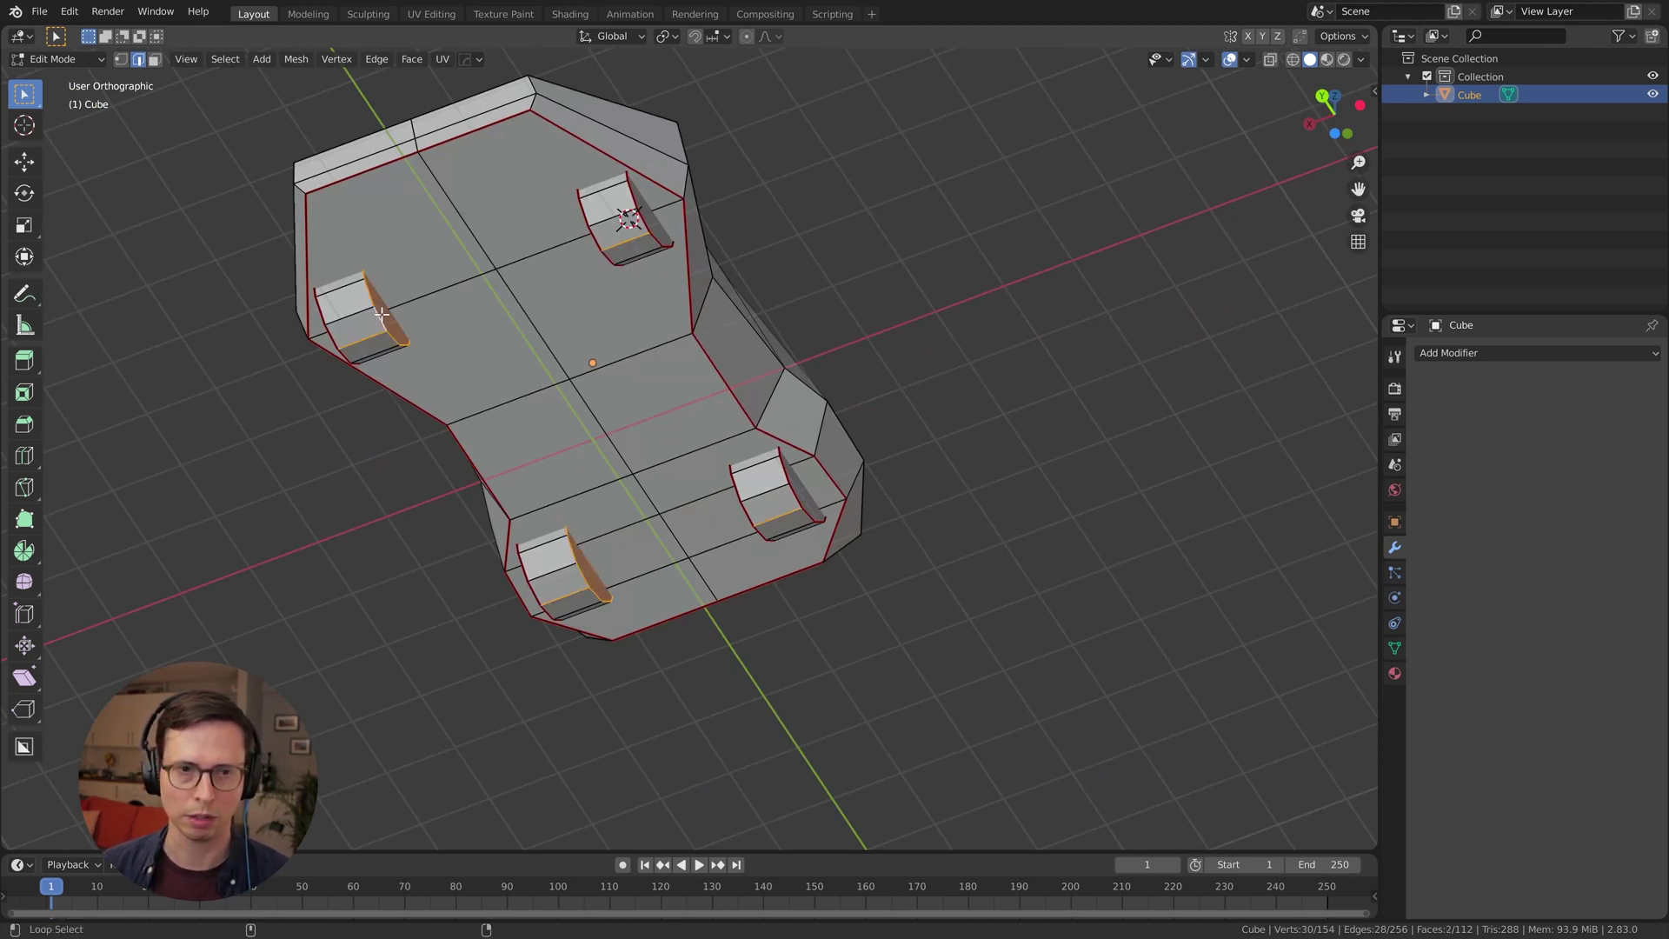
{"action": "middle_click_drag", "start_coordinate": [381, 314], "coordinate": [652, 439]}
{"action": "key", "text": "ctrl+e"}
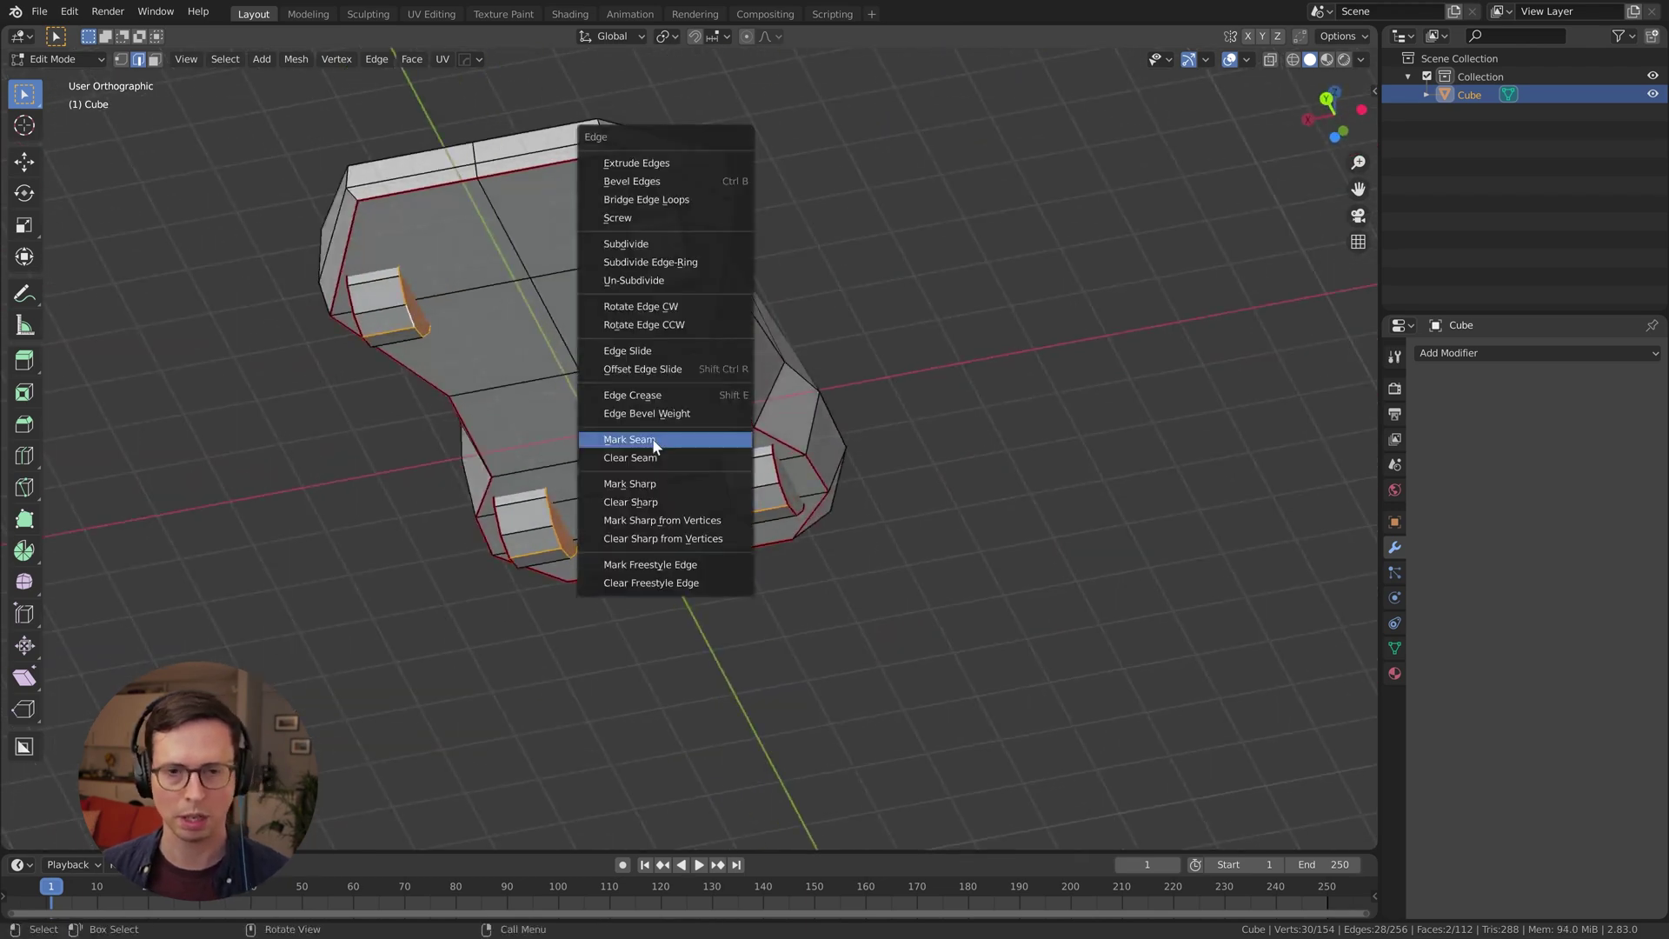
{"action": "left_click", "coordinate": [652, 438]}
{"action": "key", "text": "alt+a"}
Select the edge loops bordering the car's top surface along both sides, front and rear, and mark them as seams
{"action": "middle_click_drag", "start_coordinate": [878, 466], "coordinate": [652, 492]}
{"action": "left_click", "coordinate": [523, 307], "text": "alt"}
{"action": "middle_click_drag", "start_coordinate": [499, 320], "coordinate": [643, 358]}
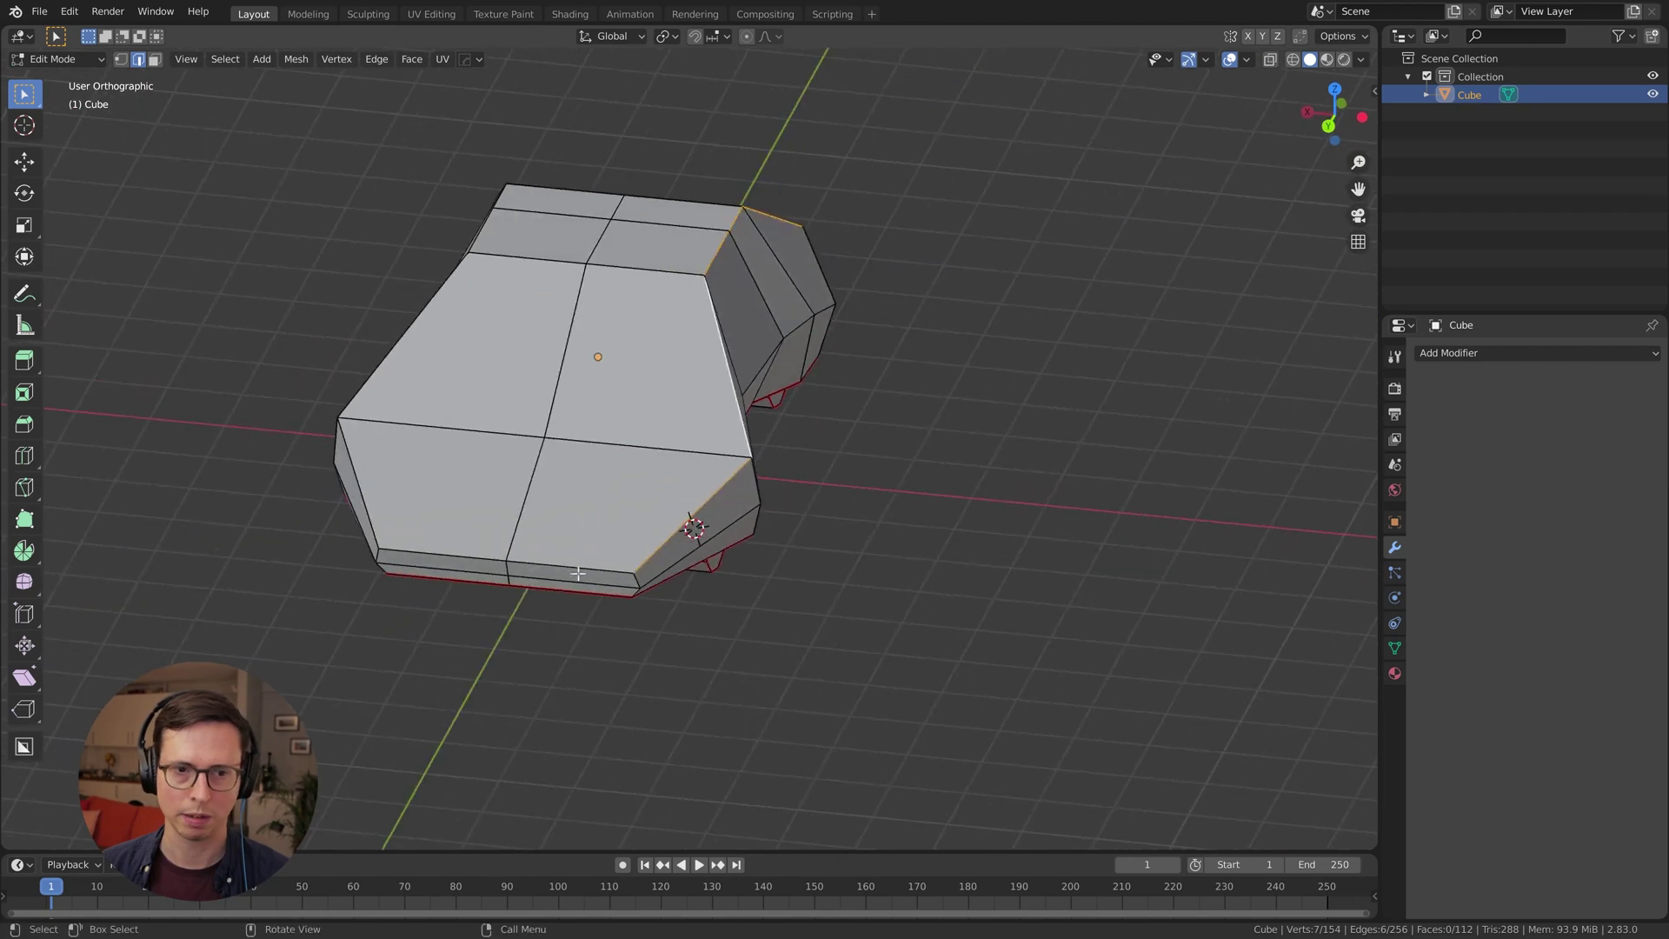
{"action": "left_click", "coordinate": [578, 572], "text": "alt"}
{"action": "left_click", "coordinate": [370, 482], "text": "alt+shift"}
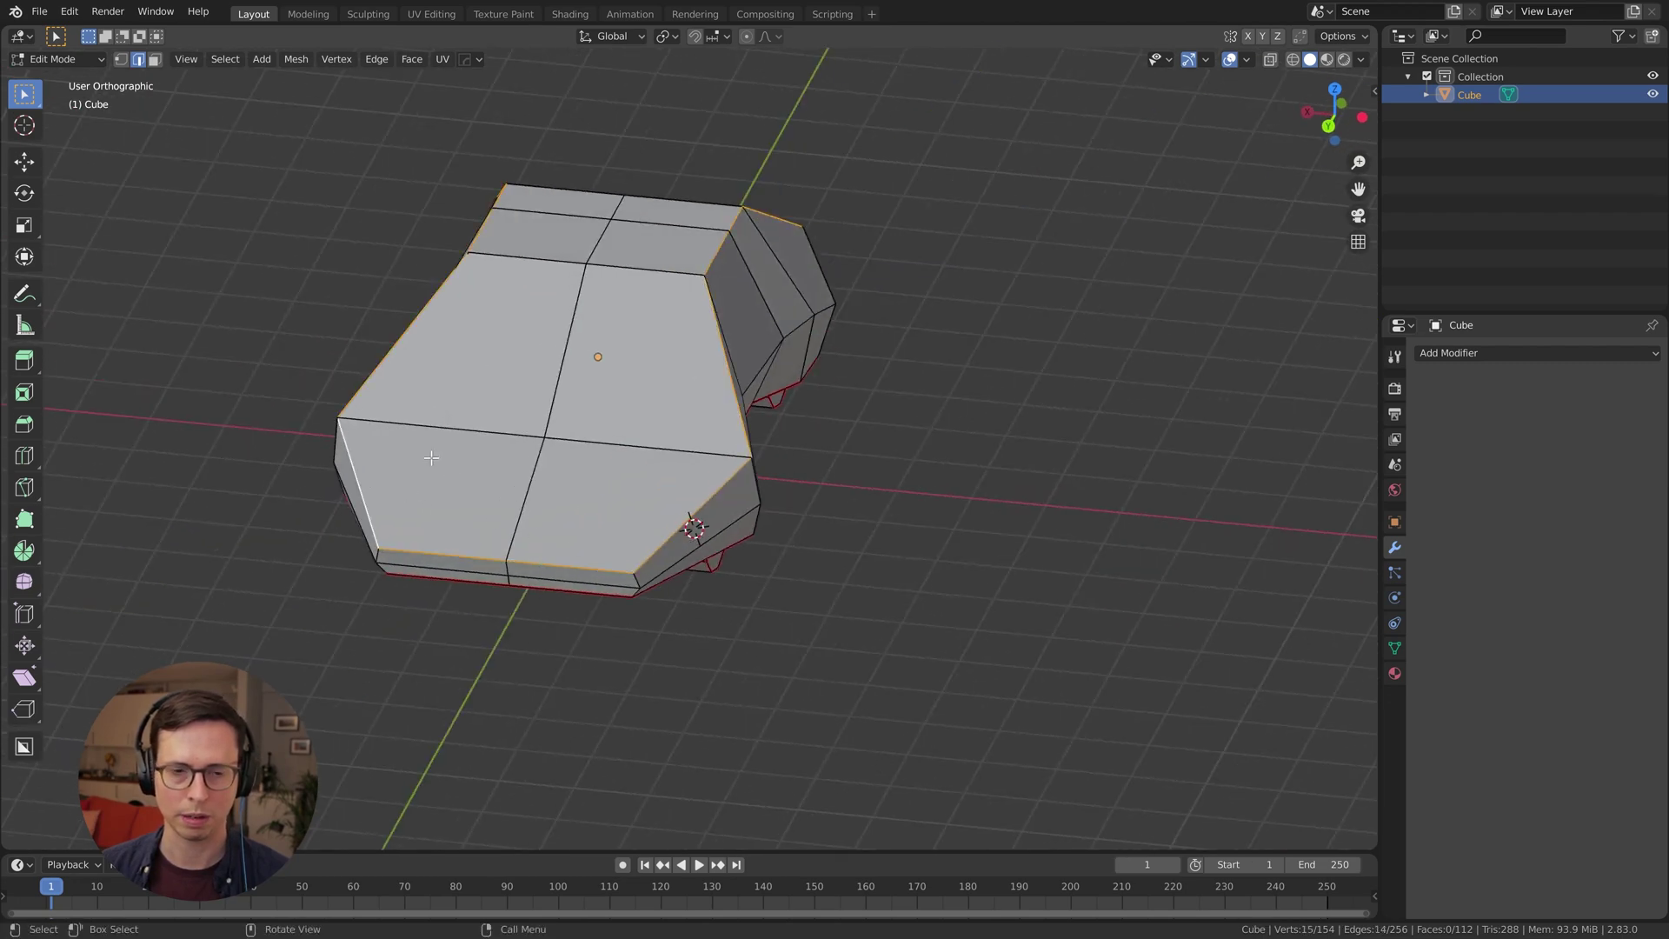
{"action": "middle_click_drag", "start_coordinate": [431, 458], "coordinate": [640, 447]}
{"action": "left_click", "coordinate": [542, 474], "text": "alt+shift"}
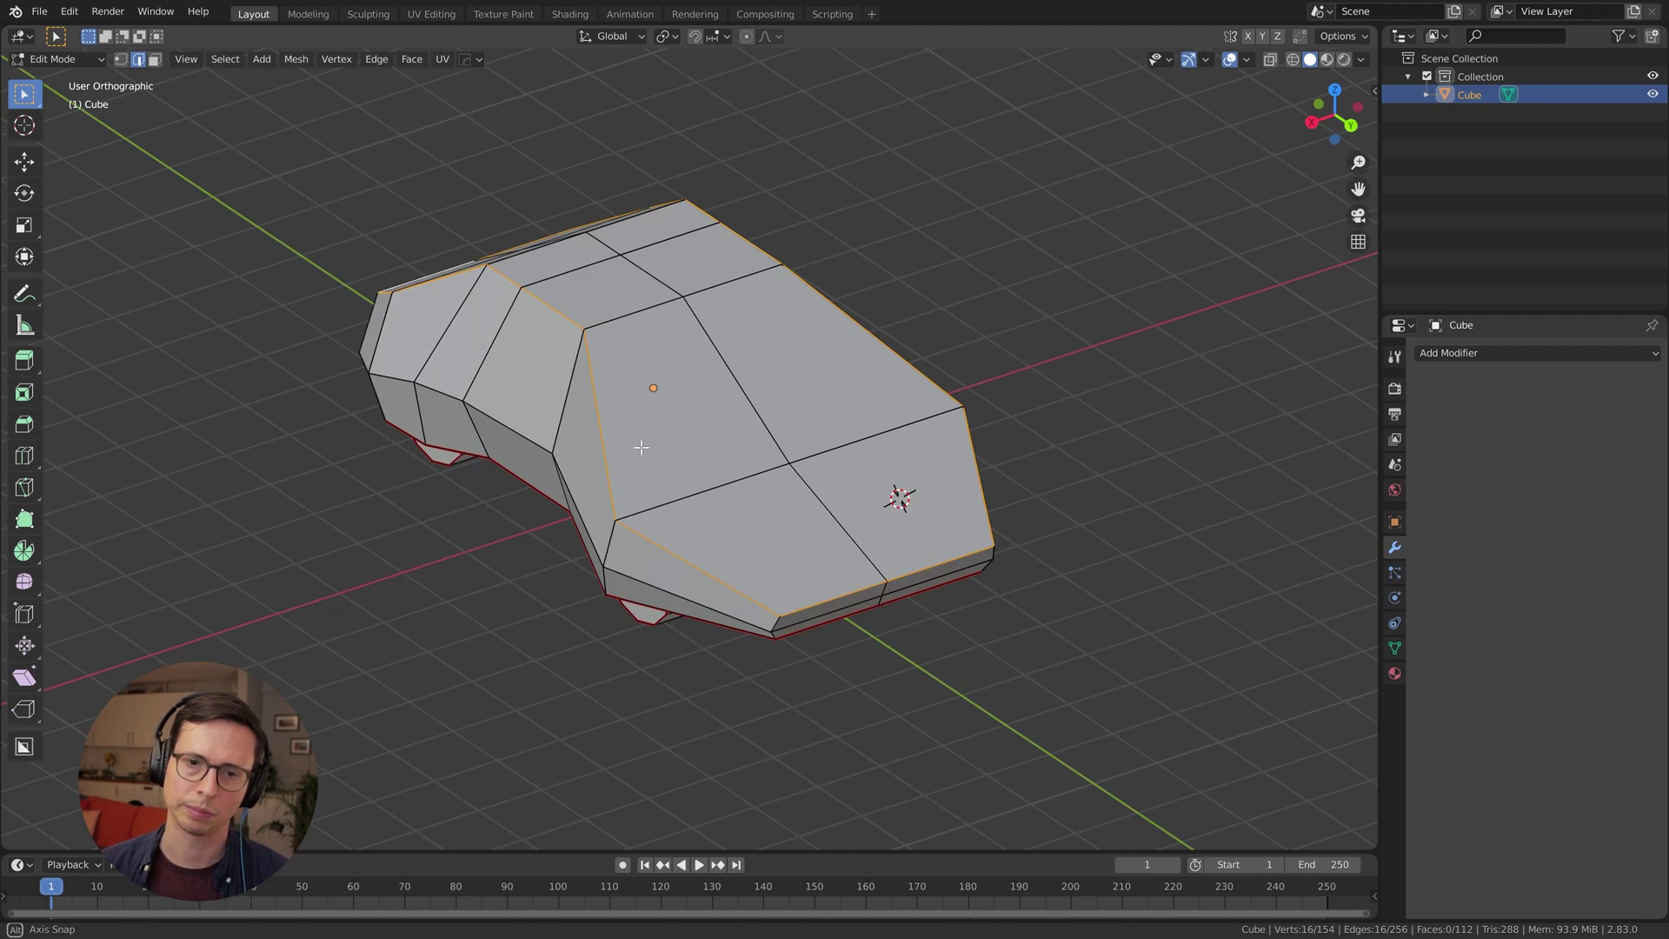
{"action": "key", "text": "ctrl+e"}
{"action": "left_click", "coordinate": [641, 447]}
Select the short corner edges at the body's front and rear ends, mark them as seams, and deselect everything
{"action": "middle_click_drag", "start_coordinate": [640, 446], "coordinate": [640, 384]}
{"action": "left_click", "coordinate": [593, 356]}
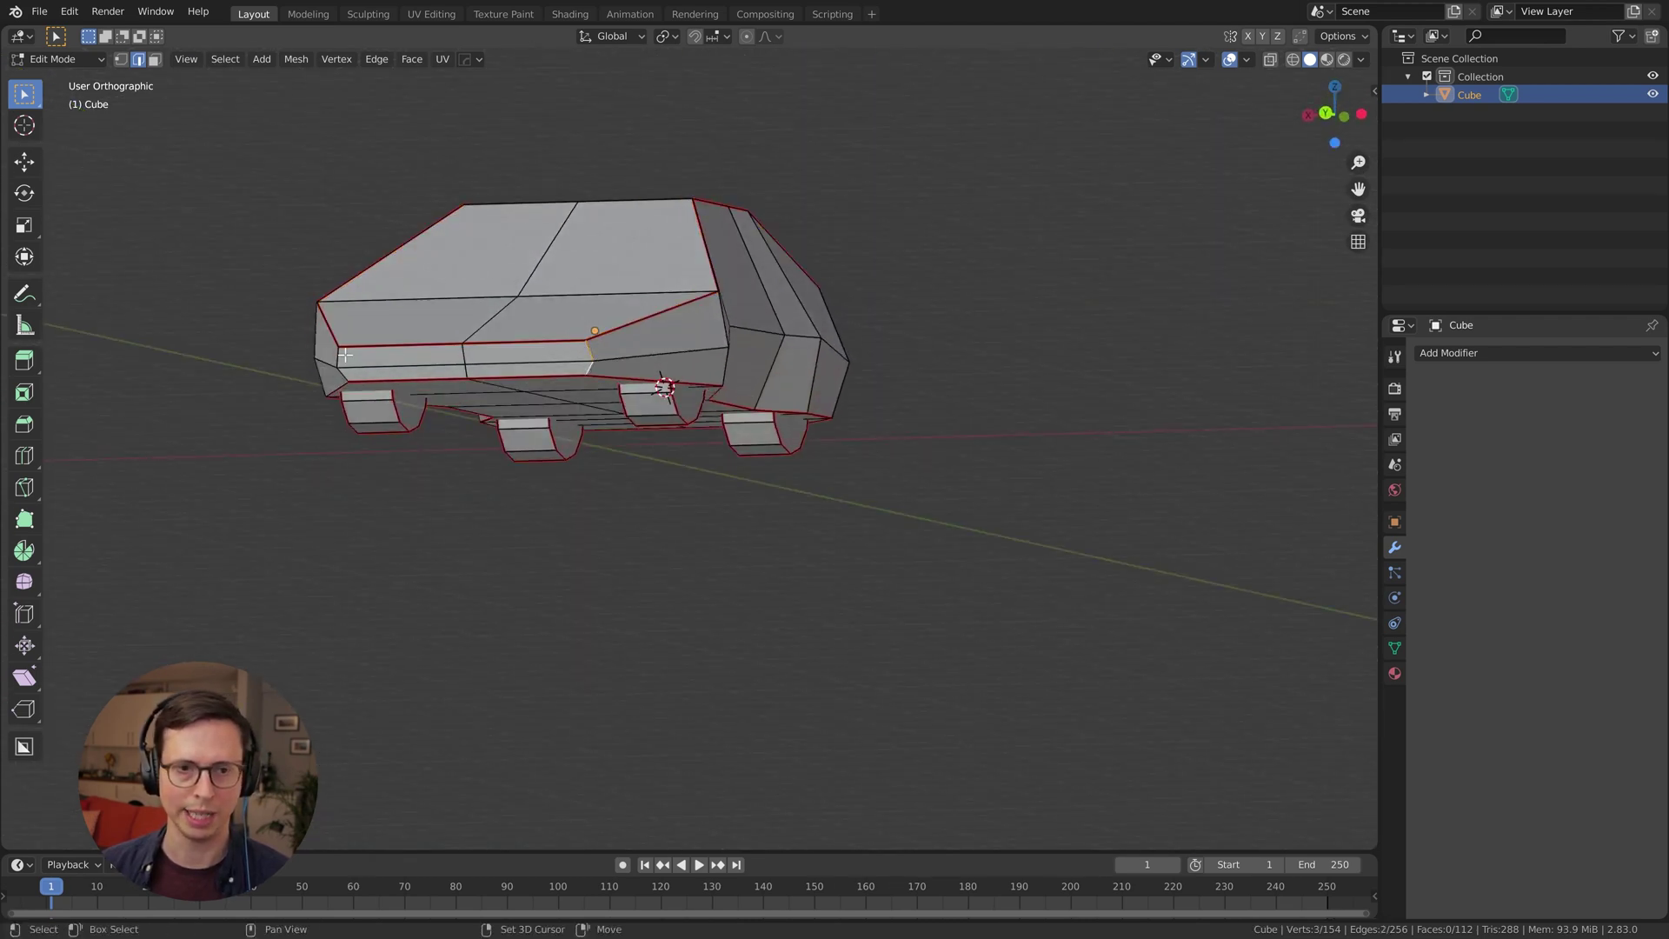
{"action": "middle_click_drag", "start_coordinate": [359, 381], "coordinate": [740, 381]}
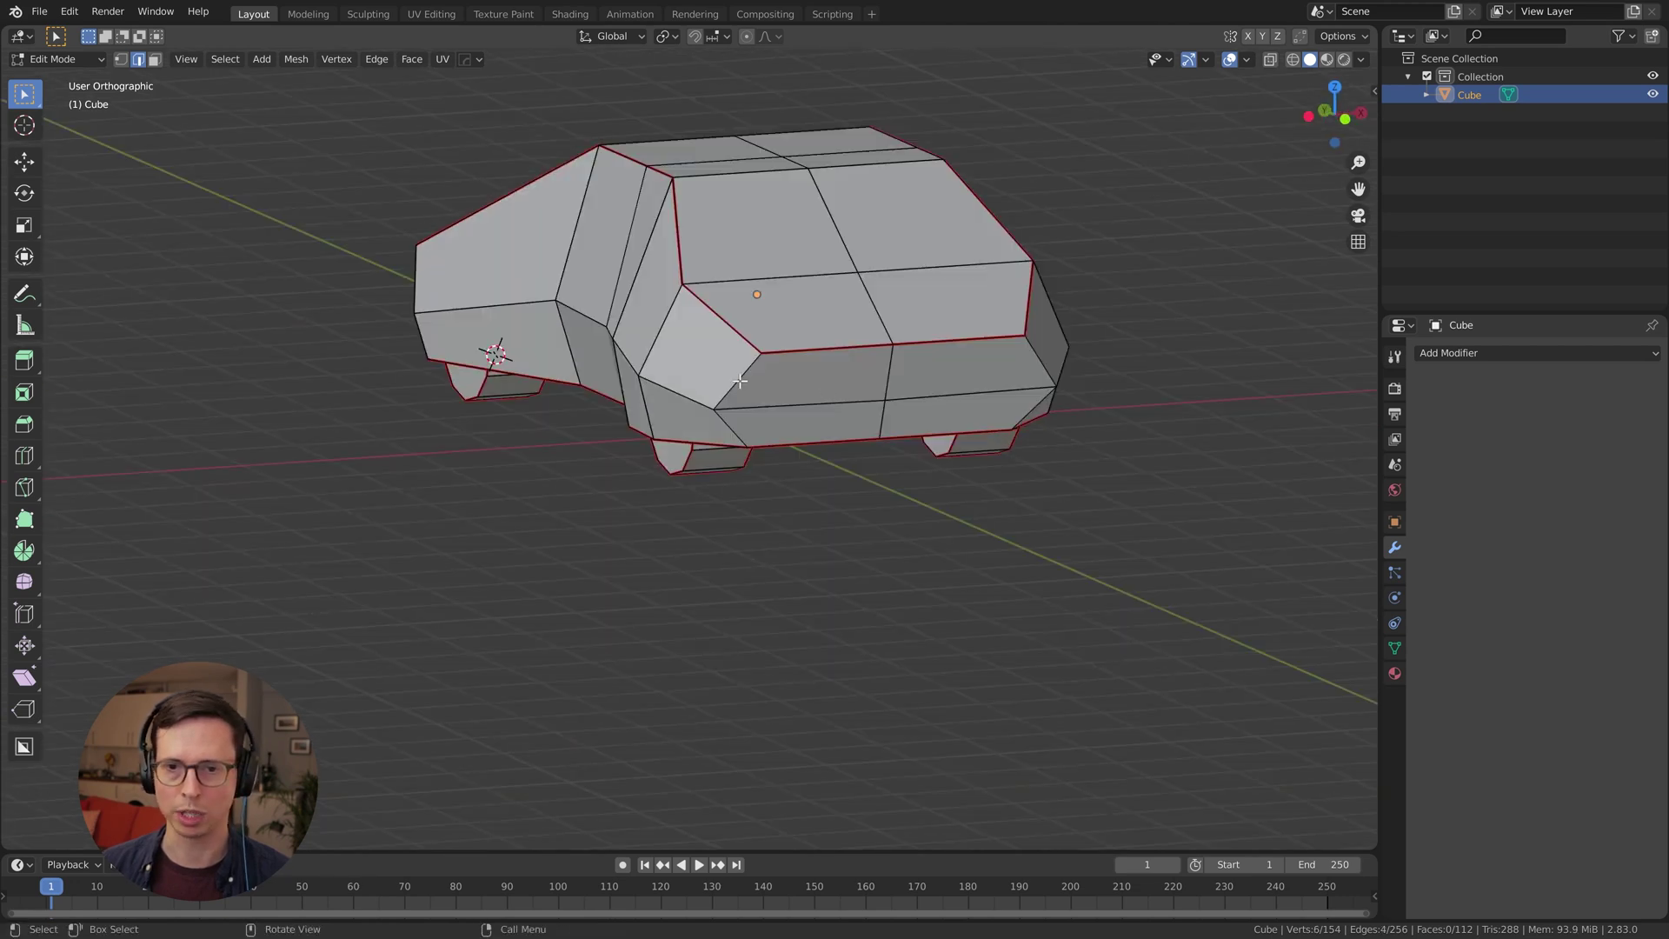
{"action": "key", "text": "ctrl+e"}
{"action": "left_click", "coordinate": [1030, 398]}
{"action": "key", "text": "alt+a"}
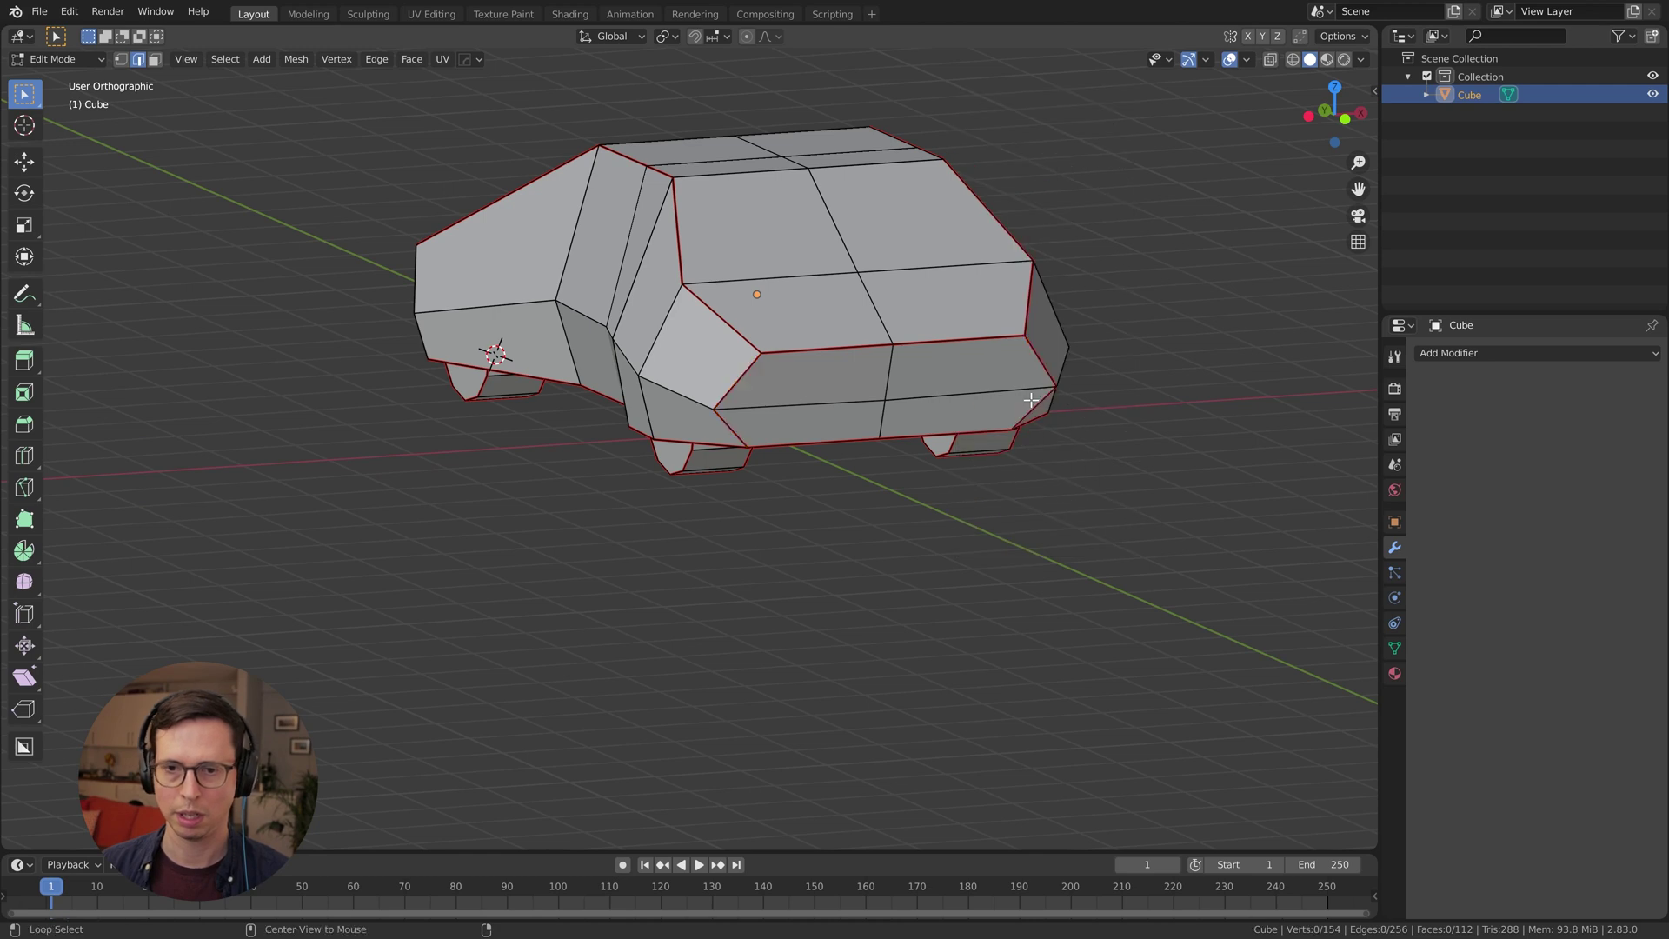
{"action": "scroll", "coordinate": [713, 429], "scroll_direction": "down", "scroll_amount": 4}
{"action": "middle_click_drag", "start_coordinate": [713, 429], "coordinate": [857, 509]}
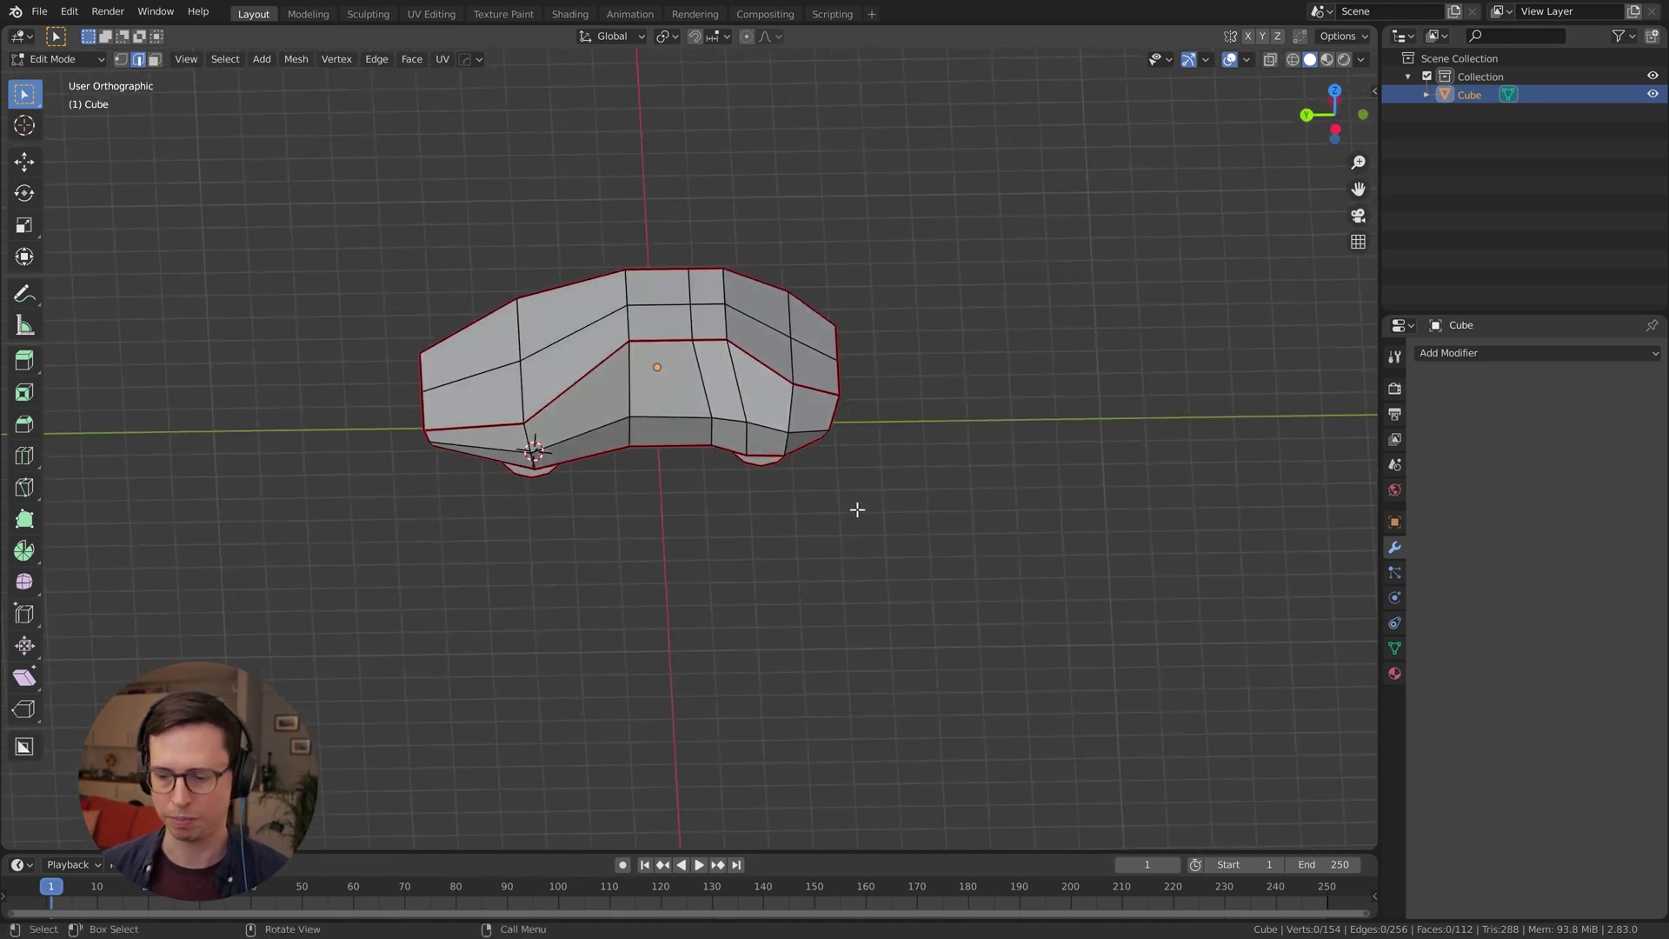
{"action": "middle_click_drag", "start_coordinate": [681, 429], "coordinate": [807, 530]}
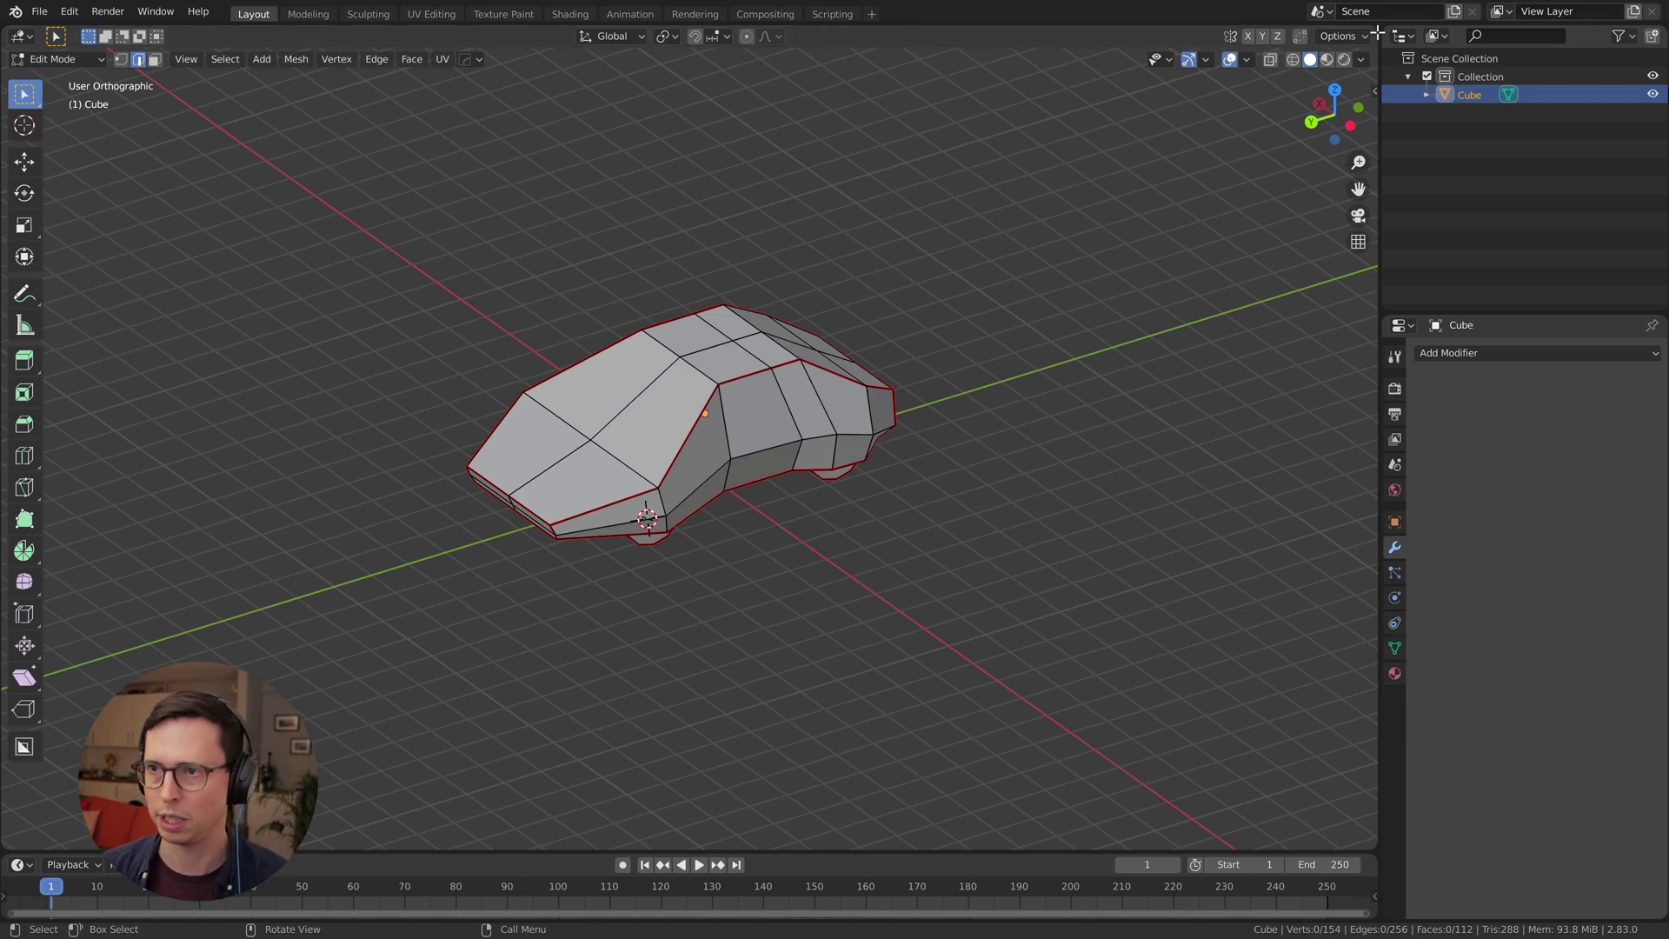
Split the 3D viewport into two side-by-side areas and turn the new one into a UV Editor
{"action": "left_click_drag", "start_coordinate": [1377, 34], "coordinate": [820, 48]}
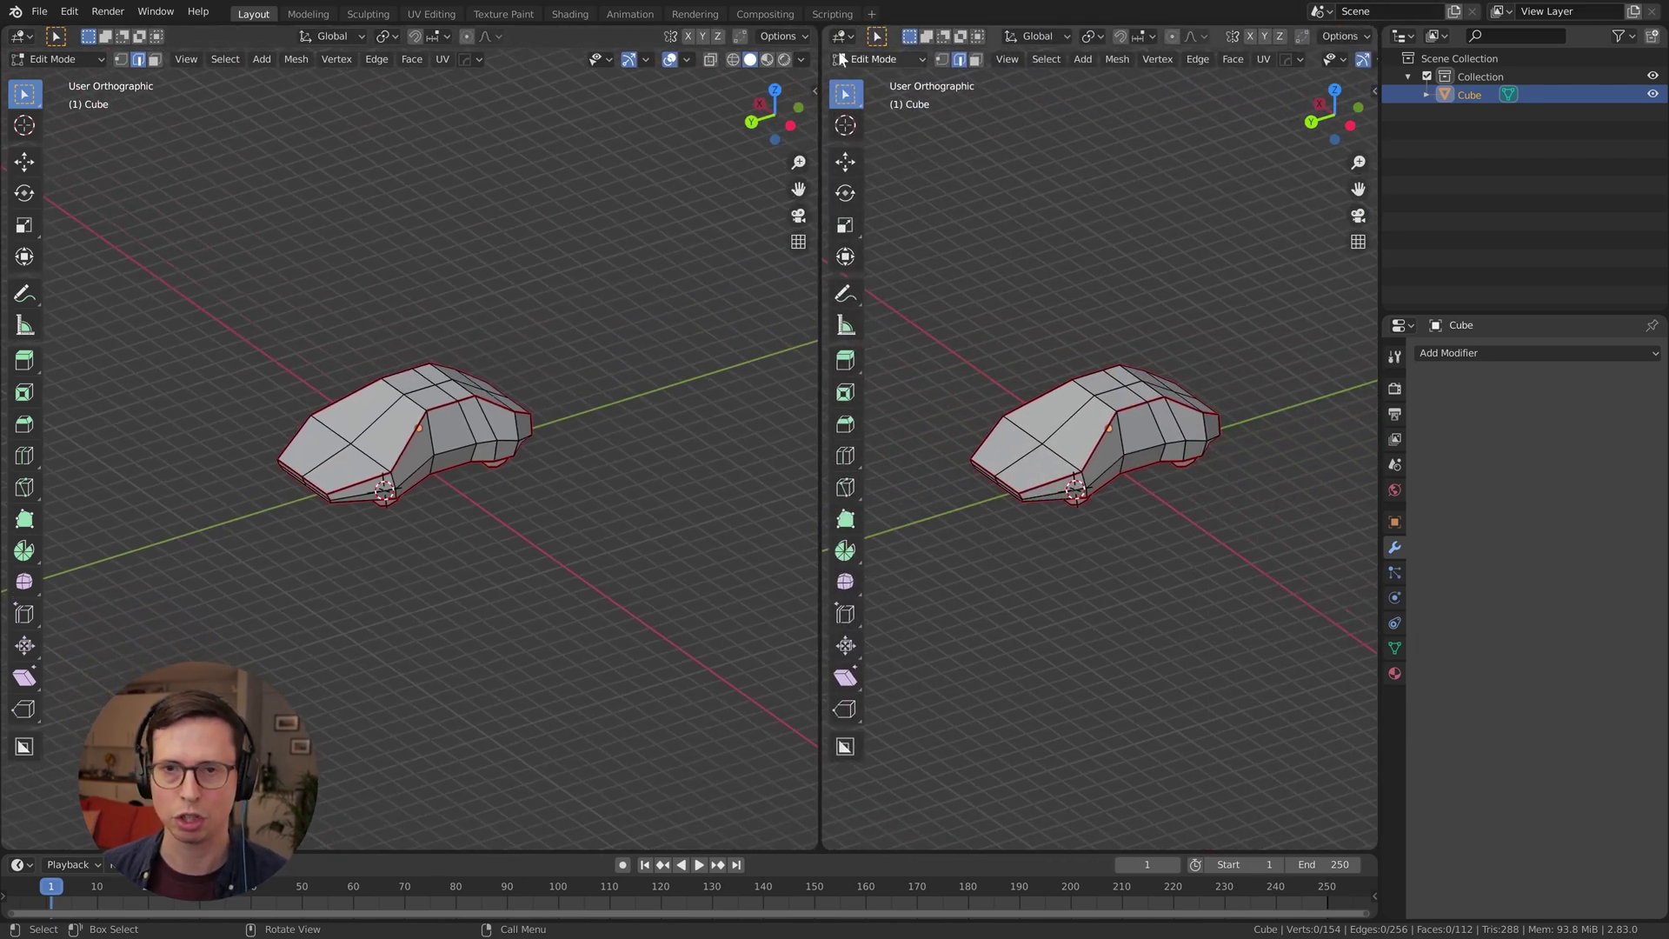
{"action": "left_click", "coordinate": [843, 39]}
{"action": "left_click", "coordinate": [915, 142]}
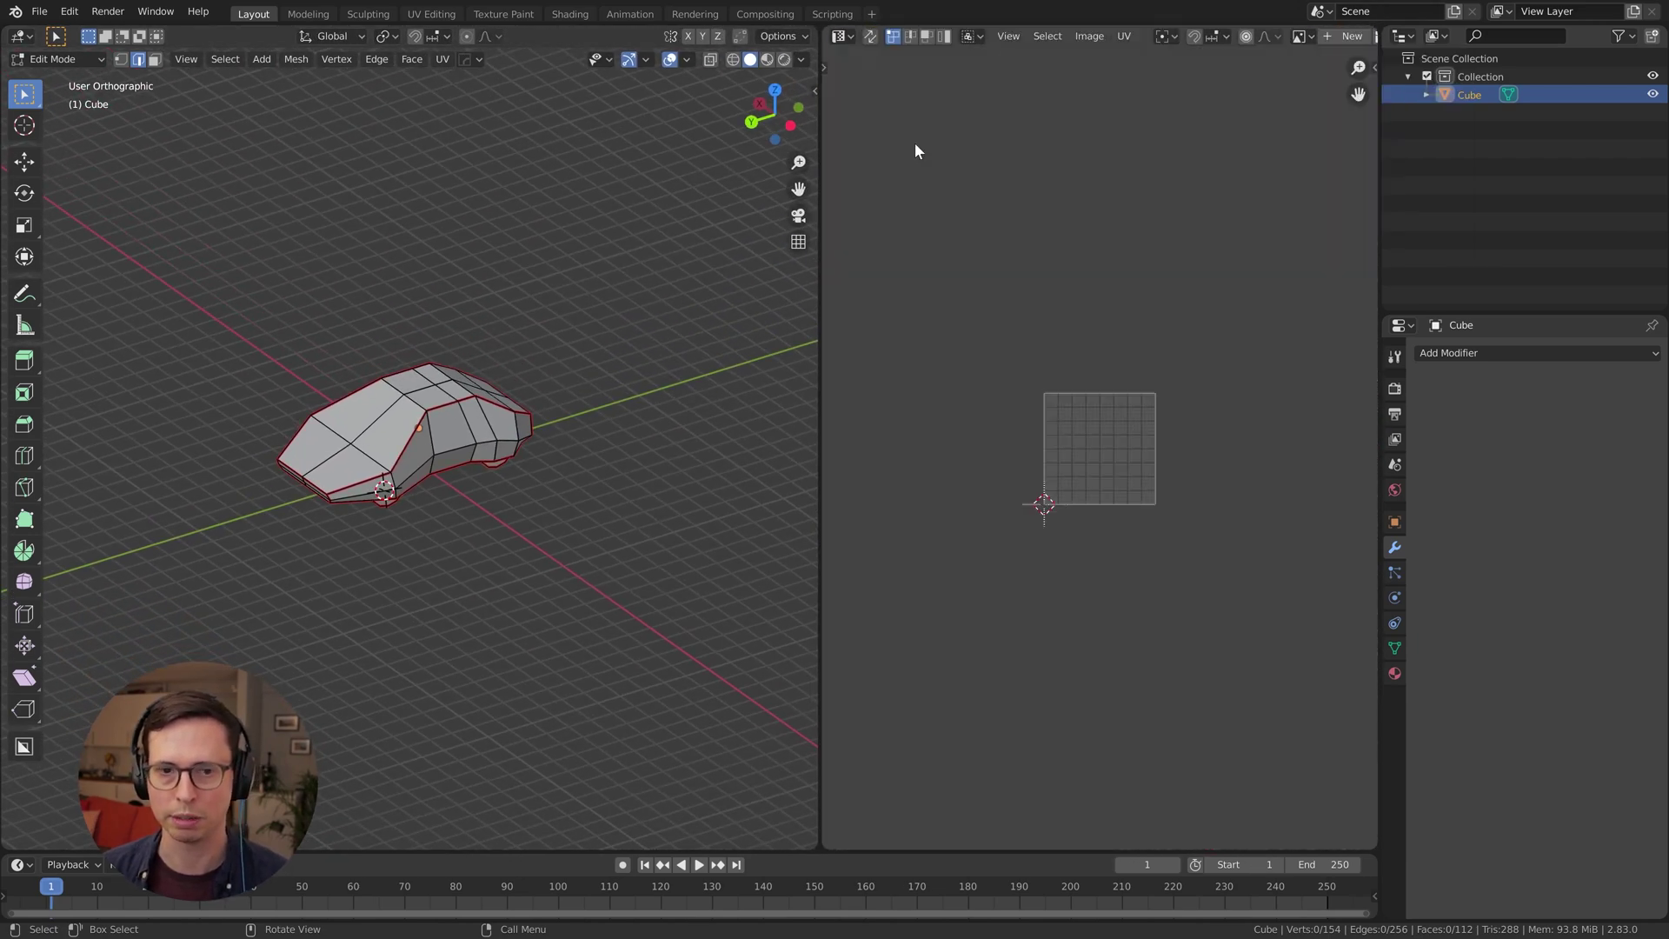
{"action": "scroll", "coordinate": [1080, 495], "scroll_direction": "up", "scroll_amount": 4}
{"action": "middle_click_drag", "start_coordinate": [1080, 495], "coordinate": [1054, 327]}
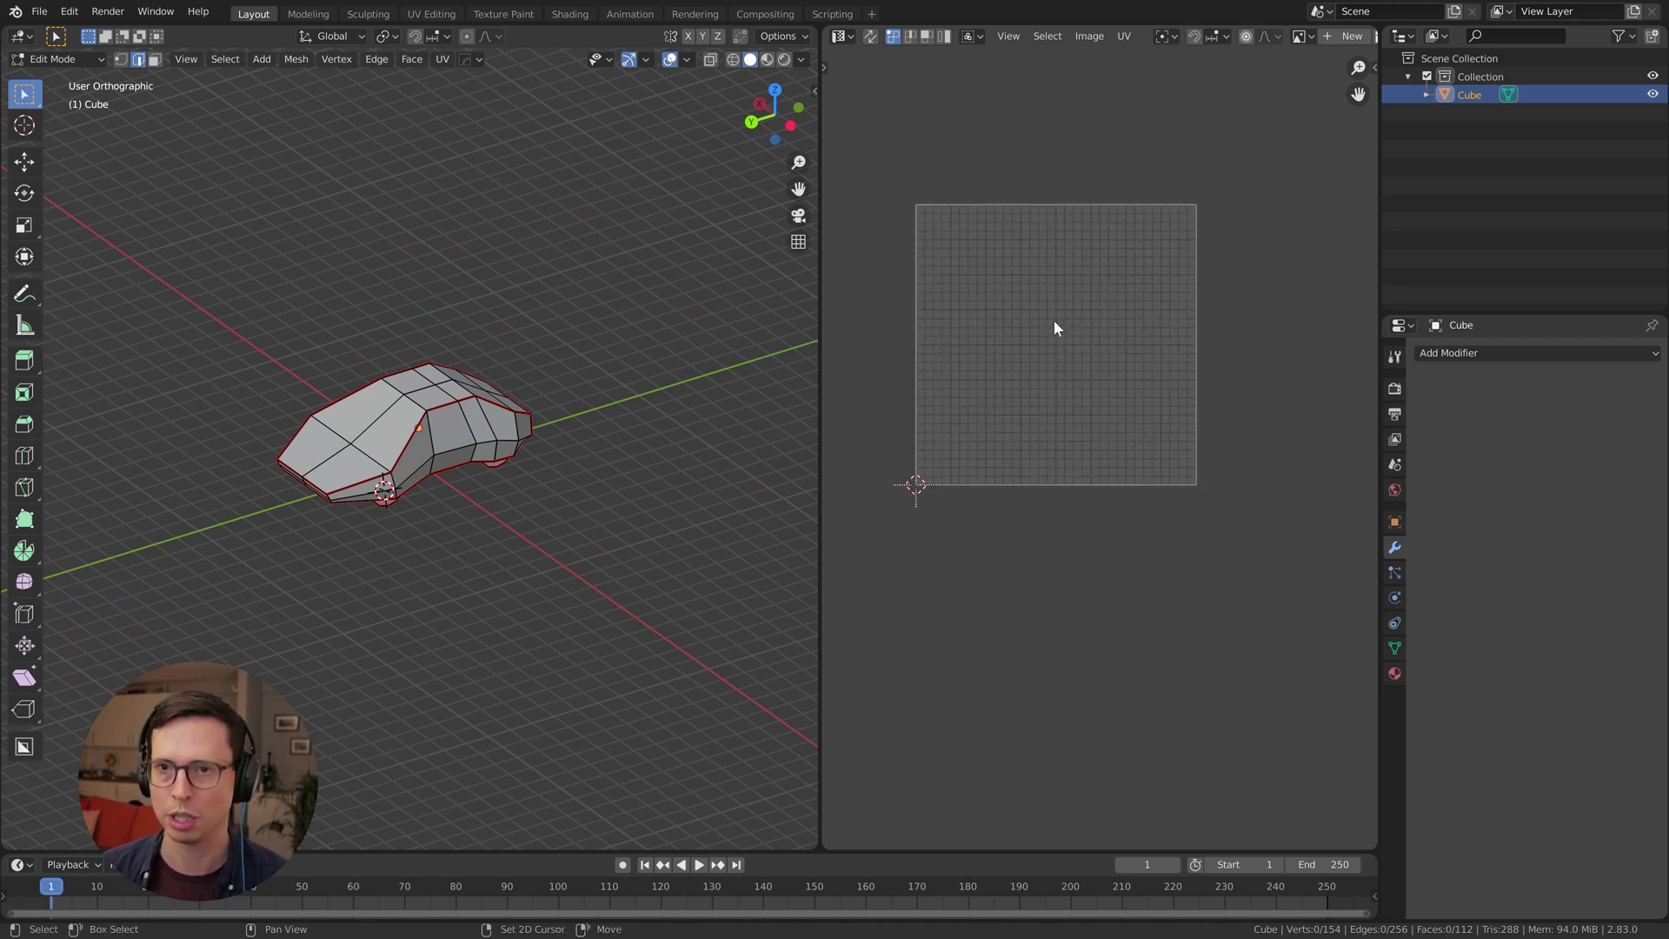
{"action": "scroll", "coordinate": [1006, 368], "scroll_direction": "up", "scroll_amount": 2}
Select the whole car mesh and unwrap it along the marked seams
{"action": "middle_click_drag", "start_coordinate": [383, 548], "coordinate": [540, 489]}
{"action": "key", "text": "a"}
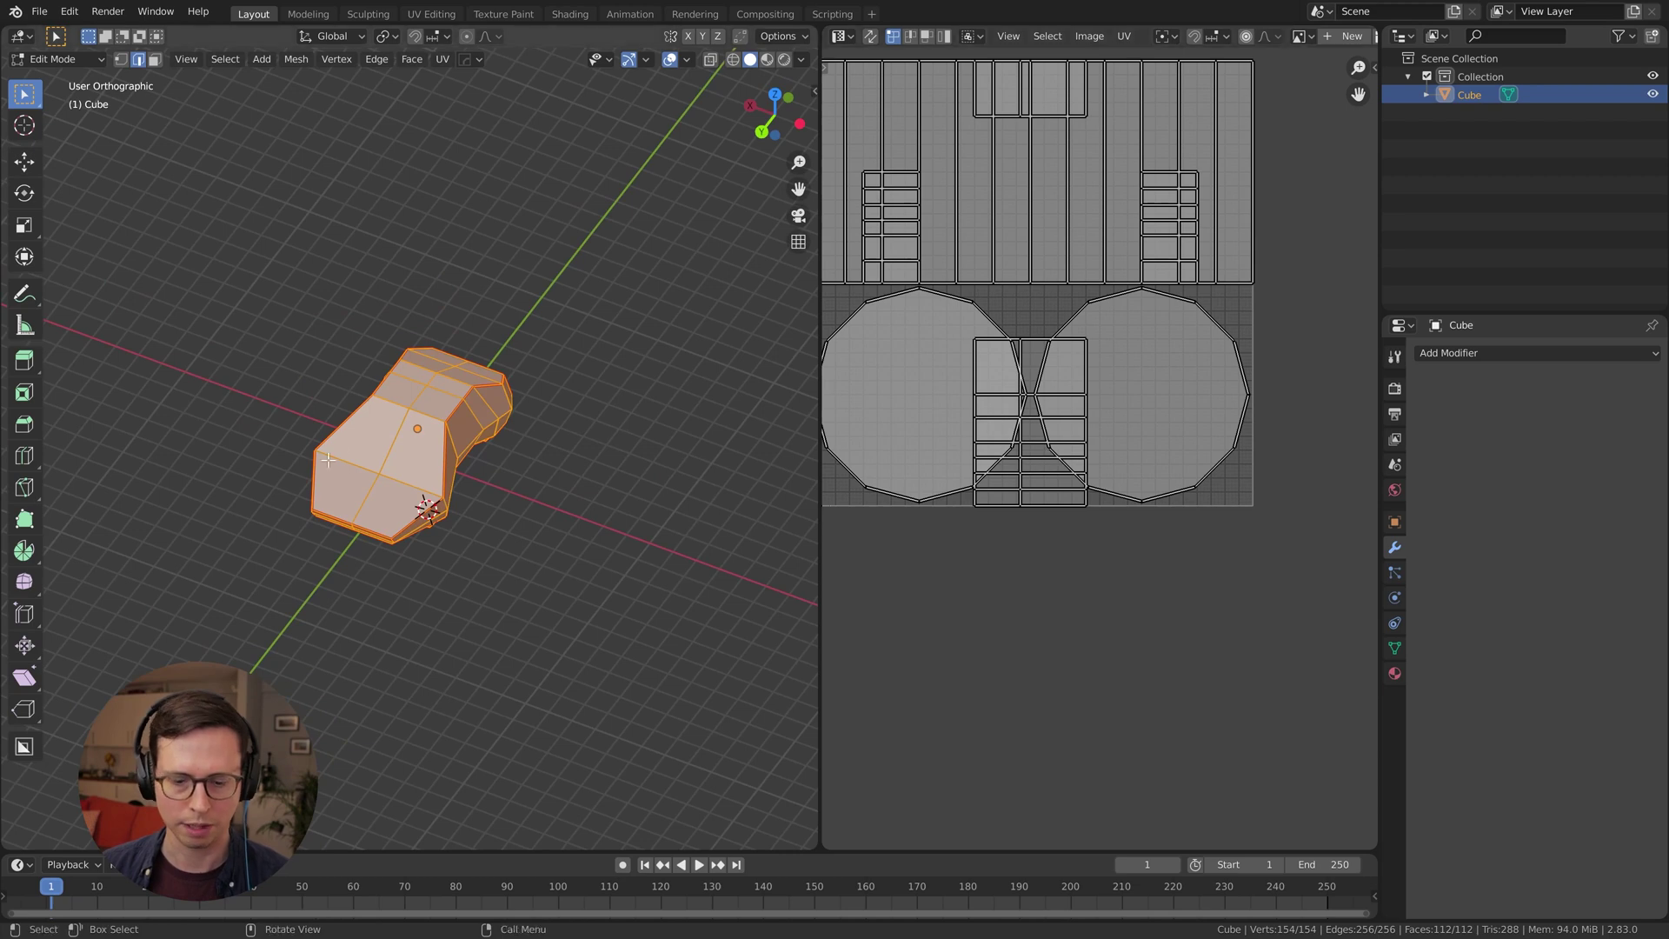
{"action": "key", "text": "u"}
{"action": "left_click", "coordinate": [408, 374]}
{"action": "middle_click_drag", "start_coordinate": [1061, 482], "coordinate": [1050, 437]}
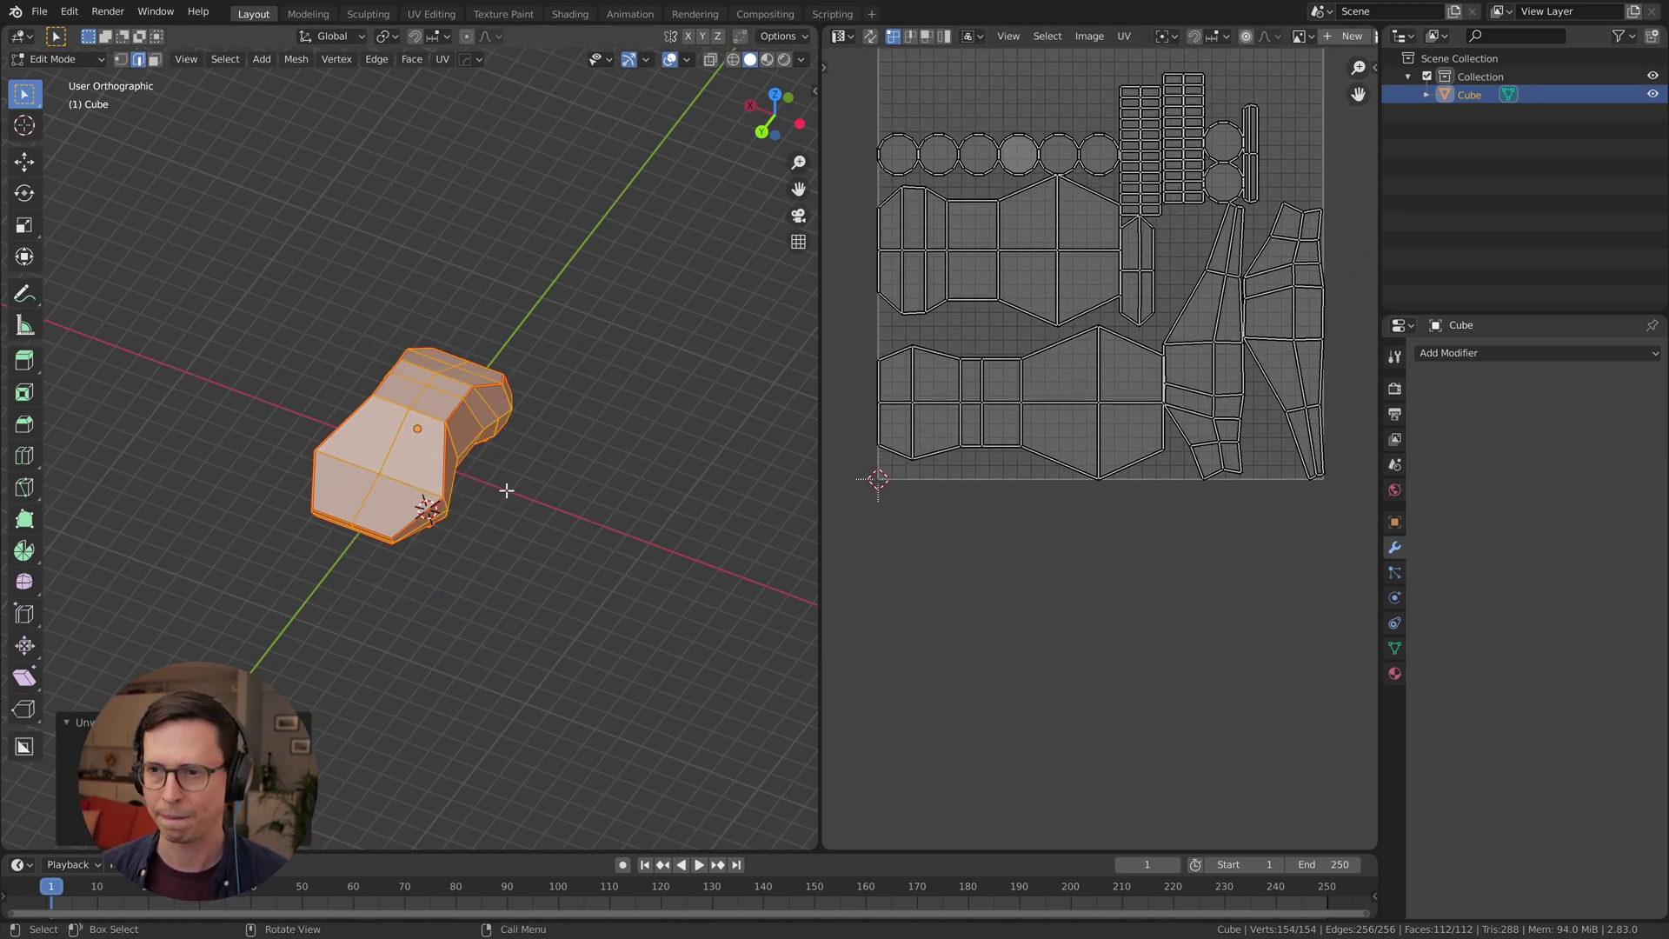
Examine the unwrapped UV islands against the car's sides and underside, clearing the mesh selection to check the seams
{"action": "middle_click_drag", "start_coordinate": [478, 470], "coordinate": [308, 354], "text": "alt"}
{"action": "middle_click_drag", "start_coordinate": [1217, 448], "coordinate": [1166, 429]}
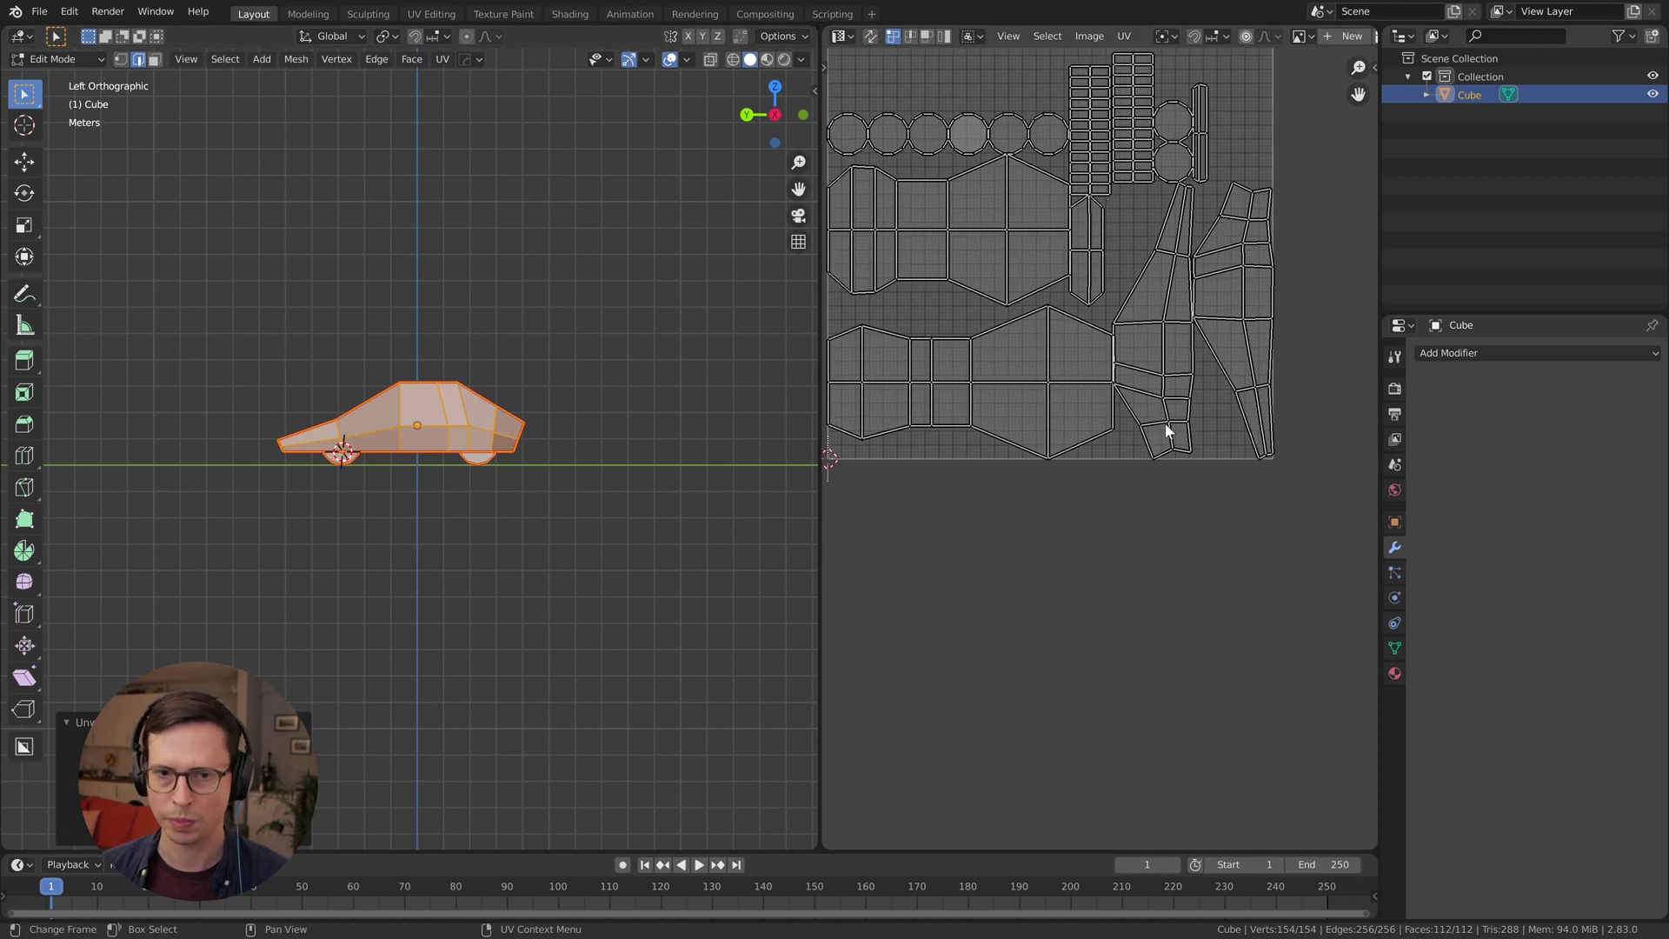
{"action": "middle_click_drag", "start_coordinate": [295, 467], "coordinate": [384, 480]}
{"action": "middle_click_drag", "start_coordinate": [474, 490], "coordinate": [422, 473]}
{"action": "middle_click_drag", "start_coordinate": [1097, 238], "coordinate": [1144, 402]}
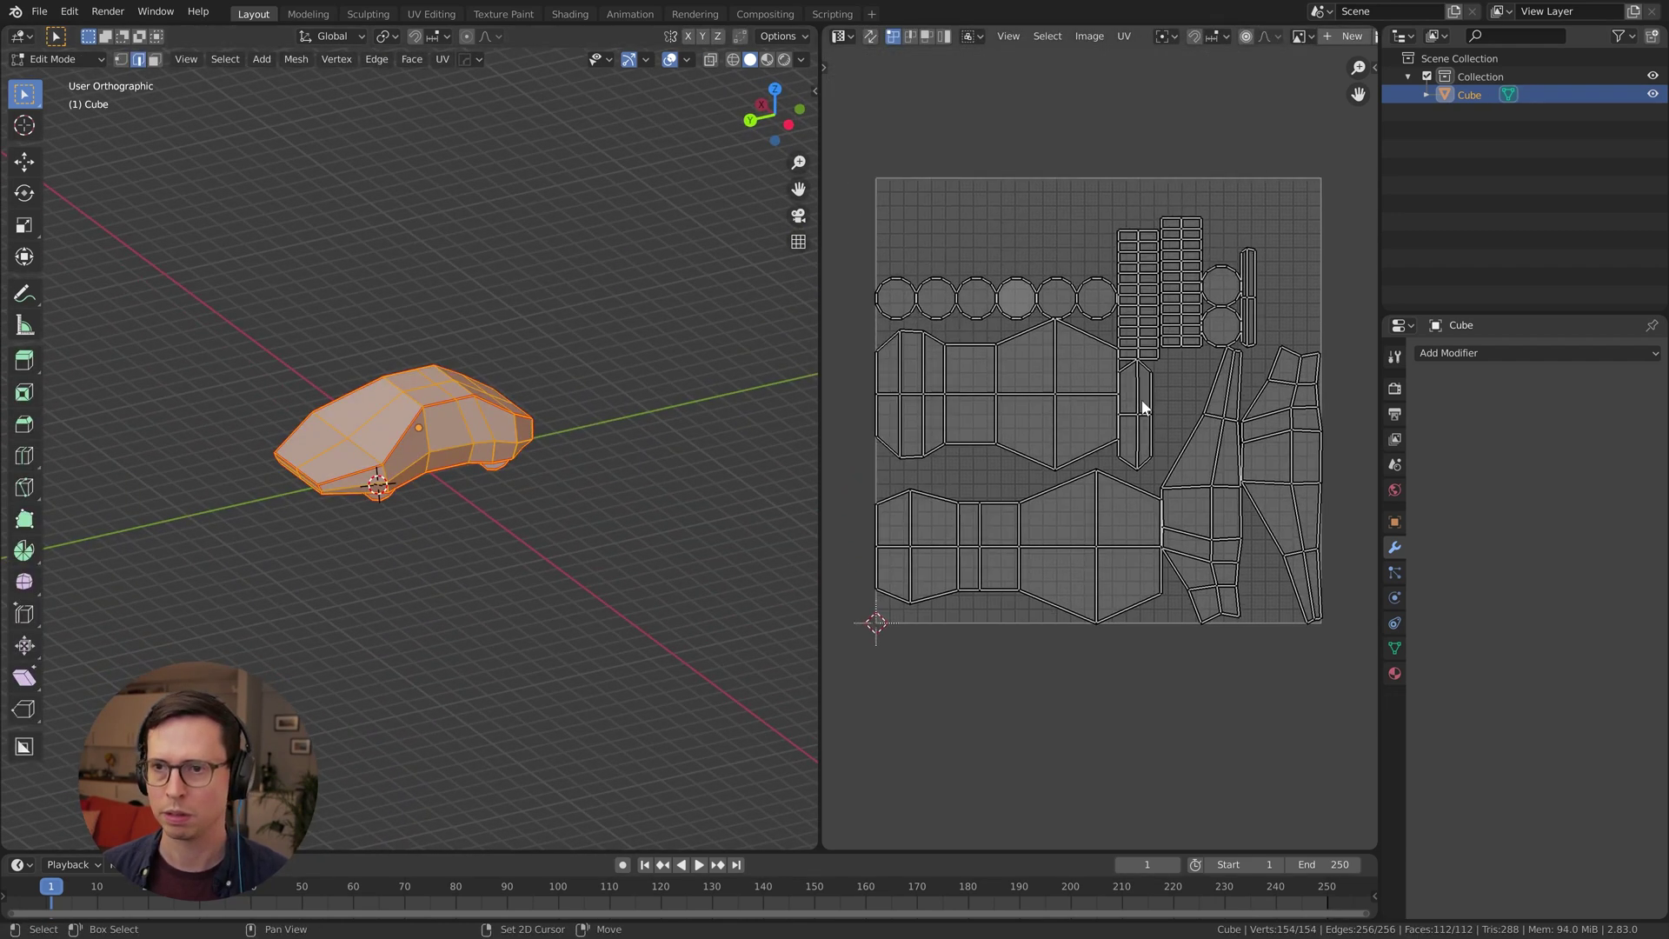
{"action": "middle_click_drag", "start_coordinate": [1186, 339], "coordinate": [1176, 327]}
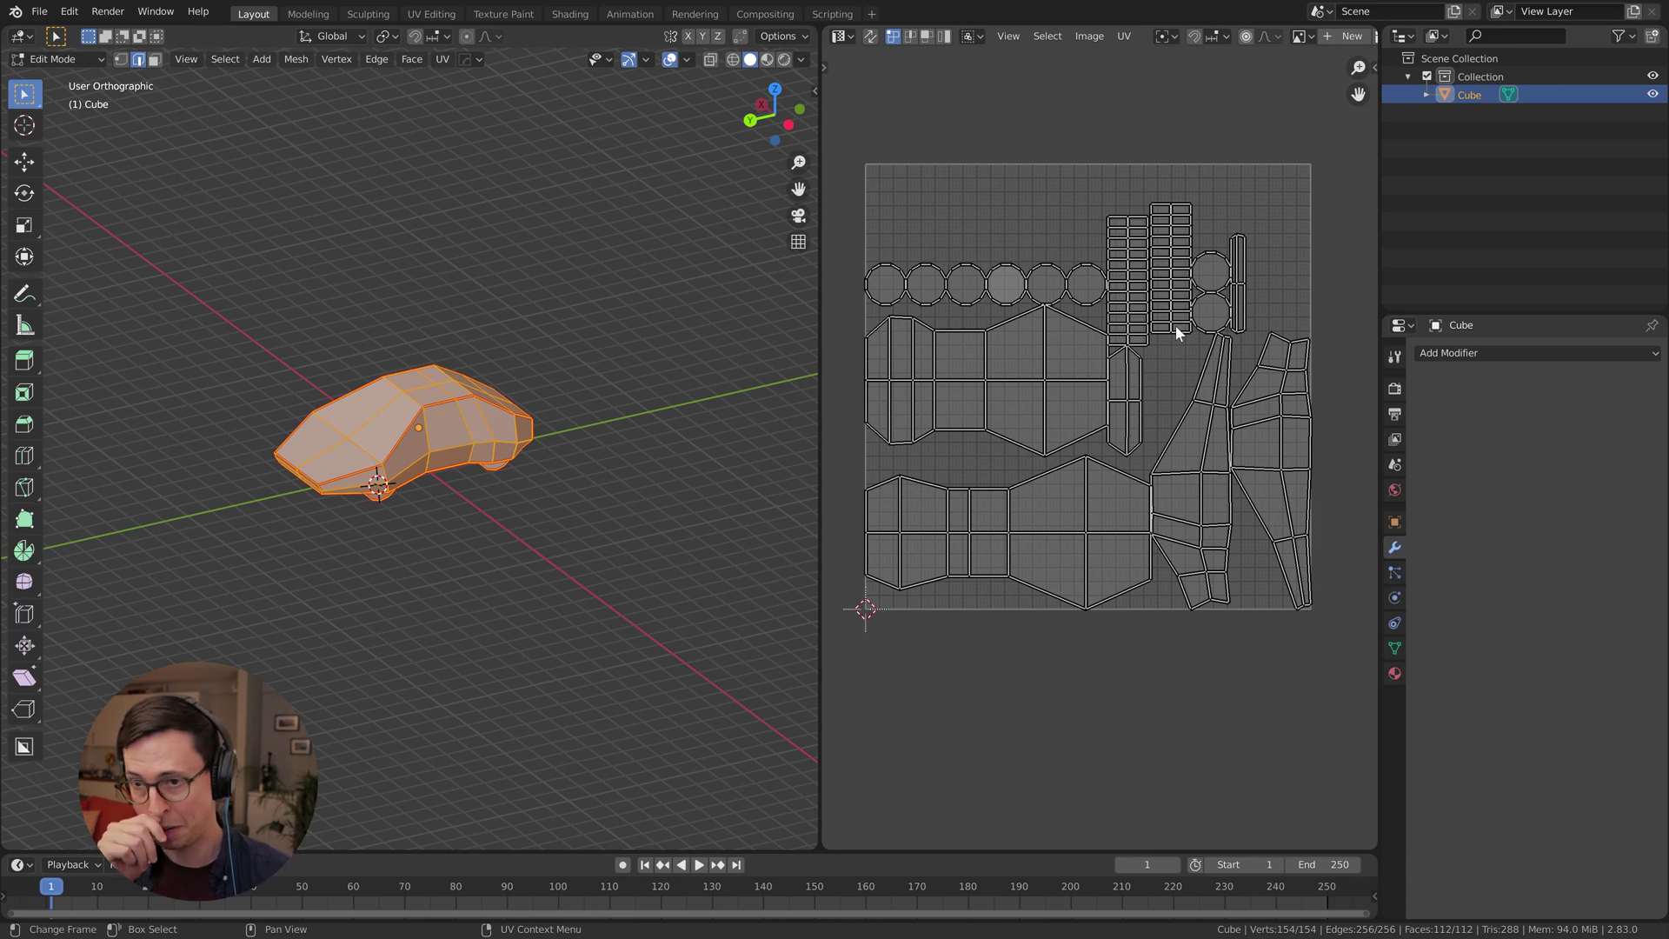
{"action": "mouse_move", "coordinate": [452, 487]}
{"action": "middle_mouse_down"}
{"action": "mouse_move", "coordinate": [487, 482]}
{"action": "mouse_move", "coordinate": [429, 473]}
{"action": "middle_mouse_up"}
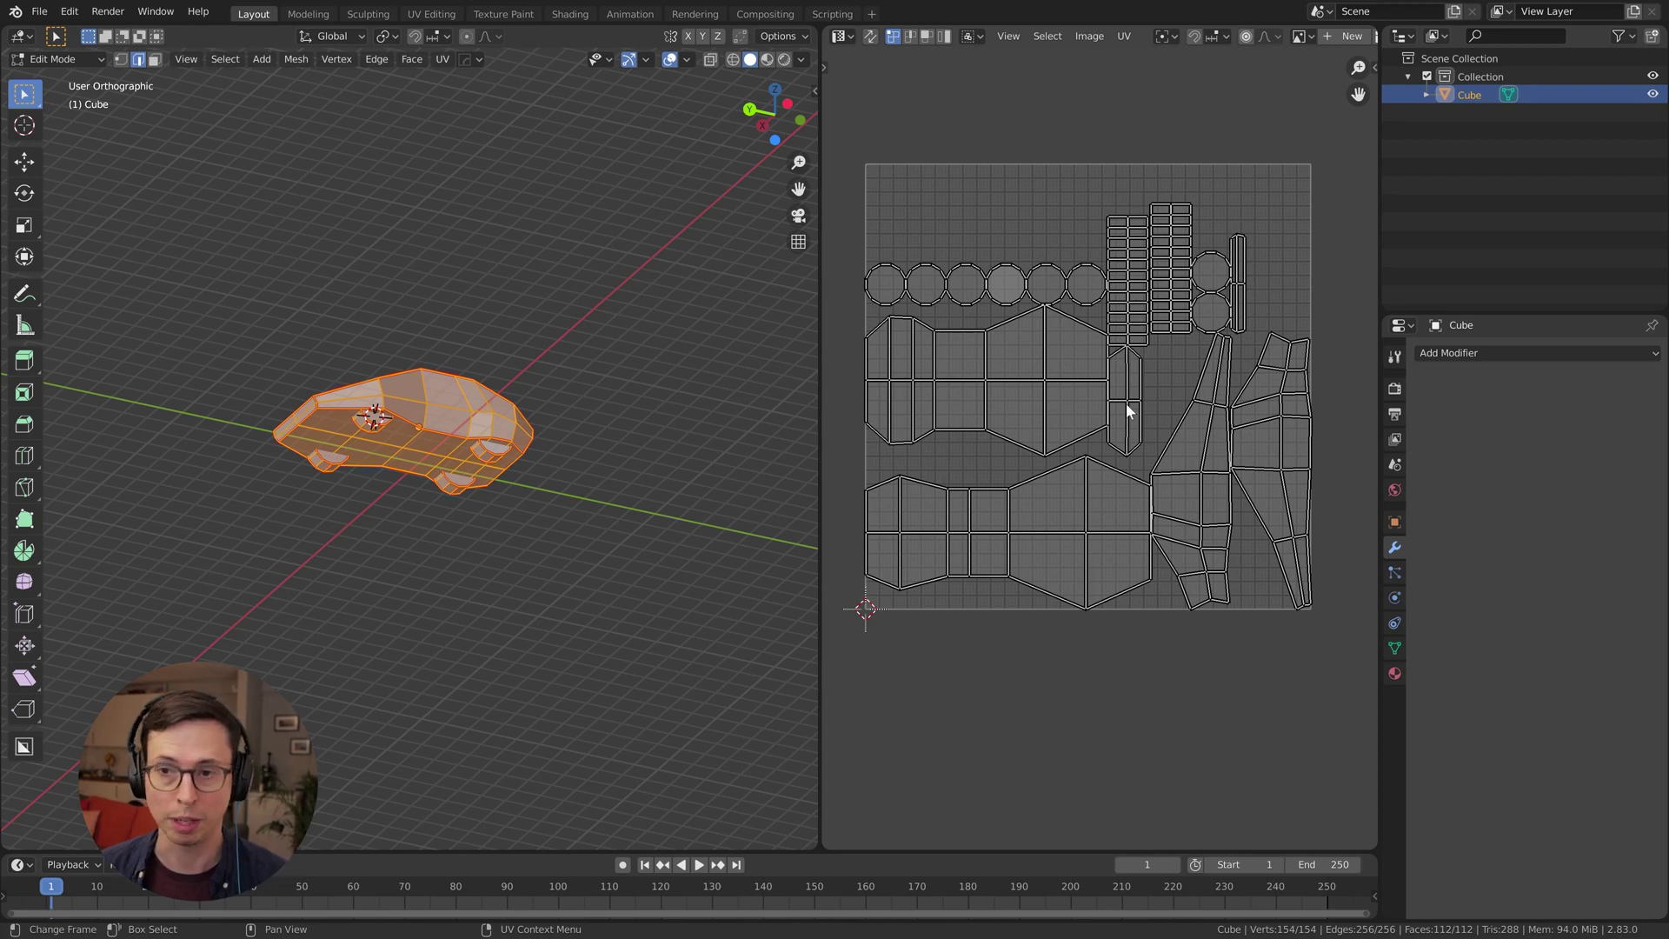
{"action": "scroll", "coordinate": [1267, 582], "scroll_direction": "up", "scroll_amount": 1}
{"action": "scroll", "coordinate": [1170, 231], "scroll_direction": "down", "scroll_amount": 1}
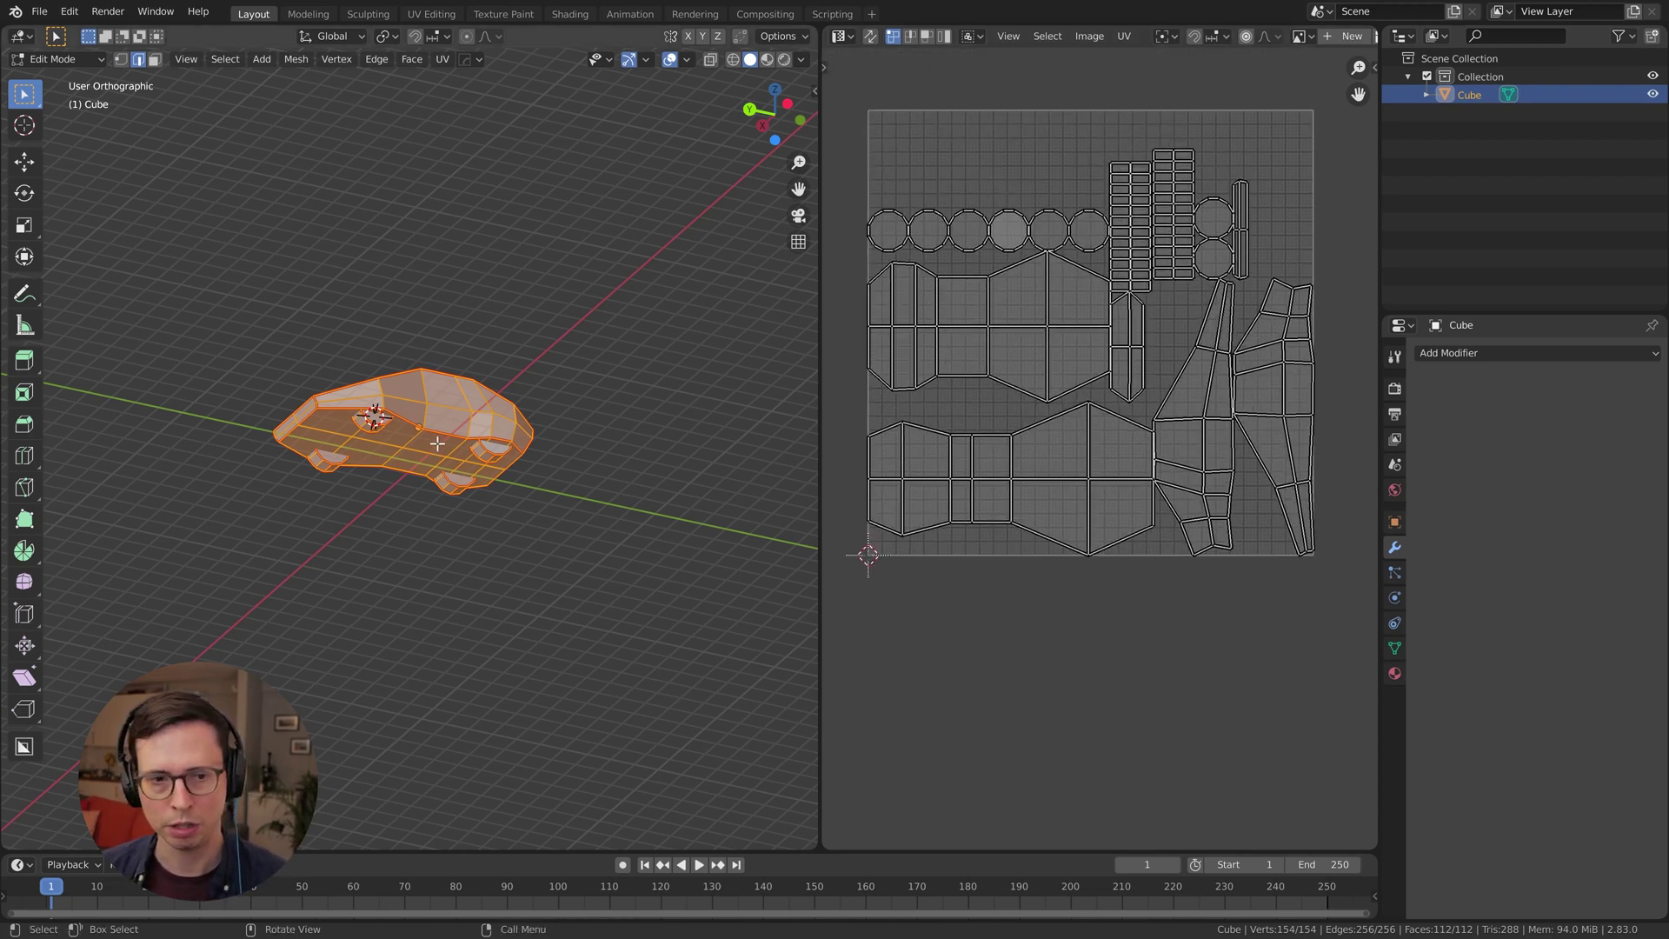
{"action": "middle_click_drag", "start_coordinate": [455, 431], "coordinate": [494, 484]}
{"action": "key", "text": "alt+a"}
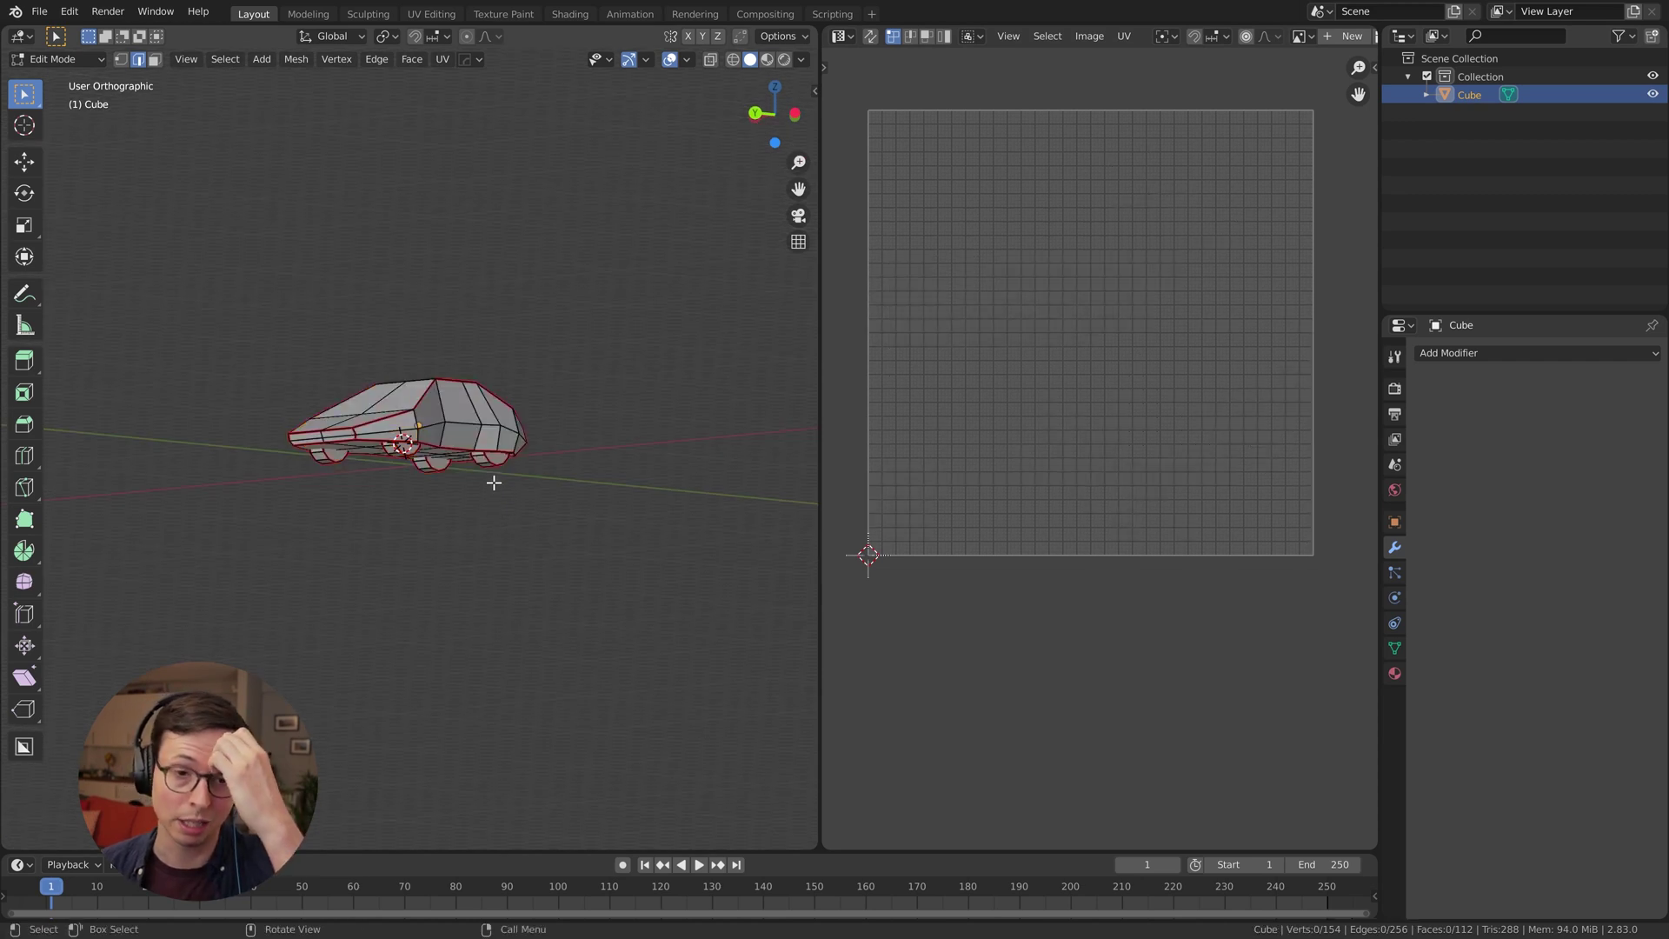
Select the whole mesh and all its UV islands, and pack the islands with a margin of 0.05
{"action": "key", "text": "a"}
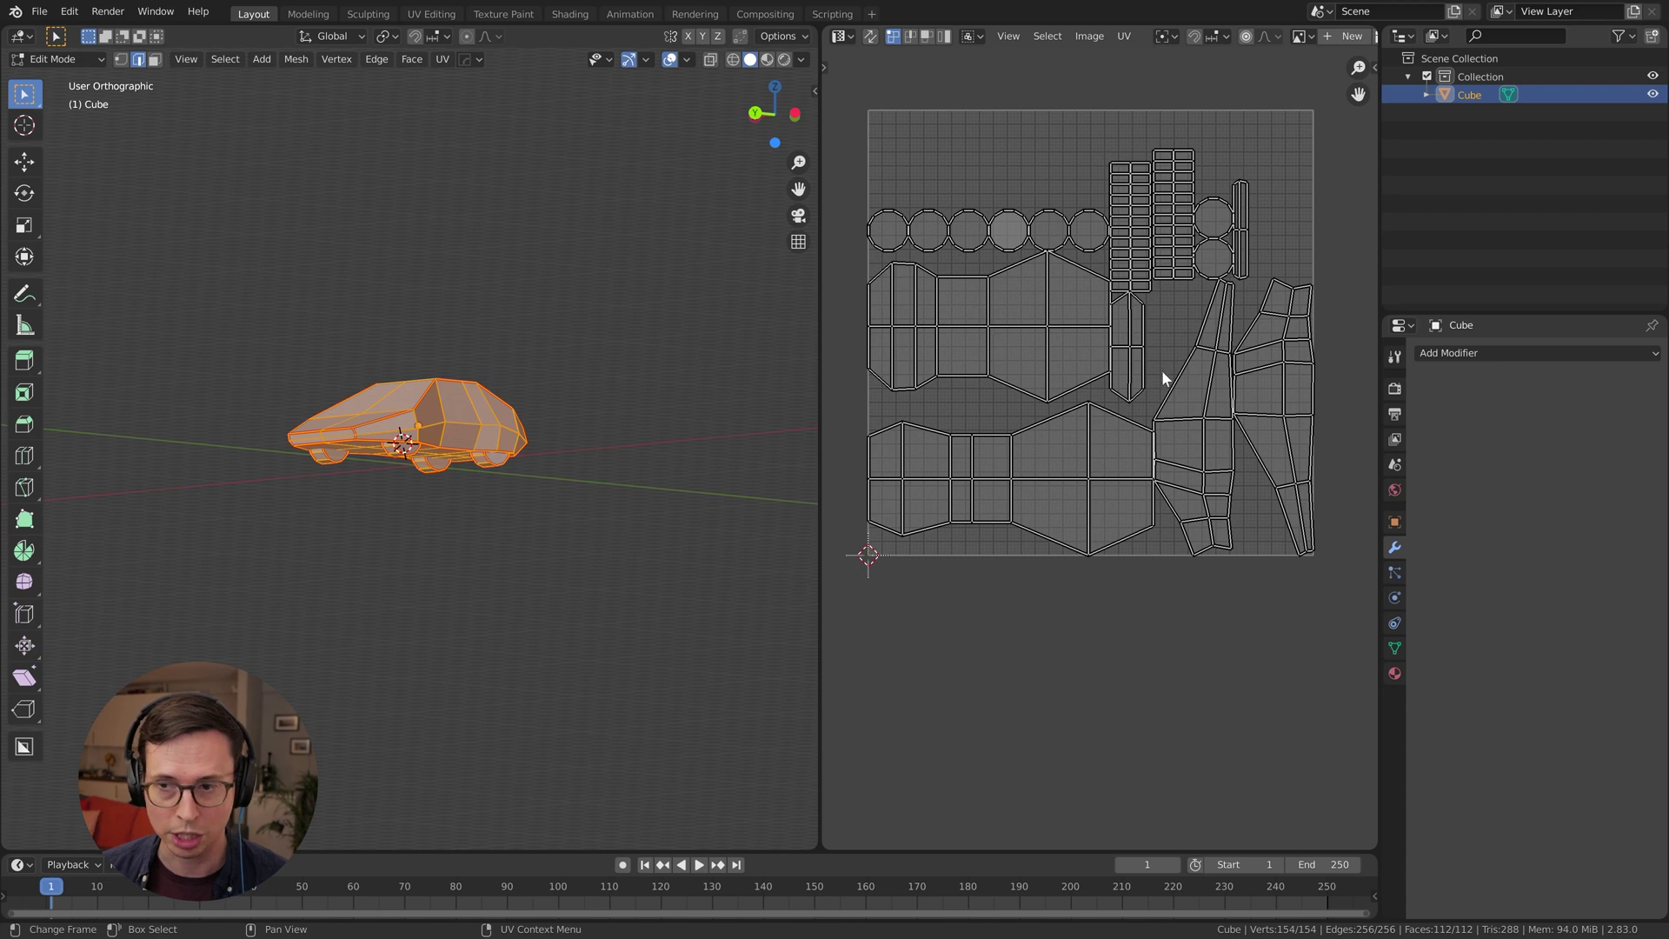
{"action": "key", "text": "a"}
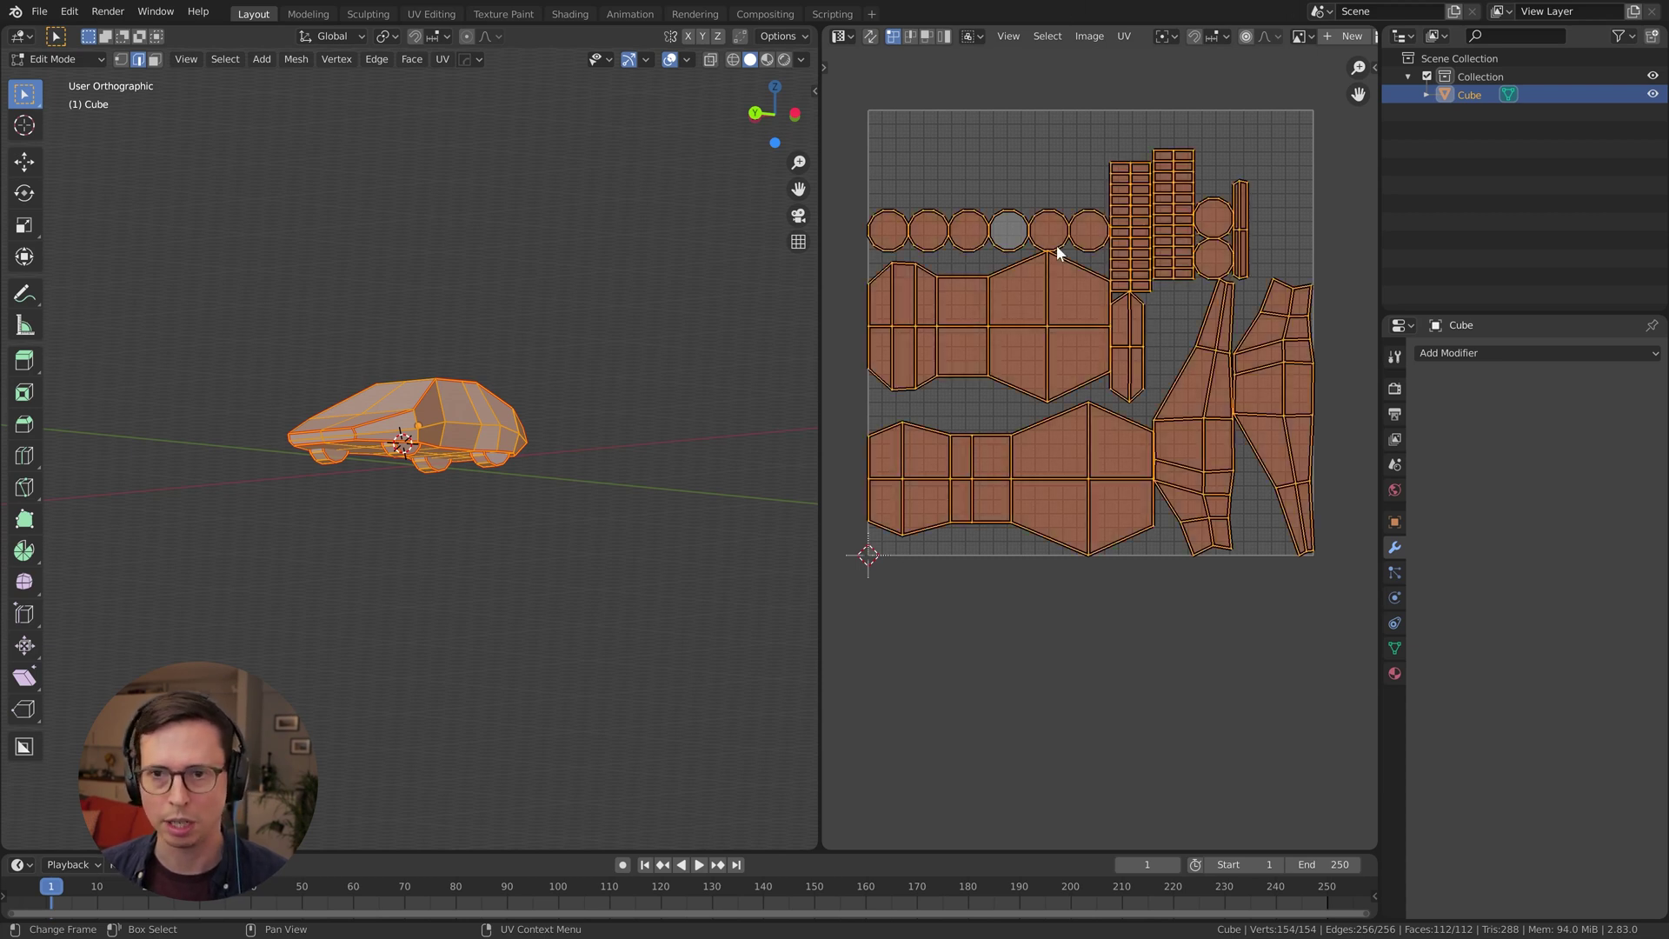
{"action": "left_click", "coordinate": [1123, 36]}
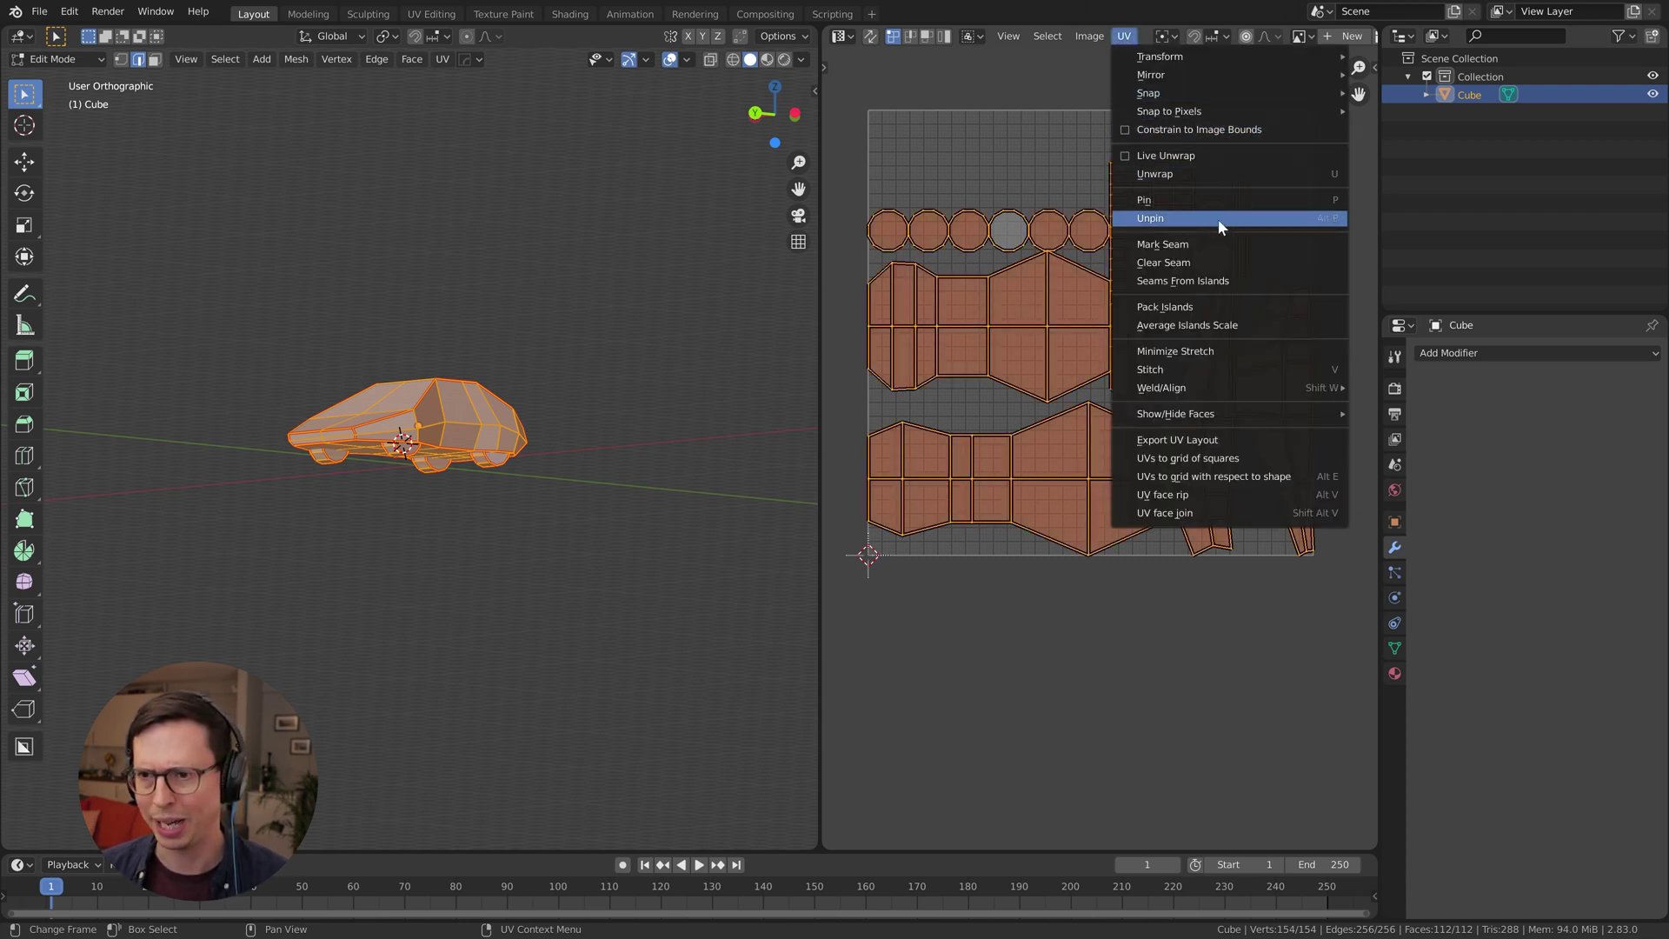
{"action": "left_click", "coordinate": [1228, 306]}
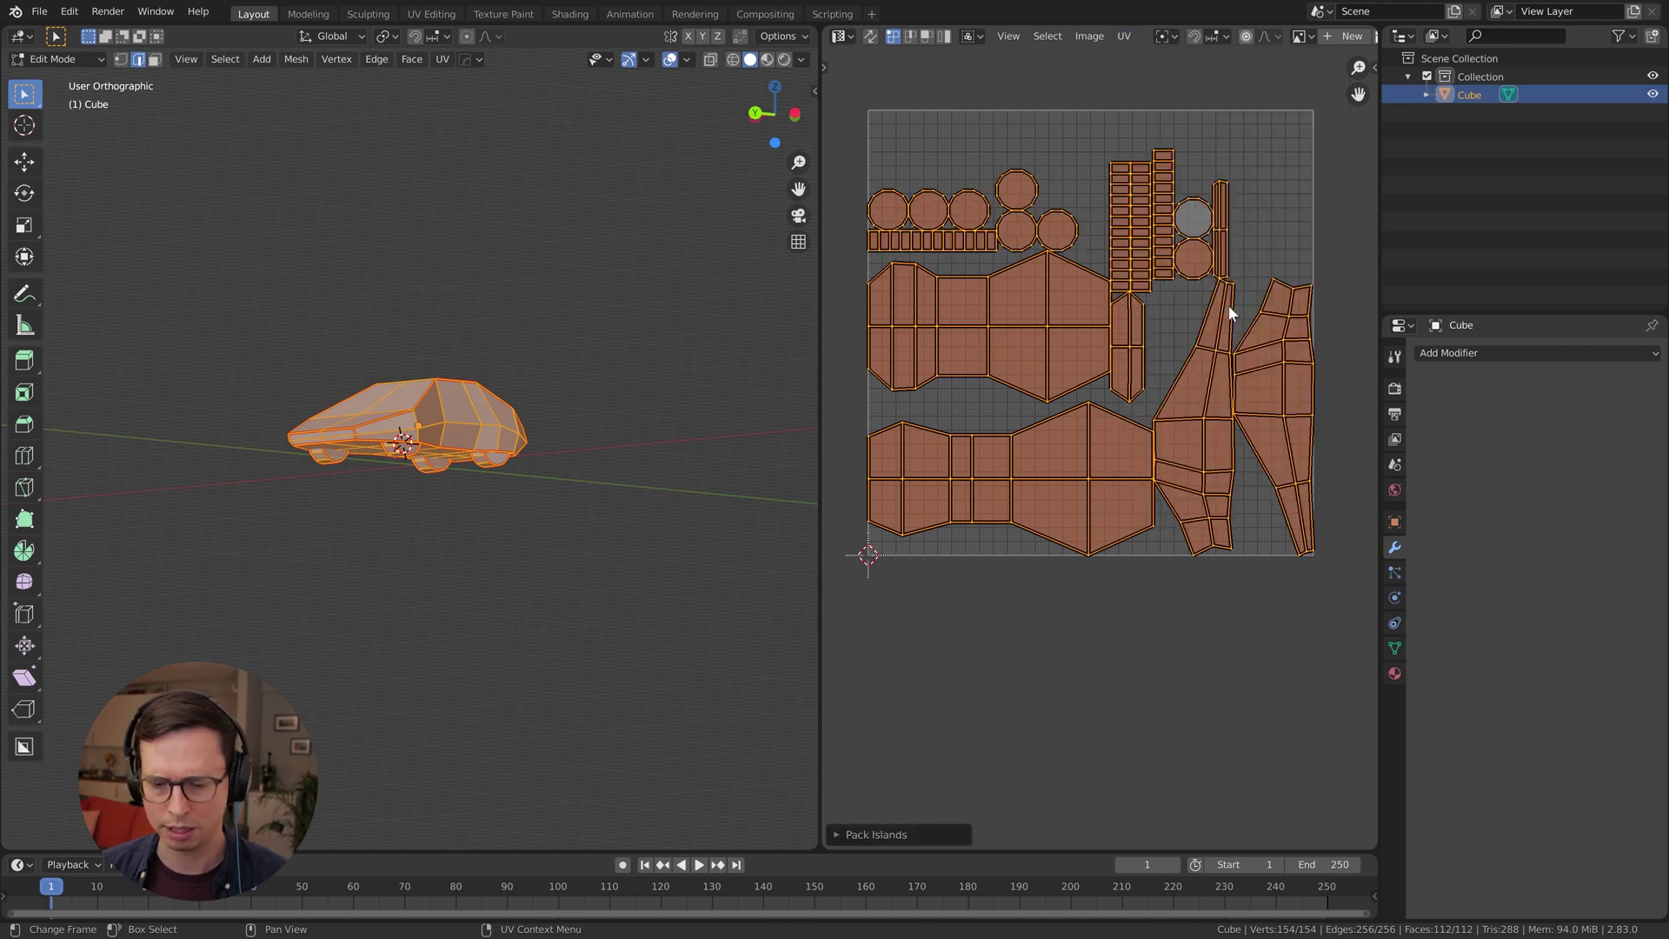
{"action": "left_click", "coordinate": [880, 831]}
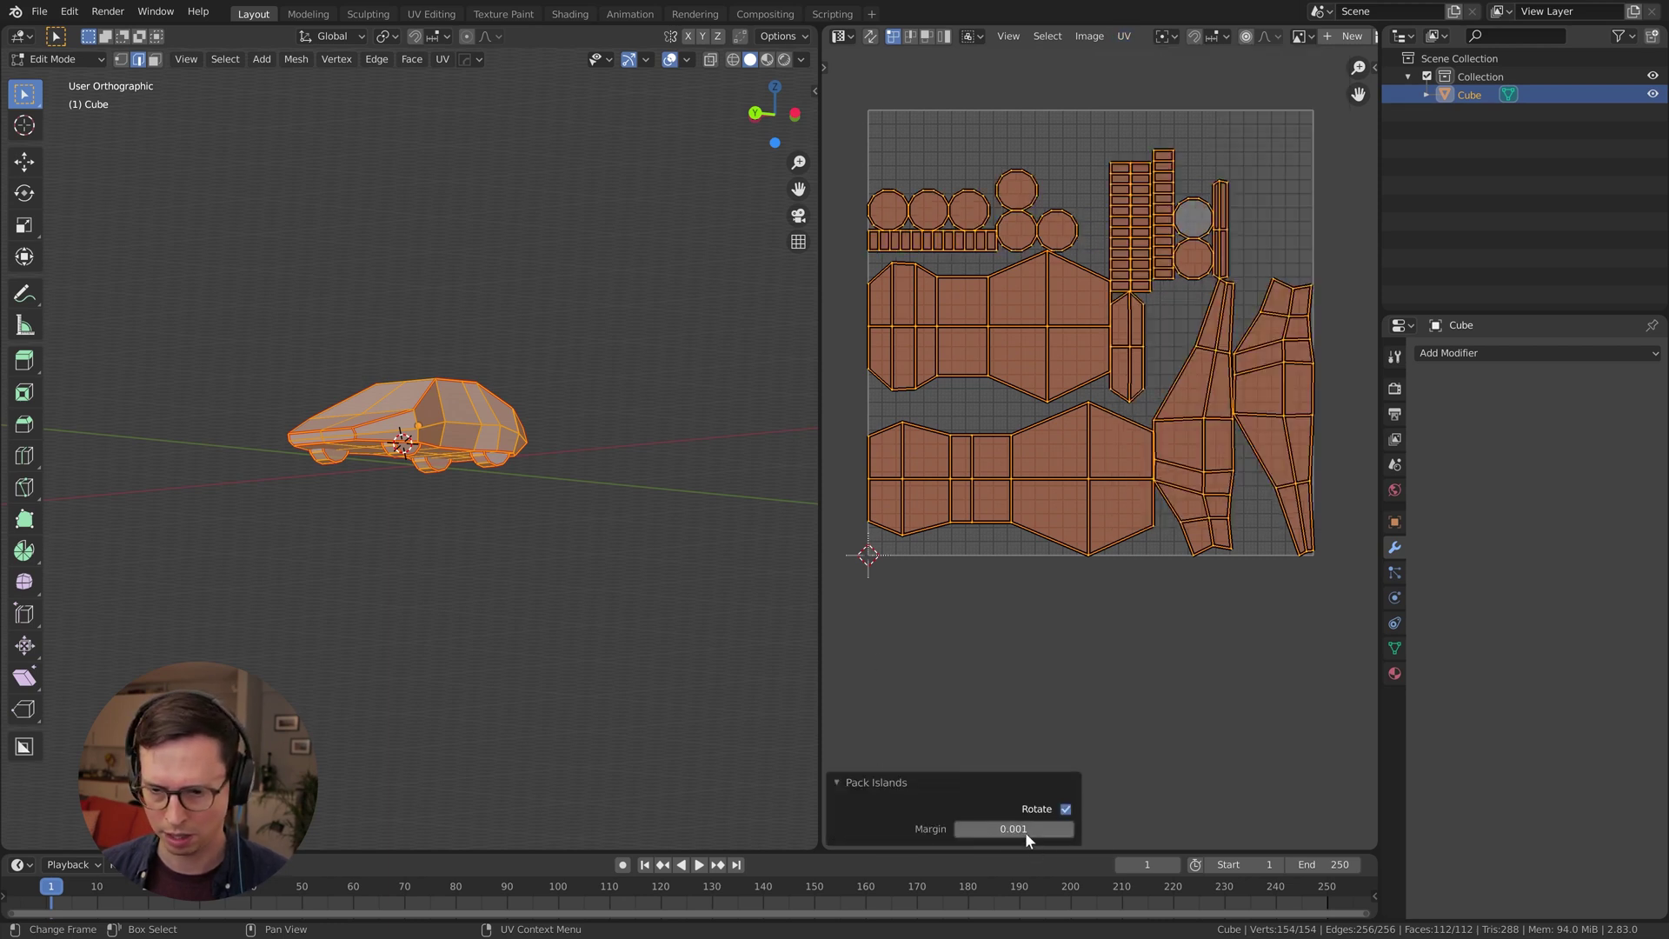
{"action": "left_click_drag", "start_coordinate": [1013, 828], "coordinate": [1054, 828]}
{"action": "double_click", "coordinate": [959, 830]}
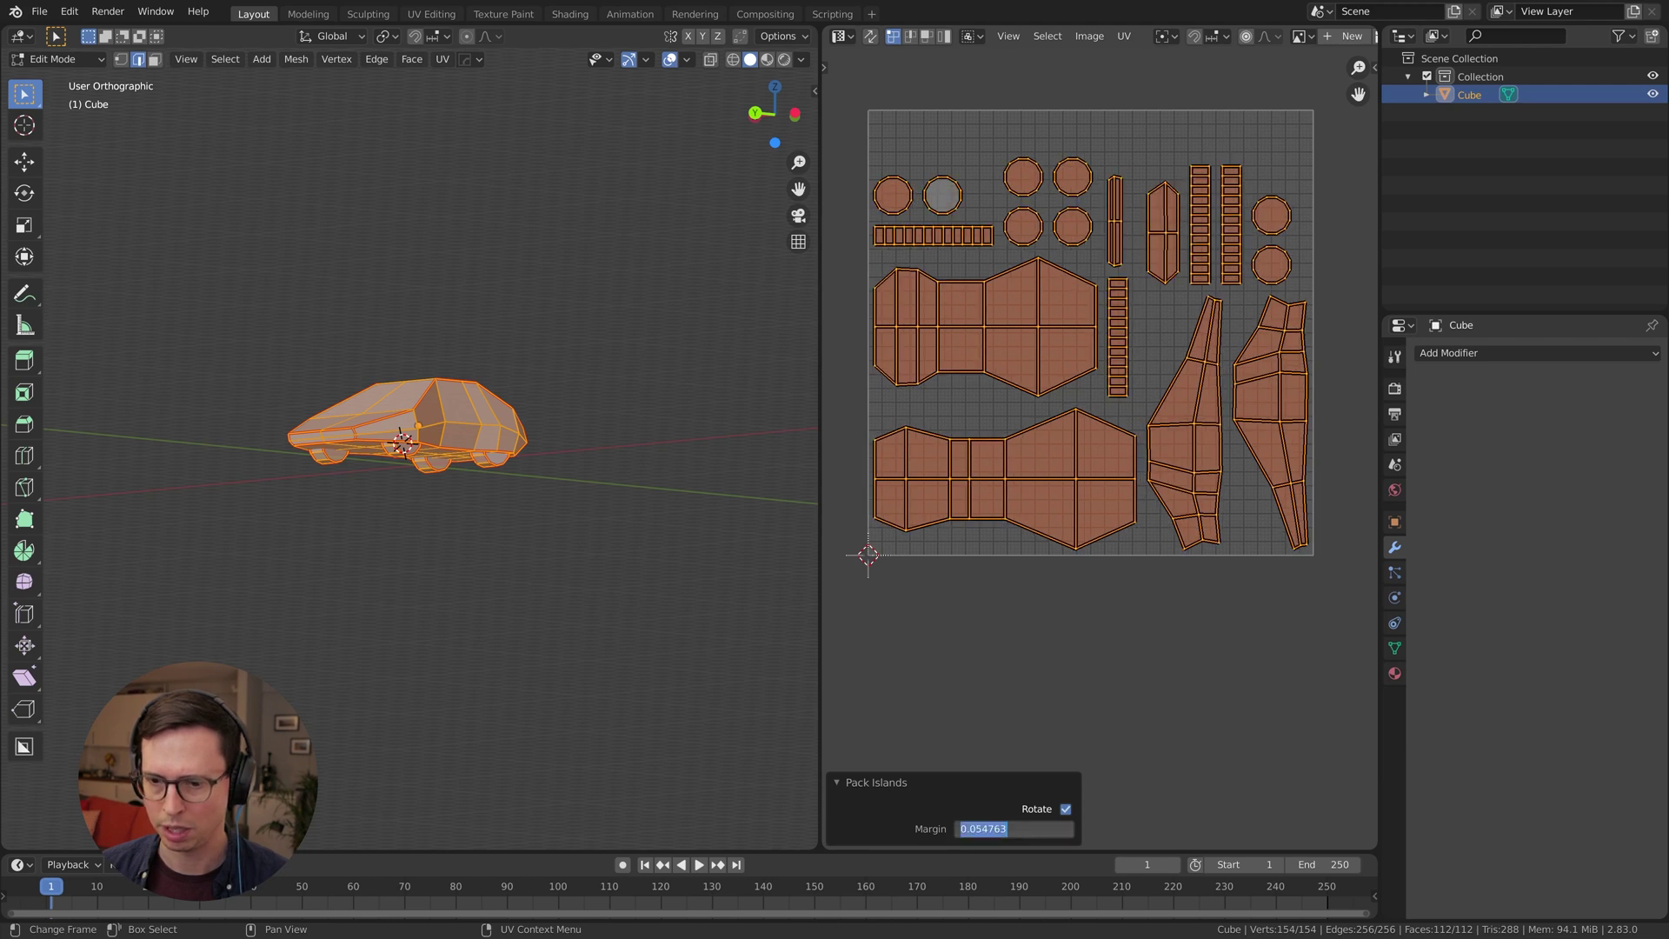
{"action": "type", "text": "0.05"}
{"action": "key", "text": "Return"}
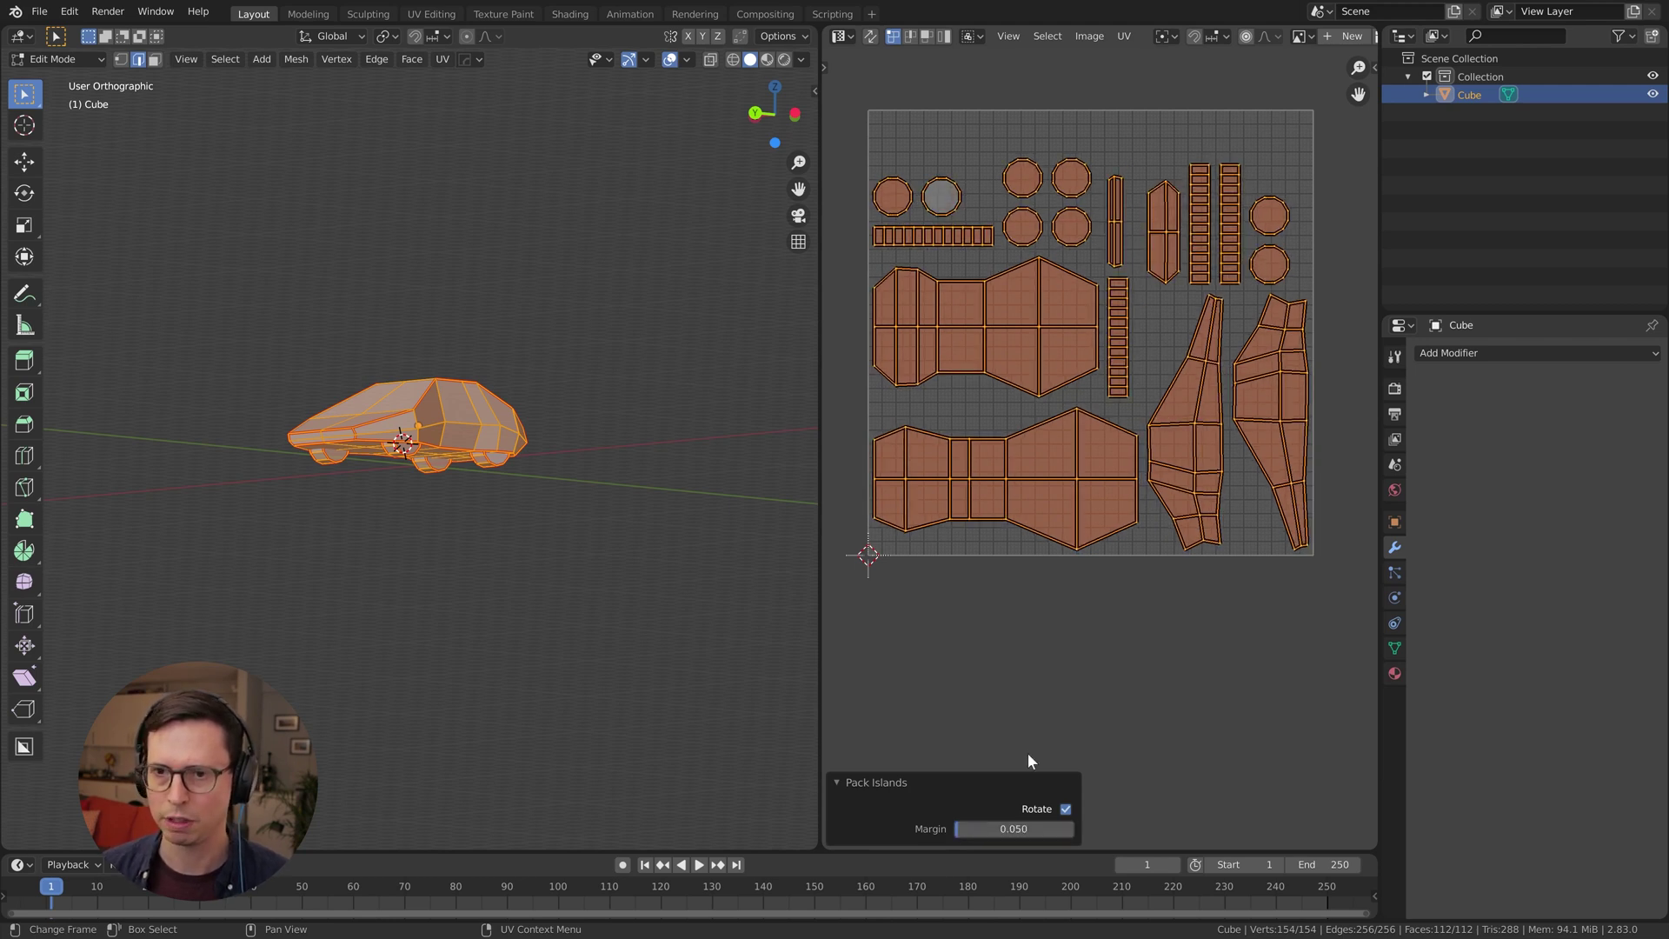
Return to Object Mode, change the UV Editor area to a Shader Editor, and hide its sidebar
{"action": "key", "text": "Tab"}
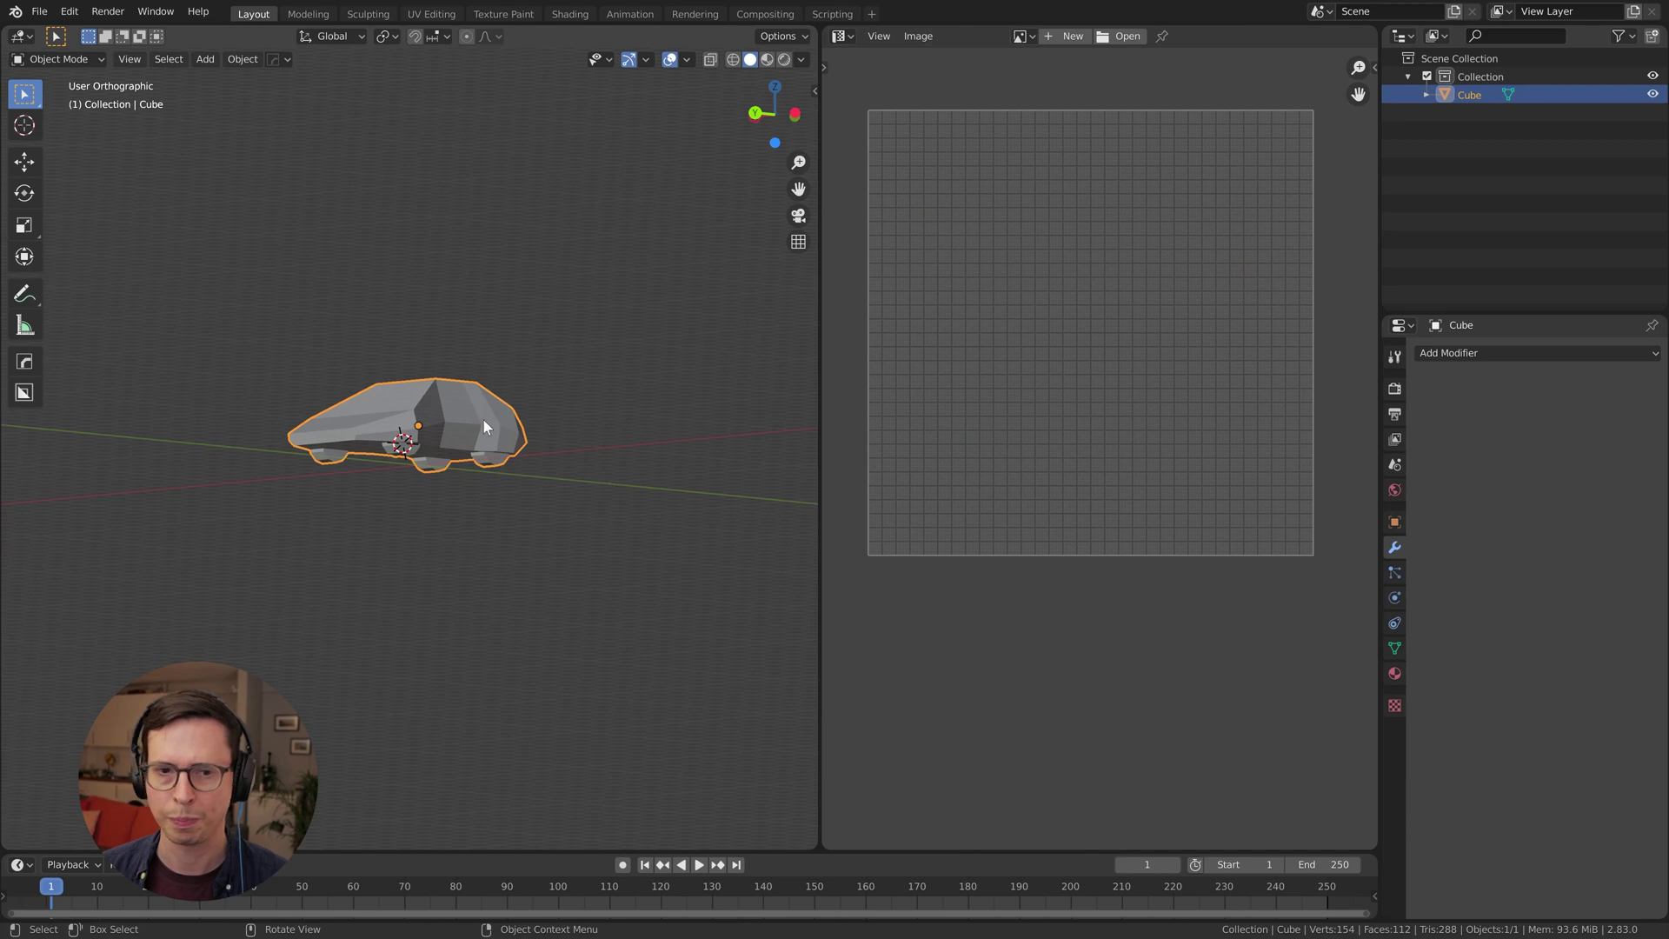
{"action": "middle_click_drag", "start_coordinate": [483, 419], "coordinate": [522, 498]}
{"action": "scroll", "coordinate": [471, 431], "scroll_direction": "up", "scroll_amount": 2}
{"action": "mouse_move", "coordinate": [472, 432]}
{"action": "middle_mouse_down"}
{"action": "mouse_move", "coordinate": [504, 436]}
{"action": "mouse_move", "coordinate": [448, 420]}
{"action": "middle_mouse_up"}
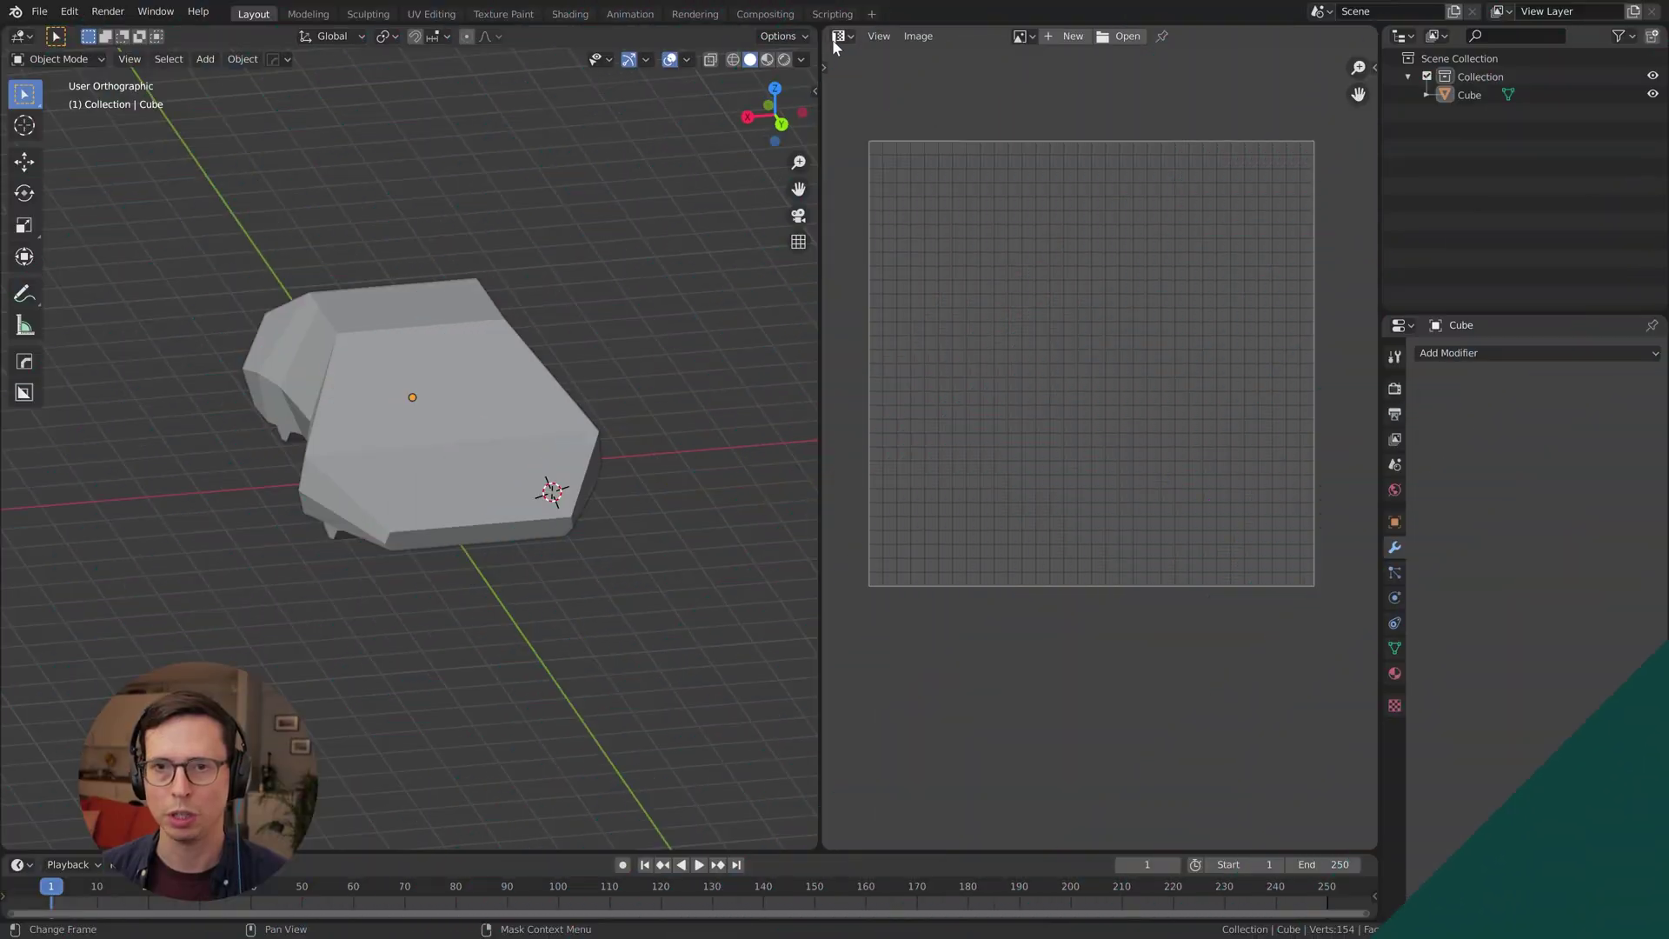
{"action": "left_click", "coordinate": [832, 39]}
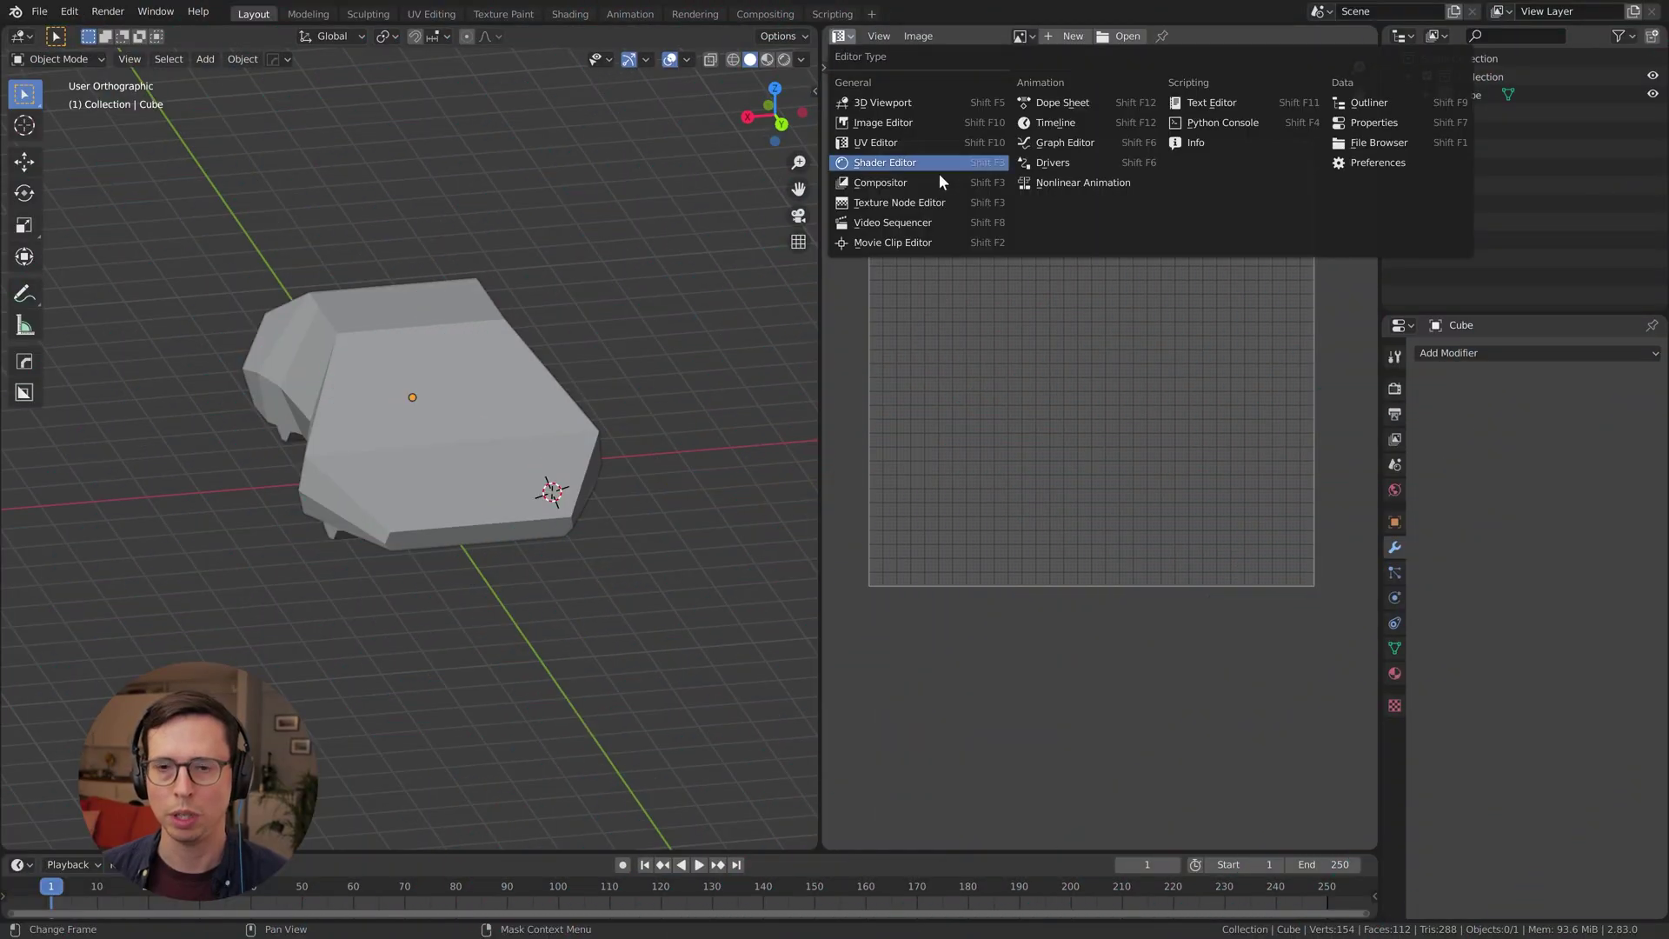
{"action": "left_click", "coordinate": [935, 161]}
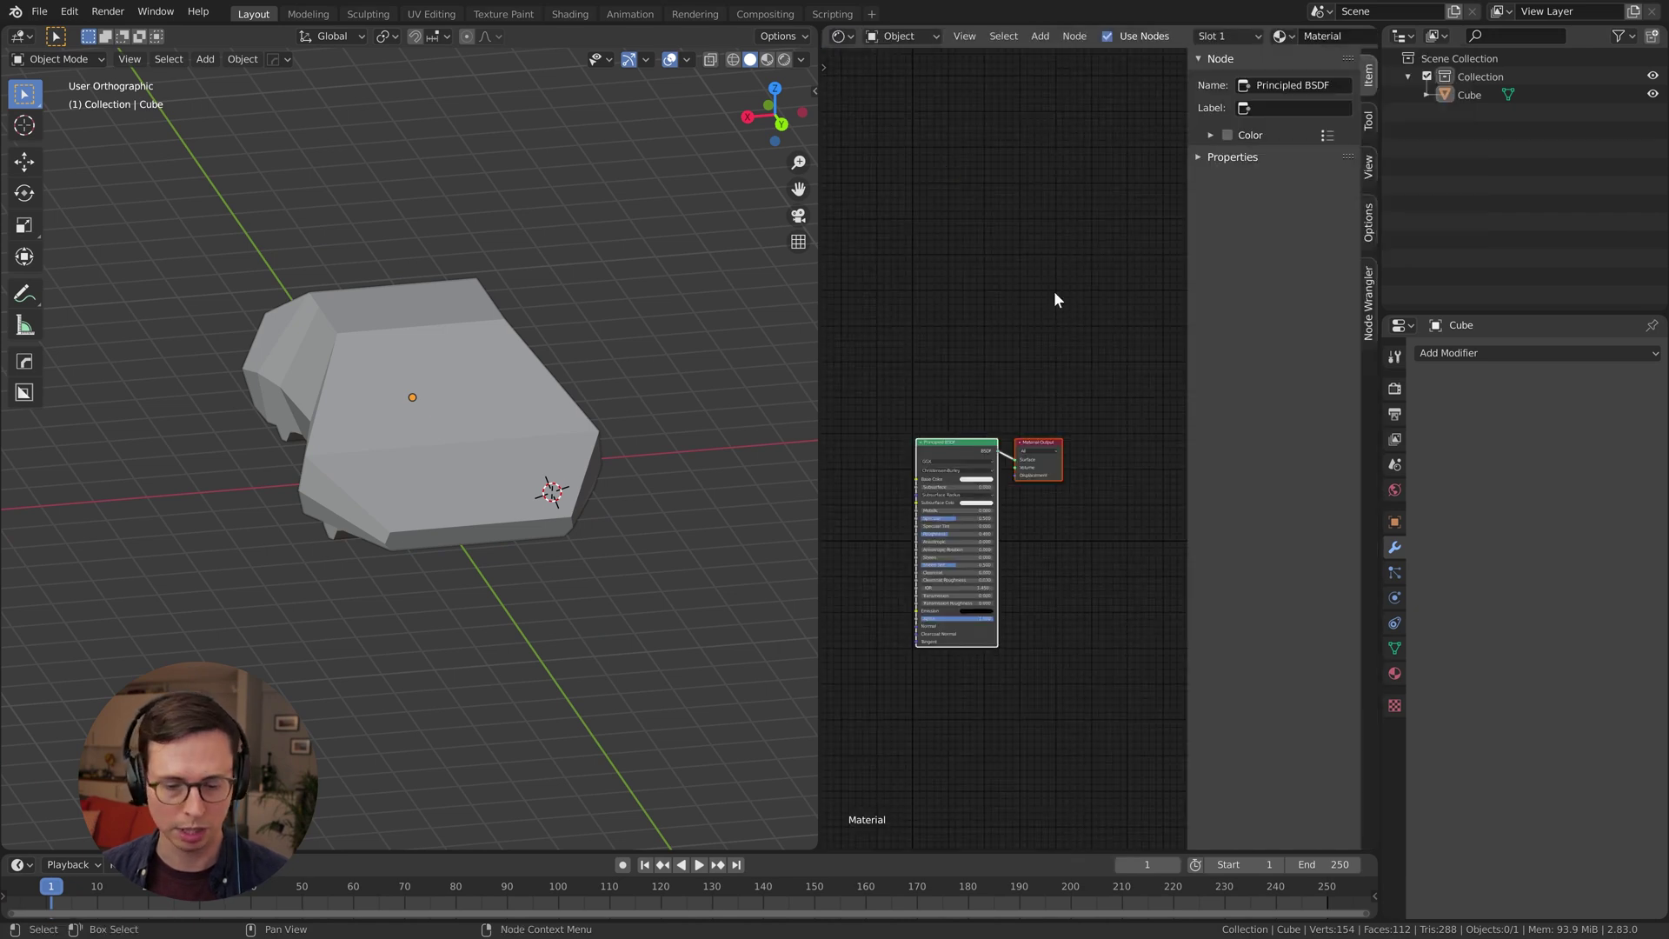
{"action": "key", "text": "n"}
{"action": "scroll", "coordinate": [1096, 448], "scroll_direction": "up", "scroll_amount": 4}
{"action": "middle_click_drag", "start_coordinate": [1039, 500], "coordinate": [1059, 427]}
{"action": "middle_click_drag", "start_coordinate": [1043, 558], "coordinate": [1067, 459]}
{"action": "scroll", "coordinate": [1088, 420], "scroll_direction": "up", "scroll_amount": 1}
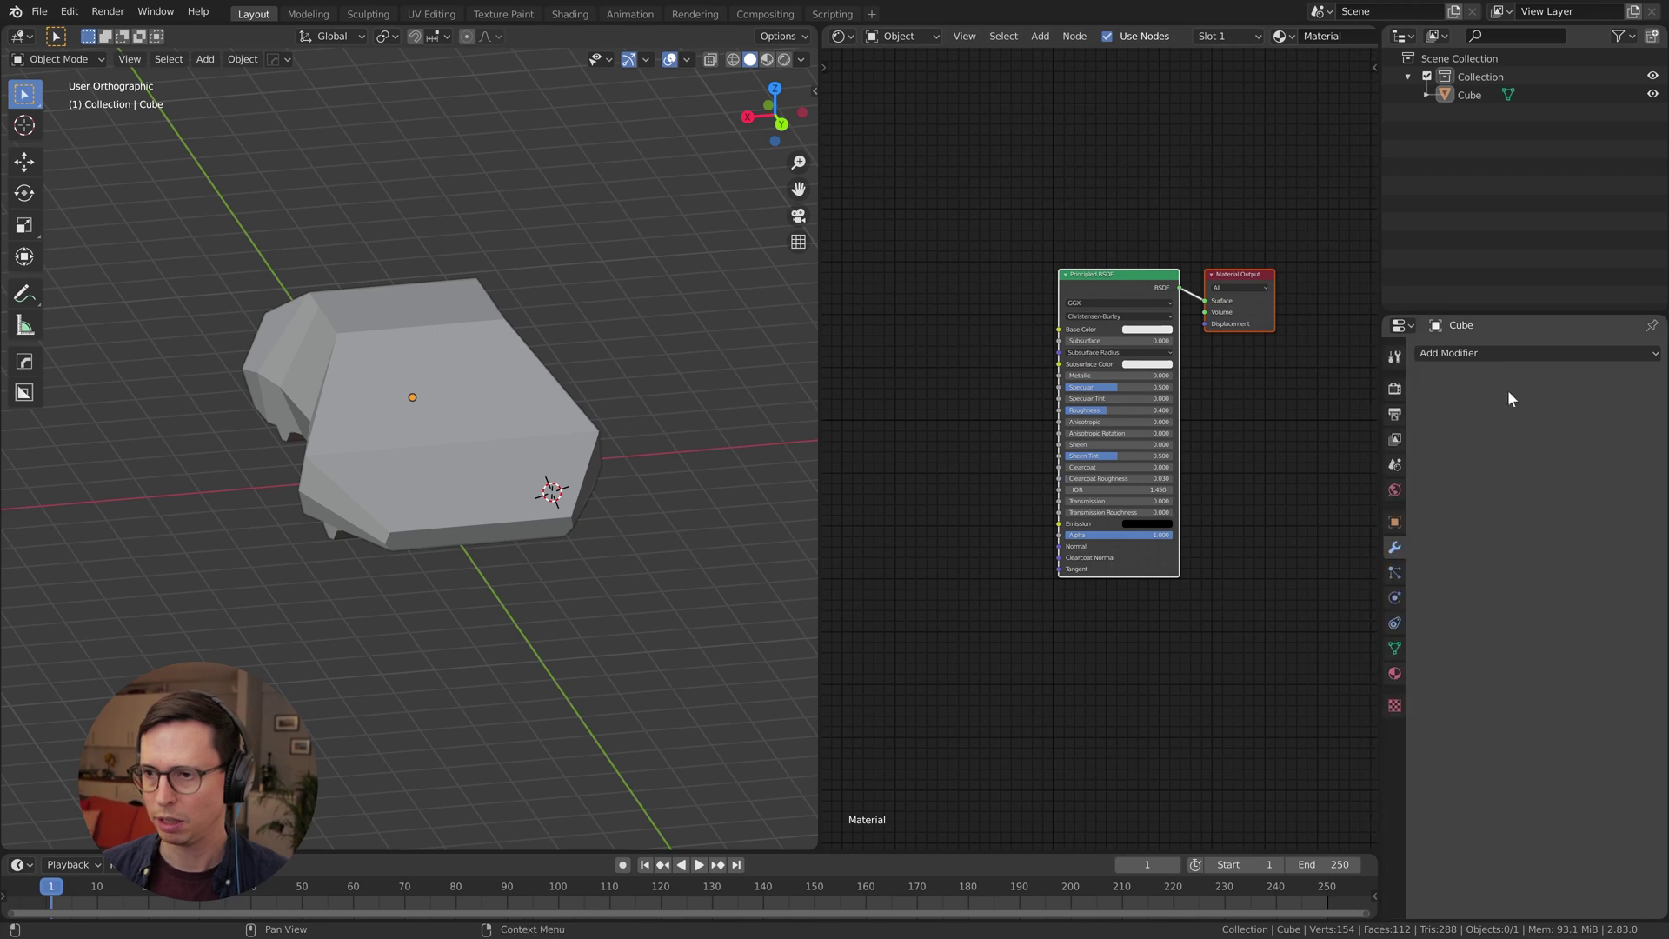
Rename the car's material to FutureCar
{"action": "left_click", "coordinate": [1395, 672]}
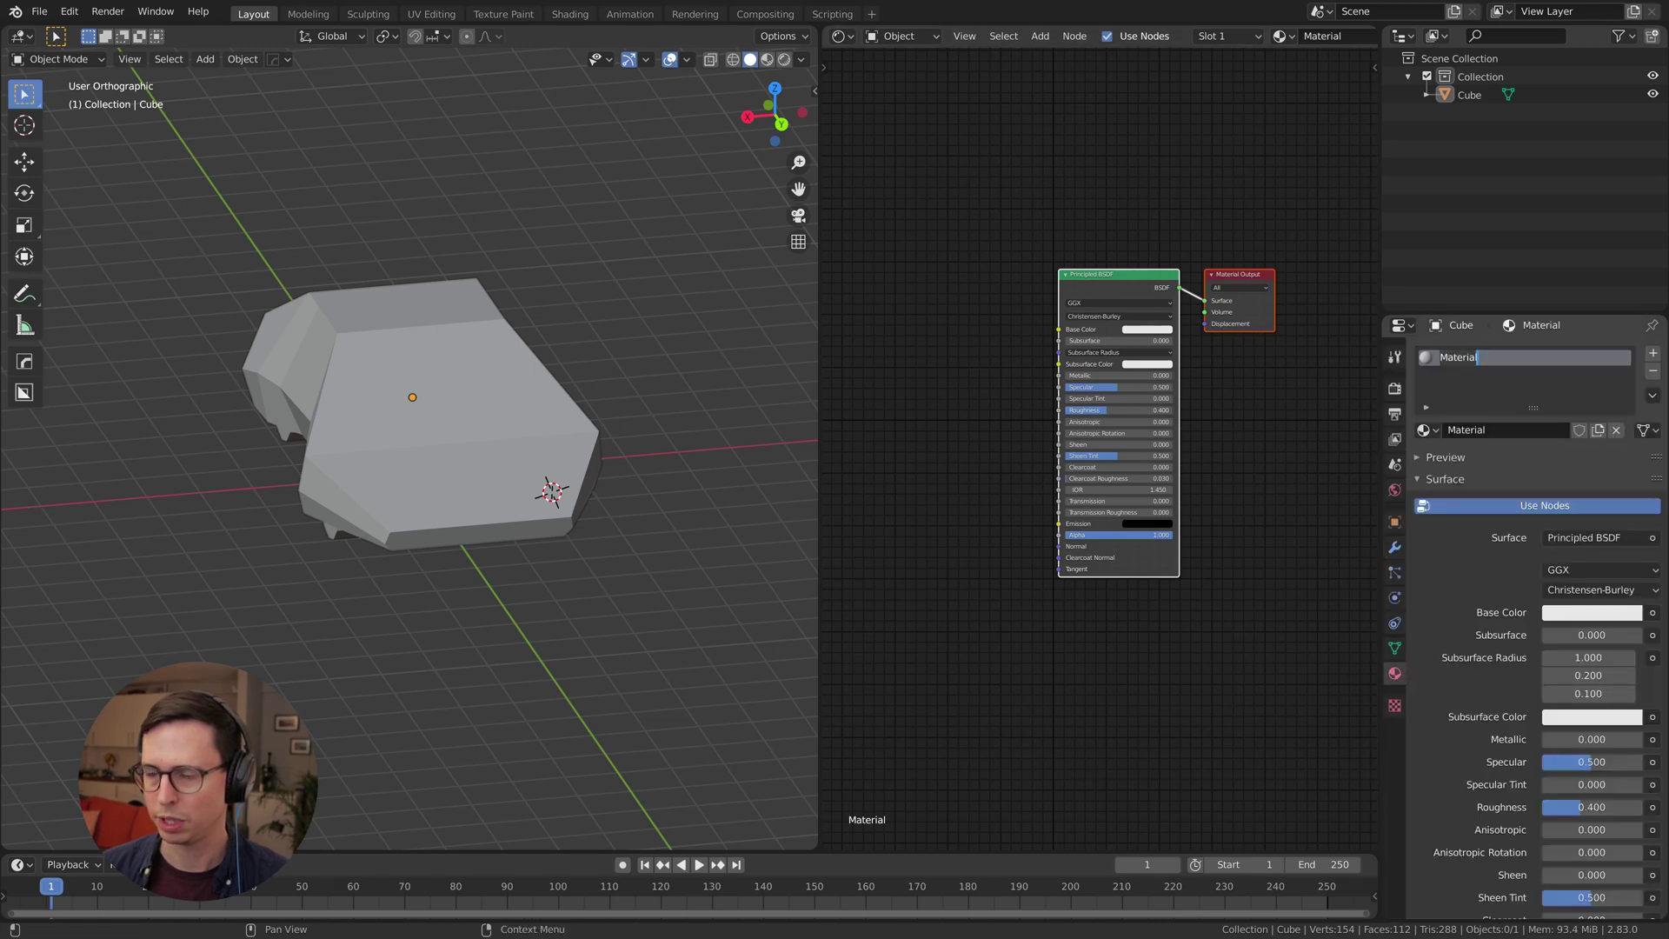
{"action": "type", "text": "F"}
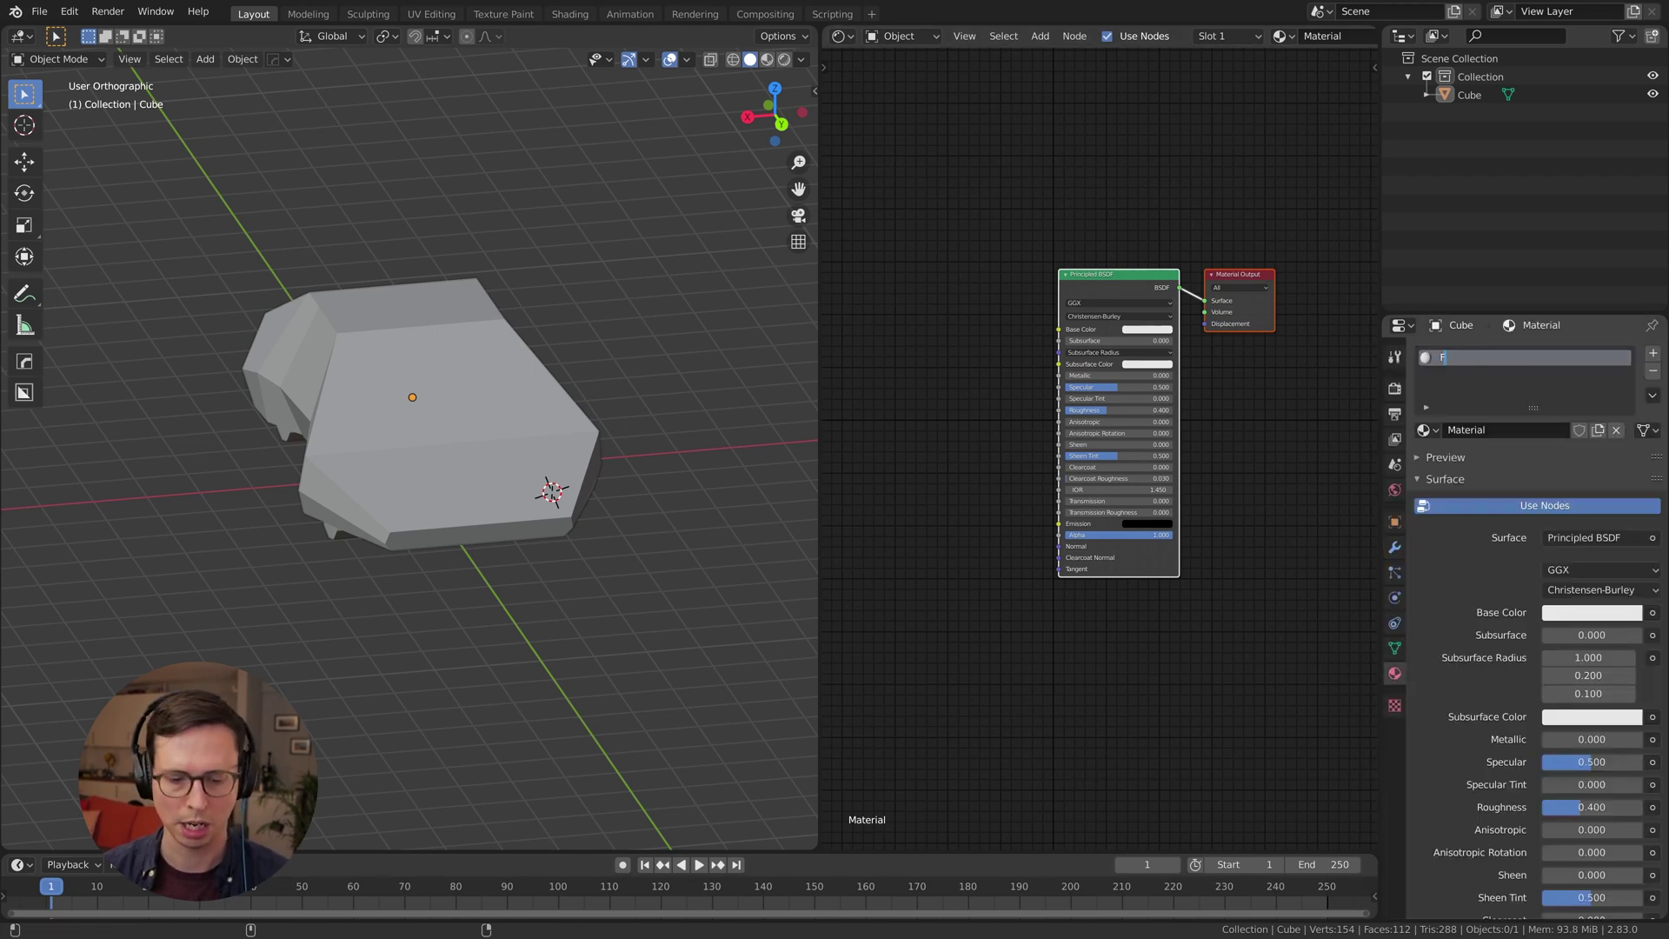
{"action": "type", "text": "utureCar"}
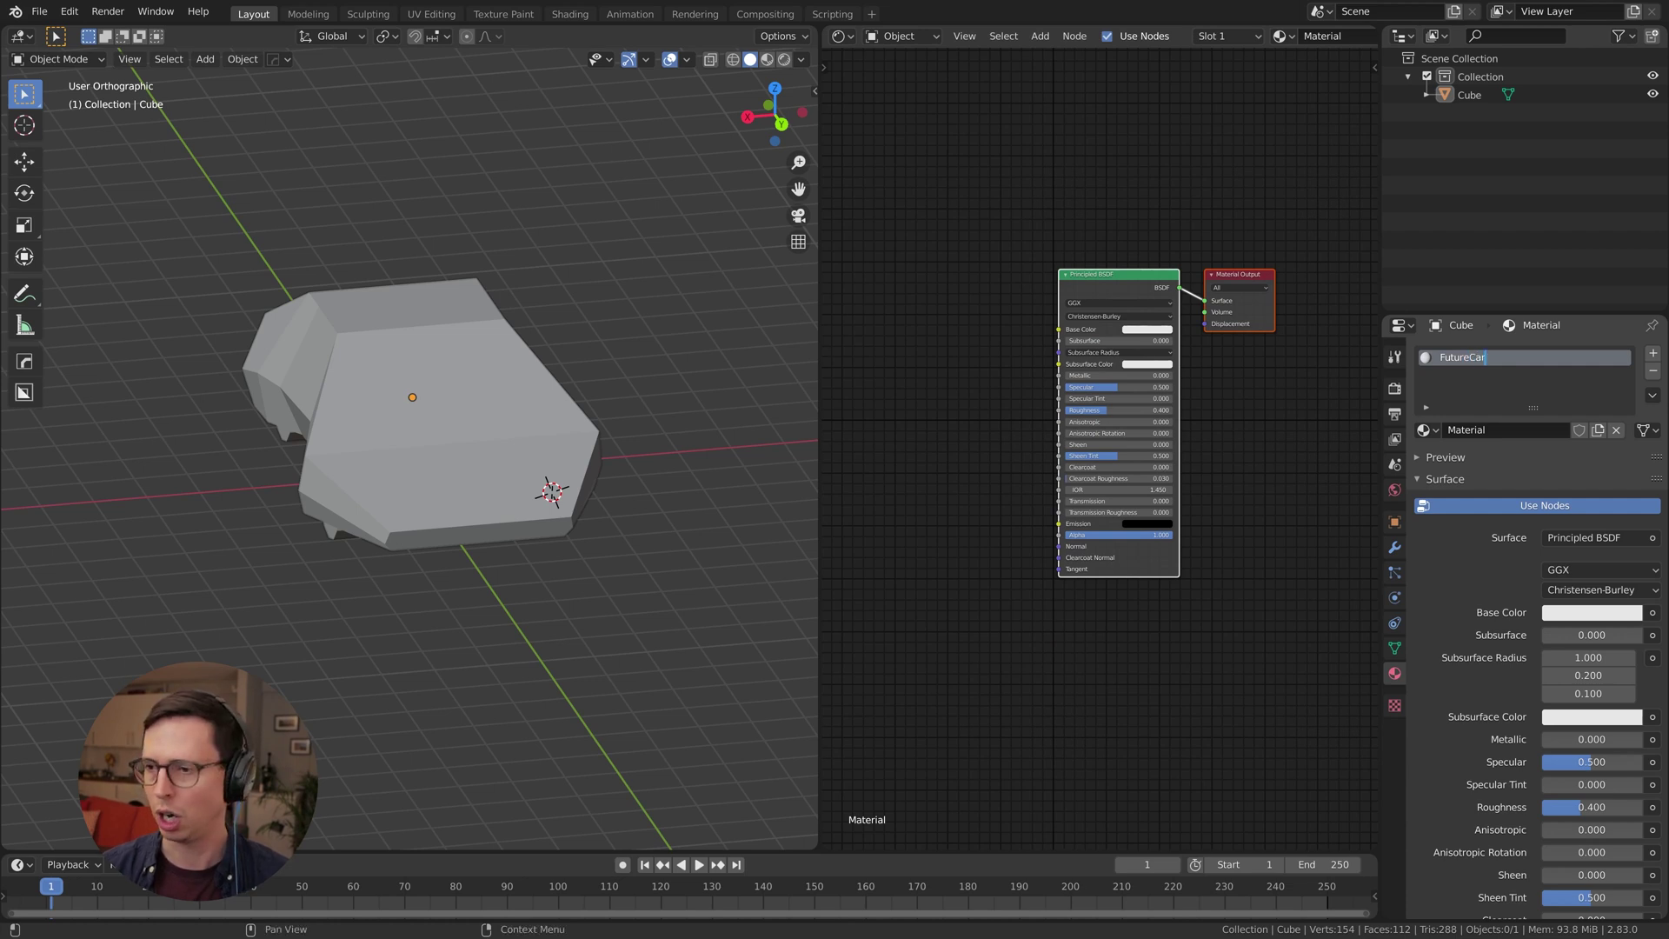
{"action": "key", "text": "Return"}
Add an Image Texture node in front of the Principled BSDF in the FutureCar material
{"action": "key", "text": "Home"}
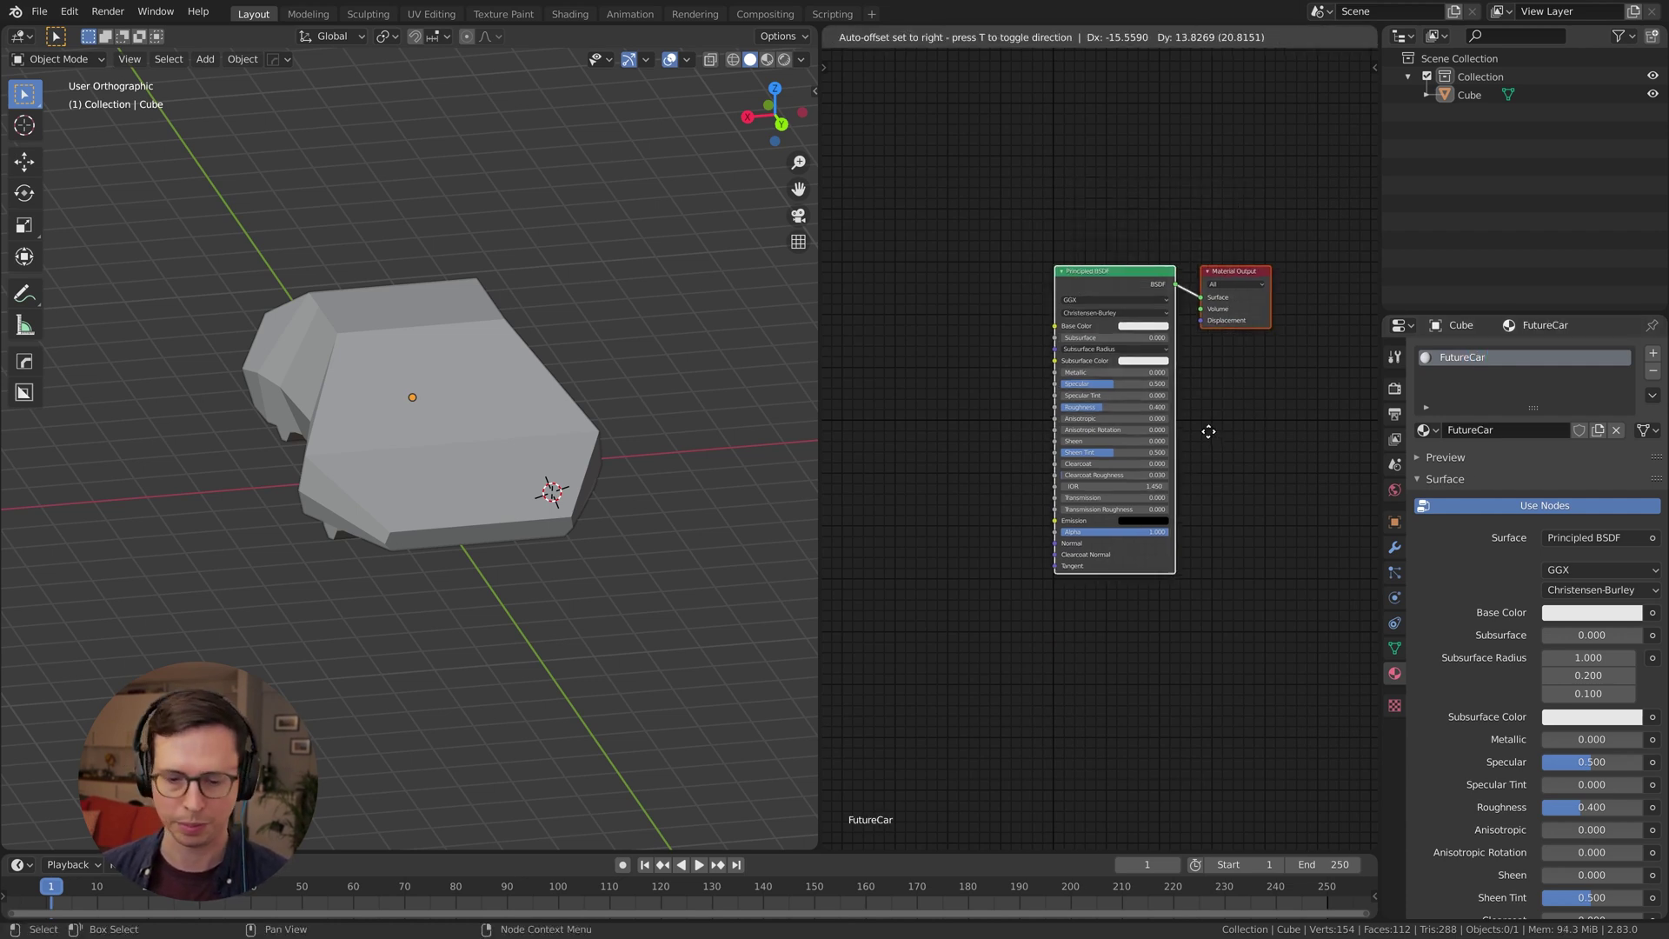
{"action": "key", "text": "shift+a"}
{"action": "left_click", "coordinate": [1008, 392]}
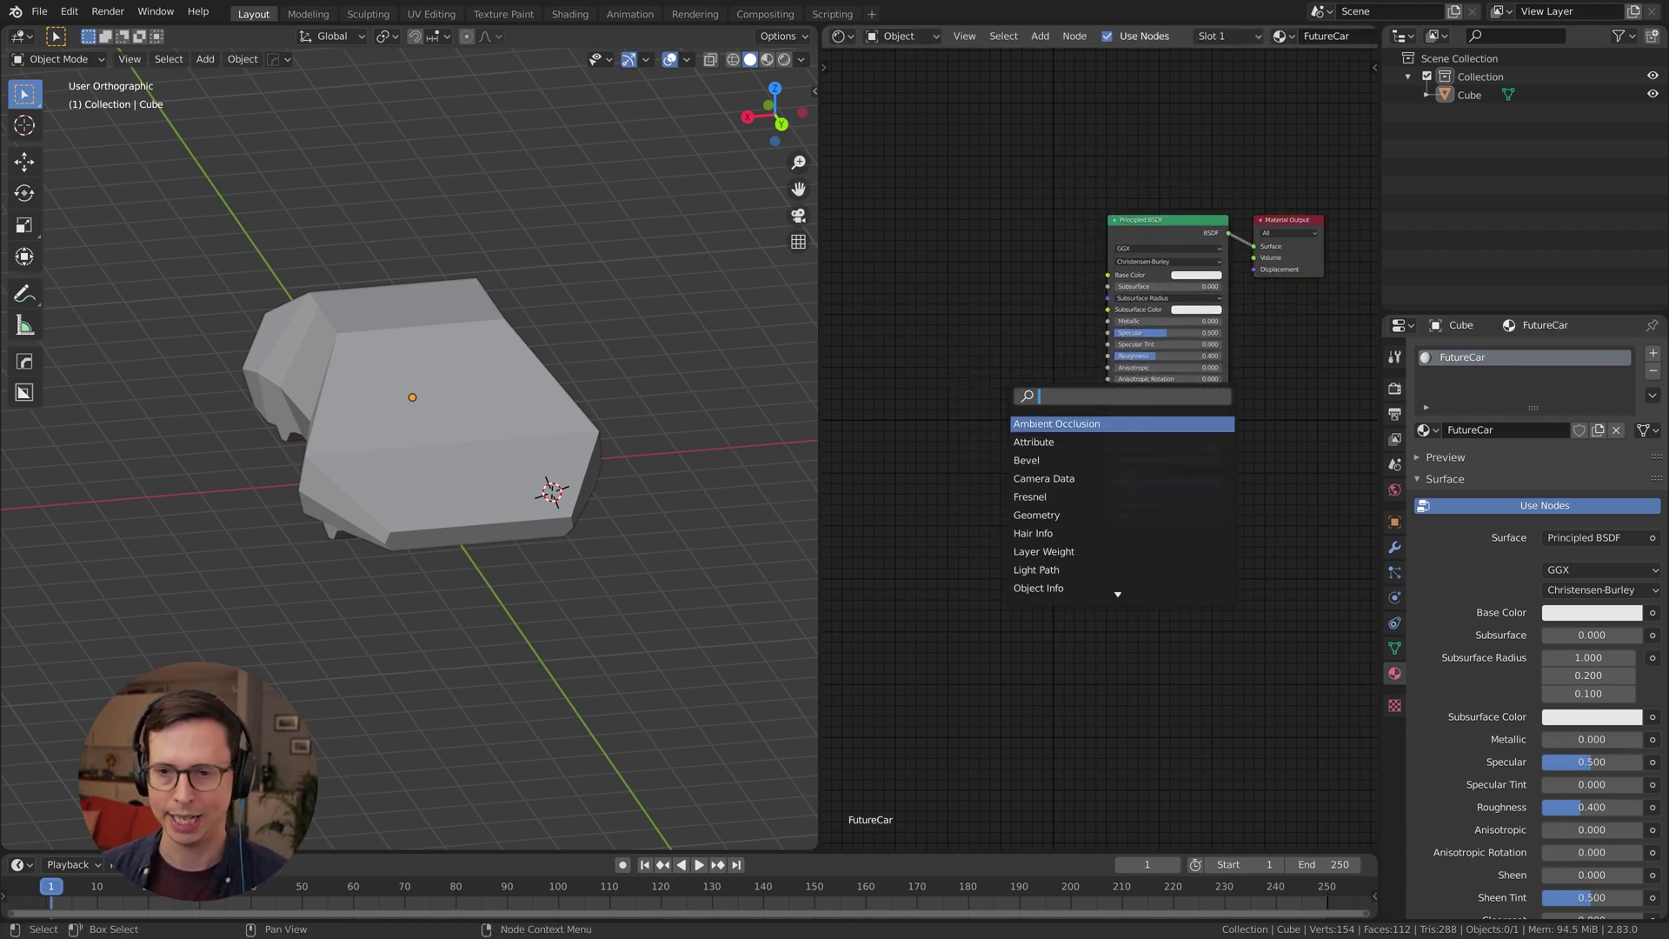
{"action": "type", "text": "imag"}
{"action": "key", "text": "Return"}
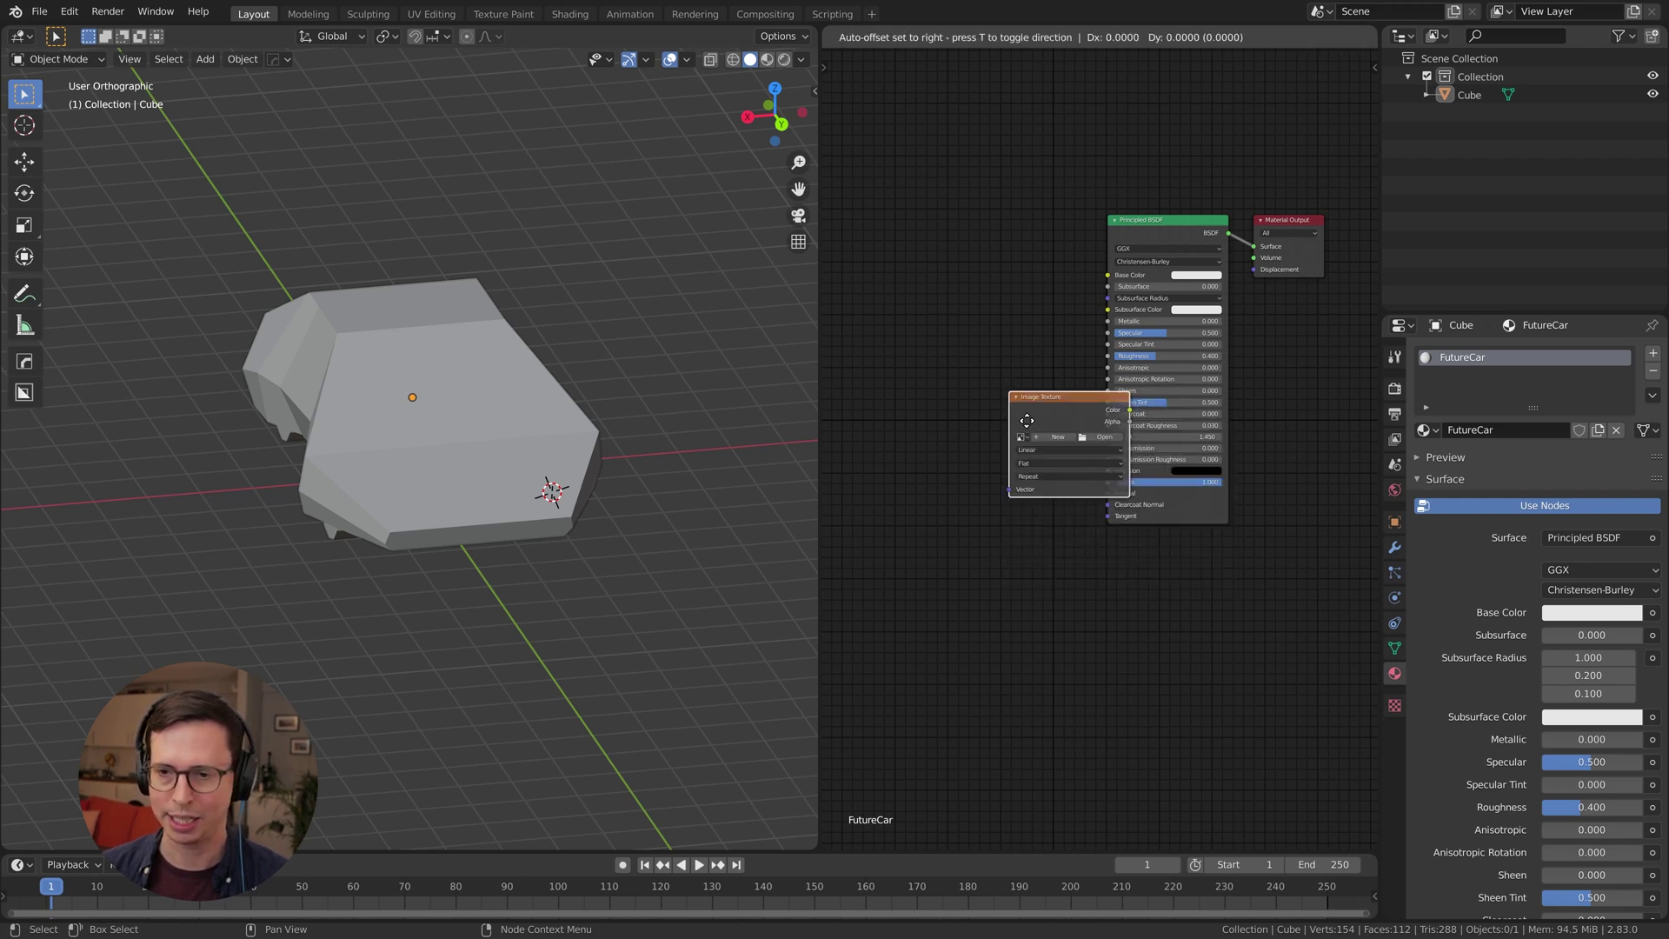
{"action": "left_click", "coordinate": [1018, 229]}
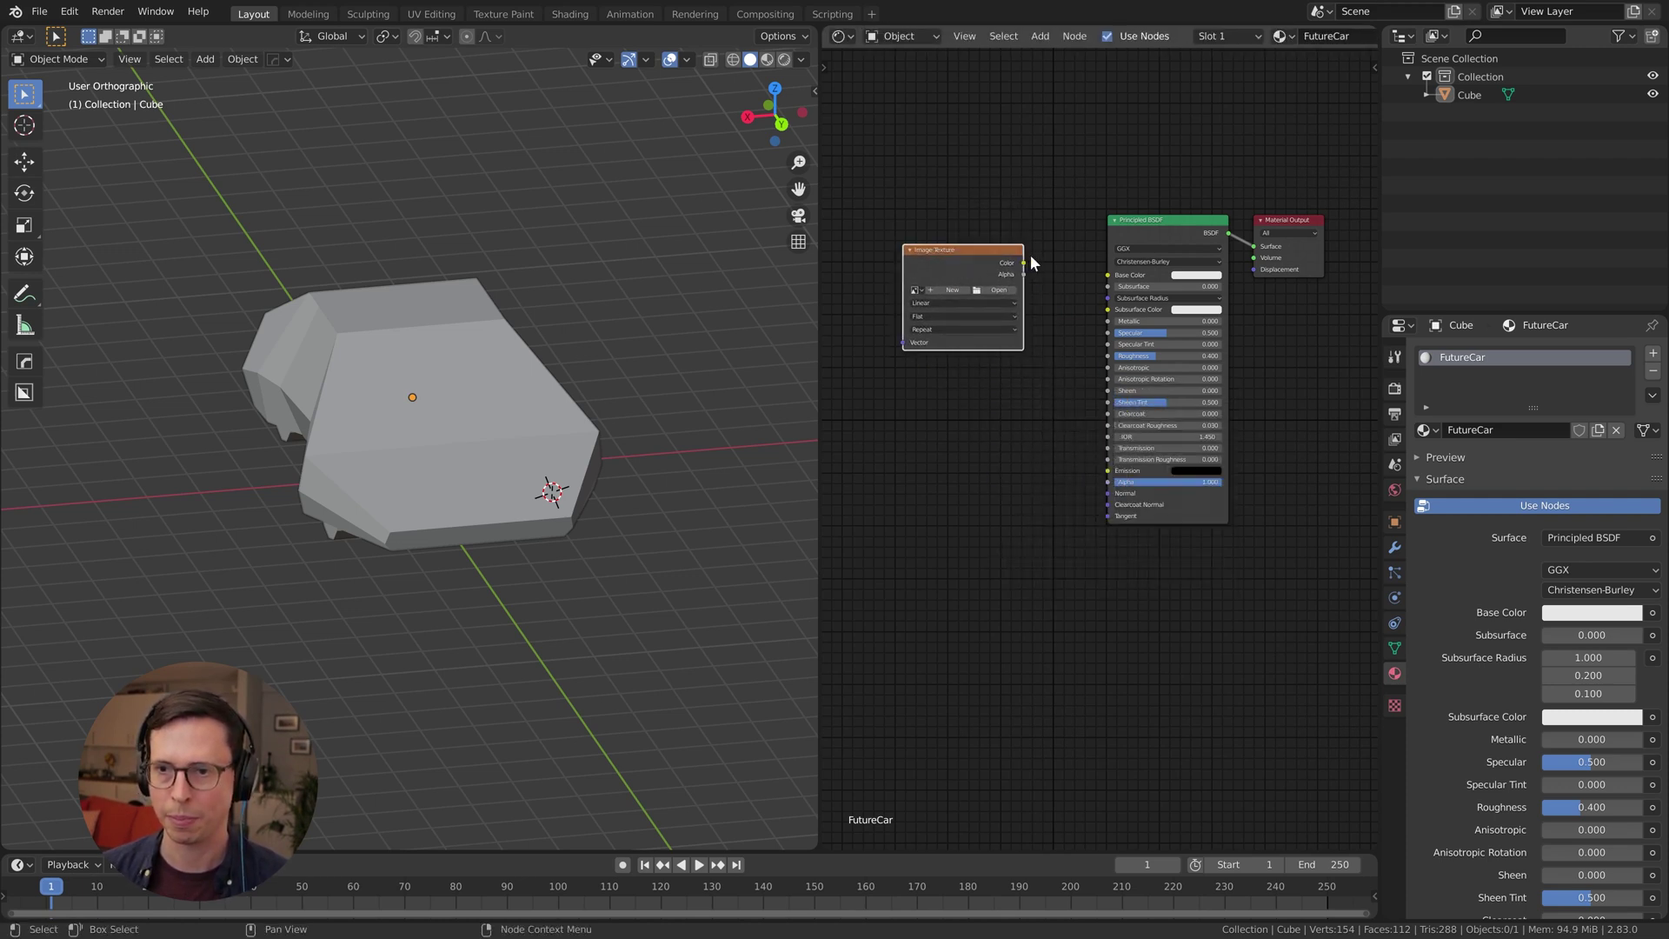
Connect the Image Texture's Color output to the Principled BSDF's Base Color and deselect the nodes
{"action": "left_click_drag", "start_coordinate": [949, 152], "coordinate": [1223, 474]}
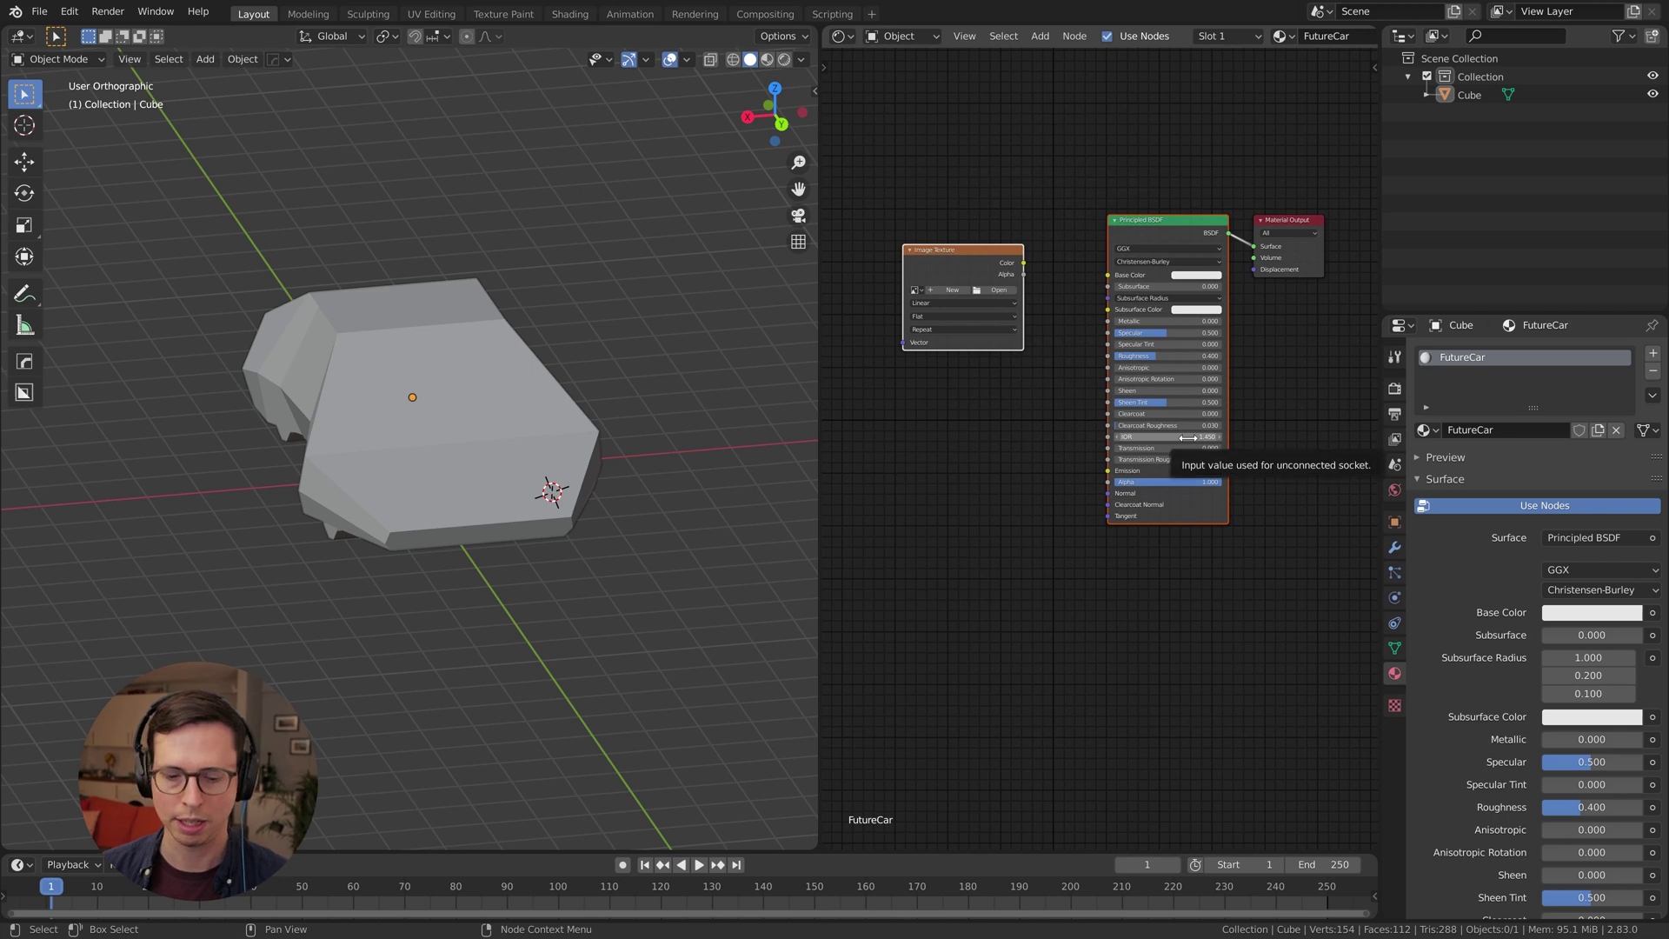
{"action": "key", "text": "f"}
{"action": "left_click", "coordinate": [1018, 476]}
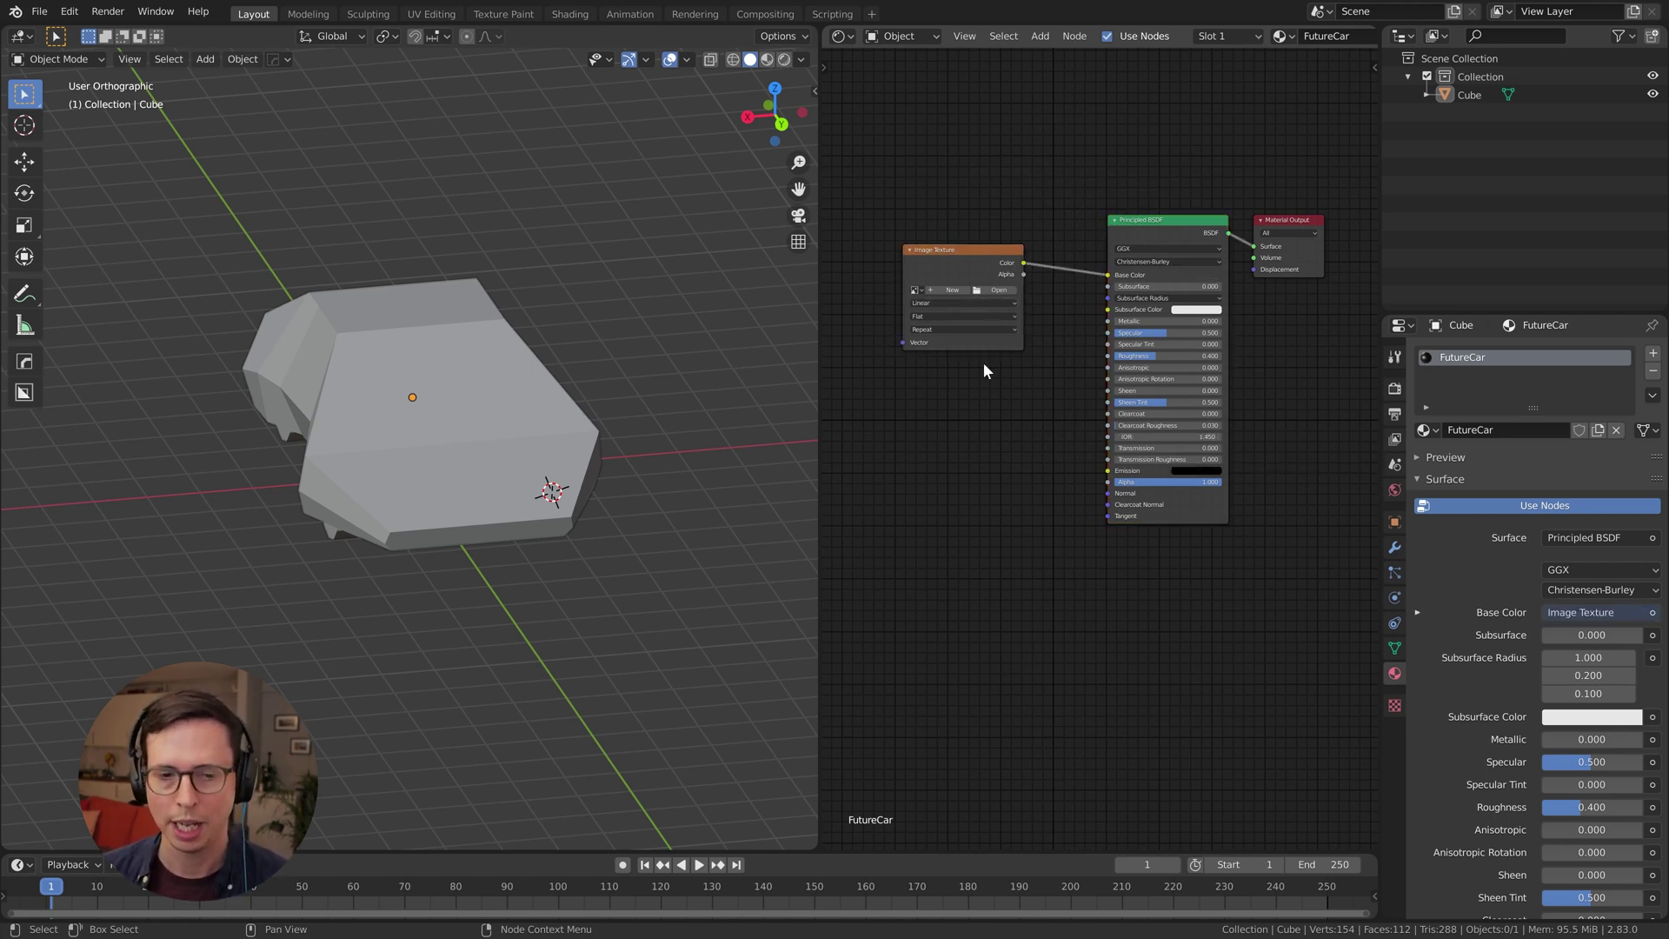
Set the Image Texture's interpolation to Closest and move the node nearer to the Principled BSDF
{"action": "scroll", "coordinate": [982, 362], "scroll_direction": "up", "scroll_amount": 2}
{"action": "middle_click_drag", "start_coordinate": [982, 362], "coordinate": [1123, 476]}
{"action": "scroll", "coordinate": [1120, 479], "scroll_direction": "up", "scroll_amount": 4}
{"action": "left_click", "coordinate": [921, 224]}
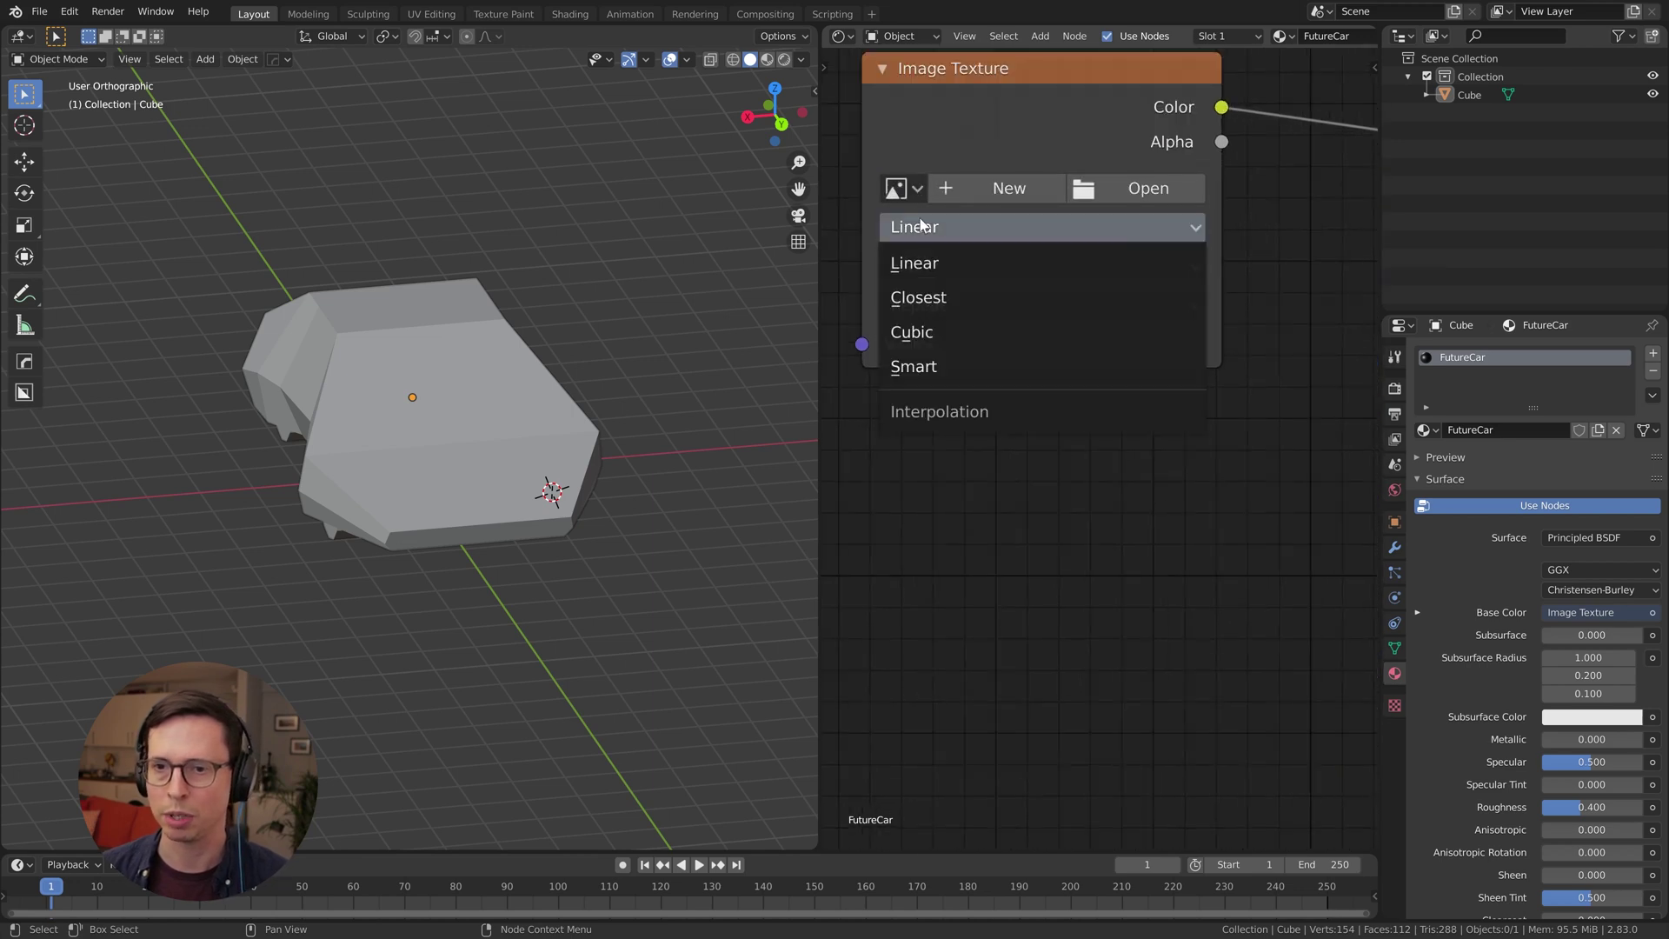
{"action": "left_click", "coordinate": [965, 296]}
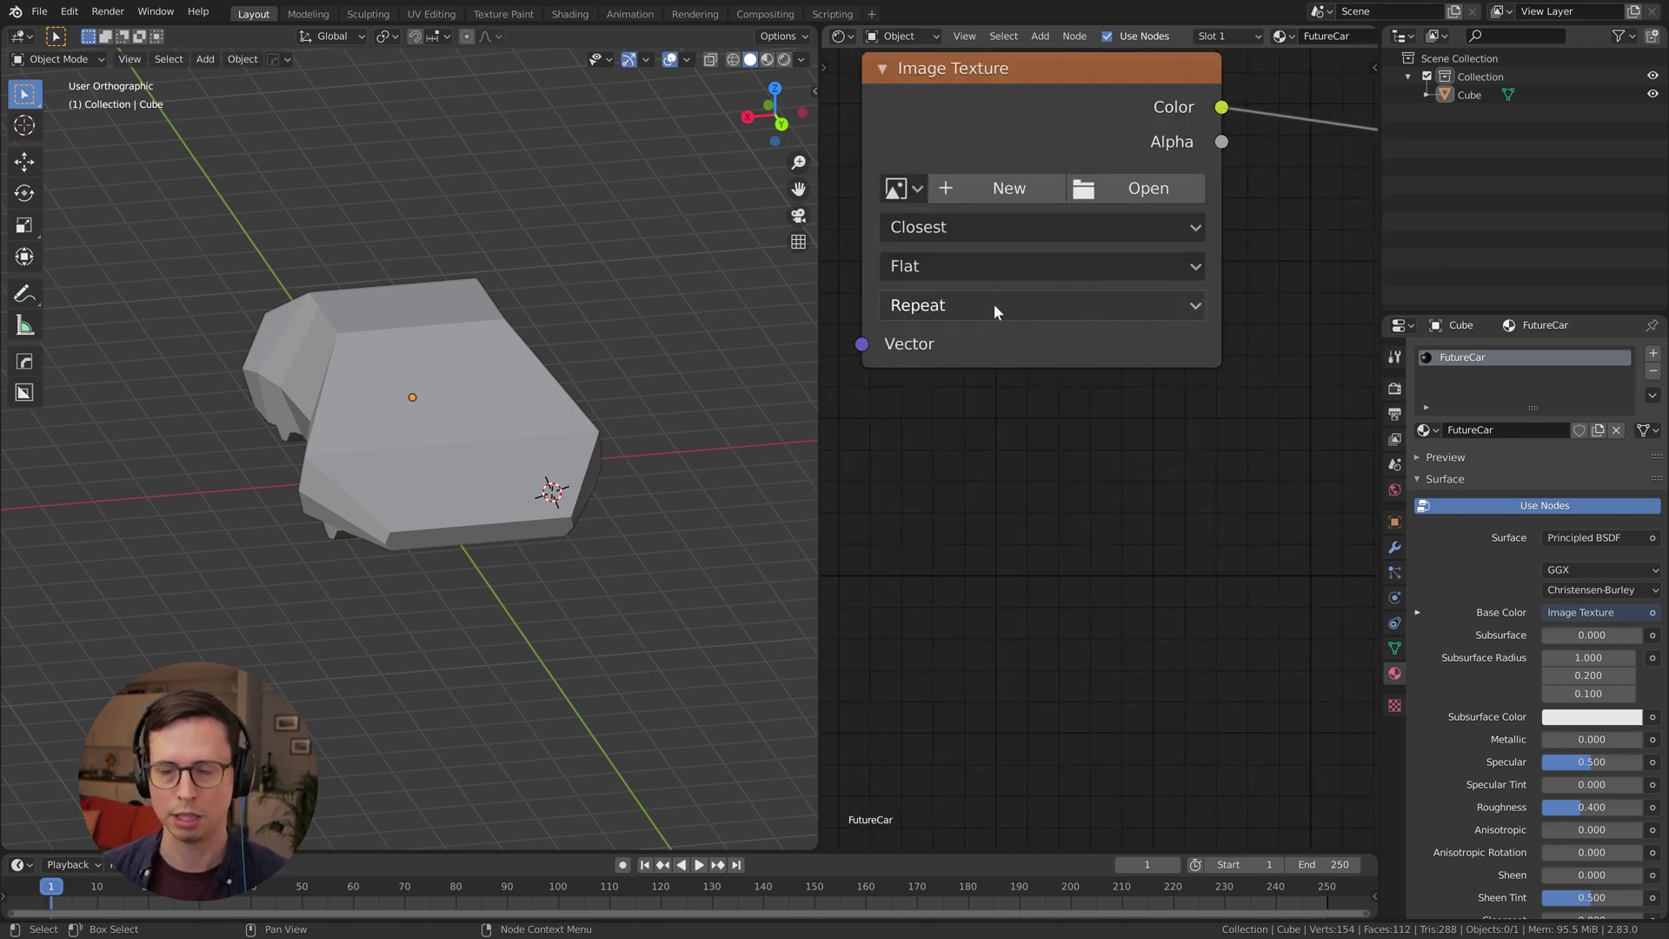
{"action": "scroll", "coordinate": [1184, 424], "scroll_direction": "down", "scroll_amount": 3}
{"action": "left_click_drag", "start_coordinate": [1008, 317], "coordinate": [1063, 323]}
{"action": "middle_click_drag", "start_coordinate": [1194, 560], "coordinate": [1060, 528]}
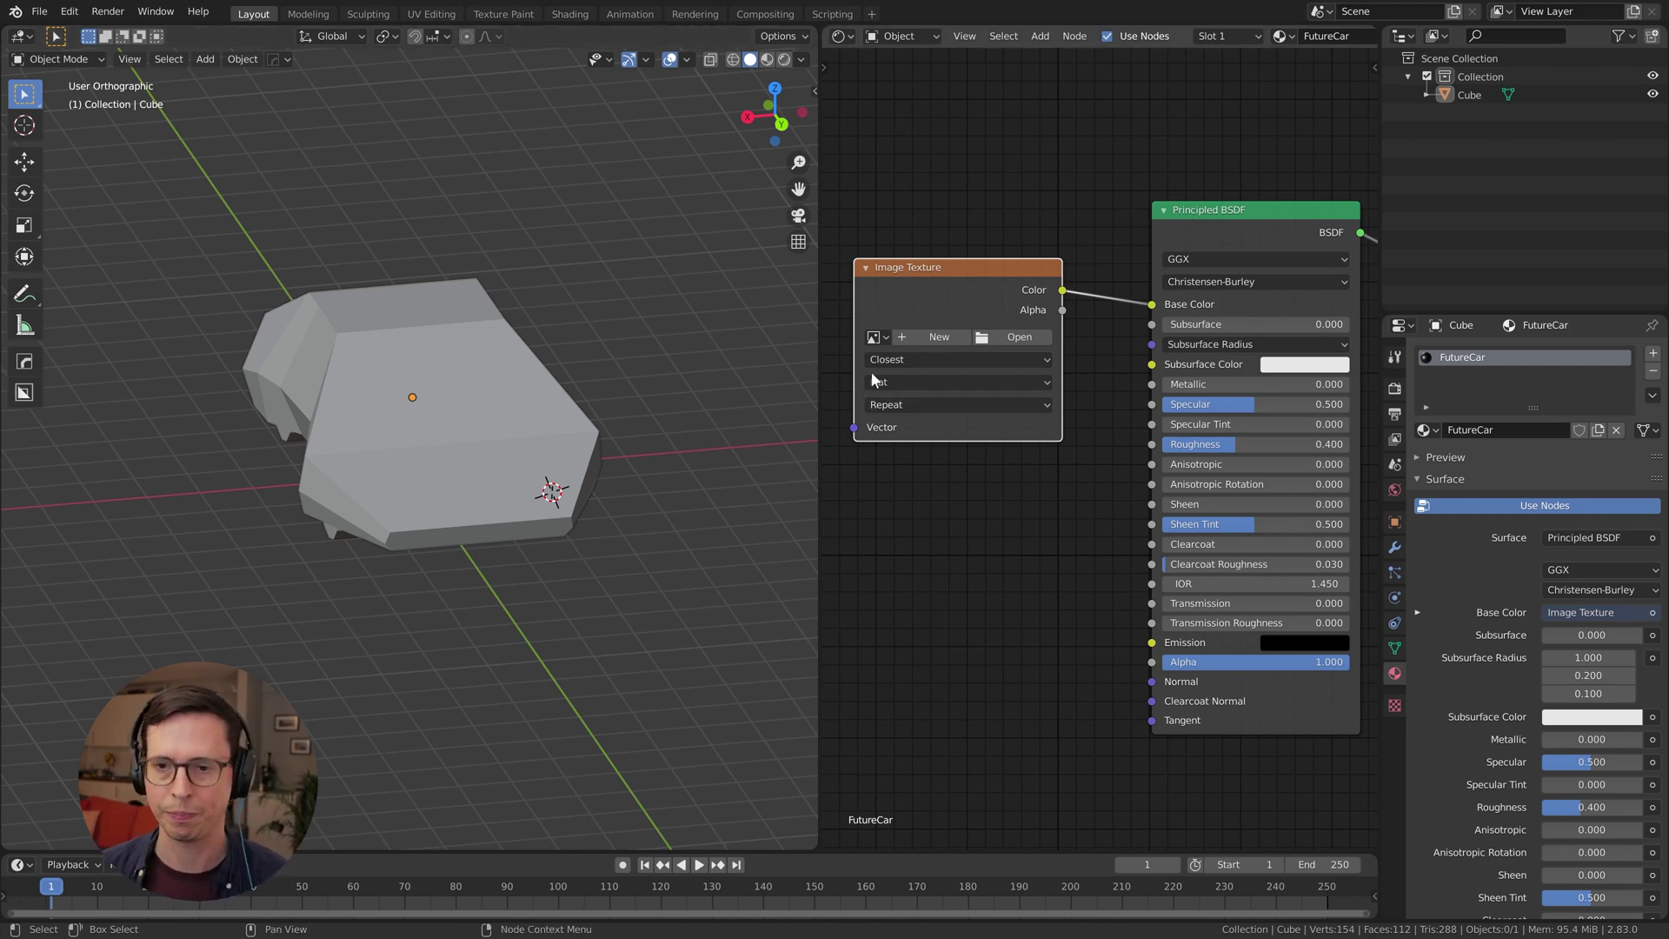
Set the Principled BSDF's Roughness to 0.701 and move the Image Texture node closer to it
{"action": "middle_click_drag", "start_coordinate": [618, 438], "coordinate": [554, 404], "text": "shift"}
{"action": "middle_click_drag", "start_coordinate": [1017, 583], "coordinate": [976, 488]}
{"action": "left_click_drag", "start_coordinate": [1191, 347], "coordinate": [1251, 347]}
{"action": "mouse_move", "coordinate": [556, 383]}
{"action": "middle_mouse_down"}
{"action": "mouse_move", "coordinate": [402, 386]}
{"action": "mouse_move", "coordinate": [535, 404]}
{"action": "middle_mouse_up"}
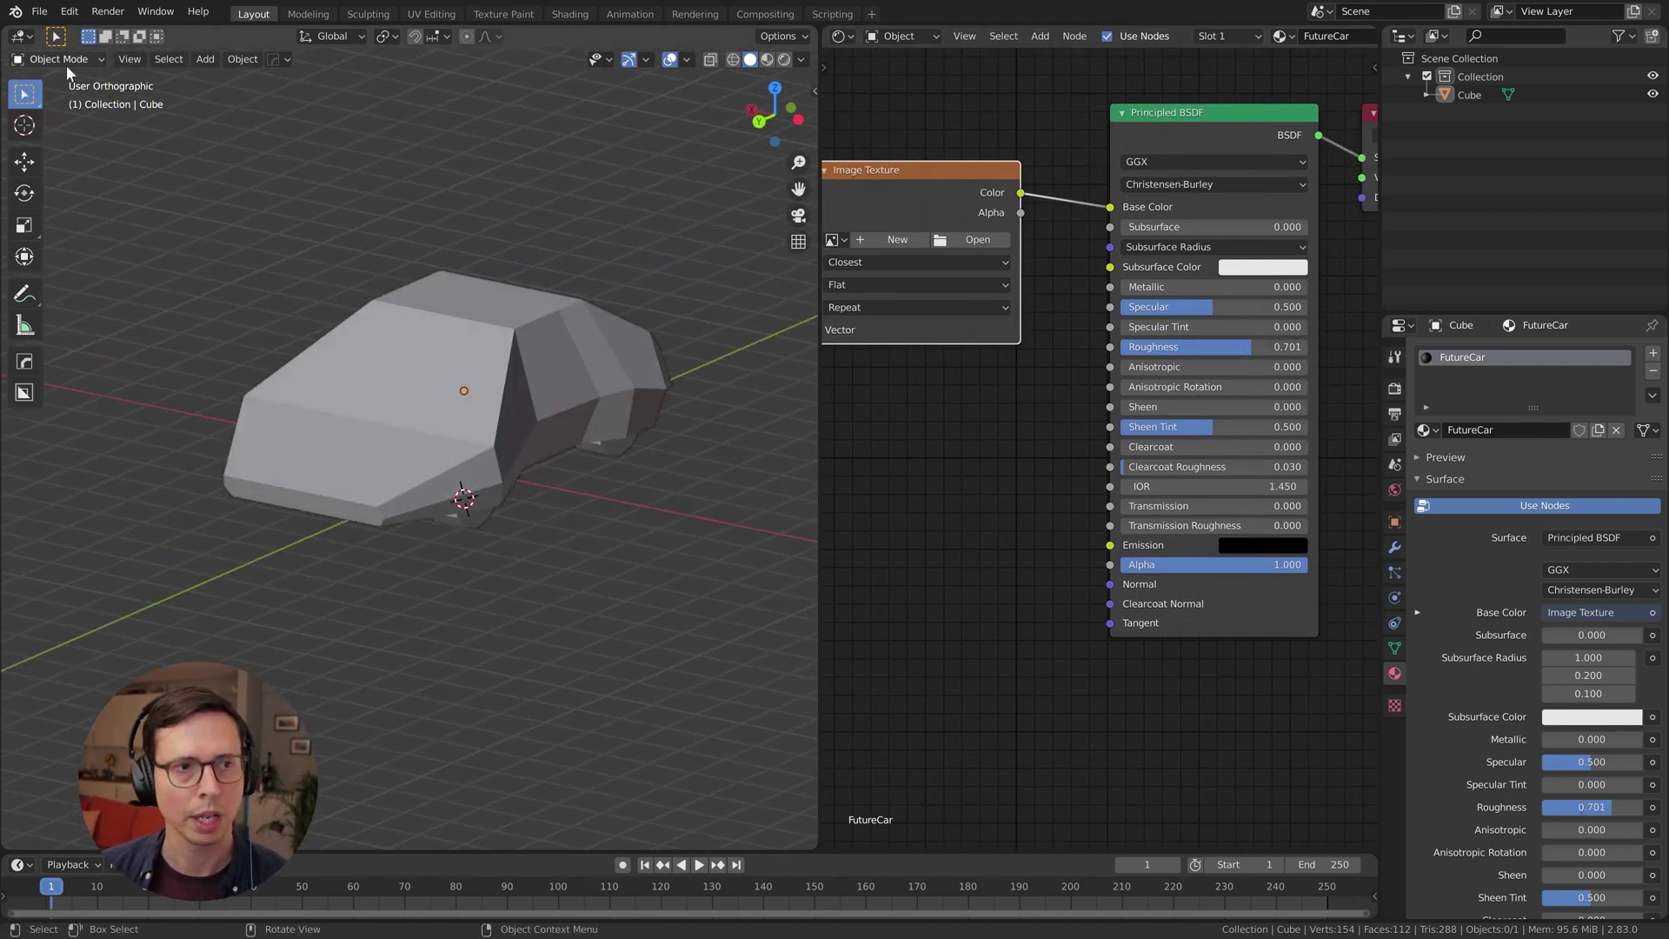
{"action": "left_click_drag", "start_coordinate": [880, 188], "coordinate": [942, 182]}
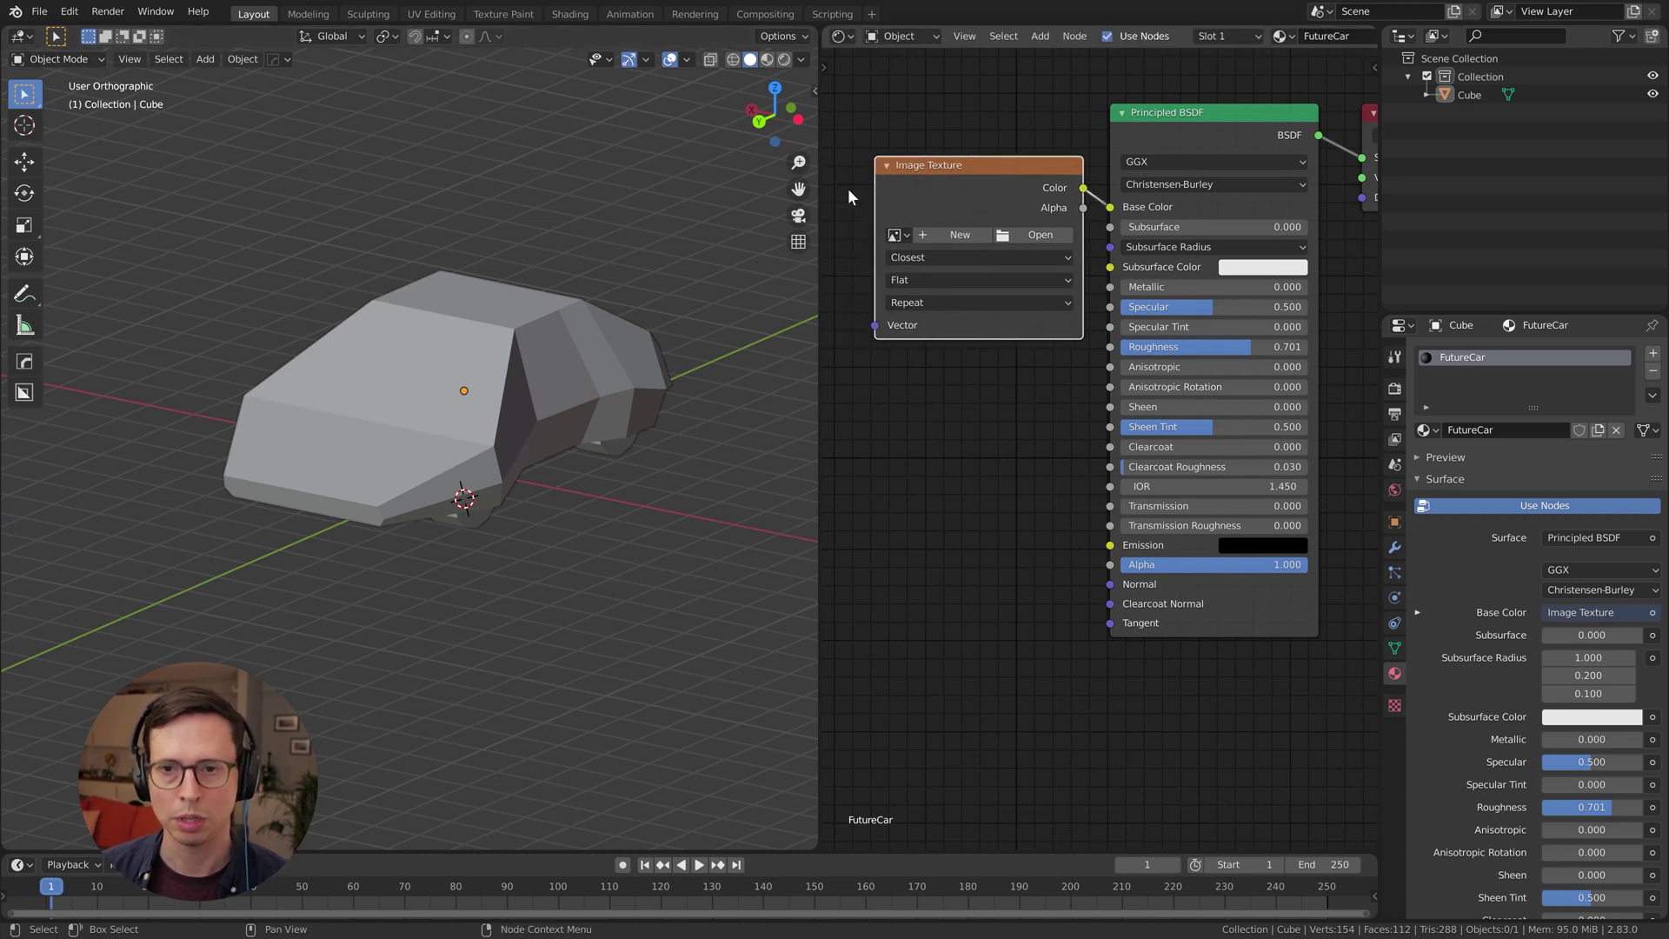
Start a new image in the Image Texture node, sized 128 by 128 px with Alpha off
{"action": "middle_click_drag", "start_coordinate": [321, 307], "coordinate": [343, 341]}
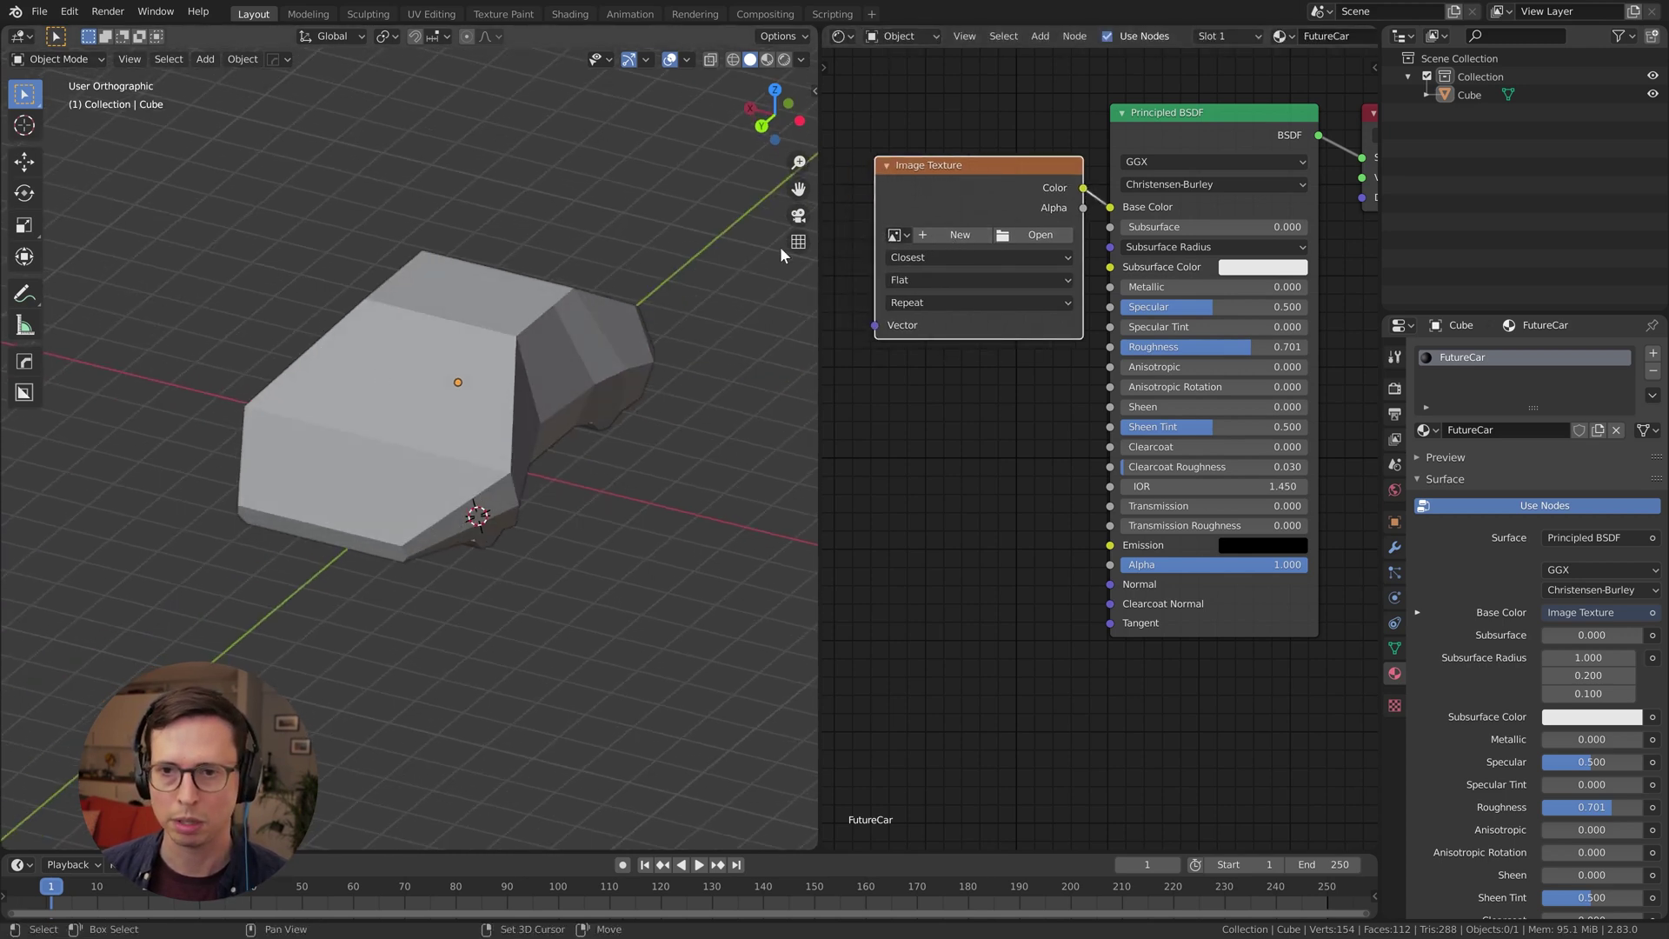
{"action": "left_click", "coordinate": [957, 235]}
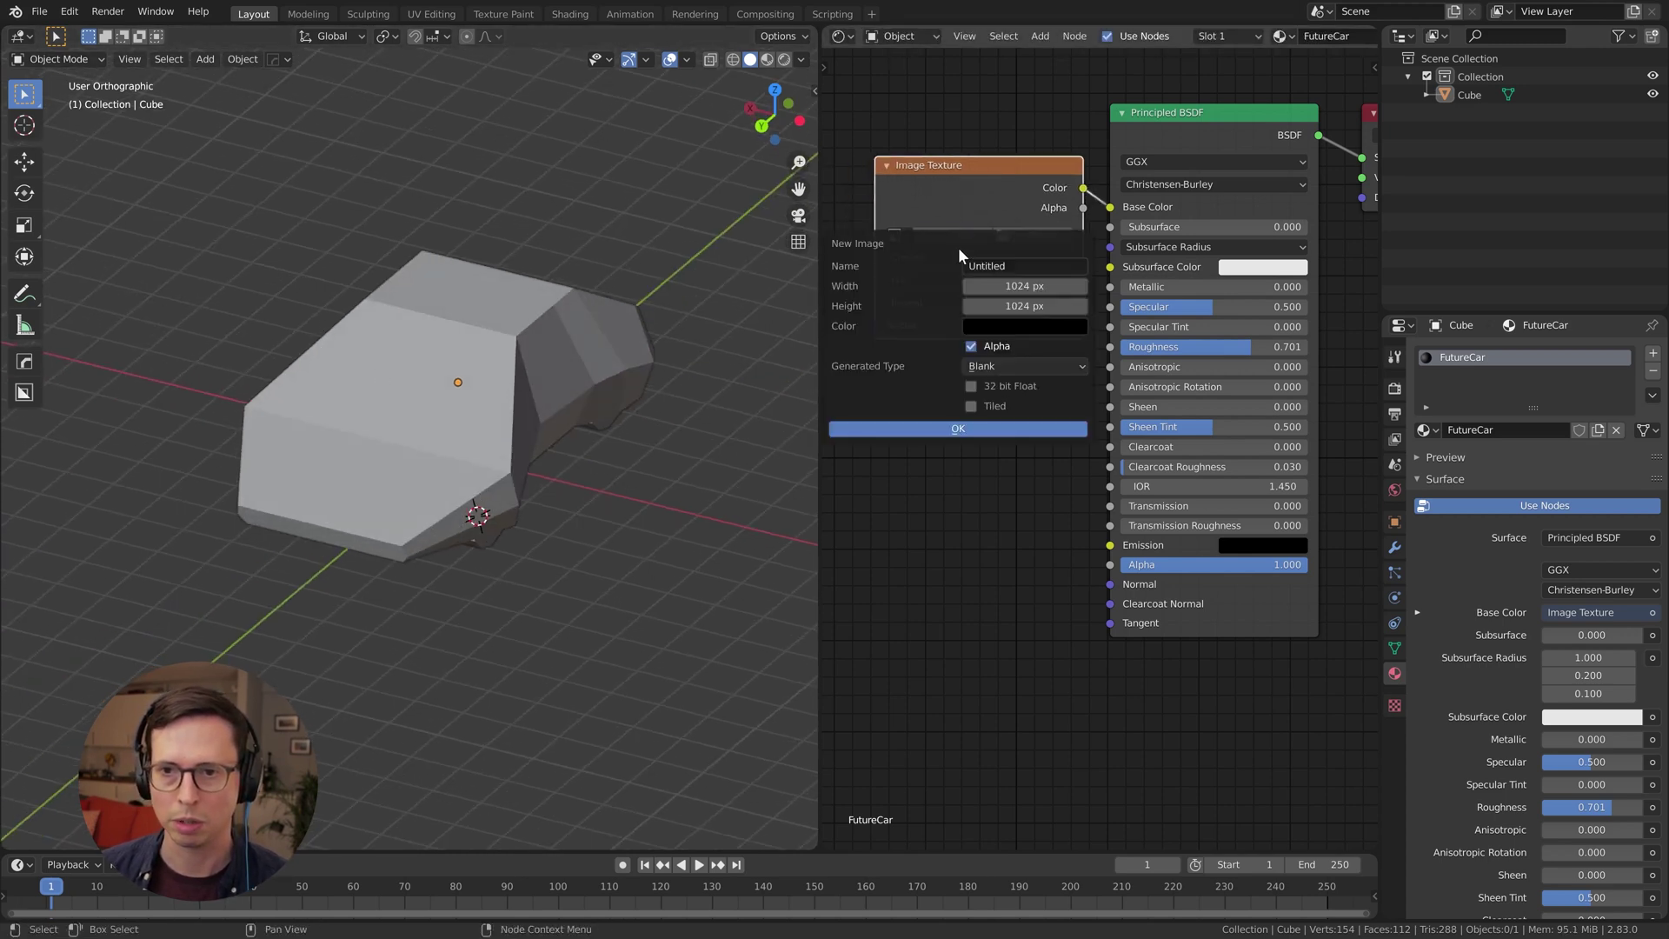
{"action": "left_click", "coordinate": [1022, 285]}
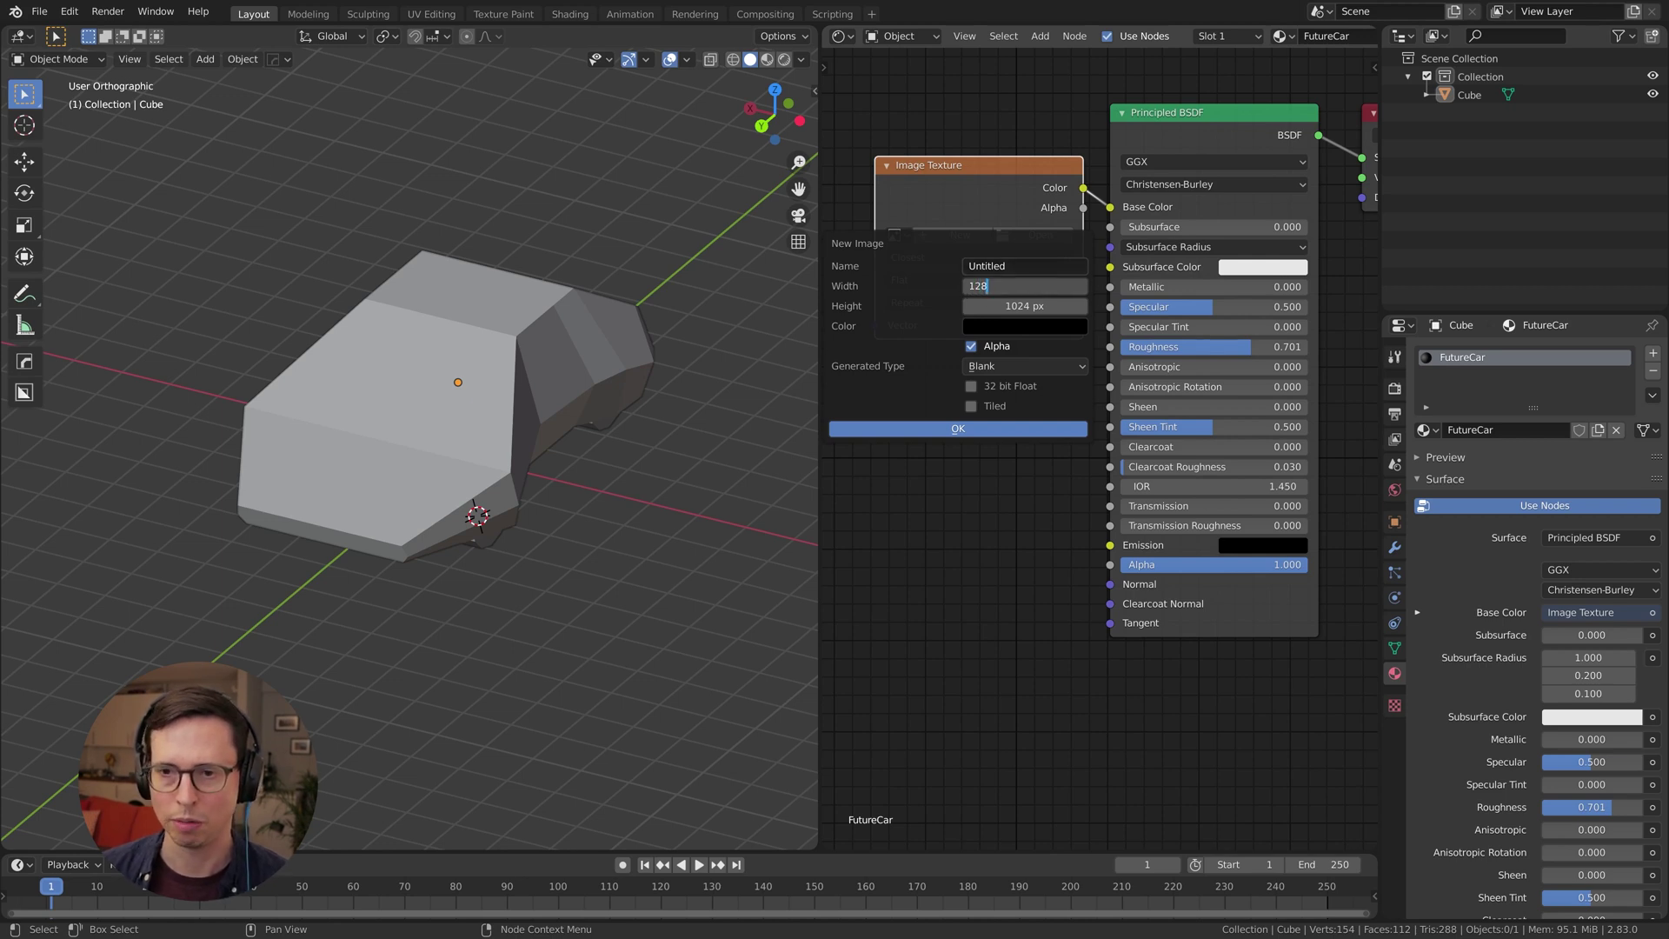
{"action": "key", "text": "Return"}
{"action": "left_click_drag", "start_coordinate": [1007, 286], "coordinate": [1008, 308]}
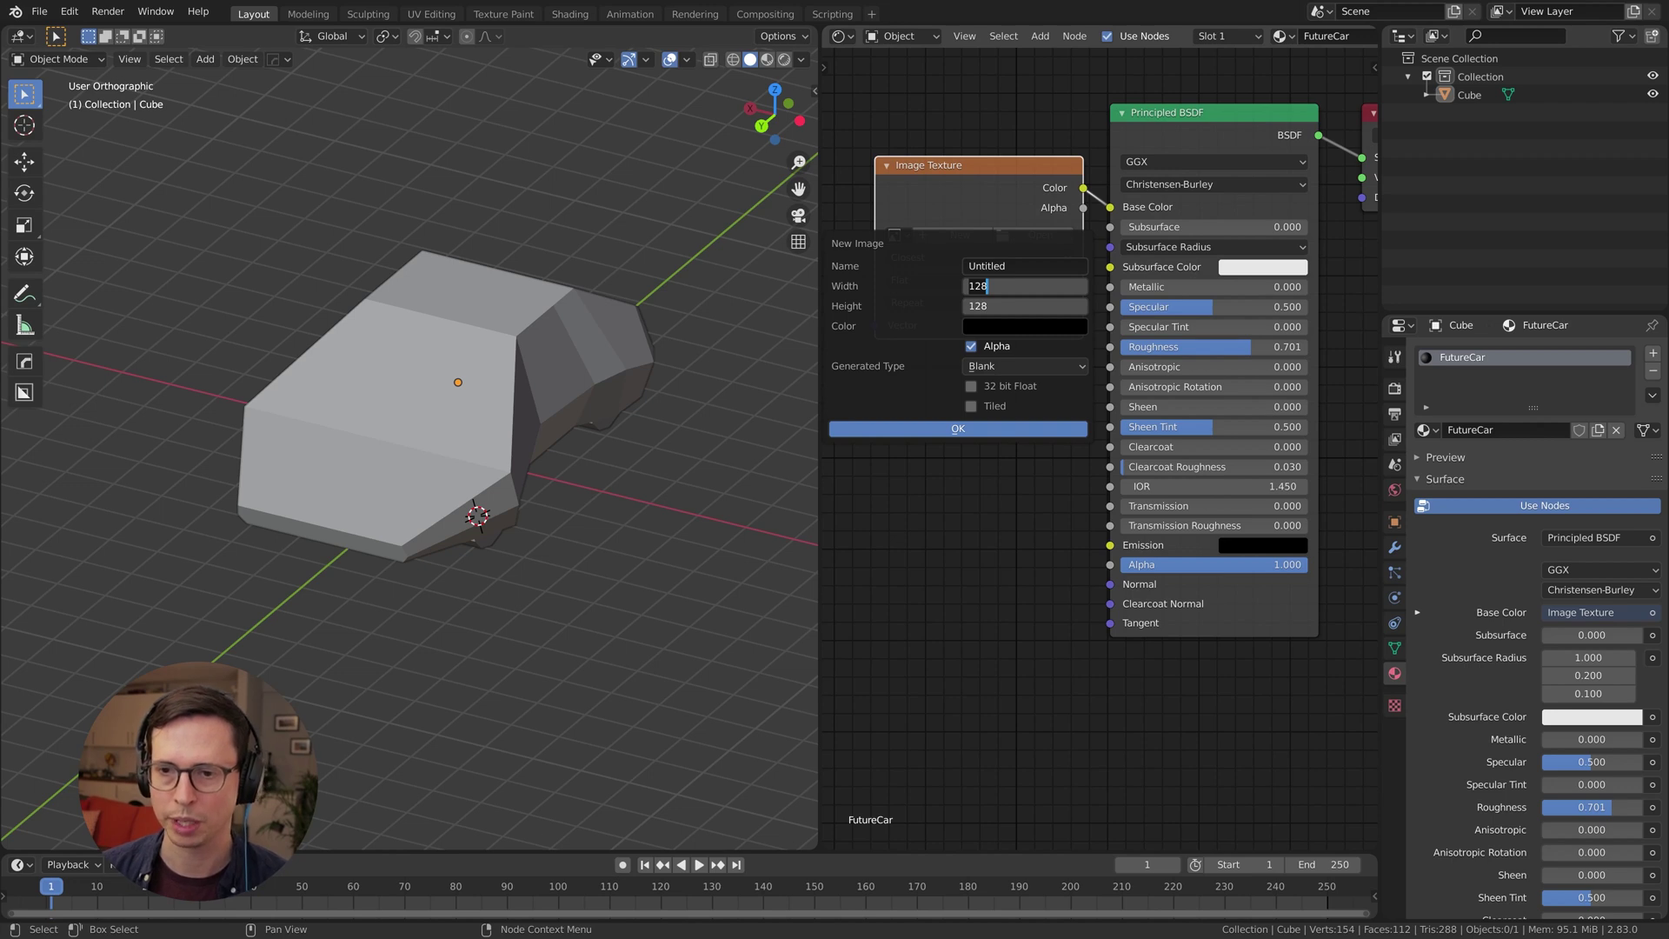
{"action": "key", "text": "Return"}
{"action": "left_click", "coordinate": [971, 347]}
Name the new image FutureCarTexture and create it
{"action": "left_click", "coordinate": [1018, 266]}
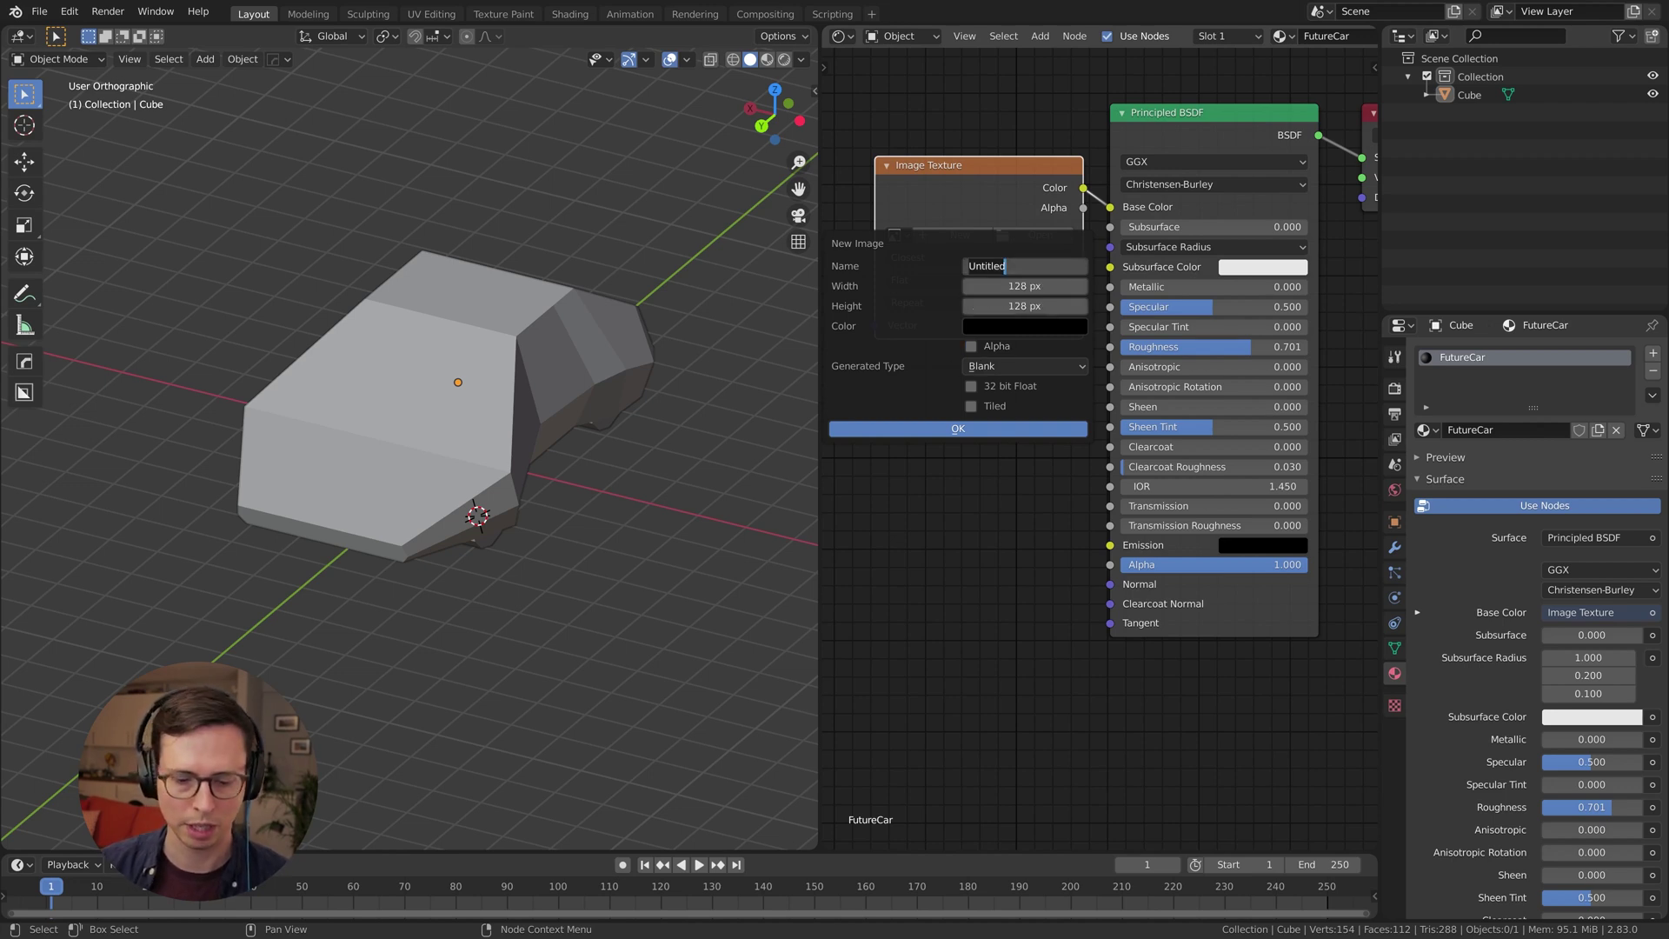
{"action": "type", "text": "Futur"}
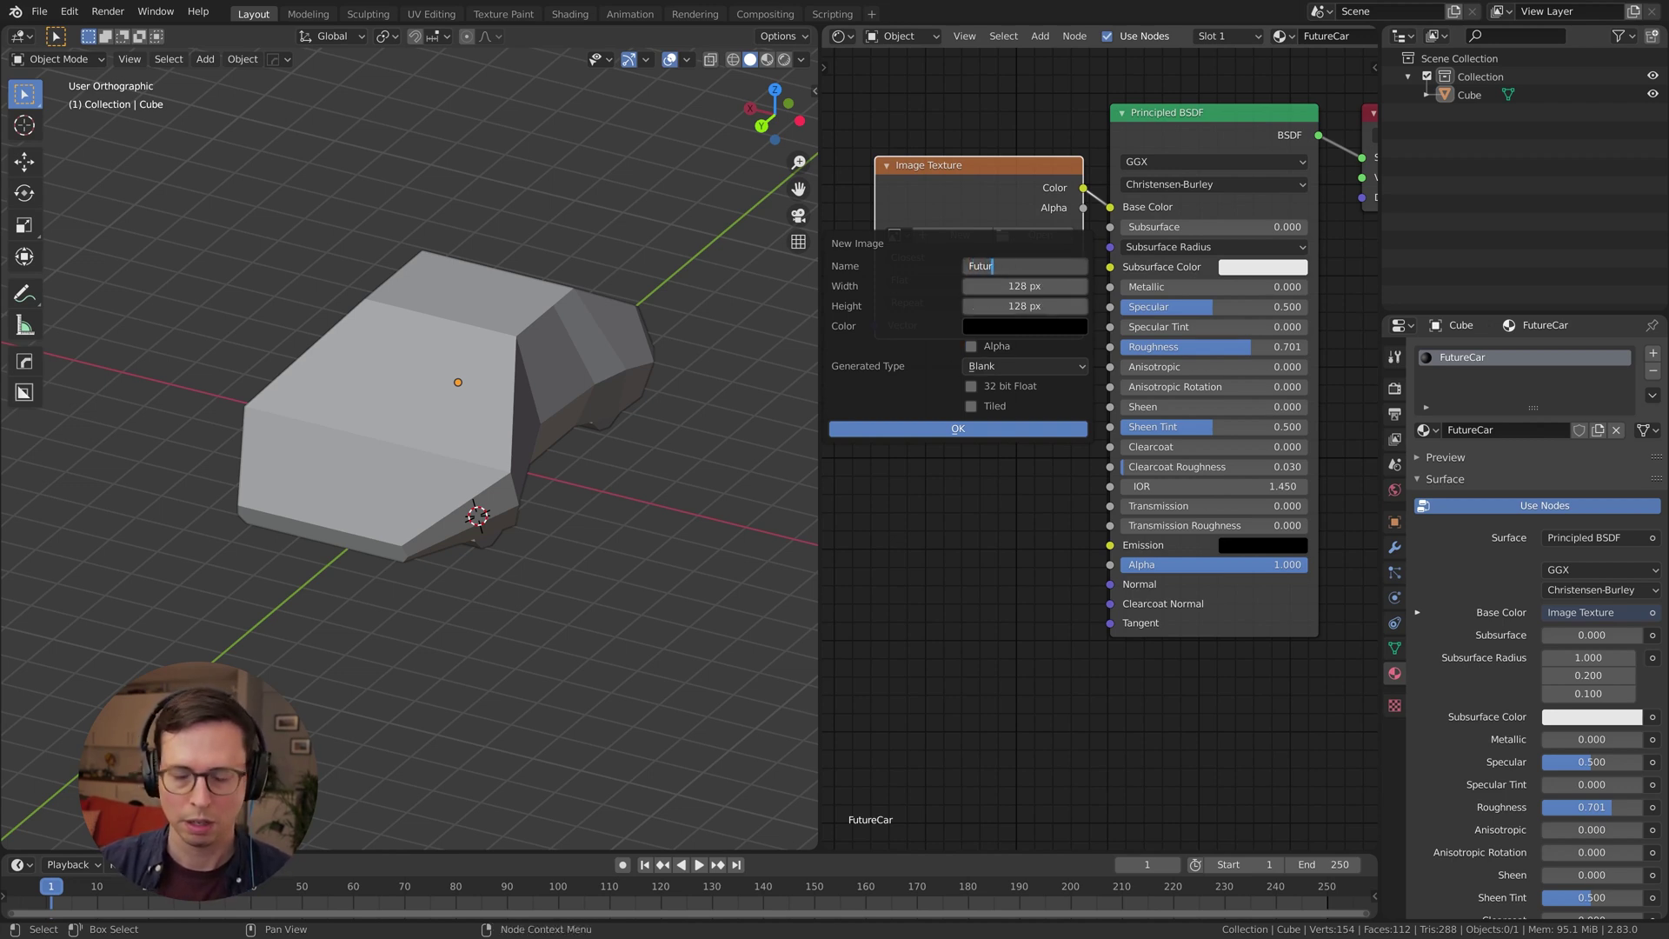
{"action": "type", "text": "eCarTex"}
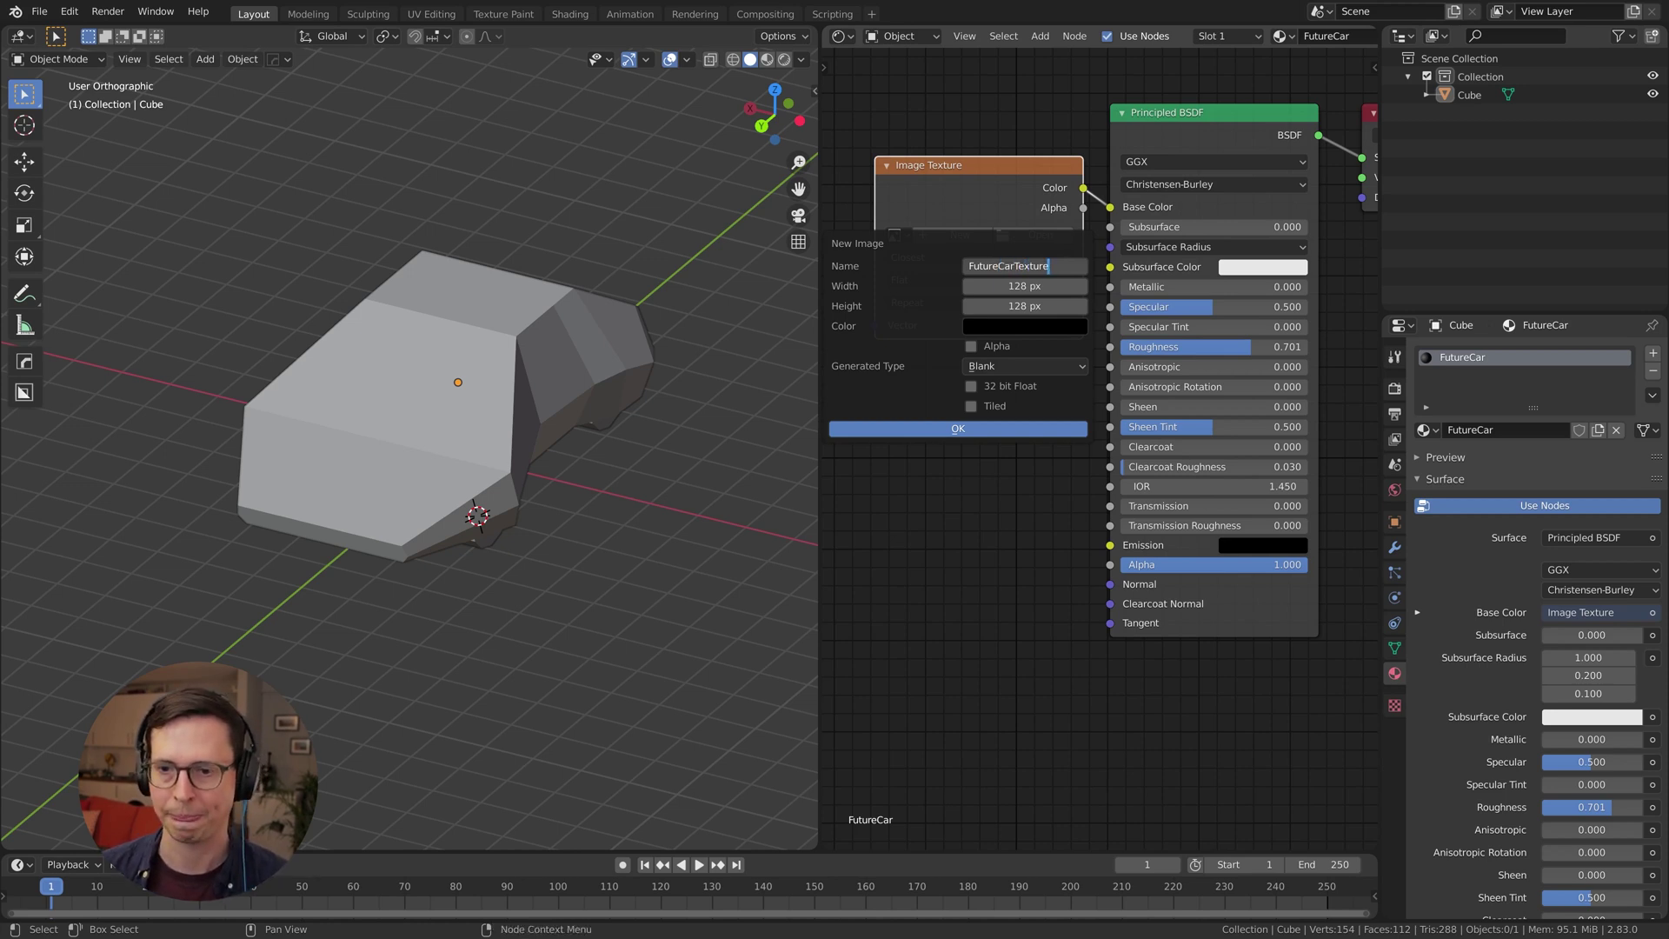
{"action": "type", "text": "ture"}
{"action": "left_click", "coordinate": [954, 430]}
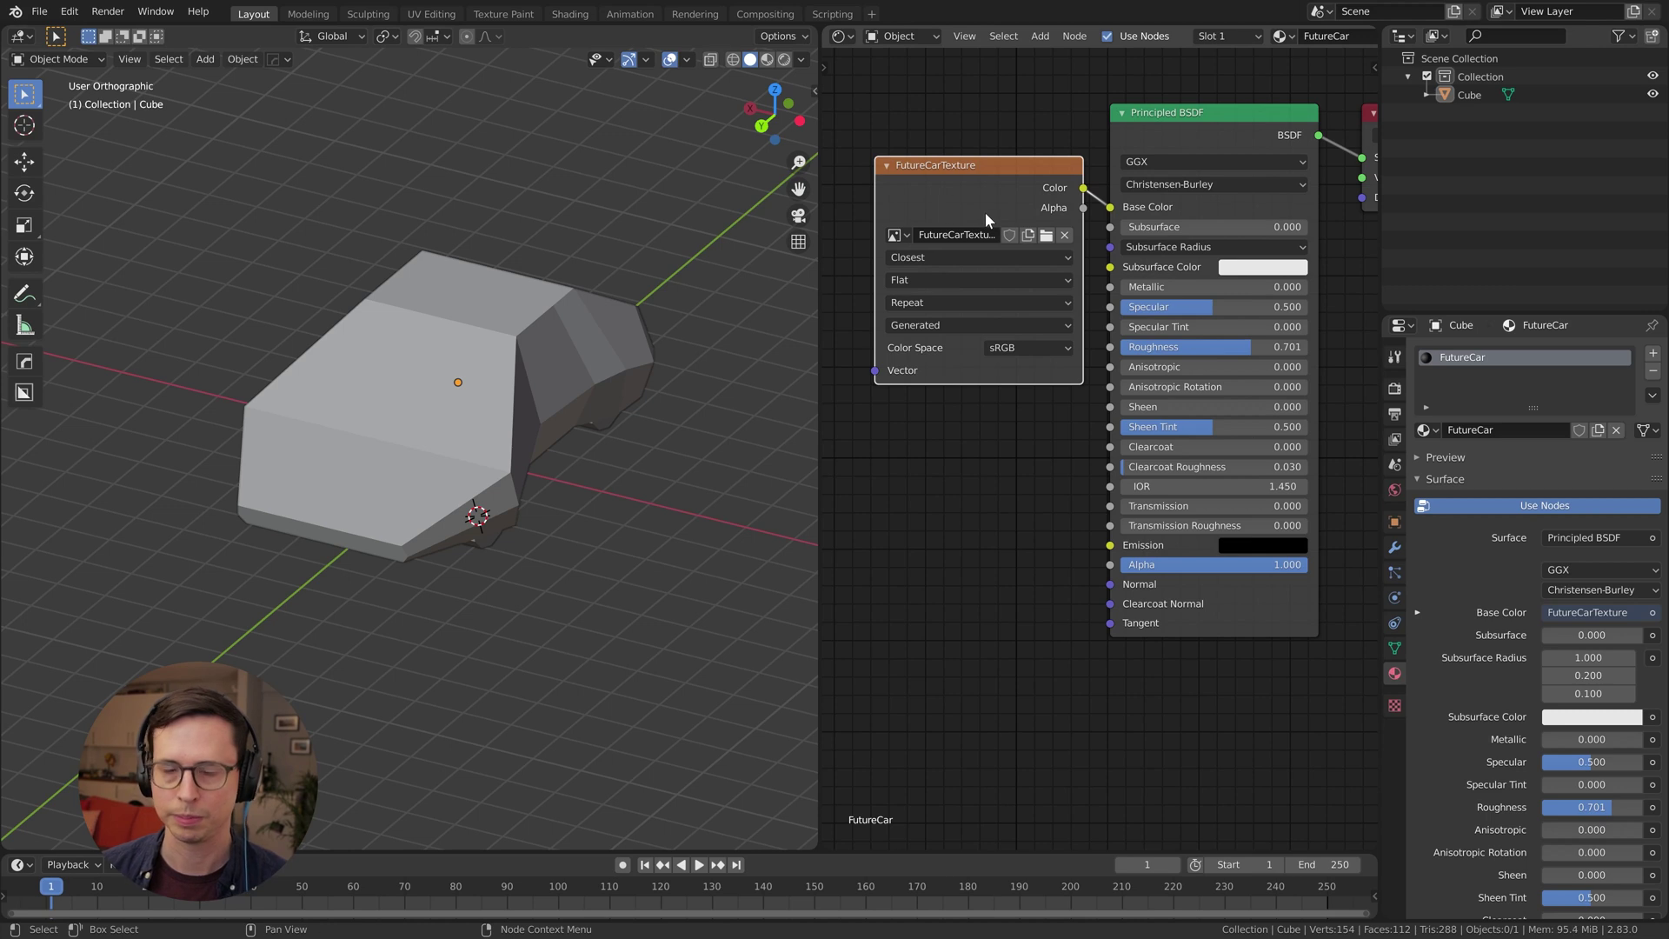
Switch the car to Texture Paint mode and give the brush a flat, constant falloff curve
{"action": "left_click", "coordinate": [76, 65]}
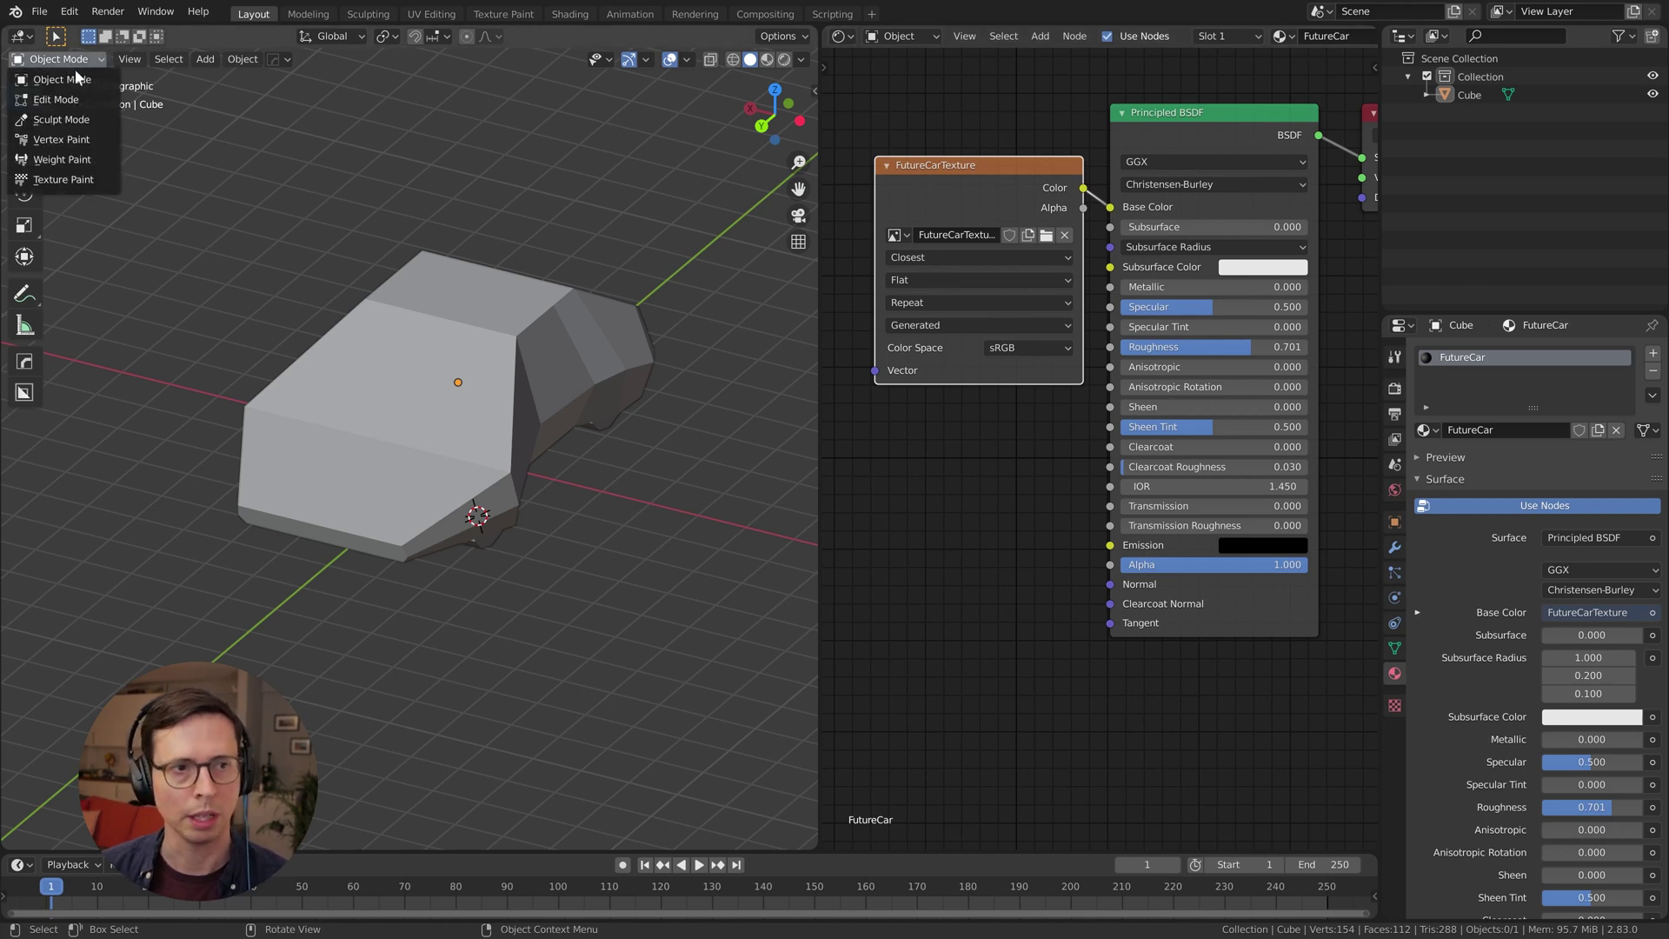
{"action": "left_click", "coordinate": [84, 182]}
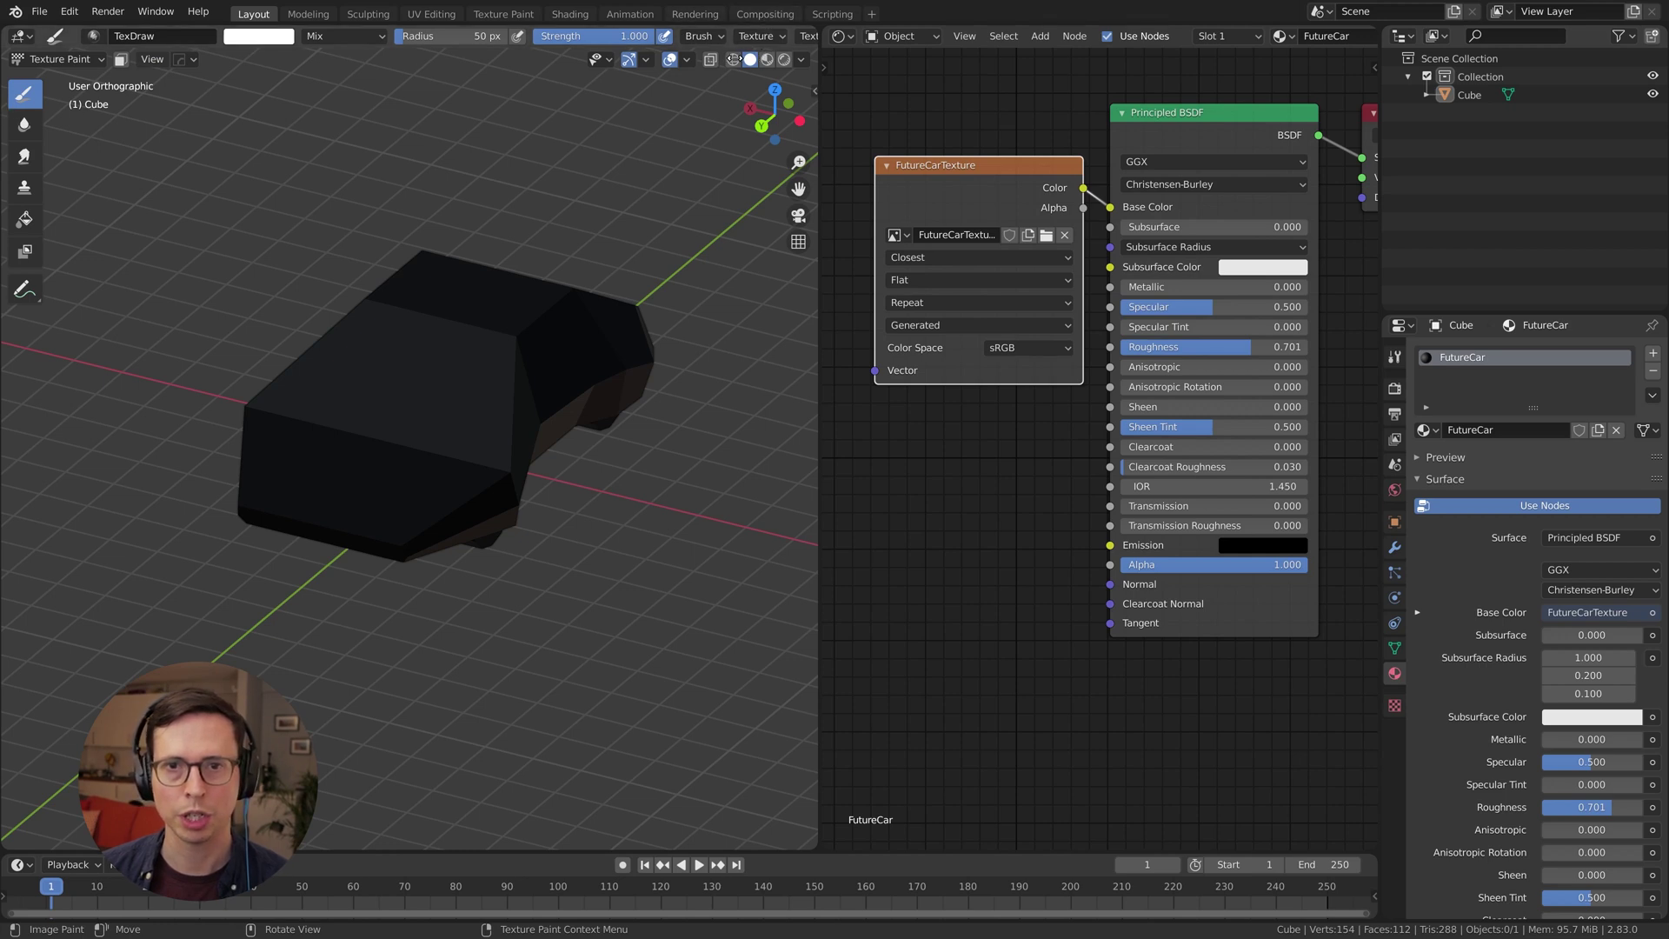
{"action": "scroll", "coordinate": [556, 37], "scroll_direction": "down", "scroll_amount": 5}
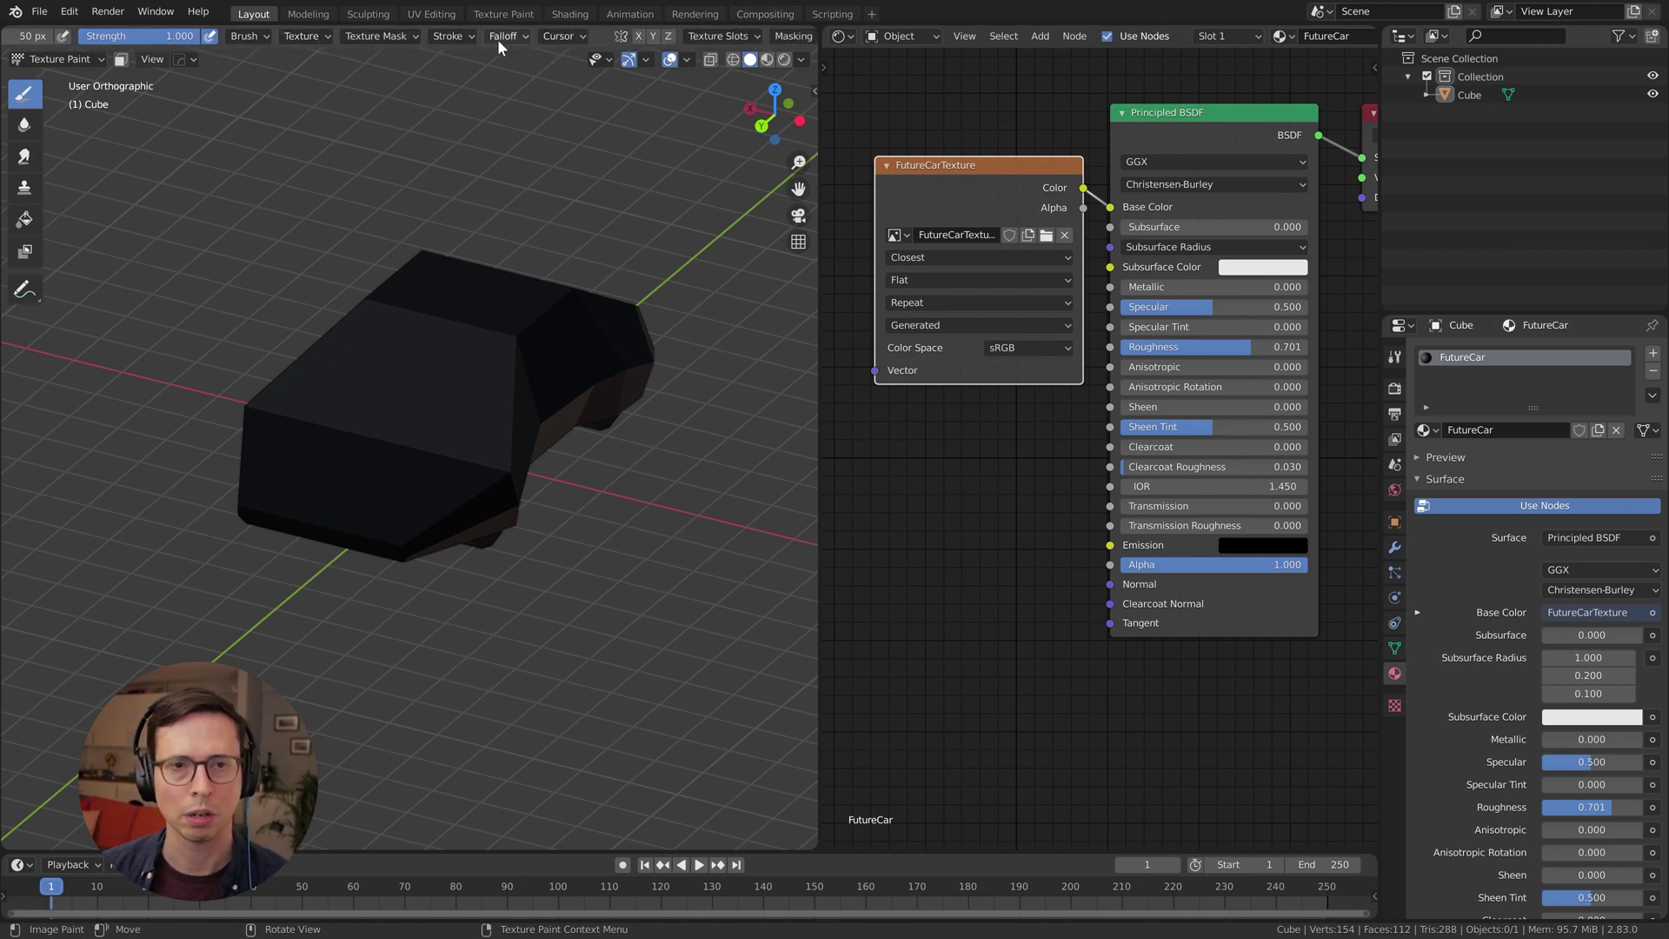
{"action": "left_click", "coordinate": [508, 36]}
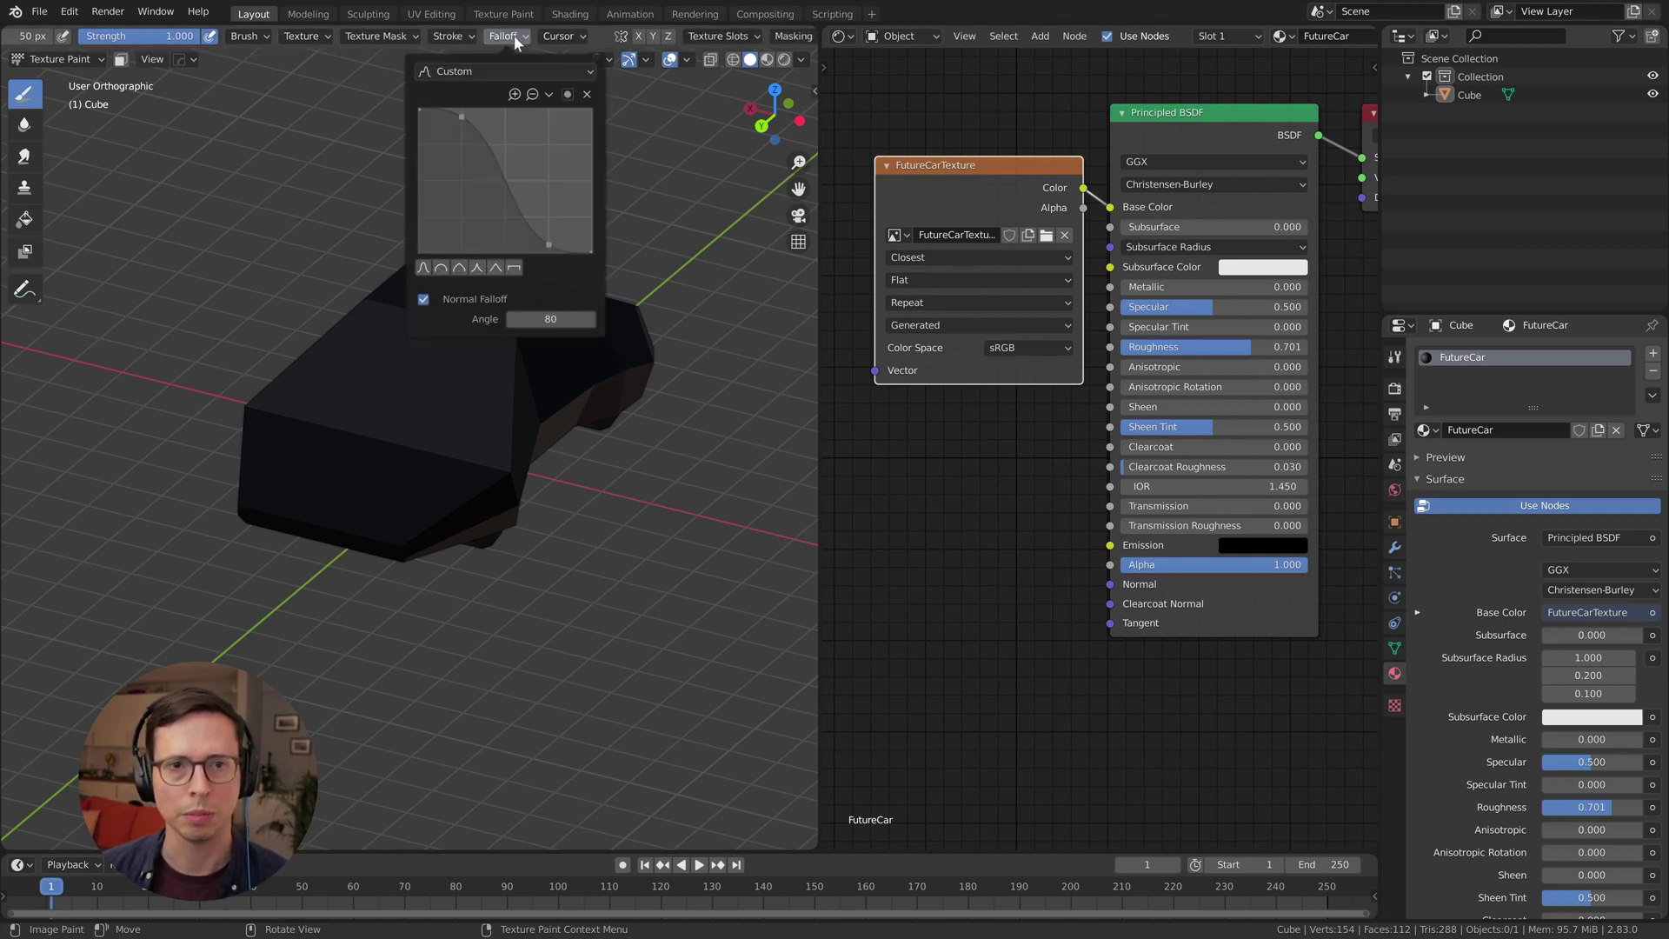
{"action": "left_click", "coordinate": [514, 268]}
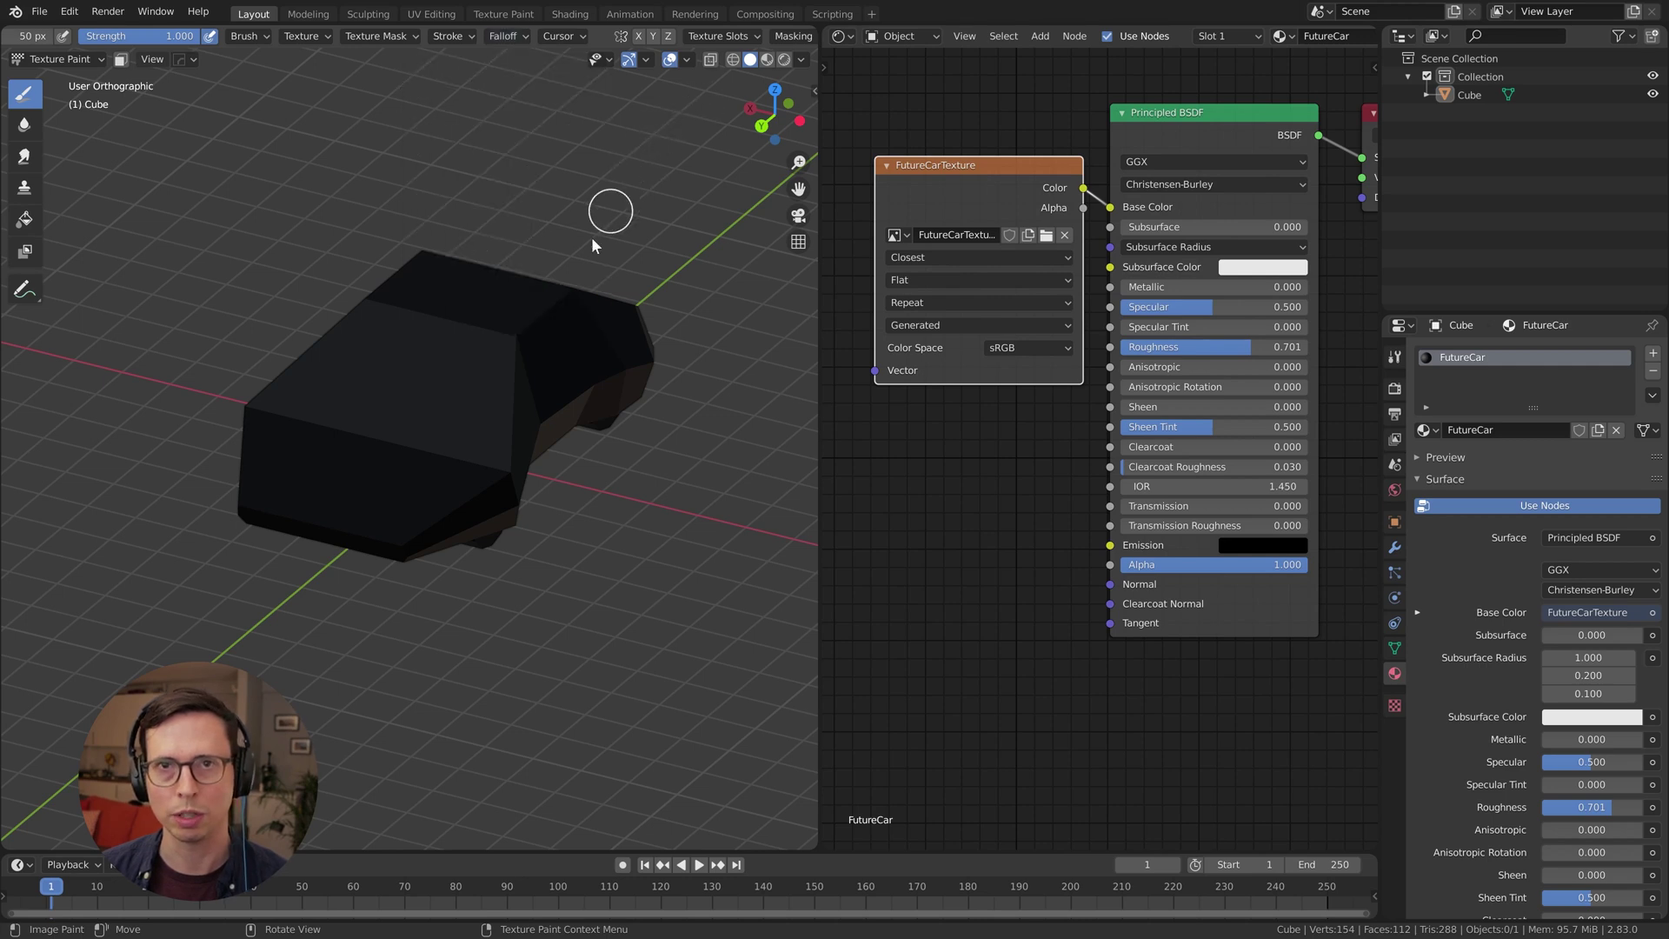
Paint a test stroke on the front of the car and undo it
{"action": "mouse_move", "coordinate": [444, 342]}
{"action": "left_mouse_down"}
{"action": "mouse_move", "coordinate": [440, 372]}
{"action": "mouse_move", "coordinate": [389, 409]}
{"action": "mouse_move", "coordinate": [387, 486]}
{"action": "left_mouse_up"}
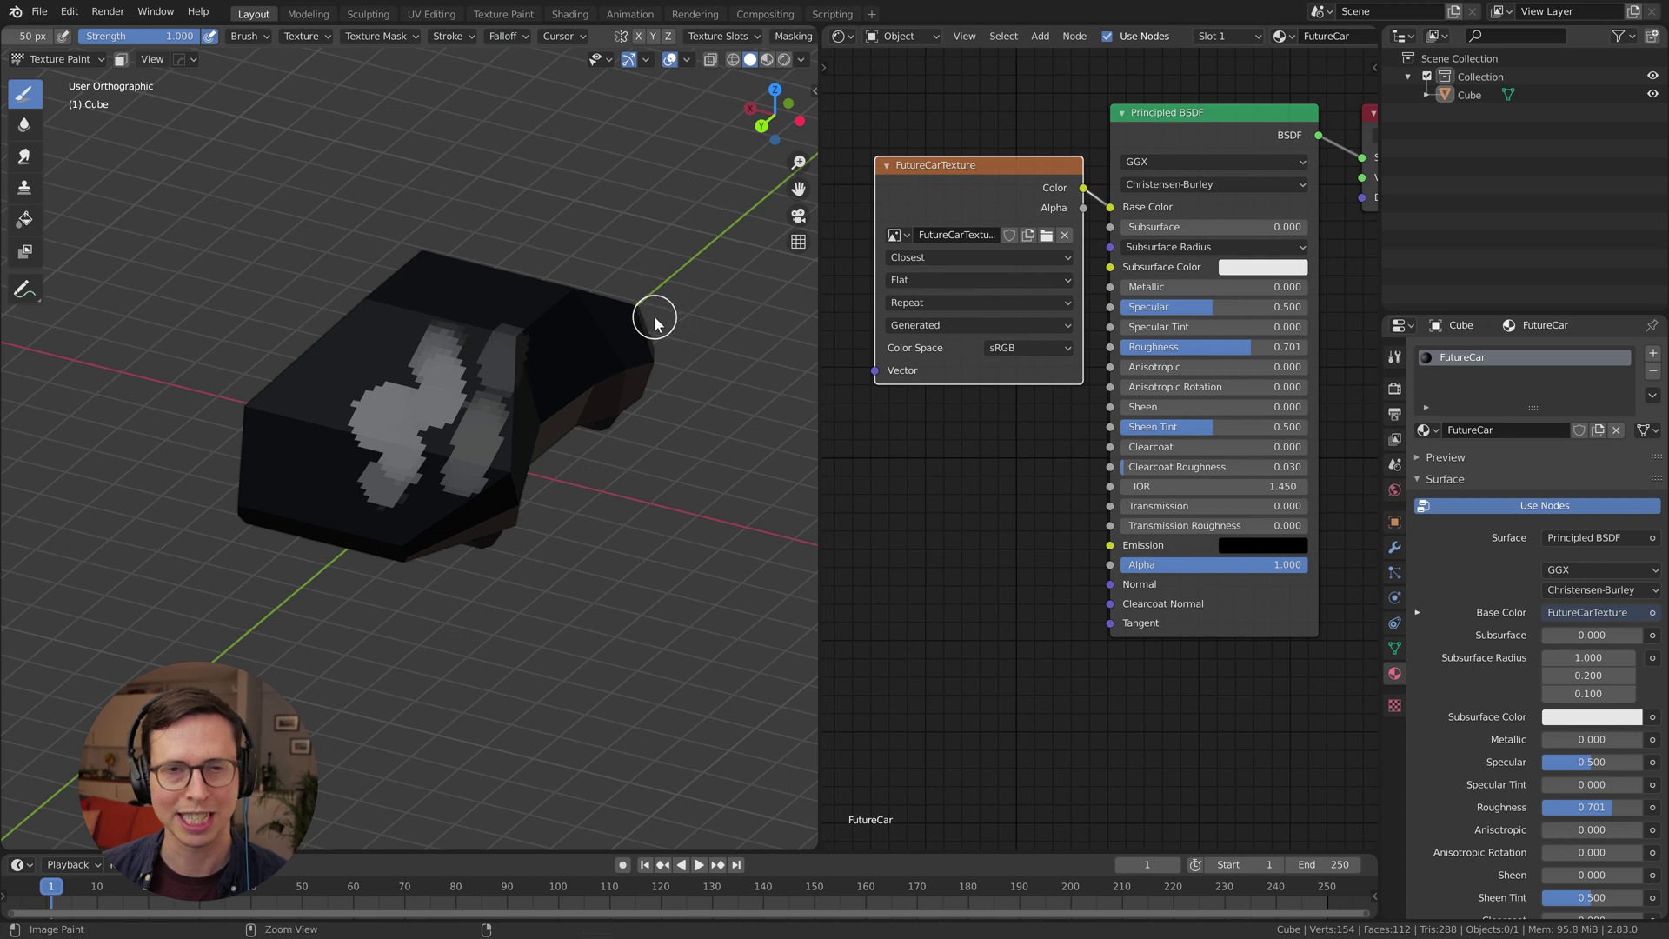
{"action": "key", "text": "ctrl+z"}
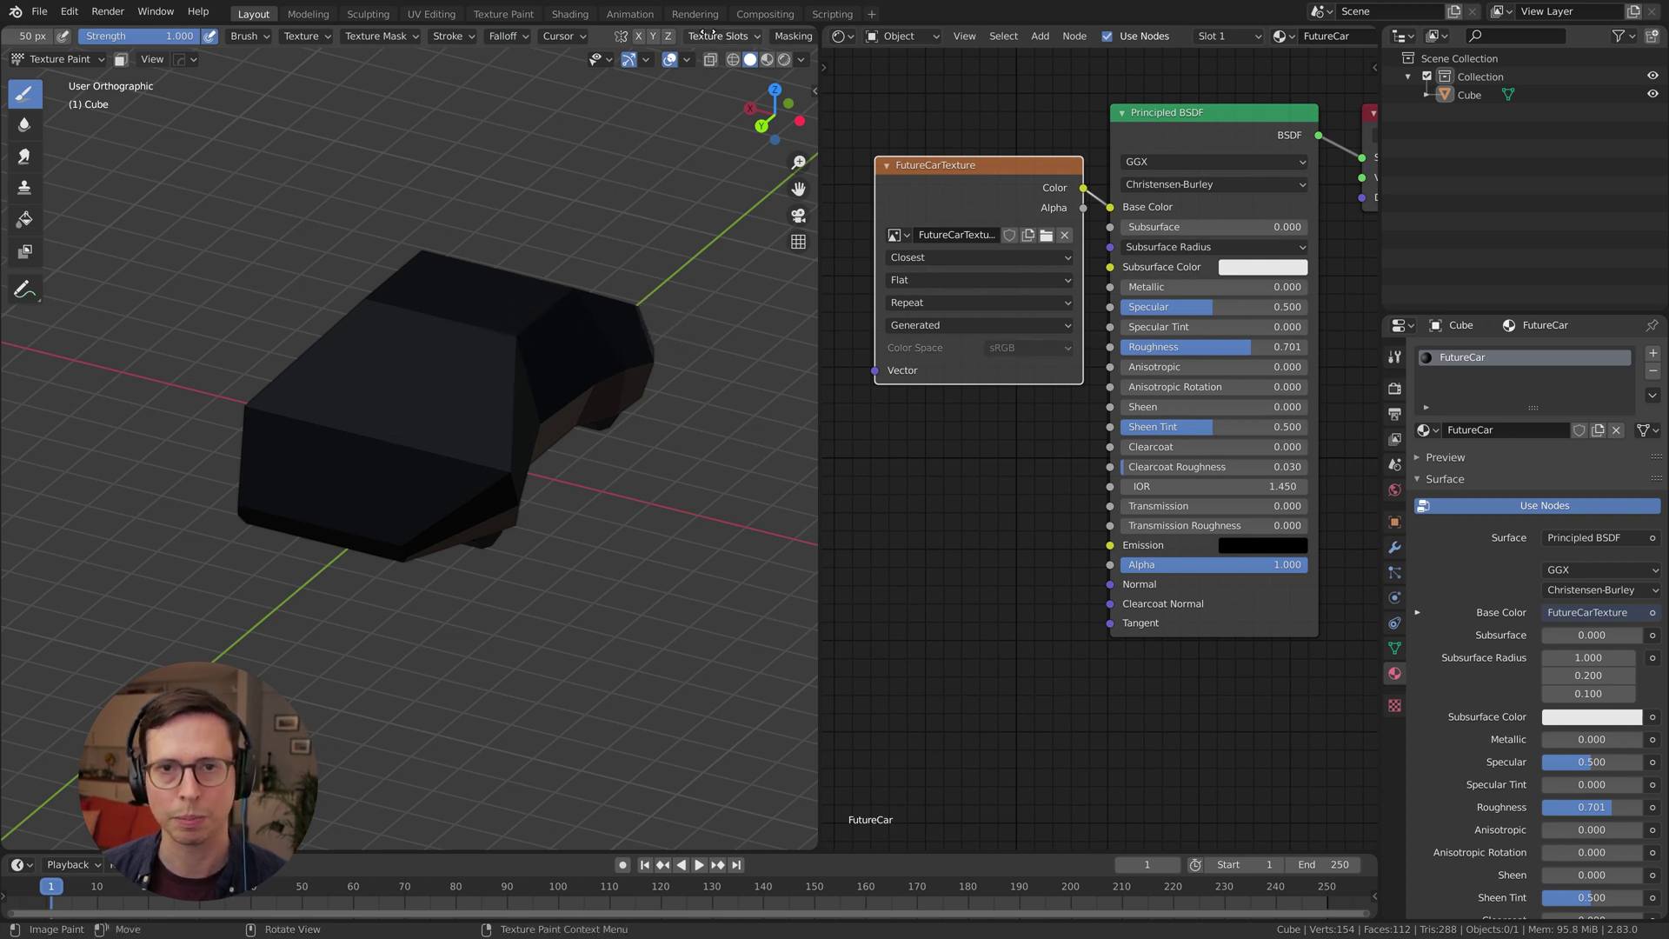
Turn on X-axis mirroring for painting, test it with a stroke on the car, and undo the stroke
{"action": "scroll", "coordinate": [700, 36], "scroll_direction": "down", "scroll_amount": 2}
{"action": "left_click", "coordinate": [560, 35]}
{"action": "mouse_move", "coordinate": [510, 298]}
{"action": "left_mouse_down"}
{"action": "mouse_move", "coordinate": [488, 440]}
{"action": "mouse_move", "coordinate": [402, 532]}
{"action": "left_mouse_up"}
{"action": "key", "text": "ctrl+z"}
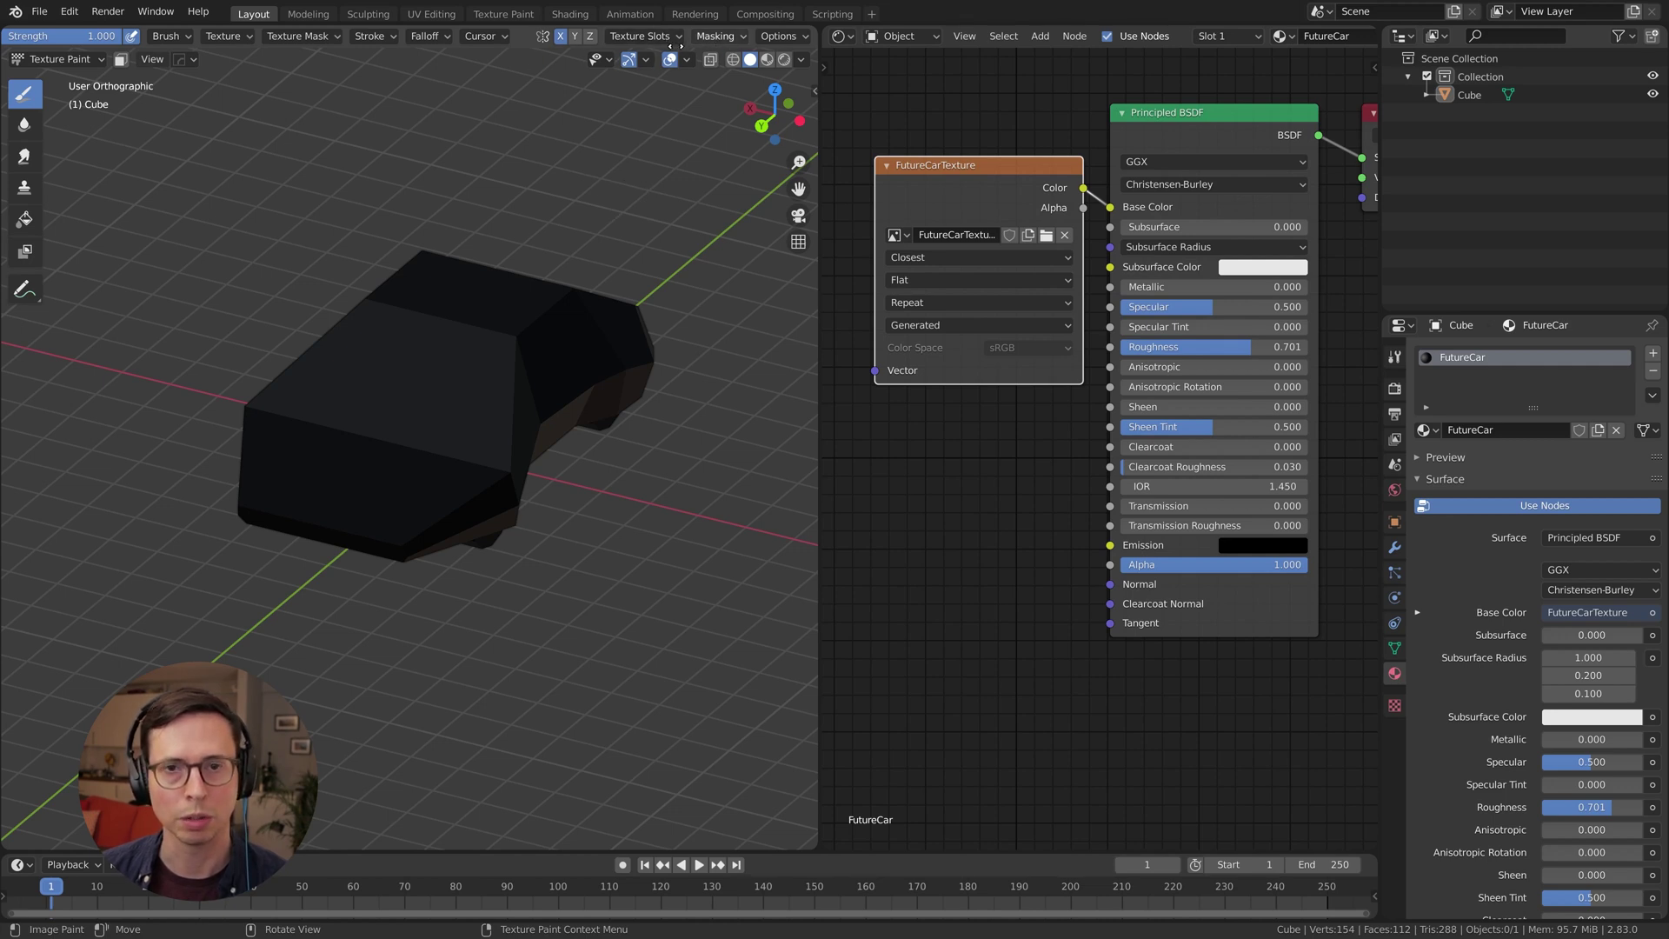
Set the texture paint Bleed option to 1 px
{"action": "left_click", "coordinate": [783, 39]}
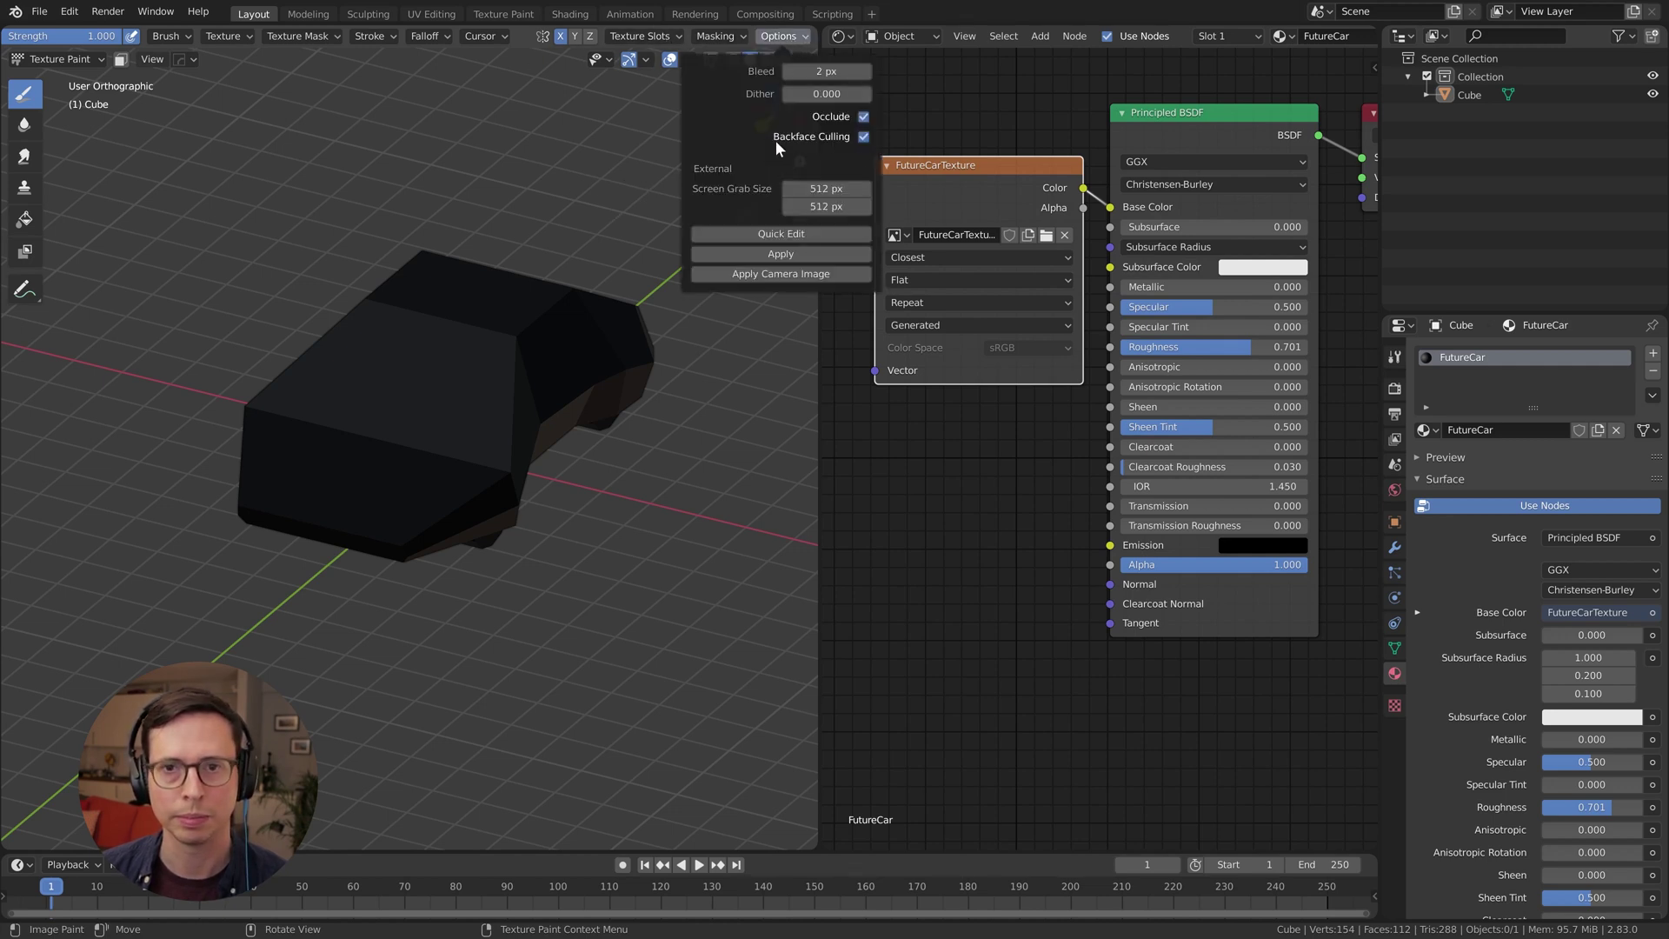
{"action": "left_click", "coordinate": [832, 72]}
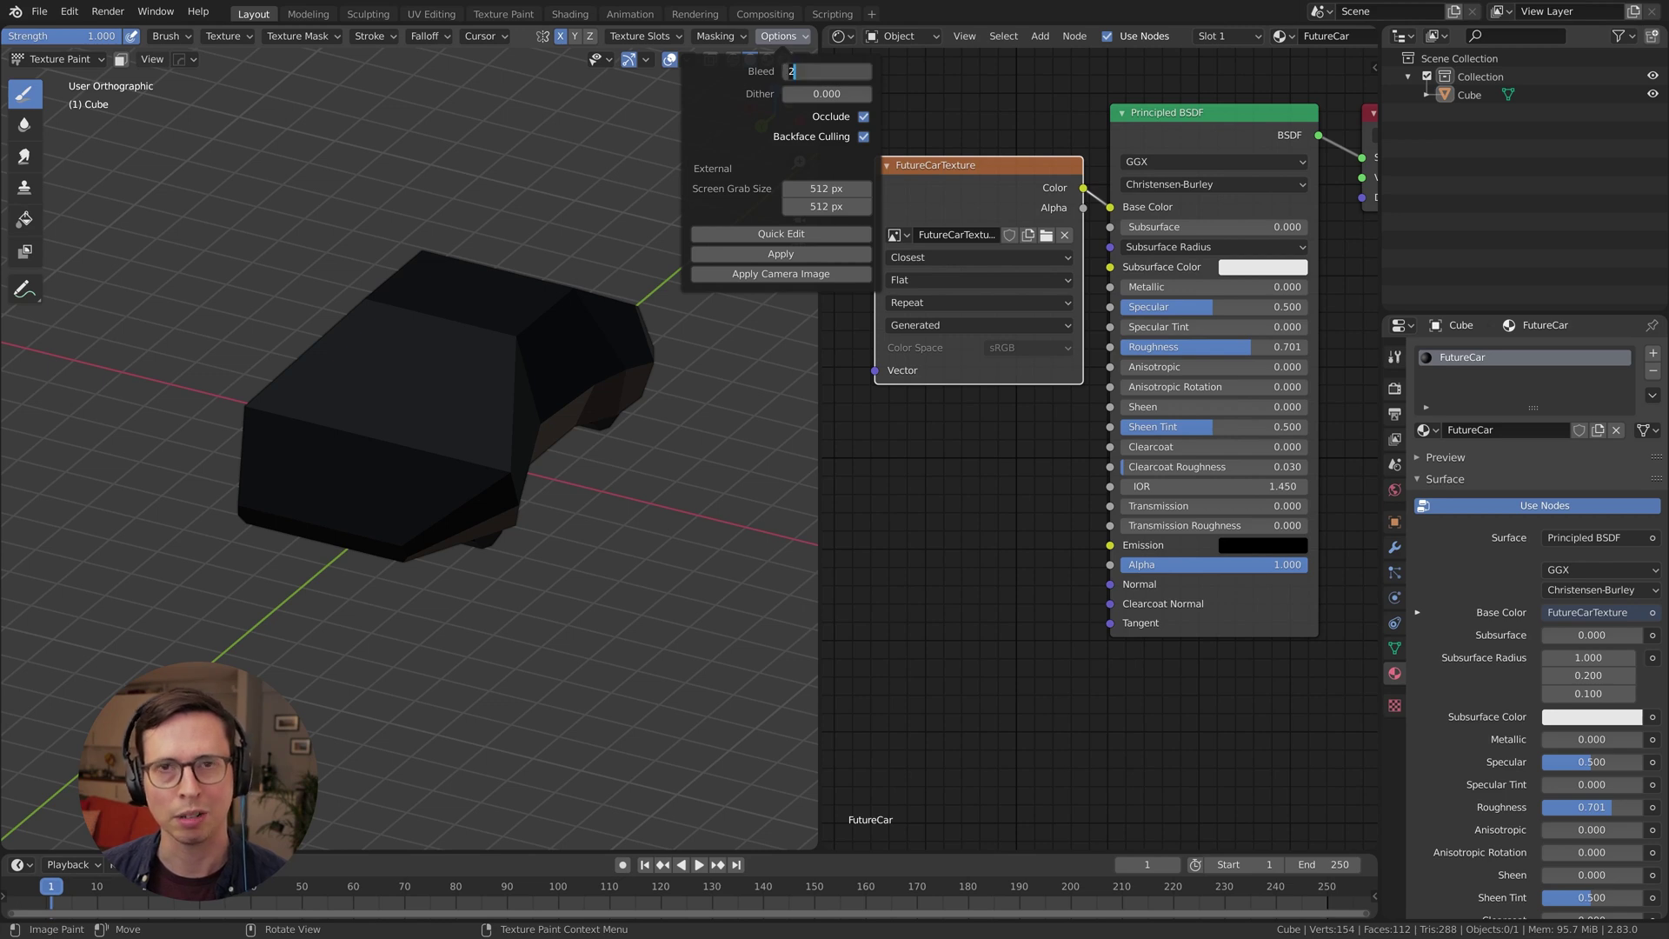
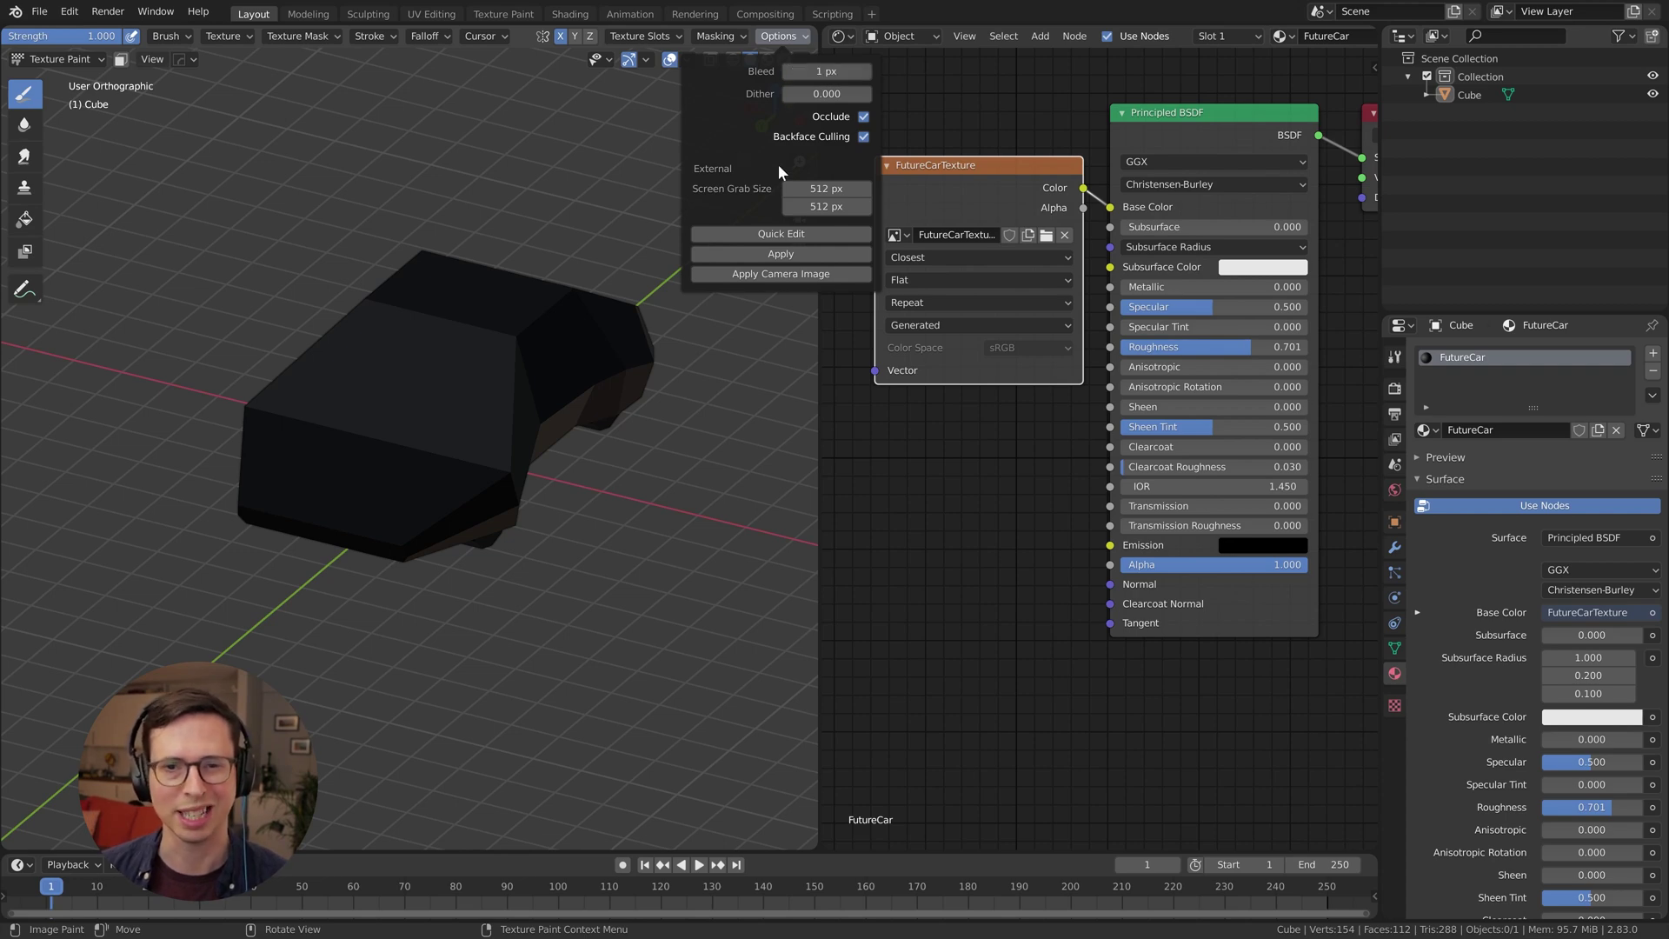
{"action": "middle_click_drag", "start_coordinate": [508, 486], "coordinate": [592, 399]}
{"action": "middle_click_drag", "start_coordinate": [584, 222], "coordinate": [528, 473], "text": "ctrl"}
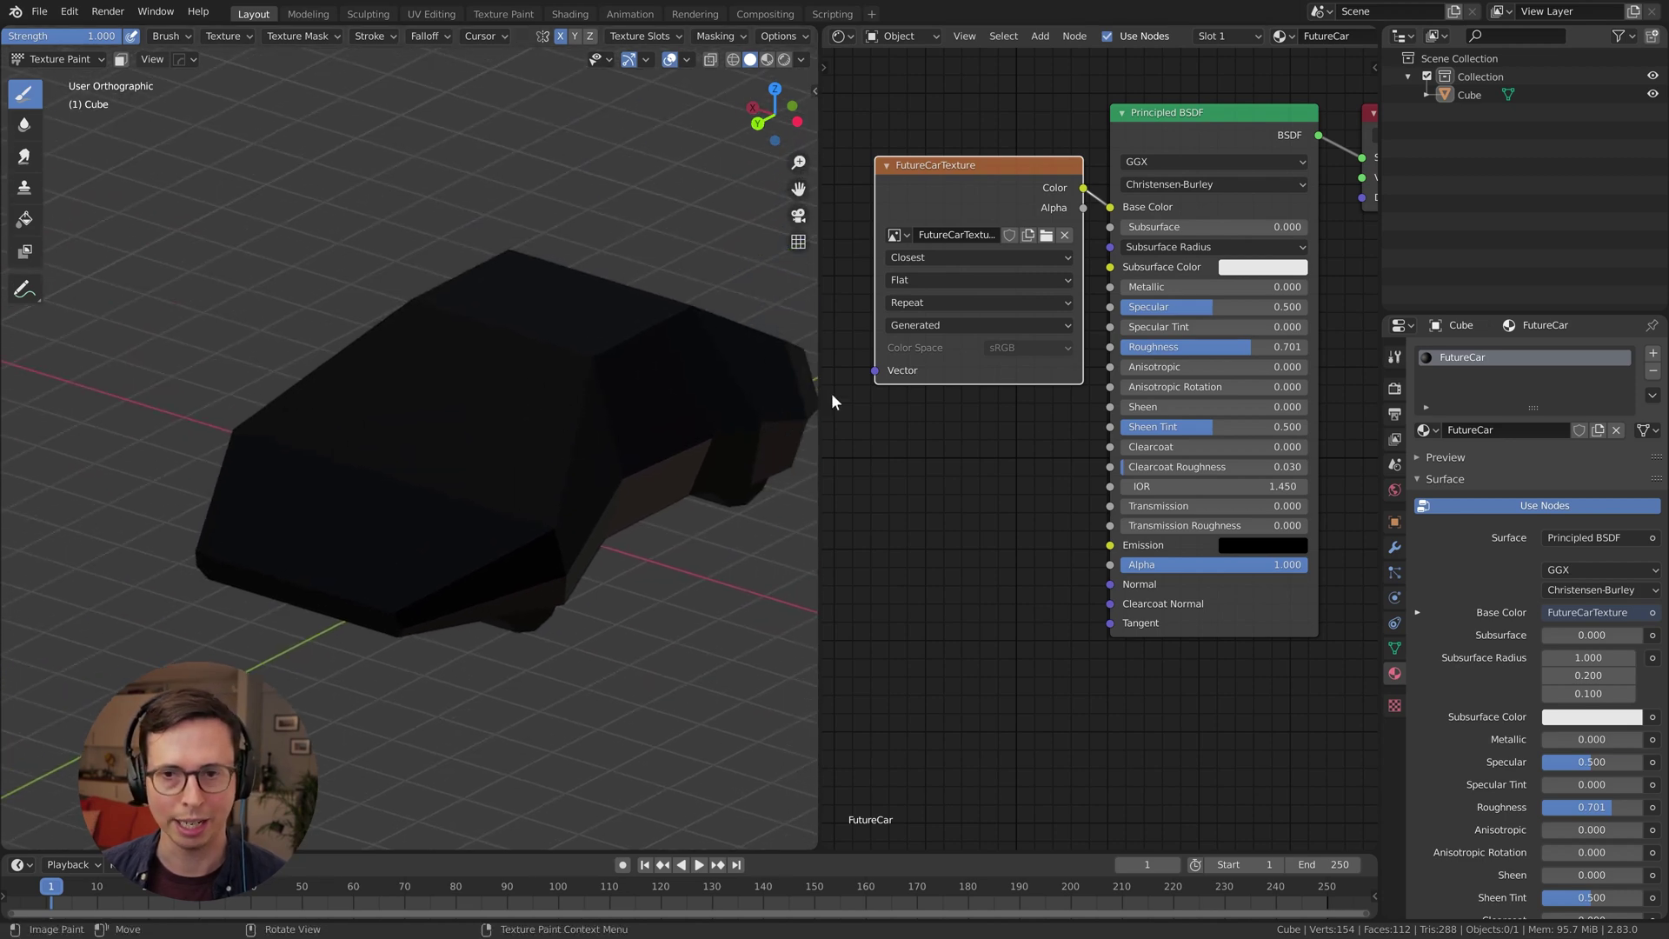
Paint mirrored white strokes across the car's hood, windshield and roof
{"action": "middle_click_drag", "start_coordinate": [1046, 309], "coordinate": [1070, 257]}
{"action": "middle_click_drag", "start_coordinate": [1010, 350], "coordinate": [1063, 574]}
{"action": "middle_click_drag", "start_coordinate": [1102, 511], "coordinate": [1107, 396], "text": "ctrl"}
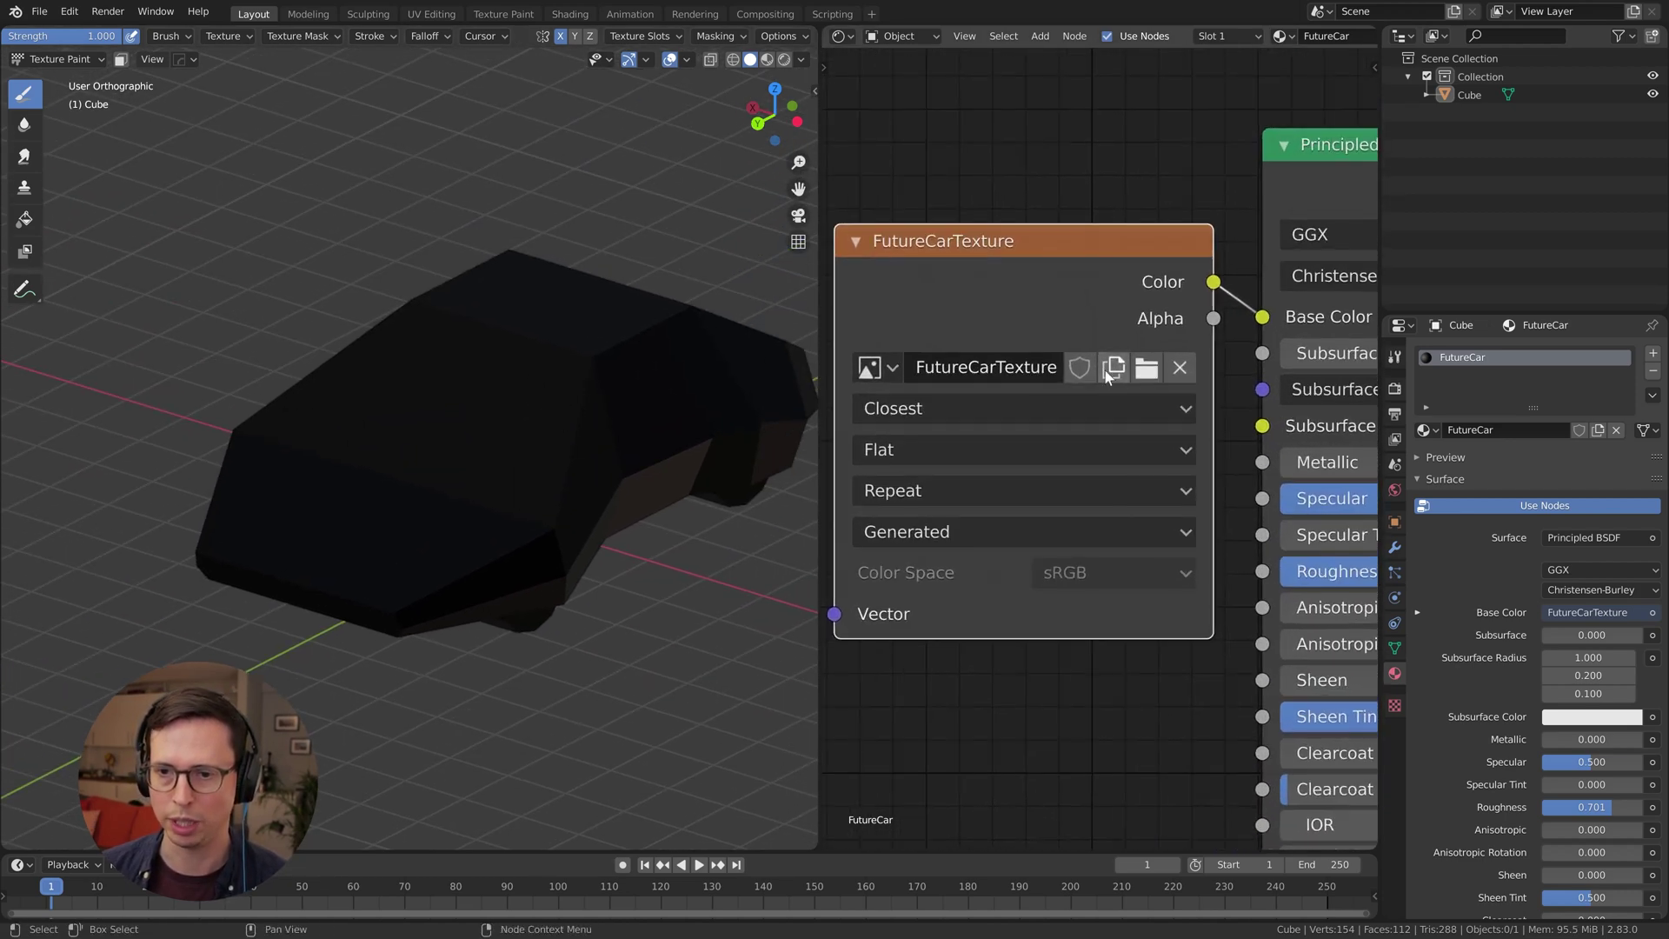
{"action": "middle_click_drag", "start_coordinate": [966, 184], "coordinate": [1120, 144]}
{"action": "middle_click_drag", "start_coordinate": [922, 293], "coordinate": [878, 266]}
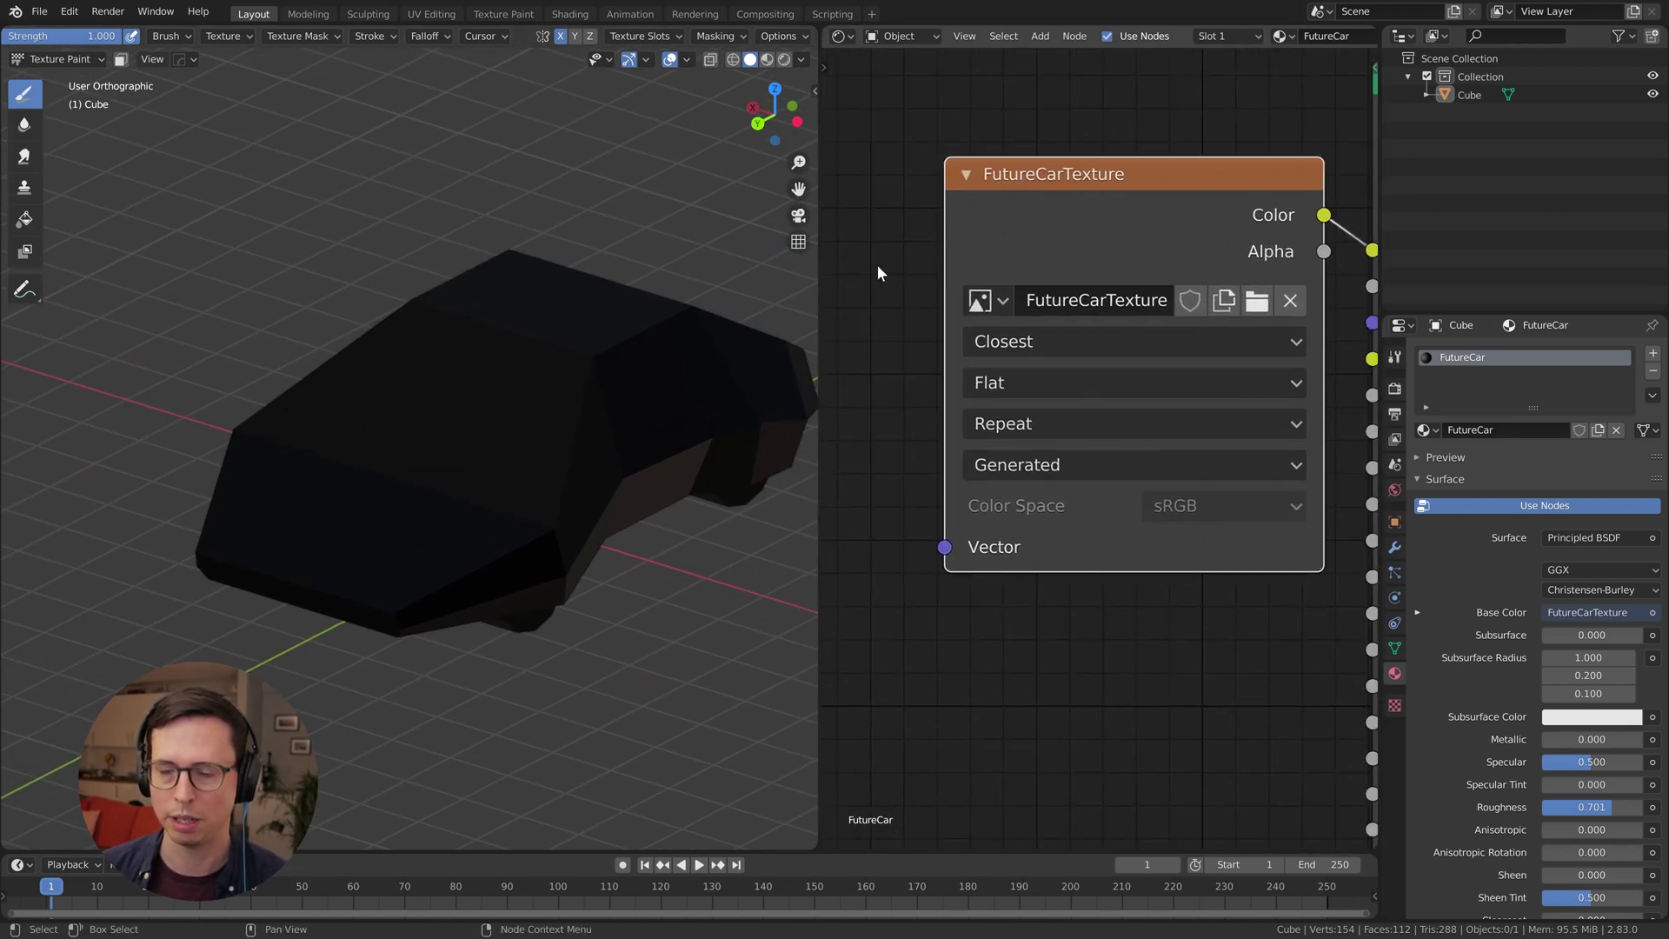
{"action": "mouse_move", "coordinate": [528, 383]}
{"action": "left_mouse_down"}
{"action": "mouse_move", "coordinate": [584, 384]}
{"action": "mouse_move", "coordinate": [399, 495]}
{"action": "mouse_move", "coordinate": [565, 368]}
{"action": "mouse_move", "coordinate": [606, 447]}
{"action": "mouse_move", "coordinate": [578, 491]}
{"action": "left_mouse_up"}
Try Linear interpolation on the FutureCarTexture node to compare the look, and return it to Closest
{"action": "left_click", "coordinate": [1028, 341]}
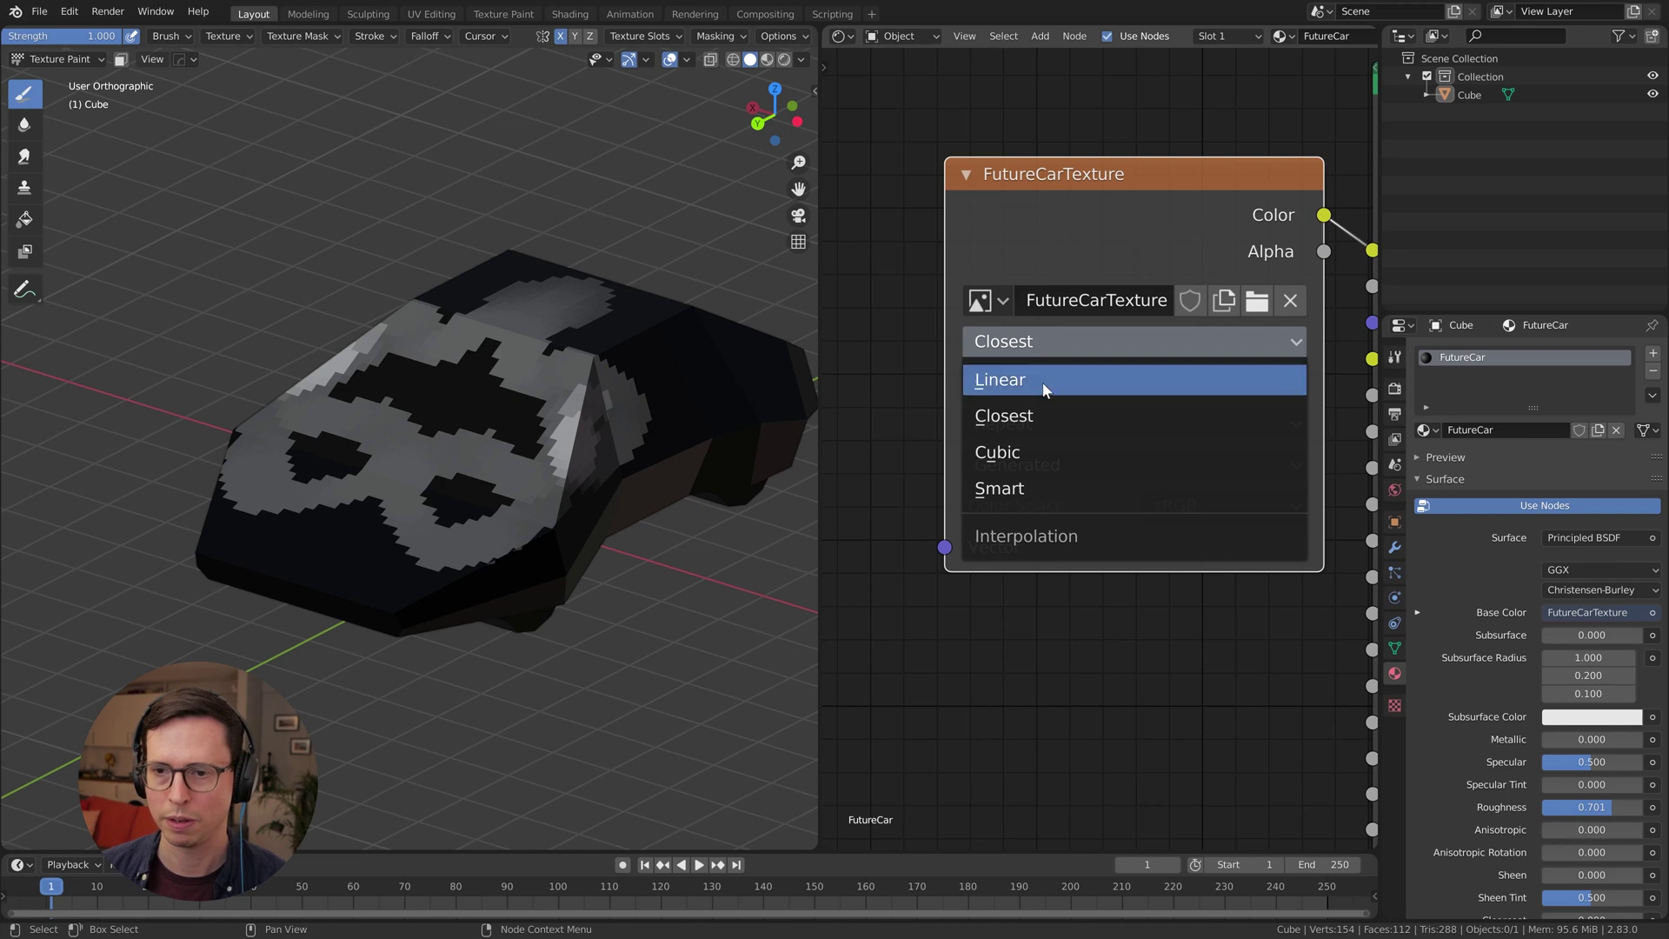
{"action": "left_click", "coordinate": [1043, 383]}
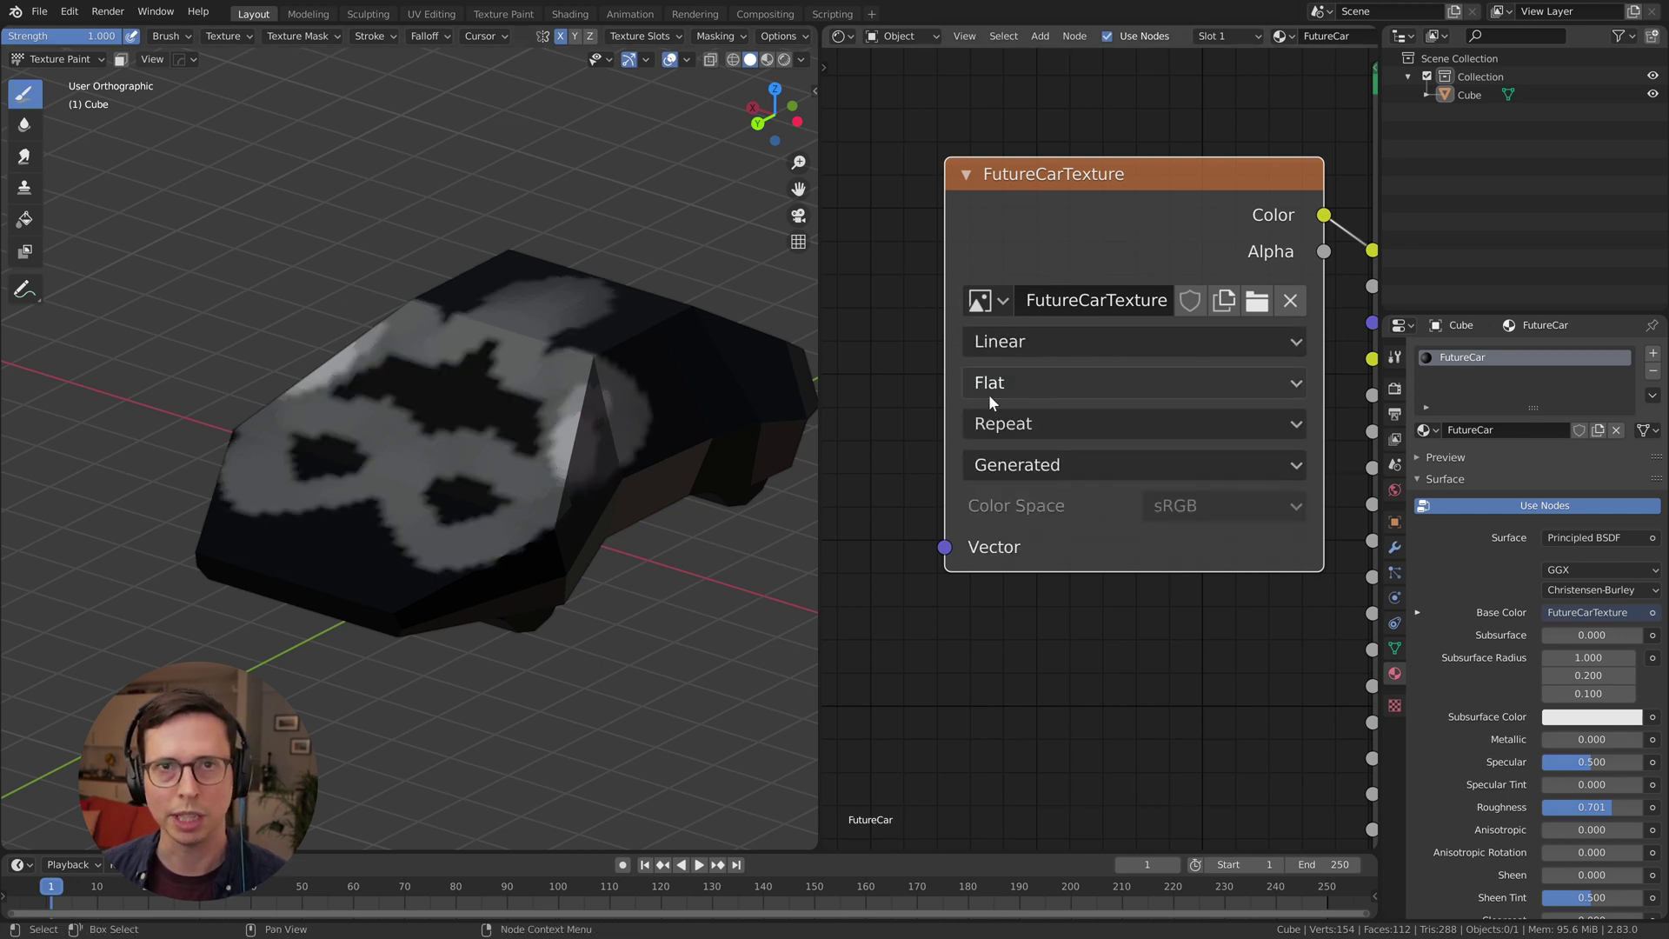
{"action": "left_click", "coordinate": [1047, 339]}
{"action": "left_click", "coordinate": [1057, 417]}
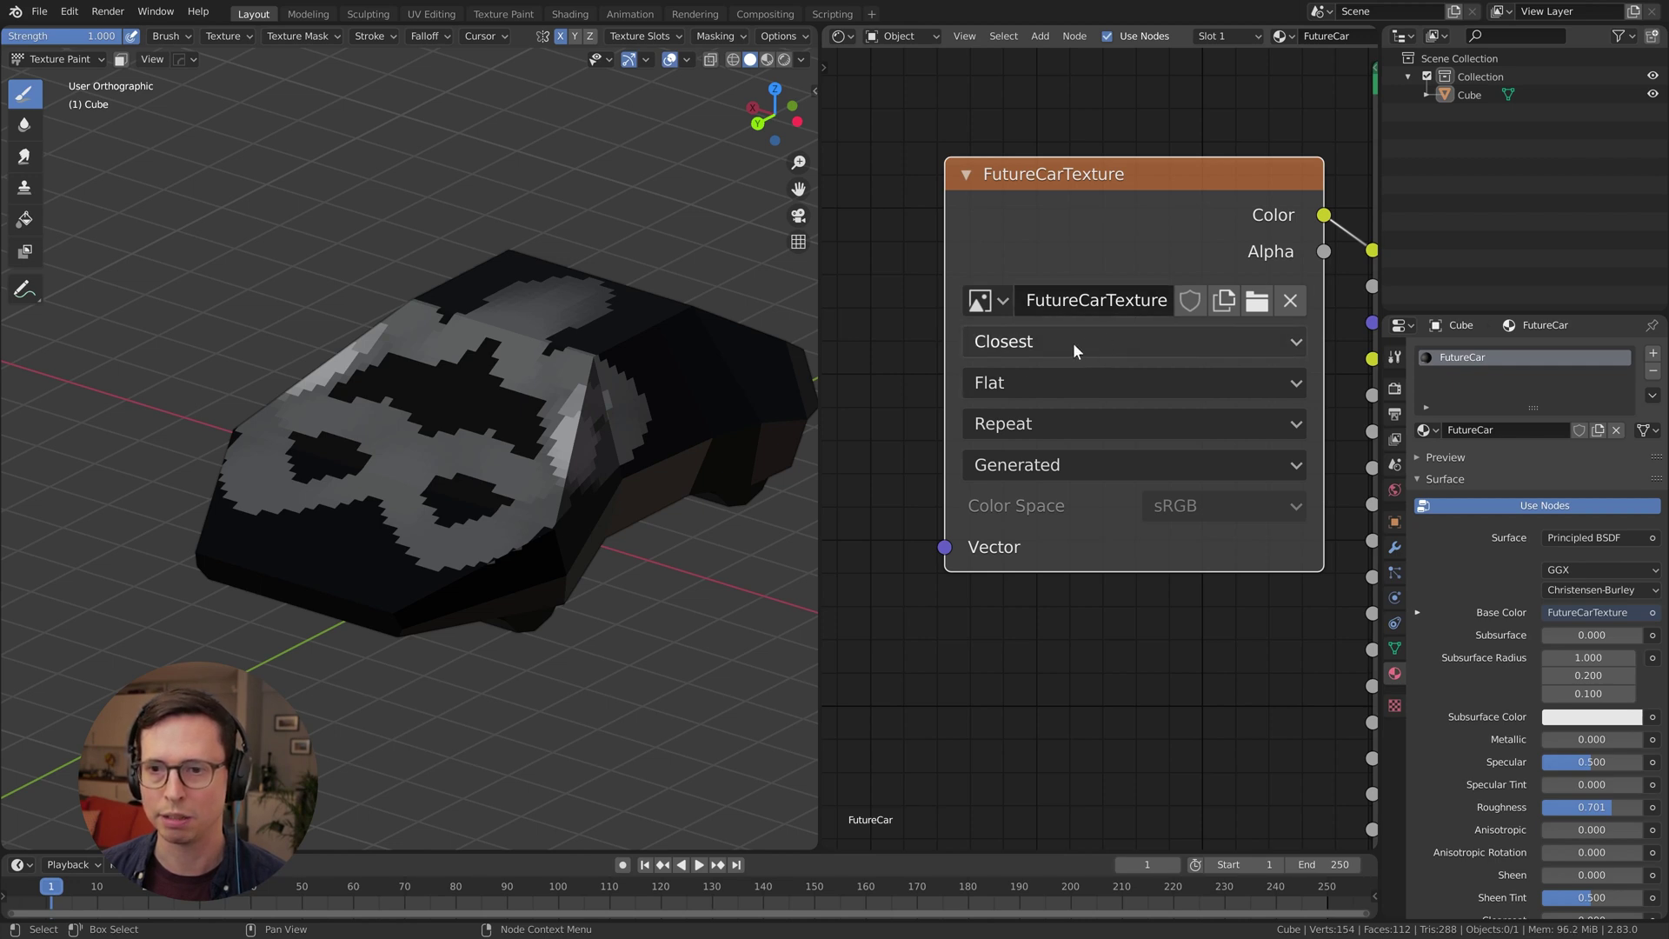
{"action": "left_click", "coordinate": [1076, 341]}
{"action": "left_click", "coordinate": [1059, 414]}
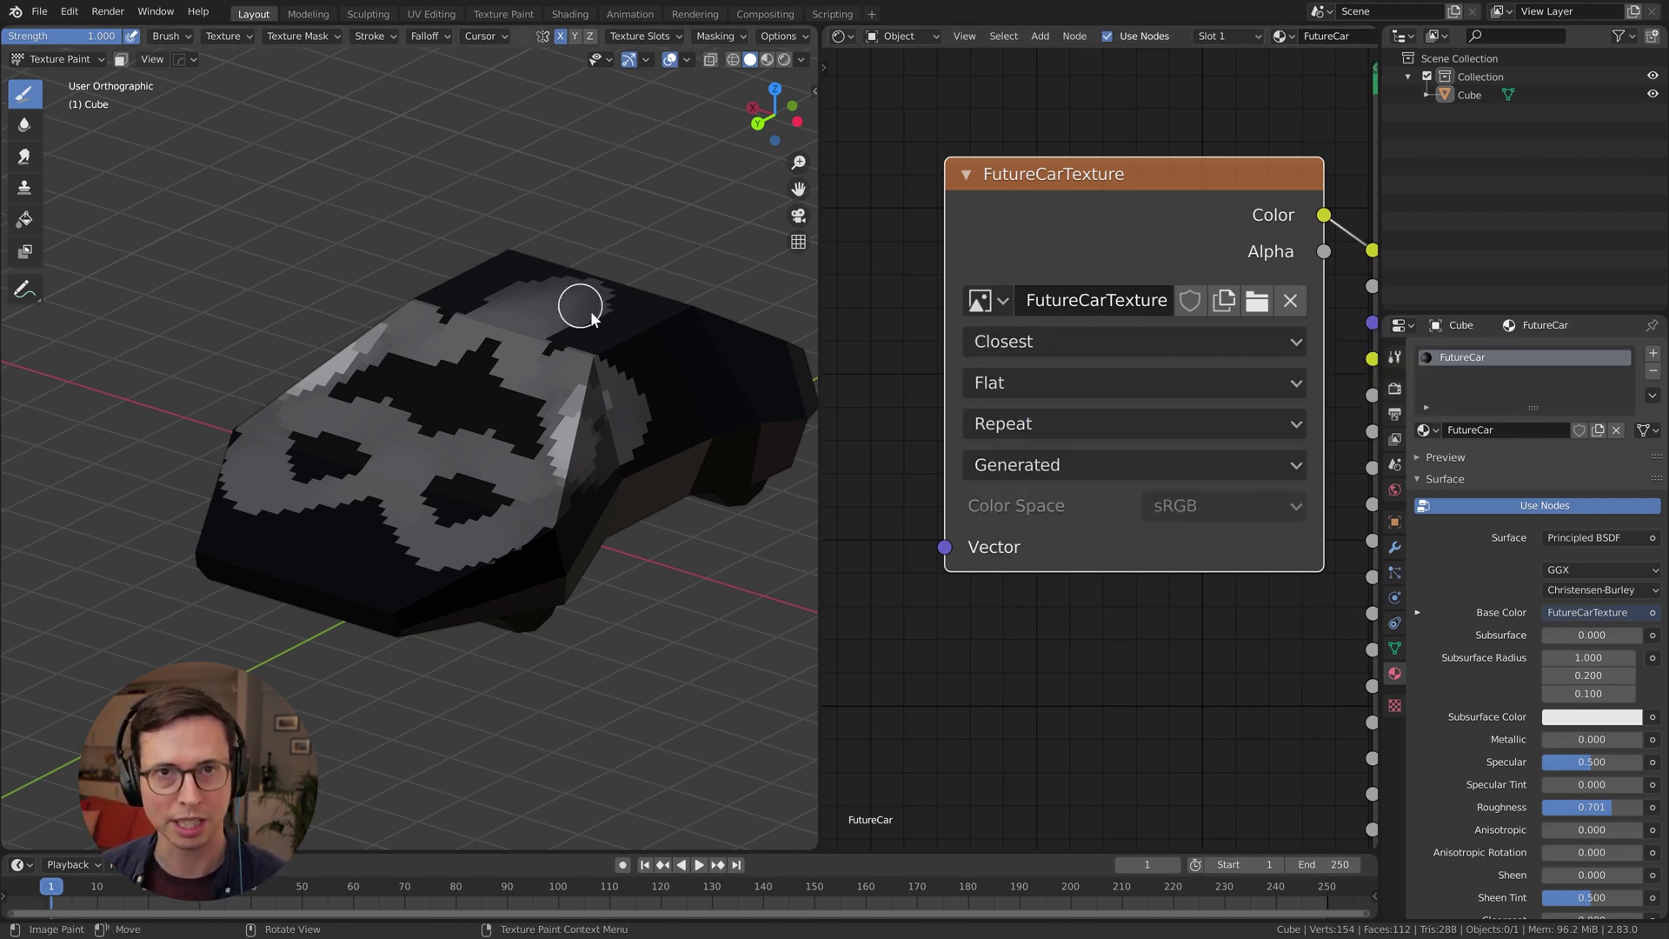
Split the node editor into two stacked areas and turn the lower one into an Image Editor
{"action": "scroll", "coordinate": [1017, 237], "scroll_direction": "down", "scroll_amount": 1}
{"action": "scroll", "coordinate": [1017, 238], "scroll_direction": "down", "scroll_amount": 3}
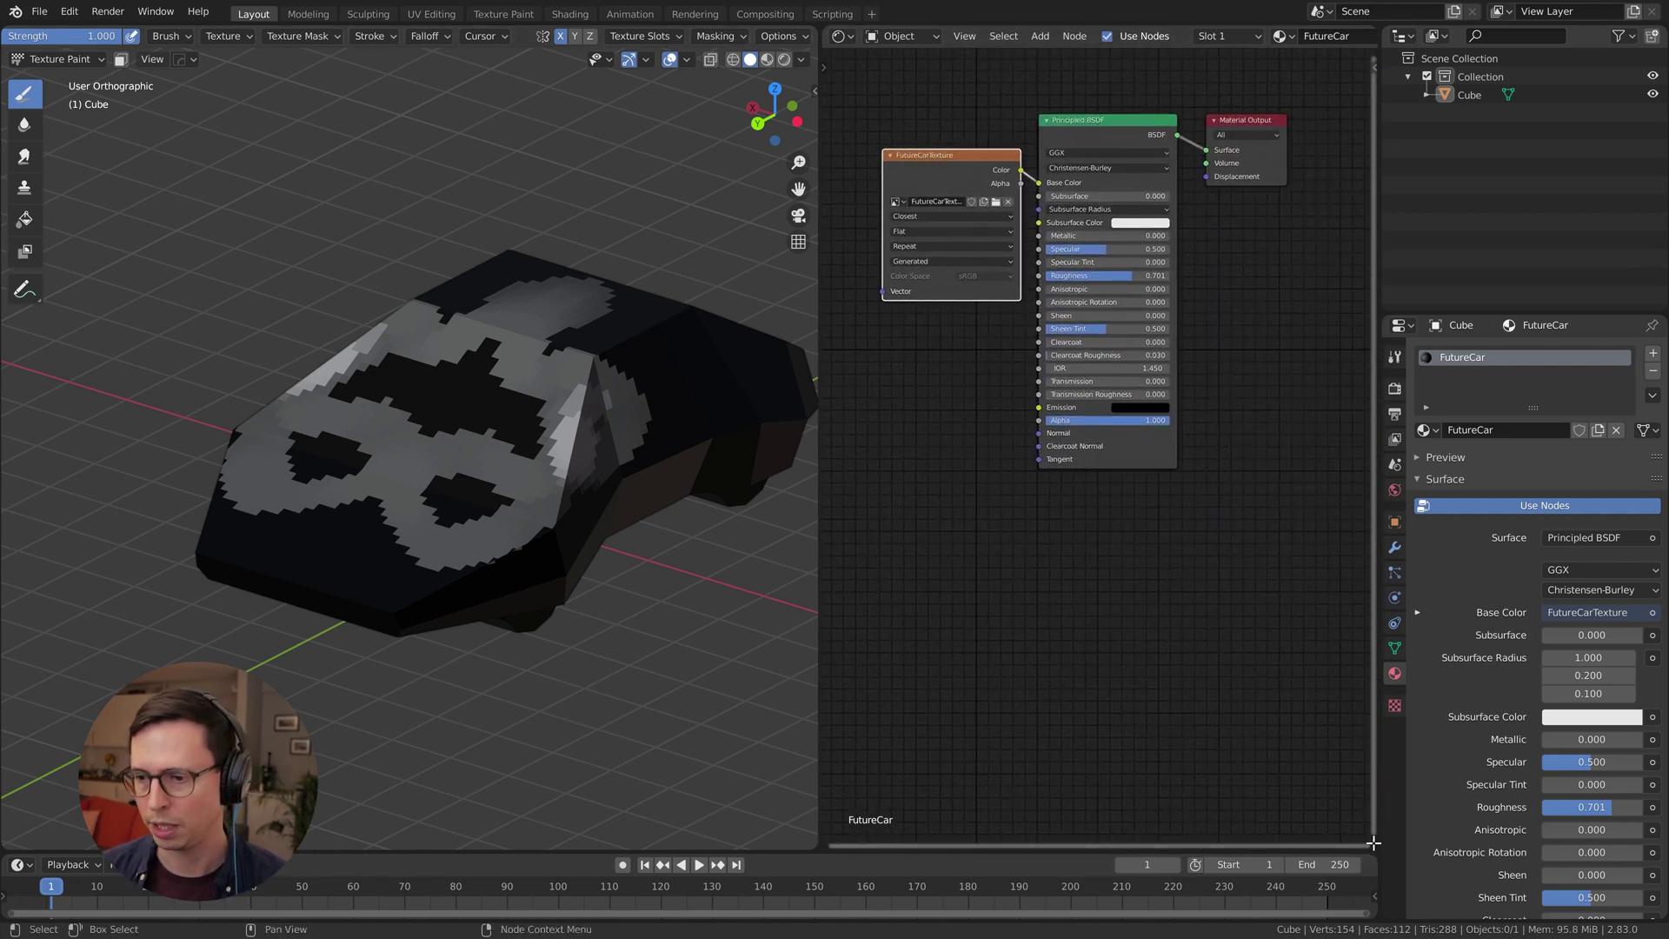
{"action": "left_click_drag", "start_coordinate": [1369, 843], "coordinate": [1336, 460]}
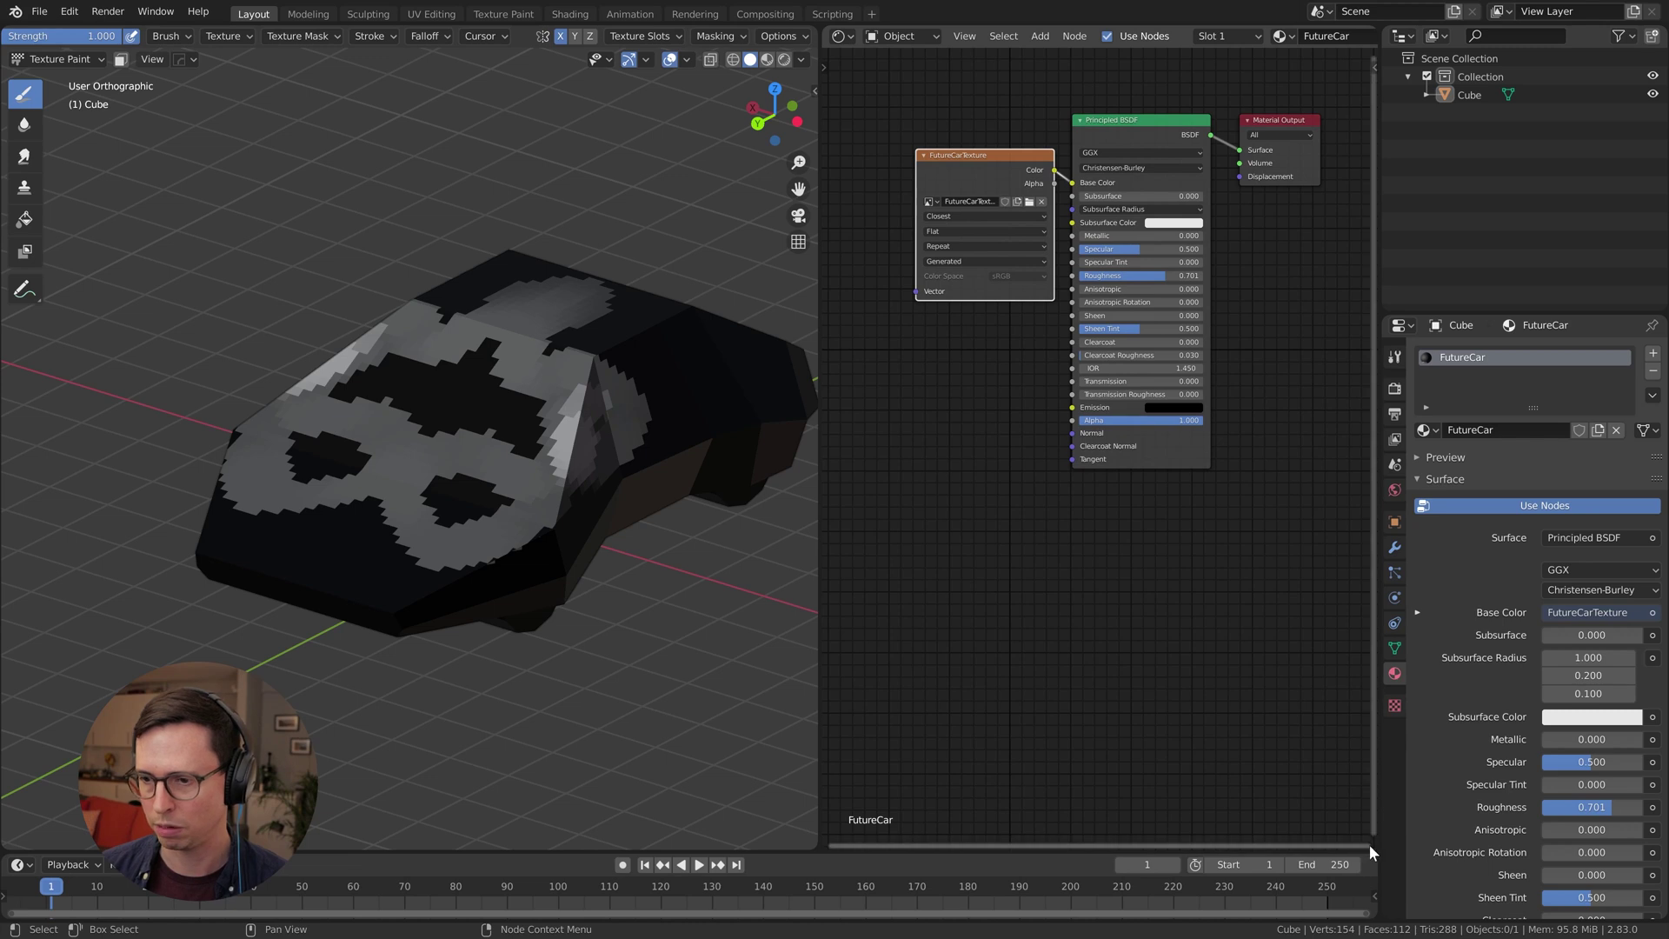
{"action": "left_click_drag", "start_coordinate": [1367, 824], "coordinate": [856, 415]}
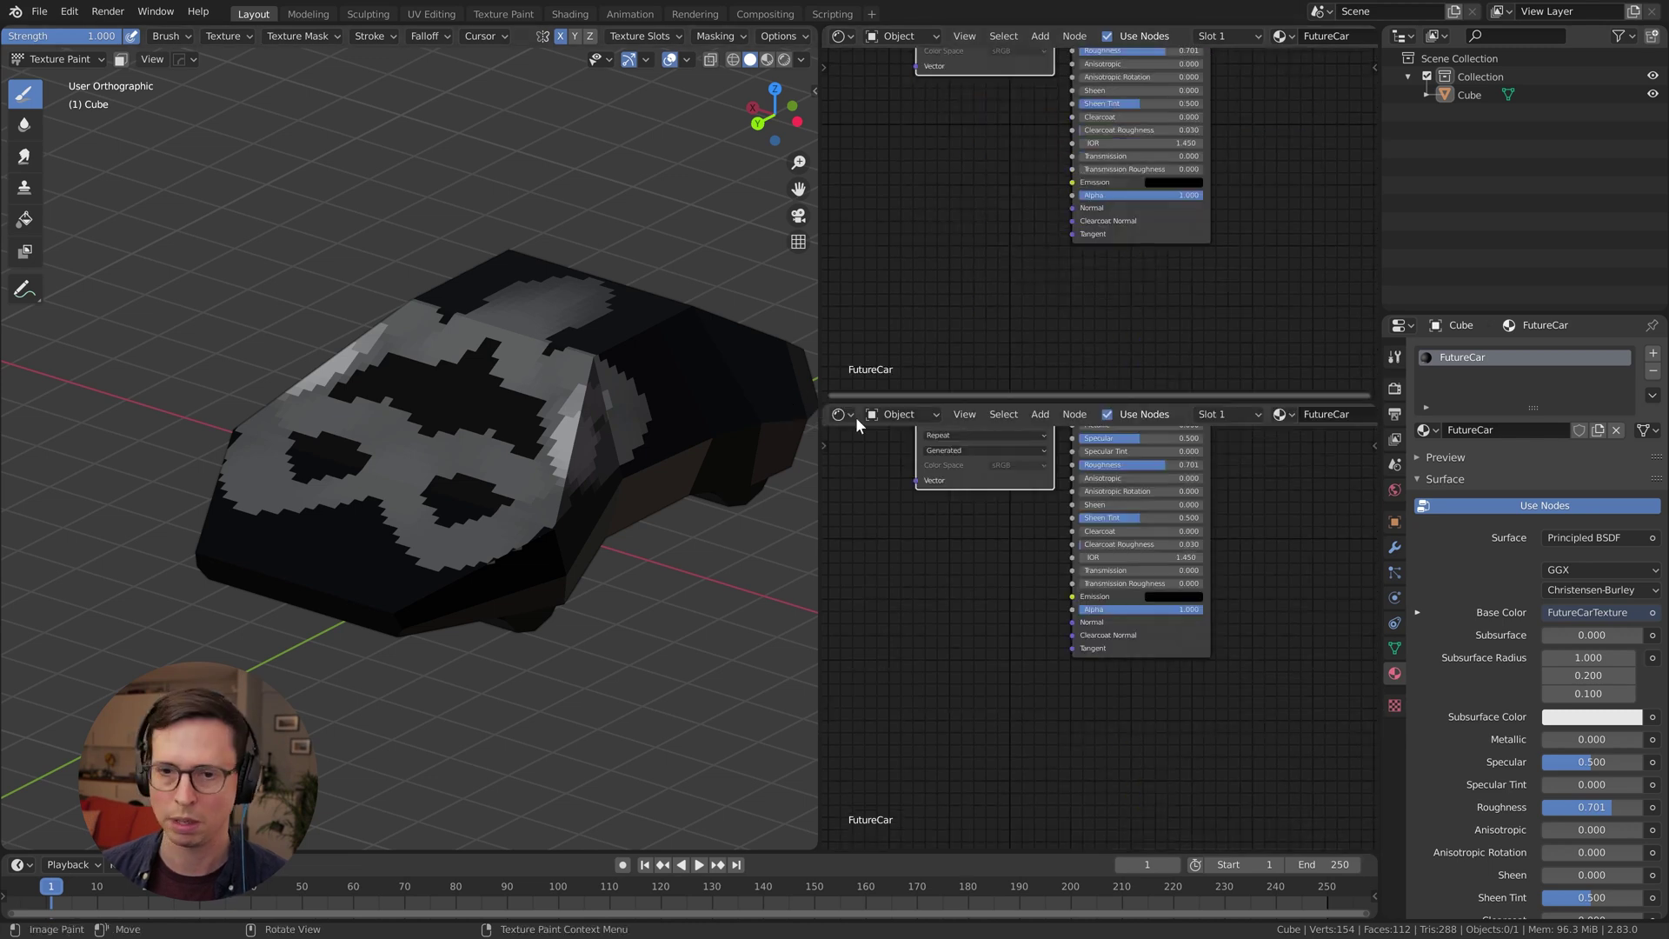
{"action": "left_click", "coordinate": [856, 415]}
{"action": "left_click", "coordinate": [901, 525]}
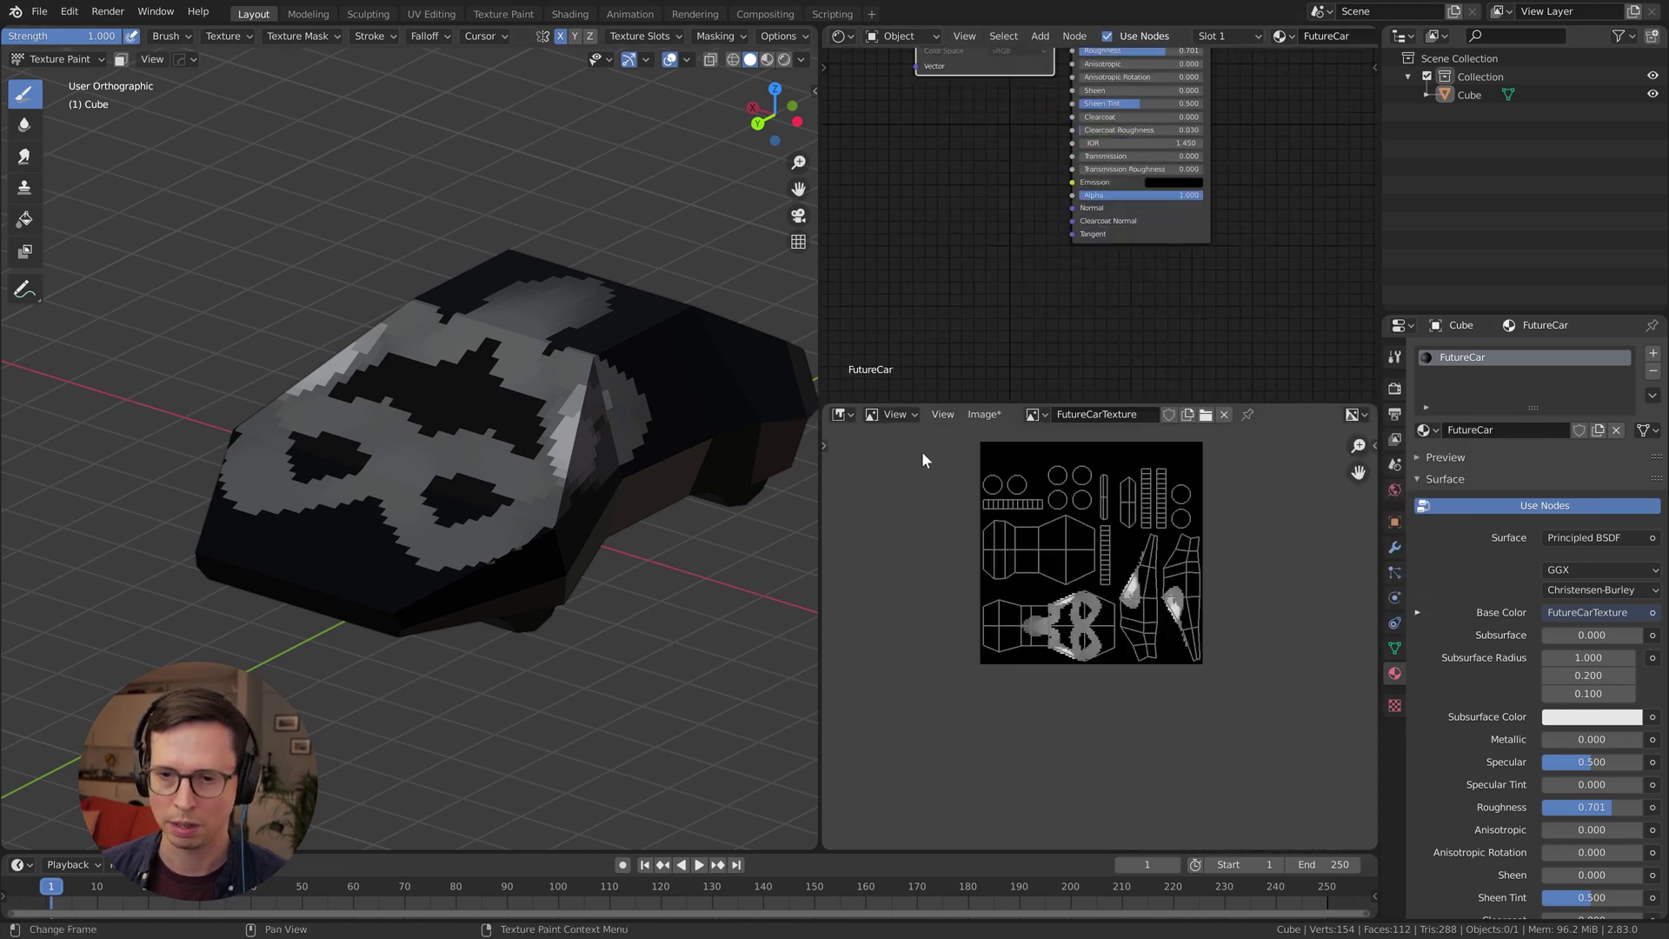
Switch the Image Editor showing FutureCarTexture to Paint mode
{"action": "left_click", "coordinate": [895, 415]}
{"action": "left_click", "coordinate": [903, 458]}
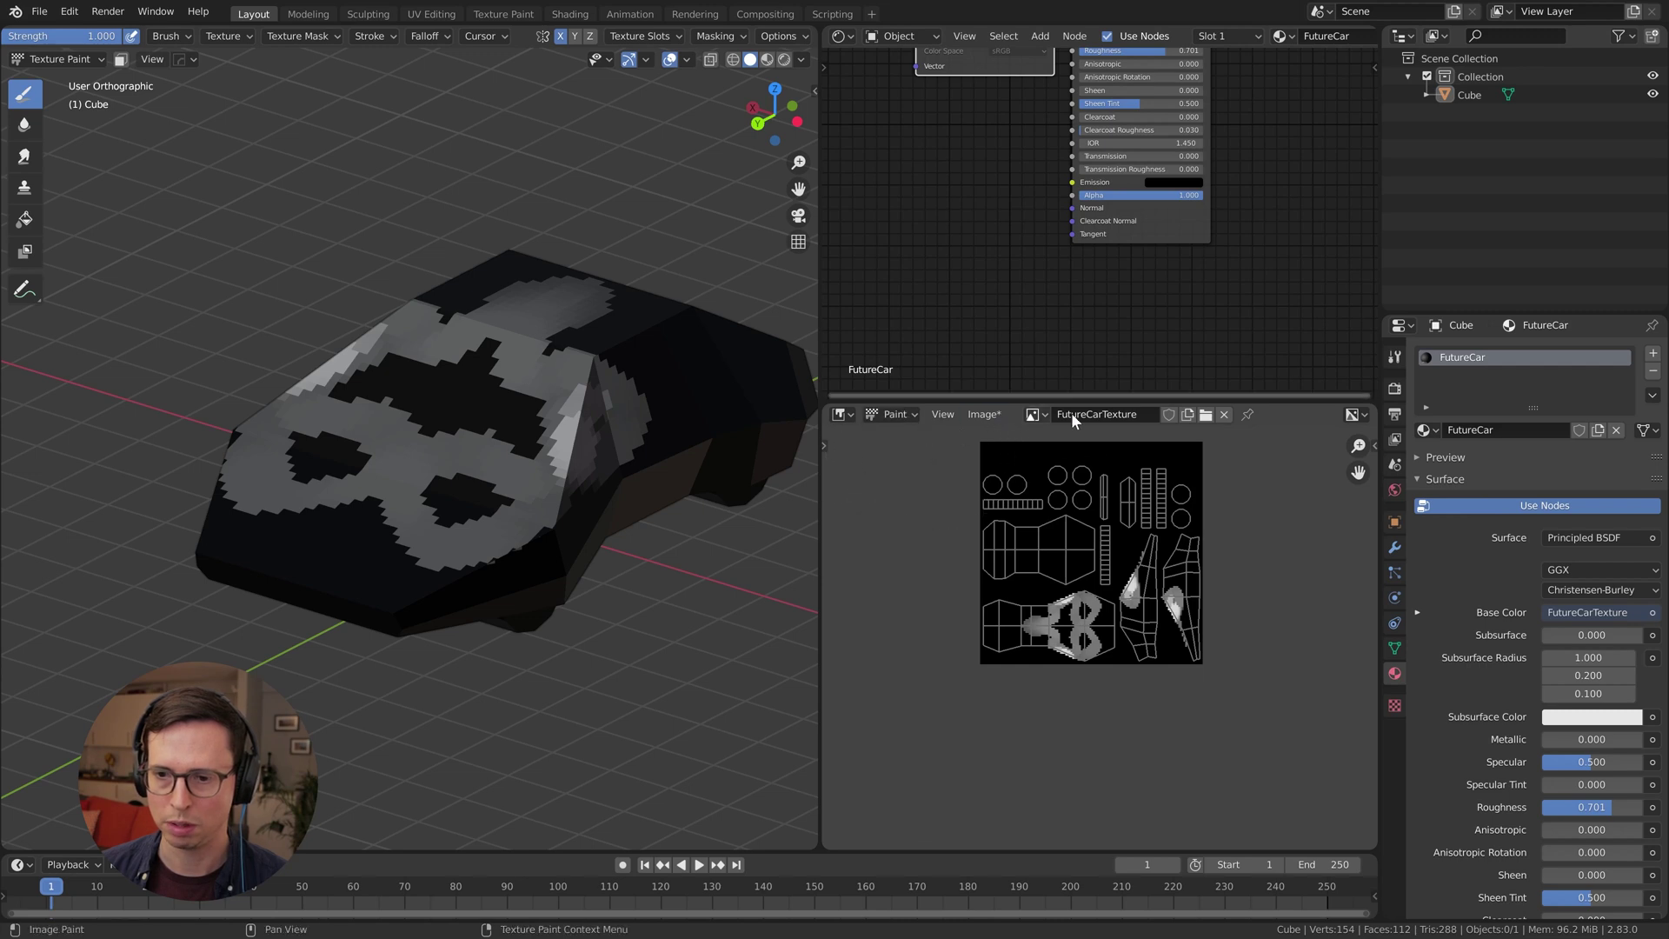
{"action": "mouse_move", "coordinate": [1119, 558]}
{"action": "middle_mouse_down"}
{"action": "mouse_move", "coordinate": [1109, 631]}
{"action": "mouse_move", "coordinate": [1157, 530]}
{"action": "middle_mouse_up"}
{"action": "scroll", "coordinate": [1157, 531], "scroll_direction": "up", "scroll_amount": 1}
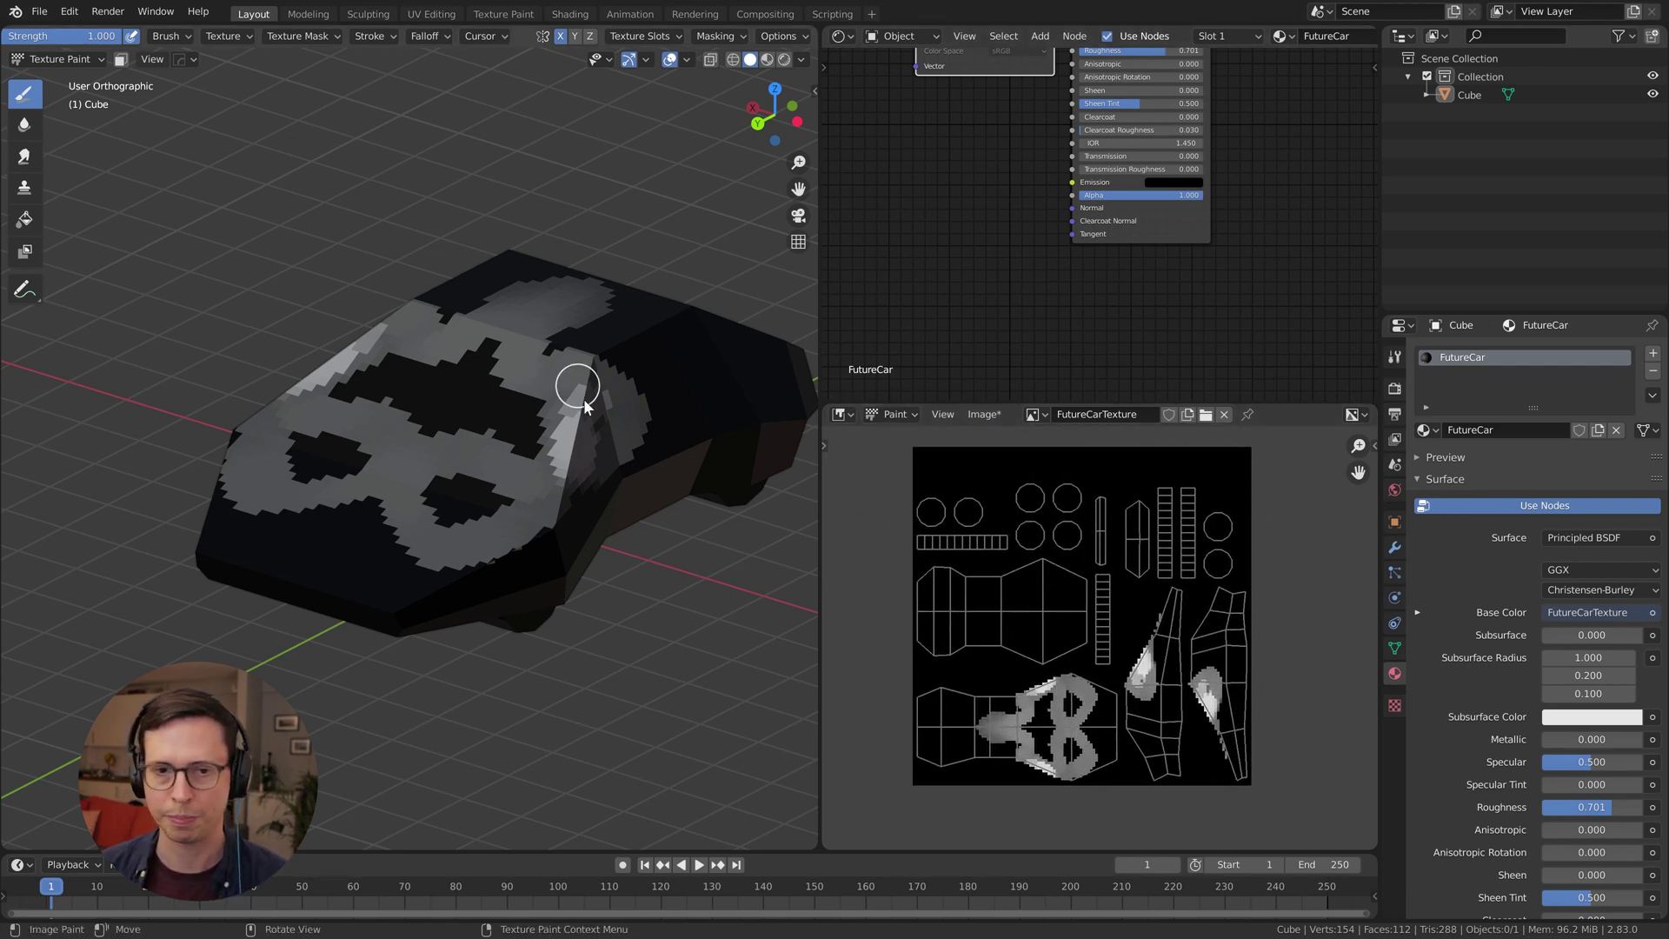
{"action": "middle_click_drag", "start_coordinate": [579, 376], "coordinate": [503, 336]}
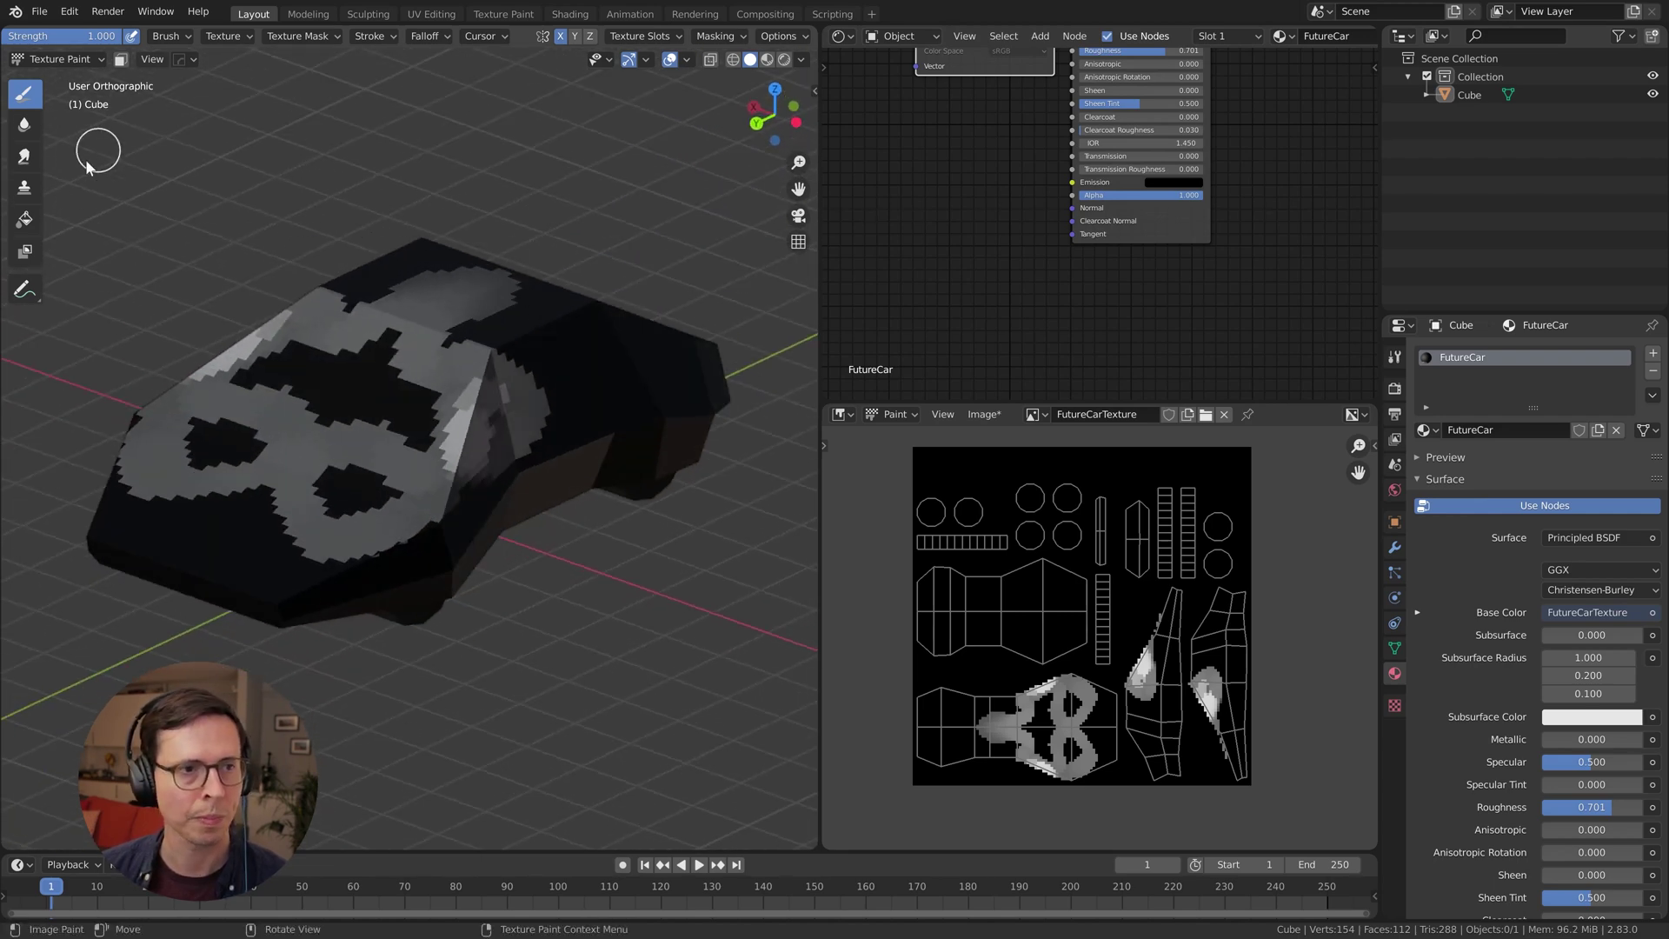
Flood the whole car texture with an orange-red colour using the Fill tool
{"action": "left_click", "coordinate": [24, 218]}
{"action": "middle_click_drag", "start_coordinate": [392, 303], "coordinate": [470, 309], "text": "shift"}
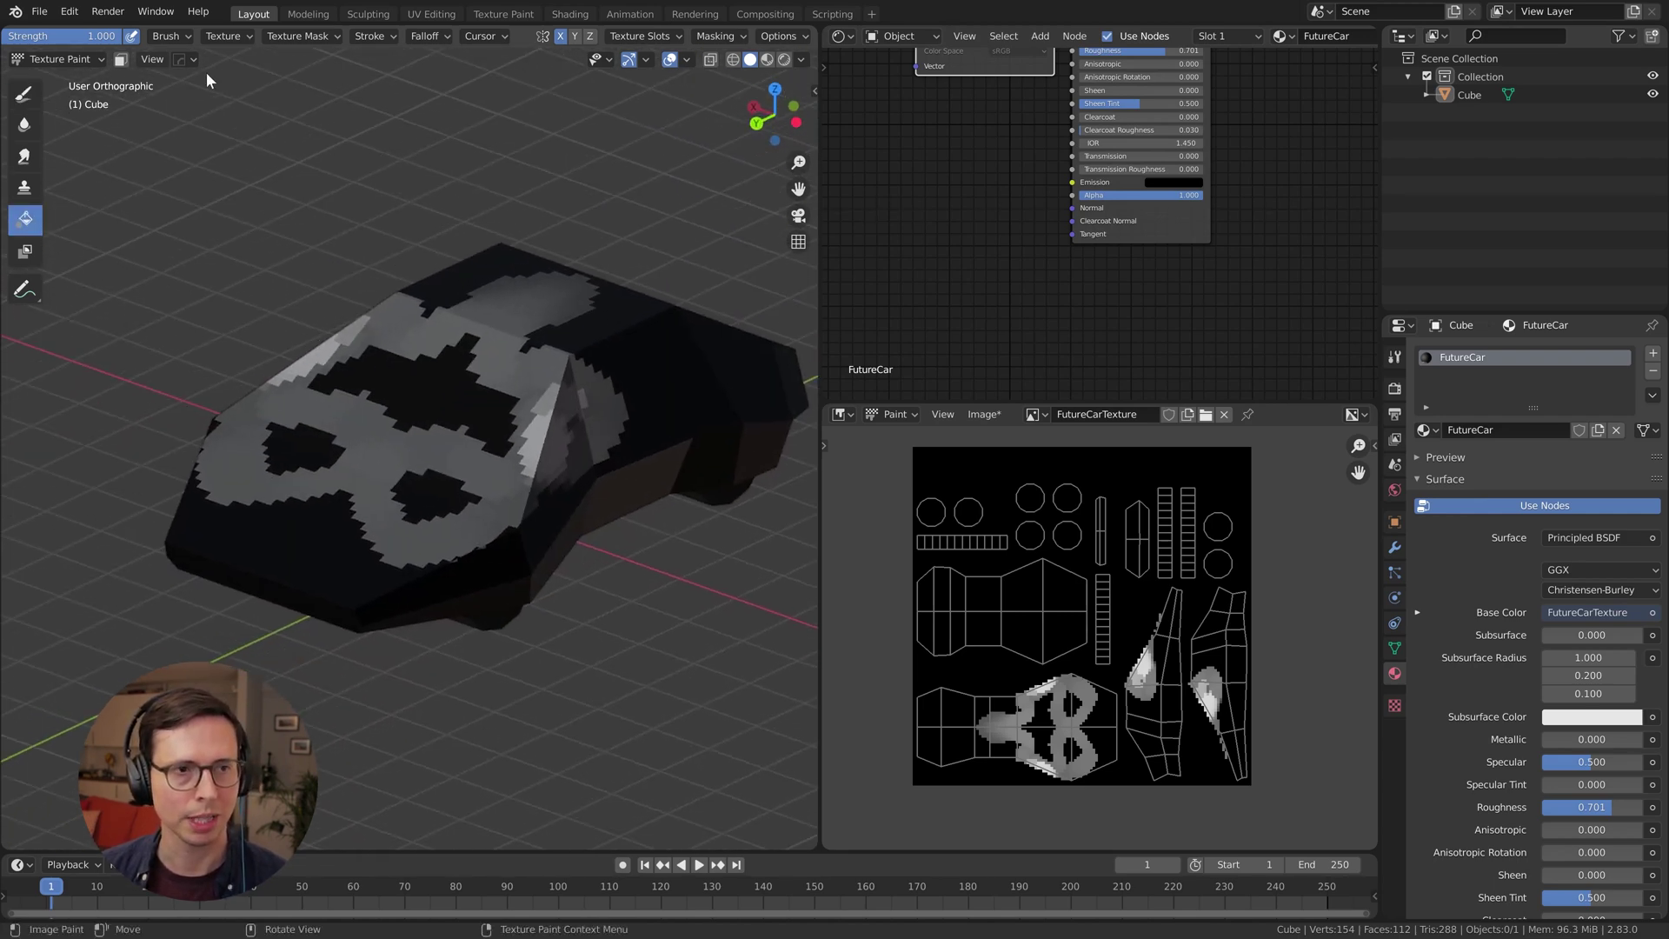
{"action": "middle_click_drag", "start_coordinate": [375, 284], "coordinate": [394, 294]}
{"action": "scroll", "coordinate": [128, 38], "scroll_direction": "left", "scroll_amount": 5}
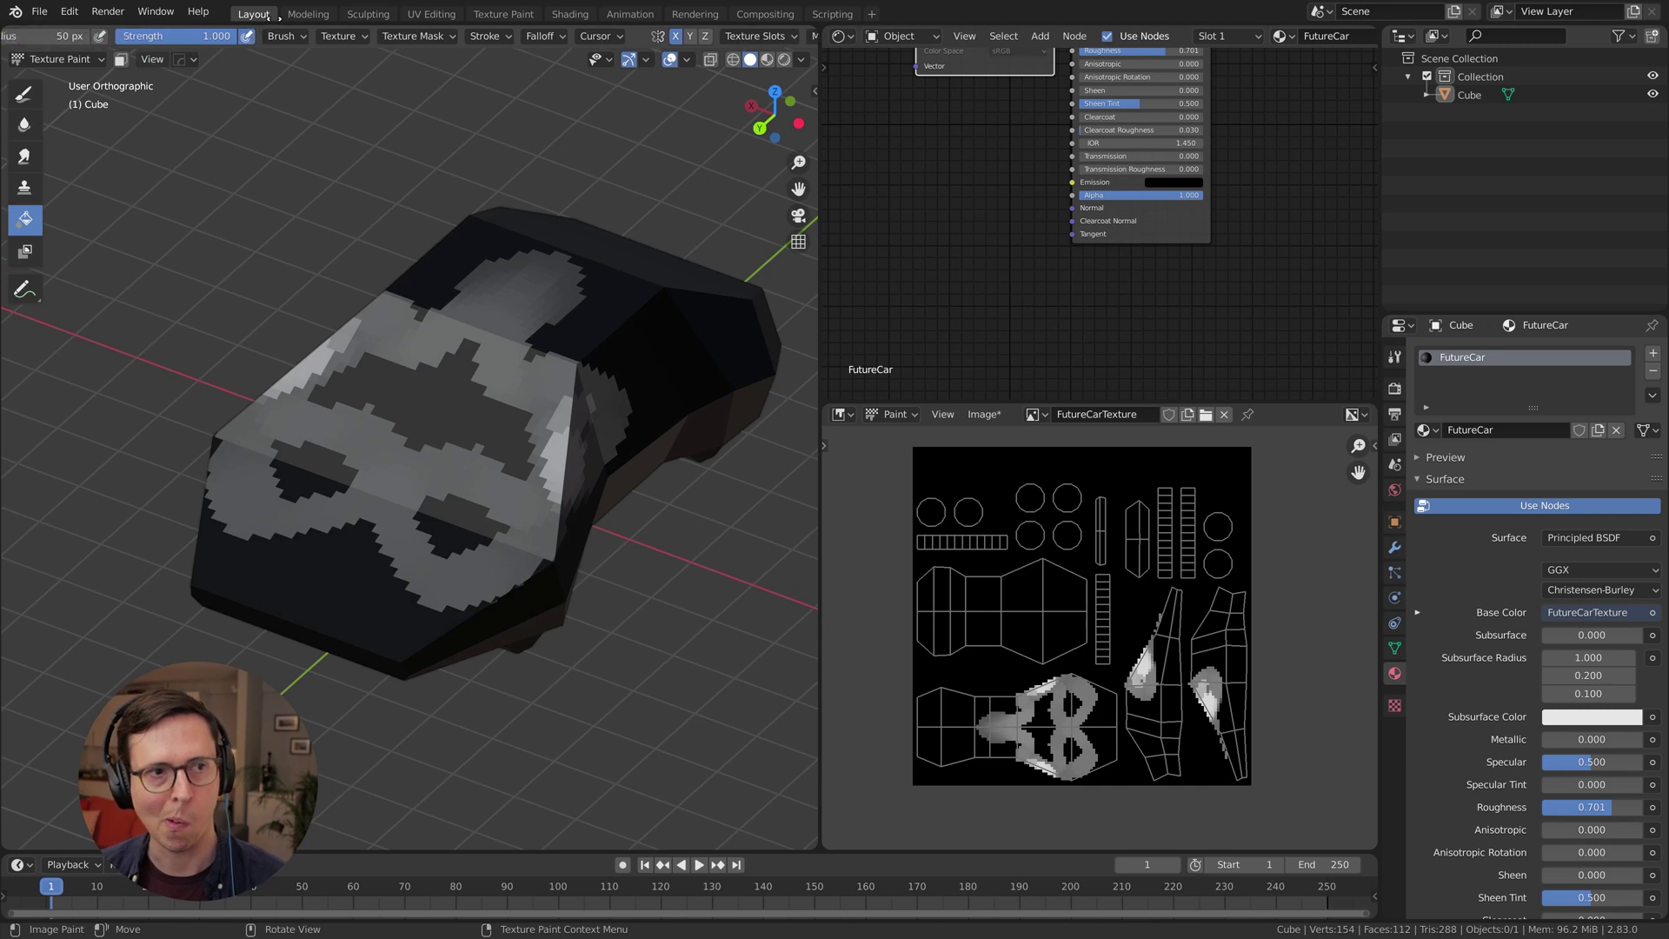
{"action": "left_click", "coordinate": [253, 45]}
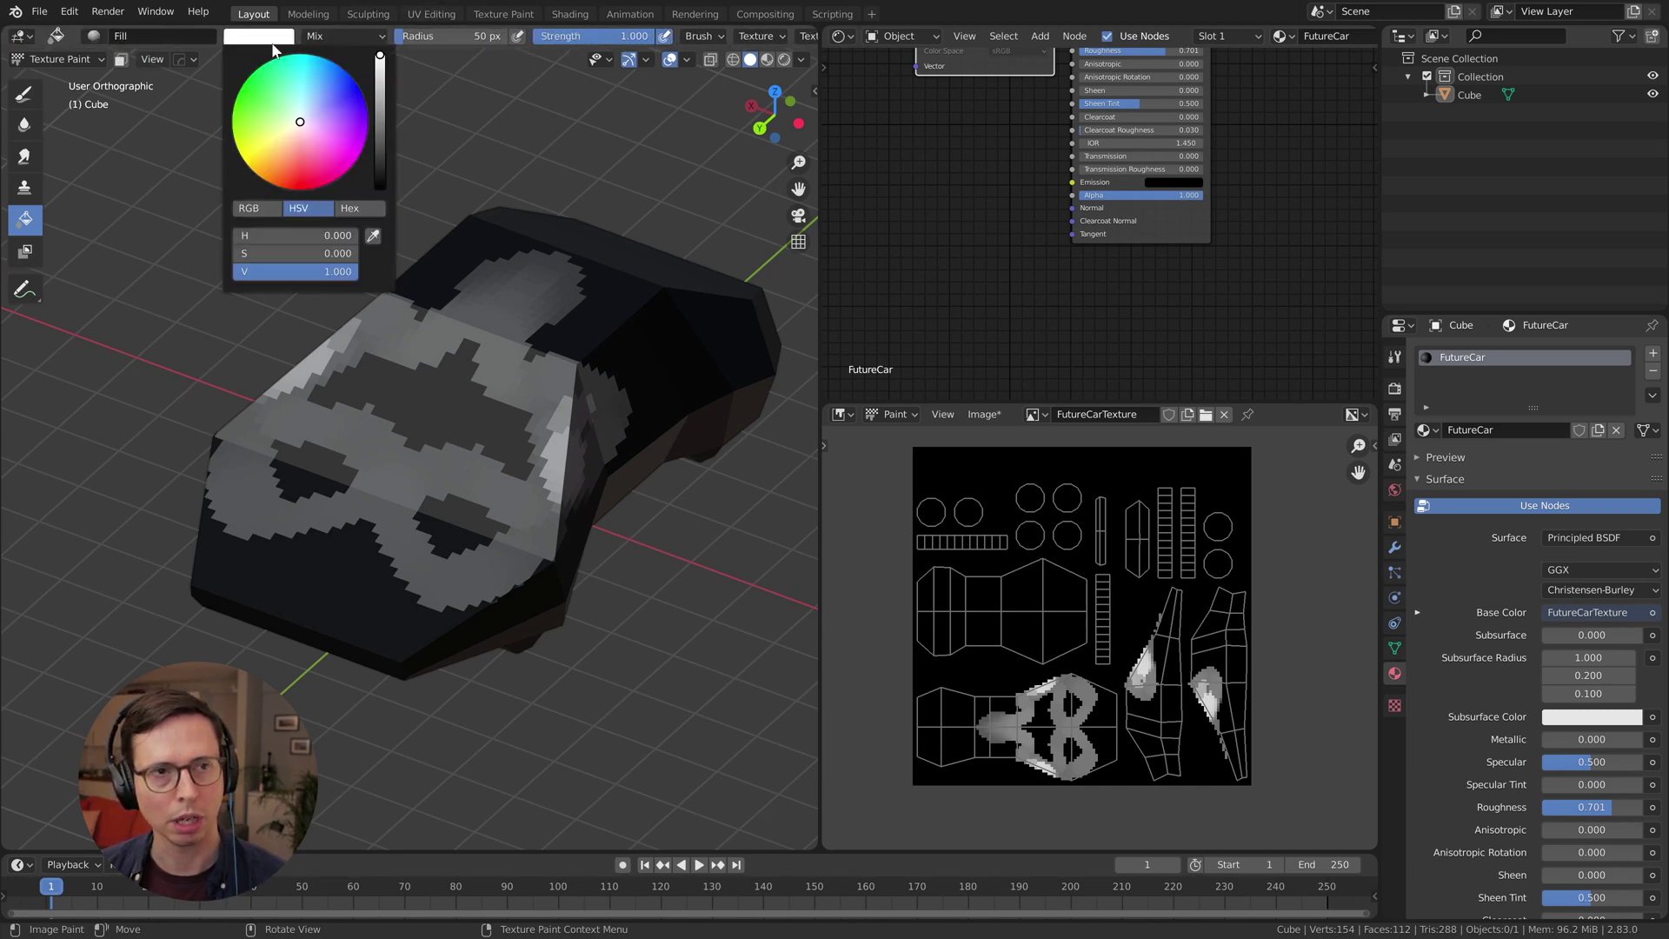
{"action": "left_click", "coordinate": [290, 165]}
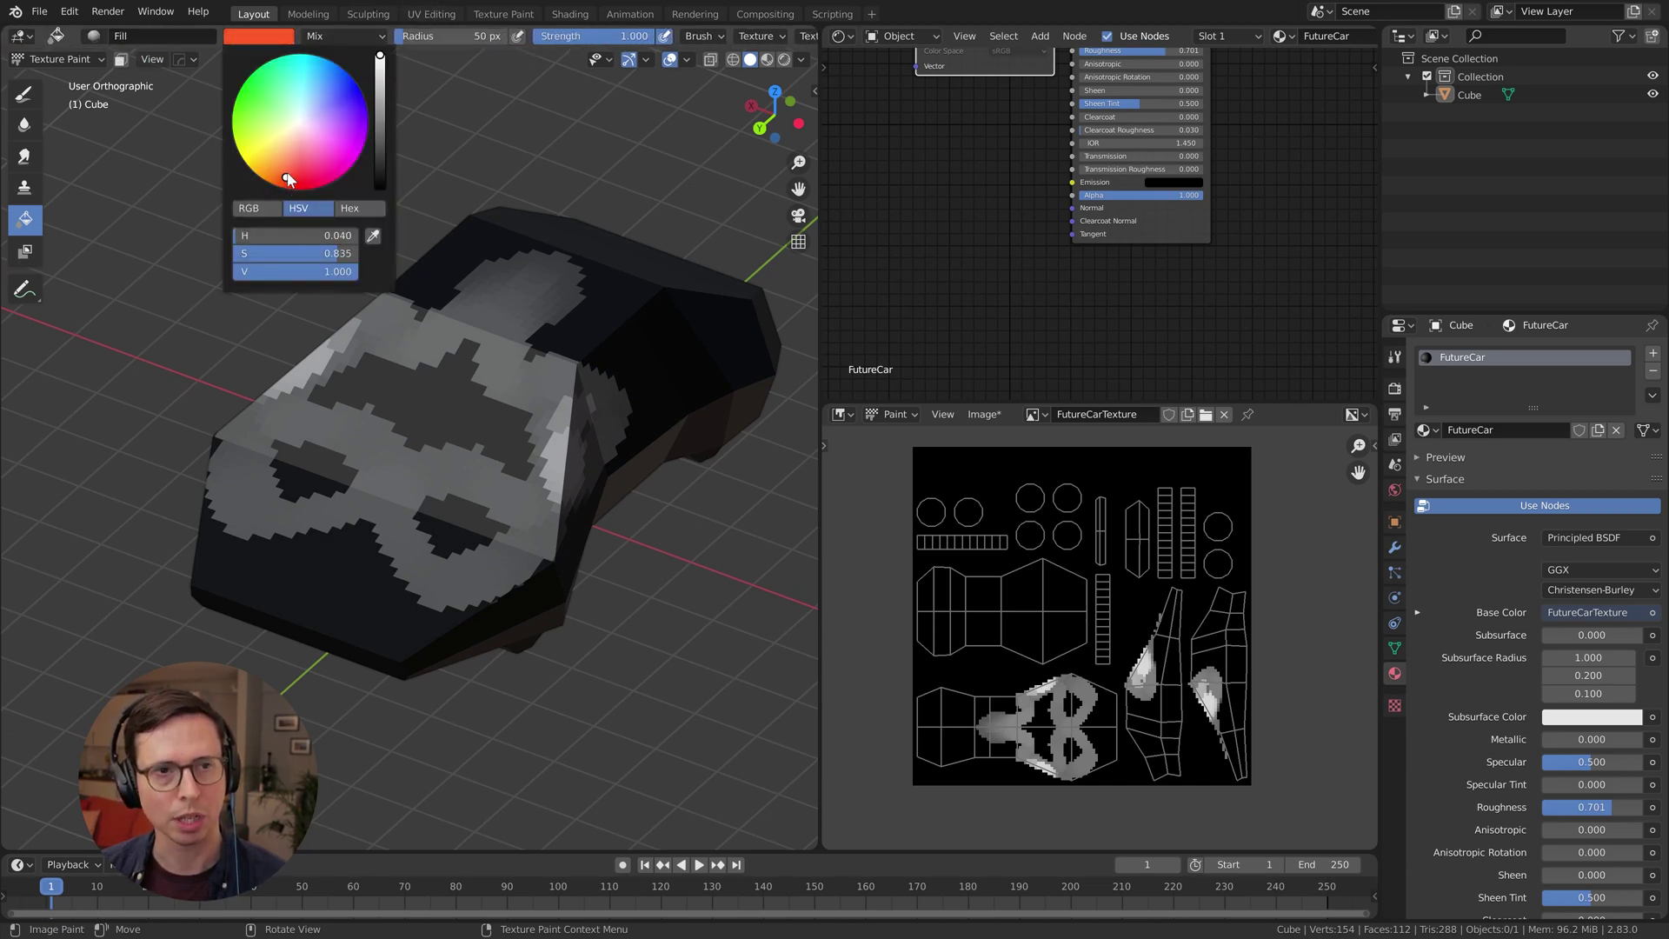
{"action": "left_click", "coordinate": [380, 76]}
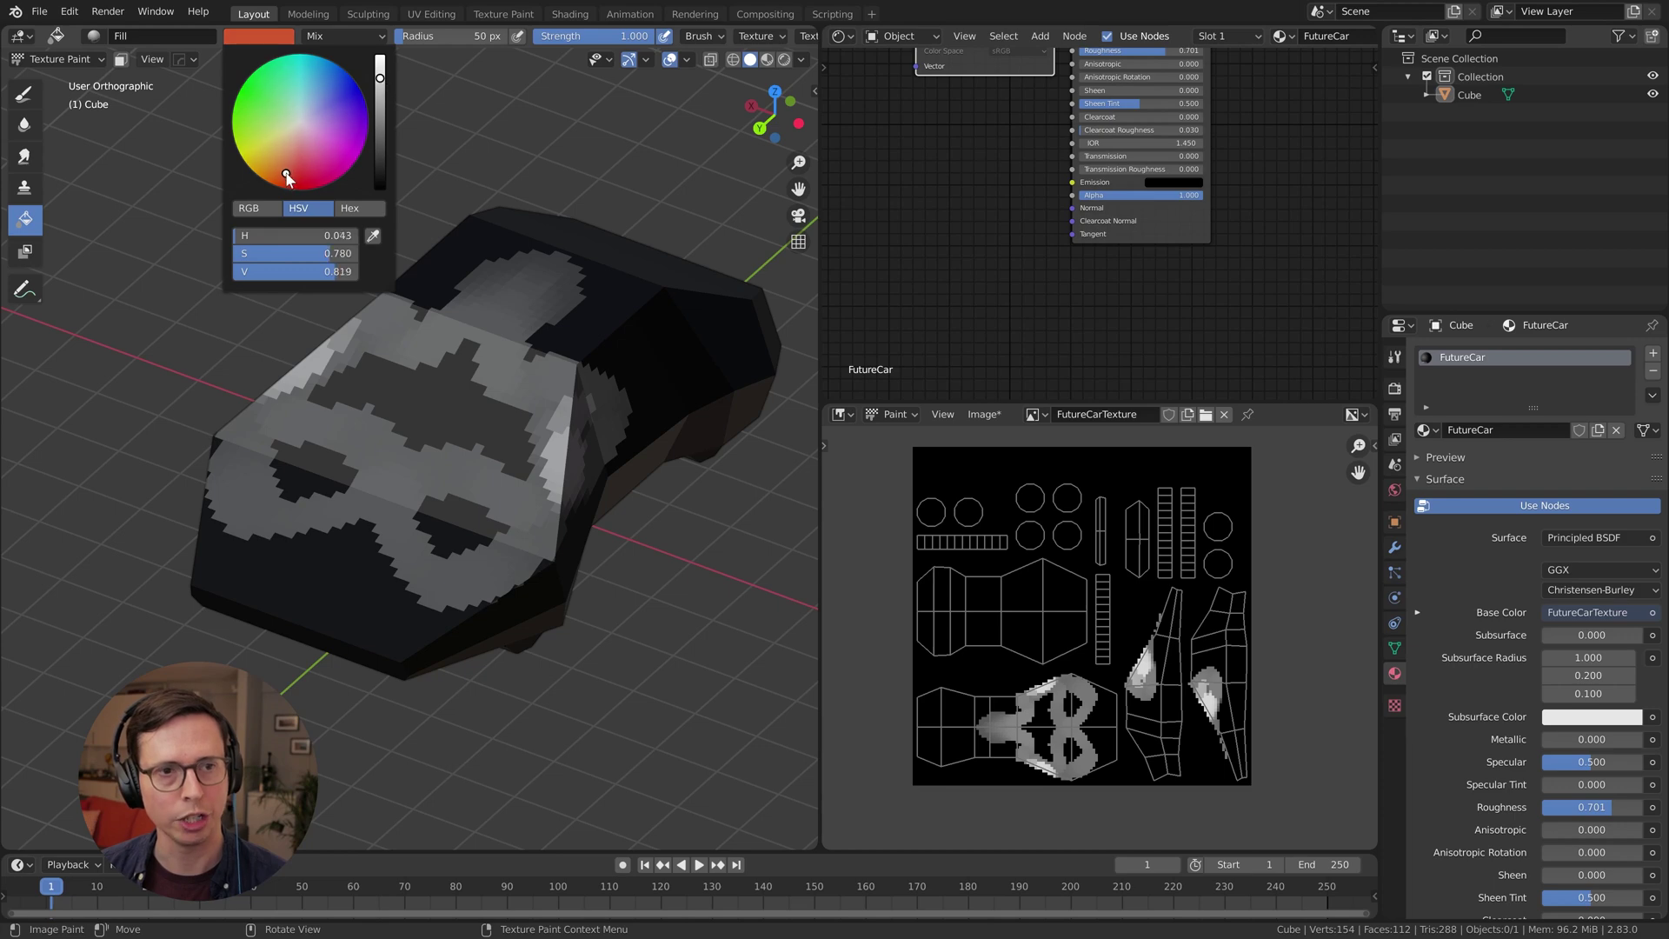
{"action": "left_click", "coordinate": [592, 365]}
{"action": "mouse_move", "coordinate": [697, 285]}
{"action": "middle_mouse_down"}
{"action": "mouse_move", "coordinate": [499, 270]}
{"action": "mouse_move", "coordinate": [623, 452]}
{"action": "middle_mouse_up"}
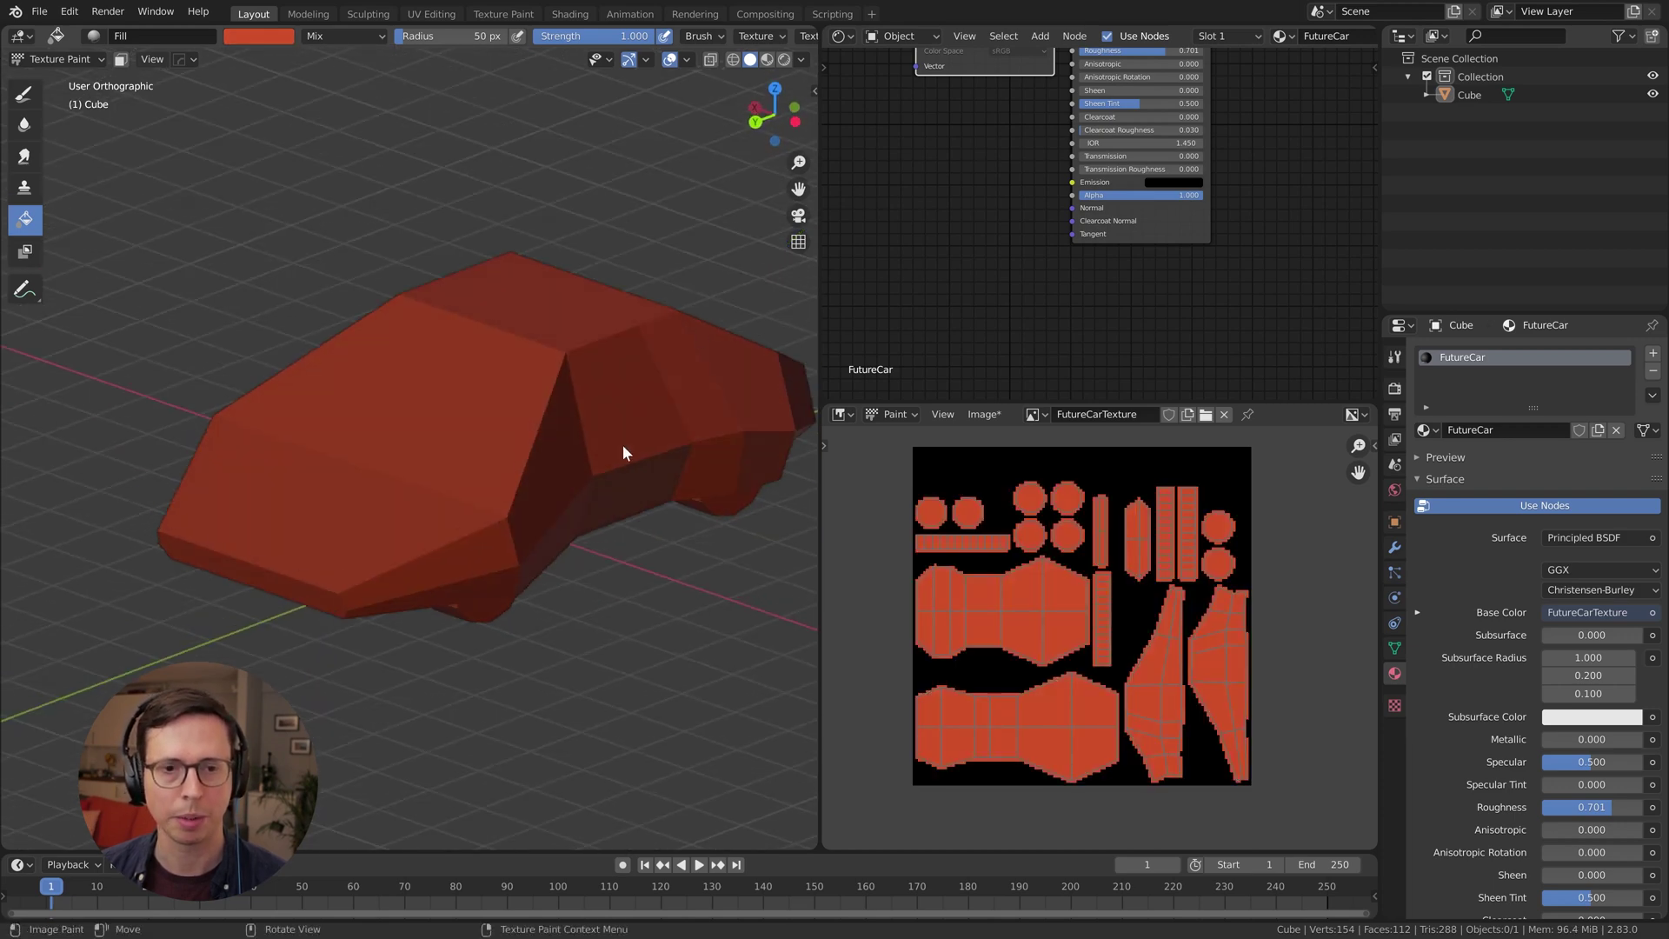
{"action": "middle_click_drag", "start_coordinate": [686, 229], "coordinate": [615, 205], "text": "shift"}
Try Rendered shading, set the viewport to Material Preview, and open its shading options at the lighting strength
{"action": "left_click", "coordinate": [784, 59]}
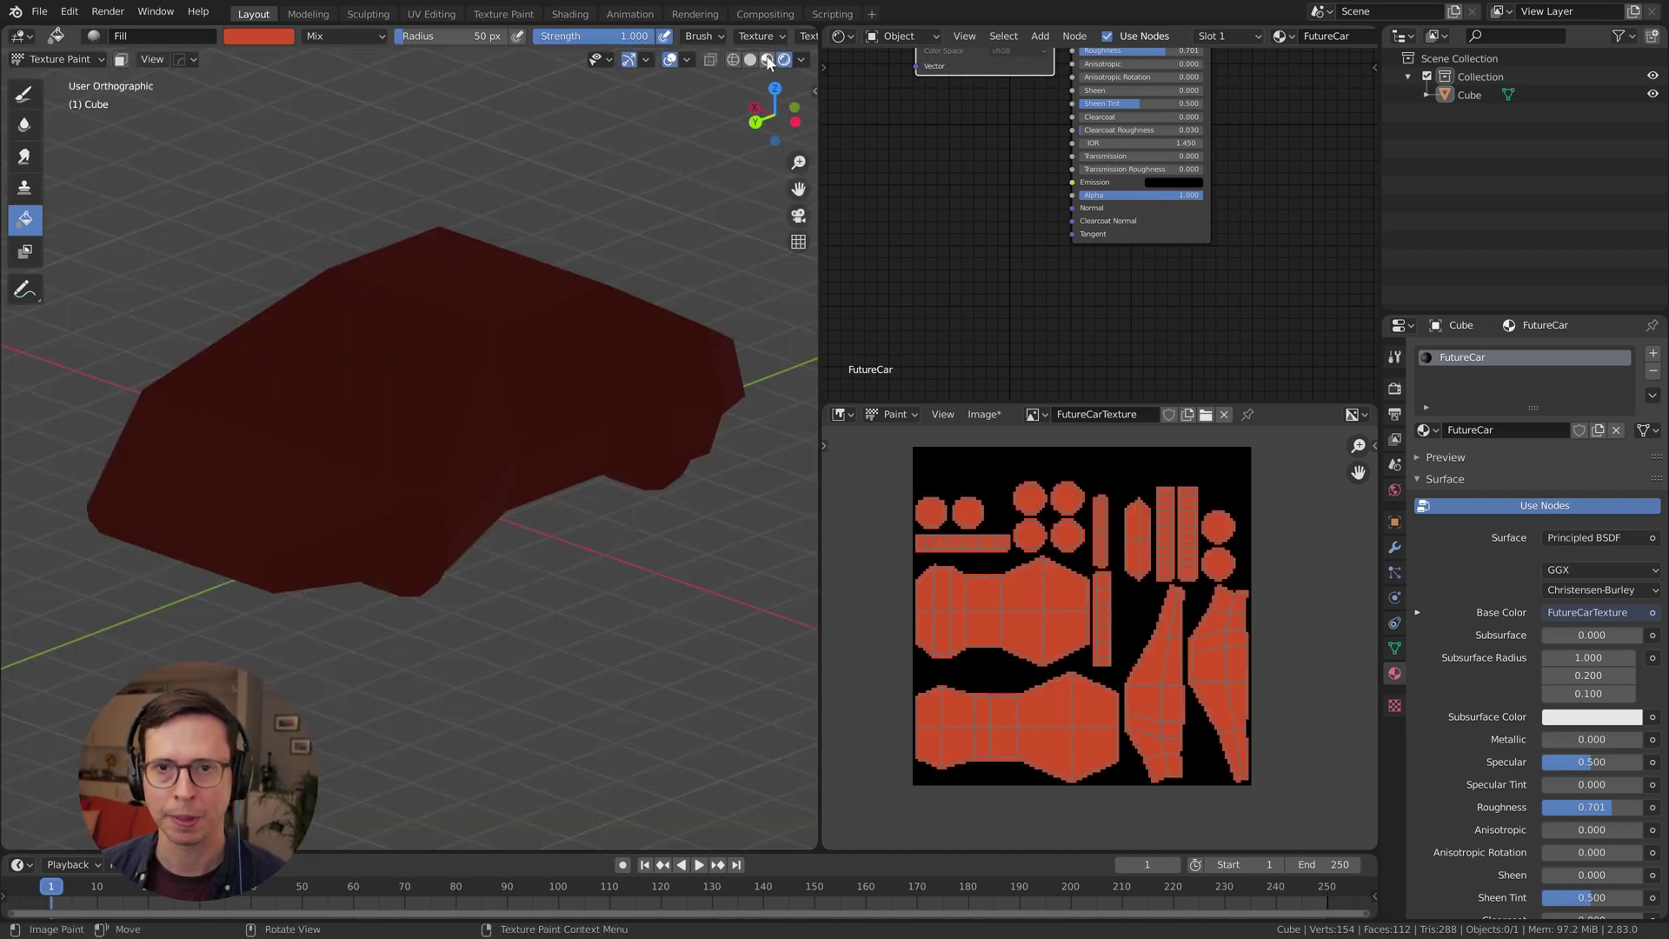
{"action": "left_click", "coordinate": [766, 60]}
{"action": "left_click", "coordinate": [801, 59]}
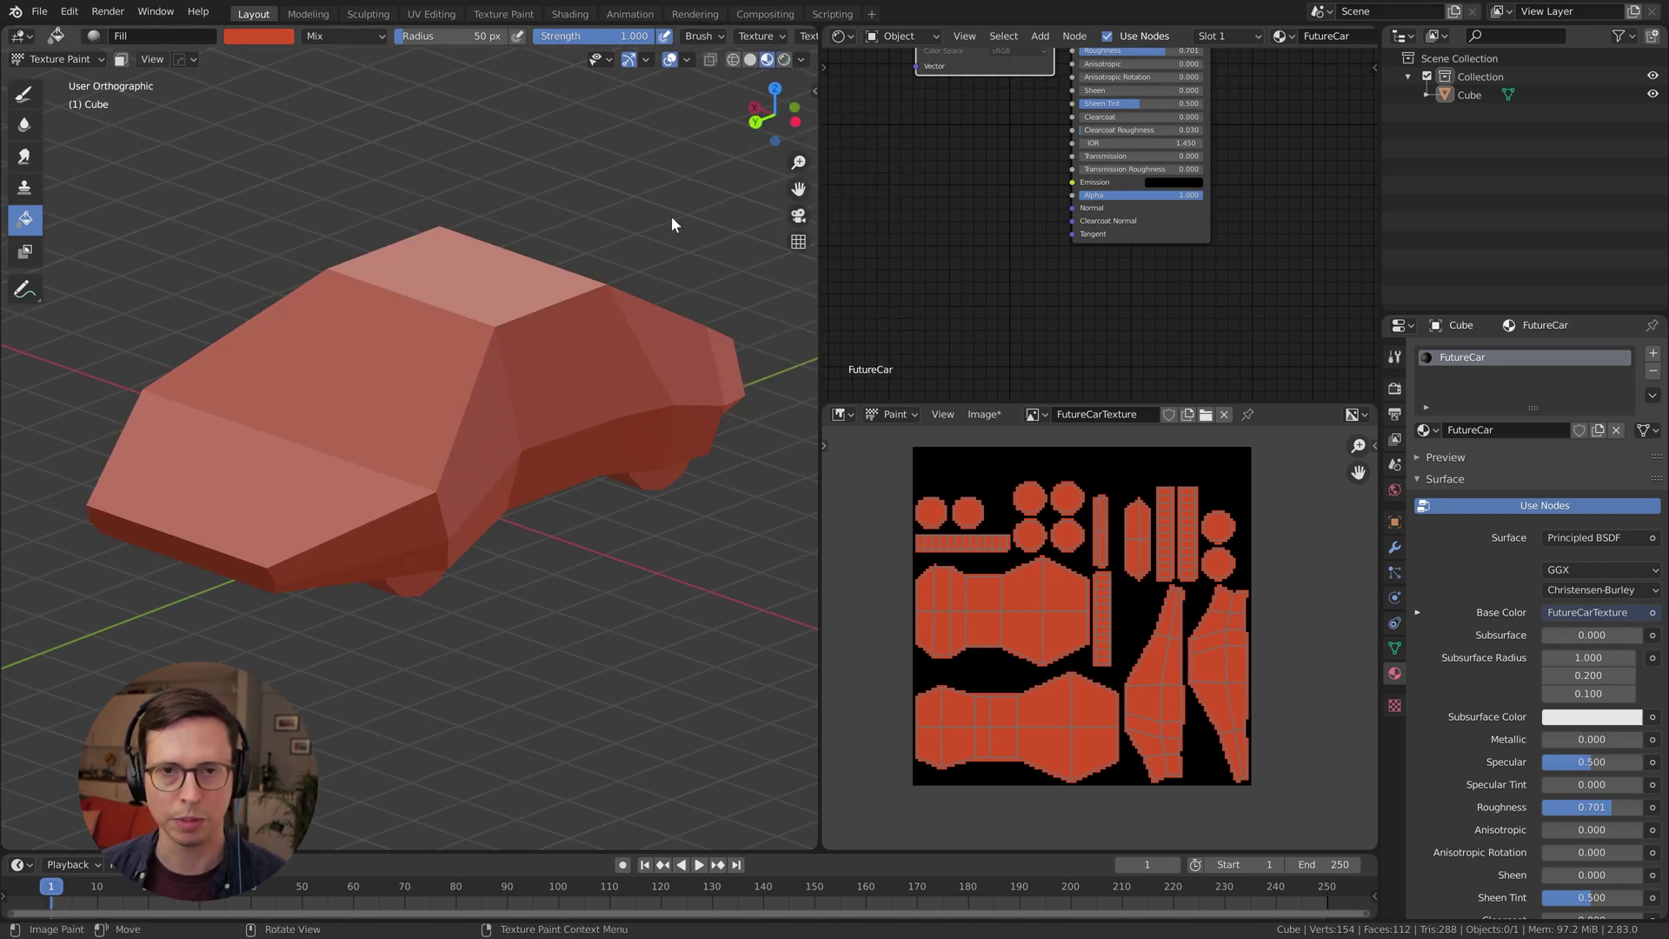
{"action": "left_click", "coordinate": [801, 59]}
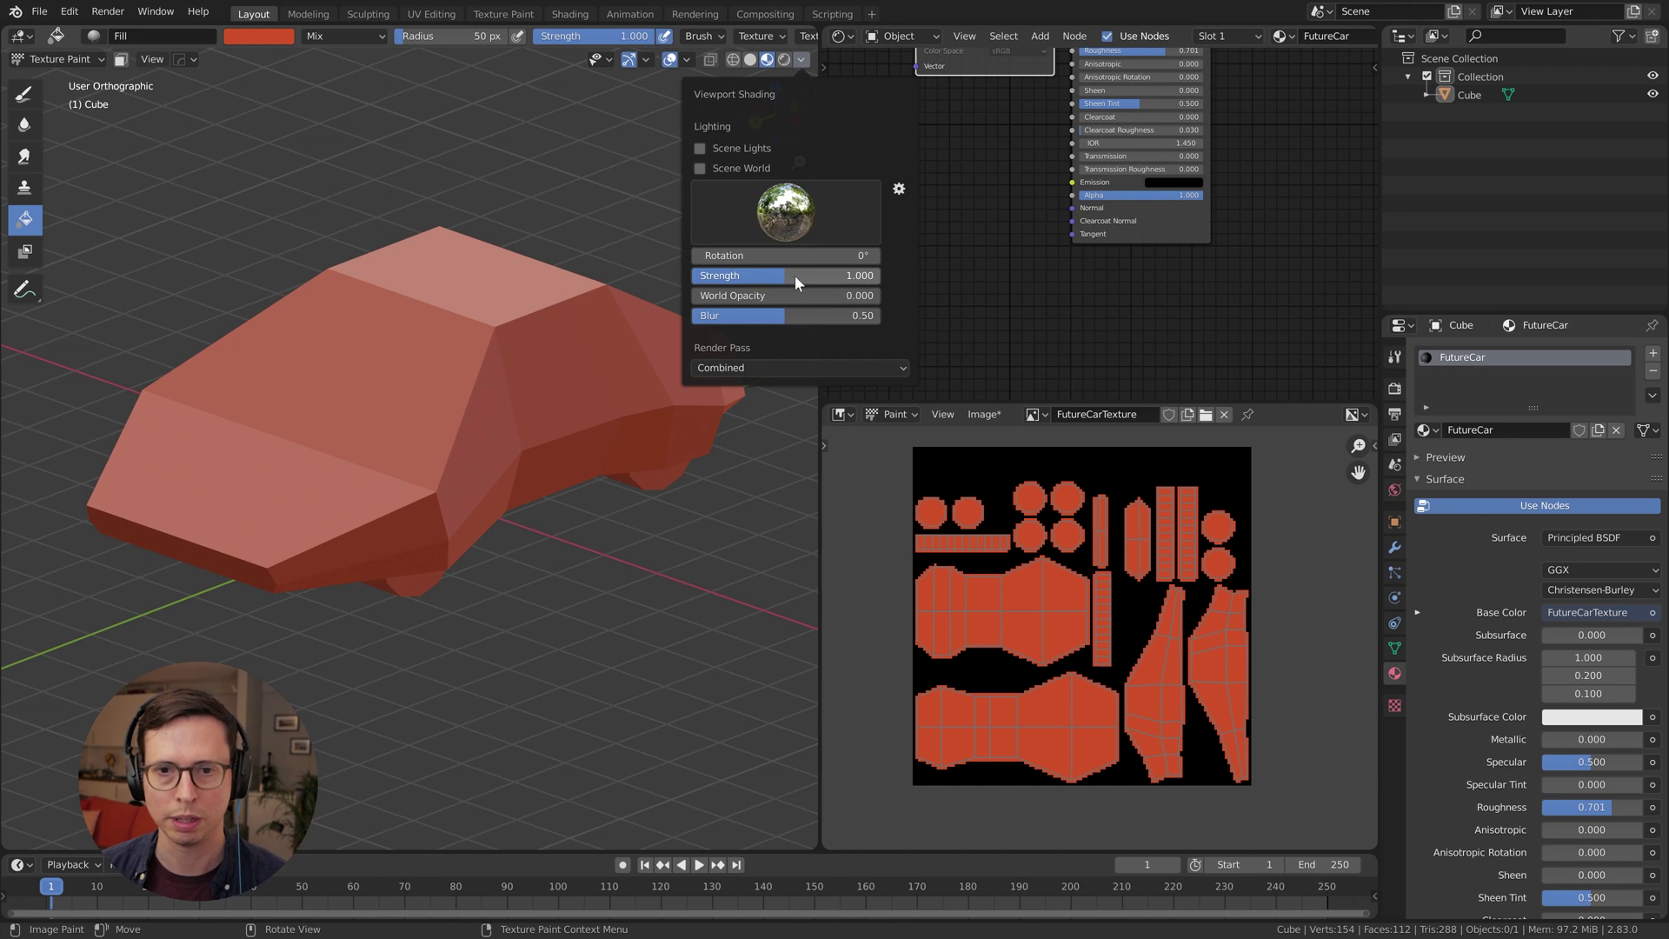
{"action": "left_click_drag", "start_coordinate": [795, 274], "coordinate": [791, 274]}
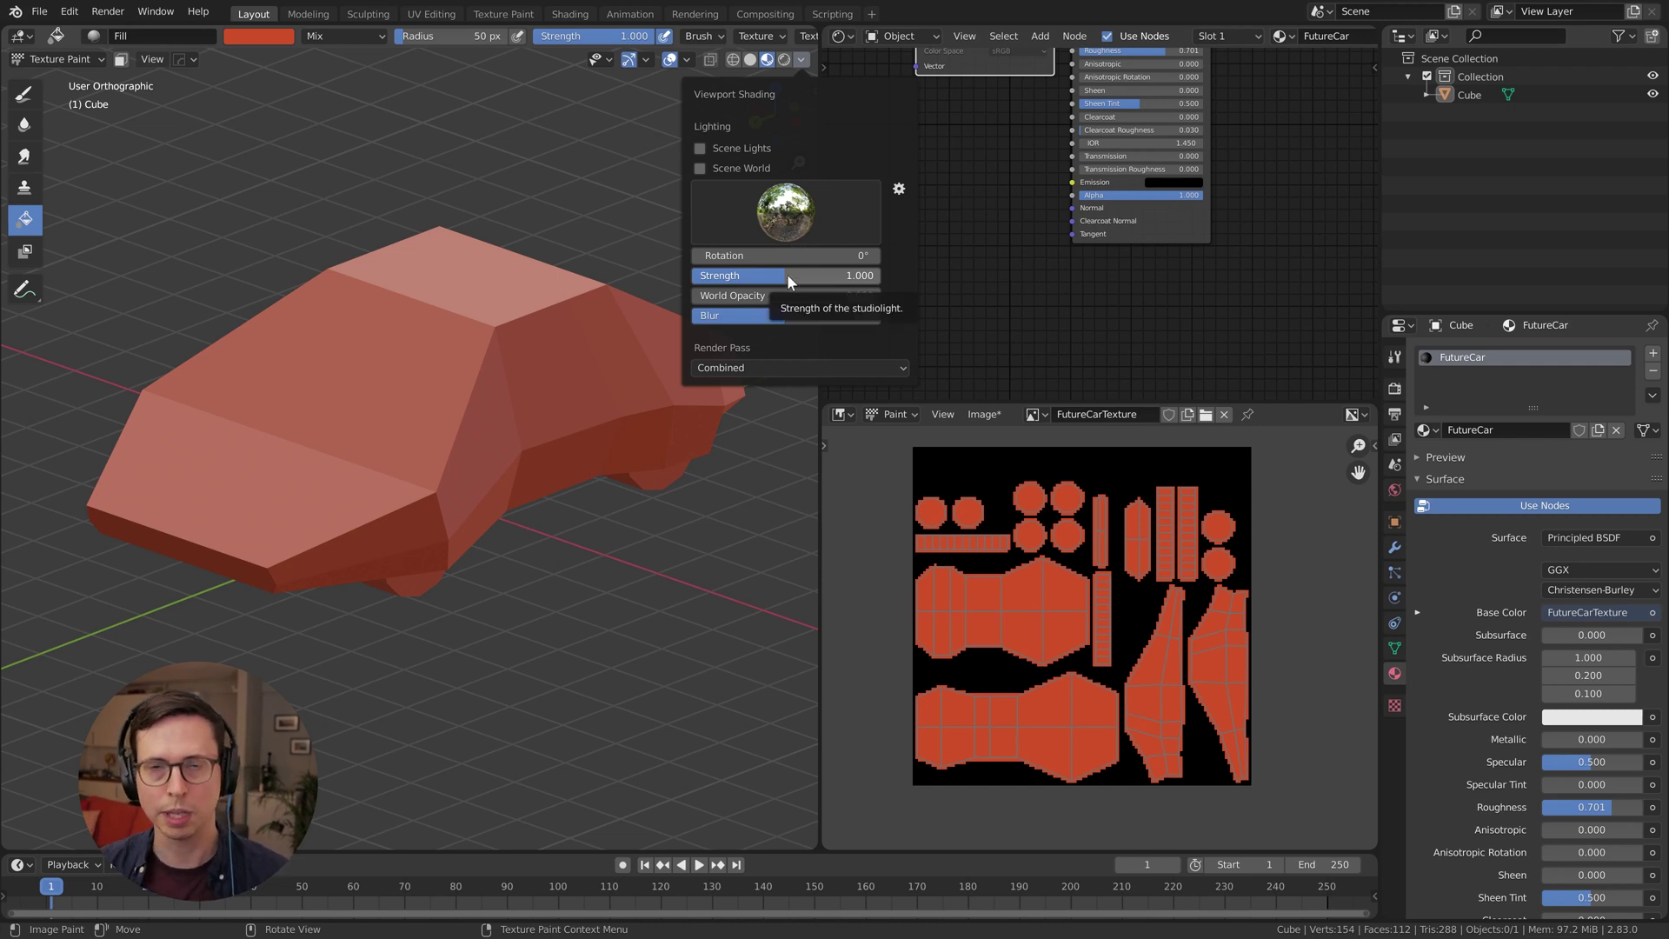
Compare Wireframe and Solid shading on the car and return the viewport to Material Preview
{"action": "key", "text": "z"}
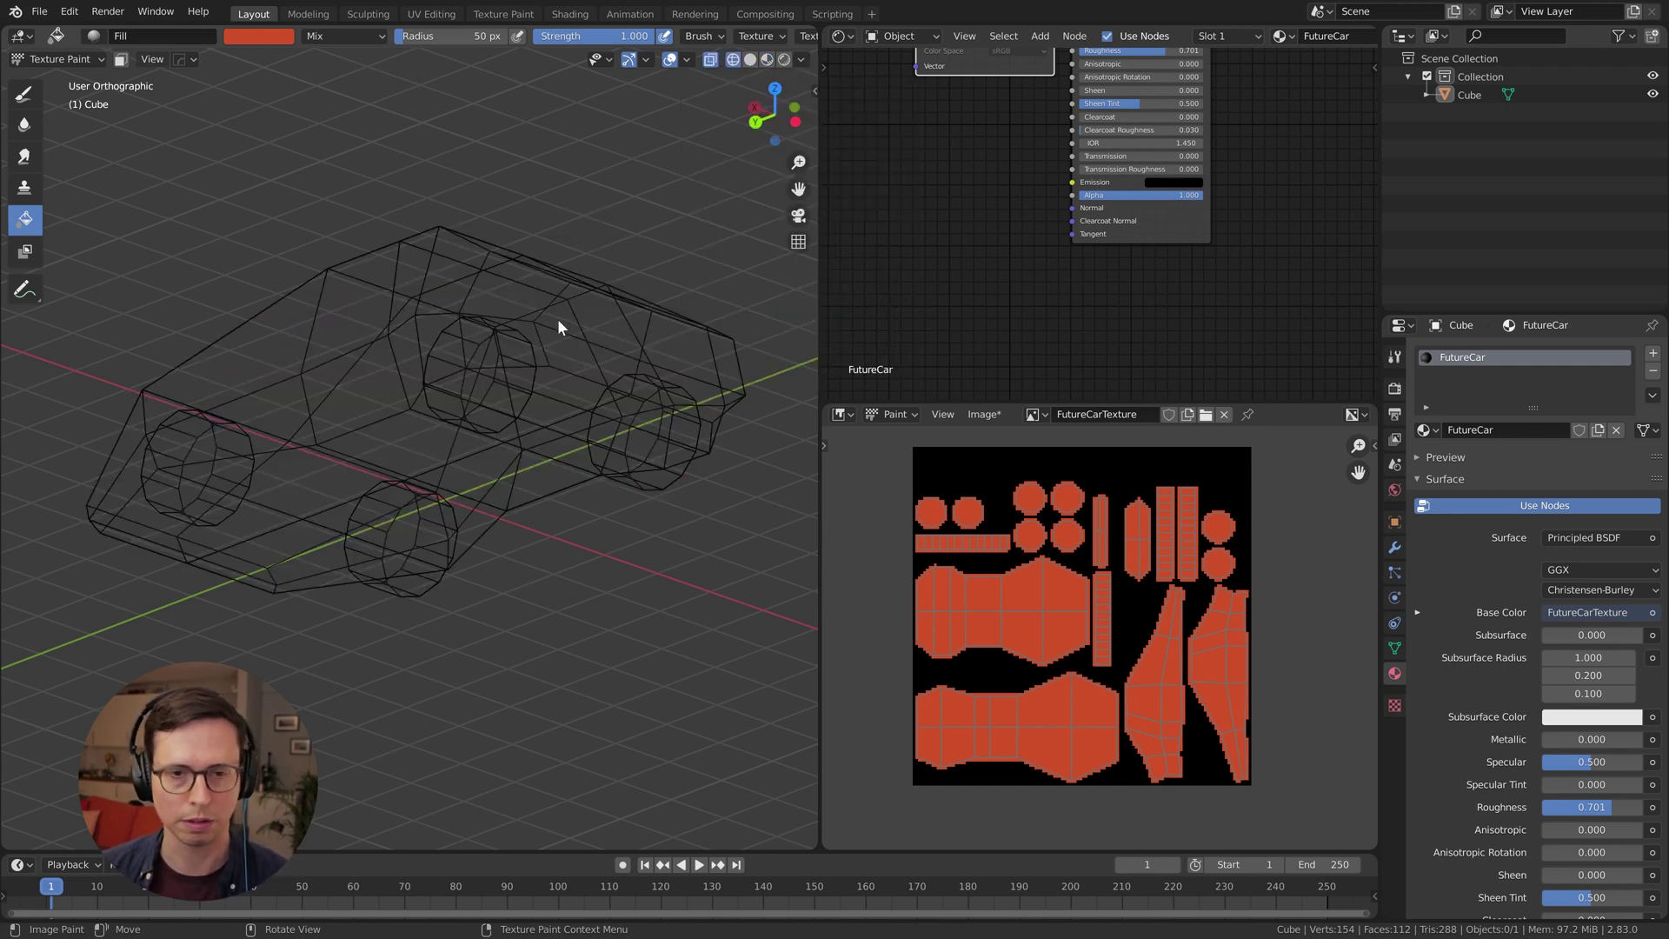
{"action": "key", "text": "z"}
{"action": "key", "text": "z"}
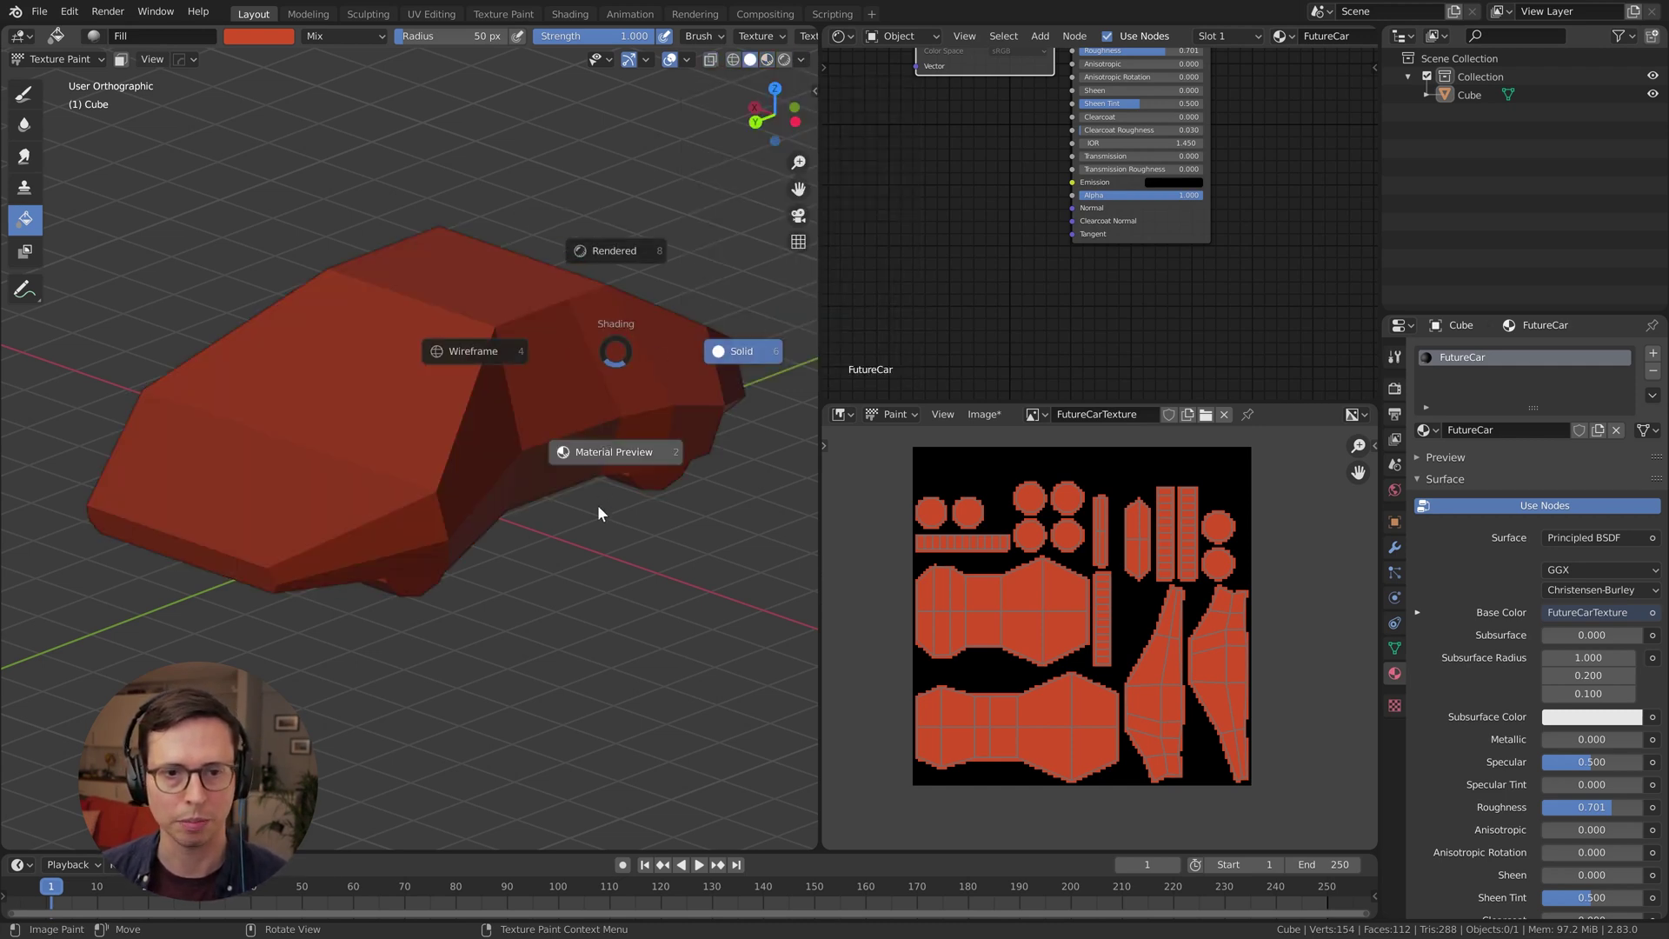
{"action": "left_click", "coordinate": [616, 536]}
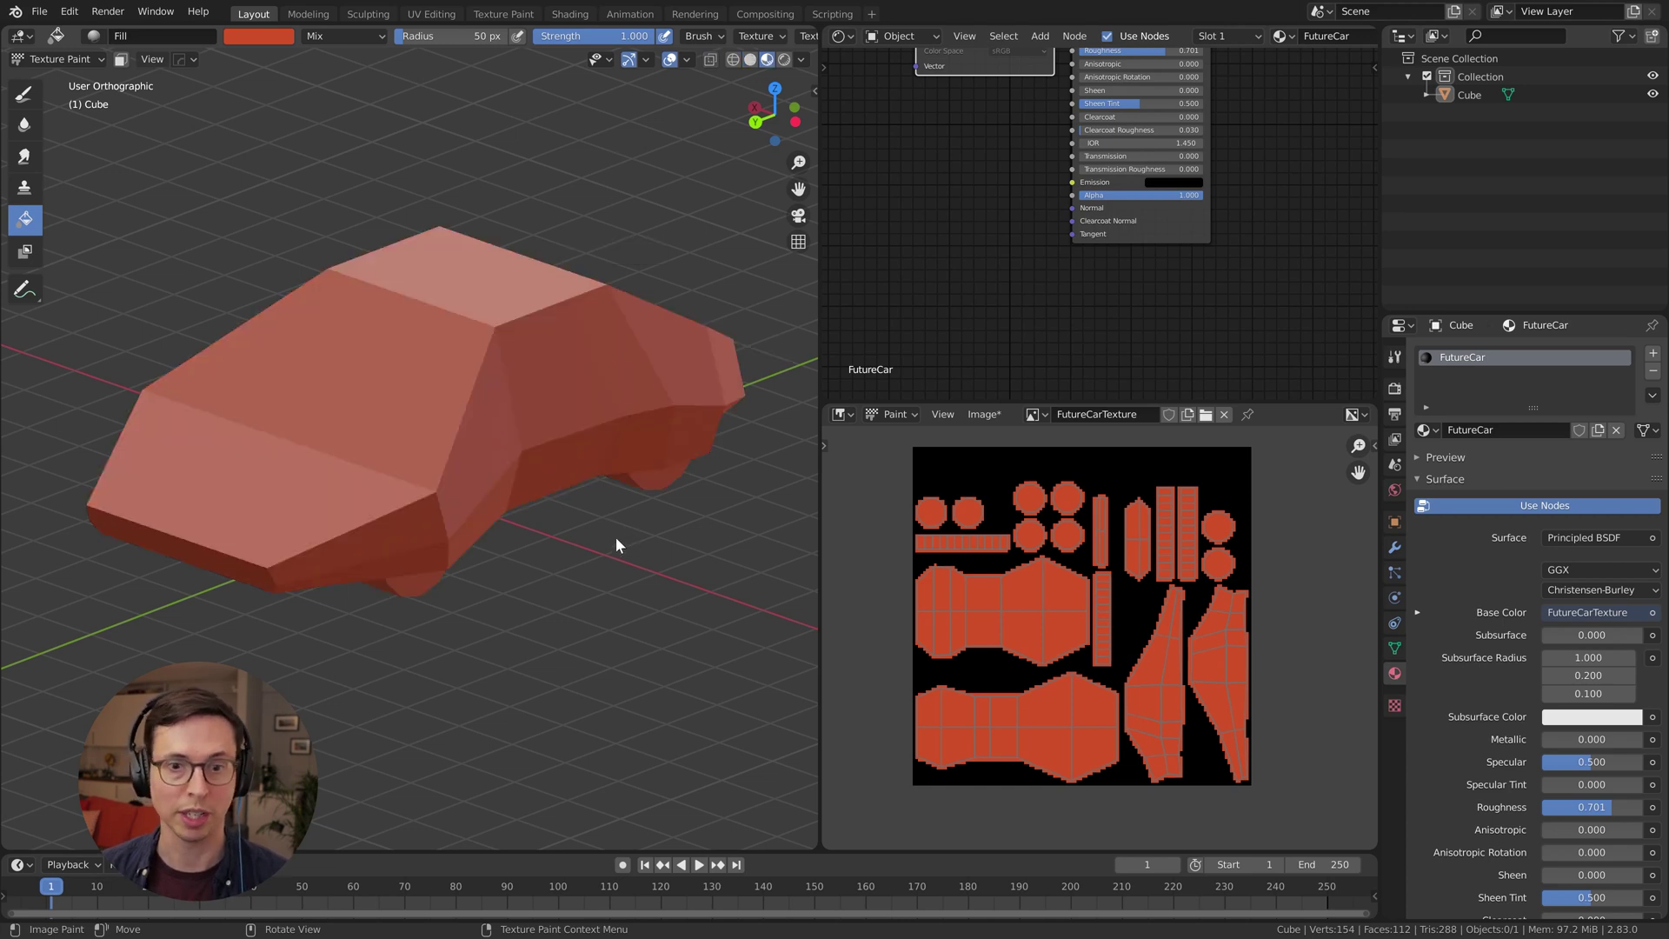
{"action": "middle_click_drag", "start_coordinate": [571, 376], "coordinate": [719, 462]}
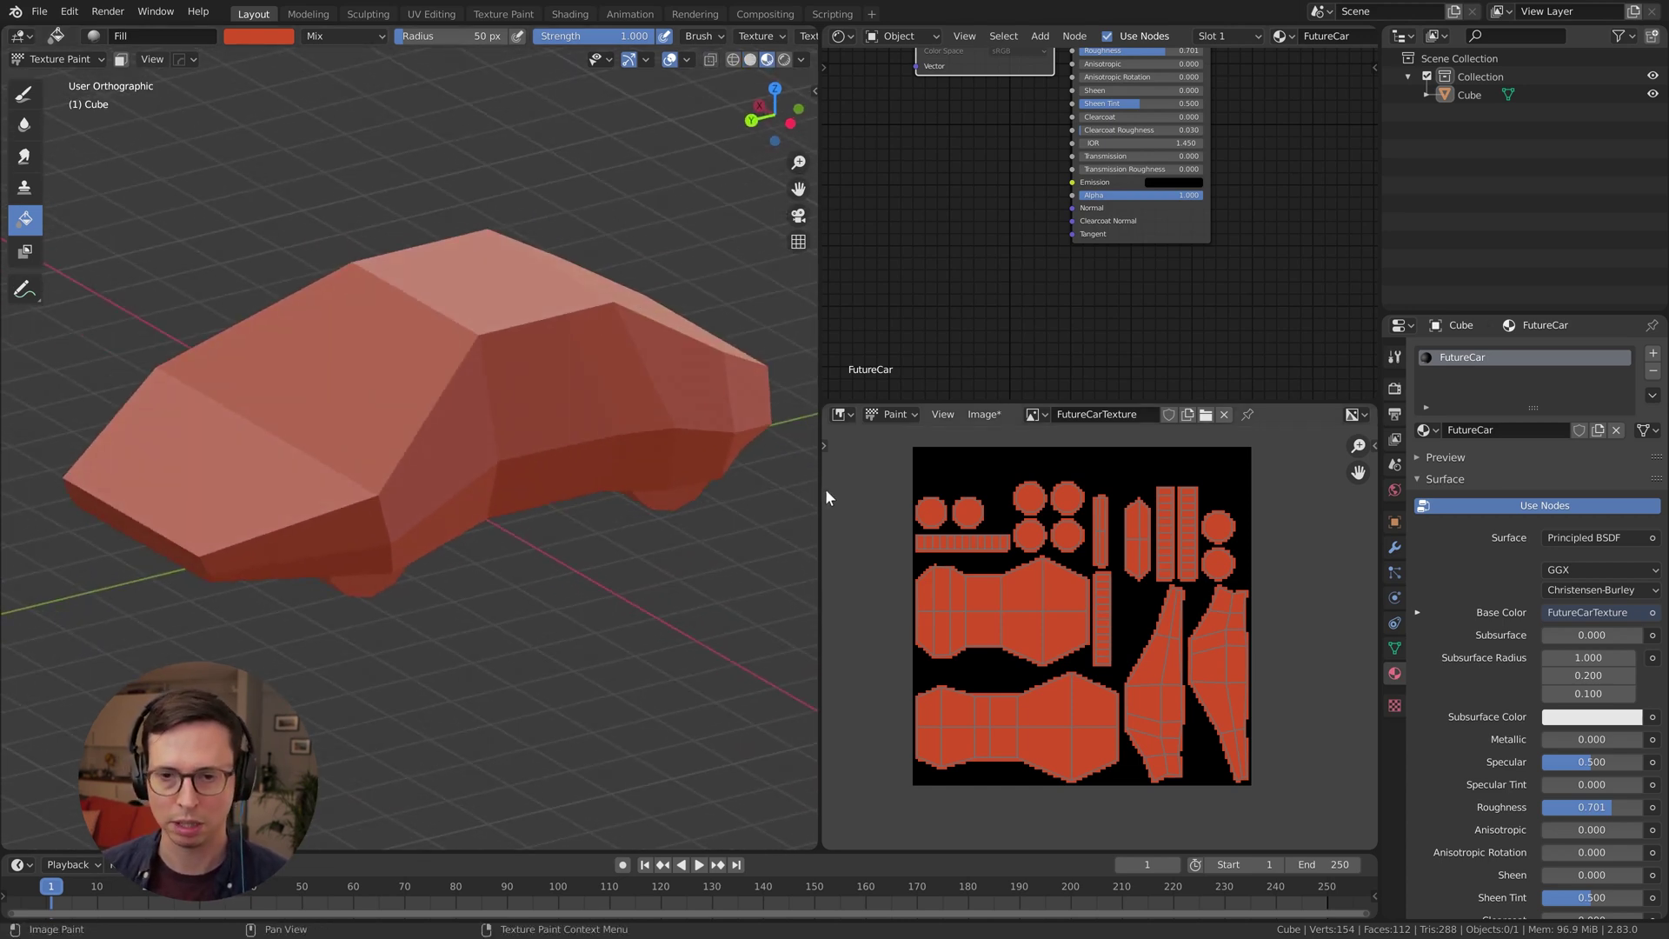
Widen the 3D viewport by narrowing the node and image editors beside it
{"action": "left_click_drag", "start_coordinate": [820, 498], "coordinate": [1006, 498]}
{"action": "middle_click_drag", "start_coordinate": [775, 380], "coordinate": [606, 363]}
{"action": "scroll", "coordinate": [600, 396], "scroll_direction": "down", "scroll_amount": 2}
{"action": "middle_click_drag", "start_coordinate": [586, 426], "coordinate": [311, 379]}
{"action": "scroll", "coordinate": [311, 379], "scroll_direction": "up", "scroll_amount": 4}
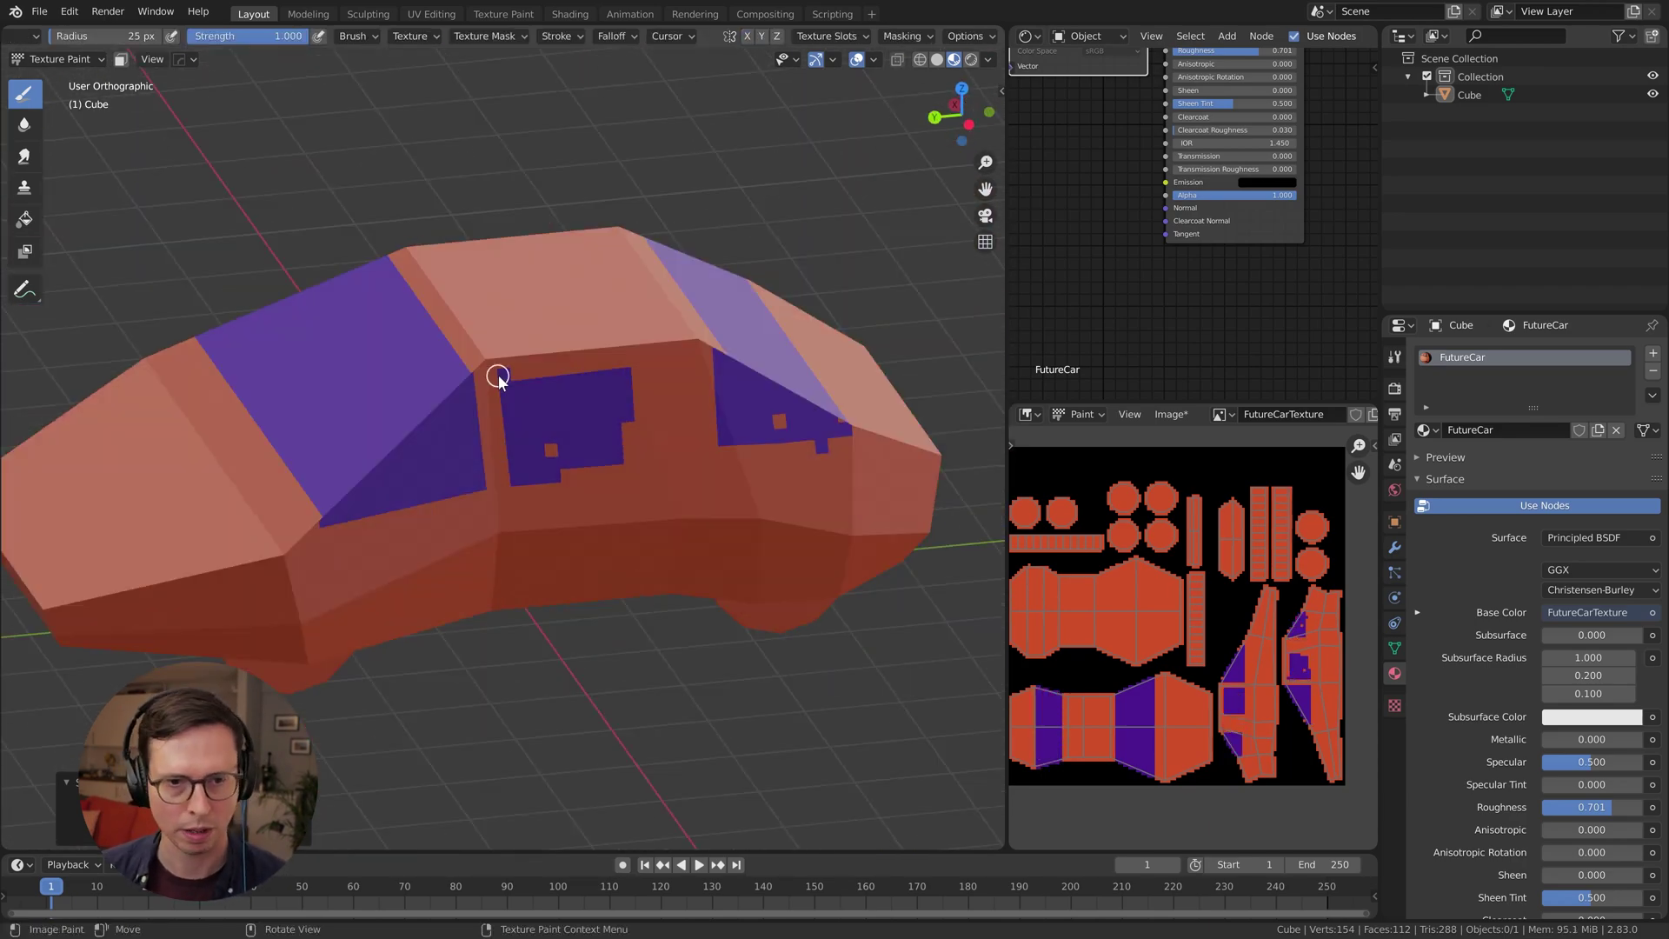
Paint dark blue-grey bumpers and a pair of parallel yellow racing stripes along the car's hood, roof and rear
{"action": "middle_click_drag", "start_coordinate": [496, 372], "coordinate": [323, 284]}
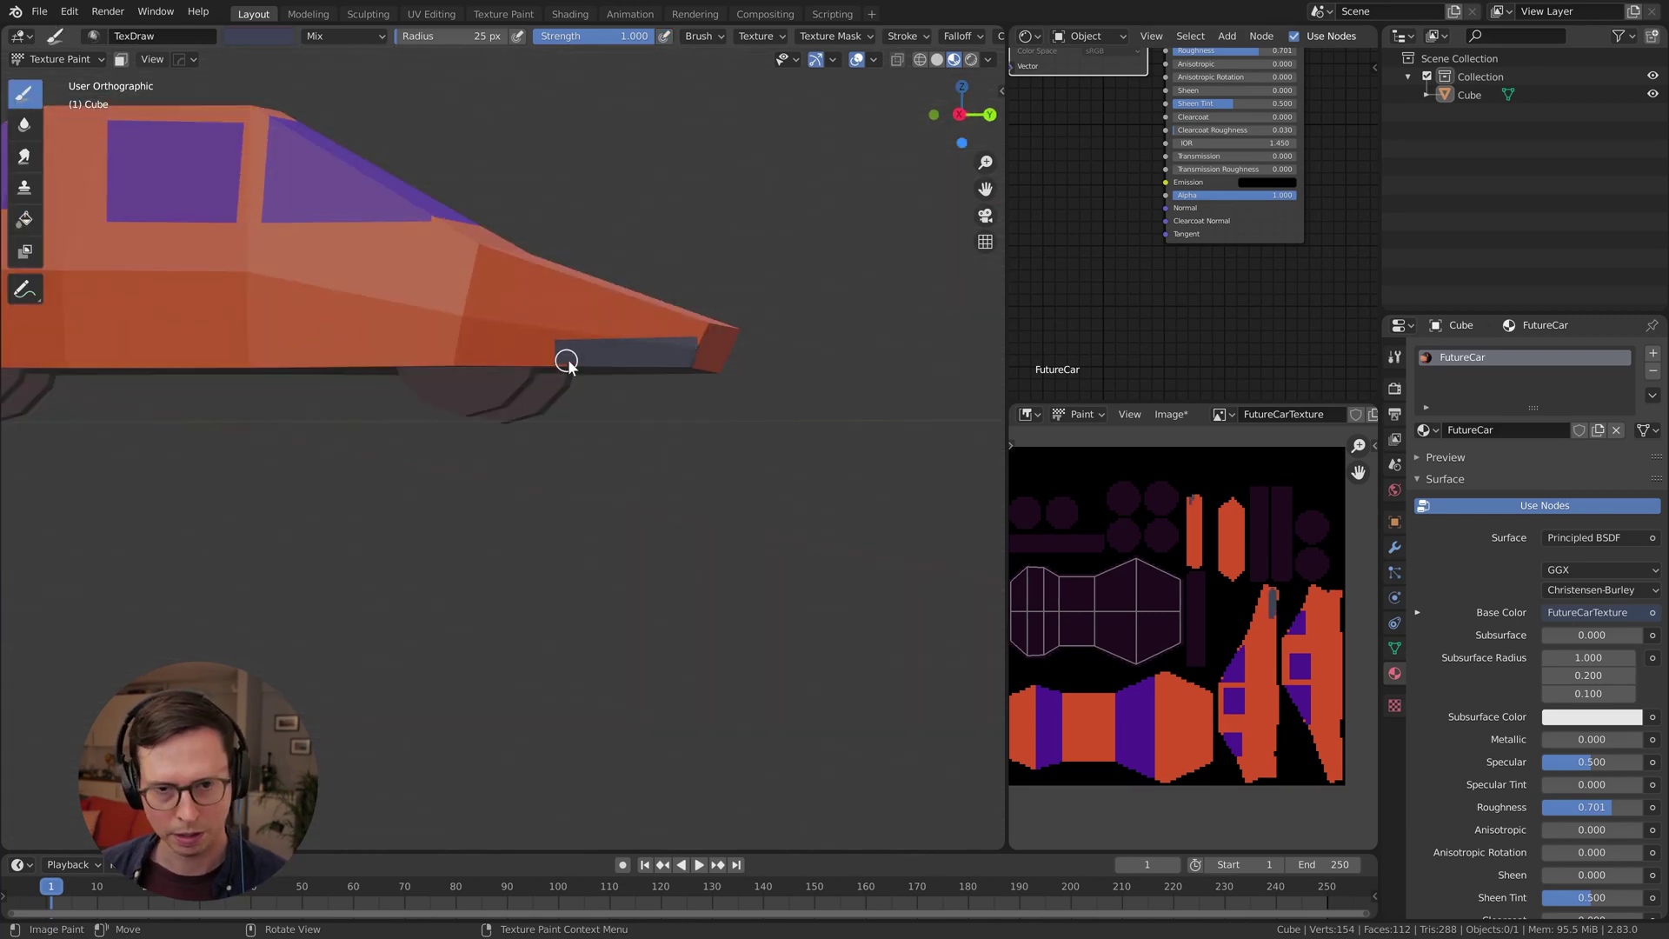
{"action": "mouse_move", "coordinate": [563, 362]}
{"action": "middle_mouse_down"}
{"action": "mouse_move", "coordinate": [745, 309]}
{"action": "mouse_move", "coordinate": [664, 351]}
{"action": "mouse_move", "coordinate": [301, 354]}
{"action": "middle_mouse_up"}
{"action": "mouse_move", "coordinate": [473, 326]}
{"action": "left_mouse_down"}
{"action": "mouse_move", "coordinate": [474, 547]}
{"action": "mouse_move", "coordinate": [589, 339]}
{"action": "mouse_move", "coordinate": [545, 508]}
{"action": "left_mouse_up"}
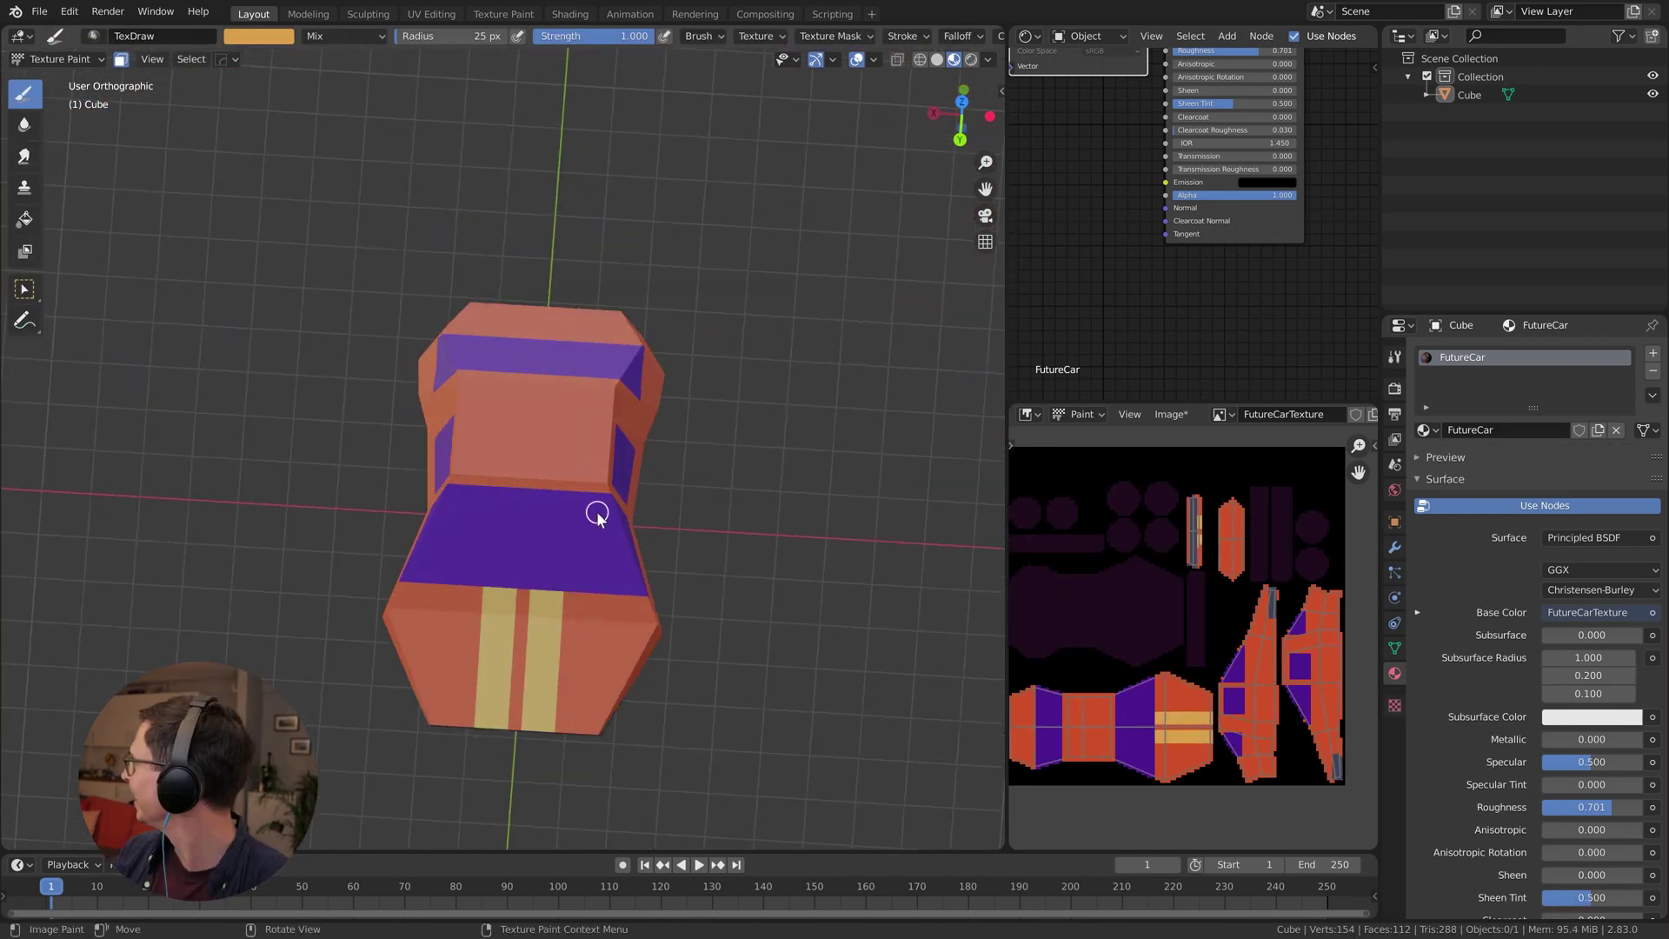
{"action": "middle_click_drag", "start_coordinate": [596, 510], "coordinate": [551, 484]}
{"action": "left_click_drag", "start_coordinate": [522, 339], "coordinate": [503, 477]}
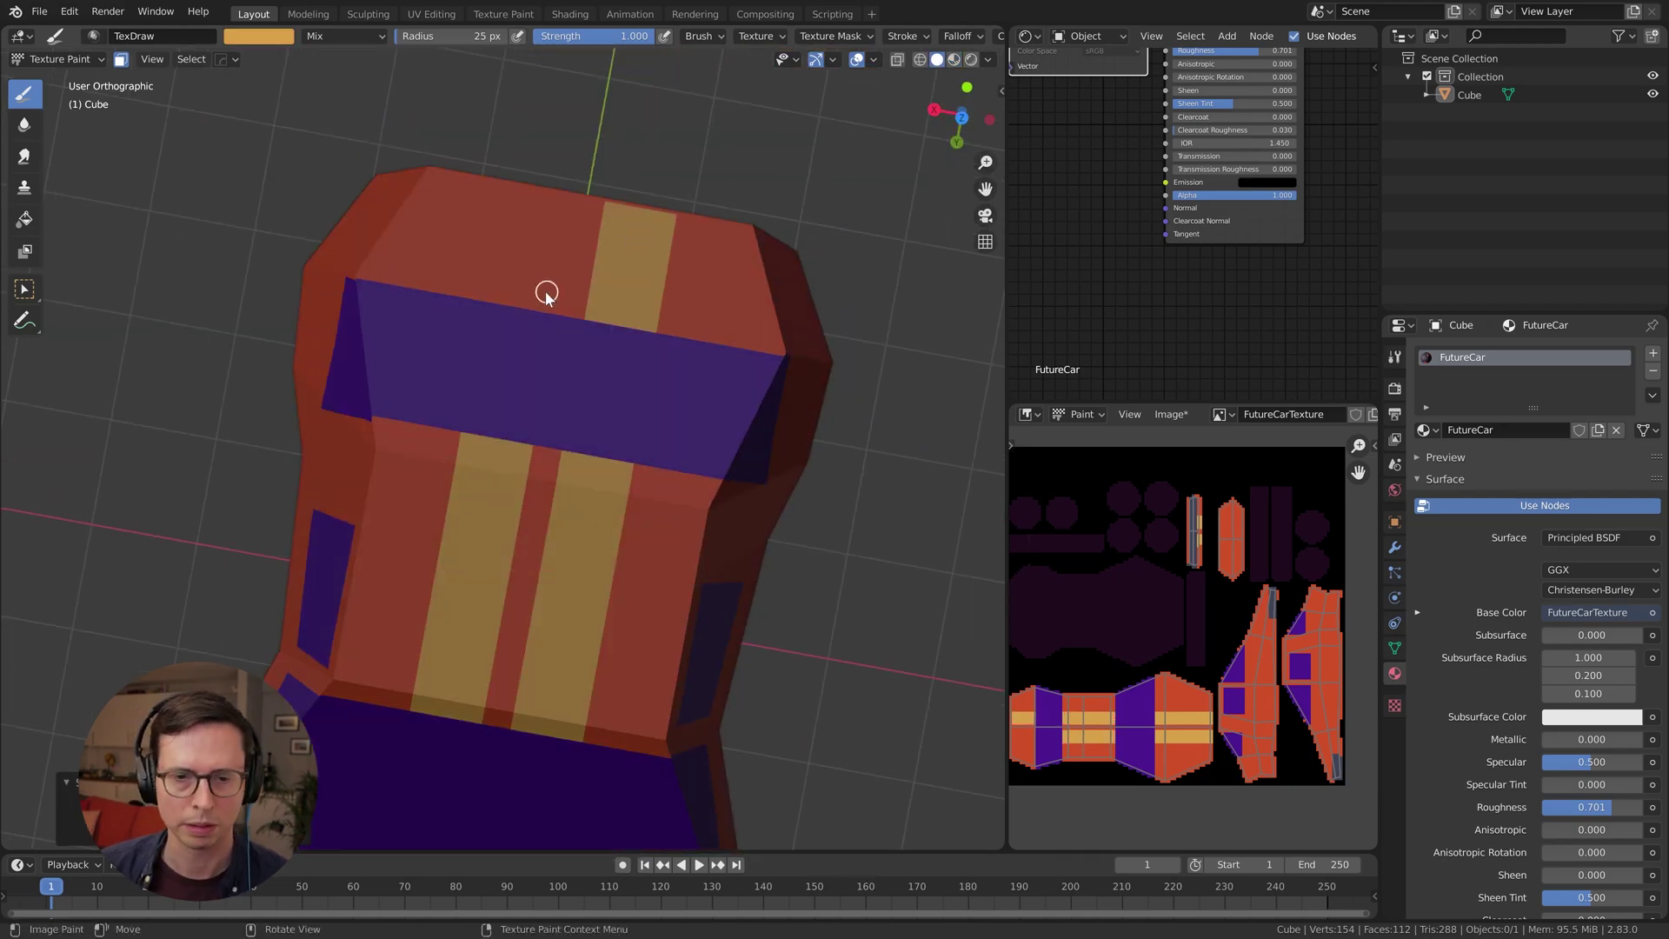
{"action": "left_click_drag", "start_coordinate": [548, 291], "coordinate": [531, 187]}
{"action": "mouse_move", "coordinate": [530, 187]}
{"action": "middle_mouse_down"}
{"action": "mouse_move", "coordinate": [734, 383]}
{"action": "mouse_move", "coordinate": [879, 402]}
{"action": "mouse_move", "coordinate": [798, 370]}
{"action": "mouse_move", "coordinate": [809, 354]}
{"action": "mouse_move", "coordinate": [793, 395]}
{"action": "mouse_move", "coordinate": [659, 388]}
{"action": "mouse_move", "coordinate": [667, 265]}
{"action": "middle_mouse_up"}
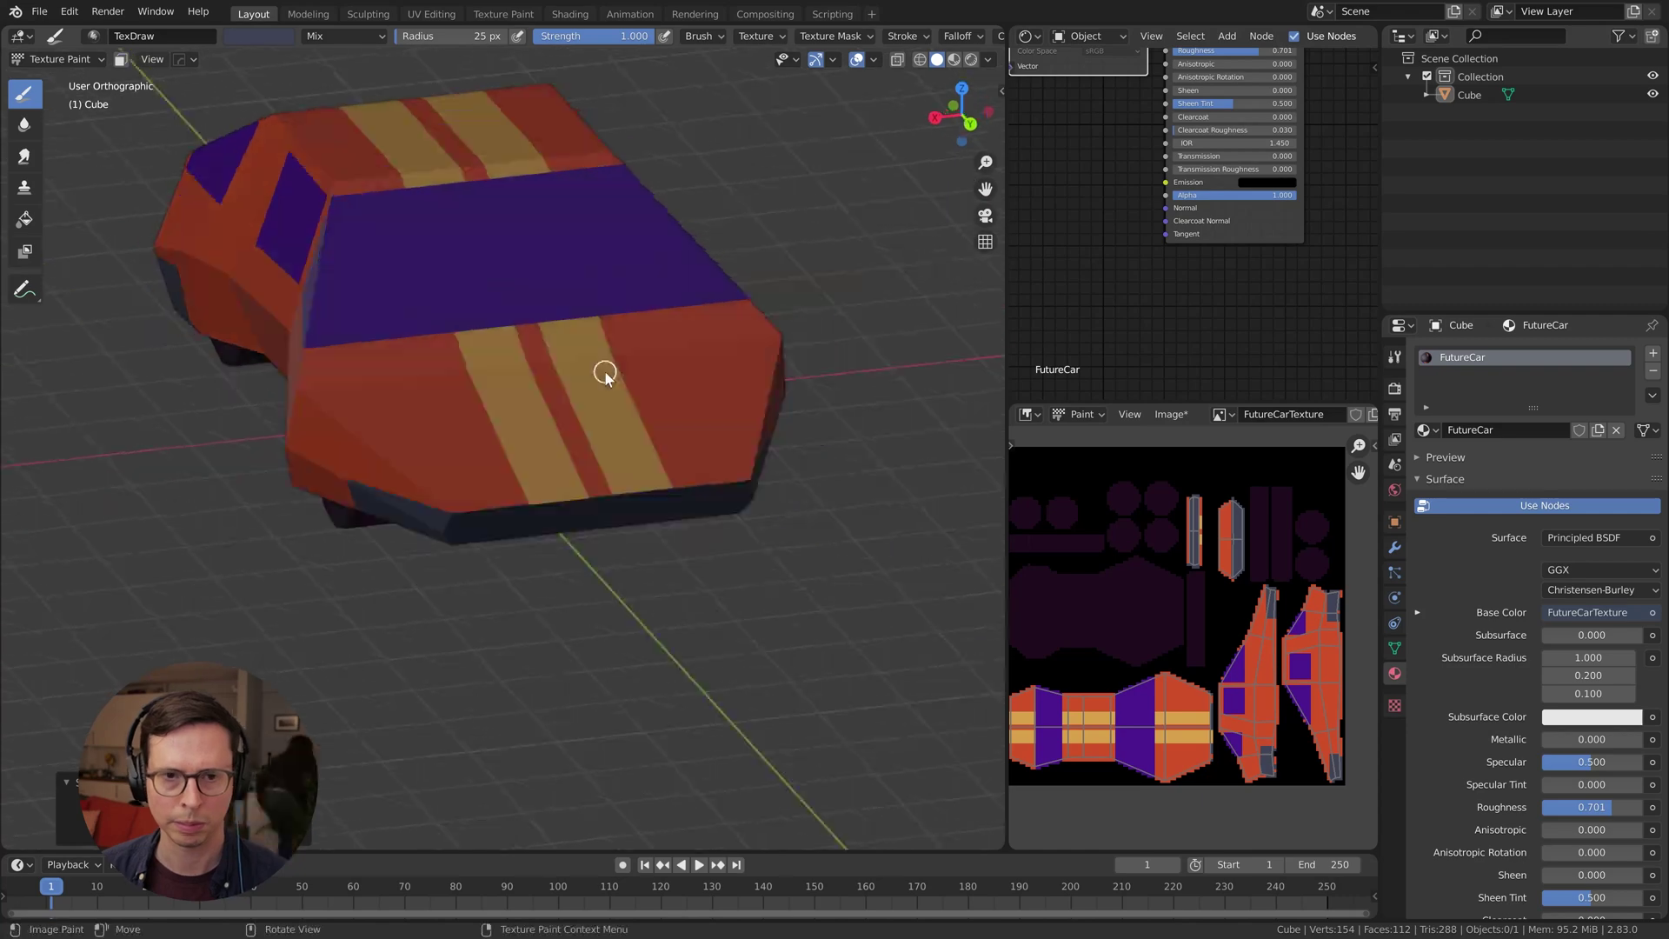
Darken the edges around the car's windows with a dark red Multiply brush at 0.300 strength
{"action": "right_click", "coordinate": [291, 141]}
{"action": "mouse_move", "coordinate": [291, 142]}
{"action": "middle_mouse_down"}
{"action": "mouse_move", "coordinate": [522, 399]}
{"action": "mouse_move", "coordinate": [604, 206]}
{"action": "mouse_move", "coordinate": [640, 328]}
{"action": "middle_mouse_up"}
{"action": "scroll", "coordinate": [521, 400], "scroll_direction": "up", "scroll_amount": 2}
{"action": "scroll", "coordinate": [521, 399], "scroll_direction": "down", "scroll_amount": 3}
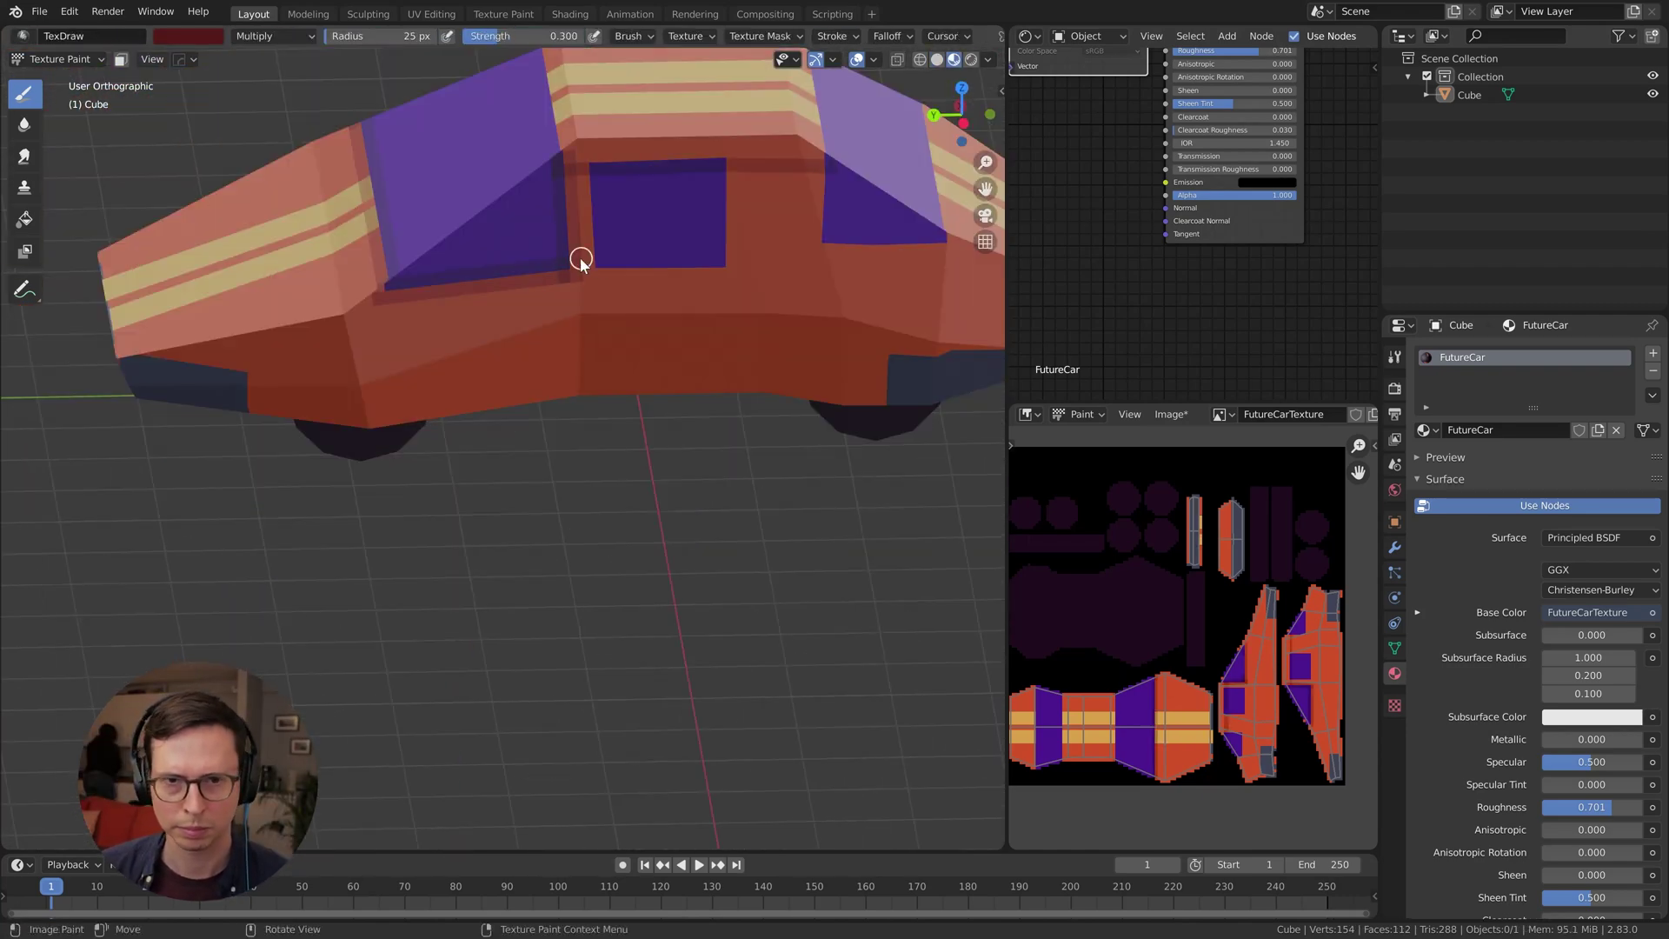
{"action": "middle_click_drag", "start_coordinate": [581, 259], "coordinate": [547, 403]}
{"action": "middle_click_drag", "start_coordinate": [857, 421], "coordinate": [482, 407]}
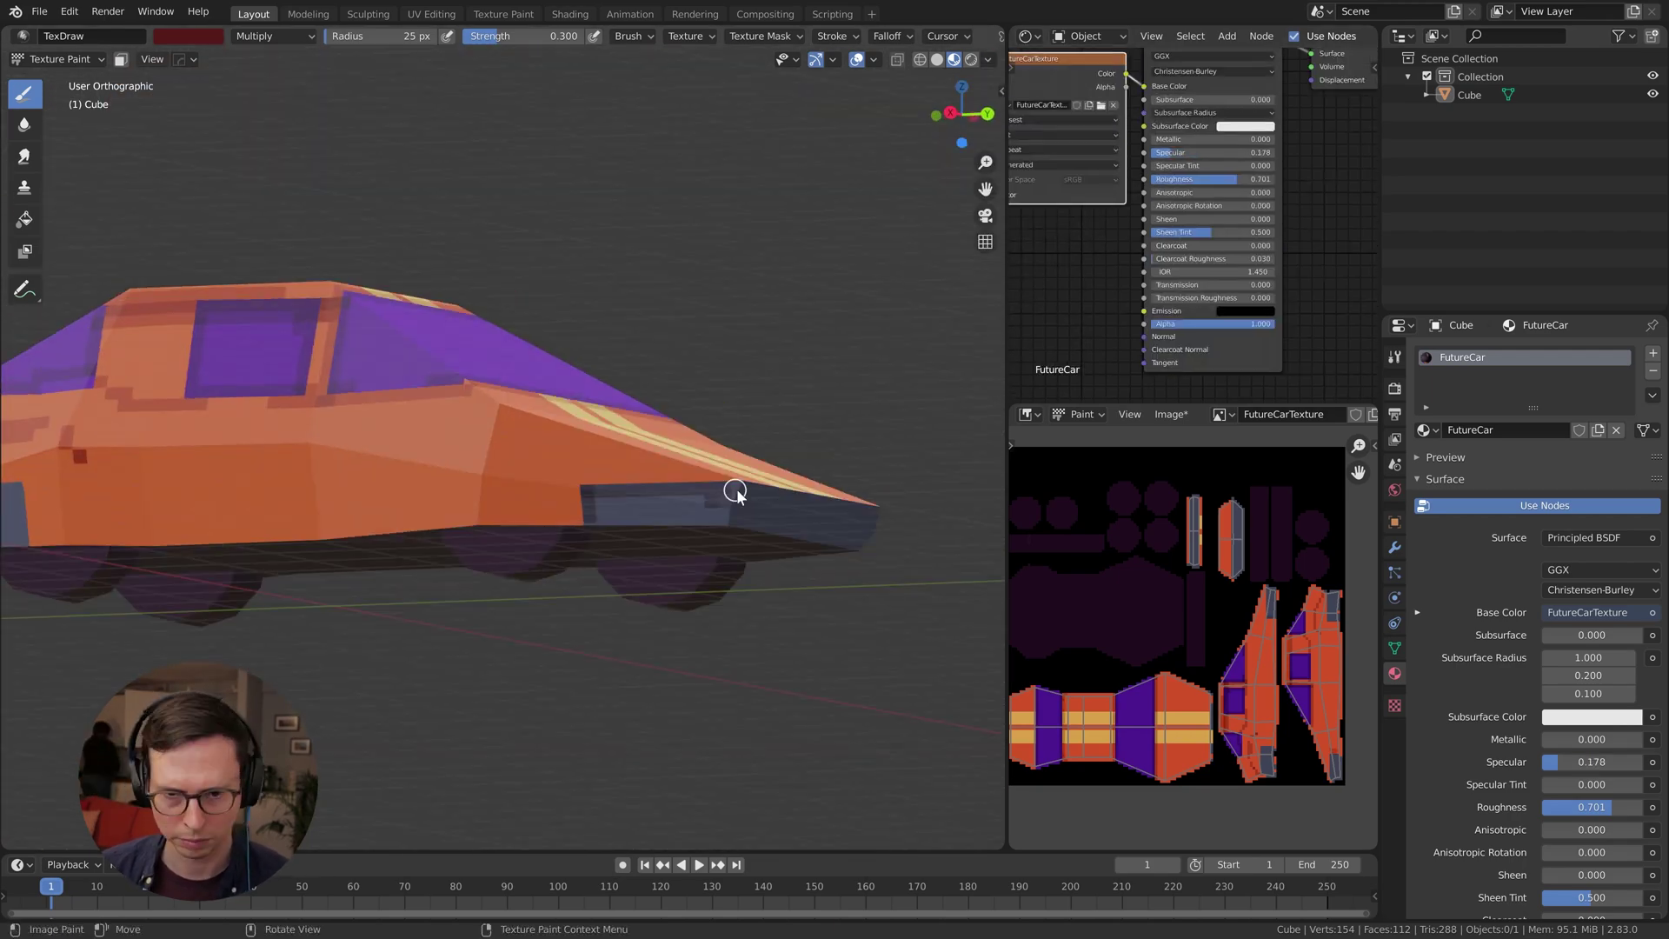
Paint darker panel lines on the car's hood with the Multiply brush
{"action": "middle_click_drag", "start_coordinate": [734, 487], "coordinate": [604, 336]}
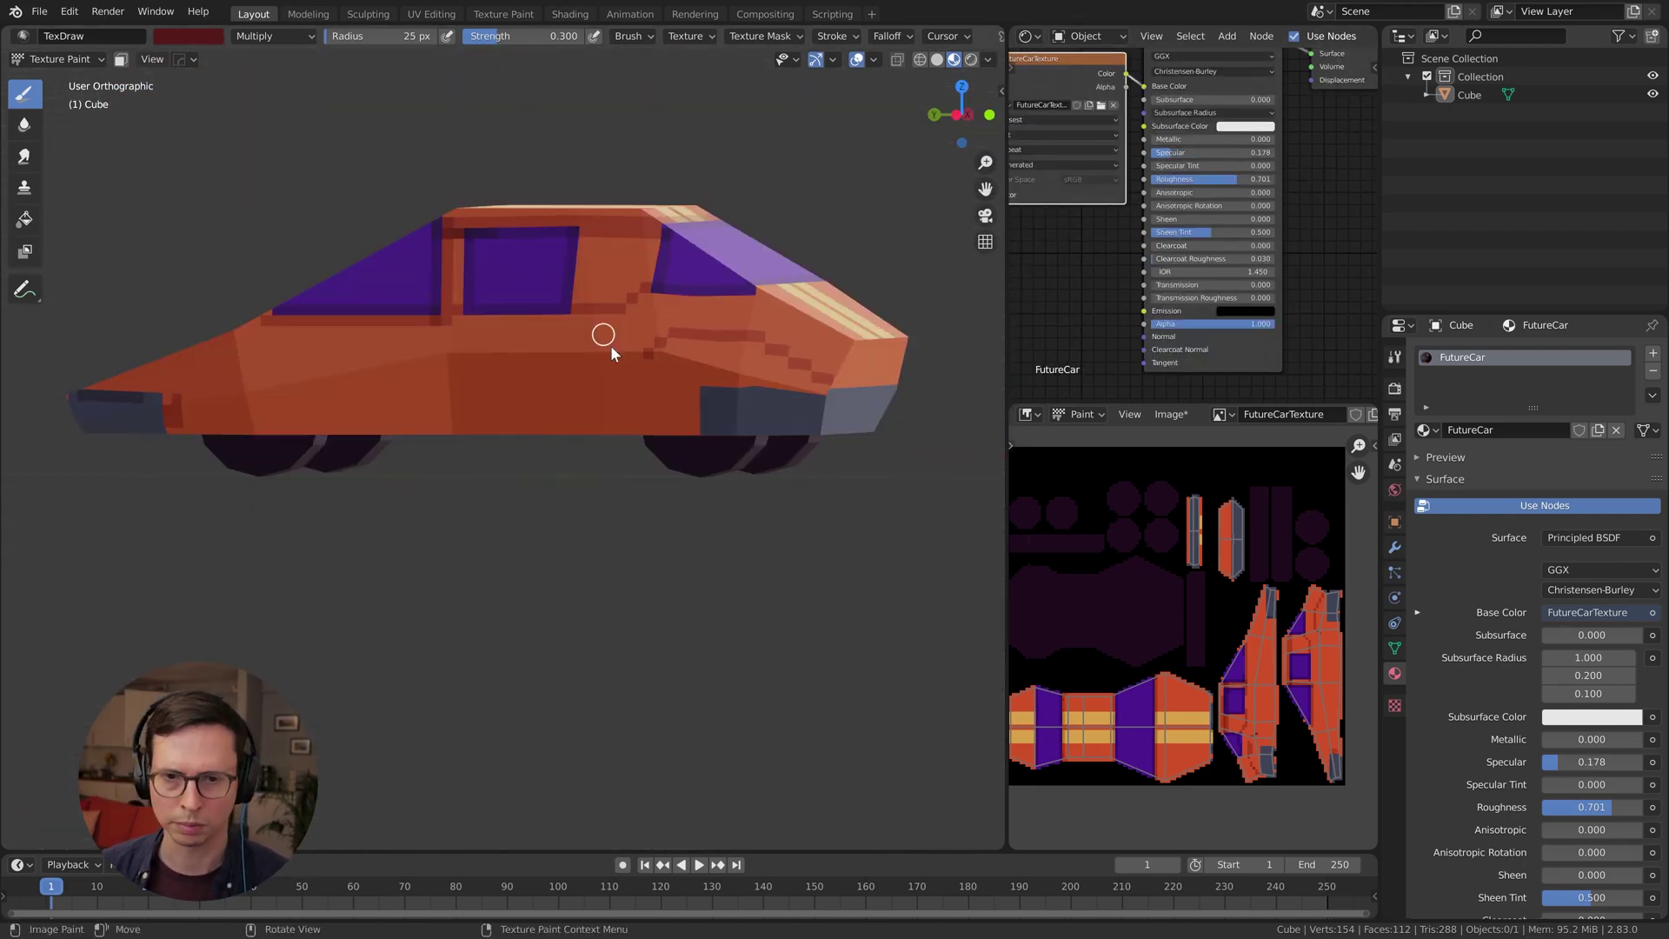
{"action": "scroll", "coordinate": [565, 347], "scroll_direction": "up", "scroll_amount": 3}
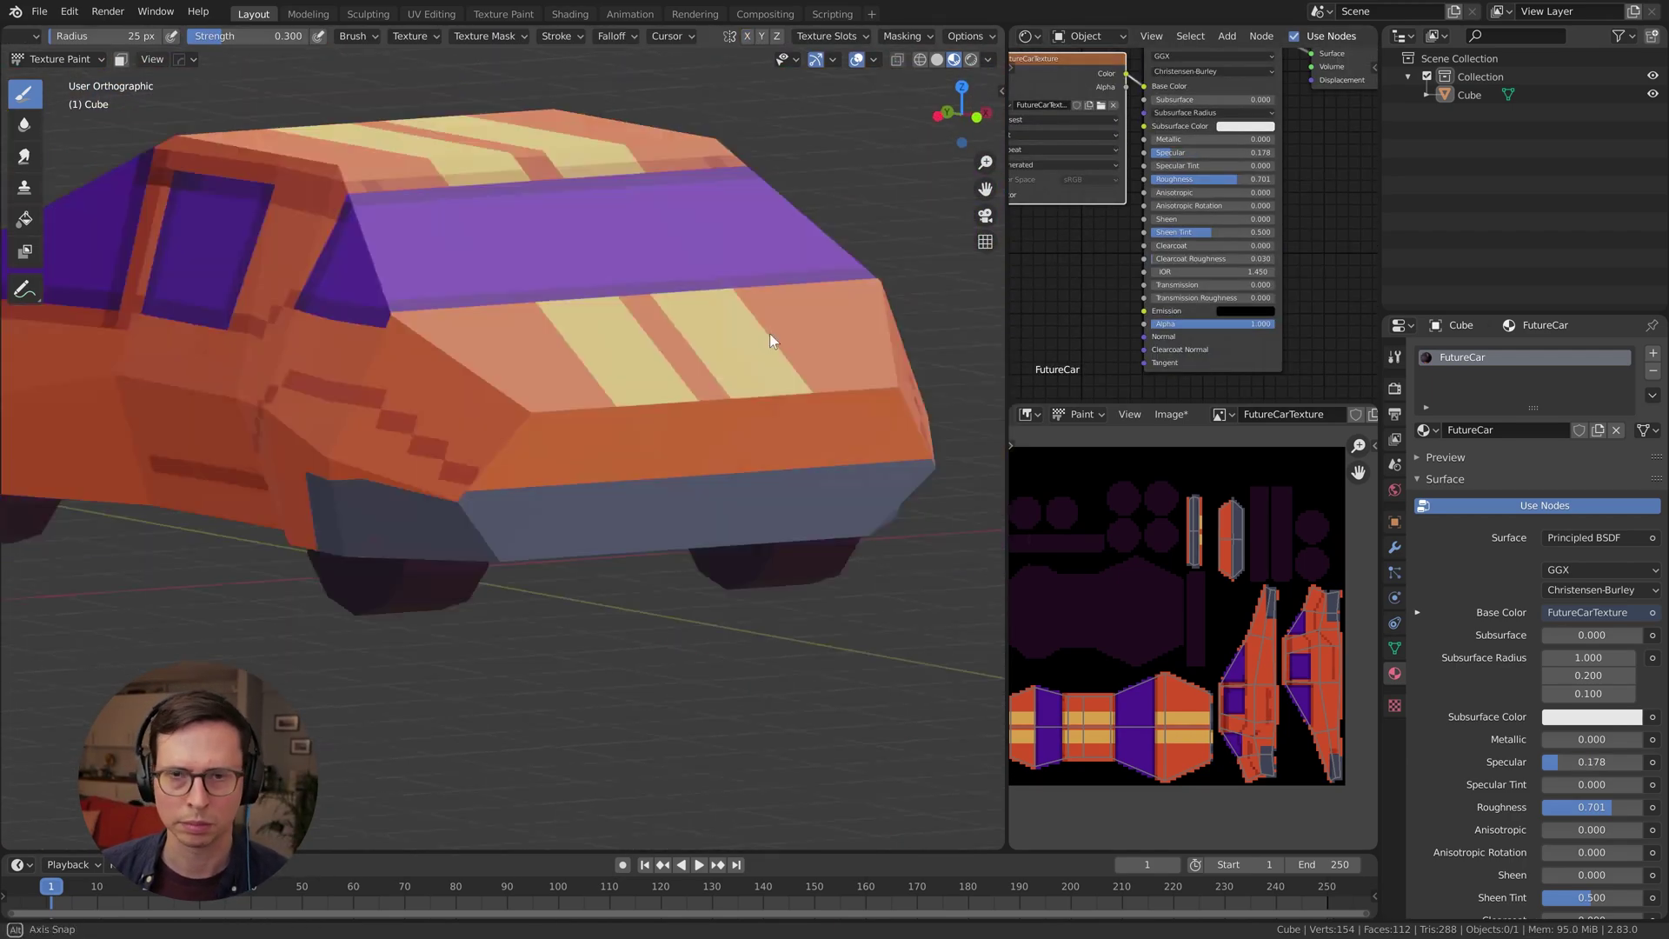
{"action": "middle_click_drag", "start_coordinate": [769, 332], "coordinate": [693, 525]}
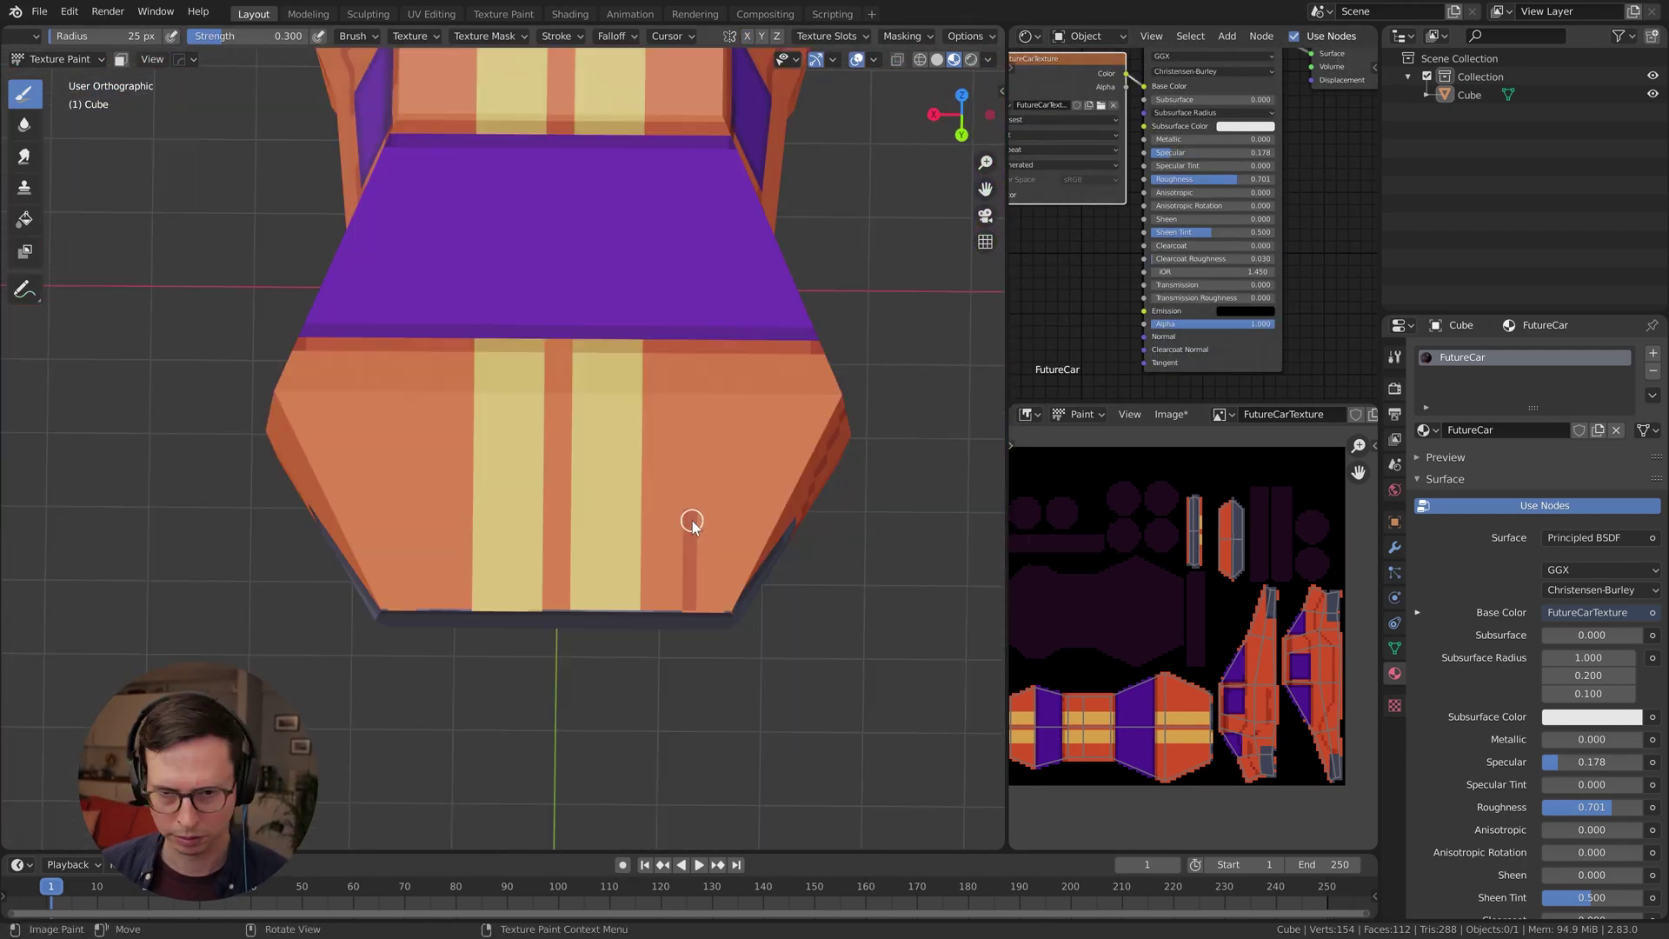
{"action": "left_click_drag", "start_coordinate": [719, 489], "coordinate": [776, 428]}
{"action": "mouse_move", "coordinate": [718, 489]}
{"action": "middle_mouse_down"}
{"action": "mouse_move", "coordinate": [607, 429]}
{"action": "mouse_move", "coordinate": [644, 495]}
{"action": "mouse_move", "coordinate": [336, 443]}
{"action": "mouse_move", "coordinate": [423, 346]}
{"action": "mouse_move", "coordinate": [545, 400]}
{"action": "mouse_move", "coordinate": [643, 331]}
{"action": "mouse_move", "coordinate": [619, 263]}
{"action": "mouse_move", "coordinate": [566, 383]}
{"action": "mouse_move", "coordinate": [541, 313]}
{"action": "middle_mouse_up"}
Set the brush strength to 0.395 and paint darker panel lines along the car's side
{"action": "scroll", "coordinate": [540, 37], "scroll_direction": "up", "scroll_amount": 5}
{"action": "left_click_drag", "start_coordinate": [643, 37], "coordinate": [574, 37]}
{"action": "mouse_move", "coordinate": [540, 313]}
{"action": "middle_mouse_down"}
{"action": "mouse_move", "coordinate": [435, 372]}
{"action": "mouse_move", "coordinate": [333, 374]}
{"action": "middle_mouse_up"}
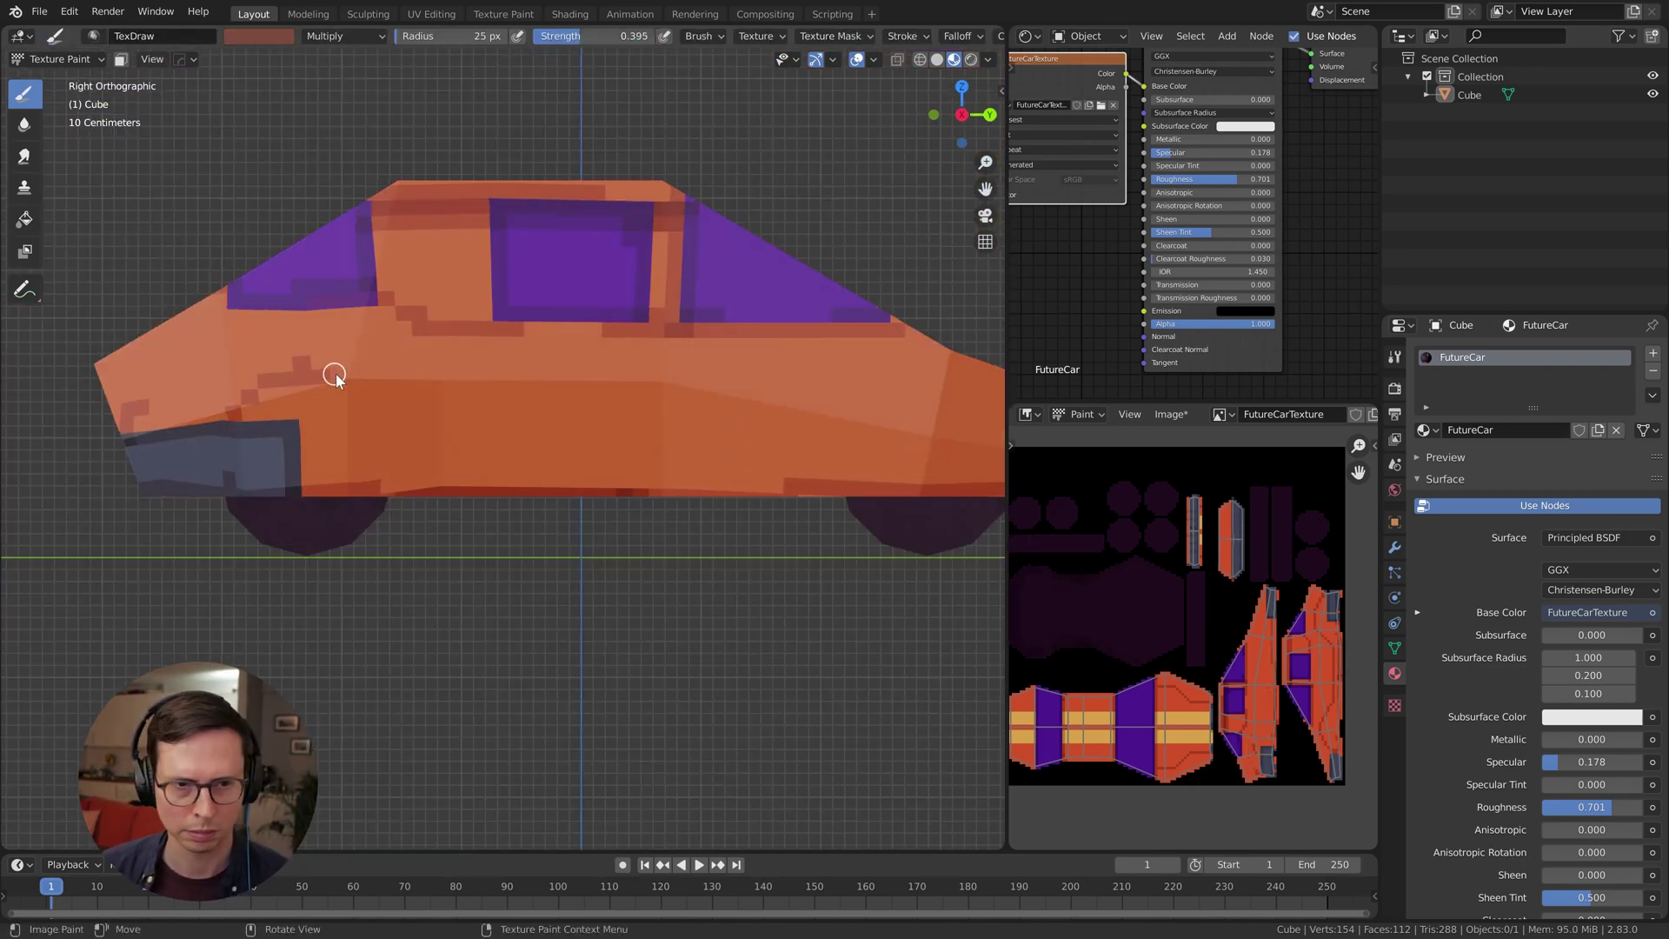
{"action": "left_click_drag", "start_coordinate": [333, 374], "coordinate": [402, 424]}
{"action": "middle_click_drag", "start_coordinate": [402, 423], "coordinate": [575, 469]}
{"action": "left_click_drag", "start_coordinate": [576, 470], "coordinate": [825, 418]}
Change the brush's blend mode and paint lighter highlights beside the panel lines on the car body
{"action": "left_click", "coordinate": [345, 36]}
{"action": "left_click", "coordinate": [664, 36]}
{"action": "mouse_move", "coordinate": [825, 323]}
{"action": "middle_mouse_down"}
{"action": "mouse_move", "coordinate": [697, 368]}
{"action": "mouse_move", "coordinate": [678, 400]}
{"action": "middle_mouse_up"}
{"action": "mouse_move", "coordinate": [817, 374]}
{"action": "left_mouse_down"}
{"action": "mouse_move", "coordinate": [327, 485]}
{"action": "mouse_move", "coordinate": [339, 521]}
{"action": "left_mouse_up"}
{"action": "middle_click_drag", "start_coordinate": [339, 522], "coordinate": [295, 562]}
{"action": "left_click_drag", "start_coordinate": [295, 563], "coordinate": [402, 619]}
{"action": "middle_click_drag", "start_coordinate": [402, 619], "coordinate": [348, 630]}
{"action": "left_click_drag", "start_coordinate": [745, 659], "coordinate": [847, 574]}
{"action": "middle_click_drag", "start_coordinate": [847, 574], "coordinate": [922, 552]}
Enlarge the brush radius to 54 px and paint light diagonal reflections across the windshield
{"action": "middle_click_drag", "start_coordinate": [538, 348], "coordinate": [836, 591], "text": "shift"}
{"action": "key", "text": "f"}
{"action": "left_click_drag", "start_coordinate": [395, 439], "coordinate": [869, 307]}
{"action": "mouse_move", "coordinate": [898, 305]}
{"action": "middle_mouse_down"}
{"action": "mouse_move", "coordinate": [827, 384]}
{"action": "mouse_move", "coordinate": [540, 414]}
{"action": "mouse_move", "coordinate": [532, 224]}
{"action": "mouse_move", "coordinate": [658, 290]}
{"action": "mouse_move", "coordinate": [544, 342]}
{"action": "mouse_move", "coordinate": [848, 345]}
{"action": "mouse_move", "coordinate": [495, 426]}
{"action": "mouse_move", "coordinate": [686, 488]}
{"action": "mouse_move", "coordinate": [574, 445]}
{"action": "mouse_move", "coordinate": [834, 330]}
{"action": "mouse_move", "coordinate": [614, 319]}
{"action": "mouse_move", "coordinate": [483, 436]}
{"action": "mouse_move", "coordinate": [546, 572]}
{"action": "mouse_move", "coordinate": [452, 381]}
{"action": "mouse_move", "coordinate": [581, 491]}
{"action": "mouse_move", "coordinate": [308, 233]}
{"action": "middle_mouse_up"}
Choose a cyan brush colour and paint the headlights and barred grille strip on the front bumper, using face masking
{"action": "key", "text": "s"}
{"action": "scroll", "coordinate": [308, 233], "scroll_direction": "down", "scroll_amount": 4}
{"action": "left_click", "coordinate": [259, 36]}
{"action": "left_click", "coordinate": [306, 127]}
{"action": "scroll", "coordinate": [638, 304], "scroll_direction": "down", "scroll_amount": 3}
{"action": "mouse_move", "coordinate": [638, 304]}
{"action": "middle_mouse_down"}
{"action": "mouse_move", "coordinate": [476, 493]}
{"action": "mouse_move", "coordinate": [745, 53]}
{"action": "mouse_move", "coordinate": [417, 252]}
{"action": "middle_mouse_up"}
{"action": "left_click_drag", "start_coordinate": [417, 252], "coordinate": [275, 261]}
{"action": "left_click", "coordinate": [121, 59]}
{"action": "left_click_drag", "start_coordinate": [276, 339], "coordinate": [493, 337]}
{"action": "middle_click_drag", "start_coordinate": [493, 337], "coordinate": [319, 516]}
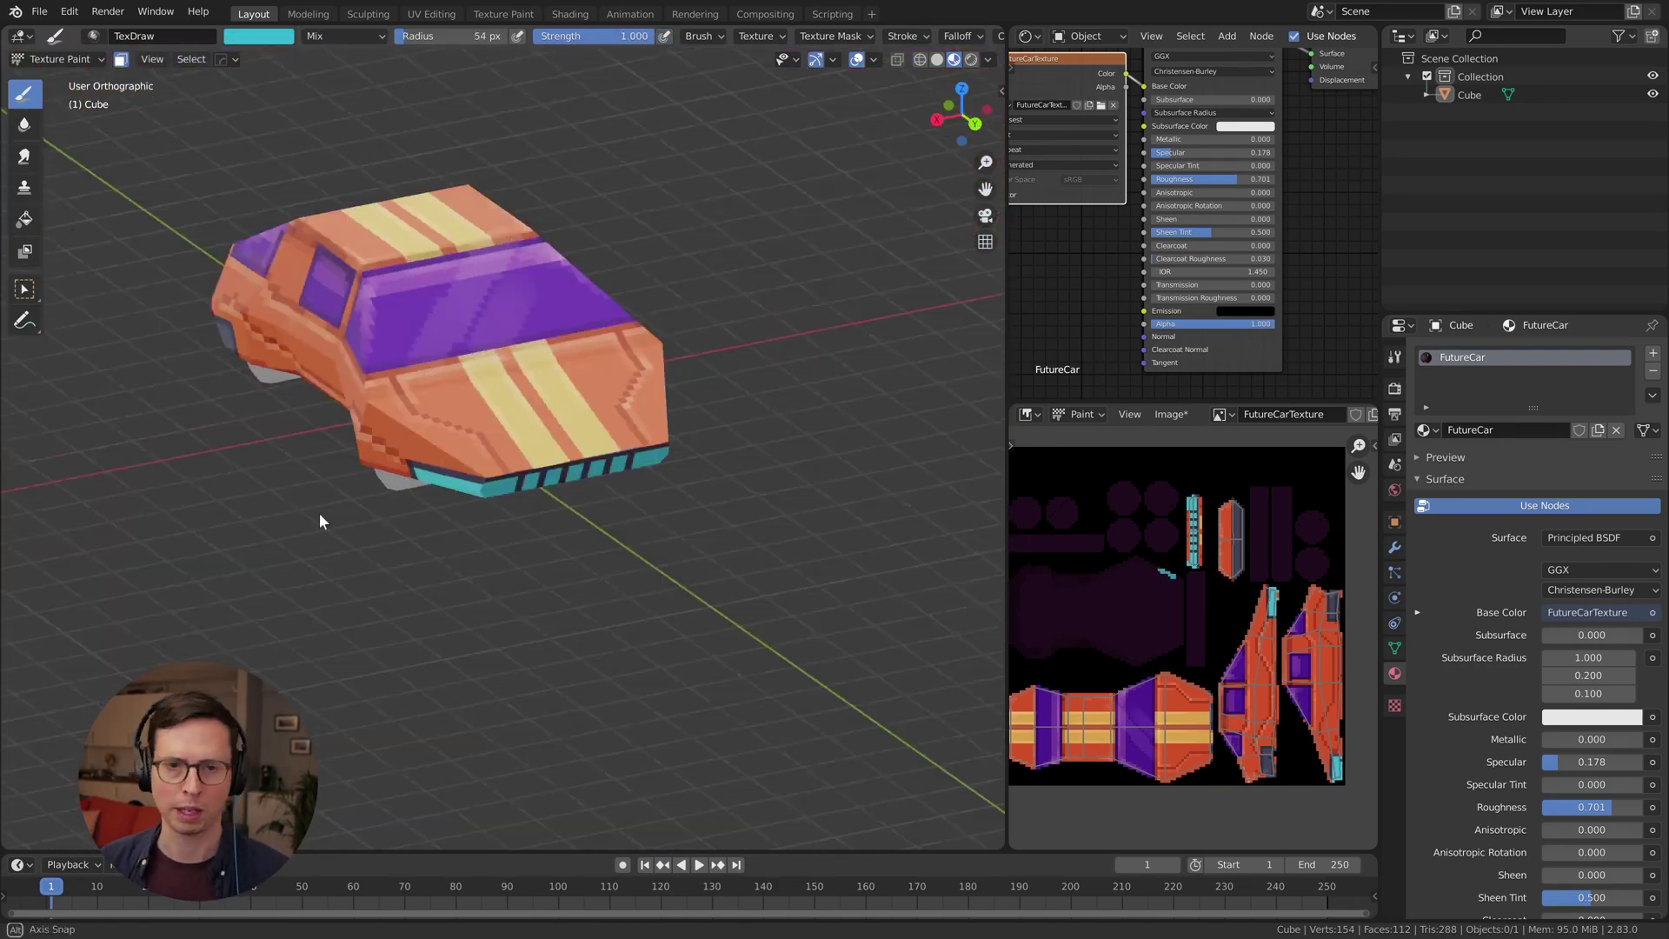
Pick orange and red brush colours and paint the turn signals and tail lights inside the bumpers
{"action": "scroll", "coordinate": [486, 391], "scroll_direction": "up", "scroll_amount": 5}
{"action": "left_click", "coordinate": [259, 35]}
{"action": "left_click_drag", "start_coordinate": [591, 348], "coordinate": [553, 361]}
{"action": "middle_click_drag", "start_coordinate": [554, 358], "coordinate": [693, 329]}
{"action": "left_click", "coordinate": [259, 36]}
{"action": "left_click_drag", "start_coordinate": [693, 328], "coordinate": [906, 274]}
{"action": "middle_click_drag", "start_coordinate": [906, 275], "coordinate": [339, 408]}
{"action": "left_click_drag", "start_coordinate": [261, 409], "coordinate": [339, 409]}
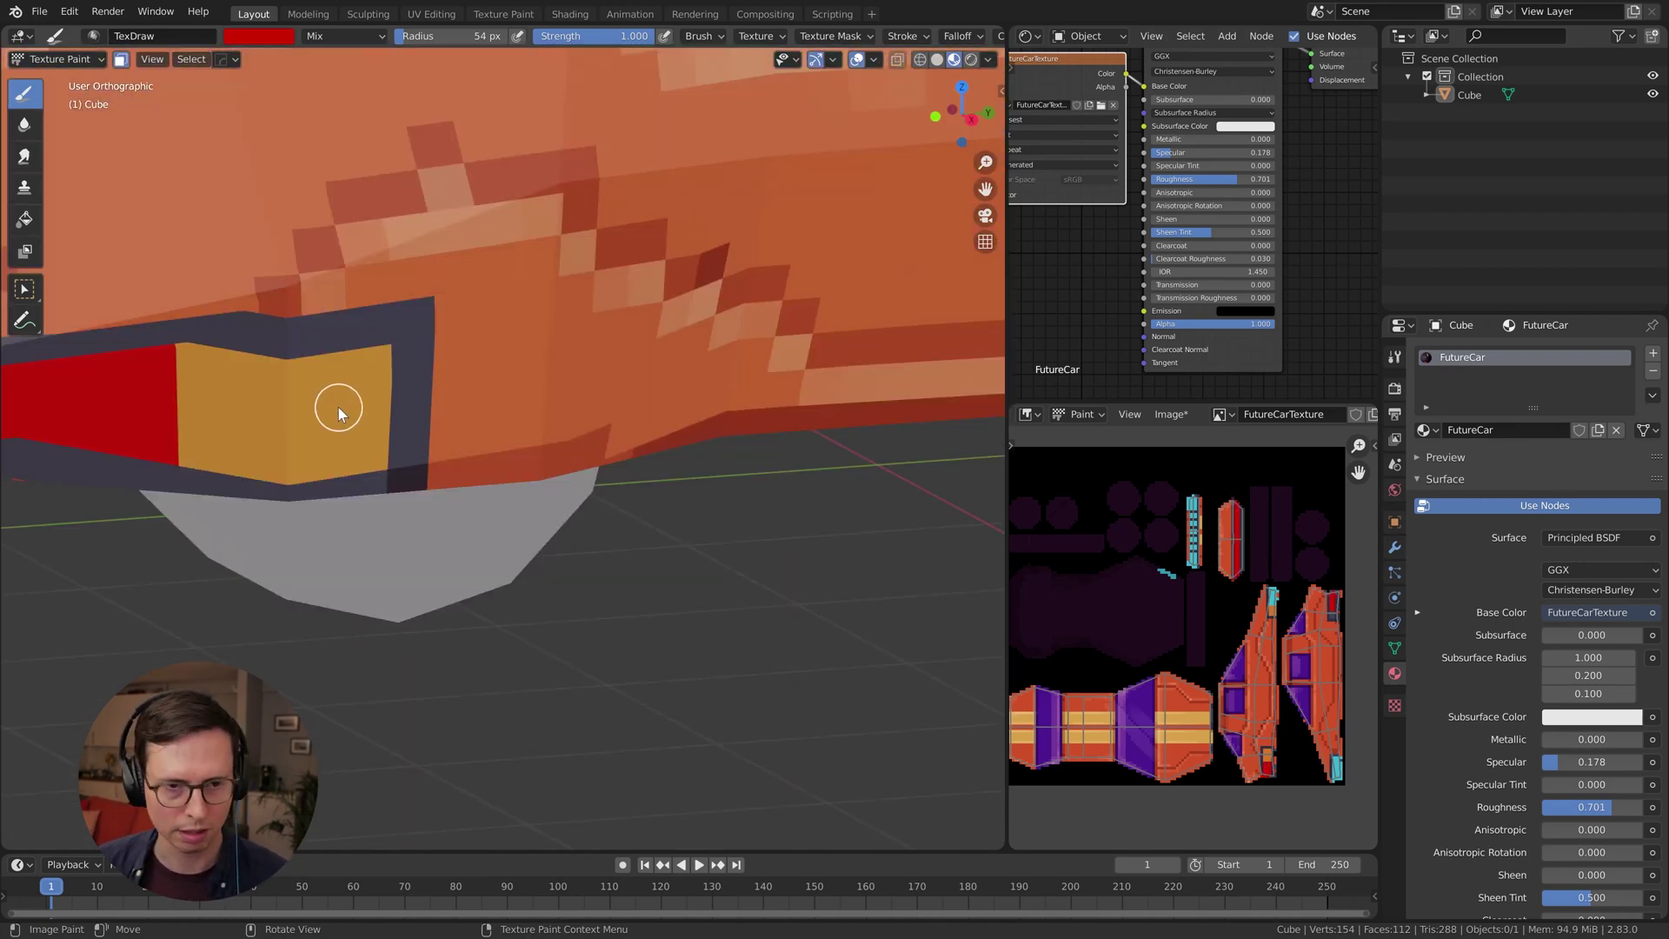
Hide the car body in Edit Mode, return to Texture Paint, and select the remaining wheel faces
{"action": "scroll", "coordinate": [339, 409], "scroll_direction": "down", "scroll_amount": 6}
{"action": "middle_click_drag", "start_coordinate": [339, 409], "coordinate": [581, 387]}
{"action": "key", "text": "Tab"}
{"action": "key", "text": "h"}
{"action": "key", "text": "Tab"}
{"action": "key", "text": "a"}
{"action": "scroll", "coordinate": [487, 365], "scroll_direction": "up", "scroll_amount": 4}
Pick a grey brush colour and paint the outer side faces of the wheels
{"action": "left_click", "coordinate": [259, 36]}
{"action": "middle_click_drag", "start_coordinate": [675, 74], "coordinate": [556, 287]}
{"action": "left_click_drag", "start_coordinate": [556, 287], "coordinate": [577, 300]}
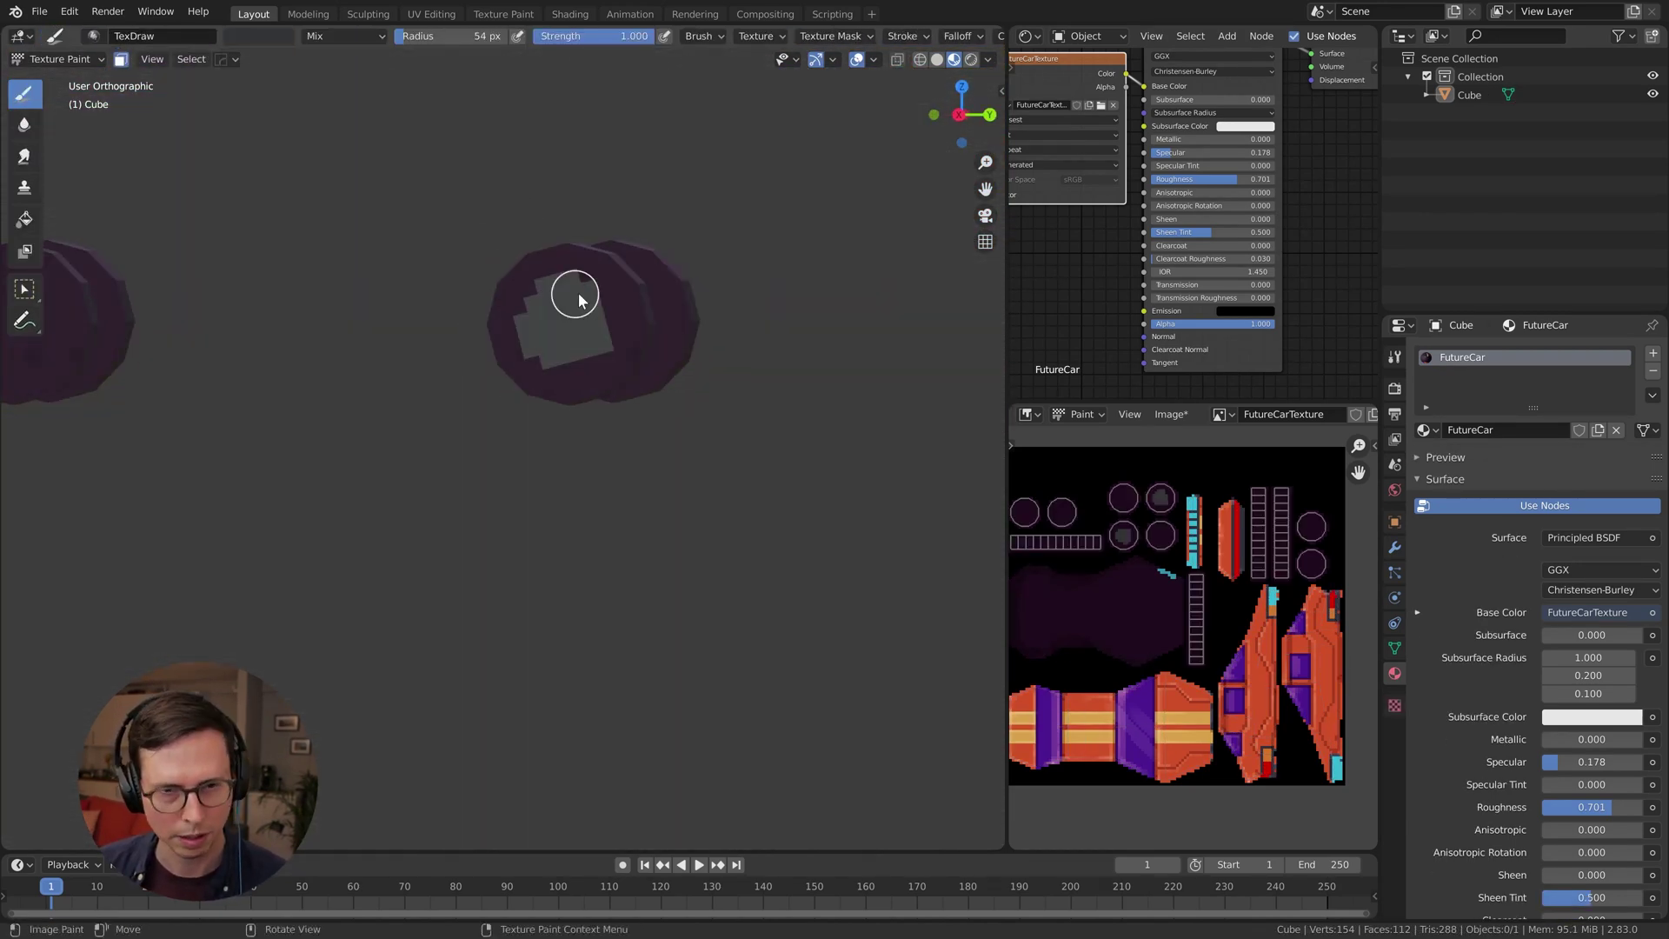
{"action": "middle_click_drag", "start_coordinate": [577, 300], "coordinate": [528, 358]}
{"action": "left_click_drag", "start_coordinate": [528, 361], "coordinate": [487, 435]}
{"action": "mouse_move", "coordinate": [487, 434]}
{"action": "middle_mouse_down"}
{"action": "mouse_move", "coordinate": [149, 327]}
{"action": "mouse_move", "coordinate": [522, 347]}
{"action": "middle_mouse_up"}
Set the brush blend mode to Screen and paint lighter bands around the wheel treads with a 37 px radius
{"action": "left_click", "coordinate": [361, 38]}
{"action": "left_click", "coordinate": [324, 194]}
{"action": "scroll", "coordinate": [420, 179], "scroll_direction": "up", "scroll_amount": 4}
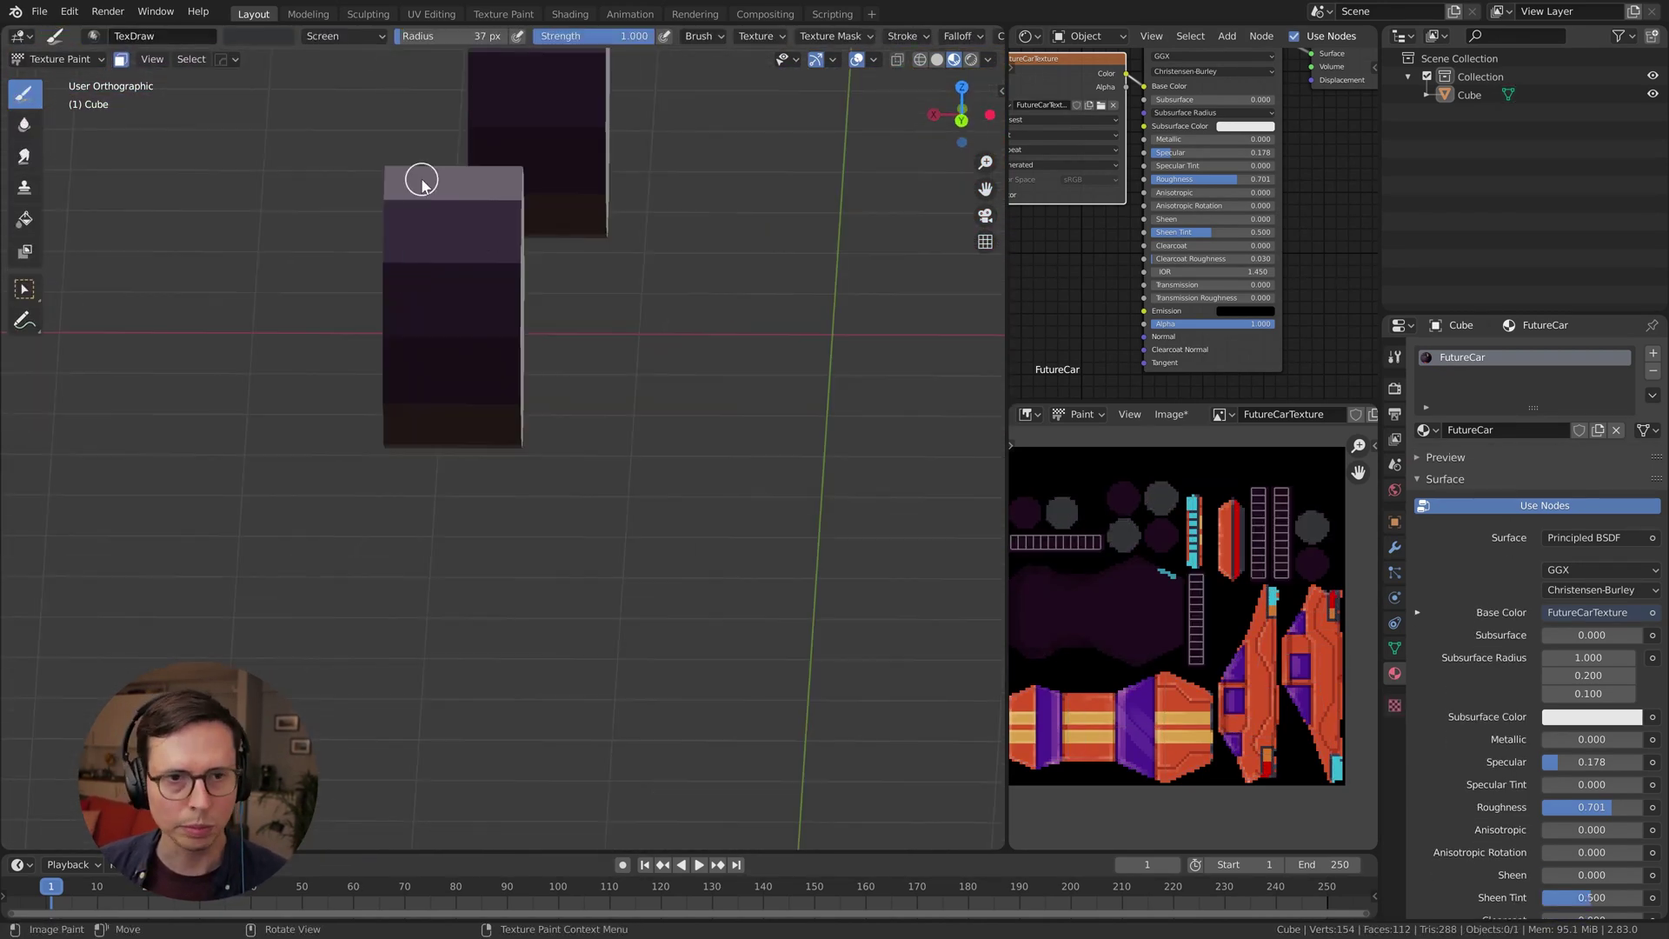
{"action": "middle_click_drag", "start_coordinate": [420, 179], "coordinate": [539, 304]}
{"action": "left_click_drag", "start_coordinate": [539, 304], "coordinate": [548, 368]}
{"action": "middle_click_drag", "start_coordinate": [548, 369], "coordinate": [660, 362]}
{"action": "left_click_drag", "start_coordinate": [660, 361], "coordinate": [652, 452]}
{"action": "scroll", "coordinate": [608, 452], "scroll_direction": "down", "scroll_amount": 3}
Set the brush blend mode to Mix and paint a blocky tread pattern on the wheels with sampled purple tones
{"action": "left_click", "coordinate": [339, 38]}
{"action": "left_click", "coordinate": [322, 59]}
{"action": "scroll", "coordinate": [641, 438], "scroll_direction": "up", "scroll_amount": 2}
{"action": "key", "text": "s"}
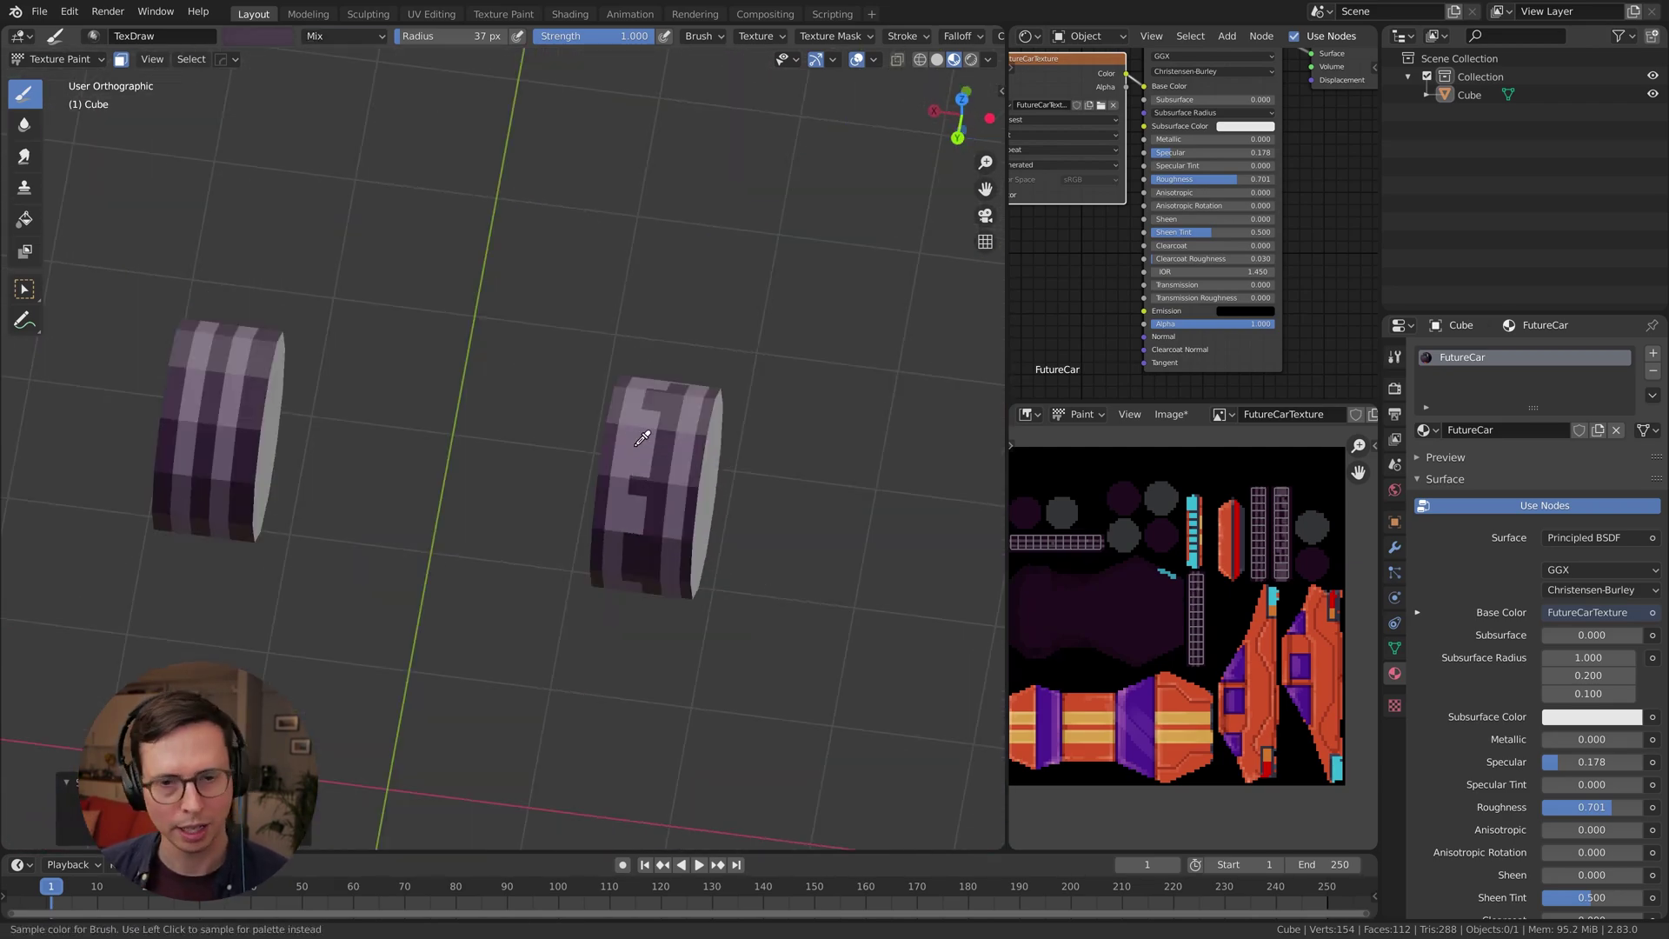
{"action": "middle_click_drag", "start_coordinate": [650, 397], "coordinate": [716, 571]}
{"action": "scroll", "coordinate": [678, 522], "scroll_direction": "up", "scroll_amount": 3}
{"action": "key", "text": "s"}
{"action": "left_click_drag", "start_coordinate": [644, 487], "coordinate": [652, 532]}
Reveal the hidden car body and turn off face selection masking
{"action": "key", "text": "alt+h"}
{"action": "left_click", "coordinate": [121, 59]}
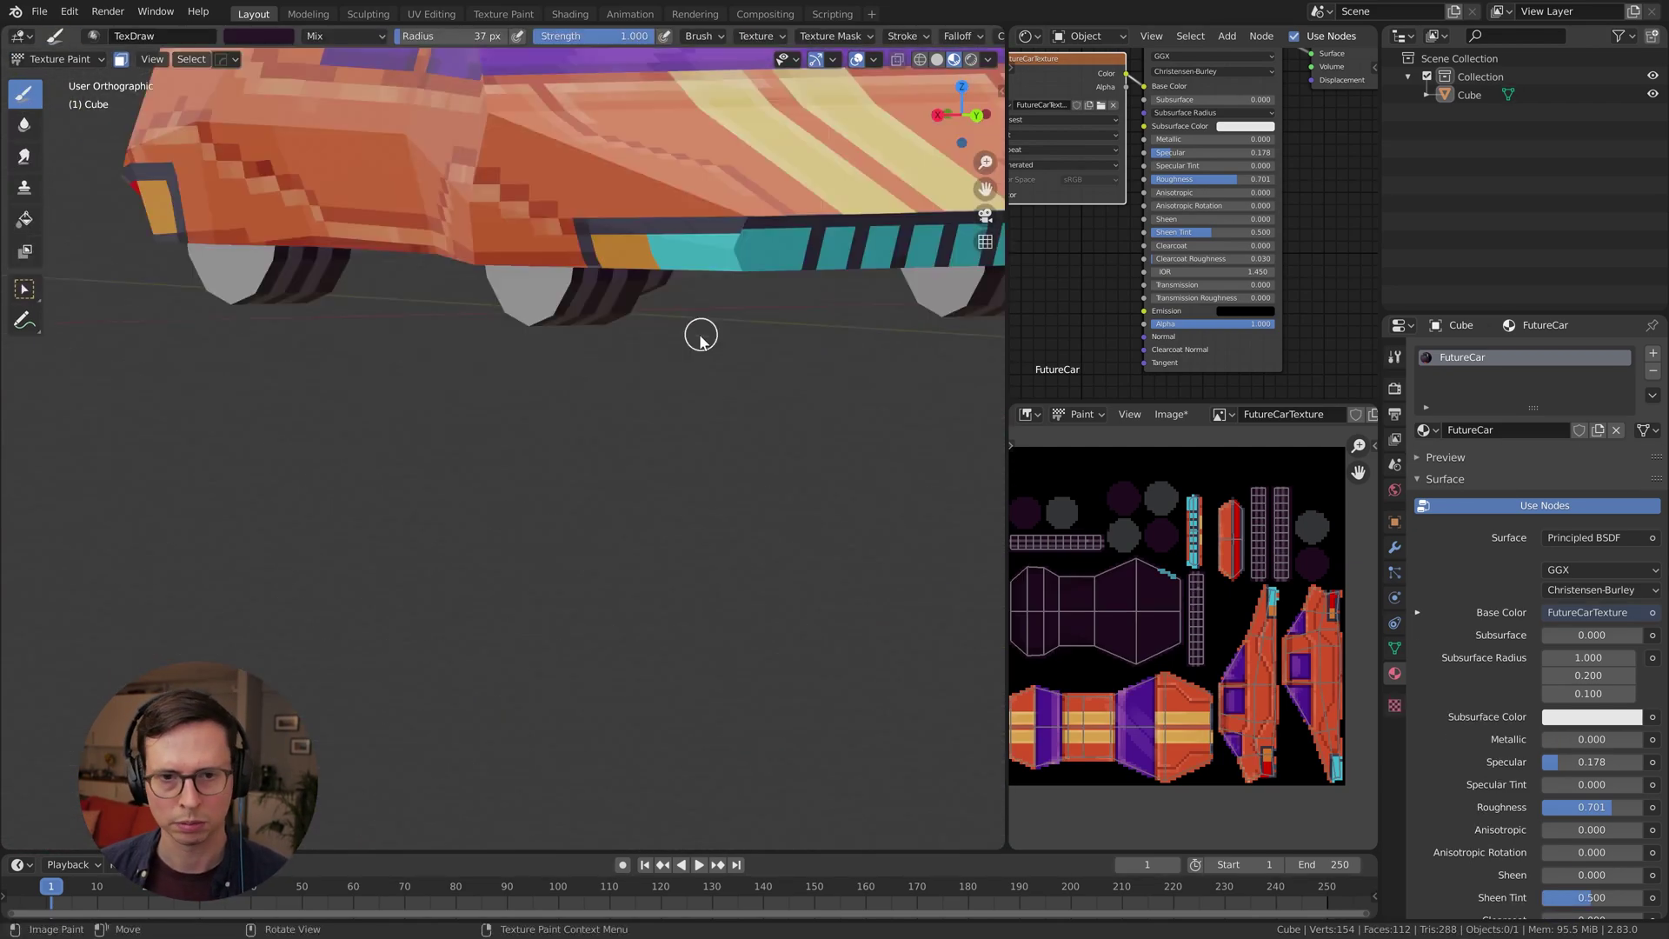
{"action": "middle_click_drag", "start_coordinate": [701, 336], "coordinate": [557, 217]}
{"action": "mouse_move", "coordinate": [521, 33]}
{"action": "middle_mouse_down"}
{"action": "mouse_move", "coordinate": [519, 195]}
{"action": "mouse_move", "coordinate": [555, 324]}
{"action": "mouse_move", "coordinate": [786, 559]}
{"action": "mouse_move", "coordinate": [548, 492]}
{"action": "middle_mouse_up"}
Set the brush blend mode to Multiply and add dark diagonal shading to the grey wheel sides
{"action": "left_click", "coordinate": [344, 37]}
{"action": "left_click", "coordinate": [325, 97]}
{"action": "scroll", "coordinate": [548, 491], "scroll_direction": "down", "scroll_amount": 5}
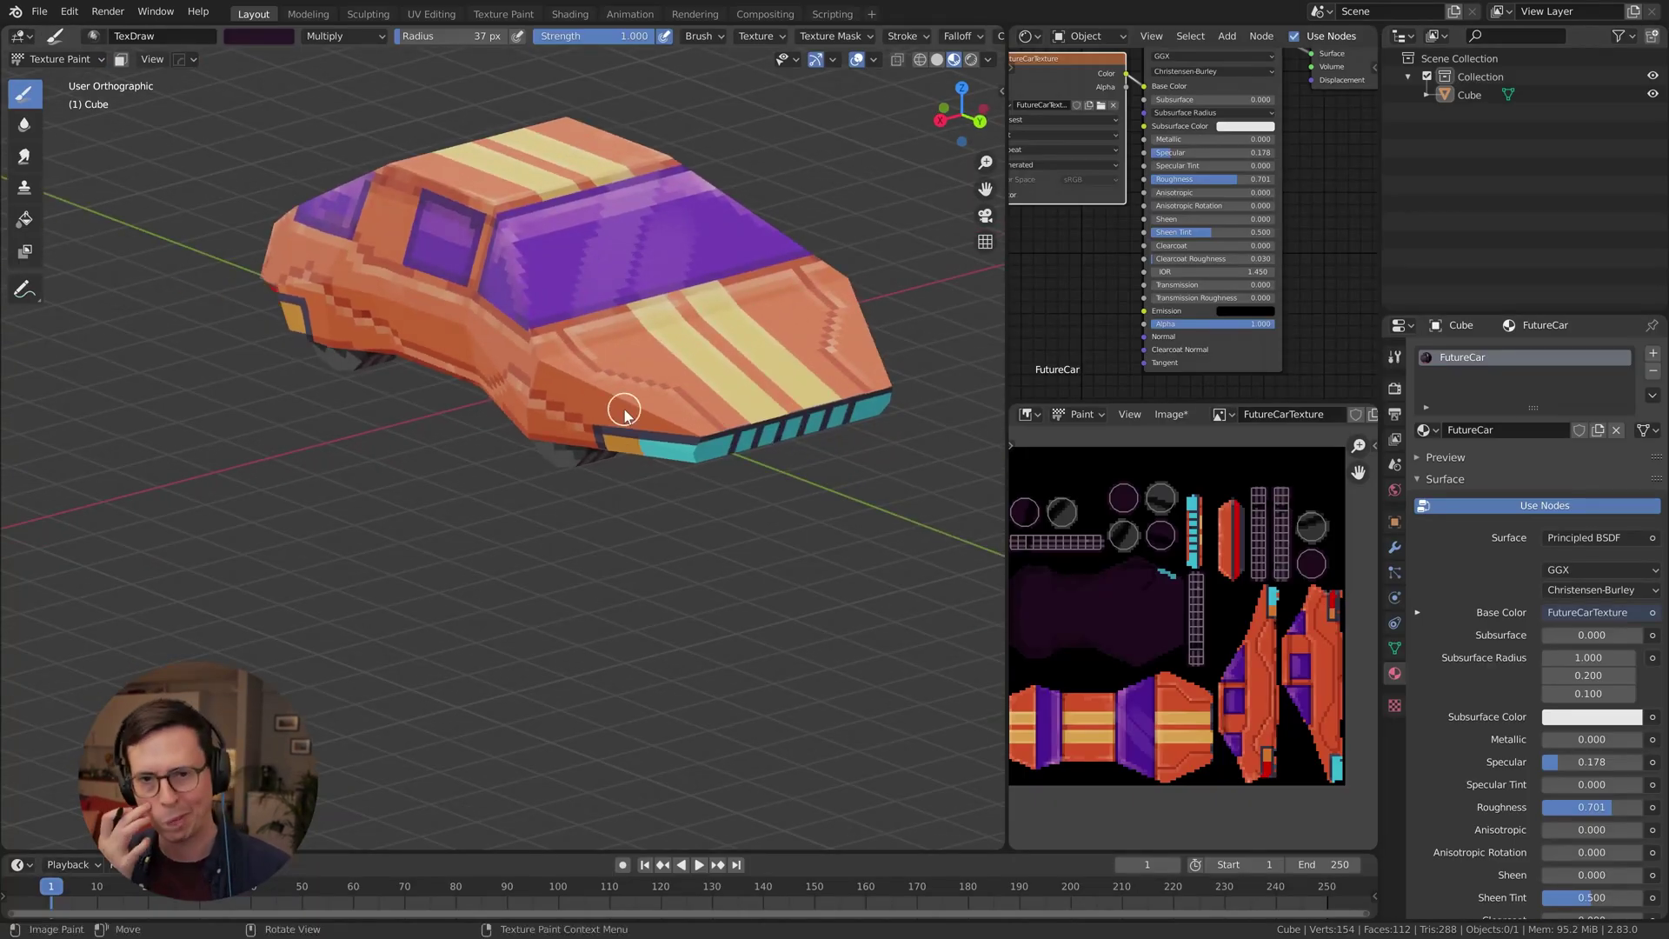
{"action": "middle_click_drag", "start_coordinate": [583, 391], "coordinate": [588, 519], "text": "shift"}
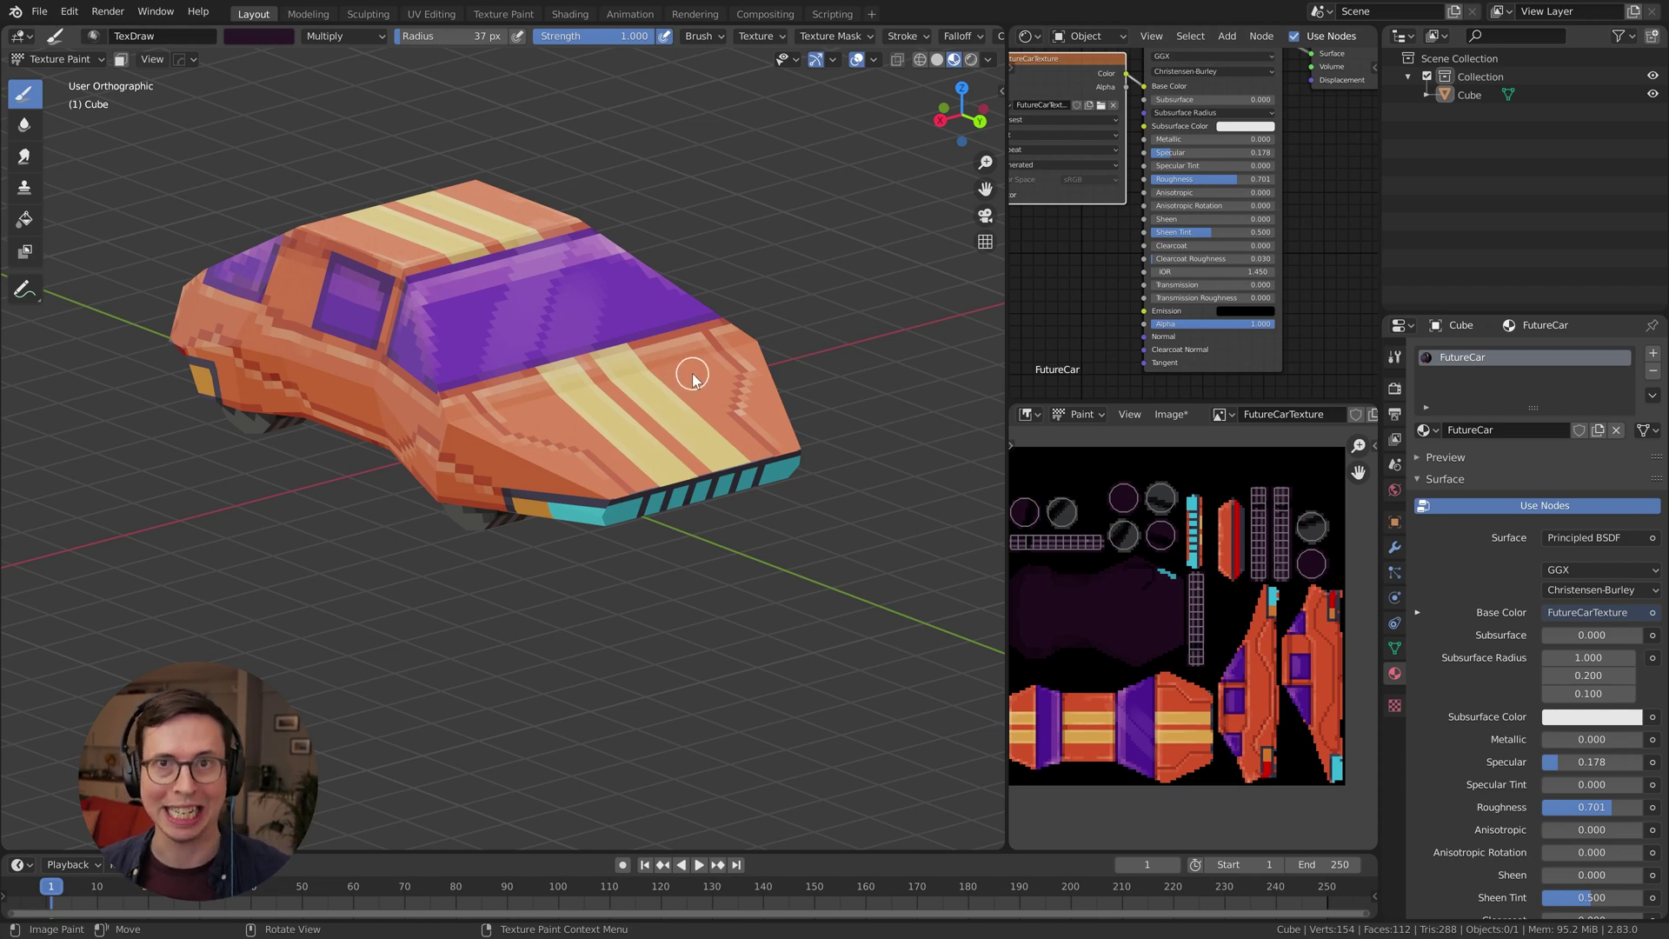
Maximize the node editor to show the complete FutureCar material node setup
{"action": "middle_click_drag", "start_coordinate": [751, 438], "coordinate": [549, 430]}
{"action": "scroll", "coordinate": [560, 426], "scroll_direction": "down", "scroll_amount": 3}
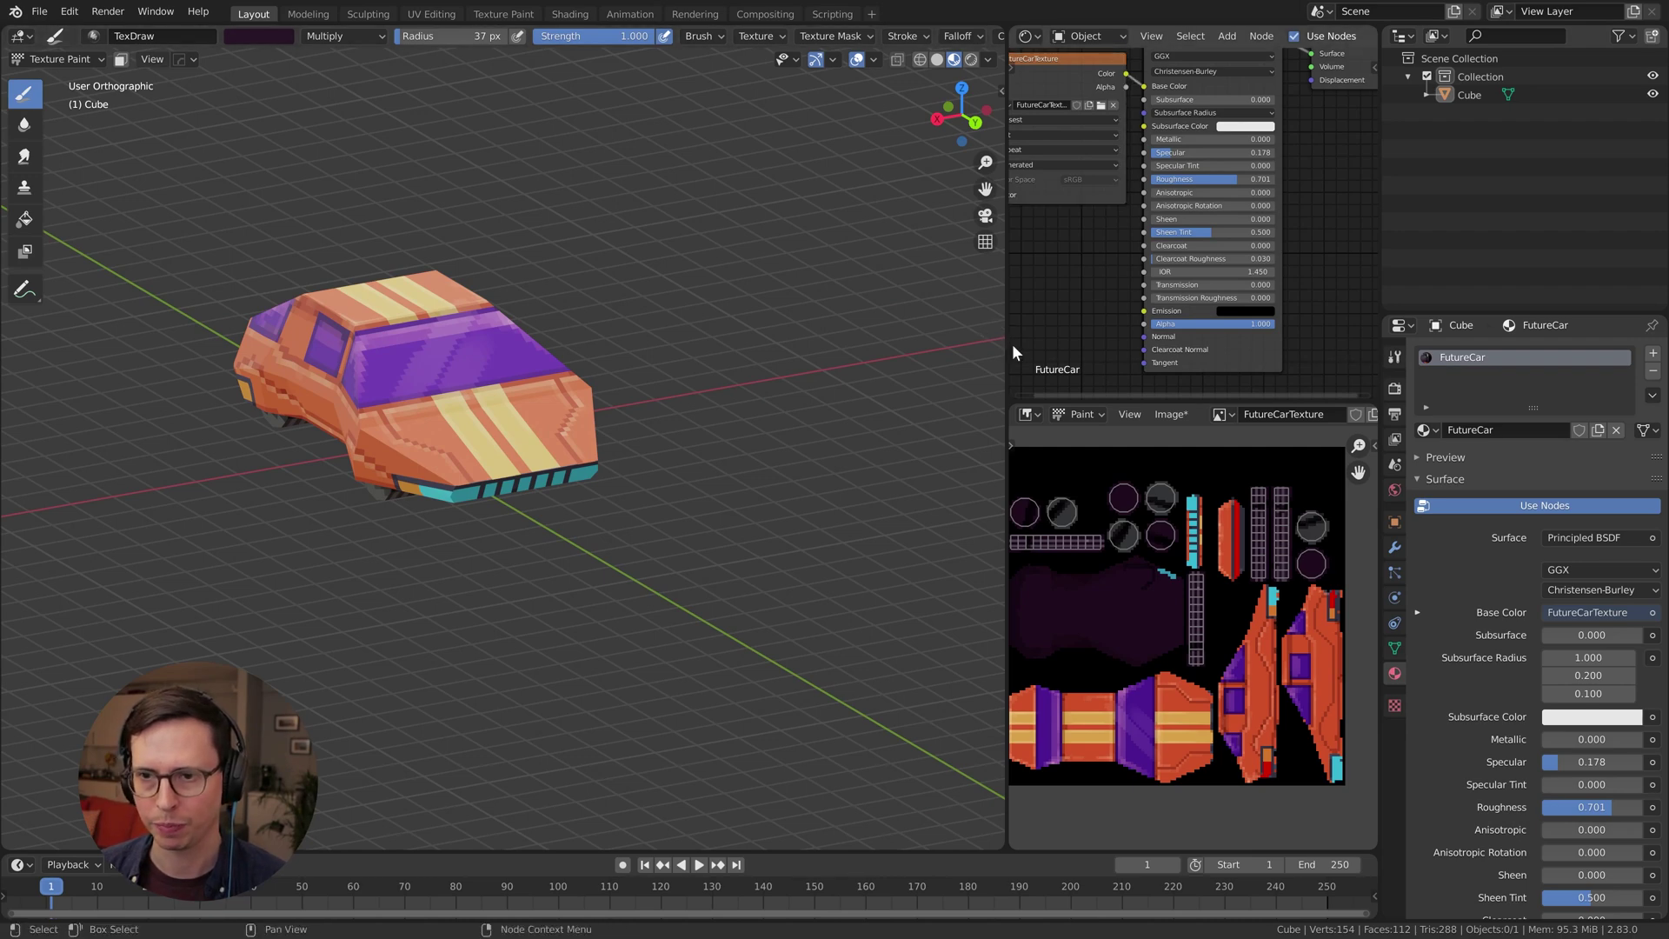
{"action": "key", "text": "ctrl+space"}
{"action": "scroll", "coordinate": [1078, 327], "scroll_direction": "down", "scroll_amount": 4}
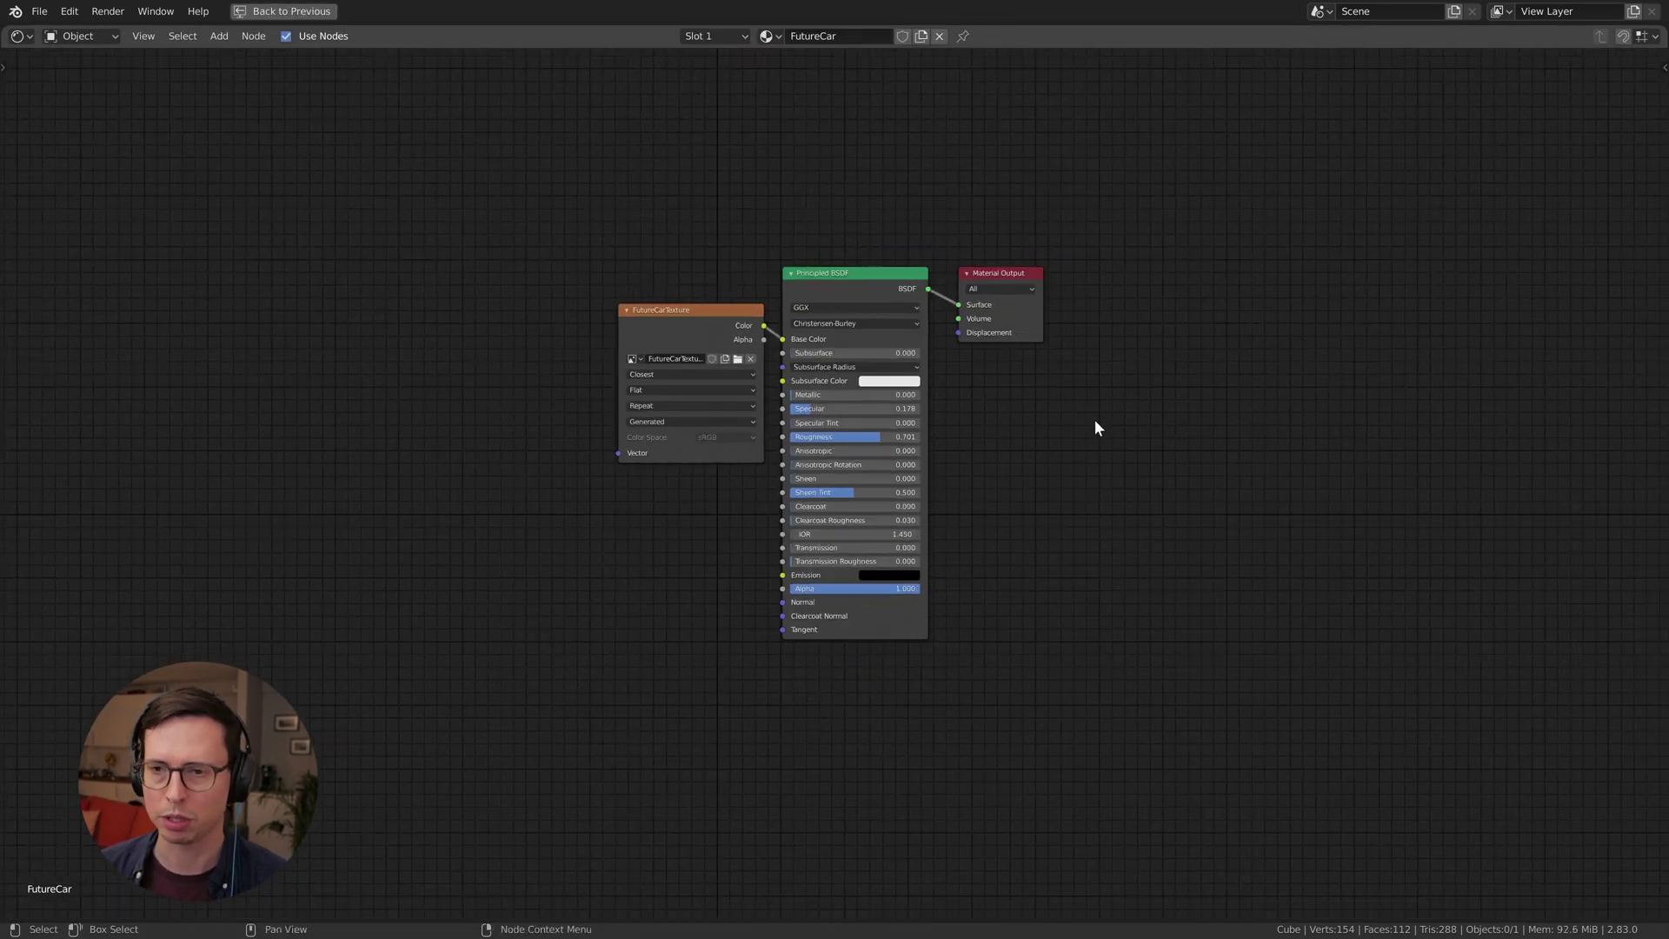
Move the FutureCarTexture node farther away from the Principled BSDF and restore the full workspace layout
{"action": "left_click_drag", "start_coordinate": [668, 247], "coordinate": [390, 231]}
{"action": "left_click", "coordinate": [638, 477]}
{"action": "key", "text": "ctrl+space"}
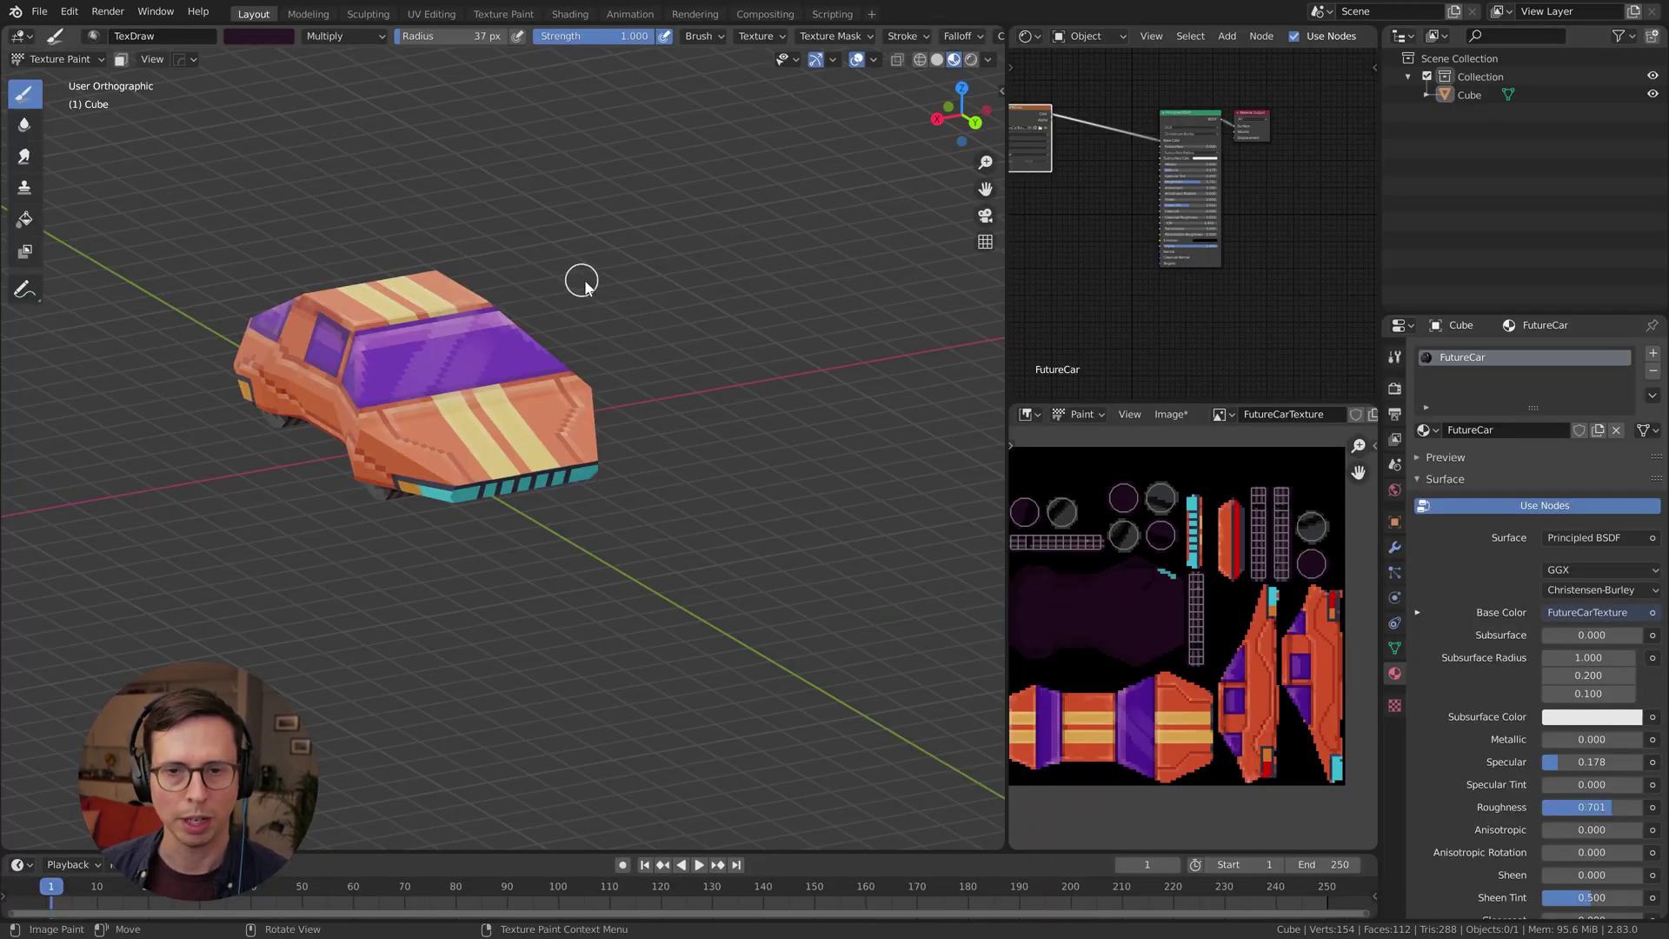
{"action": "middle_click_drag", "start_coordinate": [1062, 227], "coordinate": [1160, 211]}
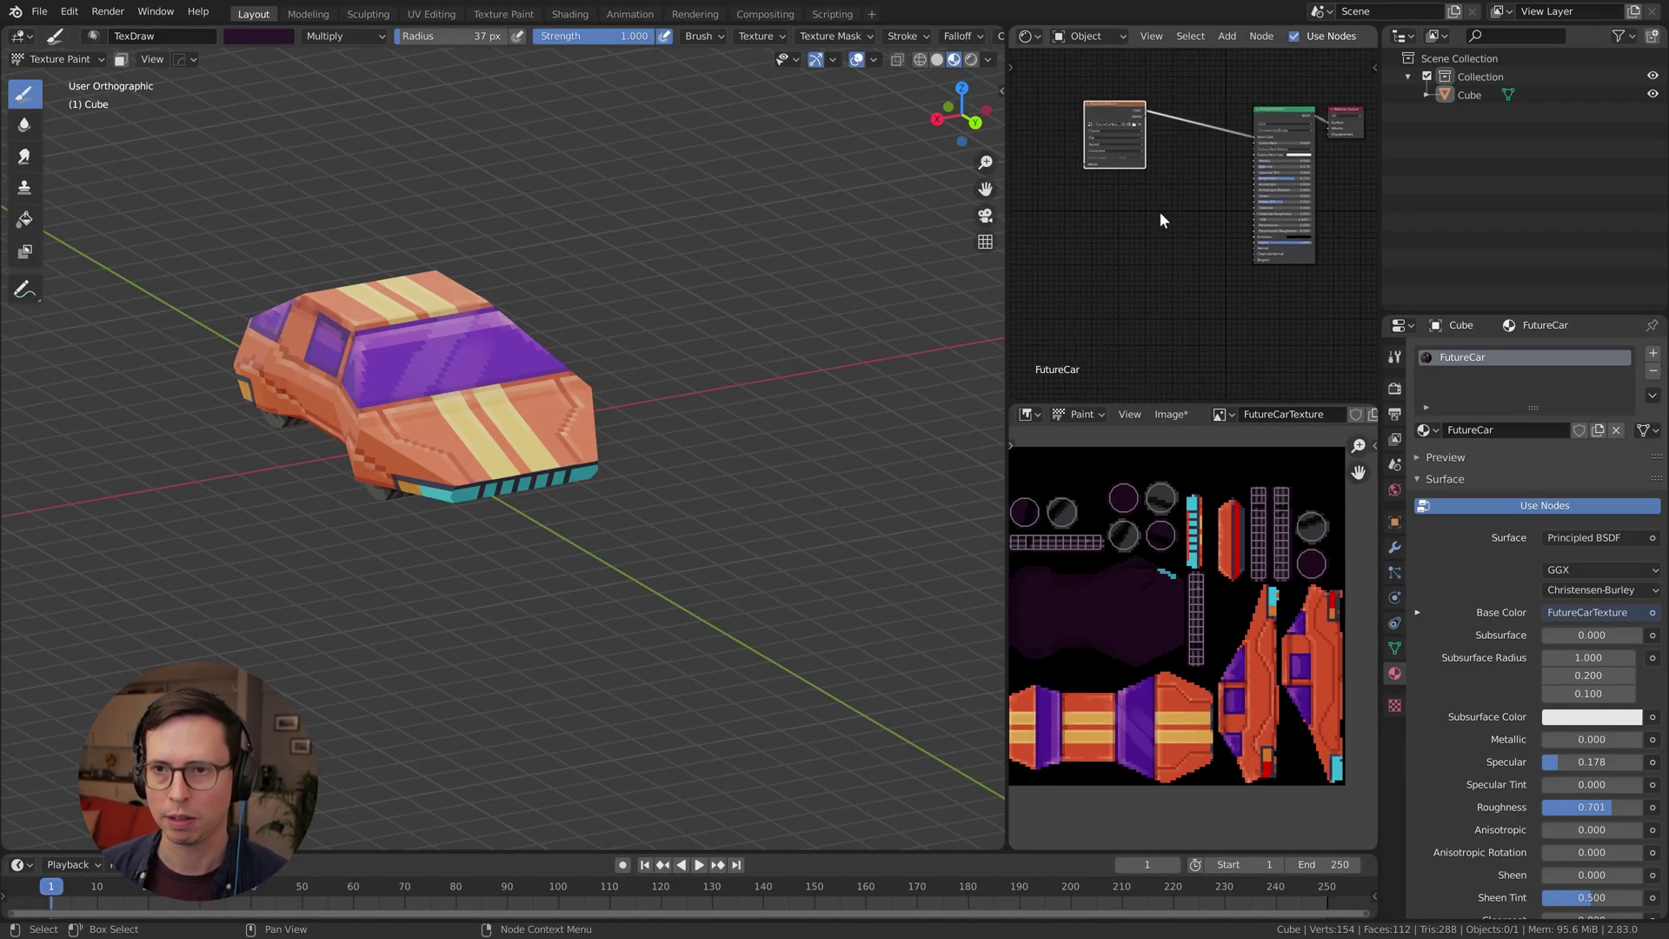
Save the project as FutureCar.blend in the PixelBot1 folder
{"action": "left_click", "coordinate": [1170, 414]}
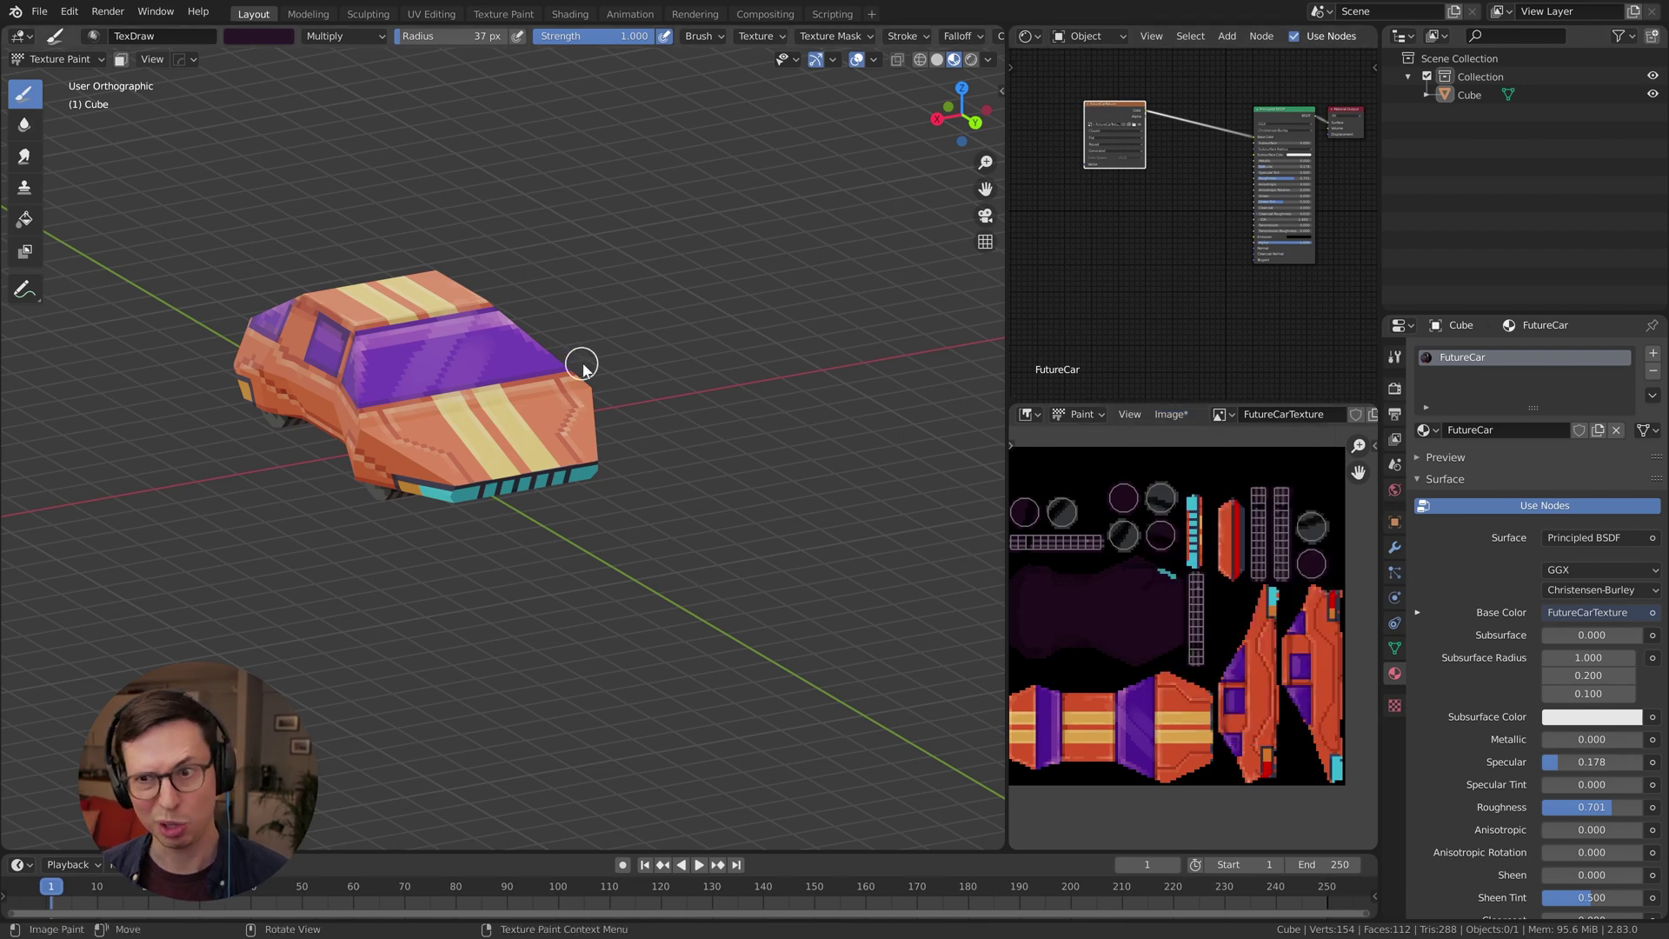
{"action": "left_click", "coordinate": [40, 14]}
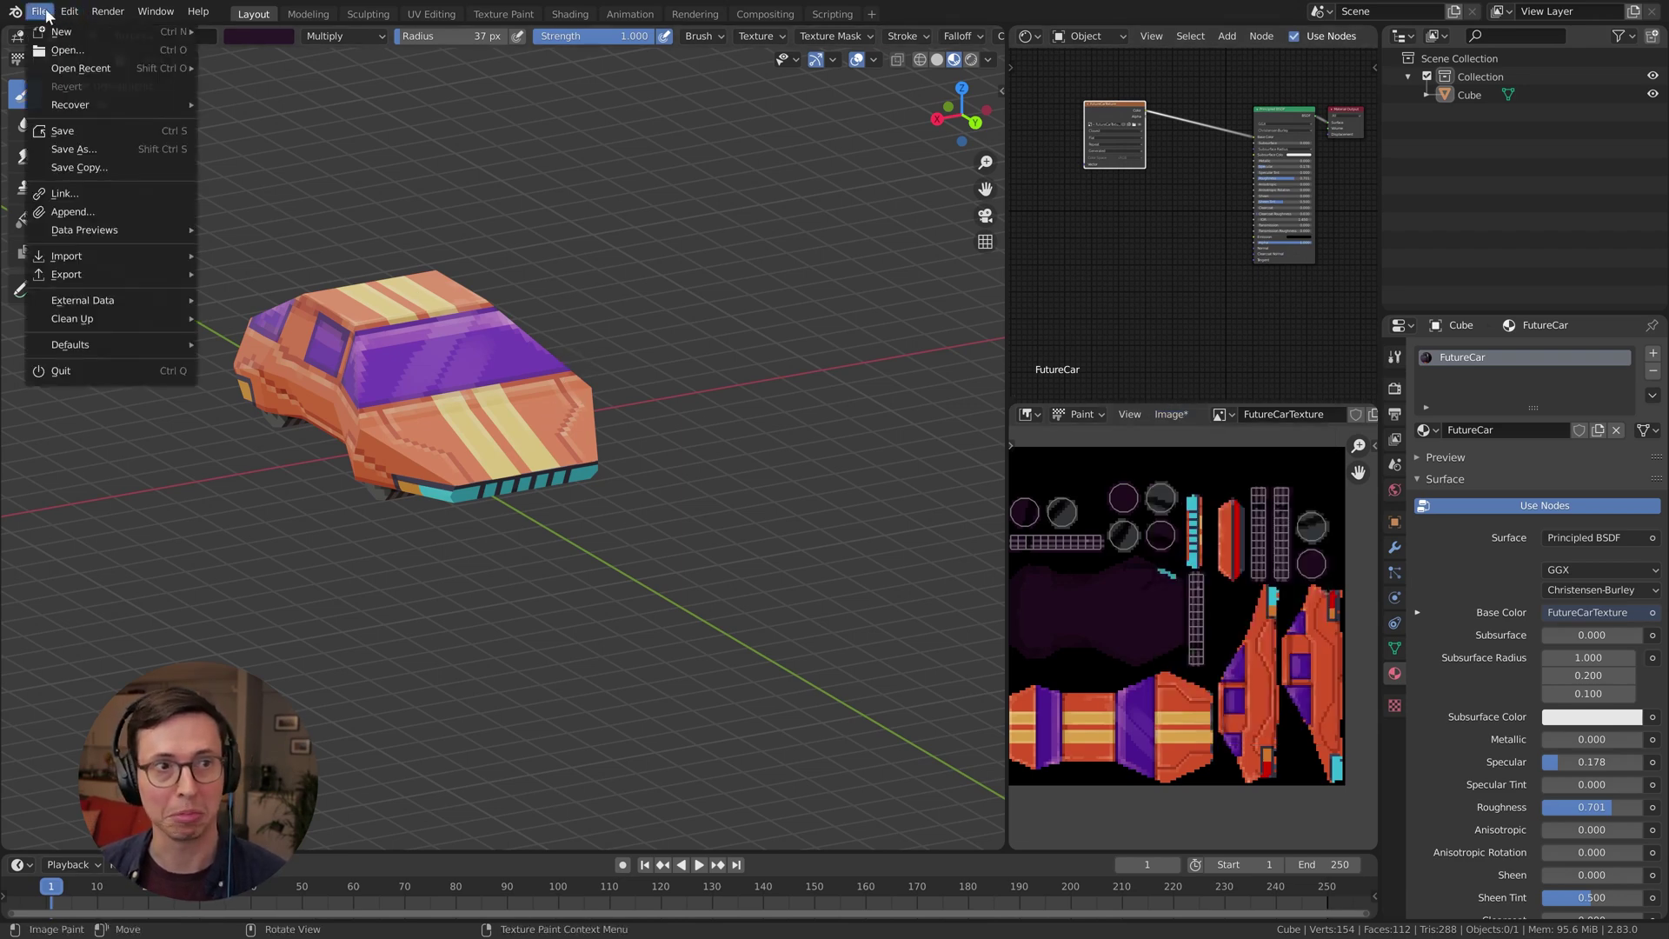
{"action": "left_click", "coordinate": [40, 15]}
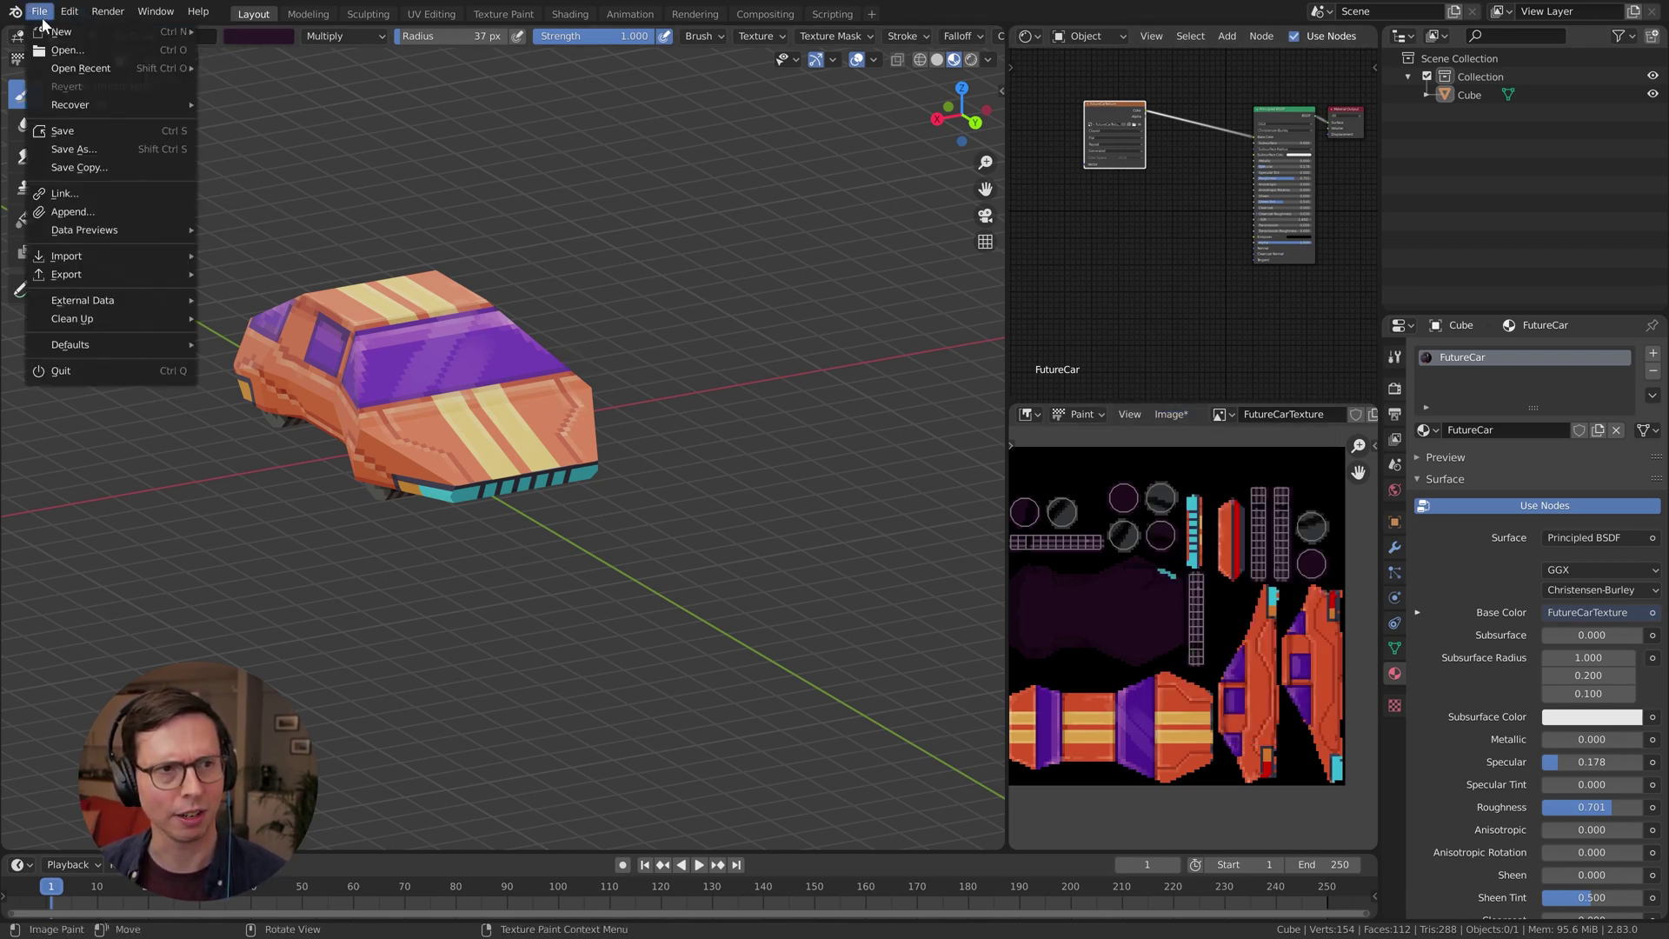
{"action": "left_click", "coordinate": [96, 132]}
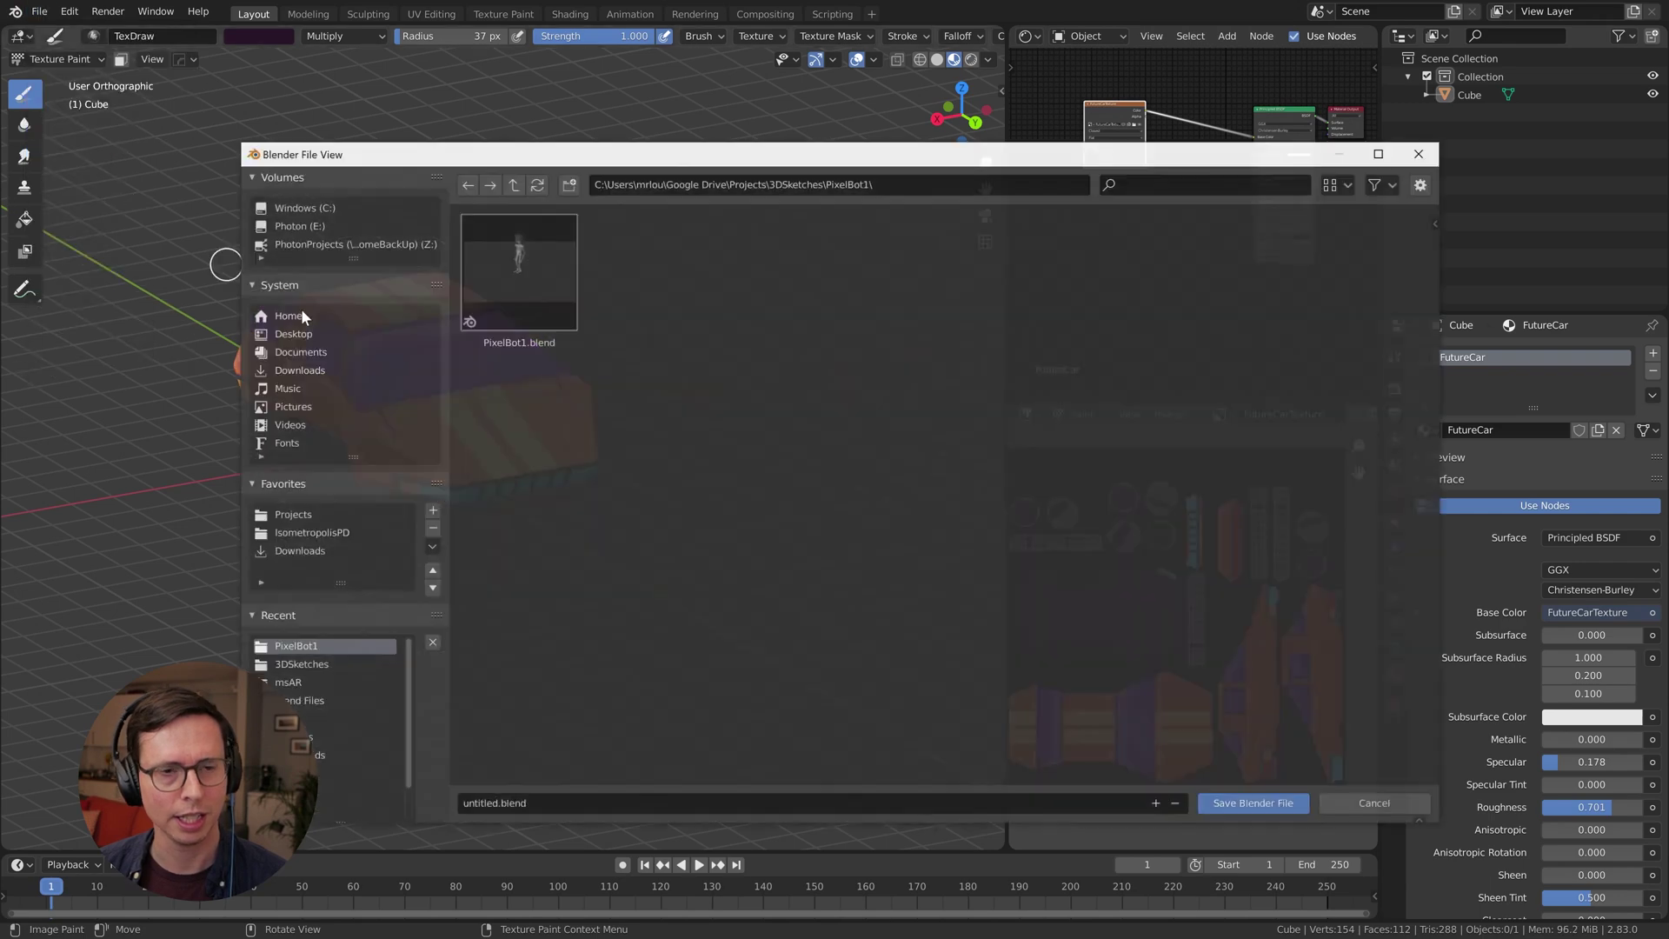
{"action": "left_click", "coordinate": [510, 802]}
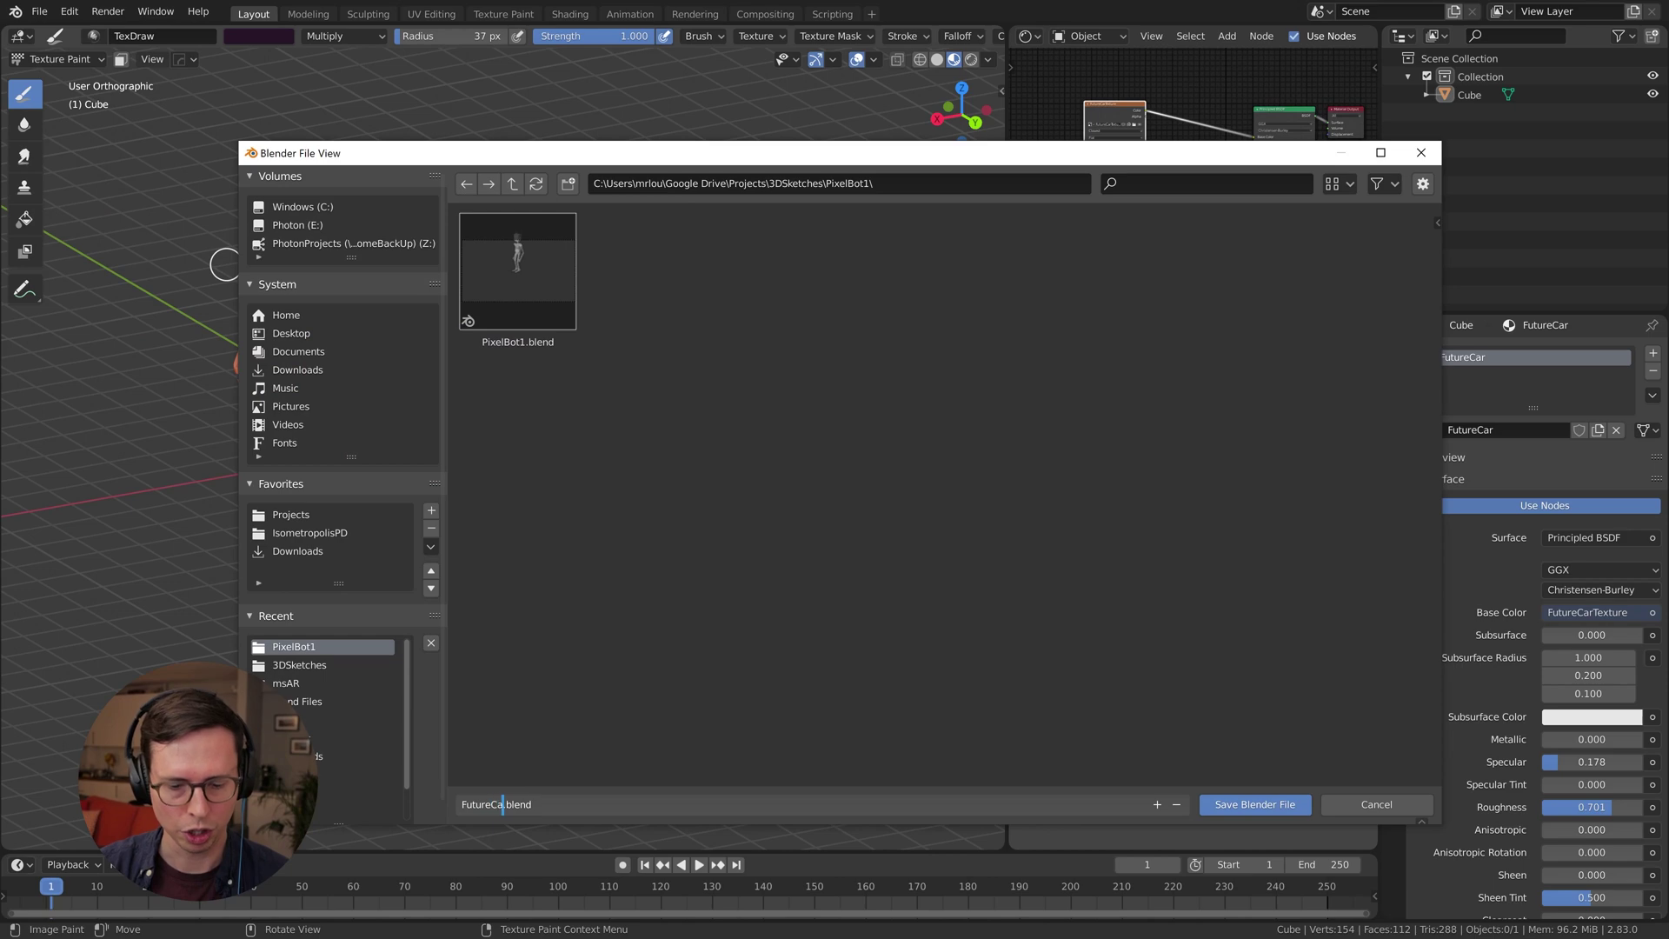
{"action": "key", "text": "Return"}
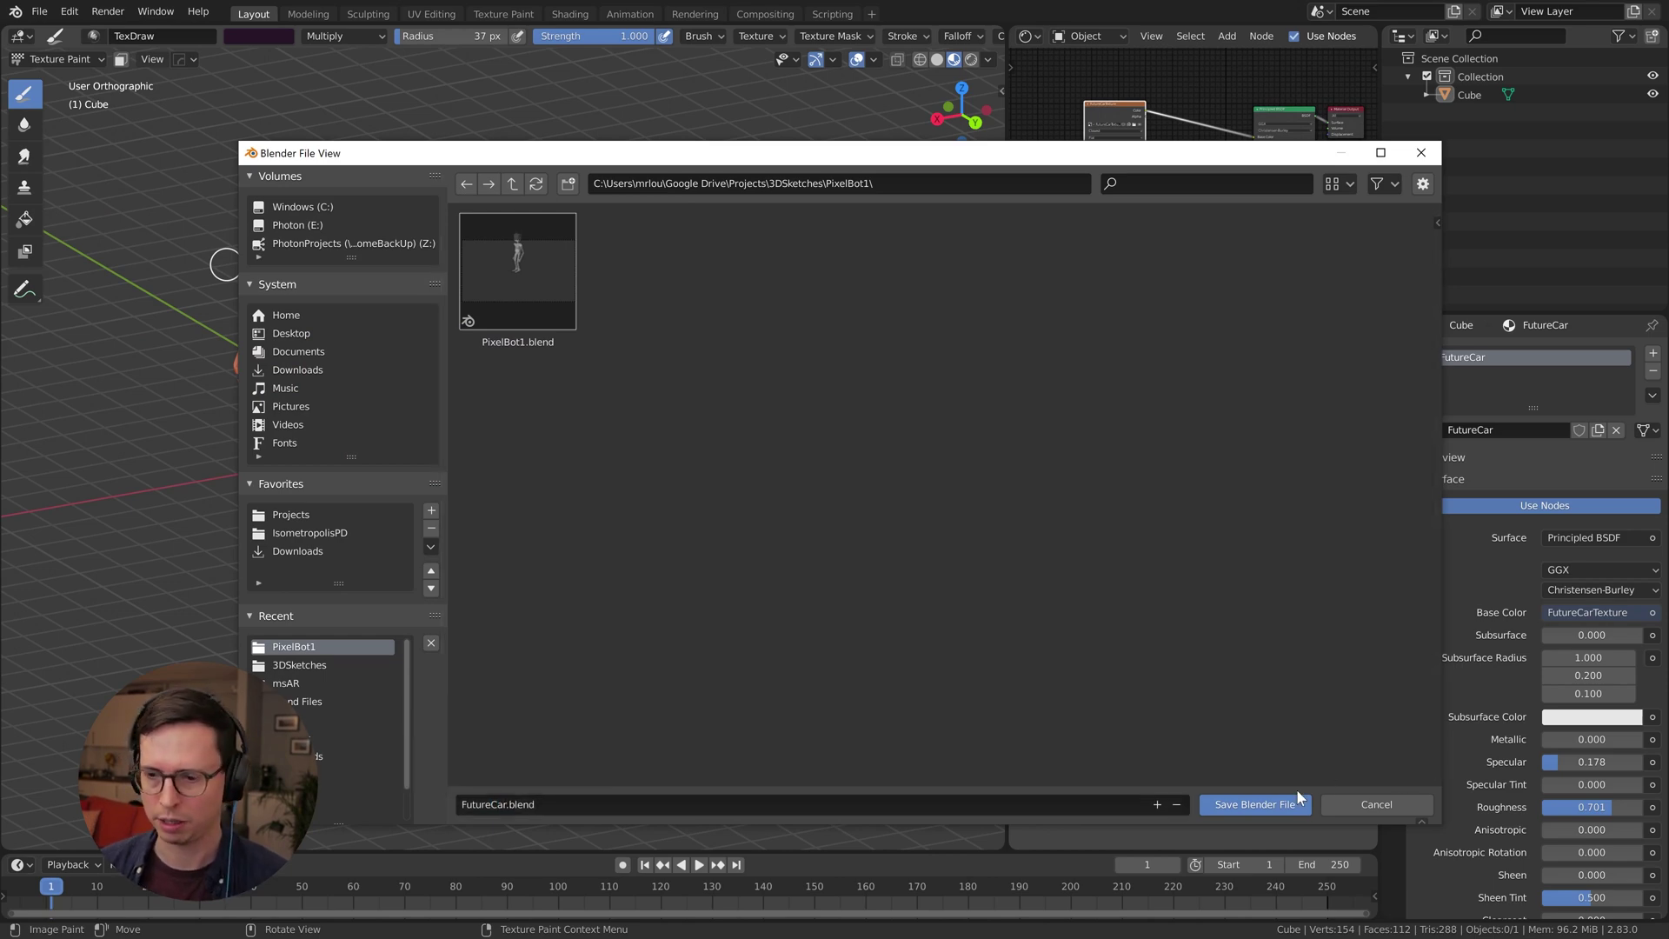
{"action": "left_click", "coordinate": [1254, 804]}
Save the painted texture image as FutureCarTexture.png in the PixelBot1 folder
{"action": "left_click", "coordinate": [1170, 414]}
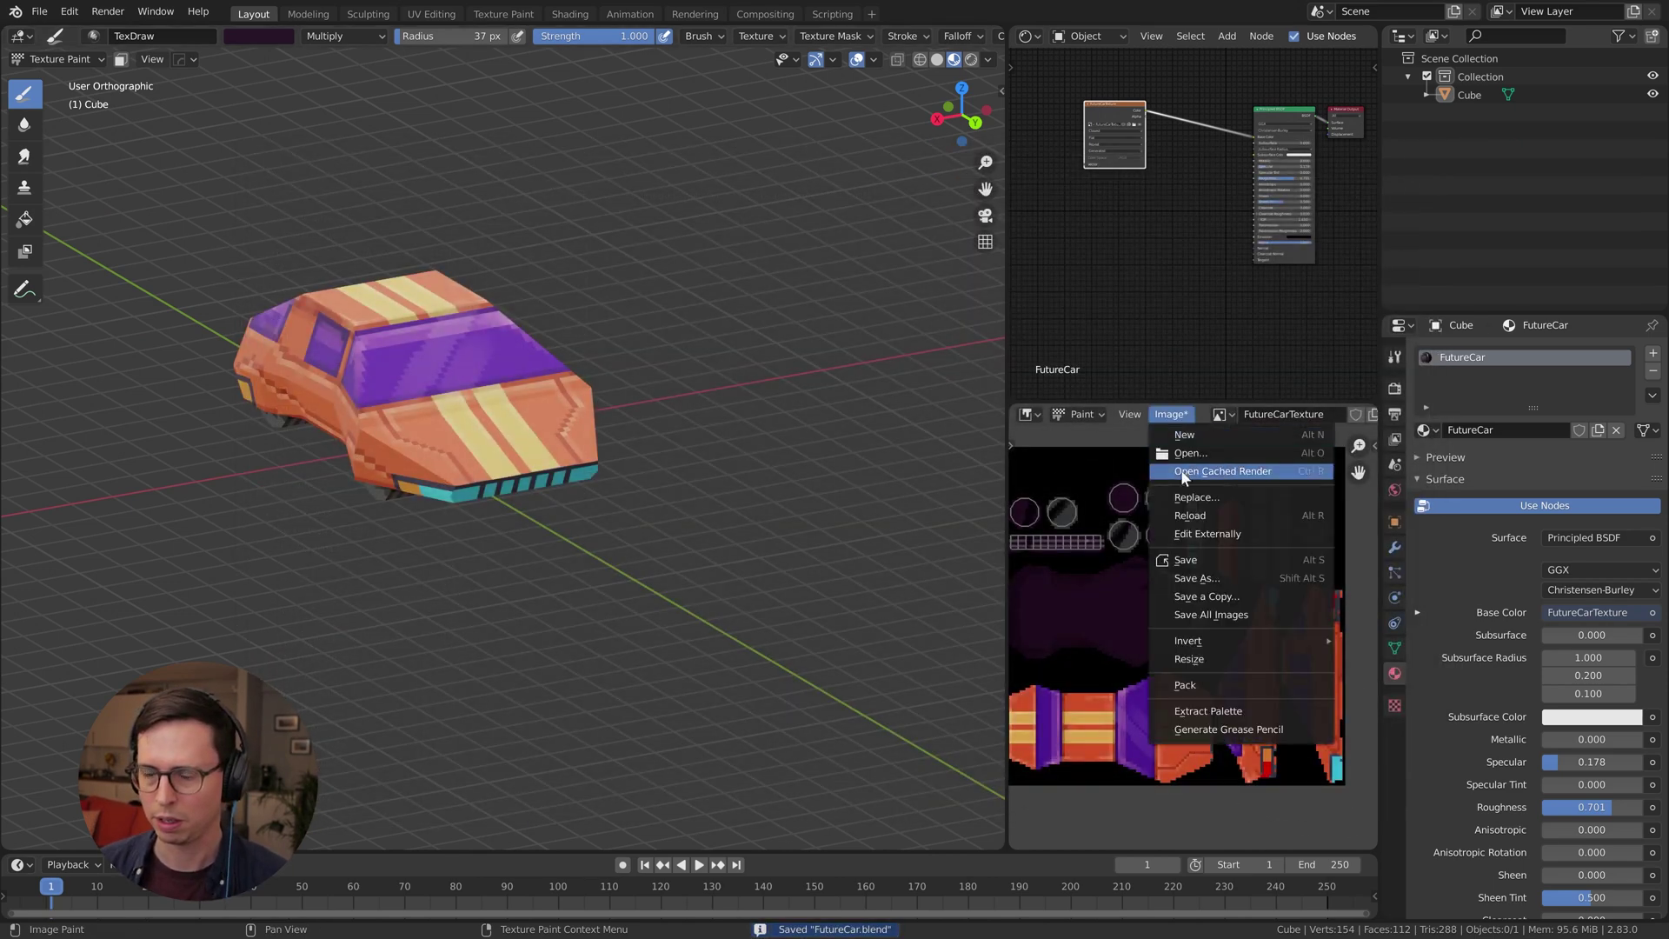
{"action": "left_click", "coordinate": [1205, 561]}
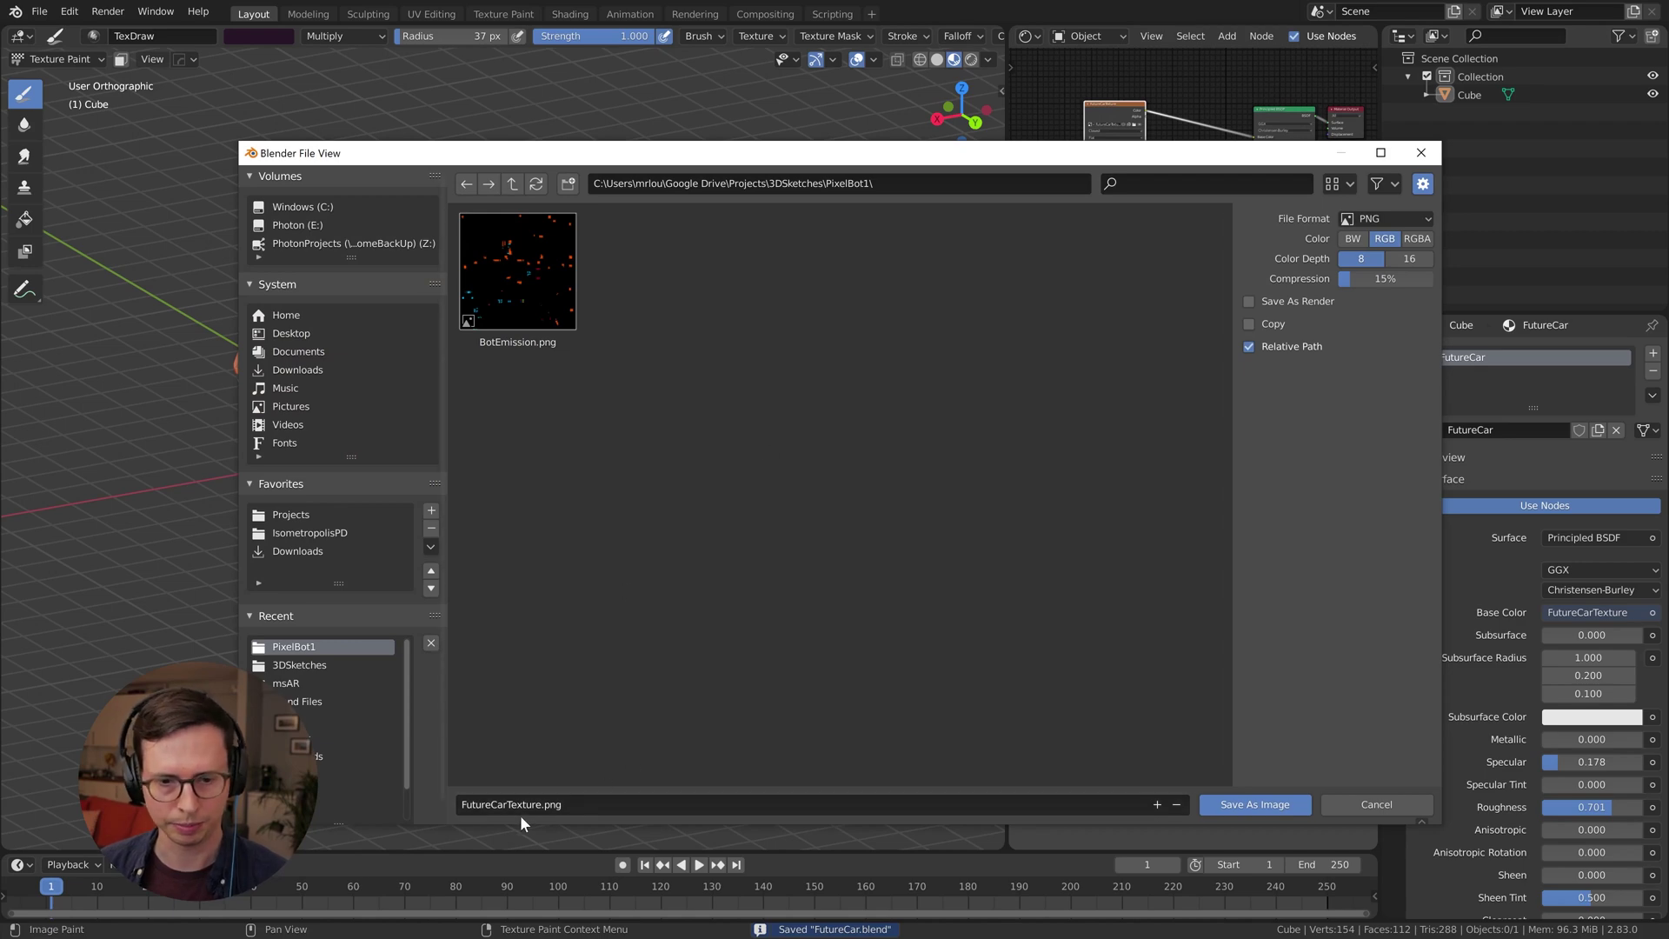
{"action": "left_click", "coordinate": [1251, 804]}
Maximize the node editor and add an Image Texture node below the FutureCarTexture node
{"action": "key", "text": "ctrl+space"}
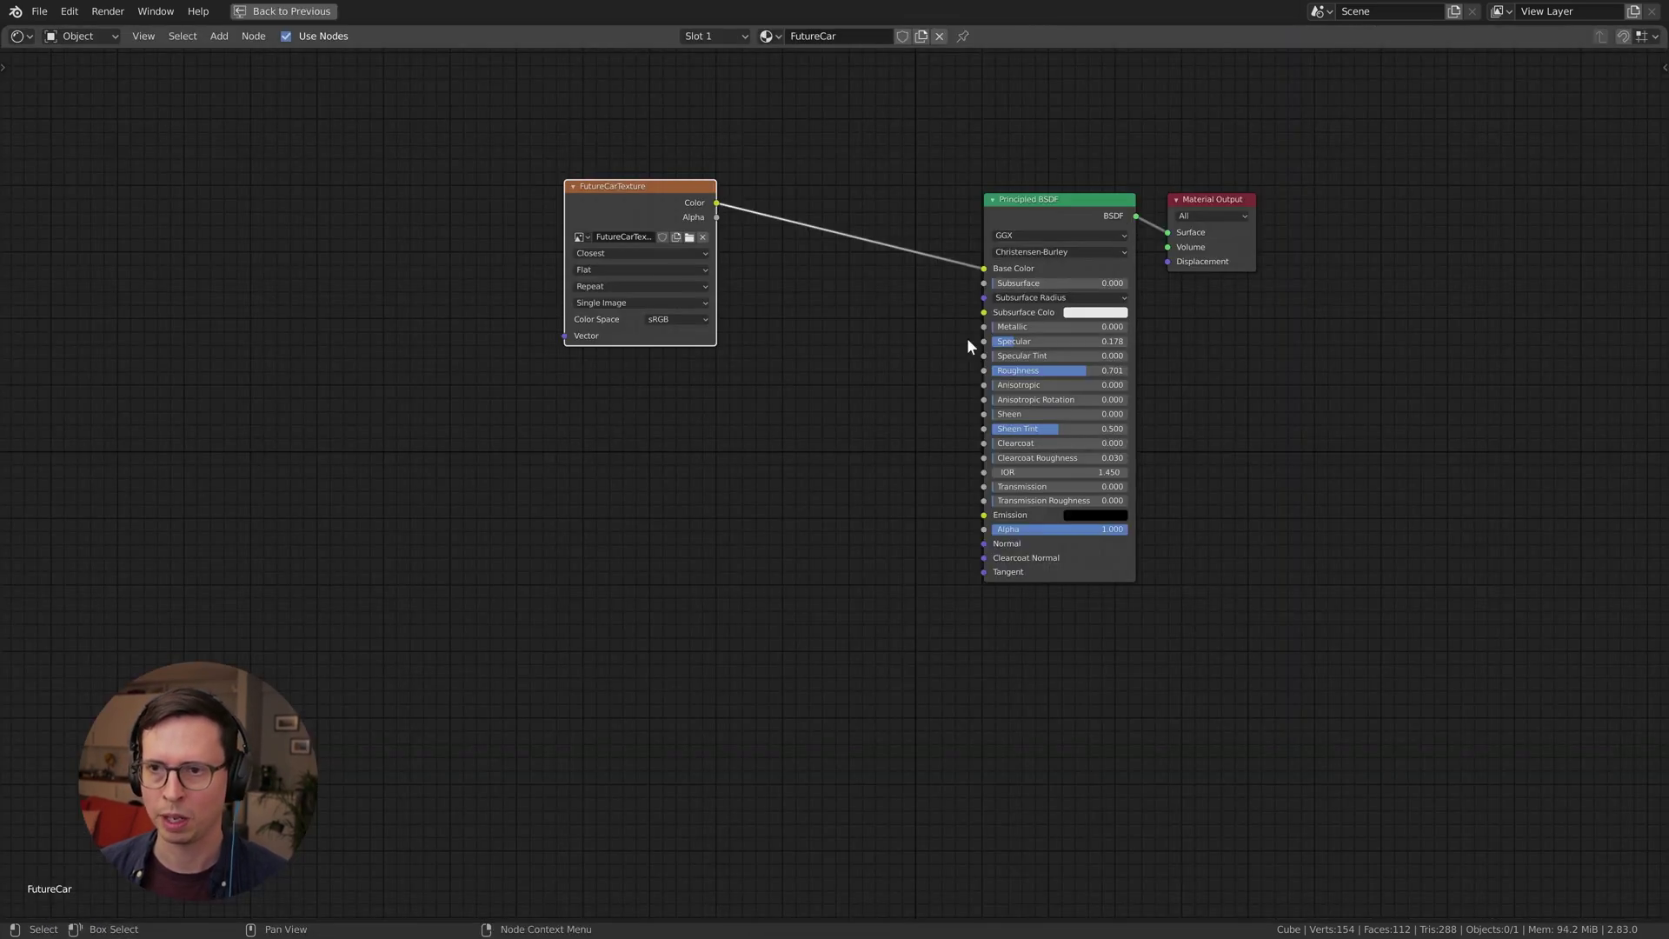
{"action": "middle_click_drag", "start_coordinate": [817, 444], "coordinate": [660, 440]}
{"action": "key", "text": "shift+a"}
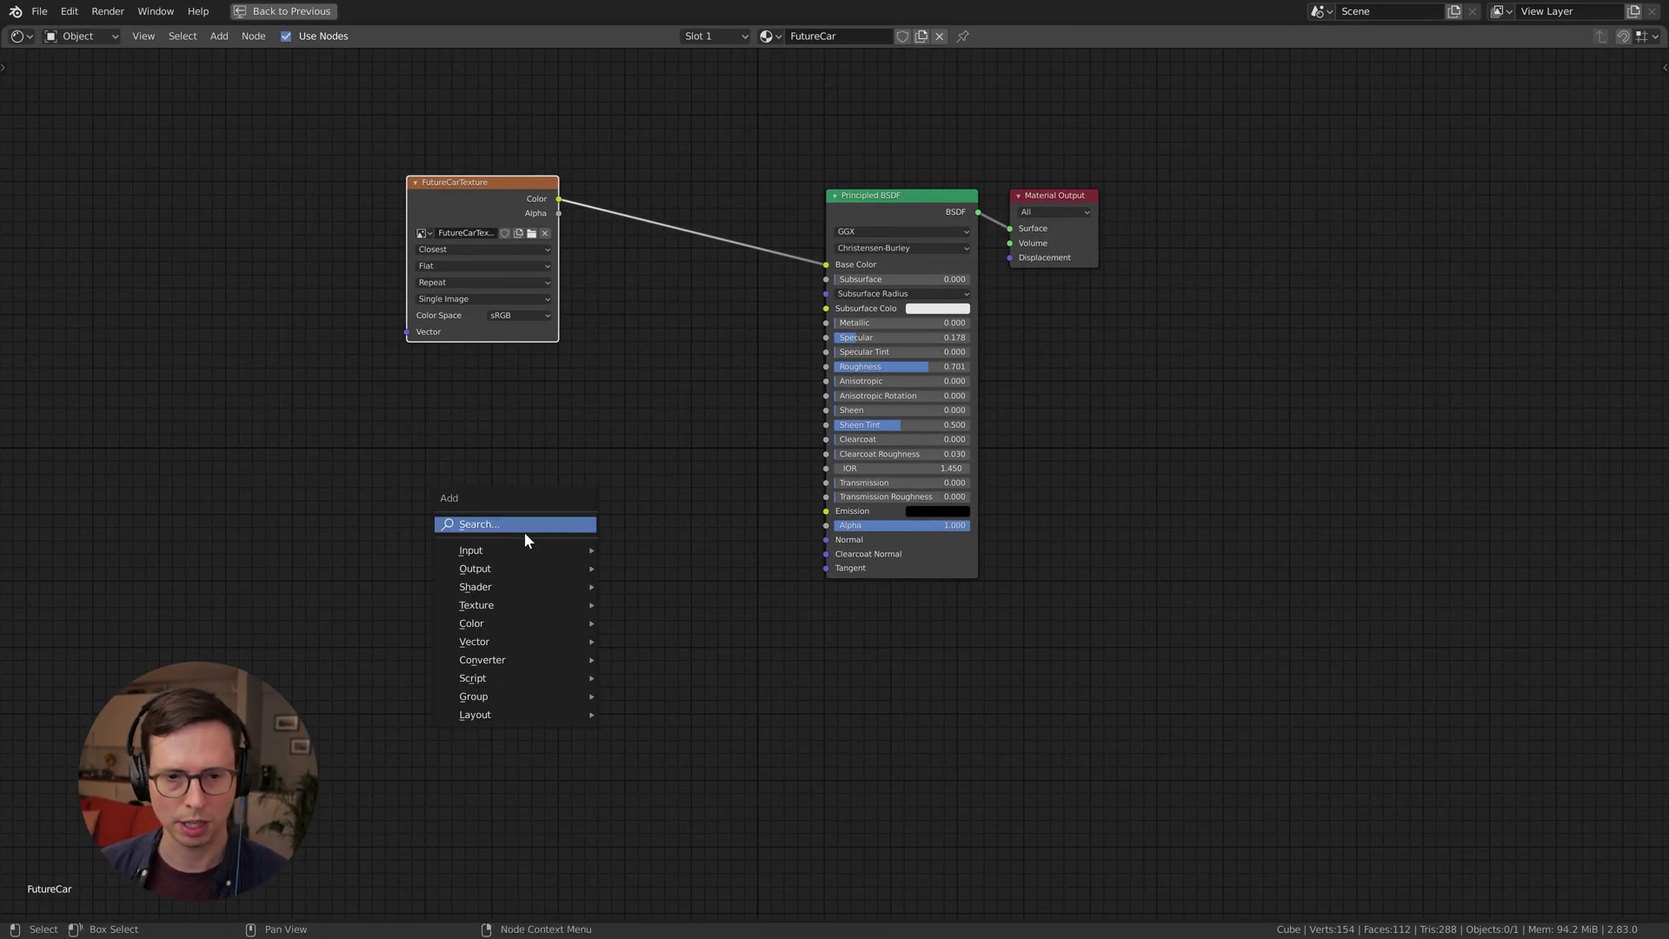
{"action": "type", "text": "tex"}
{"action": "key", "text": "Down"}
{"action": "key", "text": "Down"}
{"action": "key", "text": "Down"}
{"action": "key", "text": "Down"}
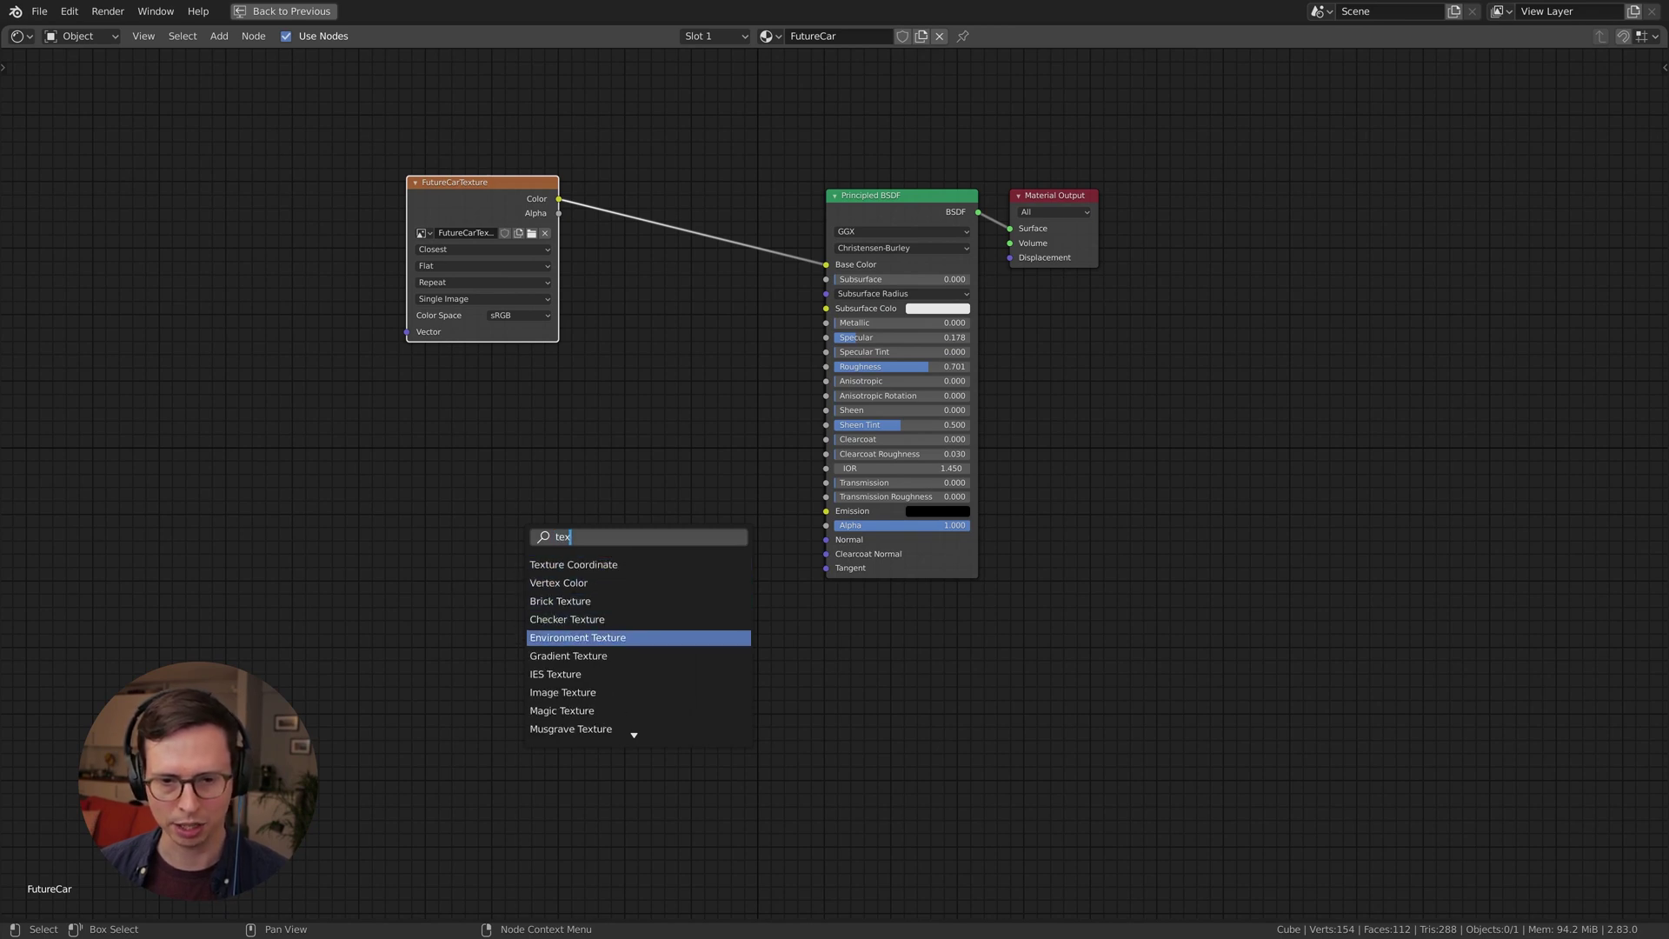
{"action": "key", "text": "Down"}
{"action": "key", "text": "Down"}
{"action": "key", "text": "Down"}
{"action": "key", "text": "Return"}
{"action": "left_click", "coordinate": [553, 518]}
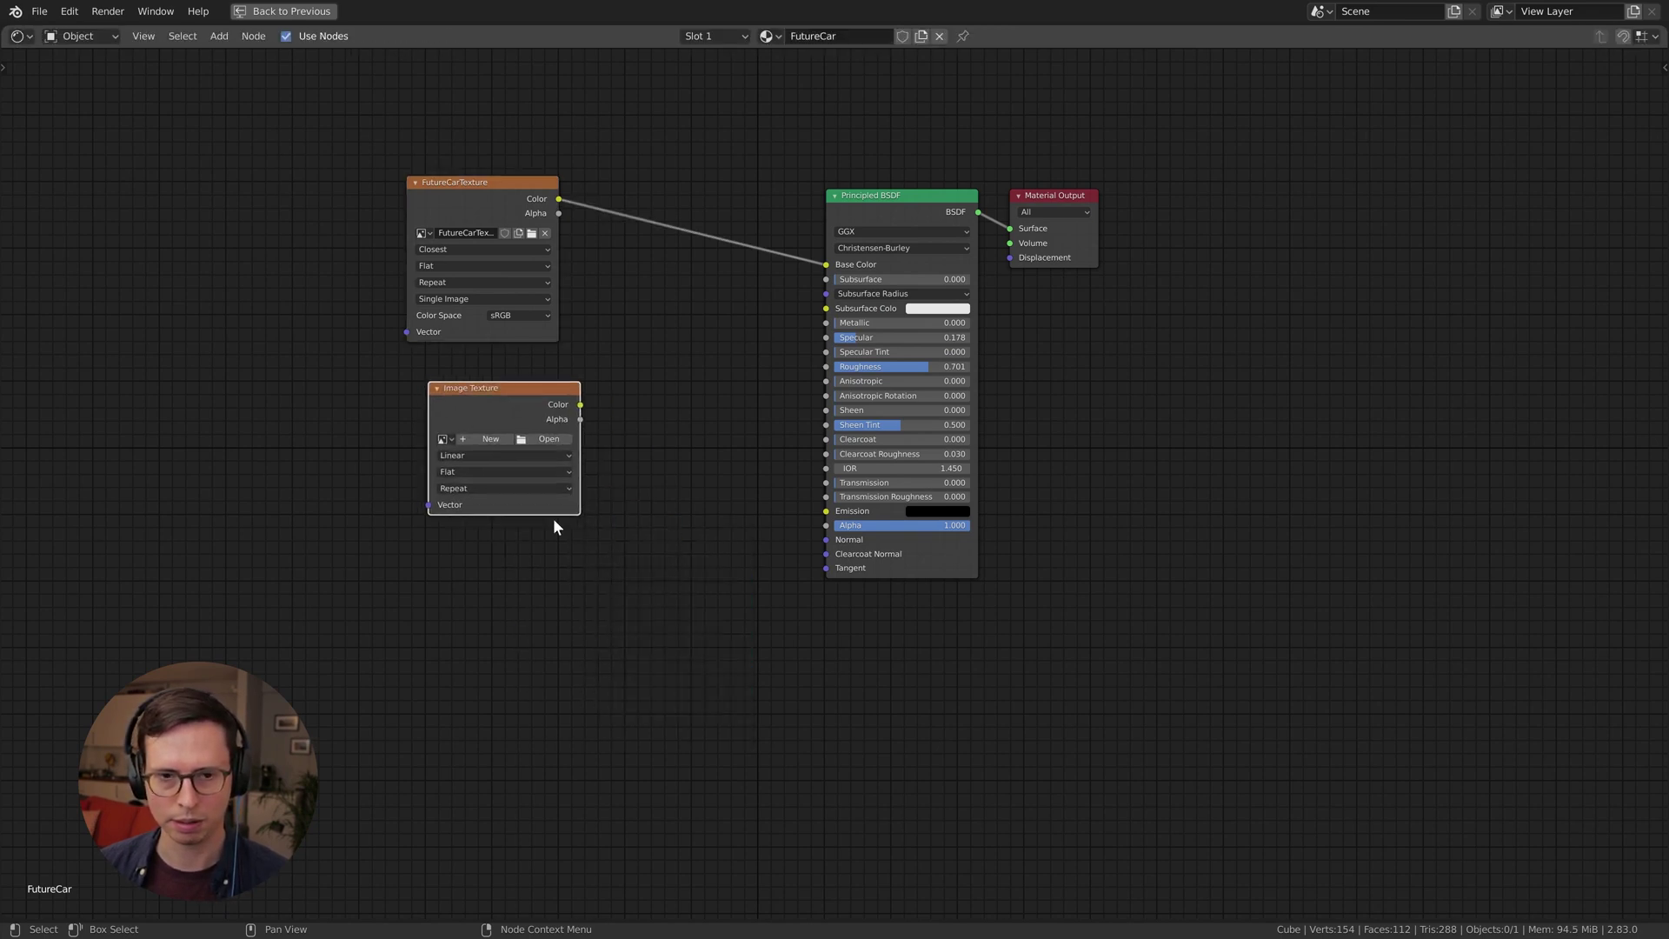
Create a blank black 128 × 128 px image named CarEmission in the new Image Texture node
{"action": "left_click", "coordinate": [490, 439]}
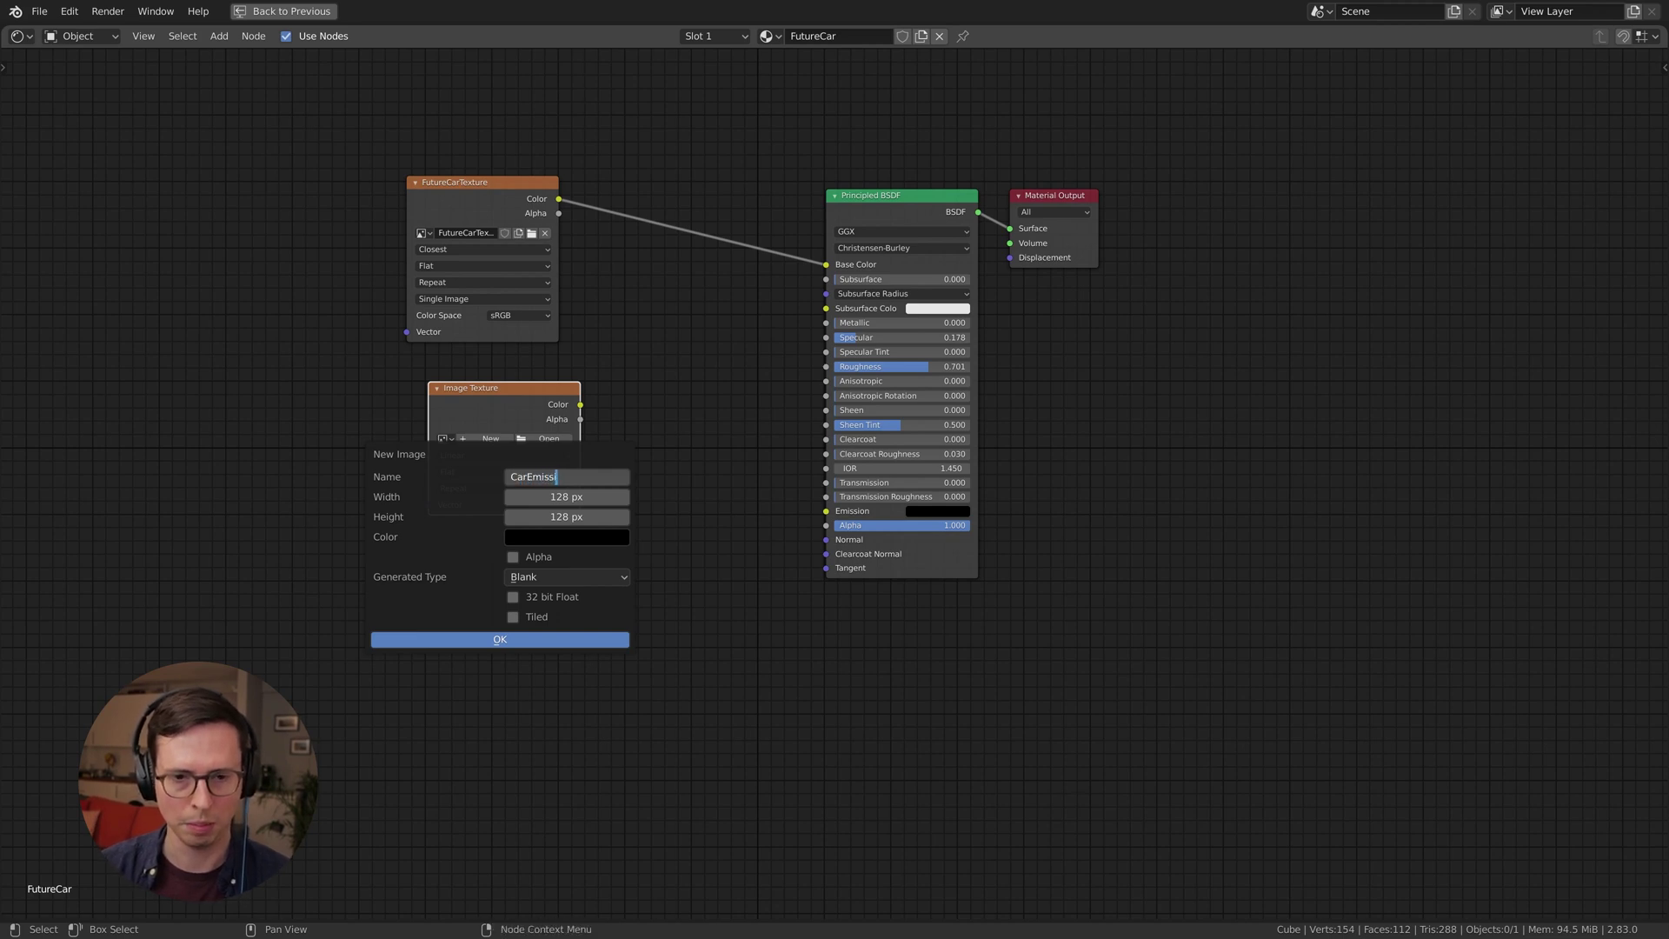
{"action": "type", "text": "CarEmission"}
{"action": "key", "text": "Return"}
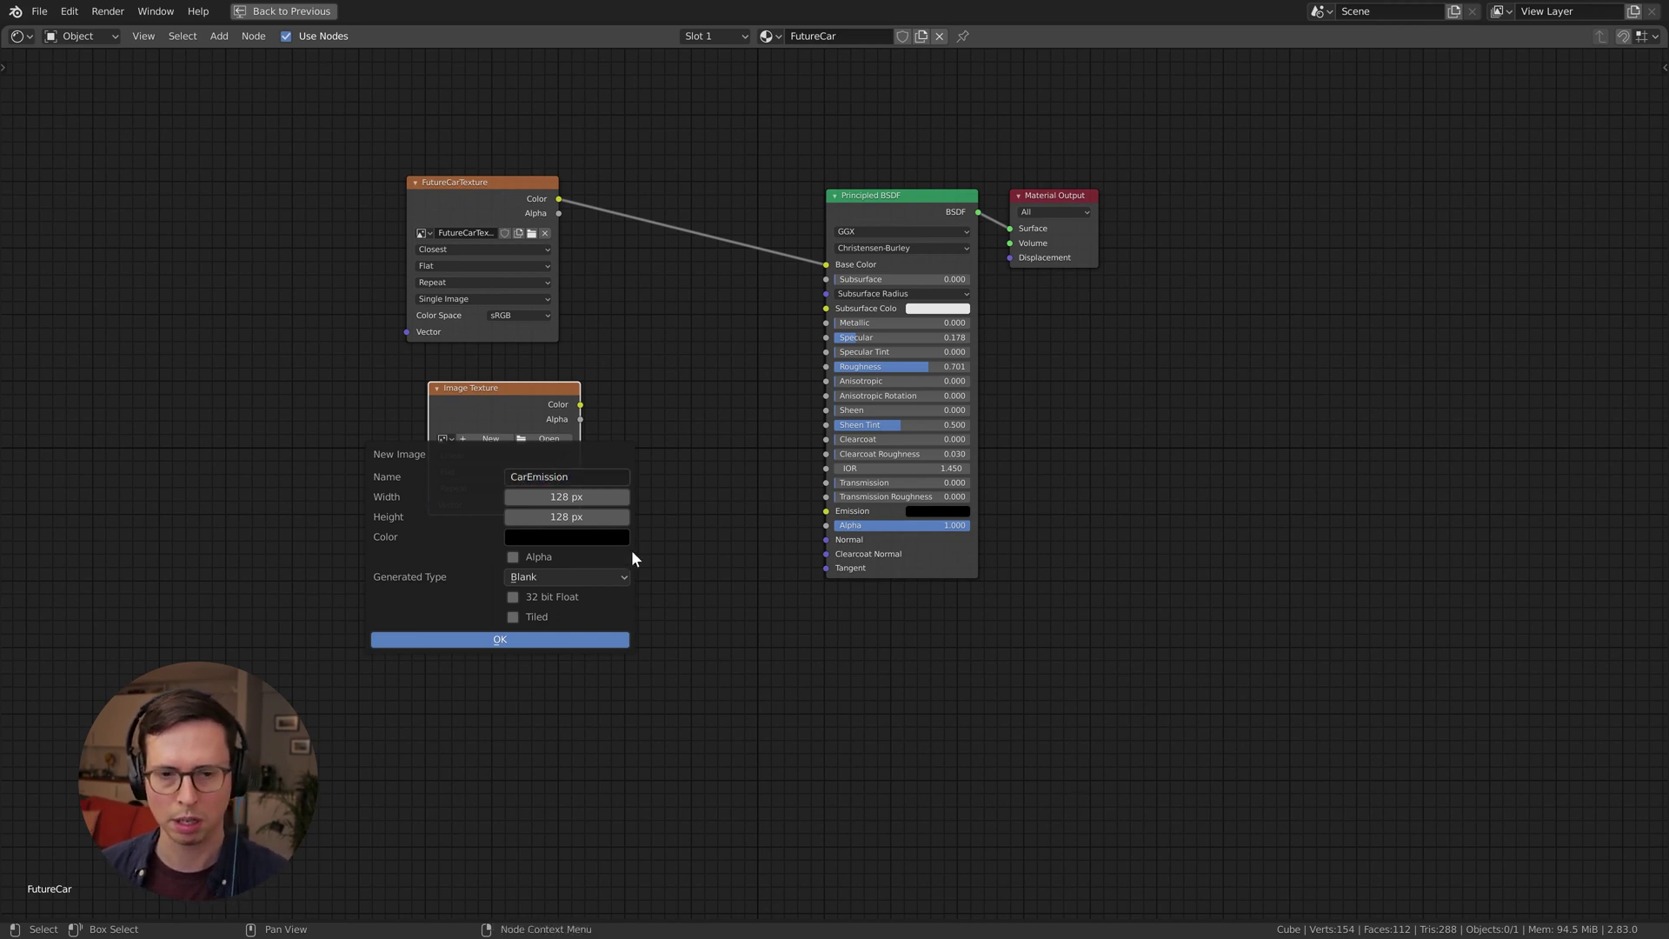
{"action": "left_click", "coordinate": [565, 639]}
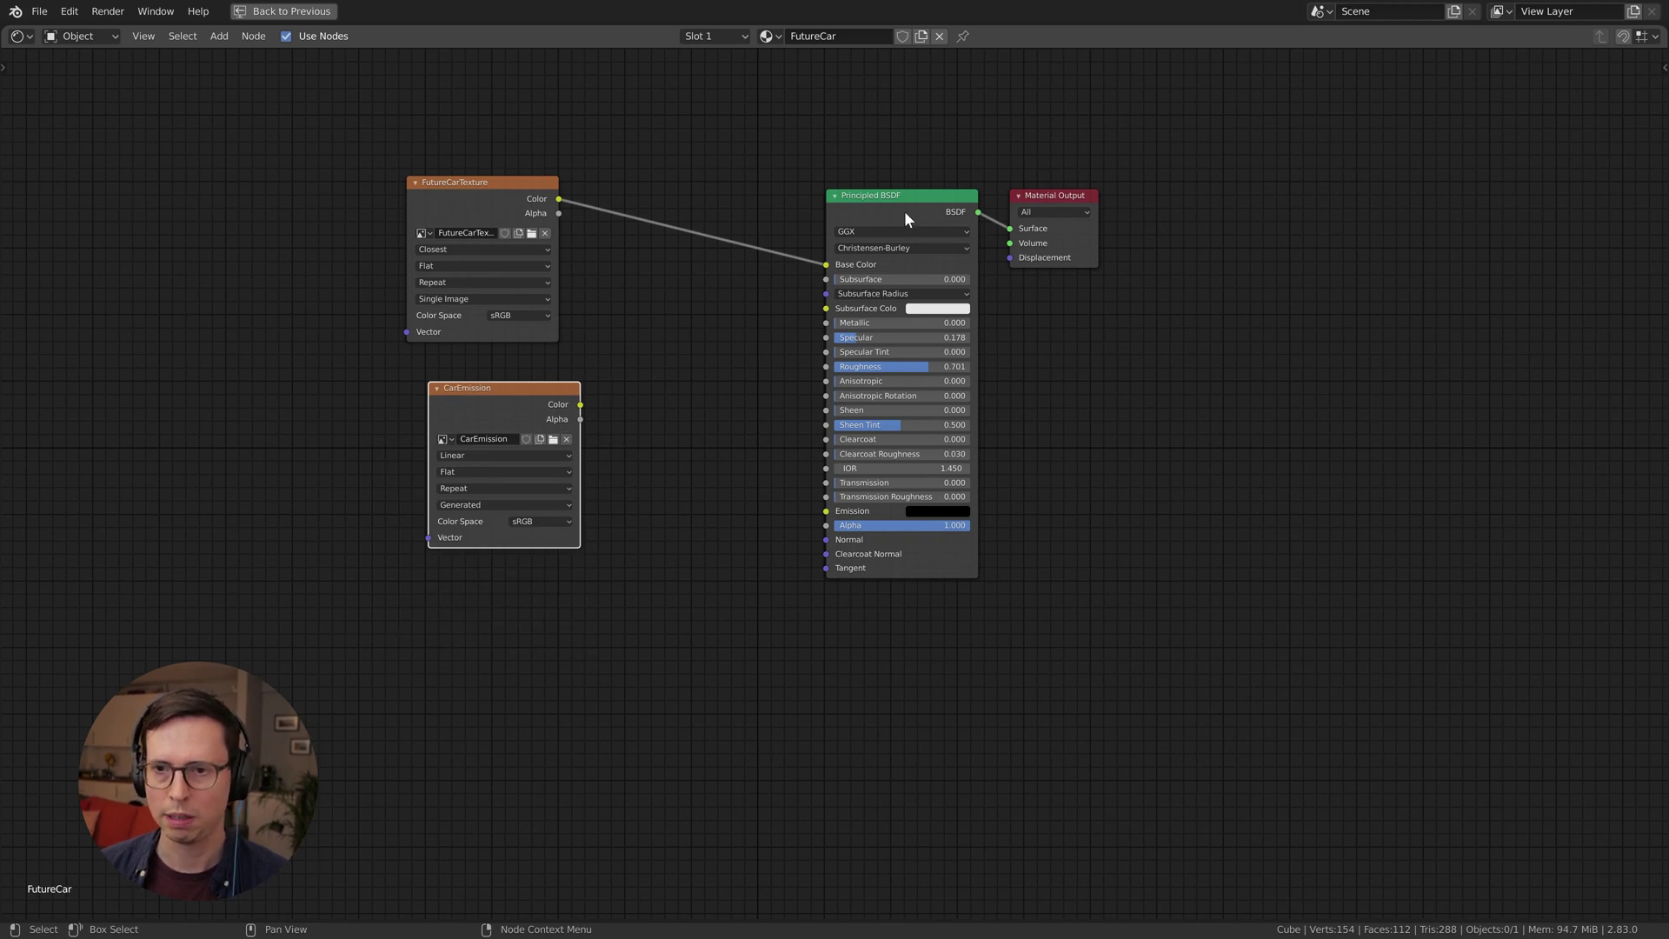
Move the Principled BSDF away from the Material Output and insert an Add Shader node on the link between them
{"action": "left_click_drag", "start_coordinate": [904, 217], "coordinate": [791, 163]}
{"action": "key", "text": "shift+a"}
{"action": "left_click", "coordinate": [1057, 450]}
{"action": "type", "text": "af"}
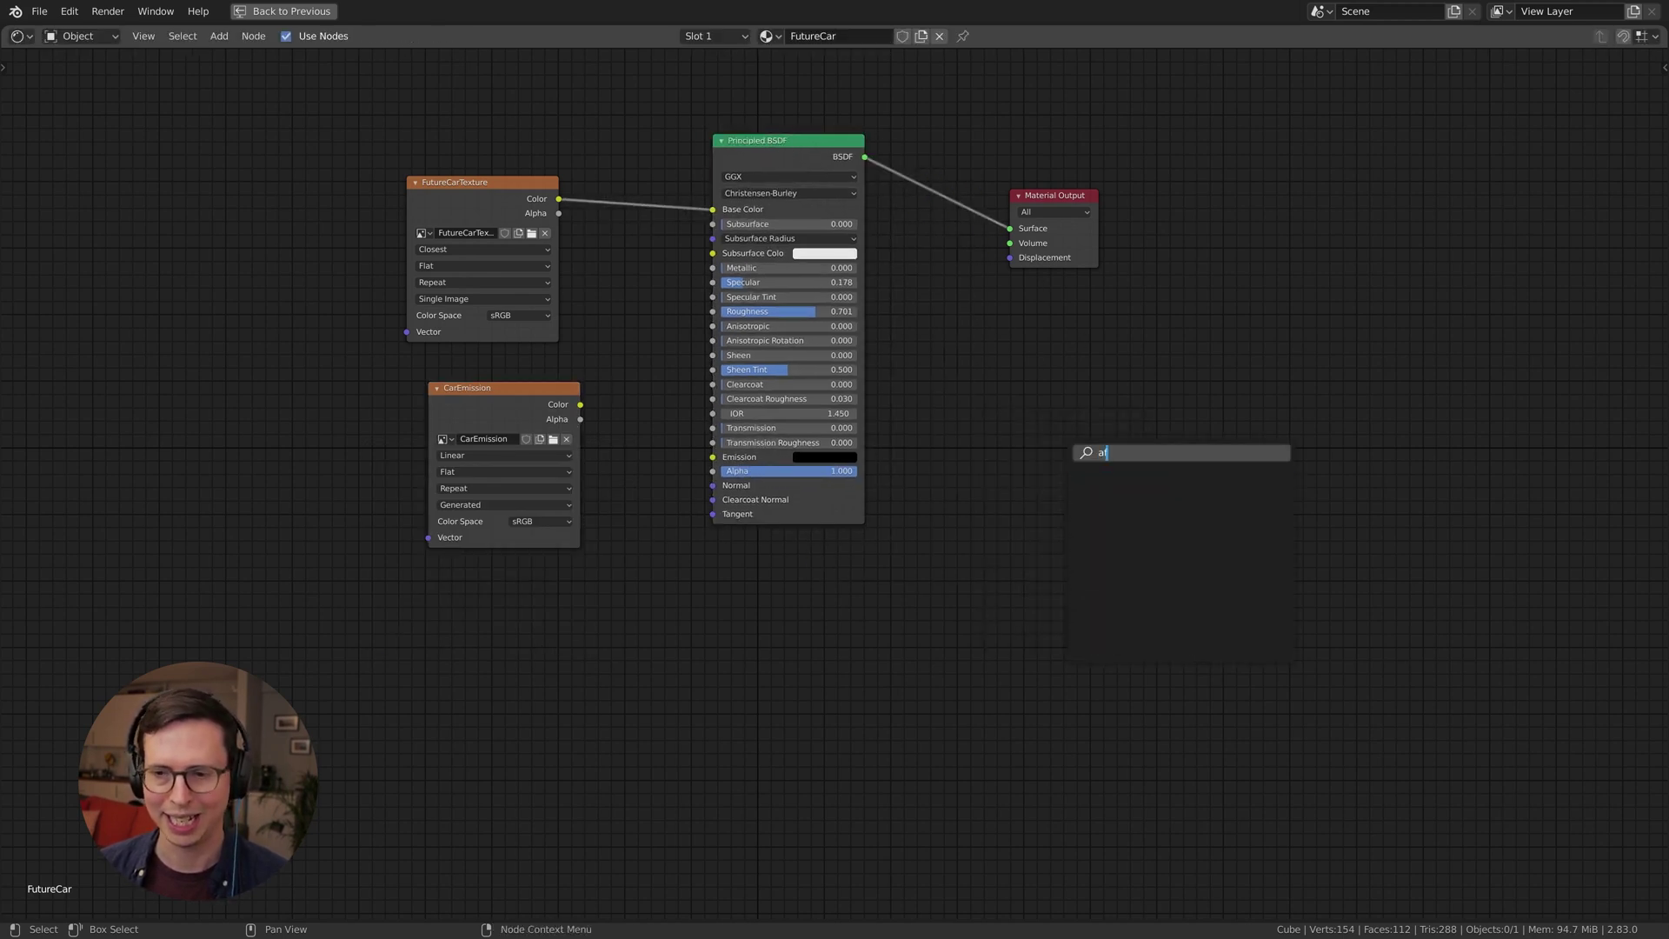
{"action": "type", "text": "d"}
{"action": "key", "text": "BackSpace"}
{"action": "key", "text": "BackSpace"}
{"action": "type", "text": "d"}
{"action": "key", "text": "Return"}
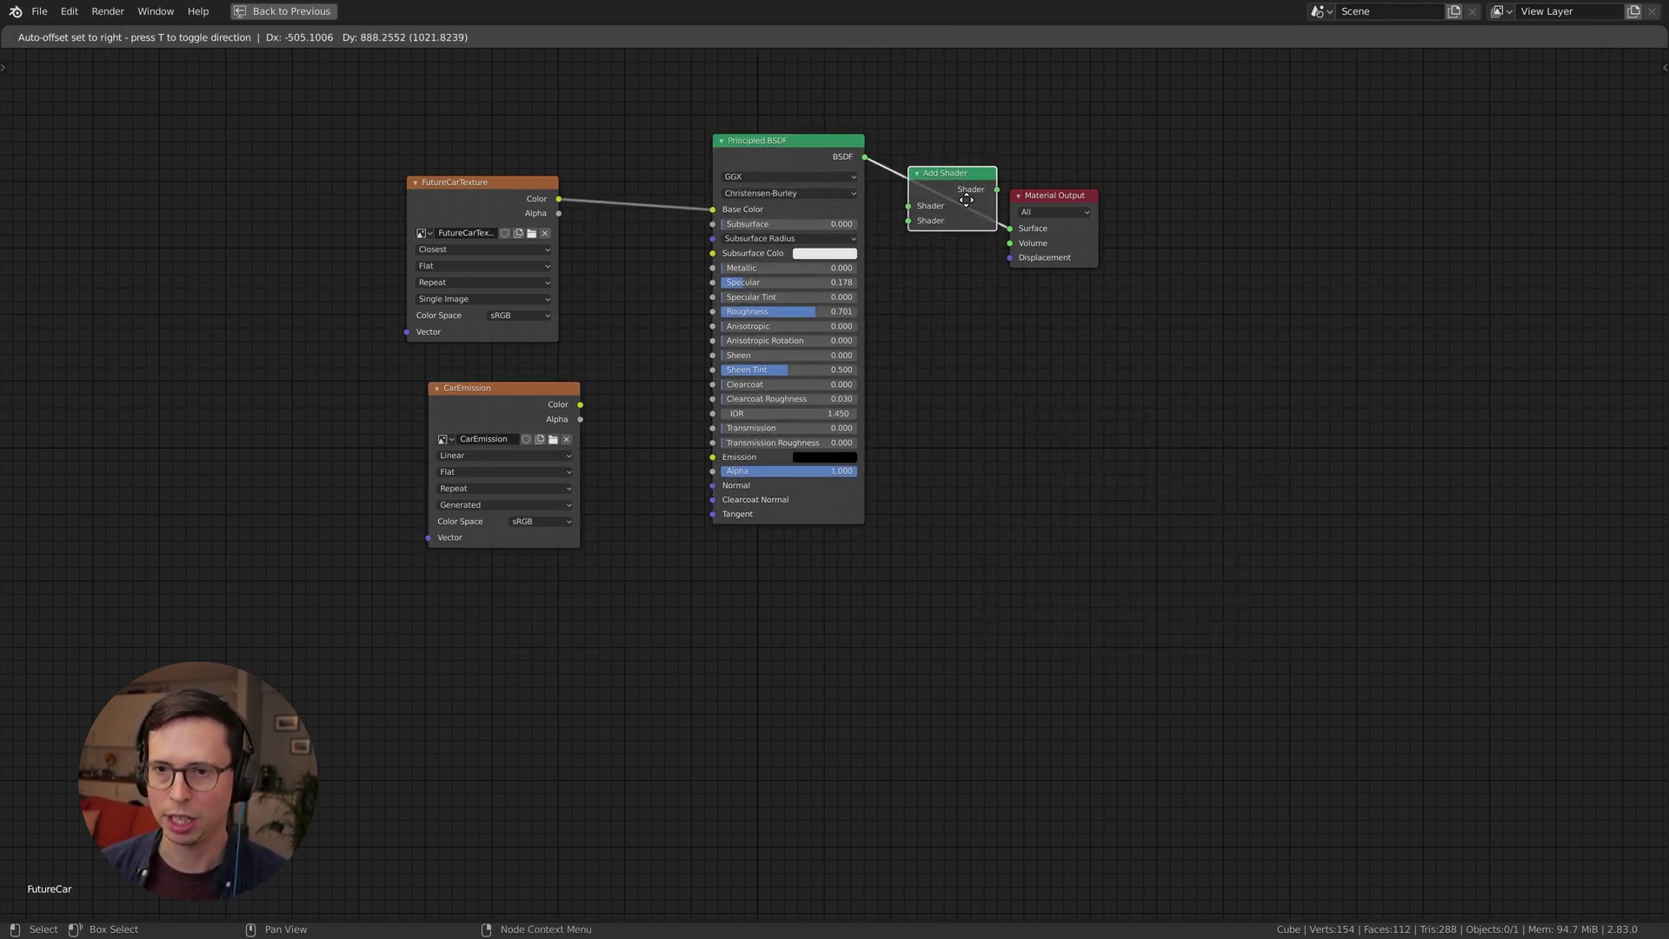
{"action": "left_click", "coordinate": [963, 205]}
Add an Emission shader below the Add Shader and link its output to the second Shader input
{"action": "key", "text": "shift+a"}
{"action": "left_click", "coordinate": [1050, 420]}
{"action": "type", "text": "e"}
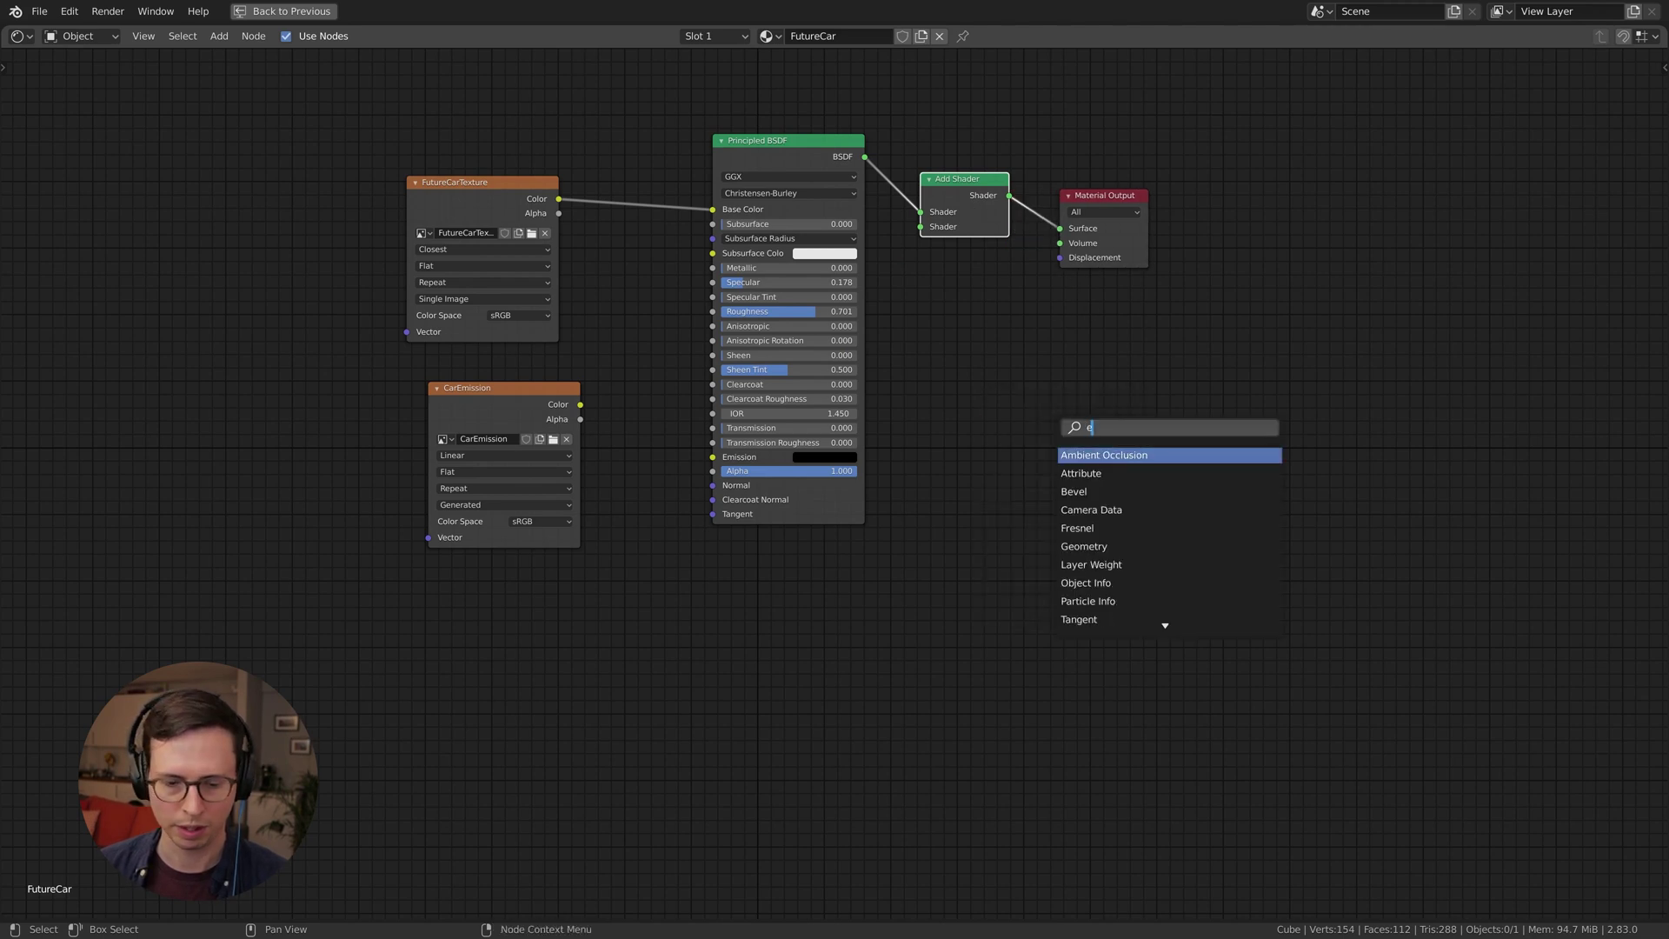
{"action": "type", "text": "mi"}
{"action": "key", "text": "Return"}
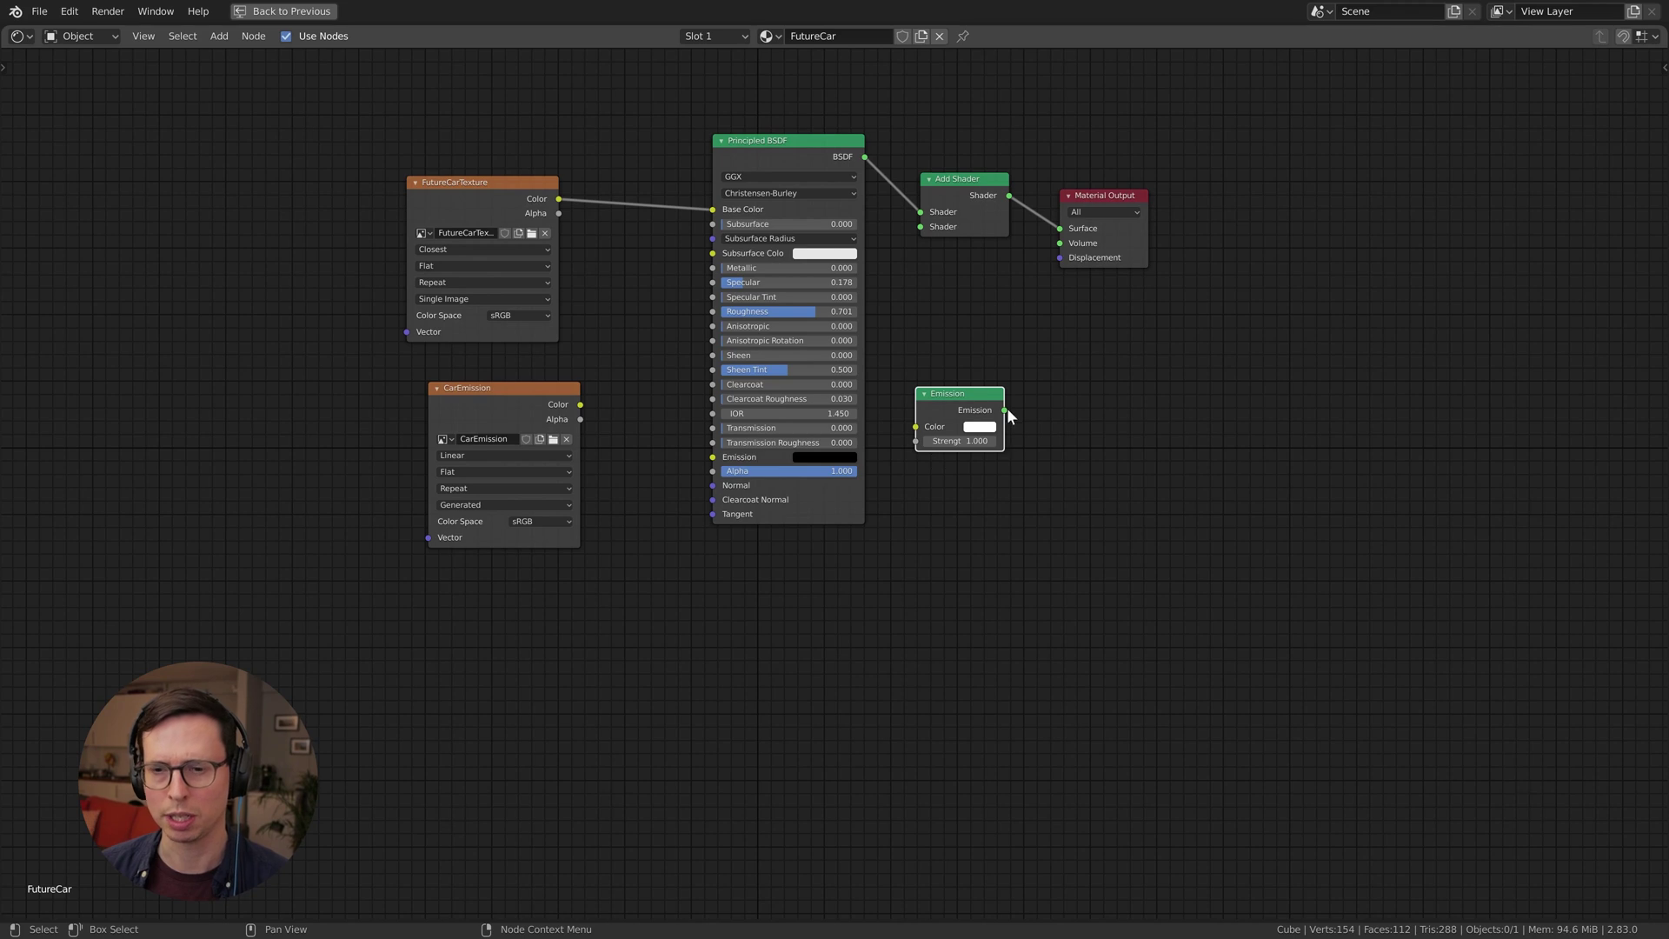
{"action": "left_click_drag", "start_coordinate": [1005, 409], "coordinate": [1009, 338]}
{"action": "left_click_drag", "start_coordinate": [926, 233], "coordinate": [917, 227]}
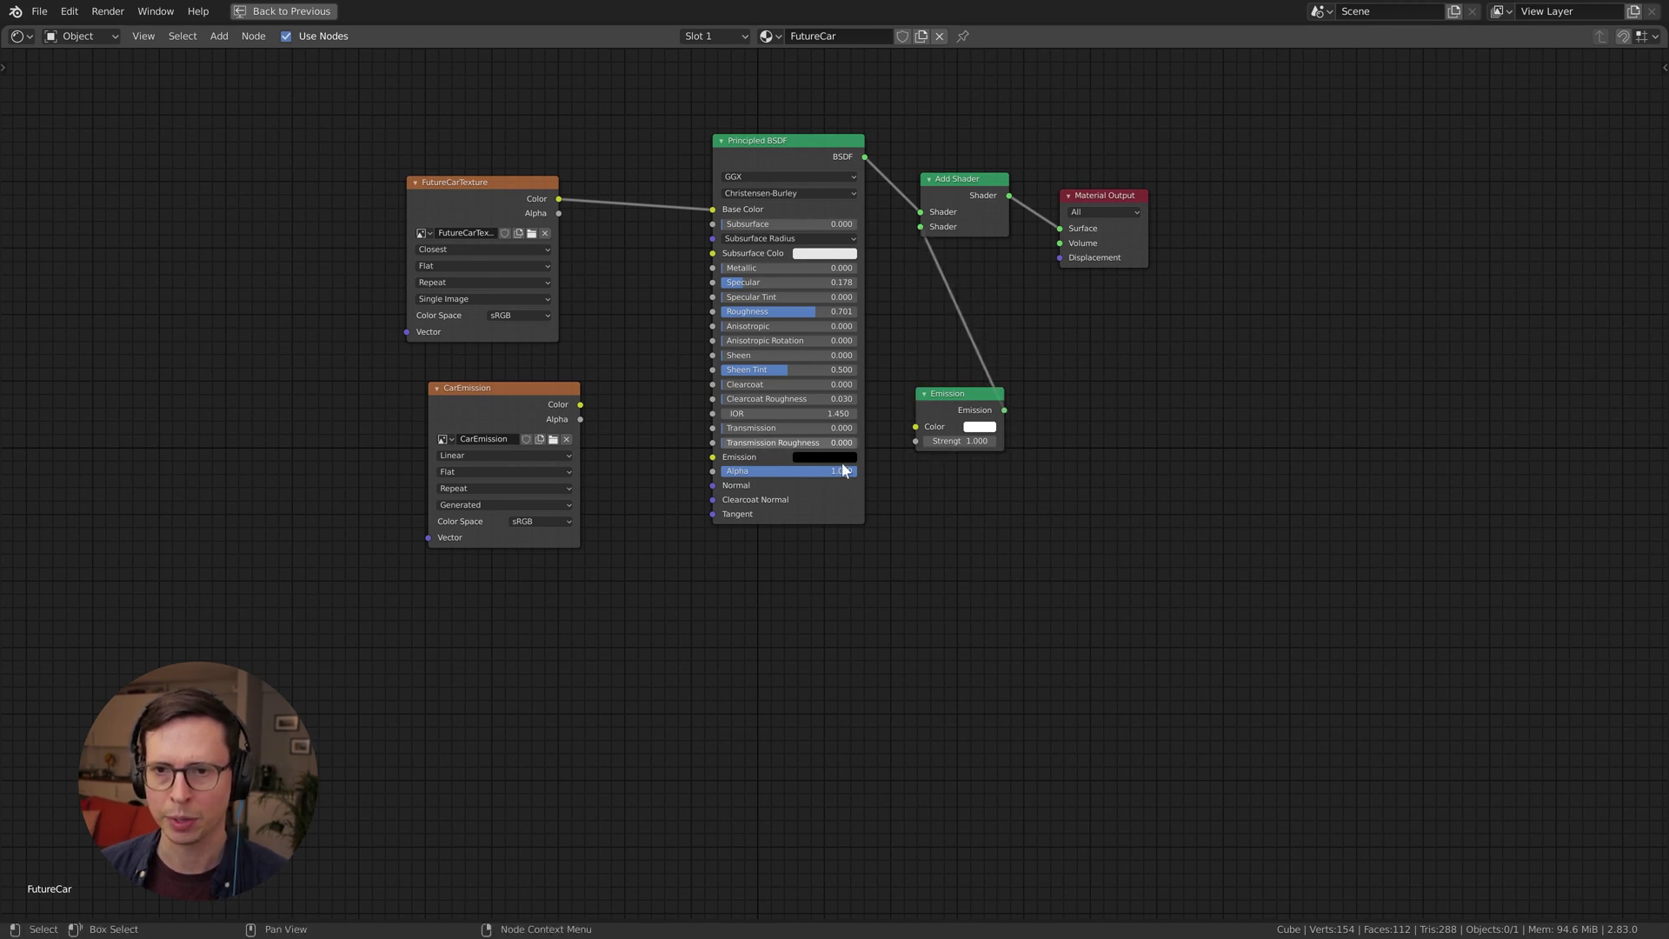
Rearrange the Principled BSDF and CarEmission nodes, then connect CarEmission's Color output to the Emission node's Color input
{"action": "left_click", "coordinate": [805, 471]}
{"action": "type", "text": ".5"}
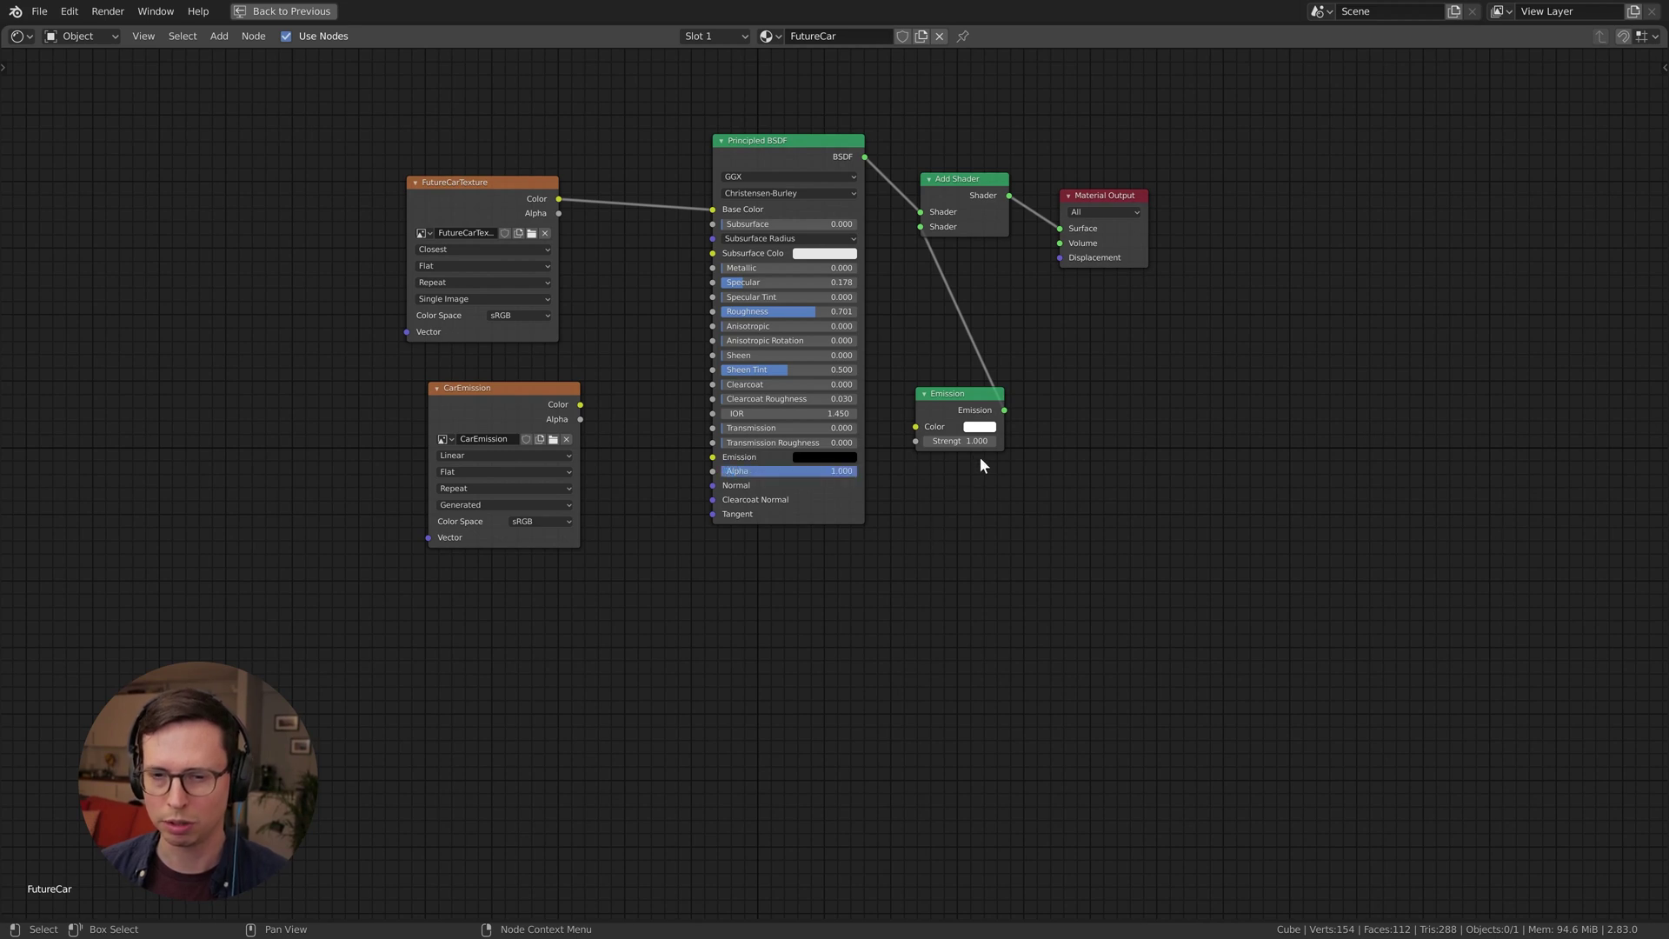
{"action": "left_click_drag", "start_coordinate": [787, 157], "coordinate": [755, 113]}
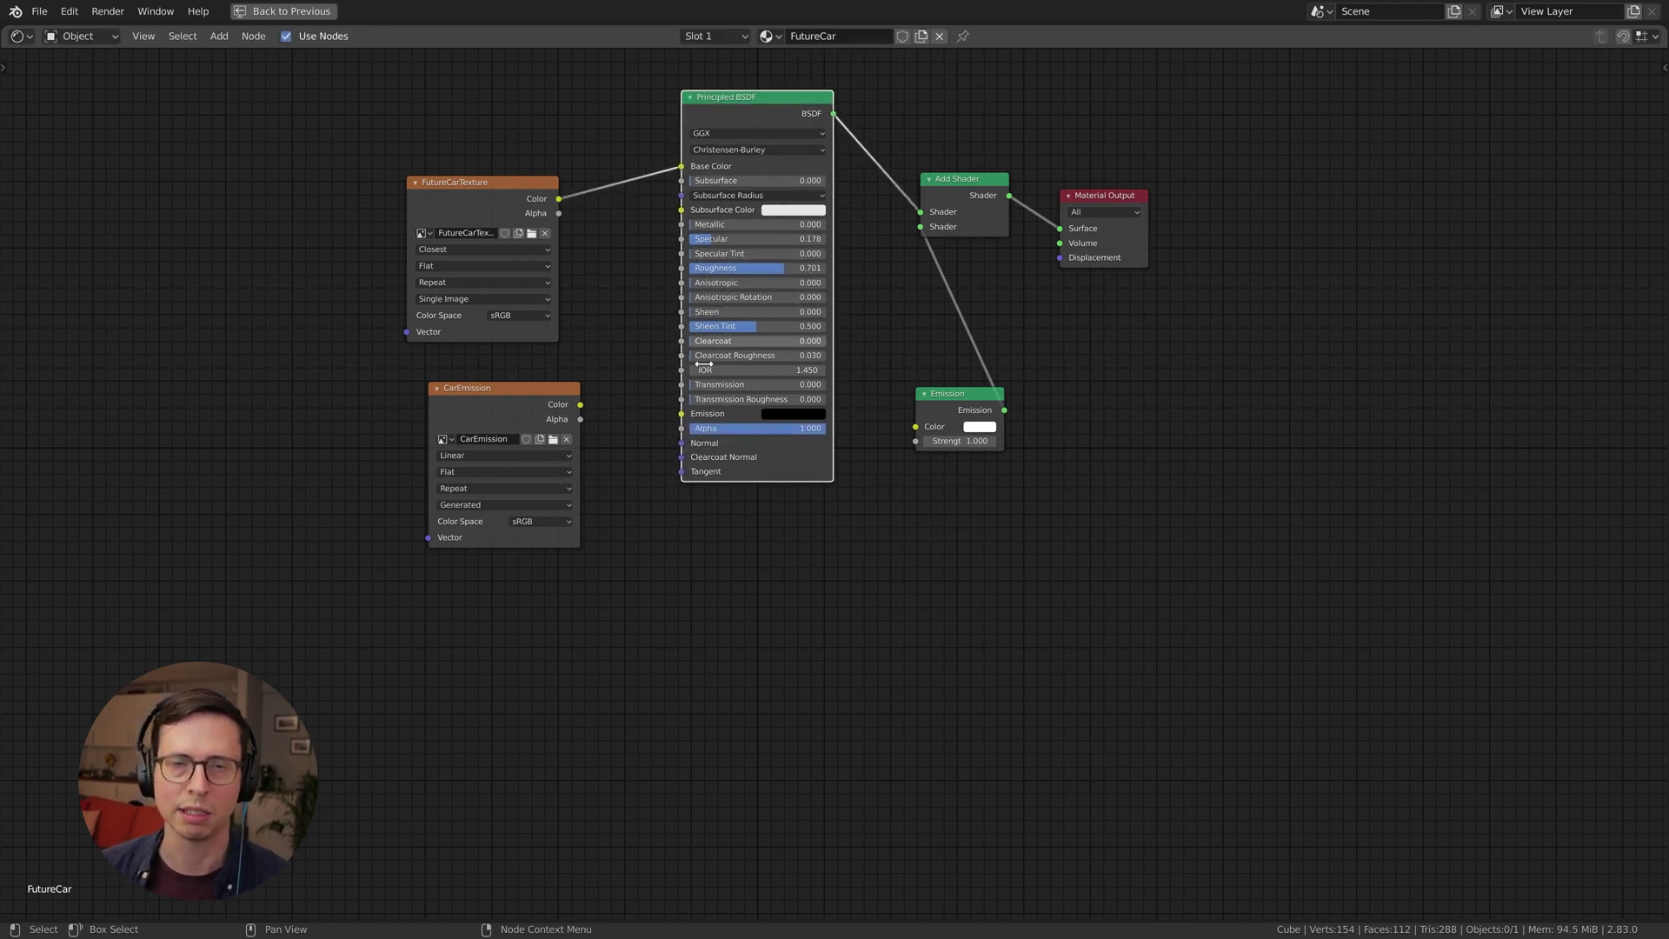
{"action": "left_click_drag", "start_coordinate": [530, 400], "coordinate": [838, 581]}
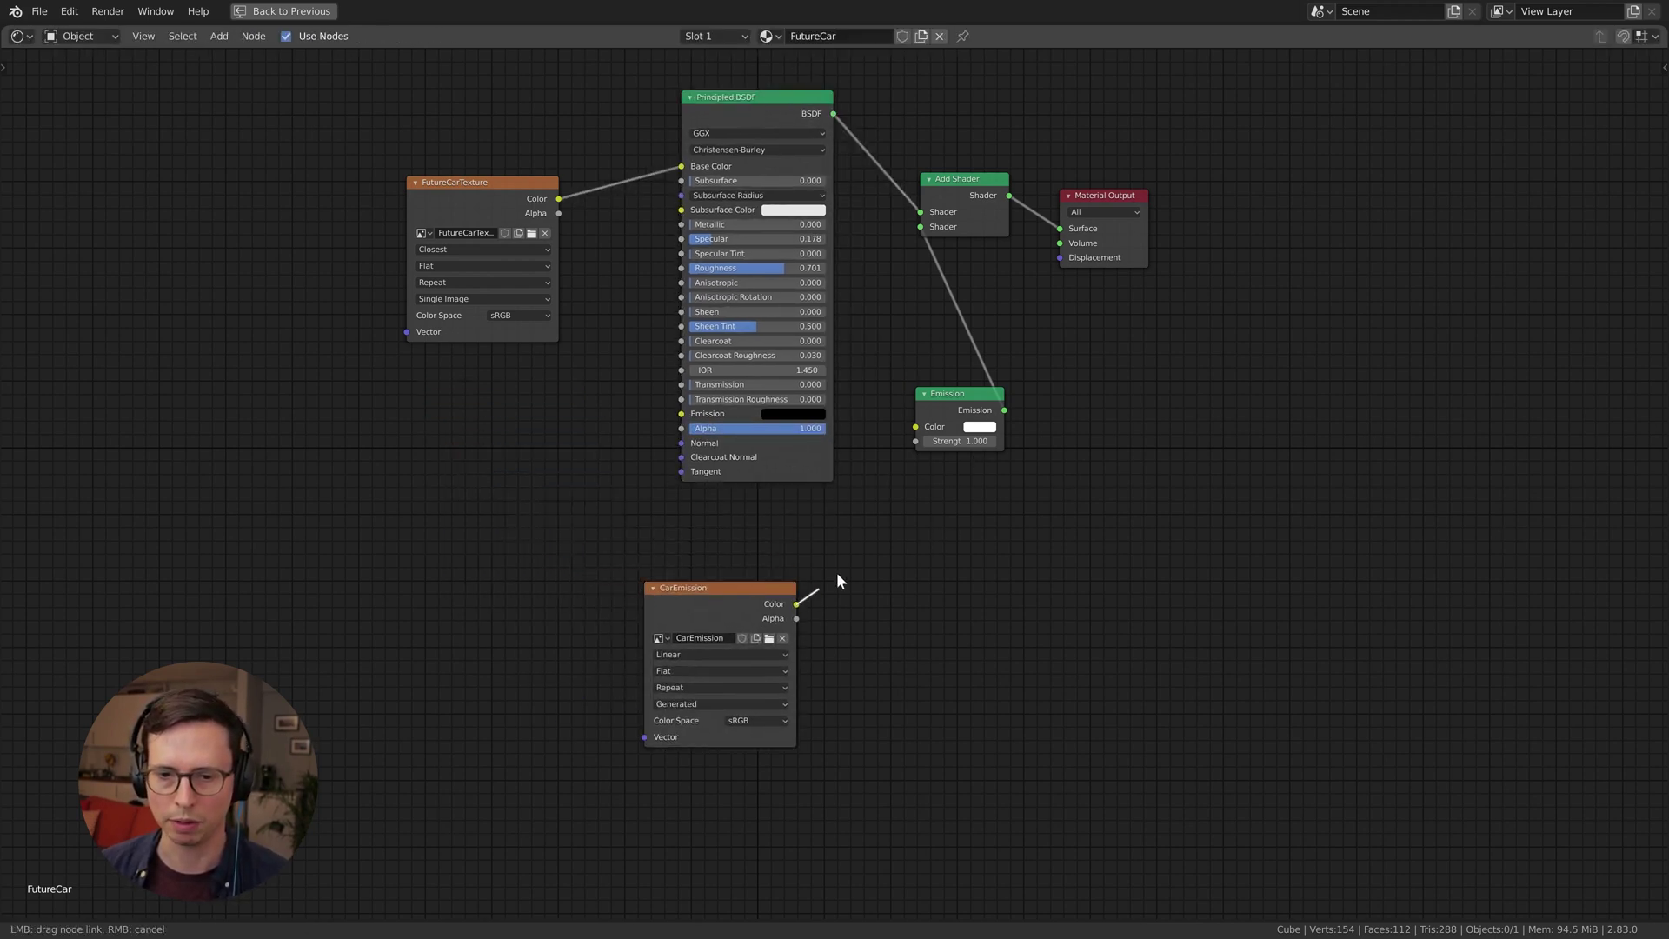
{"action": "left_click_drag", "start_coordinate": [920, 427], "coordinate": [919, 427]}
Set the CarEmission texture's interpolation to Closest
{"action": "middle_click_drag", "start_coordinate": [808, 625], "coordinate": [871, 505]}
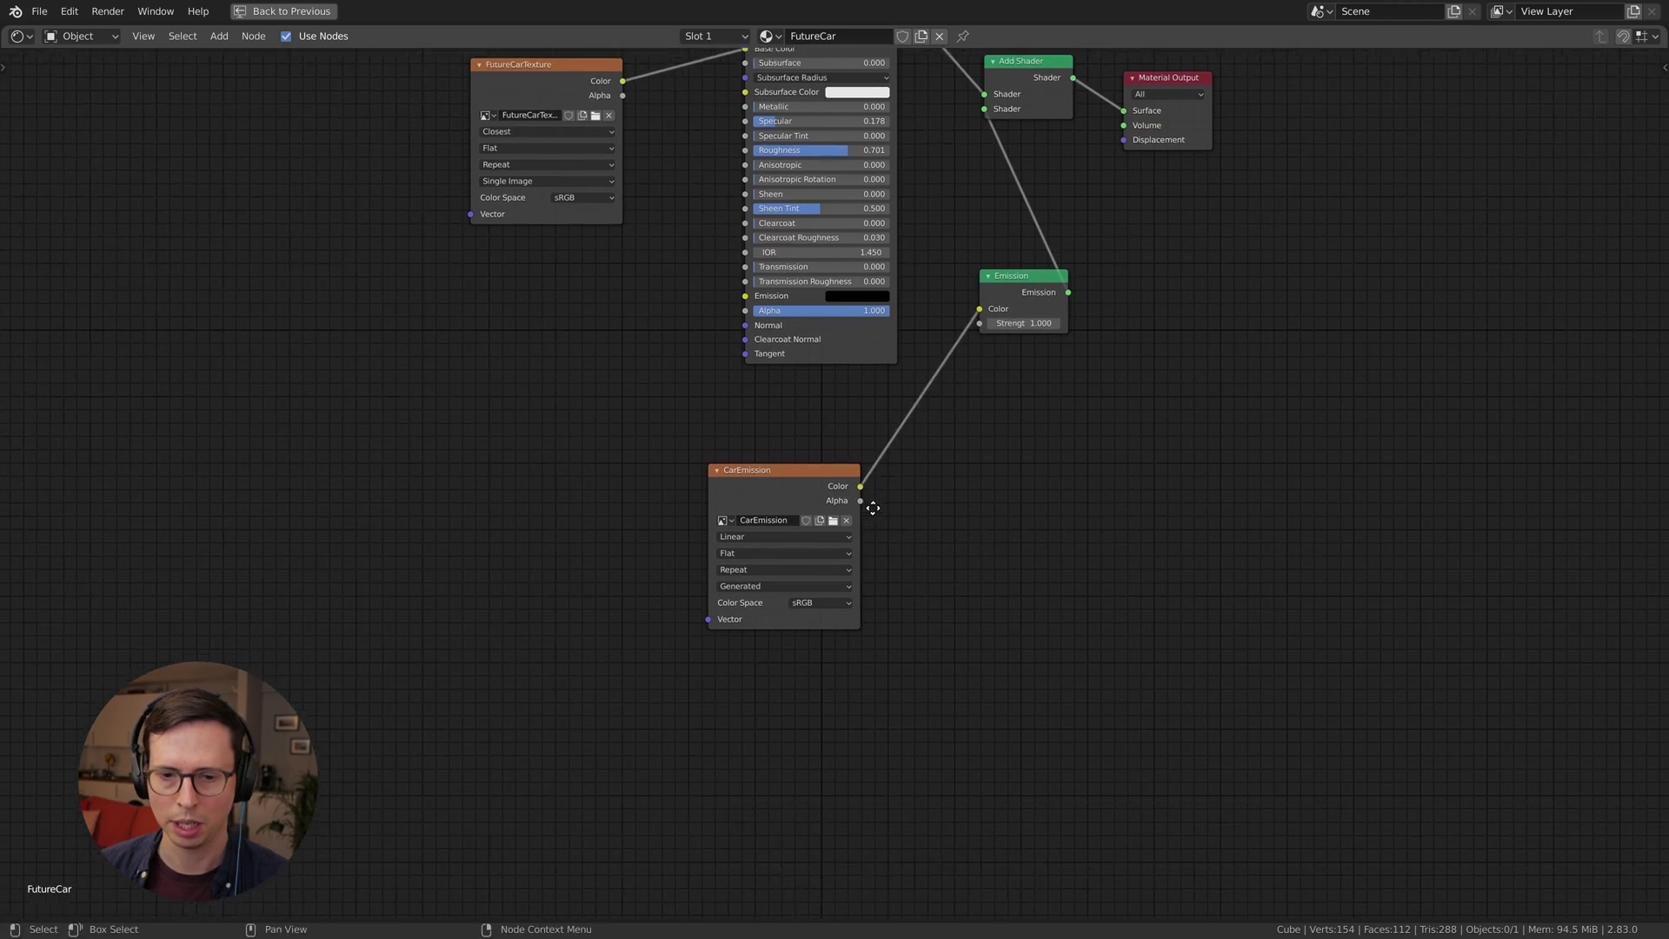
{"action": "scroll", "coordinate": [870, 506], "scroll_direction": "up", "scroll_amount": 5}
{"action": "left_click", "coordinate": [720, 545]}
{"action": "left_click", "coordinate": [719, 579]}
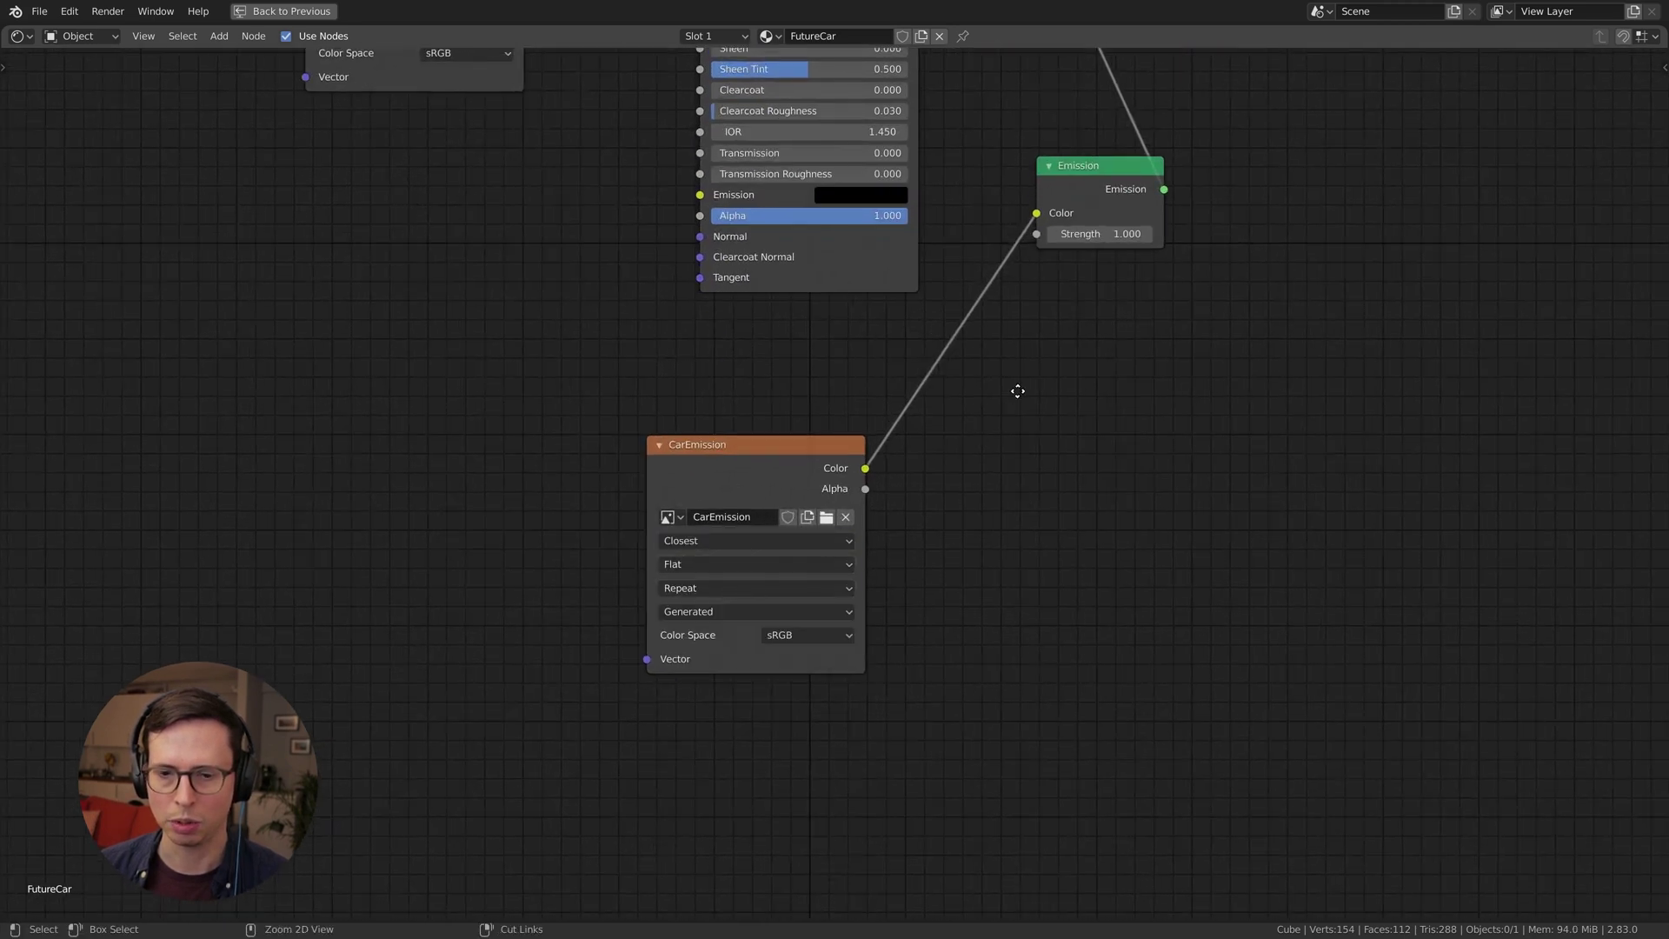
{"action": "scroll", "coordinate": [1017, 388], "scroll_direction": "down", "scroll_amount": 3}
{"action": "middle_click_drag", "start_coordinate": [1026, 424], "coordinate": [1035, 485]}
Move the CarEmission node just below the Principled BSDF and set the Emission node's strength to 5
{"action": "left_click", "coordinate": [779, 539]}
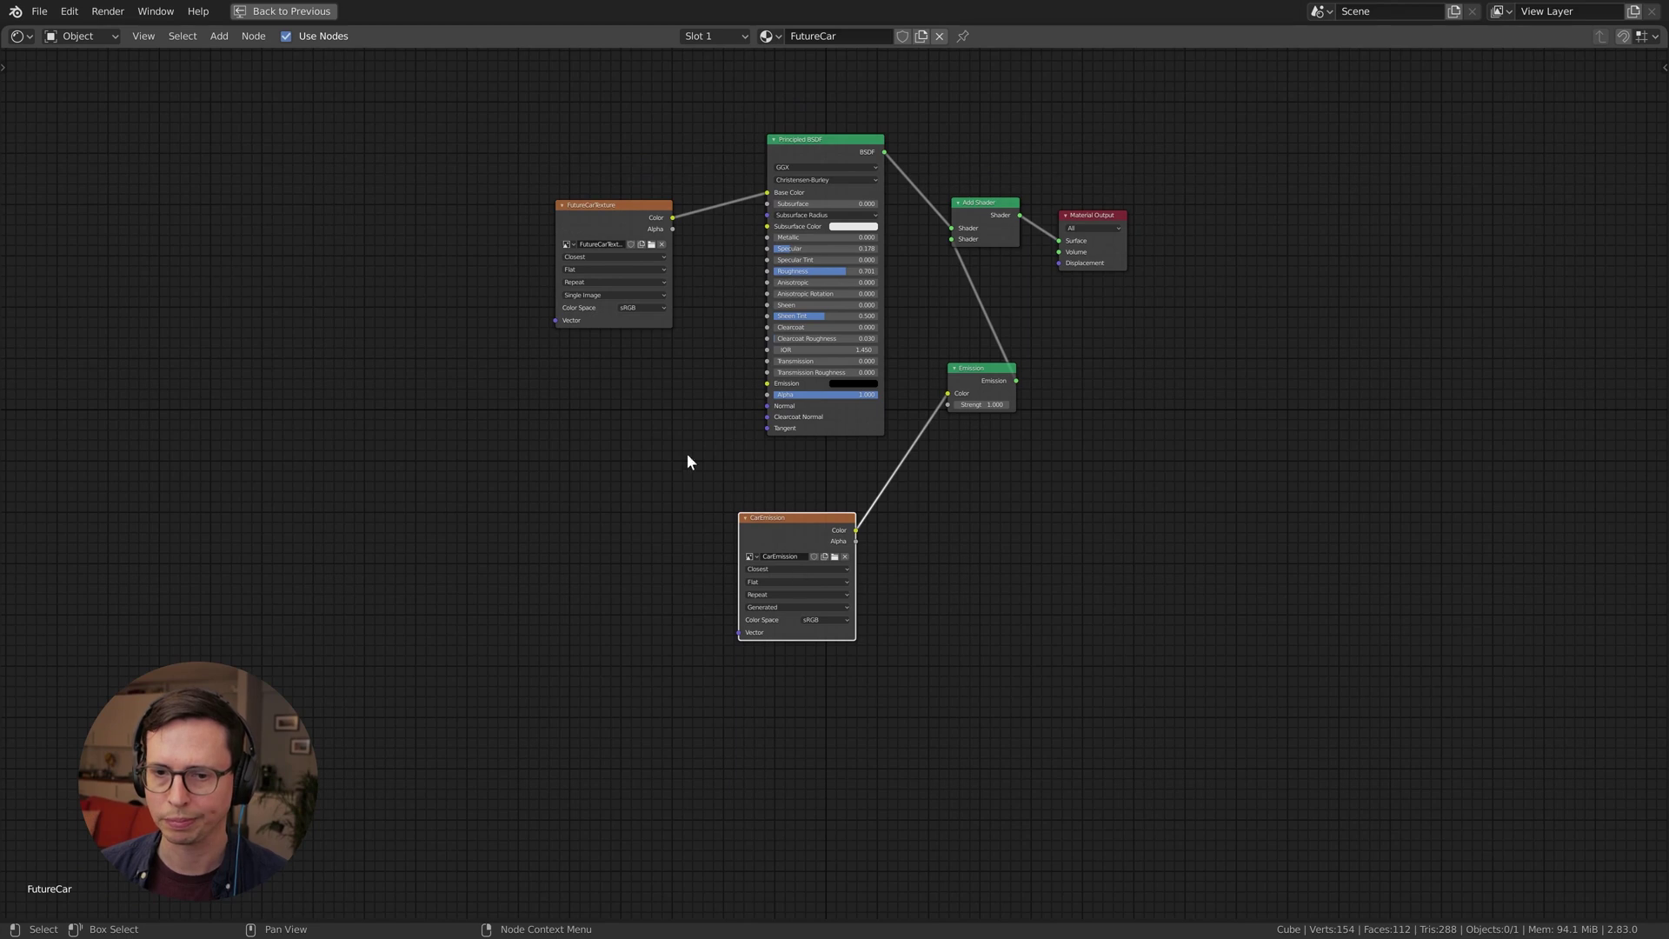
{"action": "left_click_drag", "start_coordinate": [767, 534], "coordinate": [712, 511]}
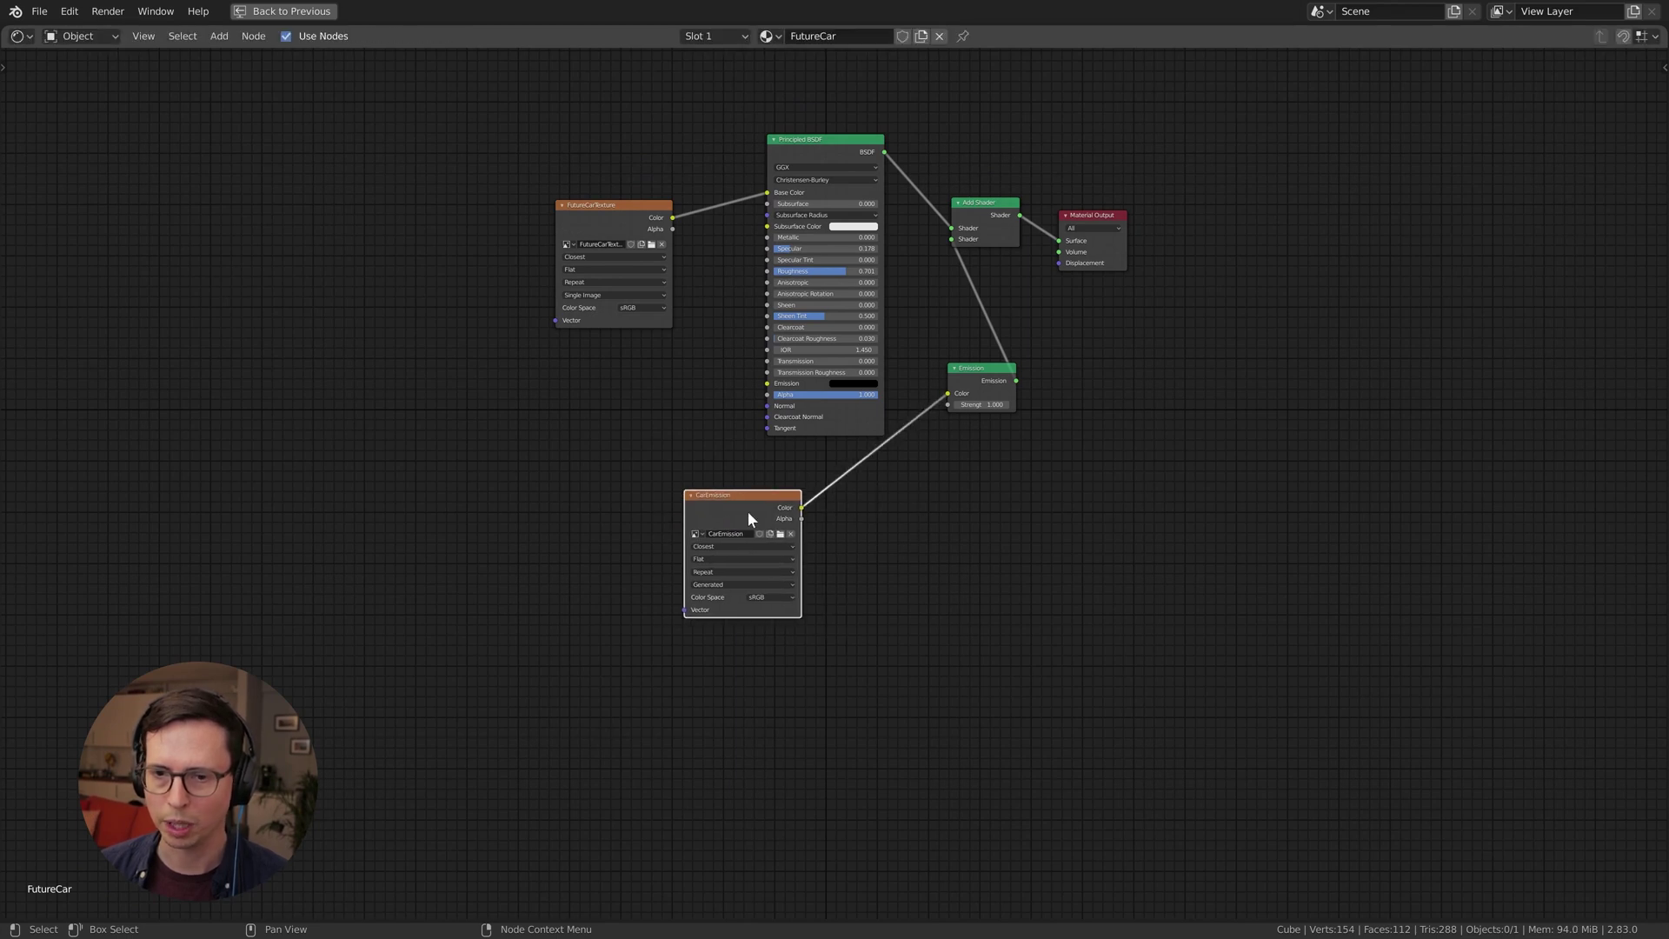
{"action": "left_click", "coordinate": [1038, 512]}
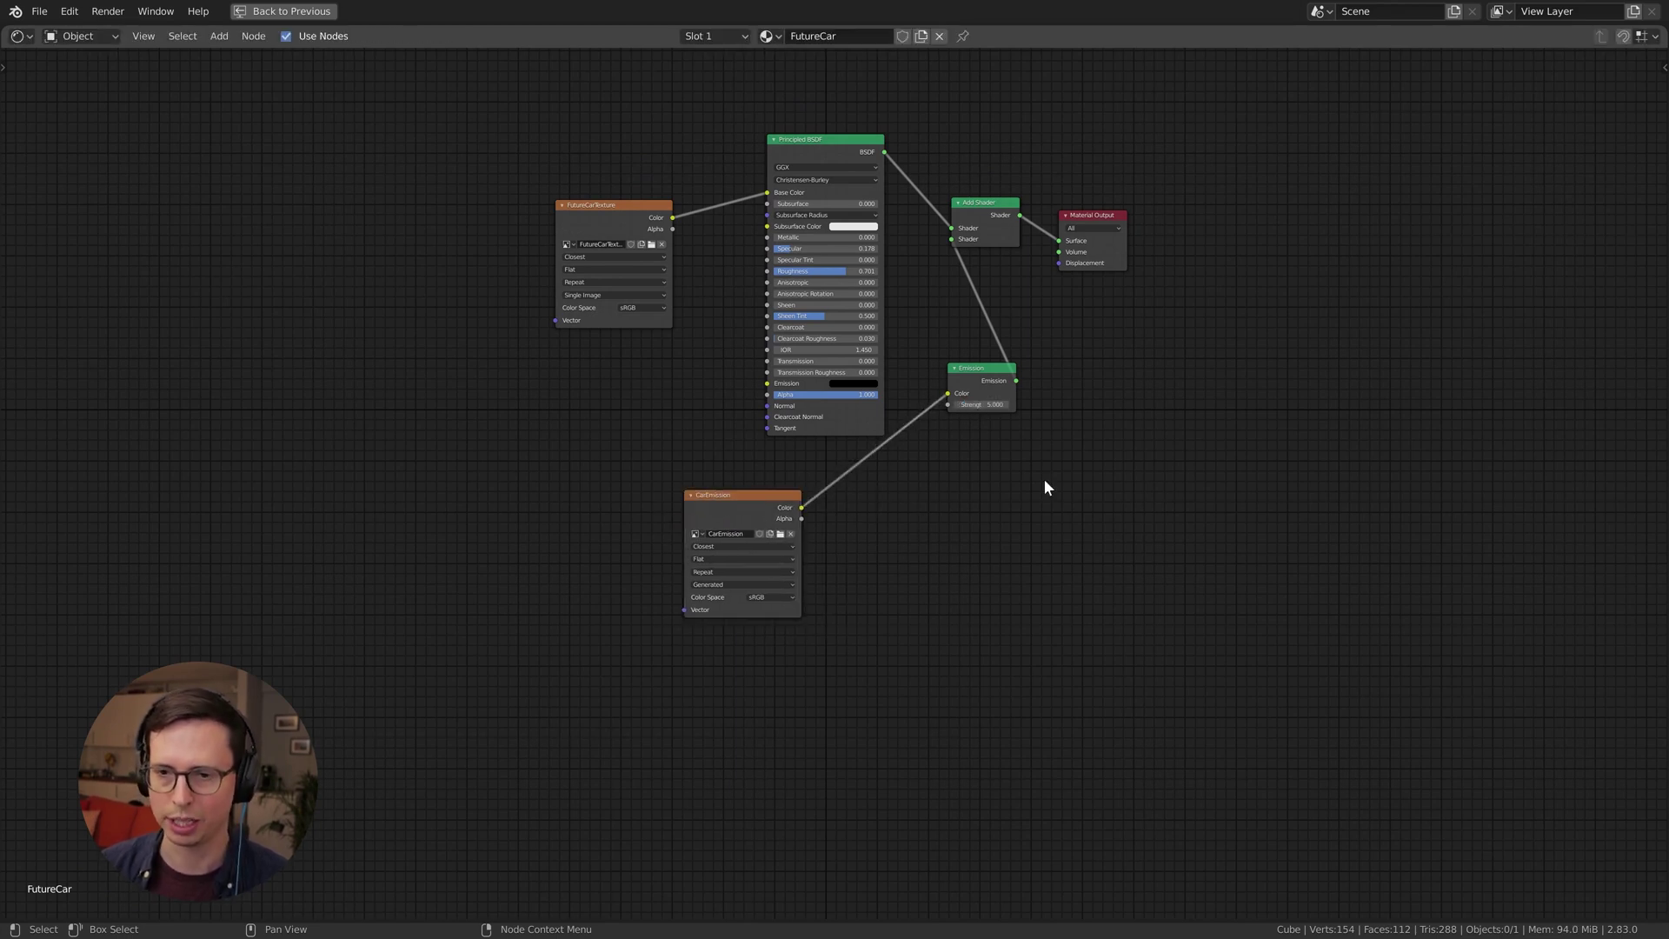
Select the CarEmission image node and restore the full workspace layout
{"action": "left_click", "coordinate": [769, 546]}
{"action": "key", "text": "ctrl+space"}
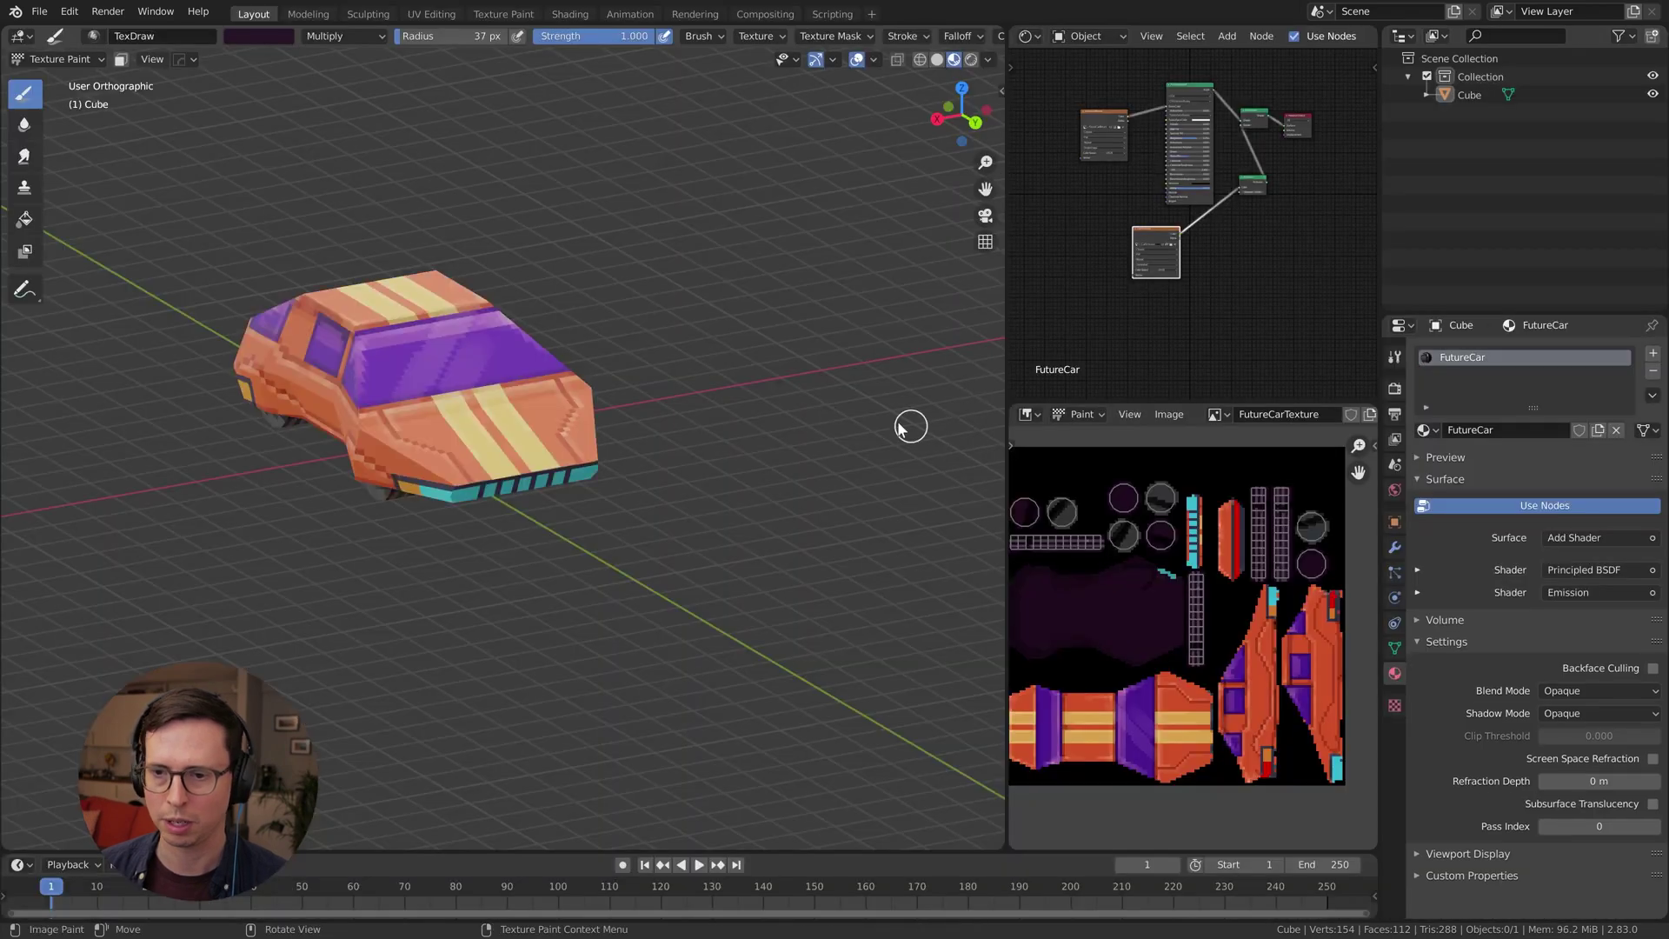
{"action": "middle_click_drag", "start_coordinate": [900, 427], "coordinate": [690, 410]}
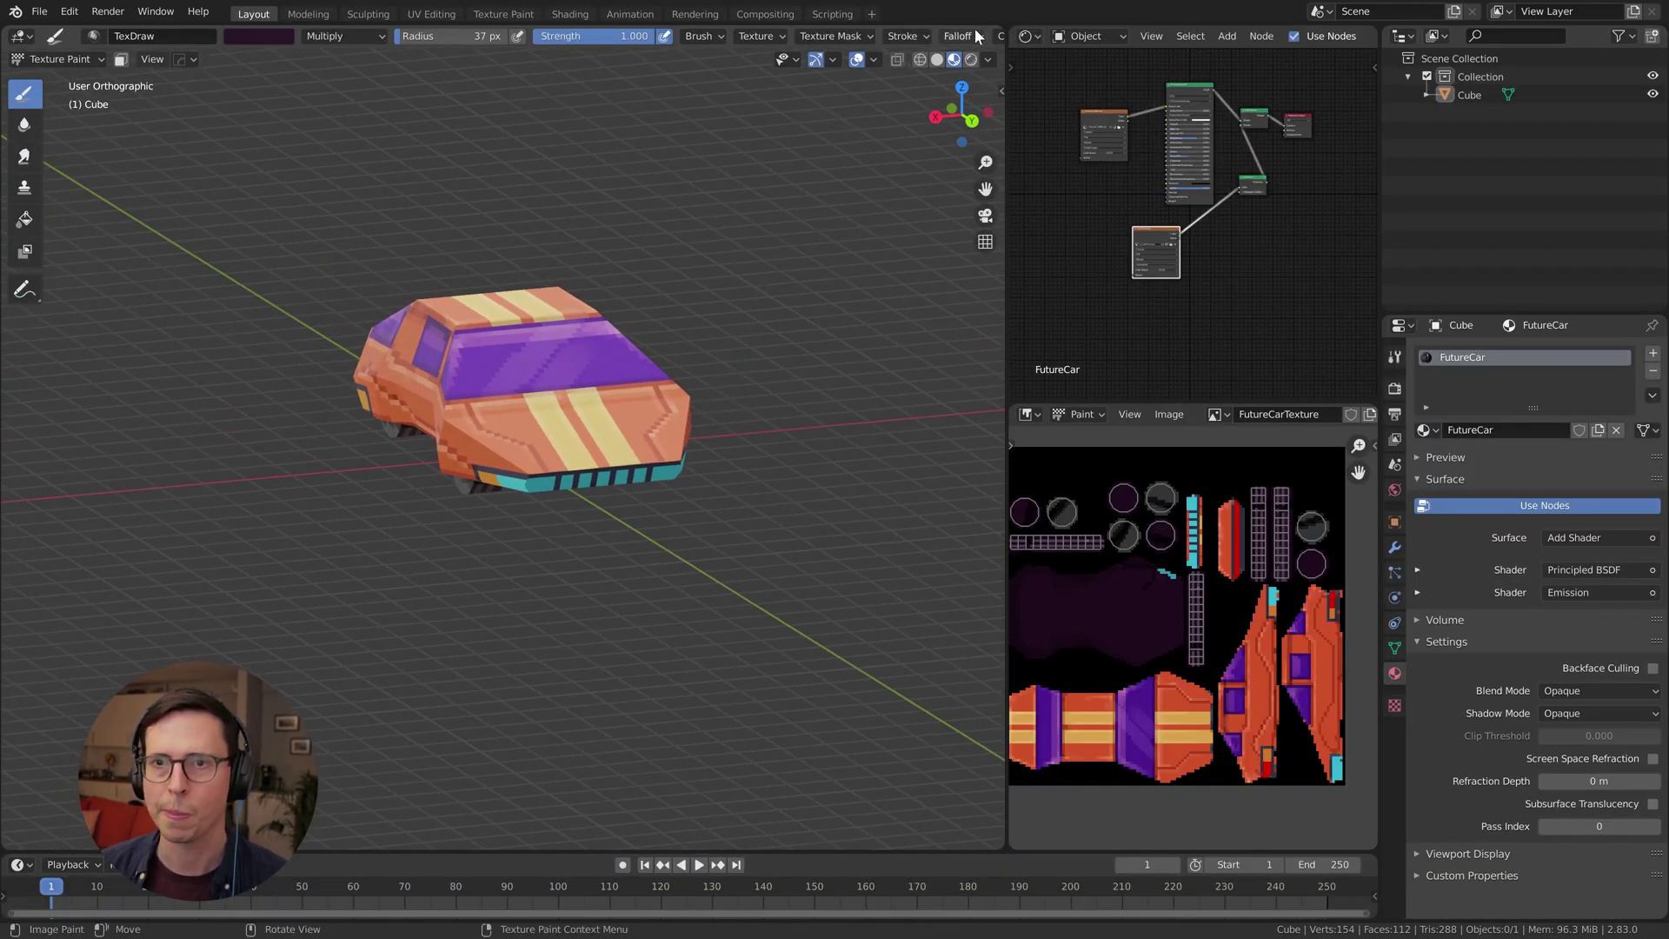
Lower the viewport shading's environment lighting strength to about 0.6
{"action": "scroll", "coordinate": [974, 31], "scroll_direction": "down", "scroll_amount": 5}
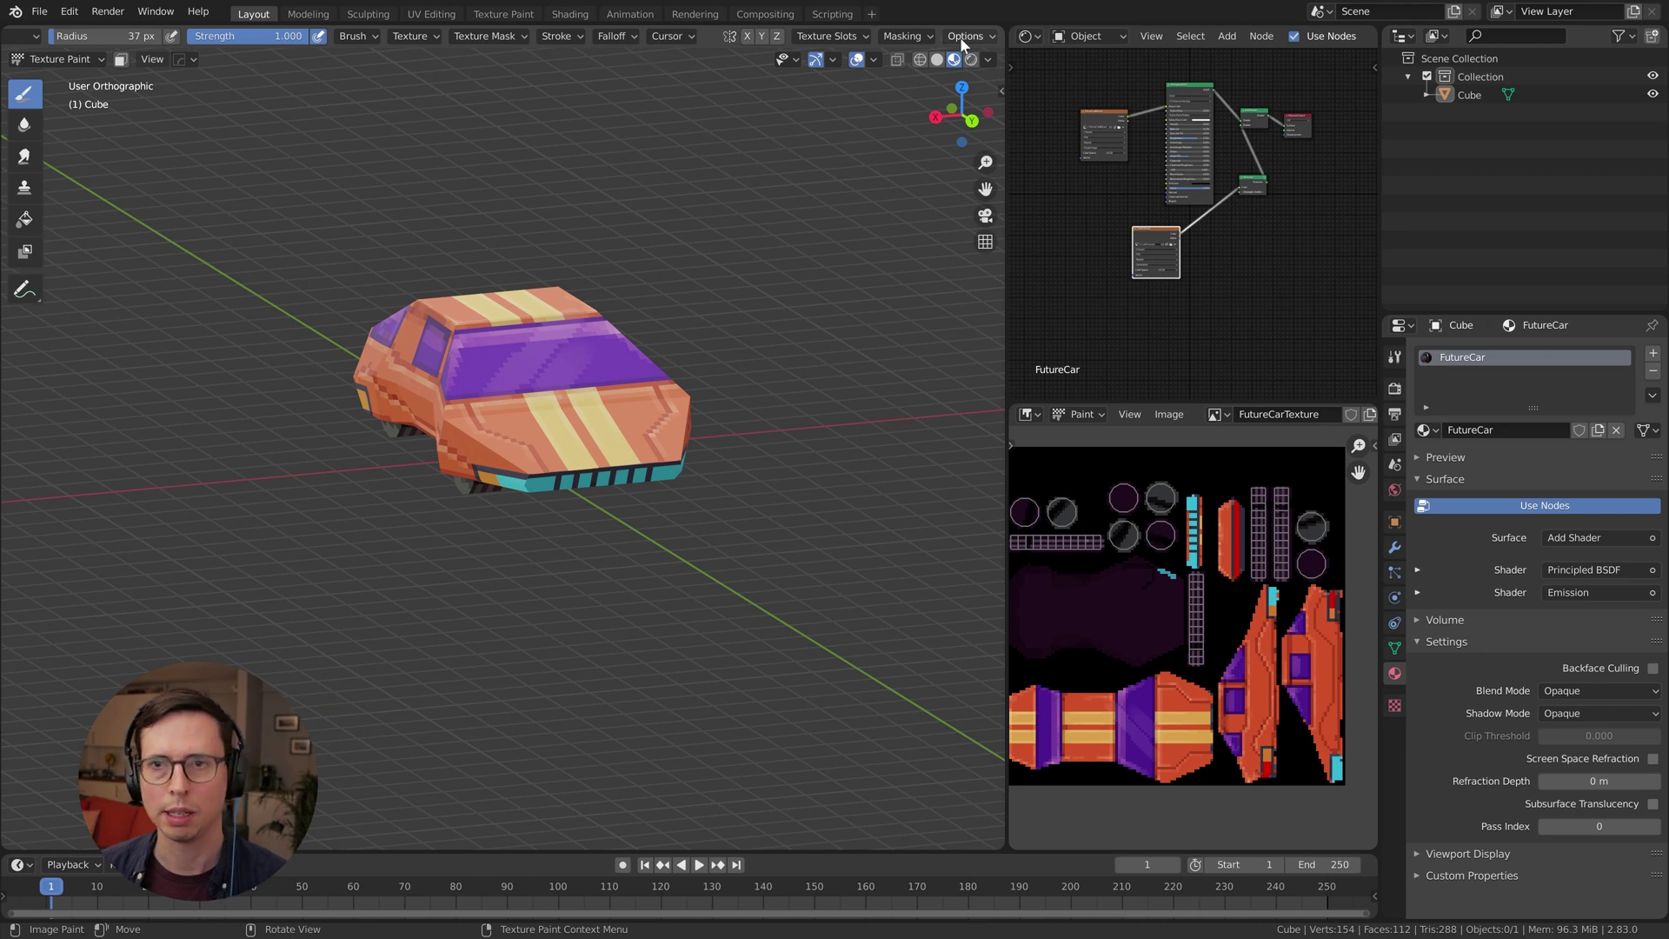
{"action": "left_click", "coordinate": [987, 59]}
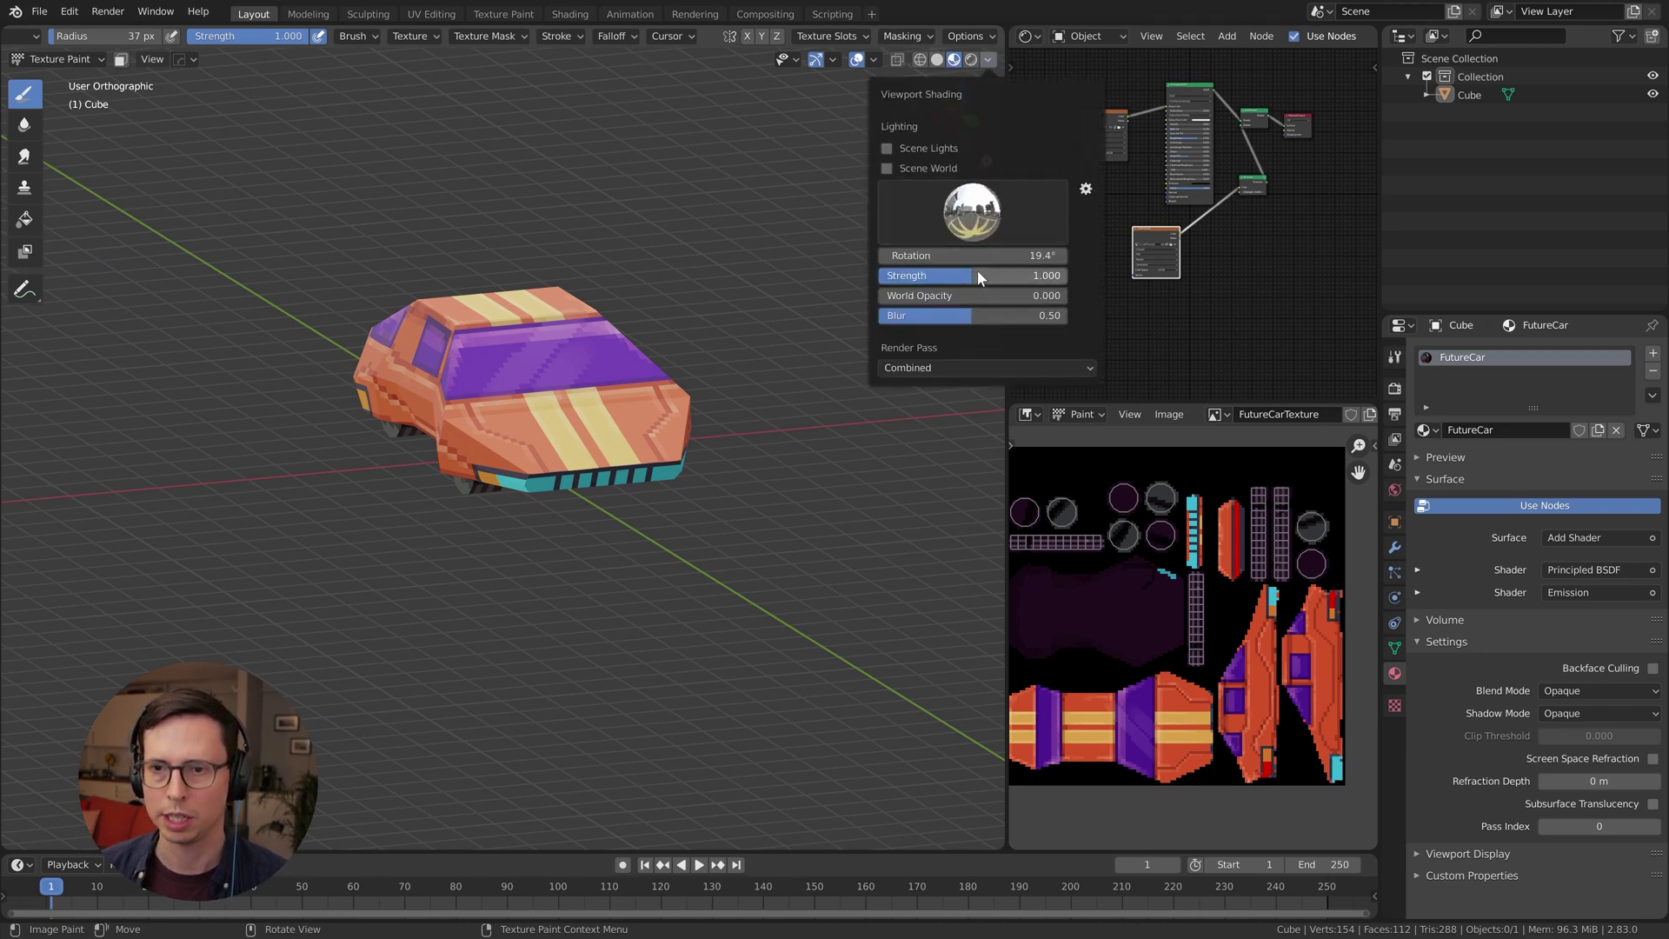
{"action": "left_click_drag", "start_coordinate": [975, 271], "coordinate": [937, 278]}
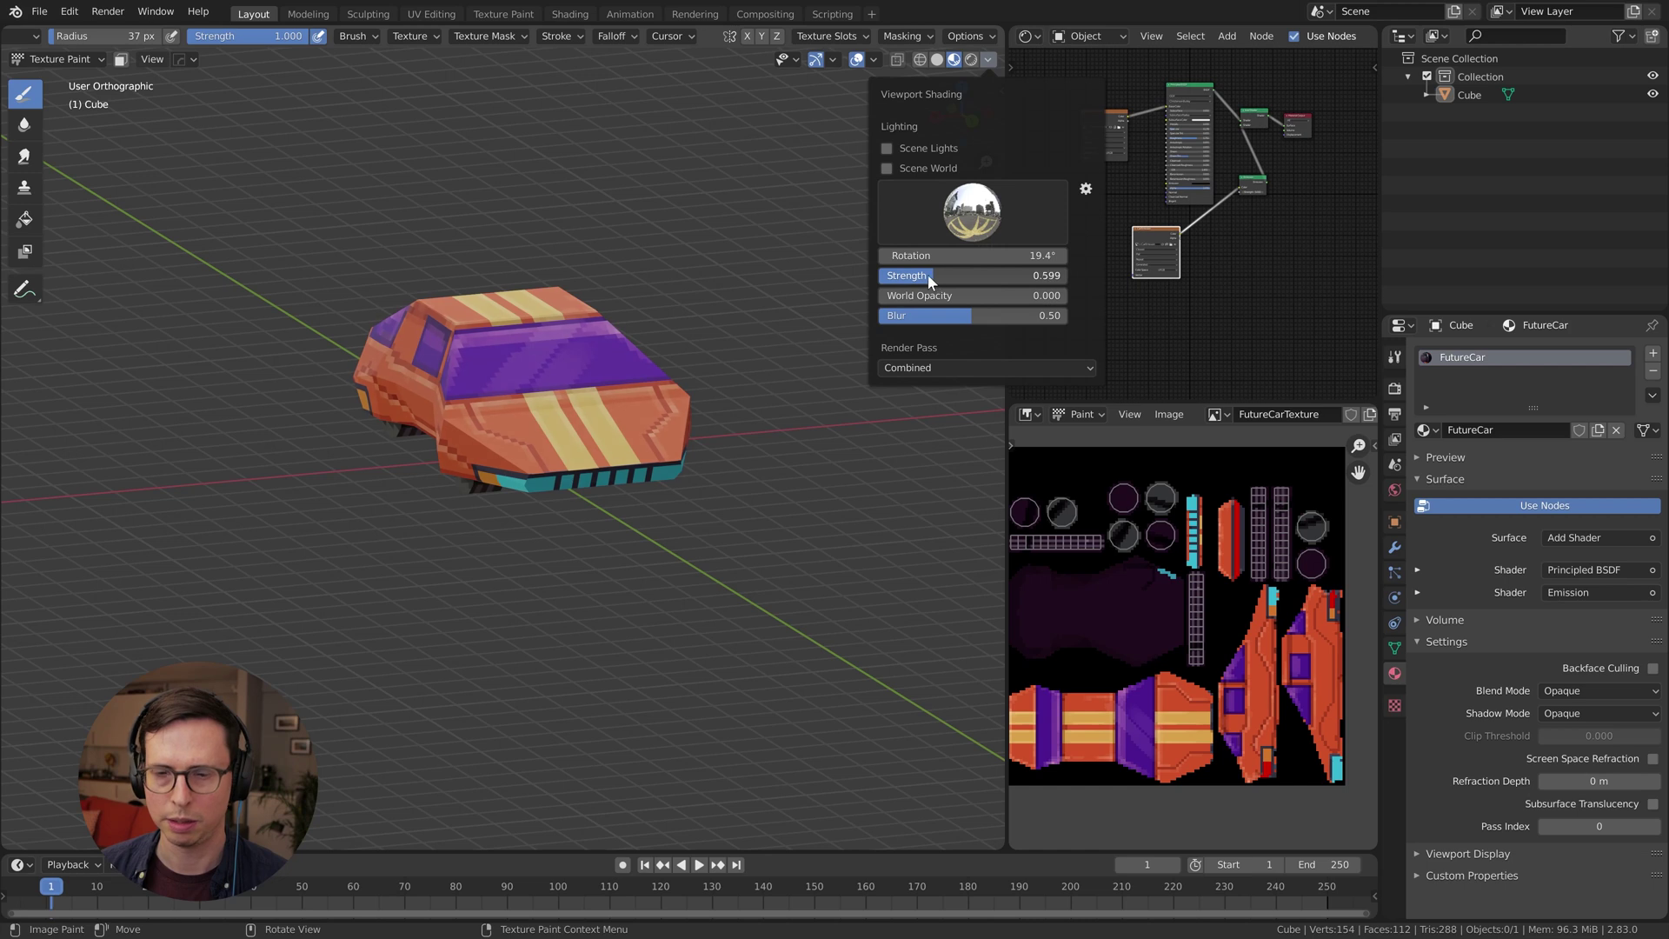
Switch the viewport's environment lighting to the darker, warm-toned HDRI and change its rotation
{"action": "left_click", "coordinate": [971, 211]}
{"action": "left_click", "coordinate": [972, 275]}
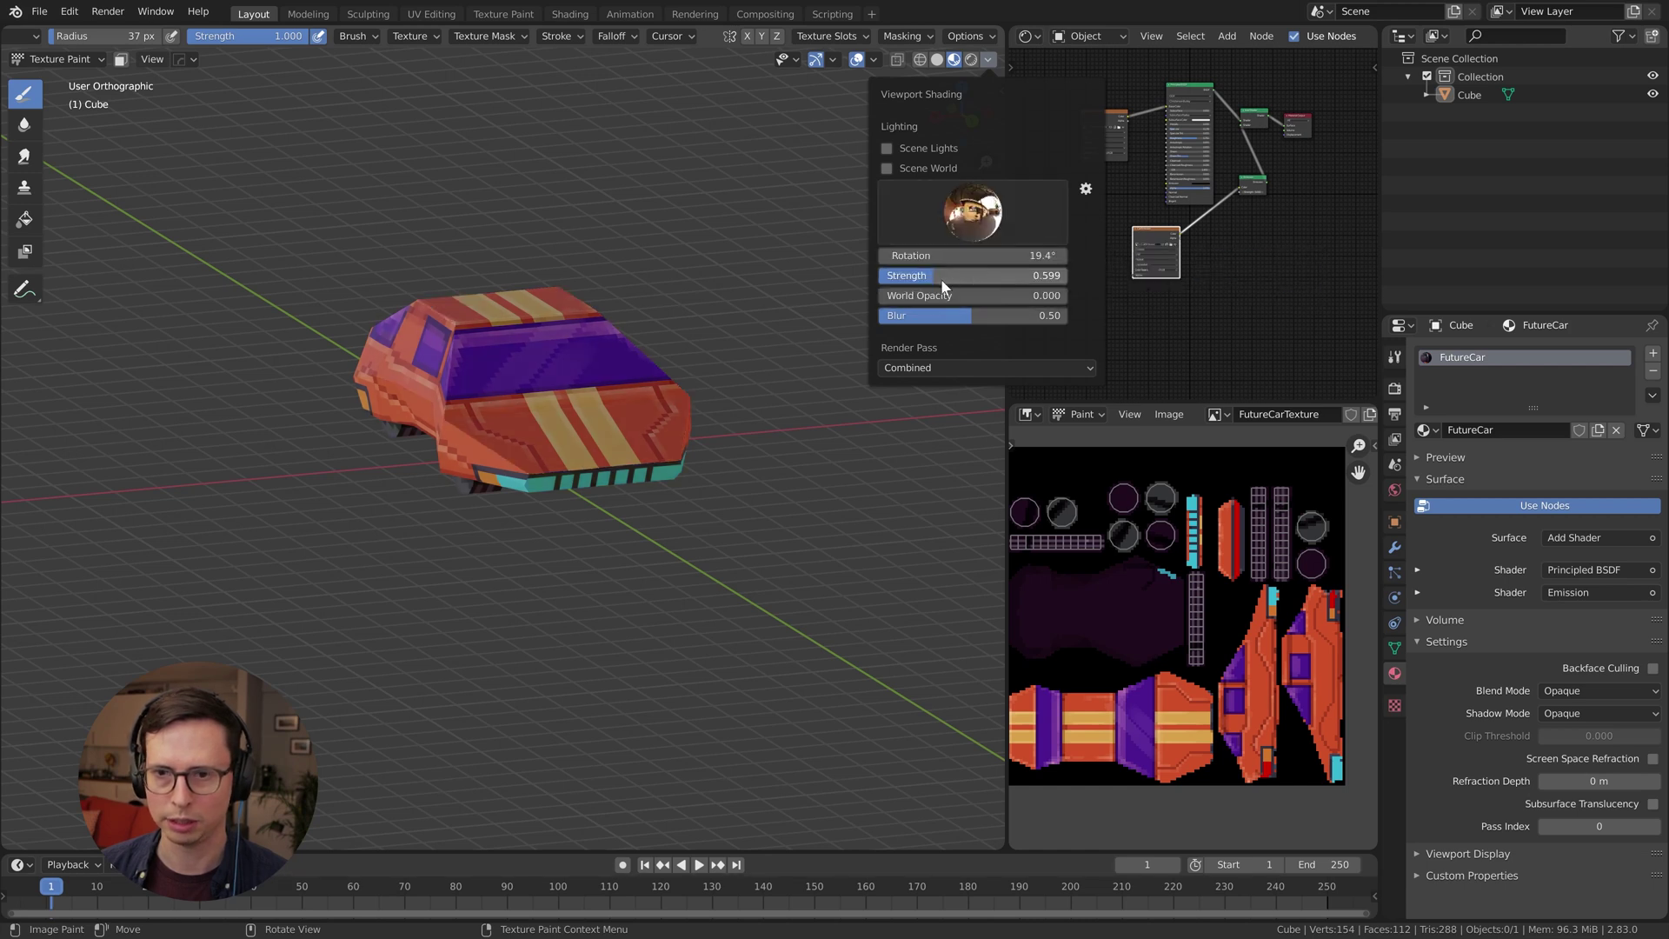
{"action": "left_click_drag", "start_coordinate": [1000, 254], "coordinate": [1103, 262]}
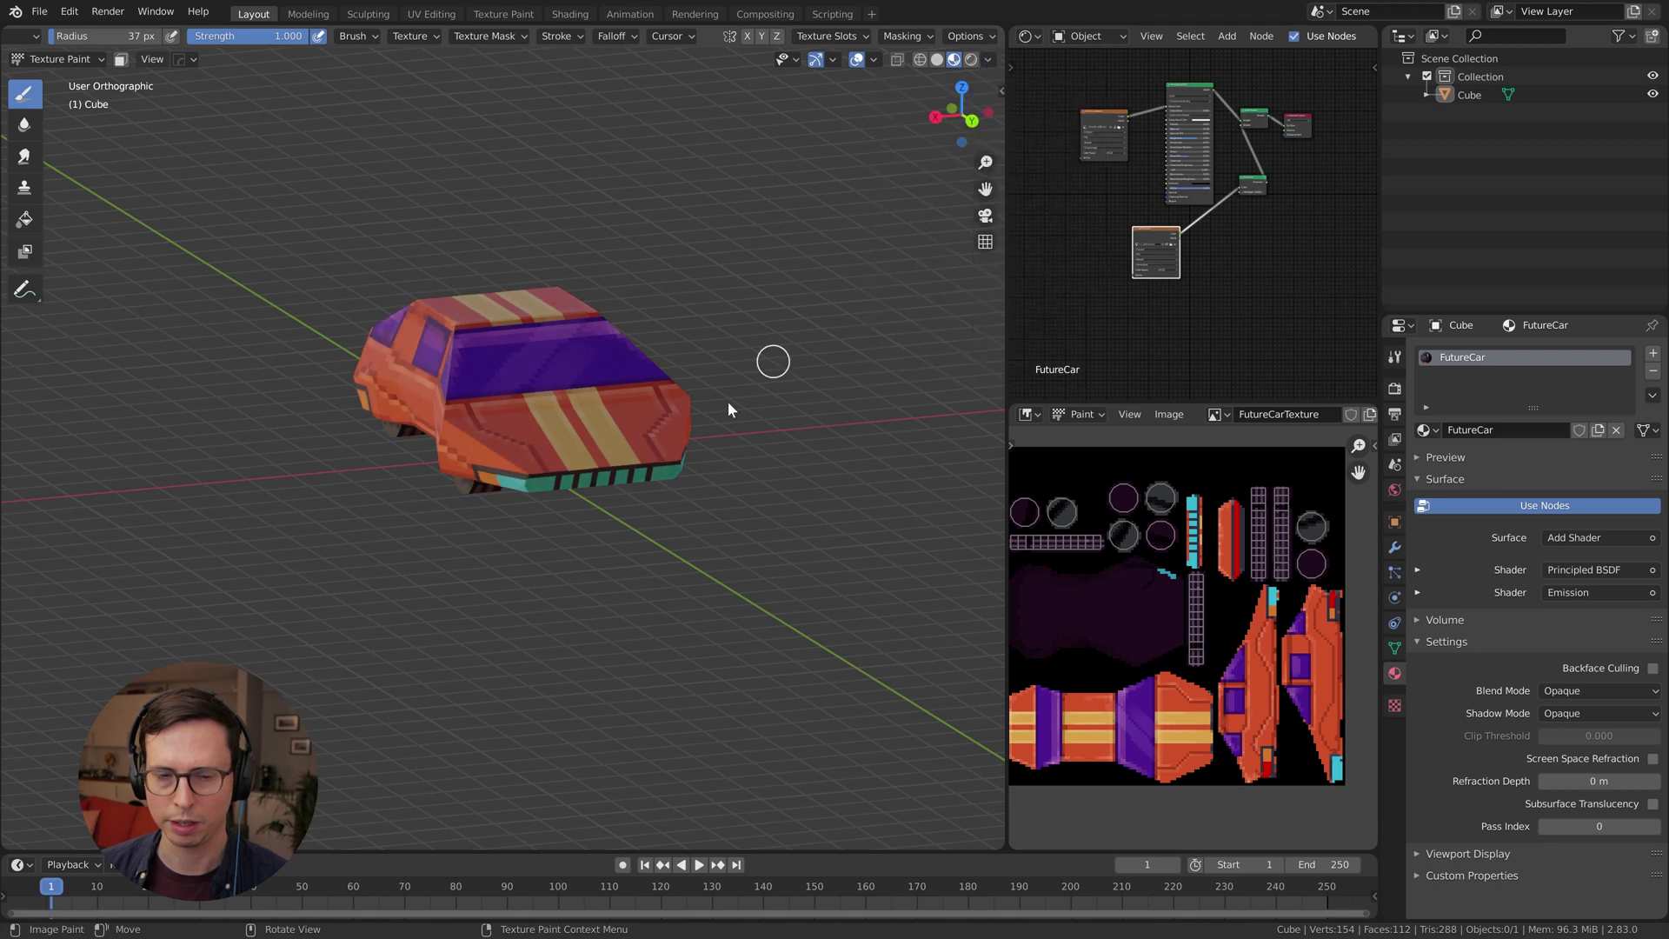
Enable Ambient Occlusion and Bloom in the Eevee render settings, with a Bloom intensity of 0.1
{"action": "middle_click_drag", "start_coordinate": [724, 522], "coordinate": [727, 460]}
{"action": "left_click", "coordinate": [1393, 390]}
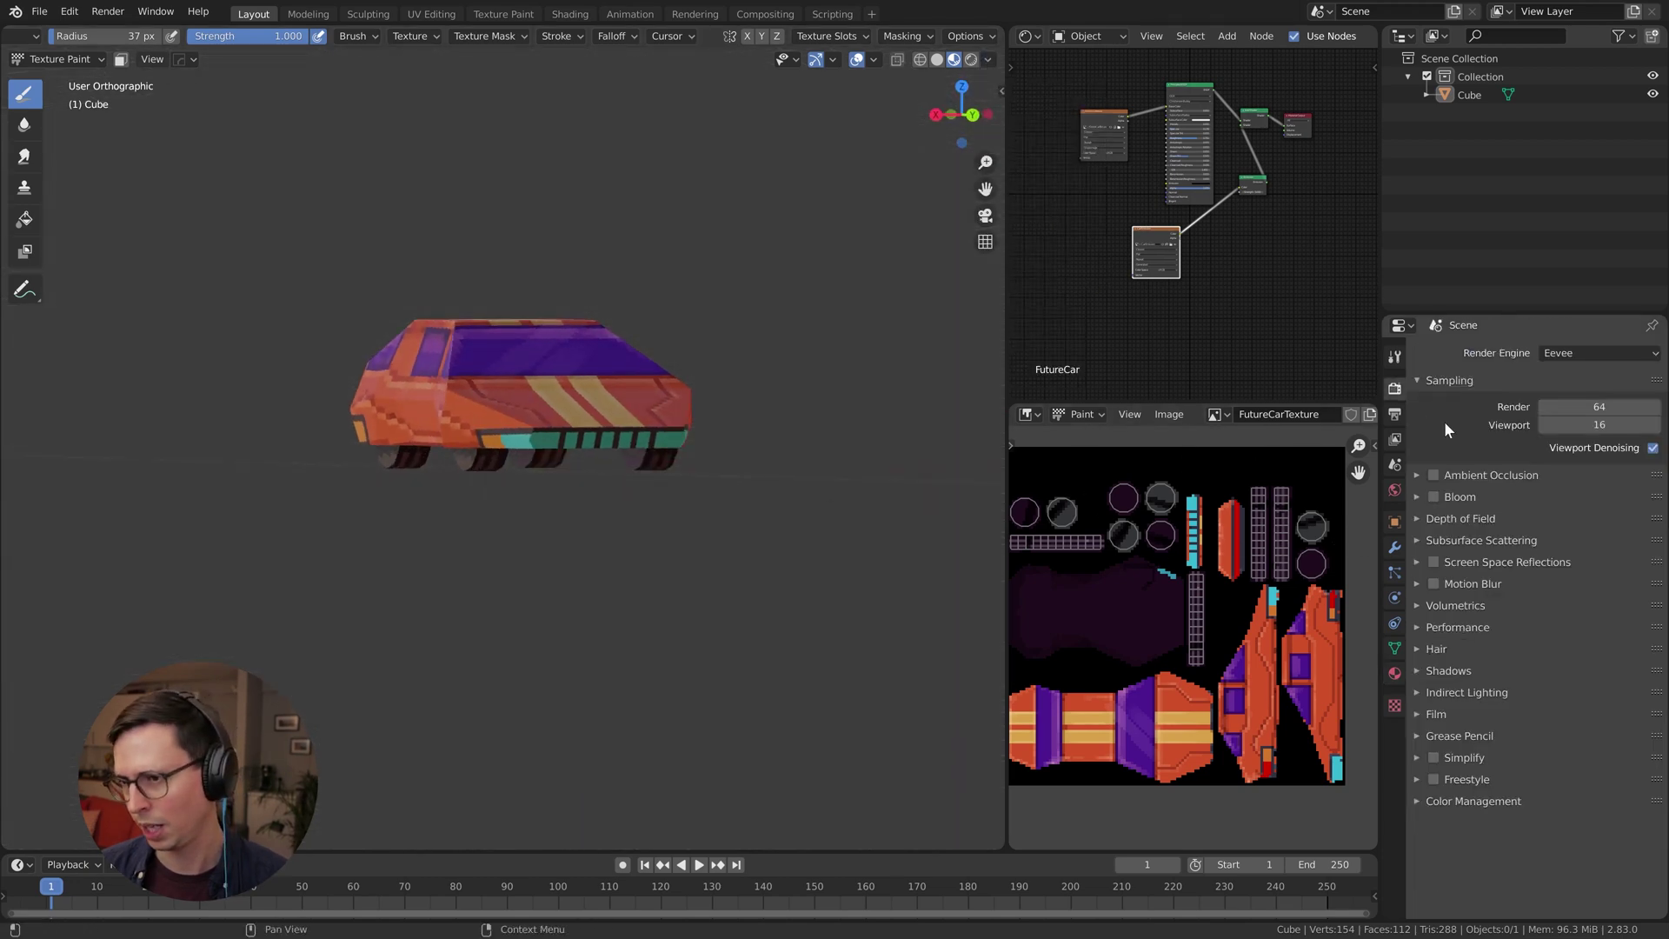
{"action": "left_click", "coordinate": [1415, 496]}
{"action": "left_click", "coordinate": [1567, 523]}
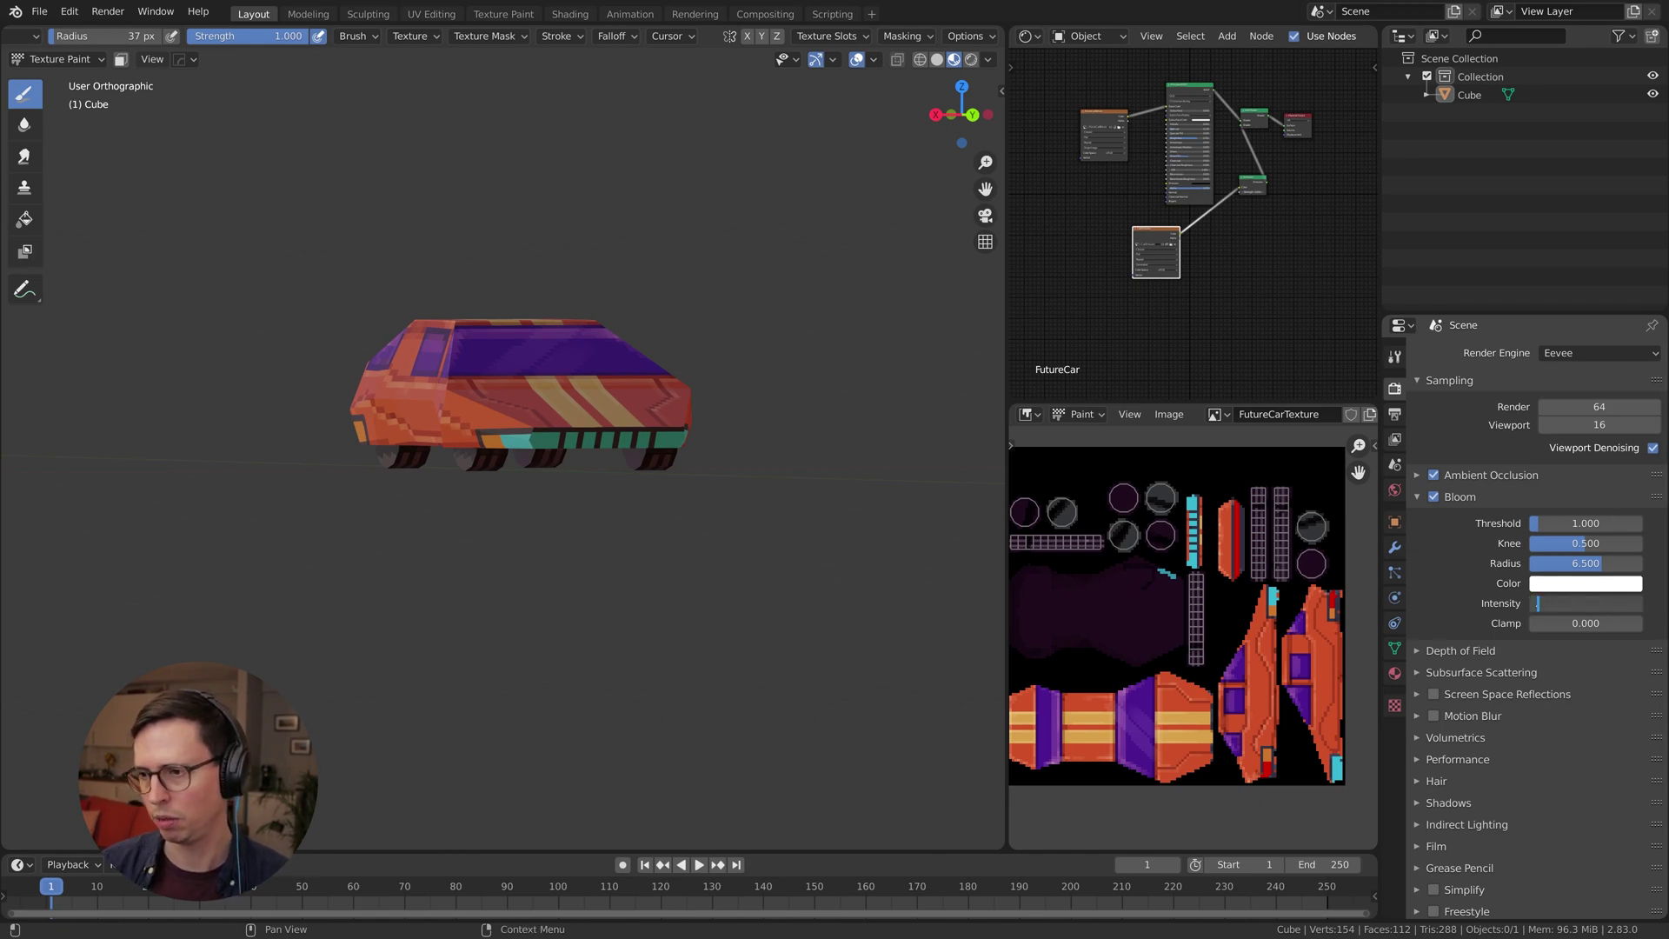
{"action": "middle_click_drag", "start_coordinate": [579, 446], "coordinate": [700, 447]}
{"action": "scroll", "coordinate": [695, 449], "scroll_direction": "up", "scroll_amount": 4}
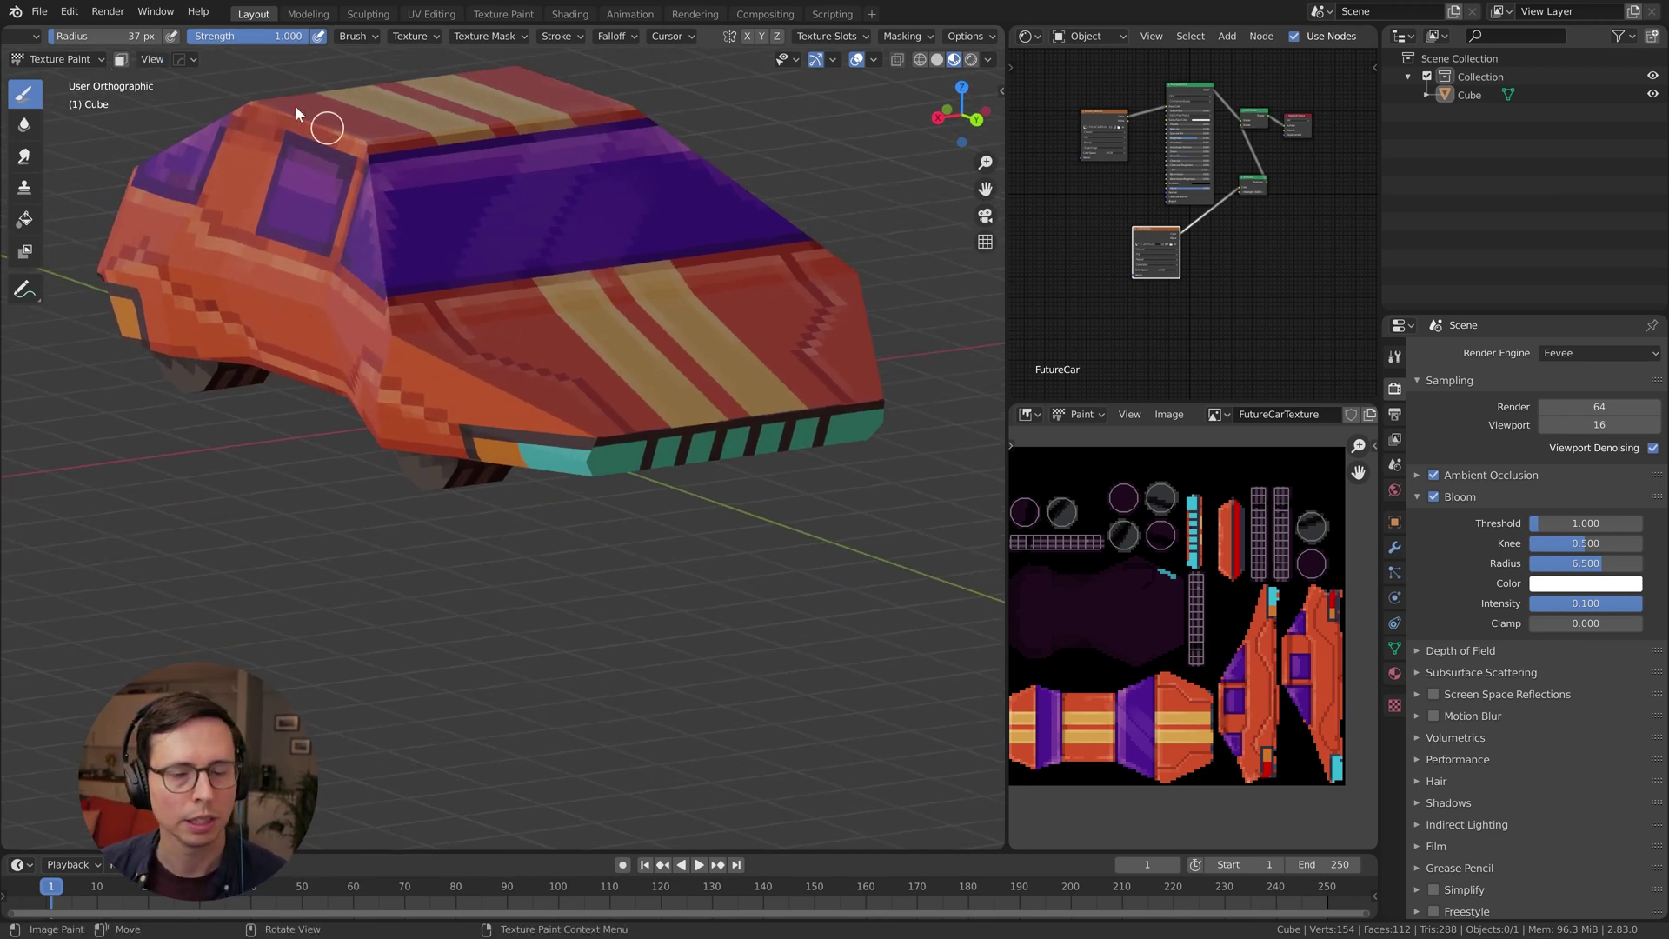
Set the paint brush's blending mode to Mix and its colour to bright light blue
{"action": "scroll", "coordinate": [200, 35], "scroll_direction": "up", "scroll_amount": 5}
{"action": "left_click", "coordinate": [308, 36]}
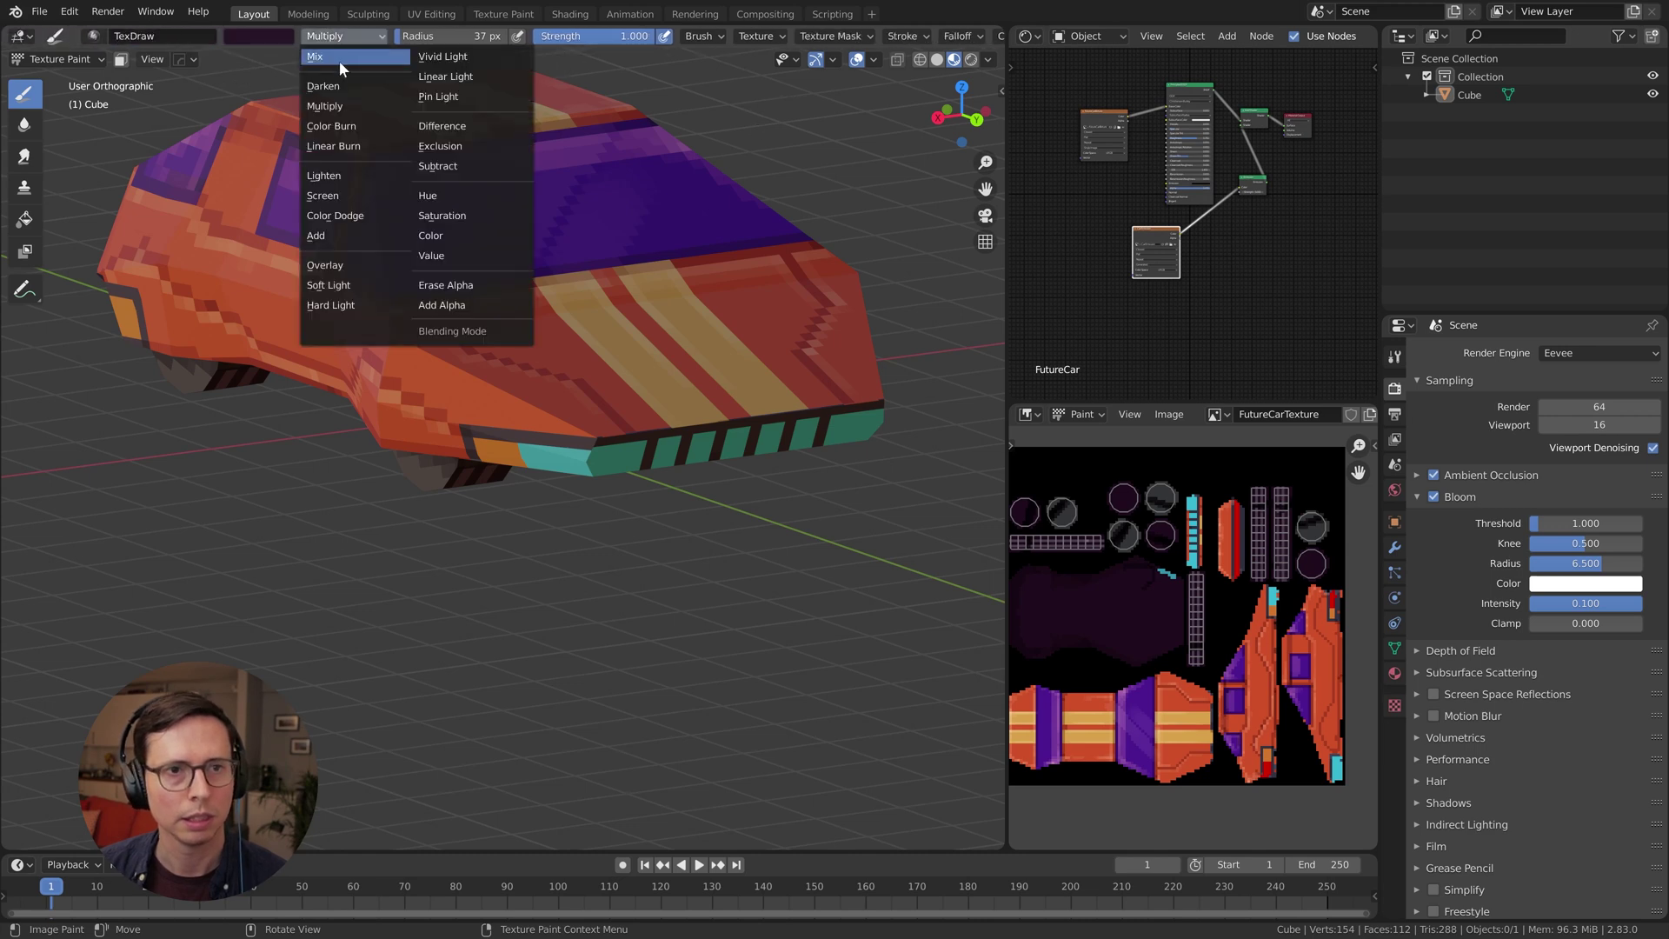
{"action": "left_click", "coordinate": [337, 59]}
{"action": "left_click", "coordinate": [269, 38]}
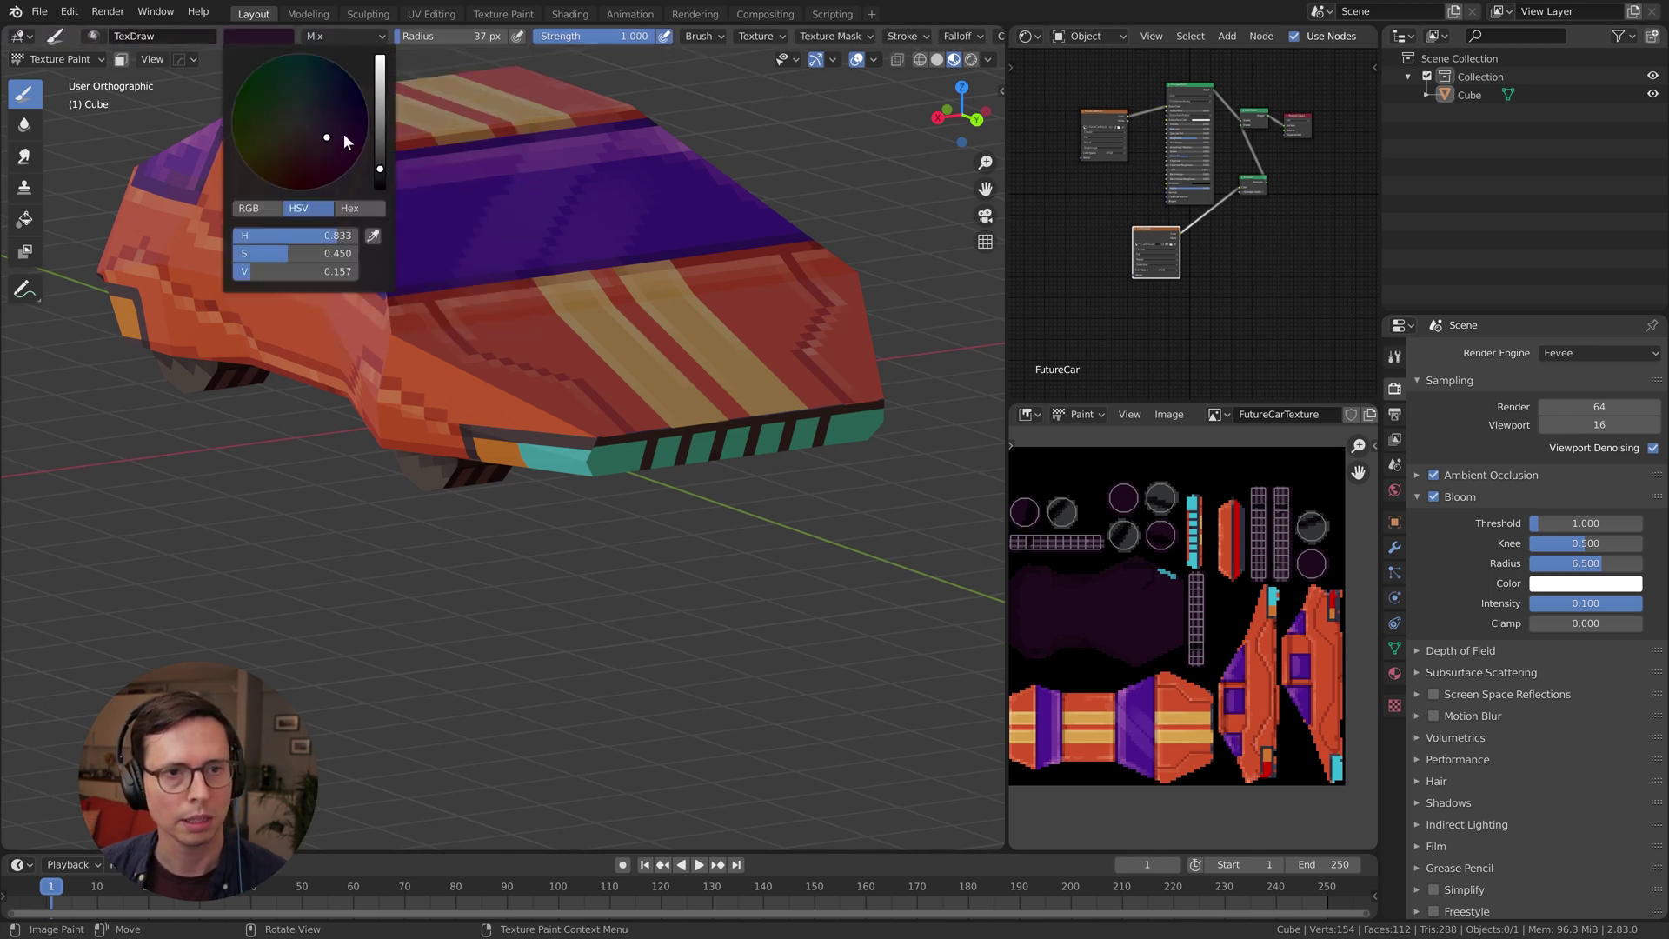
{"action": "mouse_move", "coordinate": [380, 130]}
{"action": "left_mouse_down"}
{"action": "mouse_move", "coordinate": [374, 31]}
{"action": "mouse_move", "coordinate": [326, 39]}
{"action": "left_mouse_up"}
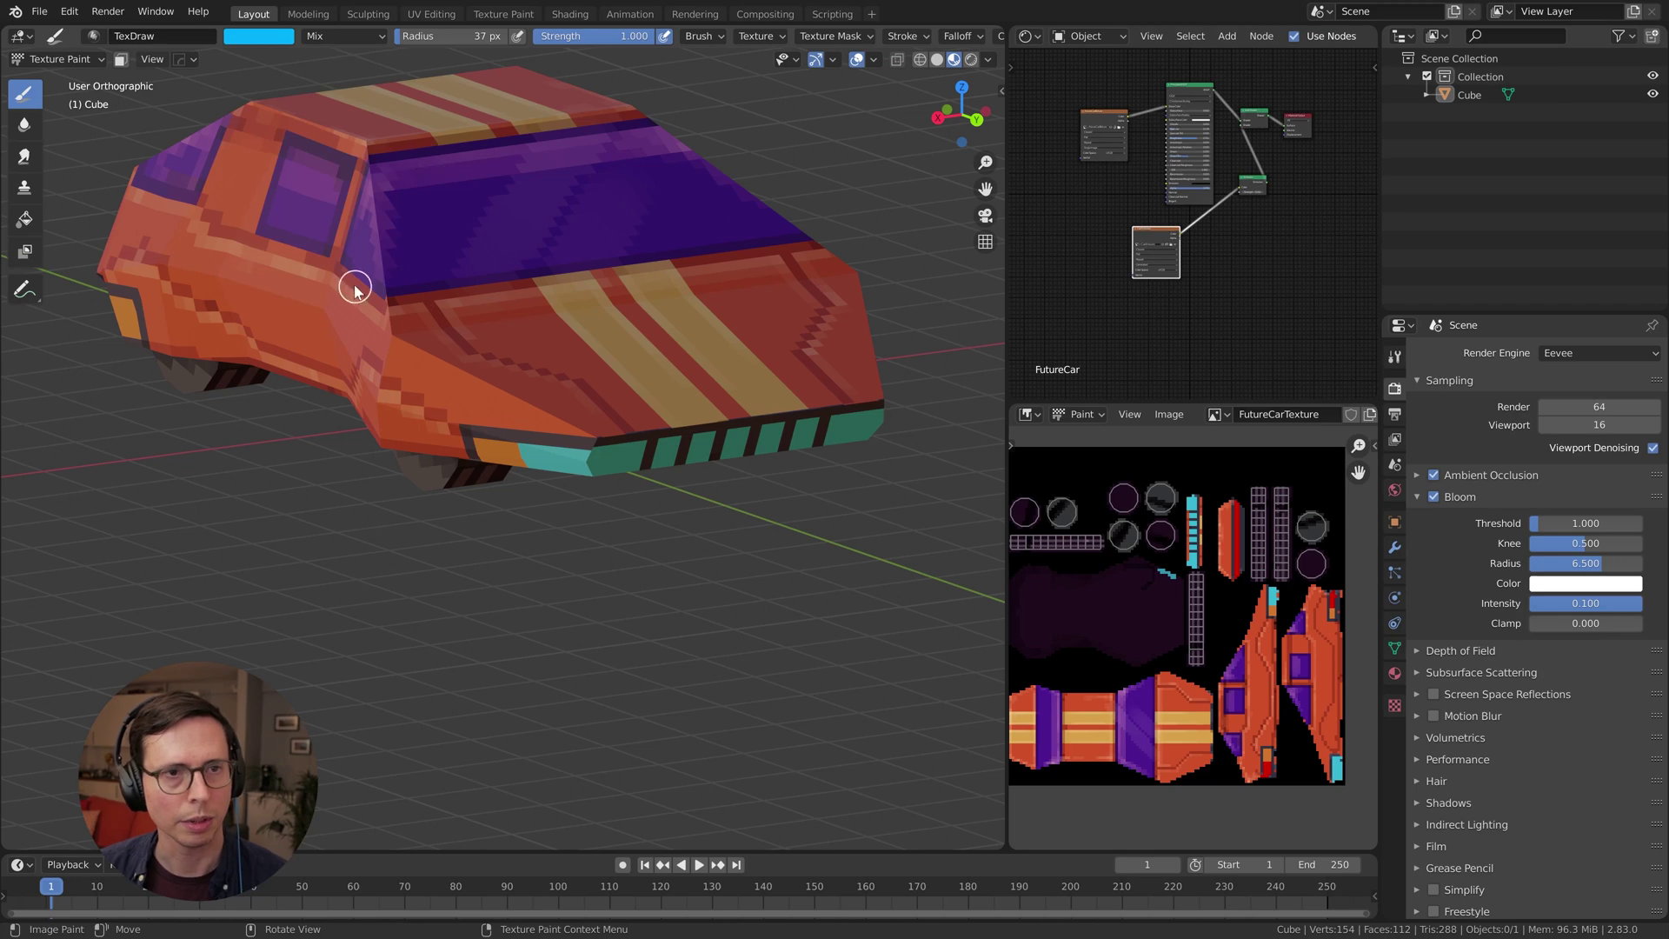
Try to paint the car's front light strip with the light-blue brush
{"action": "mouse_move", "coordinate": [667, 428]}
{"action": "middle_mouse_down"}
{"action": "mouse_move", "coordinate": [626, 414]}
{"action": "mouse_move", "coordinate": [663, 472]}
{"action": "middle_mouse_up"}
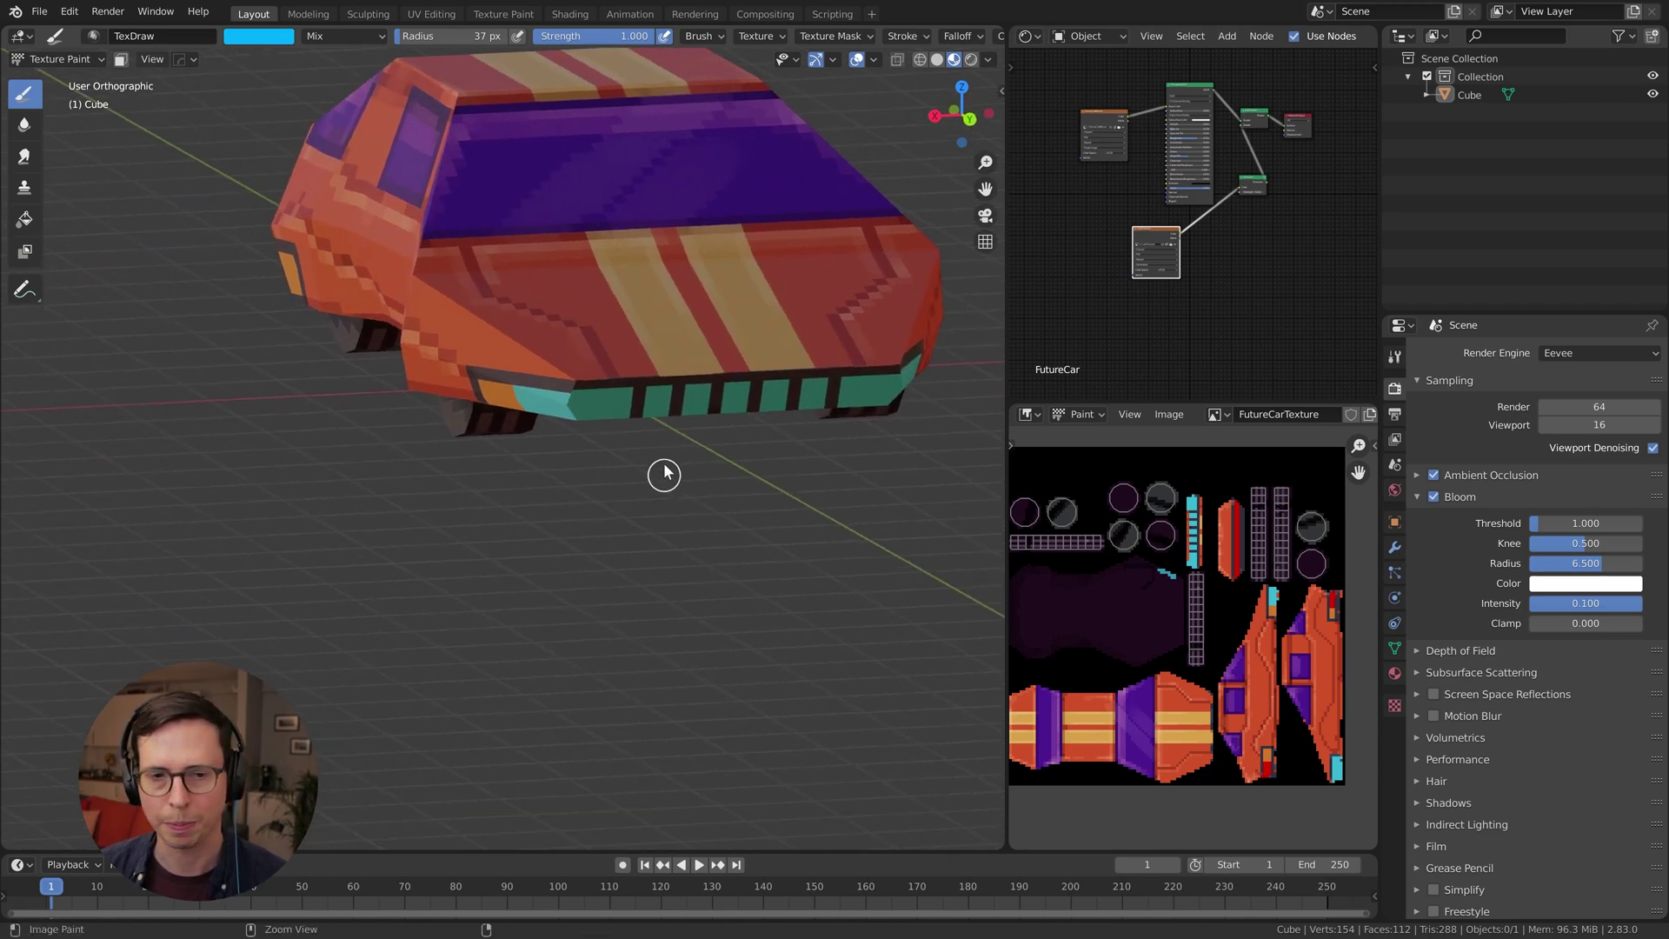
{"action": "scroll", "coordinate": [571, 372], "scroll_direction": "up", "scroll_amount": 4}
{"action": "key", "text": "ctrl+z"}
{"action": "middle_click_drag", "start_coordinate": [578, 380], "coordinate": [613, 352]}
{"action": "left_click_drag", "start_coordinate": [603, 349], "coordinate": [692, 344]}
{"action": "key", "text": "ctrl+z"}
{"action": "middle_click_drag", "start_coordinate": [694, 365], "coordinate": [706, 329]}
Restrict painting to the car body's faces and try a light-blue glow on the front headlight in CarEmission
{"action": "key", "text": "Tab"}
{"action": "key", "text": "l"}
{"action": "key", "text": "Tab"}
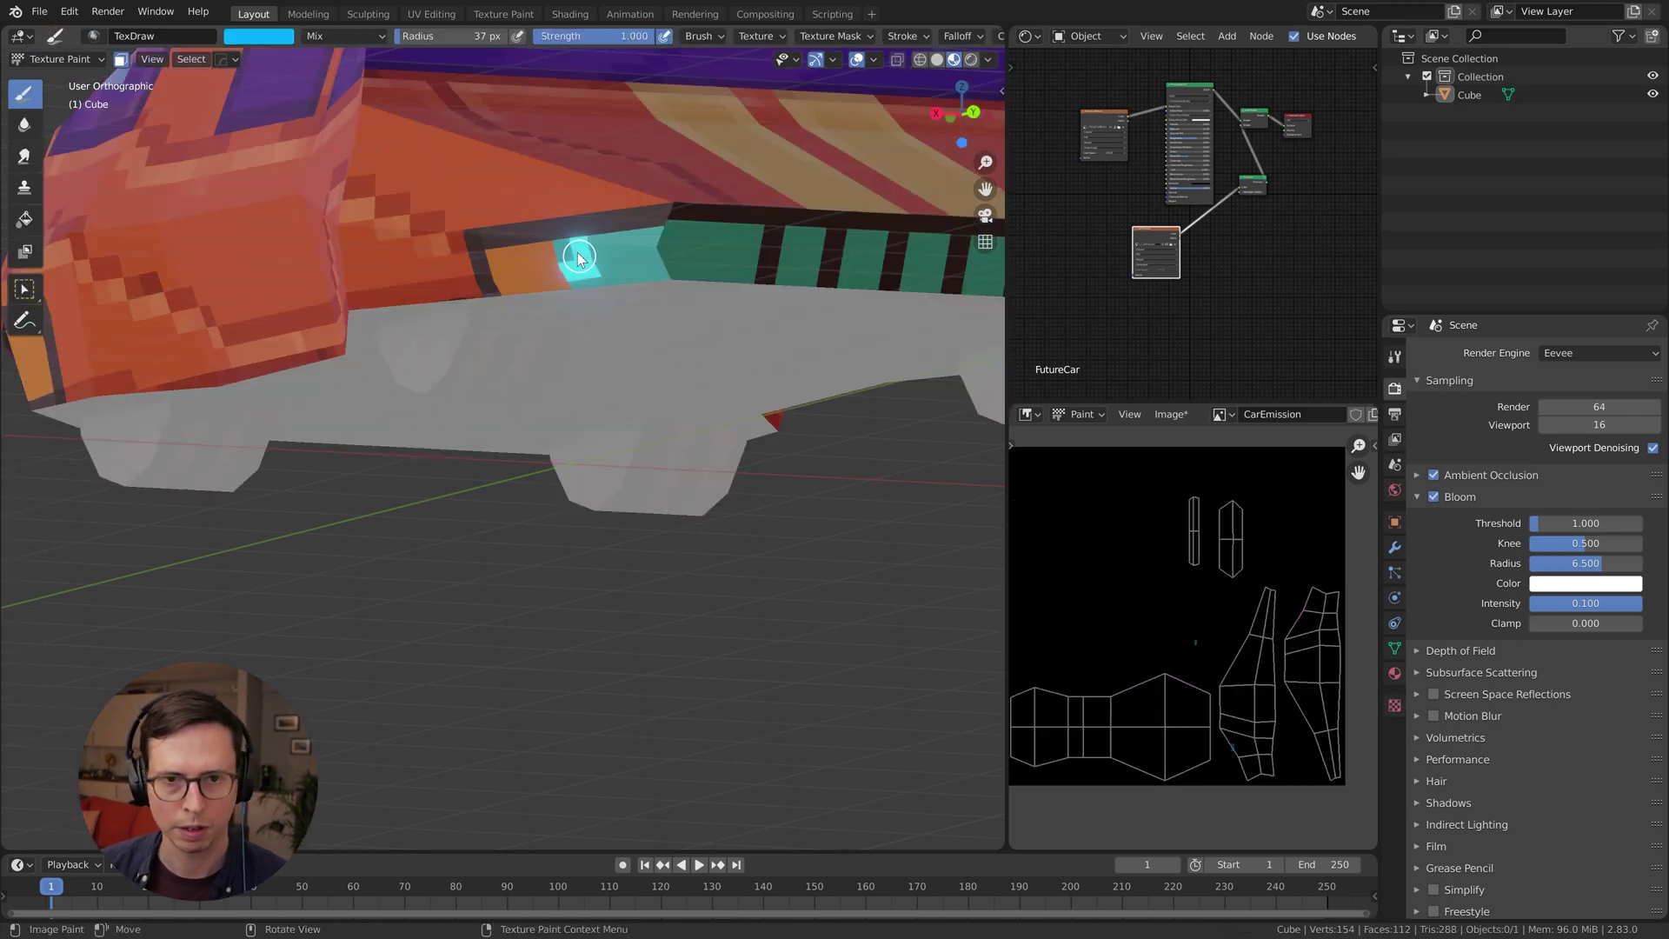
{"action": "left_click_drag", "start_coordinate": [578, 265], "coordinate": [783, 250]}
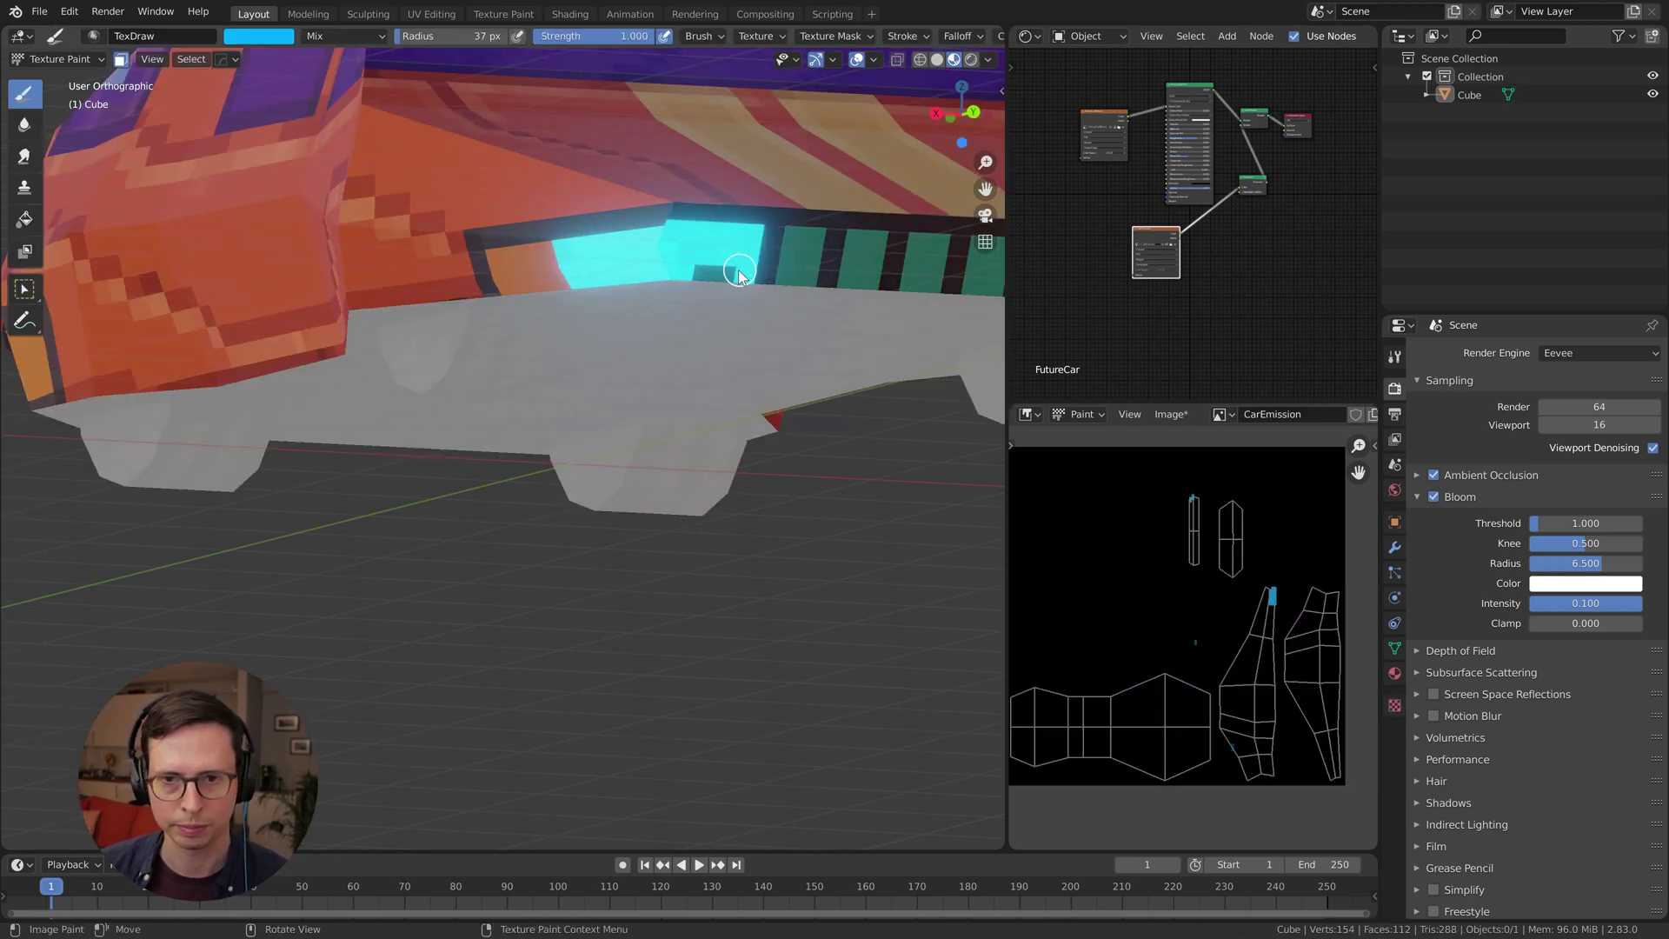
{"action": "mouse_move", "coordinate": [782, 249]}
{"action": "middle_mouse_down"}
{"action": "mouse_move", "coordinate": [626, 506]}
{"action": "mouse_move", "coordinate": [682, 353]}
{"action": "middle_mouse_up"}
Paint the front headlight and the separate segments of the front light strip light blue in CarEmission
{"action": "scroll", "coordinate": [507, 402], "scroll_direction": "up", "scroll_amount": 6}
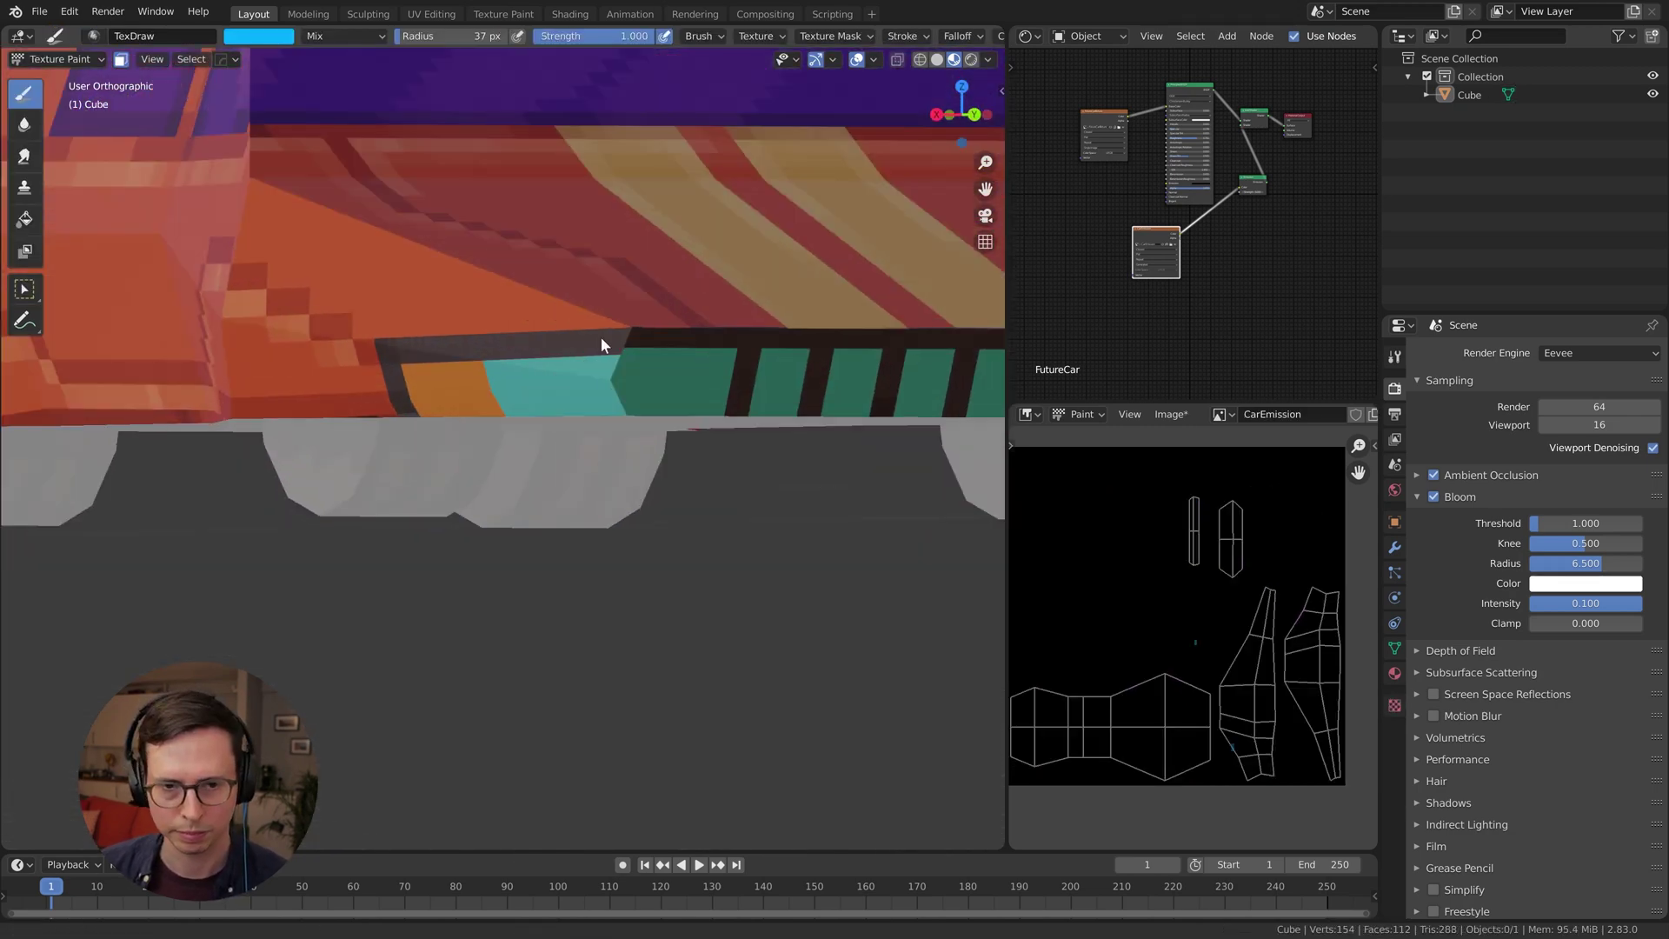
{"action": "mouse_move", "coordinate": [733, 369]}
{"action": "left_mouse_down"}
{"action": "mouse_move", "coordinate": [514, 369]}
{"action": "mouse_move", "coordinate": [886, 365]}
{"action": "left_mouse_up"}
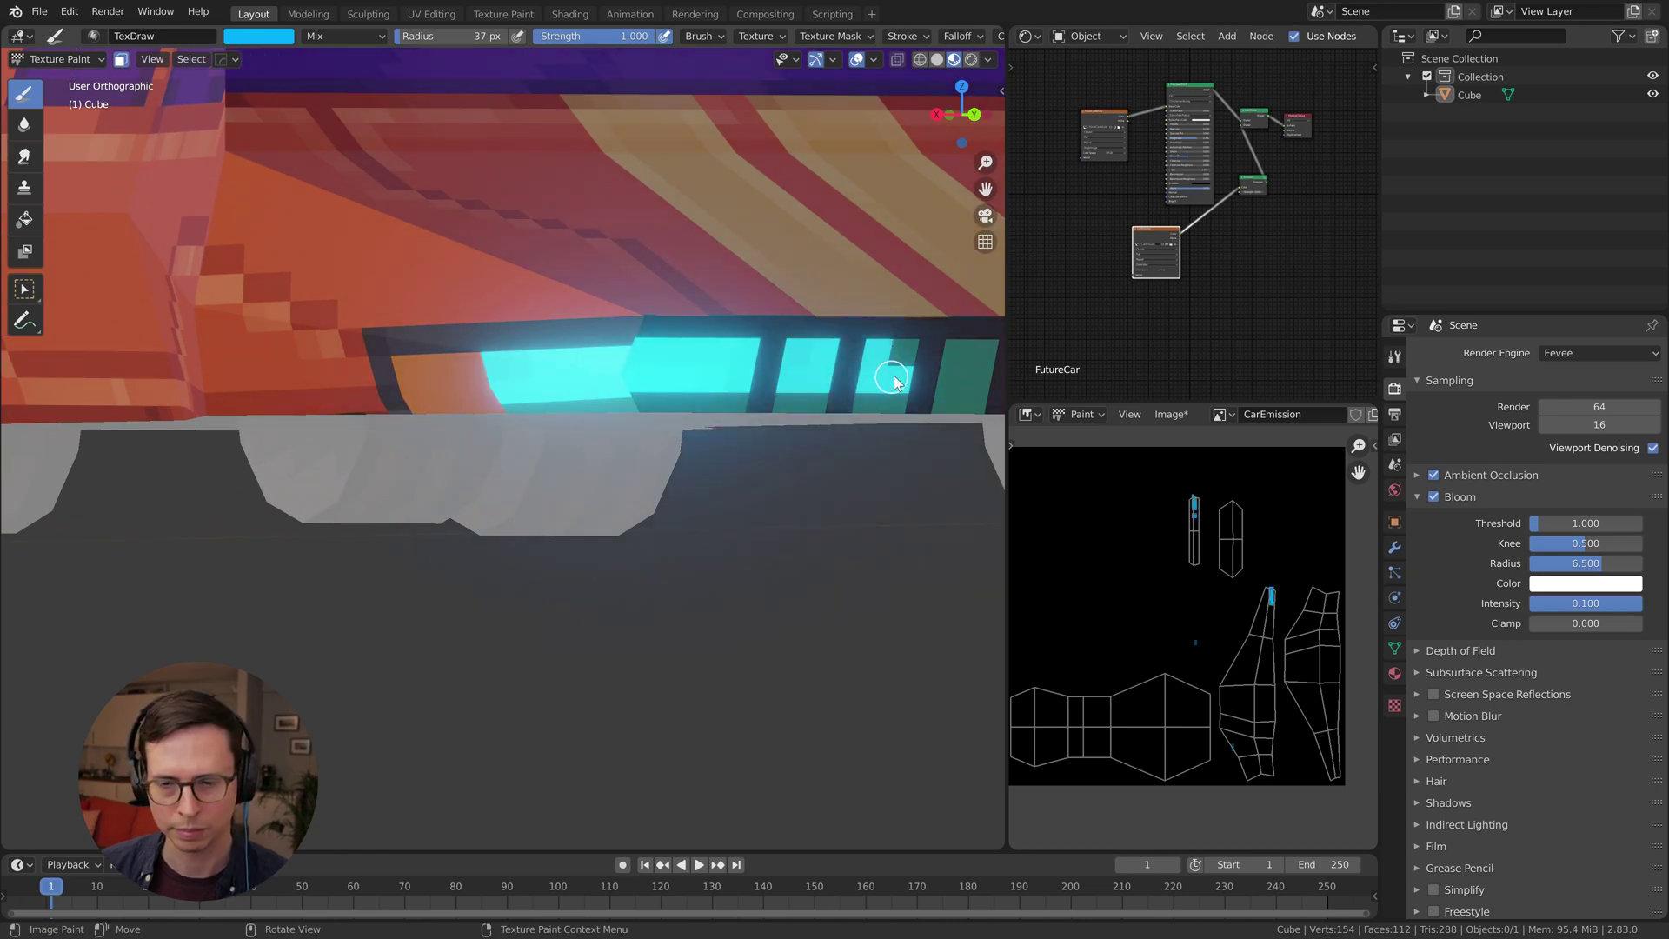
{"action": "middle_click_drag", "start_coordinate": [886, 365], "coordinate": [695, 385]}
{"action": "left_click_drag", "start_coordinate": [695, 382], "coordinate": [836, 378]}
{"action": "scroll", "coordinate": [774, 377], "scroll_direction": "down", "scroll_amount": 3}
{"action": "middle_click_drag", "start_coordinate": [648, 208], "coordinate": [629, 243]}
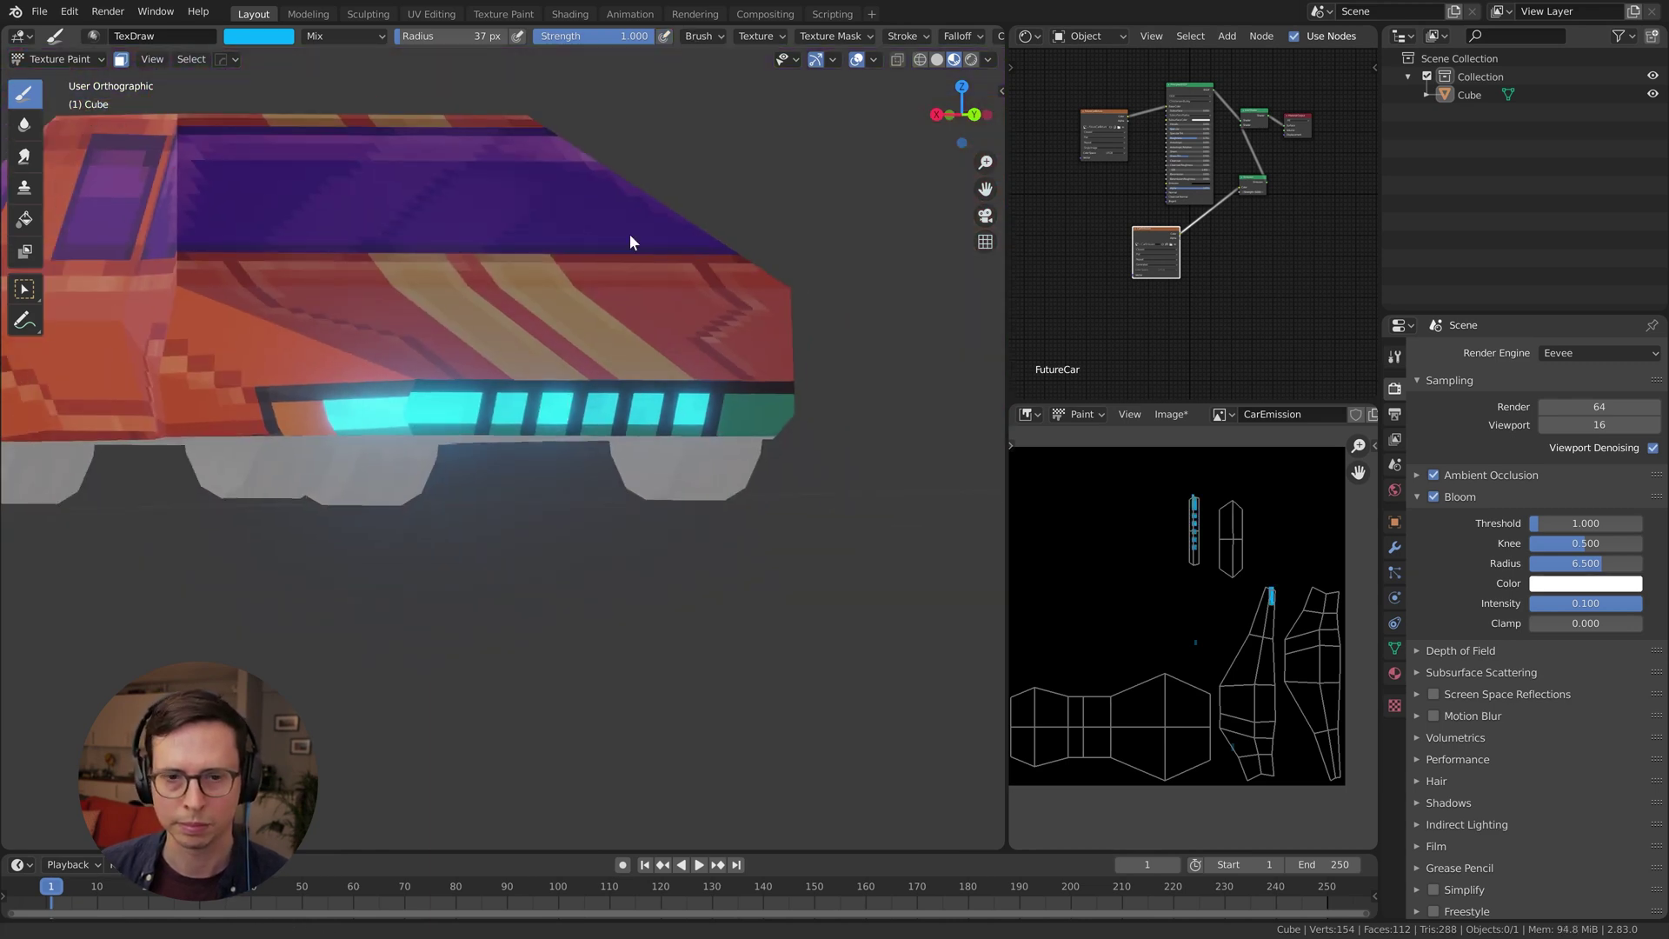
{"action": "scroll", "coordinate": [687, 365], "scroll_direction": "up", "scroll_amount": 4}
{"action": "mouse_move", "coordinate": [716, 377]}
{"action": "left_mouse_down"}
{"action": "mouse_move", "coordinate": [696, 371]}
{"action": "mouse_move", "coordinate": [819, 365]}
{"action": "mouse_move", "coordinate": [491, 361]}
{"action": "left_mouse_up"}
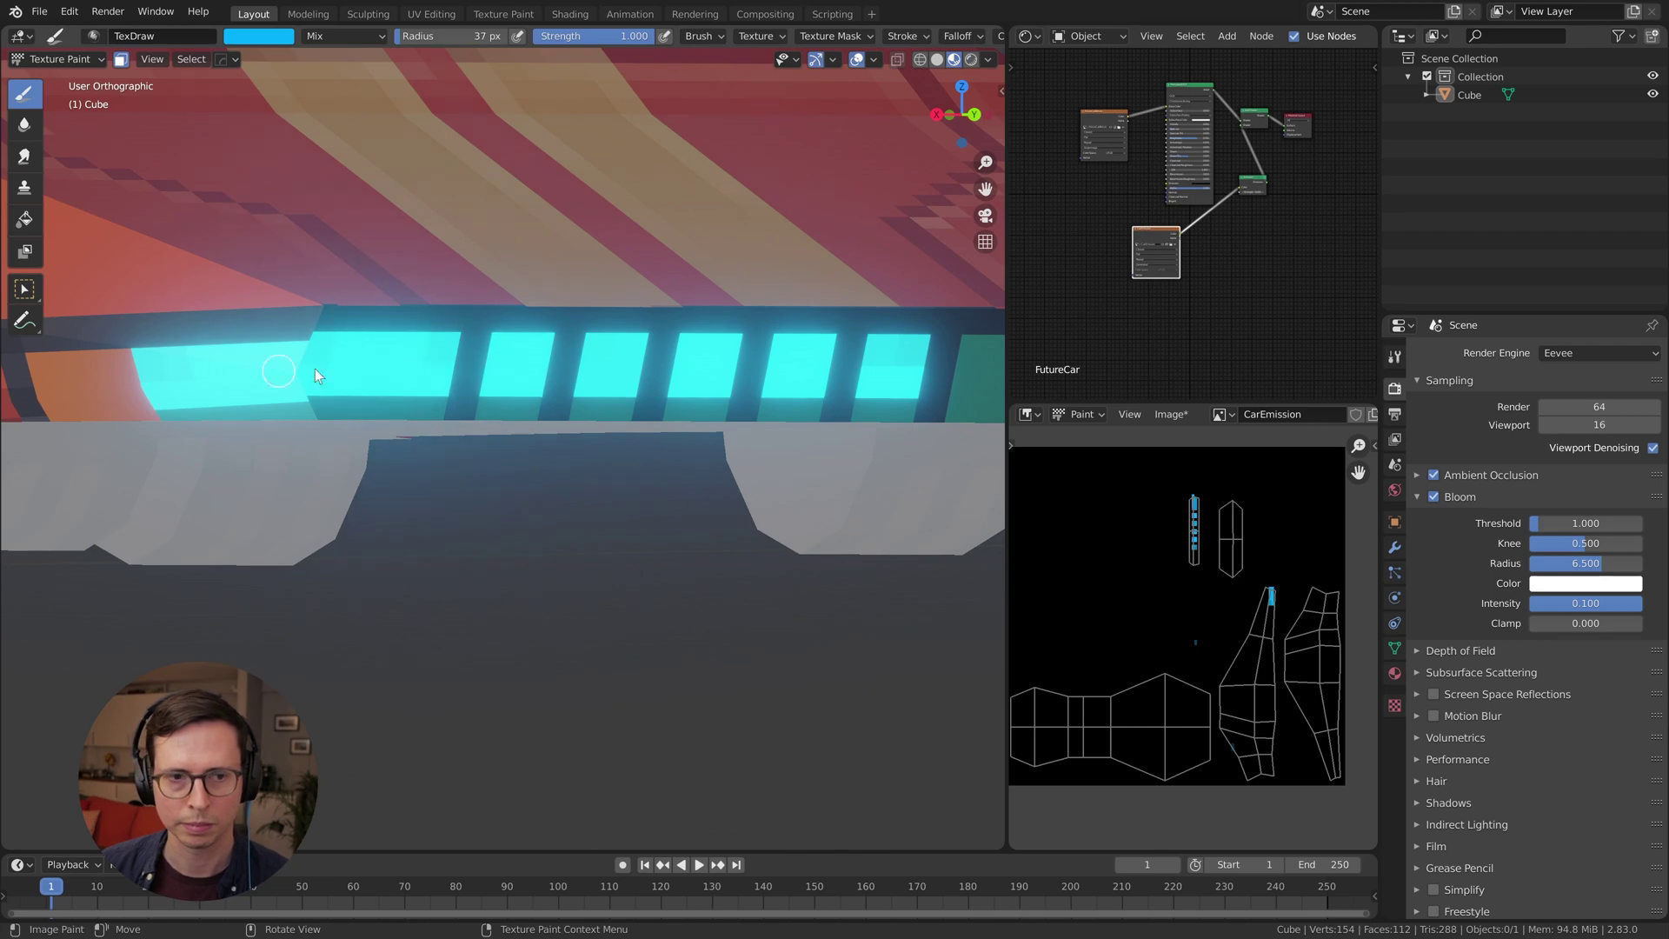
Paint the far end of the front light strip and the opposite headlight light blue
{"action": "scroll", "coordinate": [348, 378], "scroll_direction": "down", "scroll_amount": 5}
{"action": "mouse_move", "coordinate": [521, 413]}
{"action": "middle_mouse_down"}
{"action": "mouse_move", "coordinate": [458, 466]}
{"action": "mouse_move", "coordinate": [476, 413]}
{"action": "middle_mouse_up"}
{"action": "scroll", "coordinate": [476, 421], "scroll_direction": "up", "scroll_amount": 4}
{"action": "mouse_move", "coordinate": [477, 432]}
{"action": "left_mouse_down"}
{"action": "mouse_move", "coordinate": [695, 420]}
{"action": "mouse_move", "coordinate": [717, 404]}
{"action": "left_mouse_up"}
Change the brush colour to bright orange and paint the front indicator beside the blue headlight
{"action": "scroll", "coordinate": [713, 413], "scroll_direction": "down", "scroll_amount": 4}
{"action": "mouse_move", "coordinate": [695, 452]}
{"action": "middle_mouse_down"}
{"action": "mouse_move", "coordinate": [791, 436]}
{"action": "mouse_move", "coordinate": [756, 445]}
{"action": "middle_mouse_up"}
{"action": "scroll", "coordinate": [556, 417], "scroll_direction": "up", "scroll_amount": 5}
{"action": "middle_click_drag", "start_coordinate": [596, 398], "coordinate": [658, 383], "text": "shift"}
{"action": "key", "text": "s"}
{"action": "middle_click_drag", "start_coordinate": [525, 362], "coordinate": [567, 345], "text": "shift"}
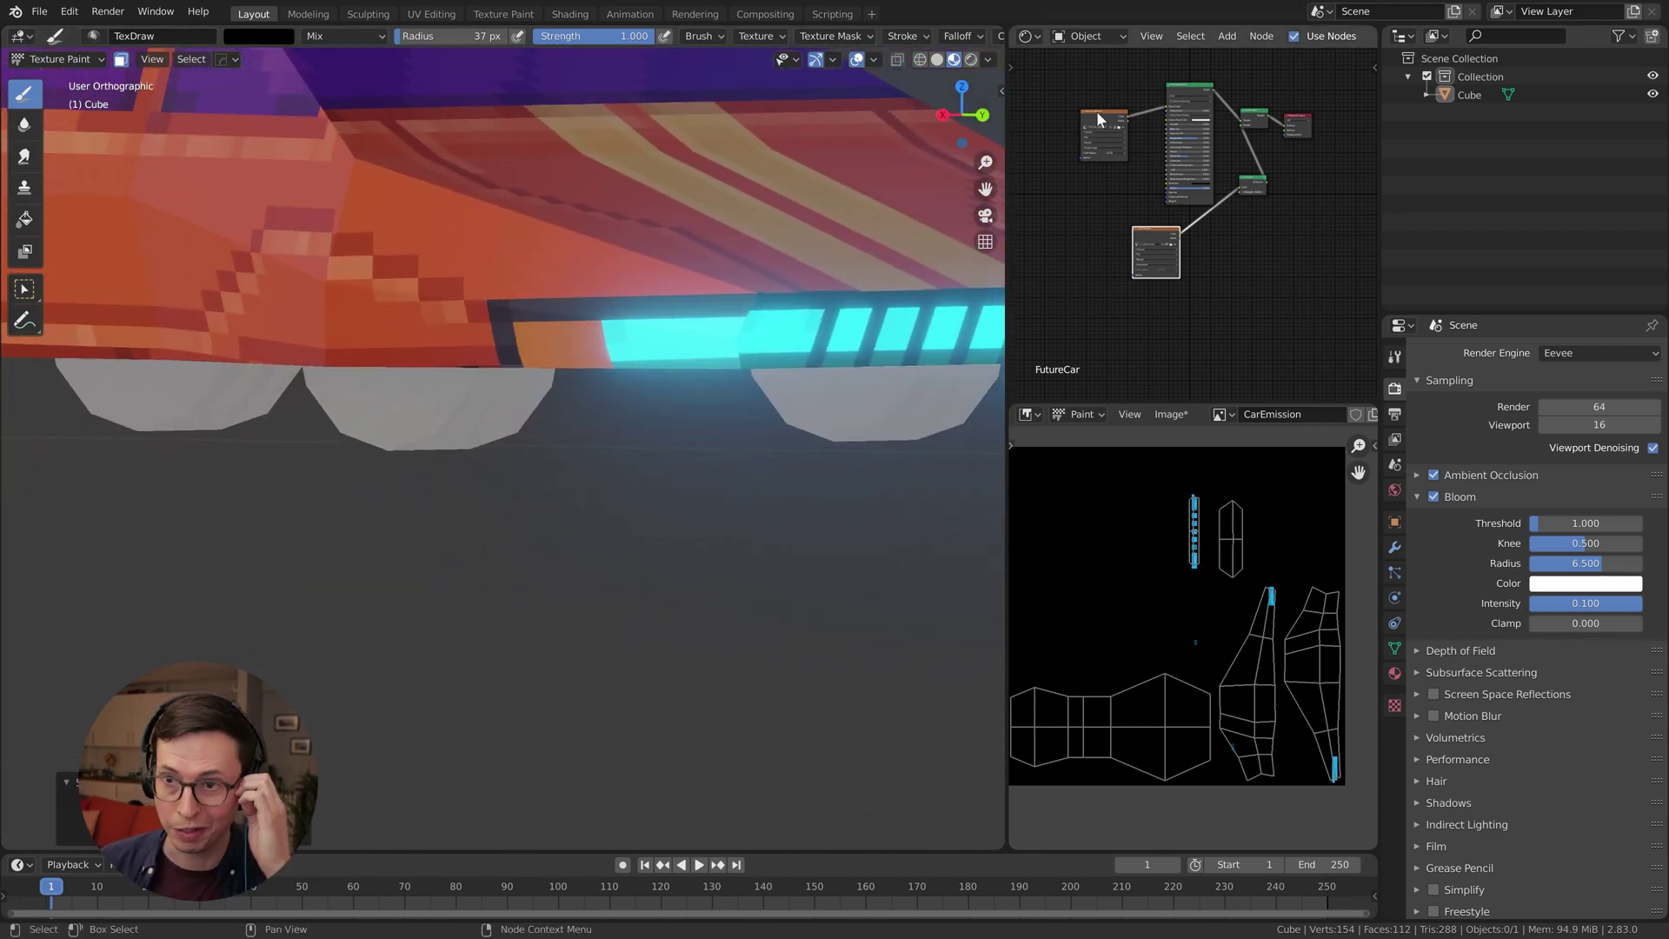
{"action": "left_click", "coordinate": [259, 36]}
{"action": "left_click_drag", "start_coordinate": [380, 193], "coordinate": [380, 55]}
{"action": "left_click", "coordinate": [317, 193]}
{"action": "scroll", "coordinate": [491, 393], "scroll_direction": "up", "scroll_amount": 3}
{"action": "left_click_drag", "start_coordinate": [532, 228], "coordinate": [578, 242]}
Paint the orange glow onto the opposite front indicator and the rear indicator lights
{"action": "mouse_move", "coordinate": [783, 304]}
{"action": "middle_mouse_down"}
{"action": "mouse_move", "coordinate": [598, 316]}
{"action": "mouse_move", "coordinate": [626, 216]}
{"action": "middle_mouse_up"}
{"action": "scroll", "coordinate": [585, 395], "scroll_direction": "down", "scroll_amount": 4}
{"action": "scroll", "coordinate": [533, 321], "scroll_direction": "up", "scroll_amount": 5}
{"action": "middle_click_drag", "start_coordinate": [533, 321], "coordinate": [711, 283]}
{"action": "scroll", "coordinate": [458, 383], "scroll_direction": "down", "scroll_amount": 4}
{"action": "scroll", "coordinate": [670, 362], "scroll_direction": "up", "scroll_amount": 5}
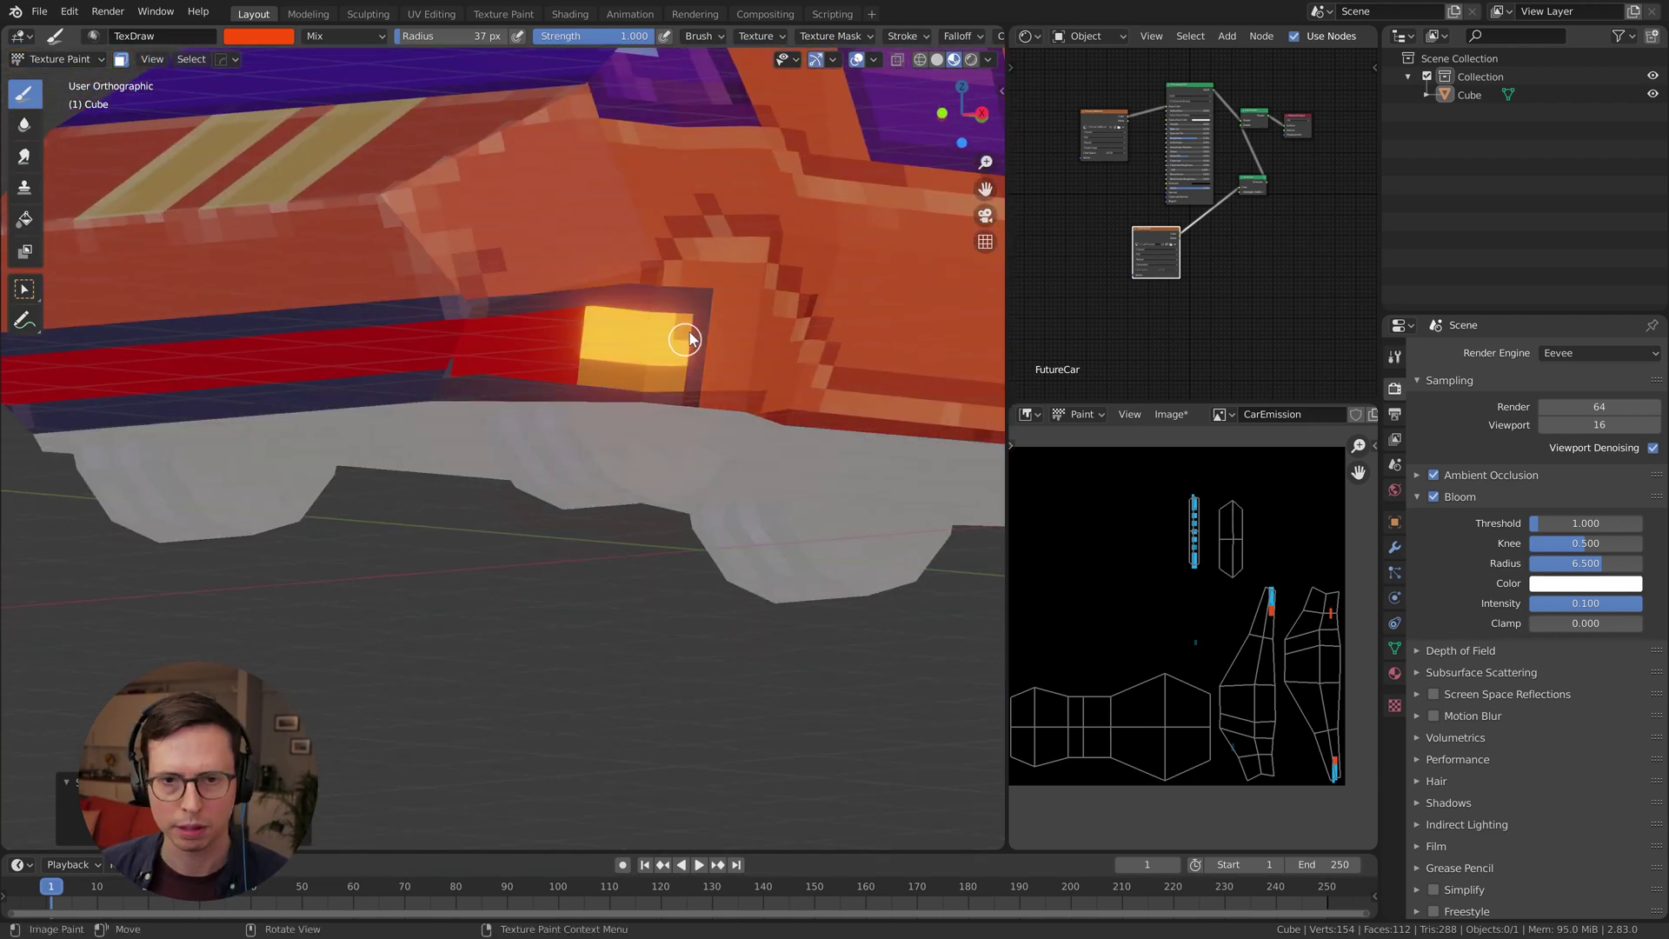
{"action": "left_click_drag", "start_coordinate": [690, 339], "coordinate": [693, 327]}
Change the brush colour to red and paint the rear light strip and the tail lights on both sides
{"action": "middle_click_drag", "start_coordinate": [443, 382], "coordinate": [574, 392]}
{"action": "scroll", "coordinate": [573, 391], "scroll_direction": "down", "scroll_amount": 2}
{"action": "left_click", "coordinate": [258, 37]}
{"action": "left_click", "coordinate": [294, 193]}
{"action": "scroll", "coordinate": [373, 374], "scroll_direction": "up", "scroll_amount": 2}
{"action": "left_click_drag", "start_coordinate": [187, 334], "coordinate": [501, 346]}
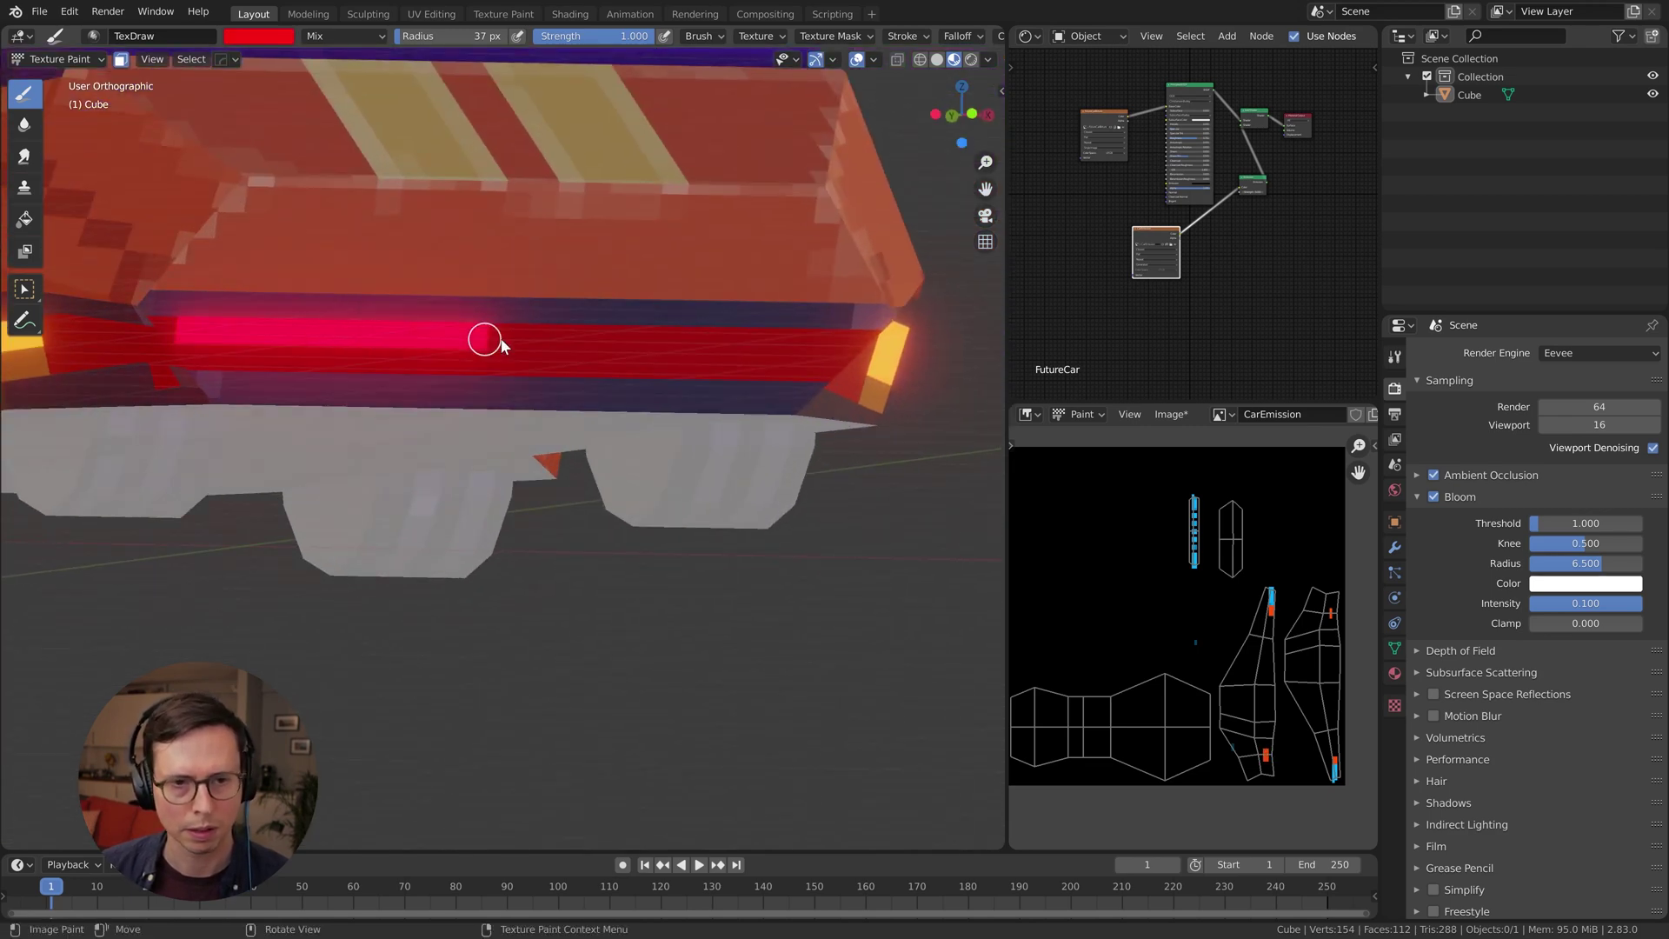
{"action": "middle_click_drag", "start_coordinate": [484, 341], "coordinate": [496, 343]}
{"action": "scroll", "coordinate": [447, 510], "scroll_direction": "down", "scroll_amount": 4}
{"action": "middle_click_drag", "start_coordinate": [446, 510], "coordinate": [428, 454]}
{"action": "scroll", "coordinate": [791, 324], "scroll_direction": "up", "scroll_amount": 5}
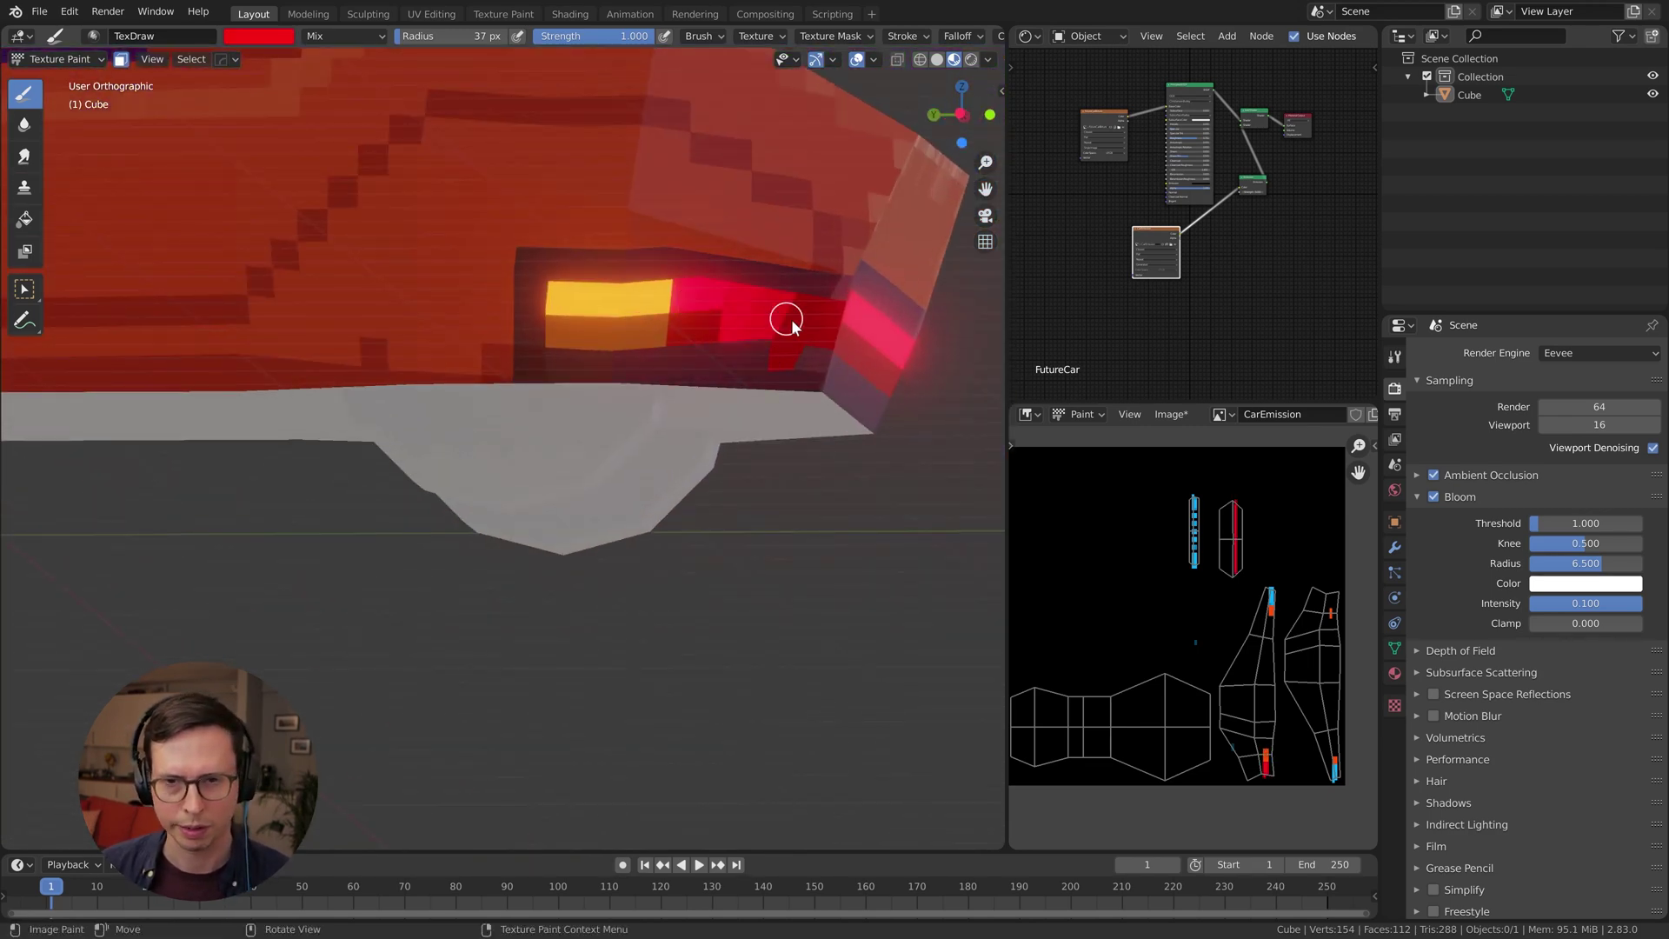
{"action": "mouse_move", "coordinate": [791, 323]}
{"action": "middle_mouse_down"}
{"action": "mouse_move", "coordinate": [957, 264]}
{"action": "mouse_move", "coordinate": [797, 339]}
{"action": "middle_mouse_up"}
{"action": "scroll", "coordinate": [797, 339], "scroll_direction": "down", "scroll_amount": 5}
{"action": "middle_click_drag", "start_coordinate": [663, 525], "coordinate": [733, 453]}
{"action": "middle_click_drag", "start_coordinate": [572, 357], "coordinate": [627, 341], "text": "shift"}
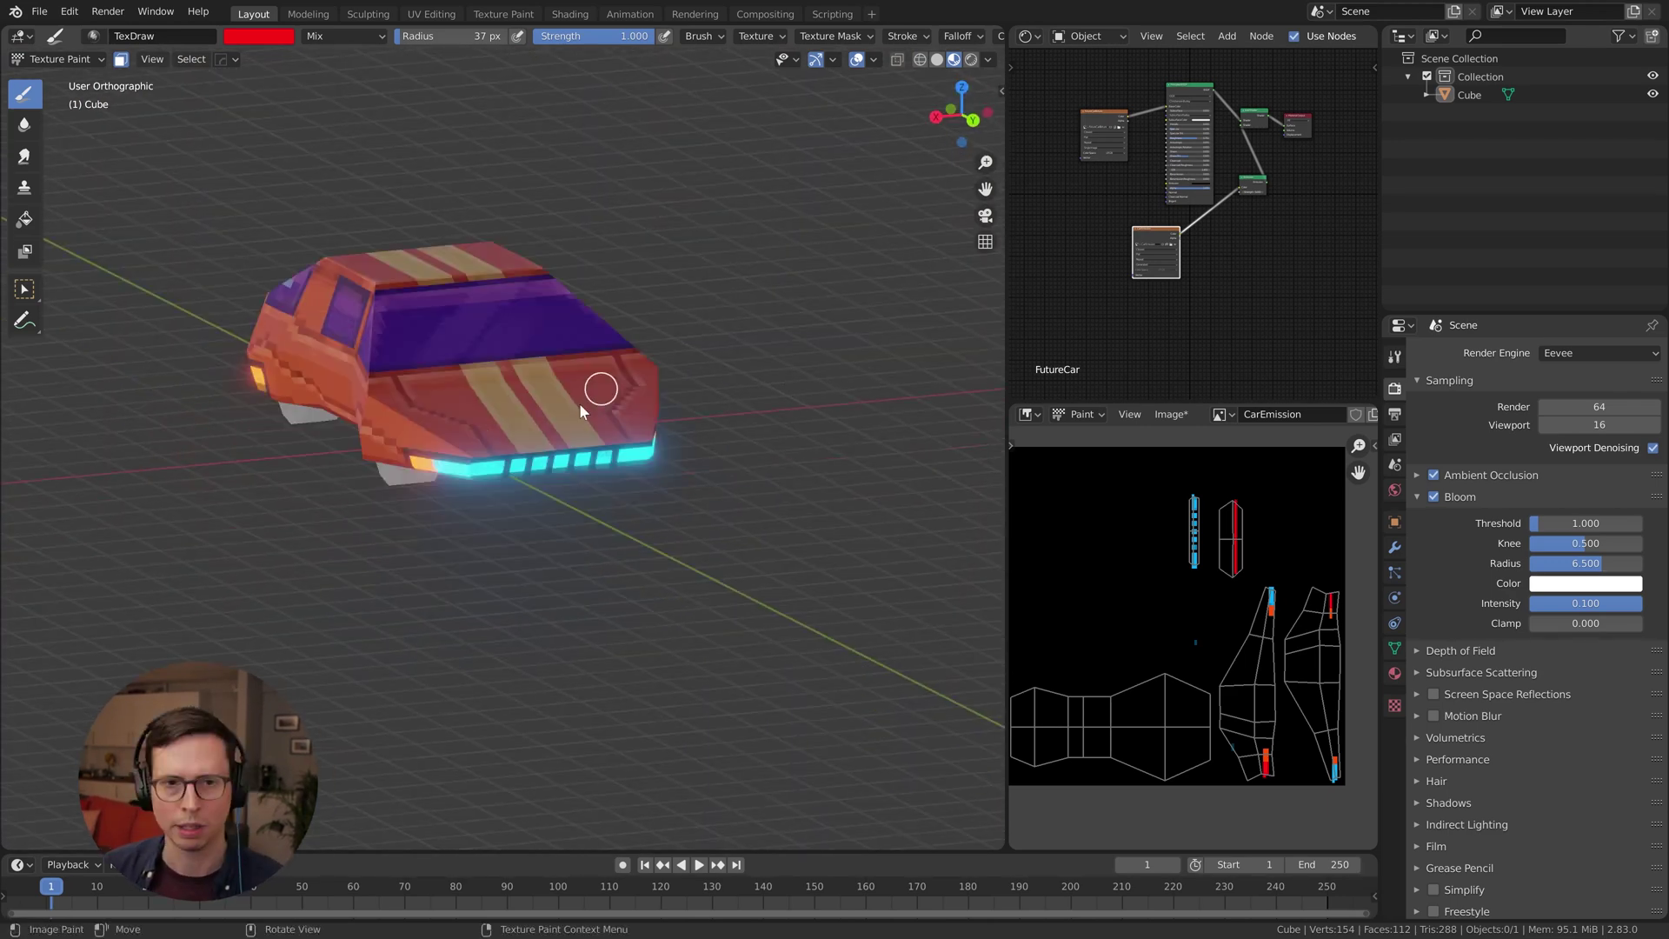
{"action": "scroll", "coordinate": [600, 391], "scroll_direction": "up", "scroll_amount": 2}
{"action": "middle_click_drag", "start_coordinate": [670, 405], "coordinate": [619, 361]}
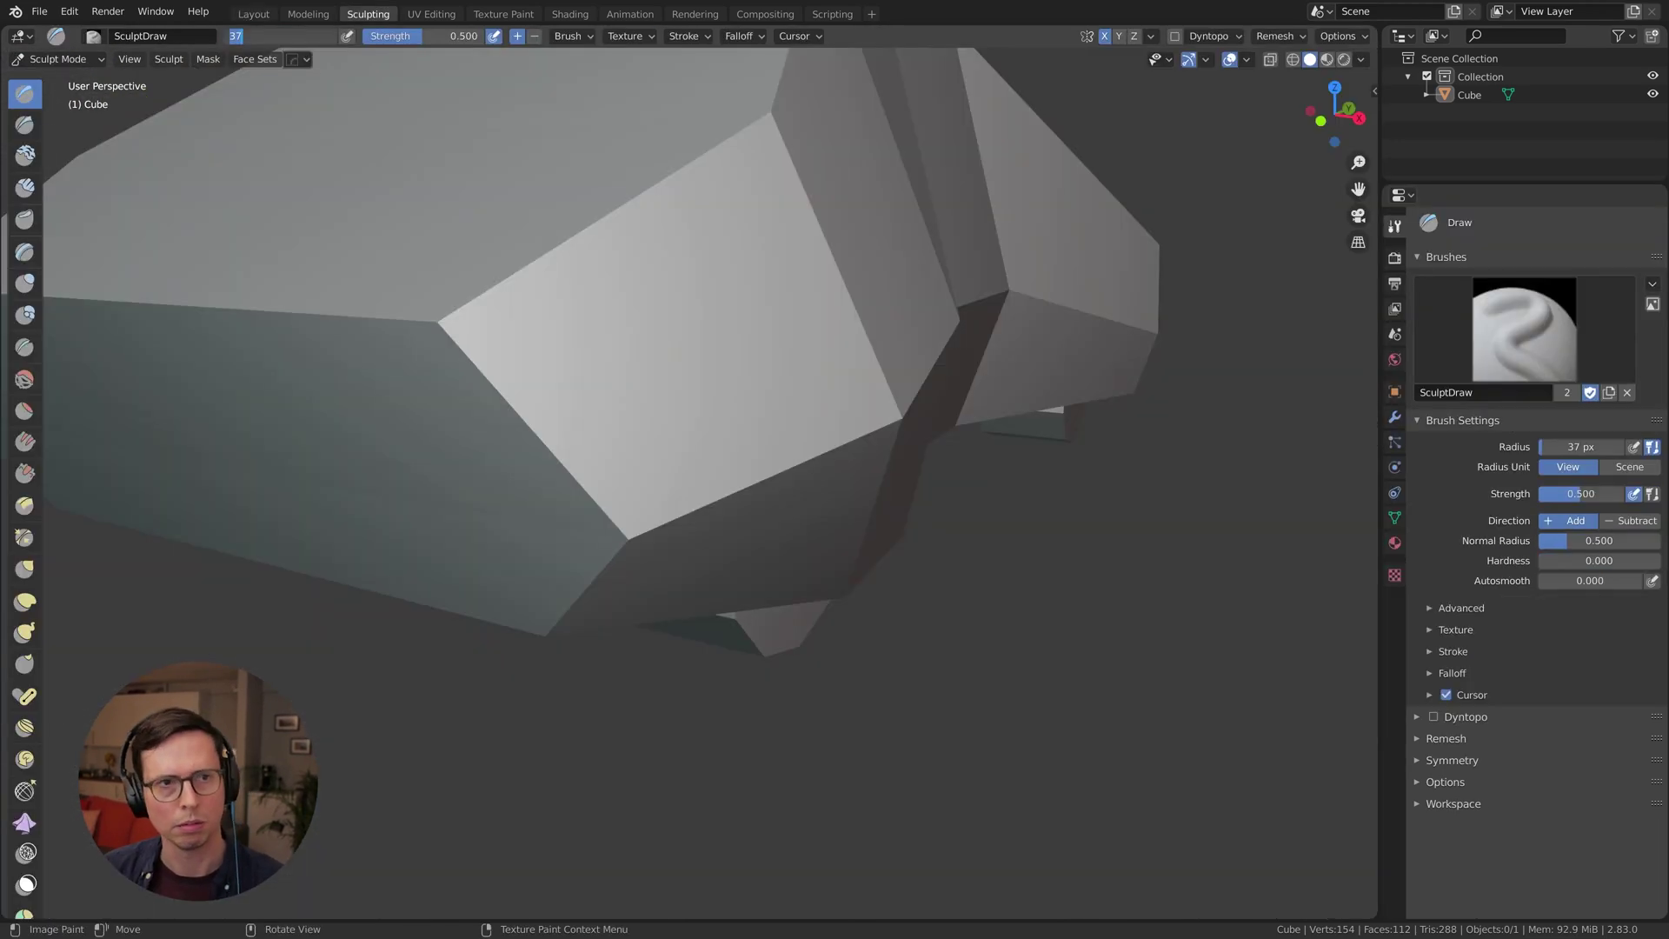
Show the car in Material Preview shading in the Sculpting workspace
{"action": "key", "text": "alt+Tab"}
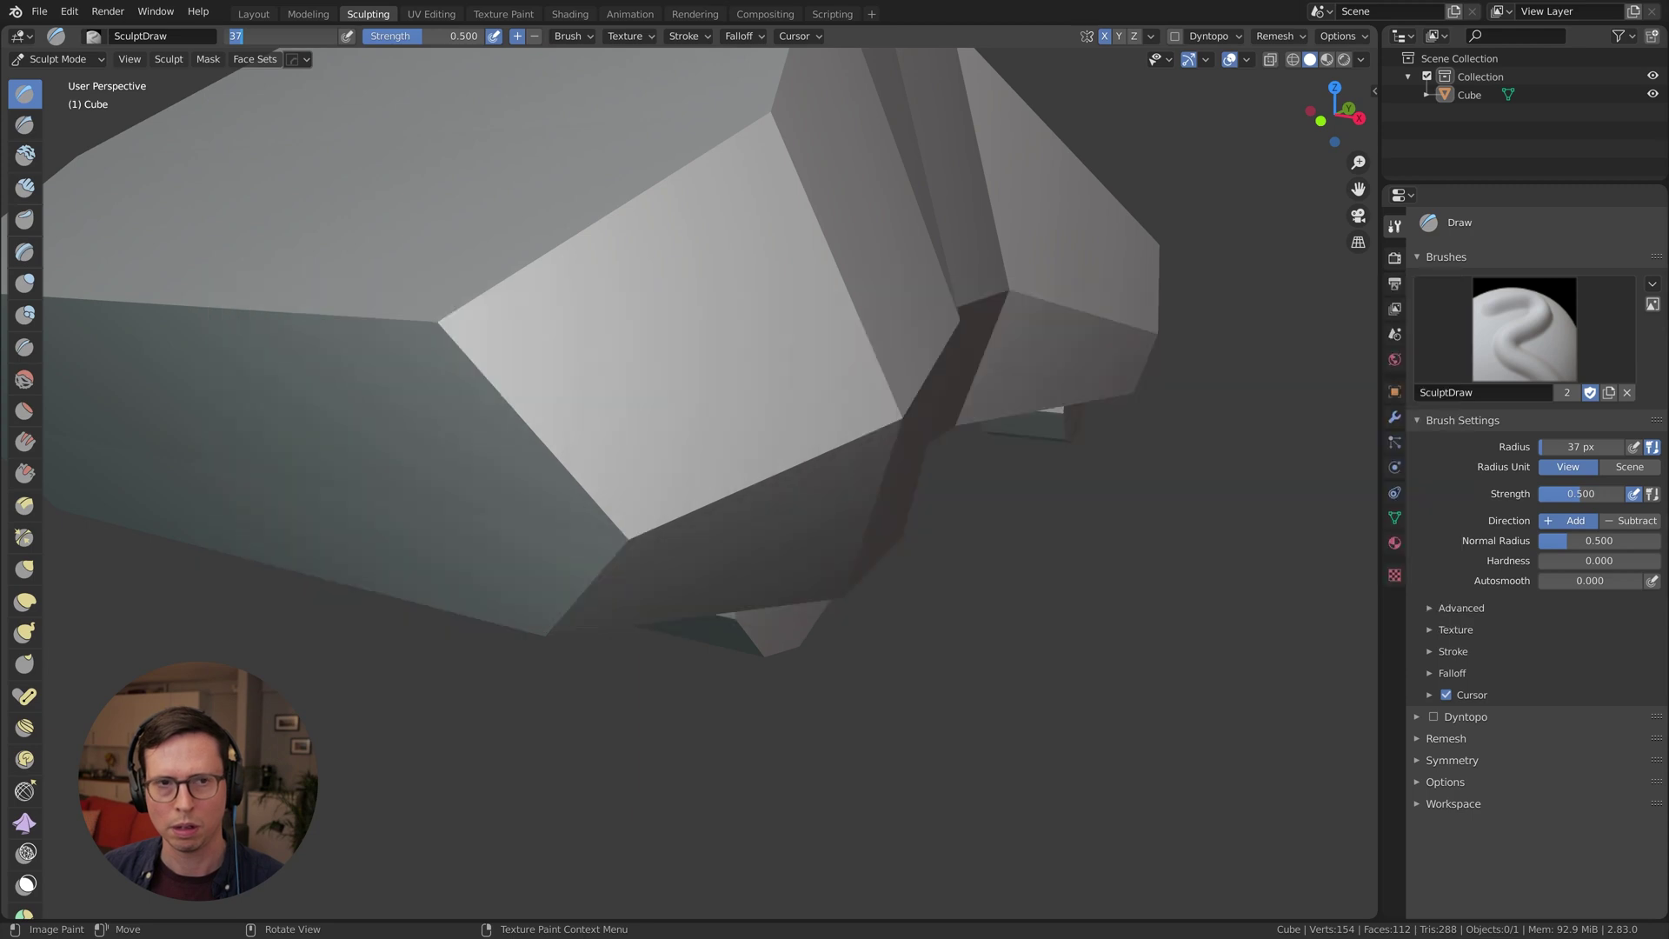
{"action": "left_click", "coordinate": [1344, 61]}
{"action": "left_click", "coordinate": [1328, 60]}
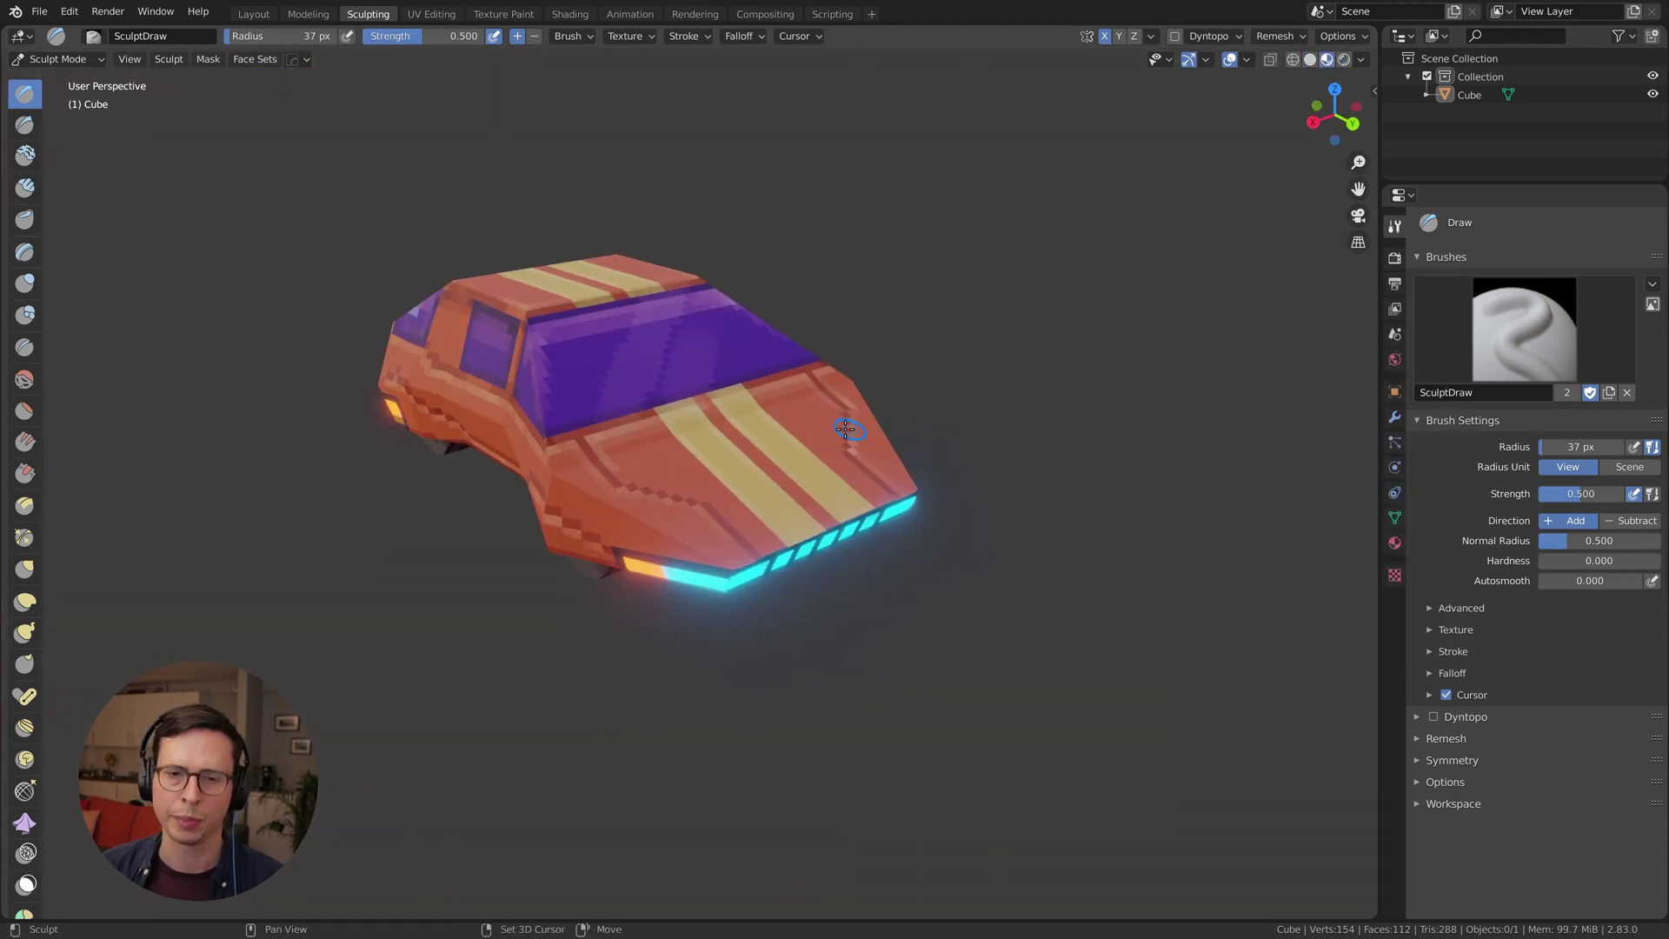
{"action": "middle_click_drag", "start_coordinate": [849, 429], "coordinate": [784, 467]}
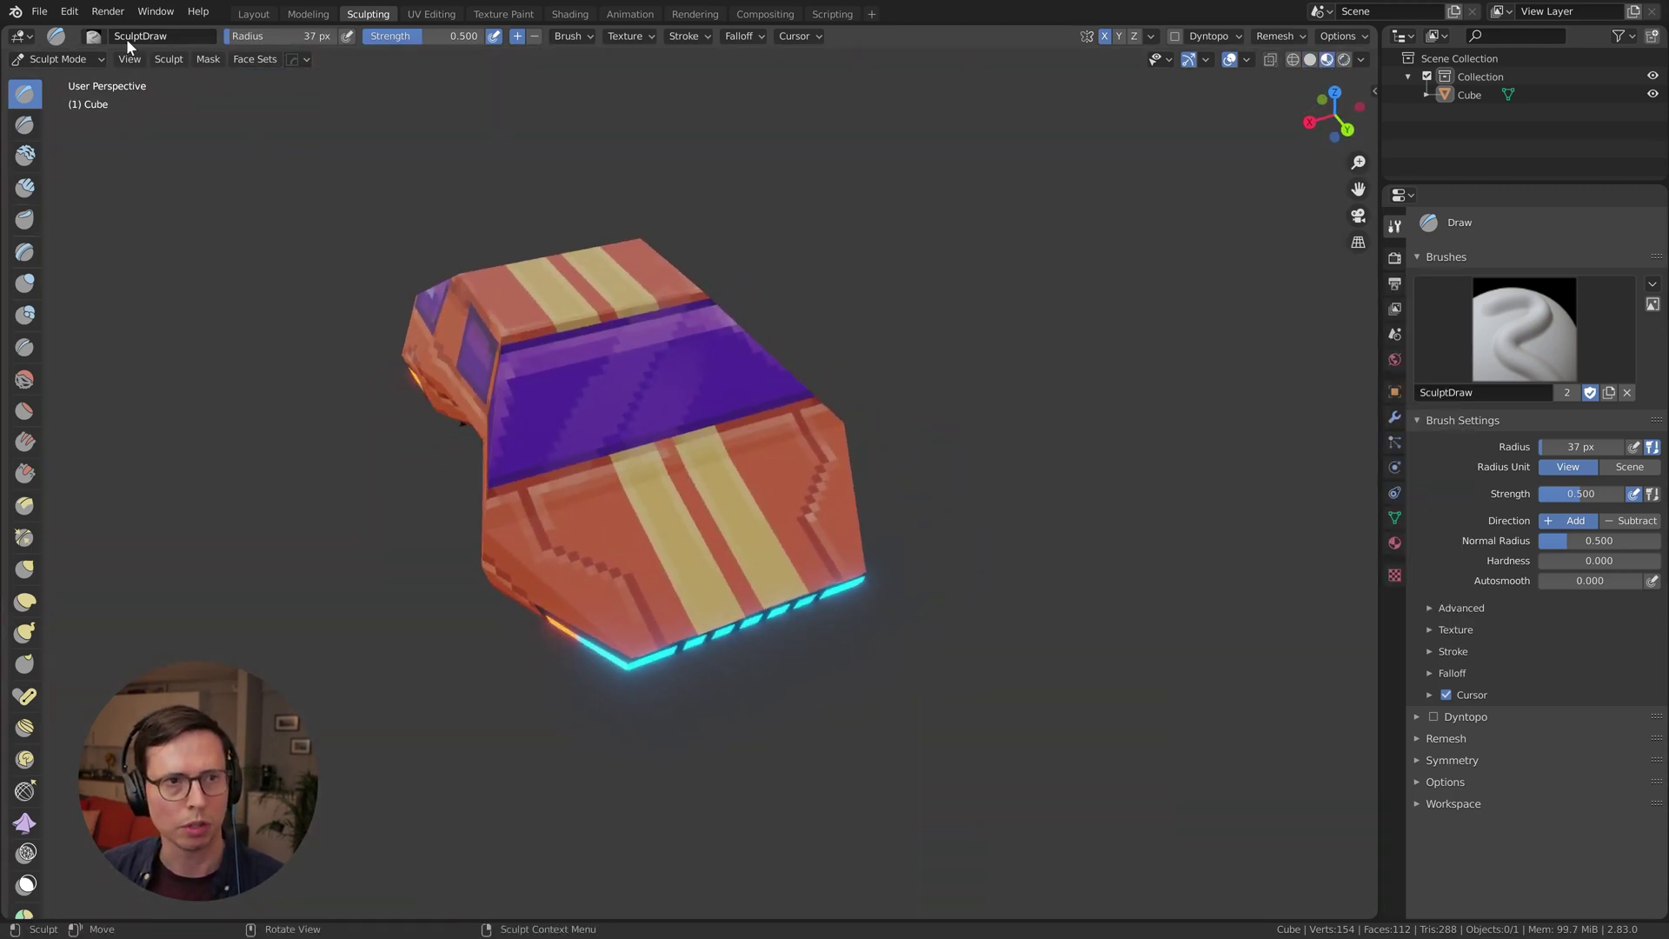
Return to the Layout workspace and put the car back into Texture Paint mode
{"action": "left_click", "coordinate": [261, 15]}
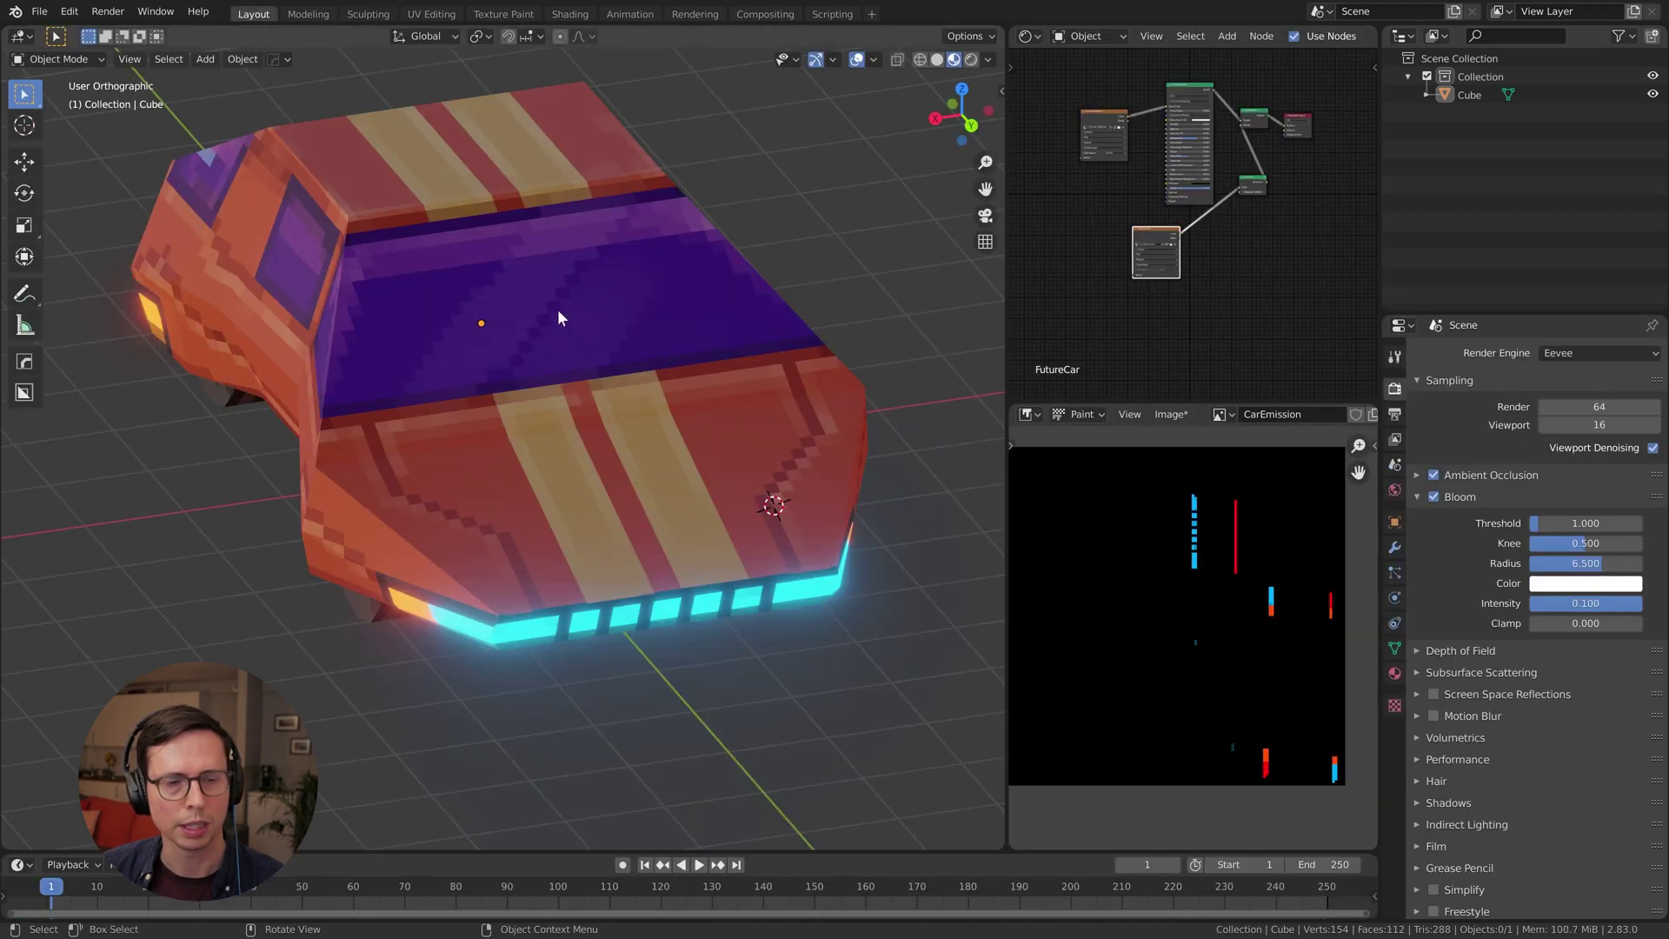
{"action": "middle_click_drag", "start_coordinate": [558, 312], "coordinate": [677, 359]}
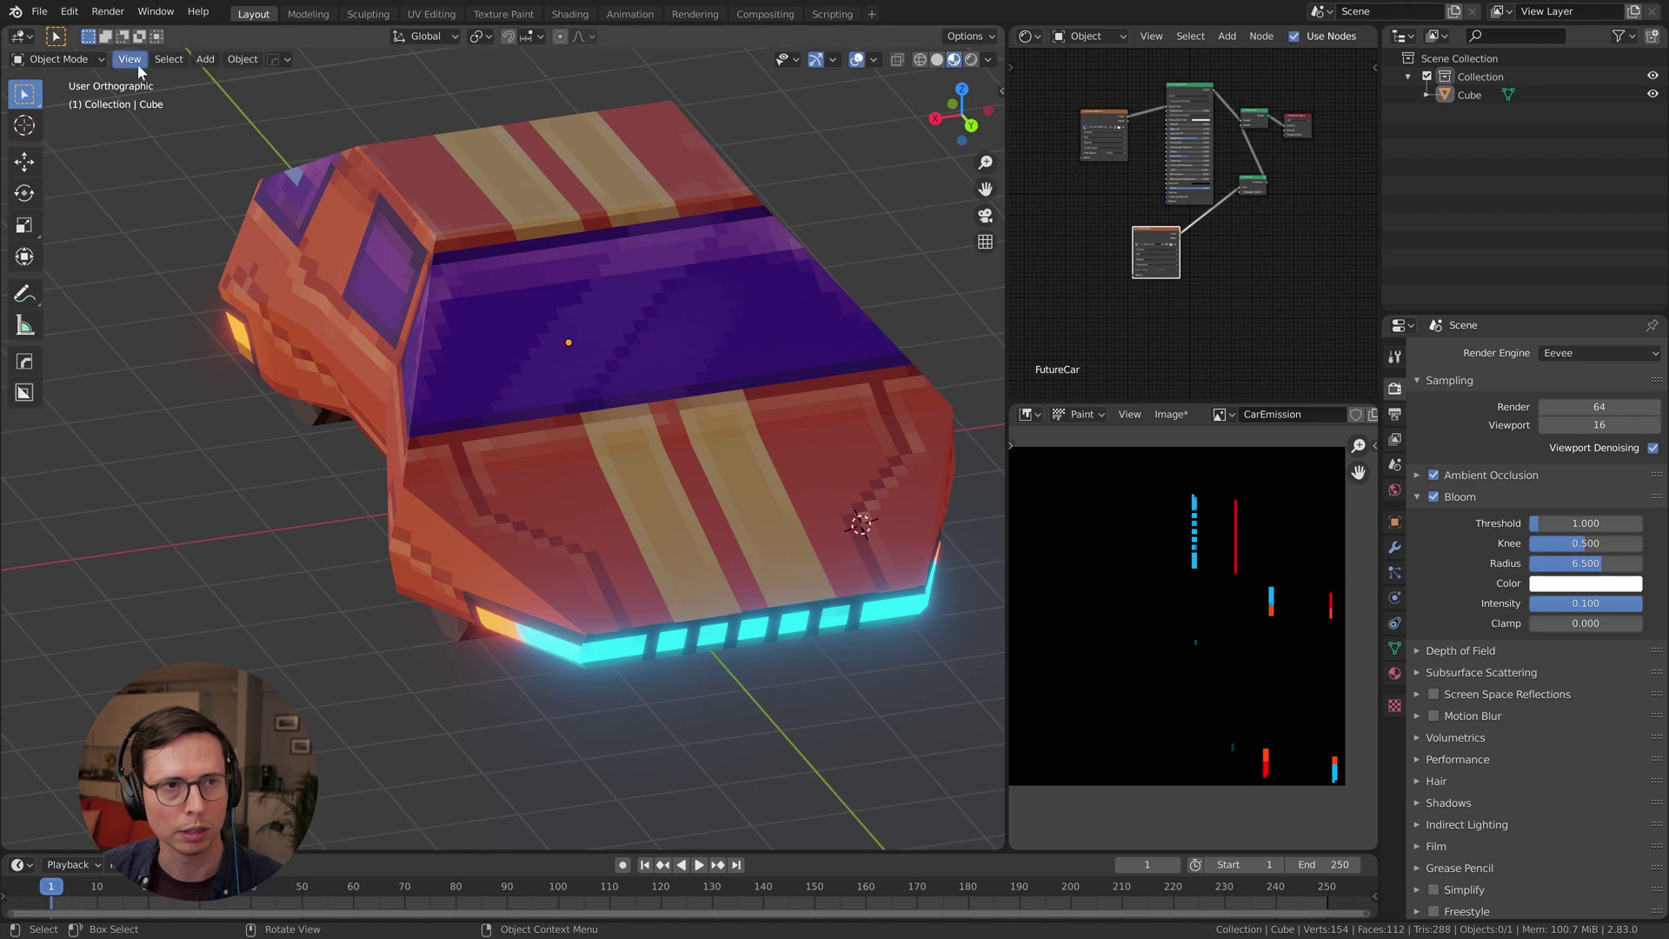
{"action": "left_click", "coordinate": [57, 59]}
{"action": "left_click", "coordinate": [63, 179]}
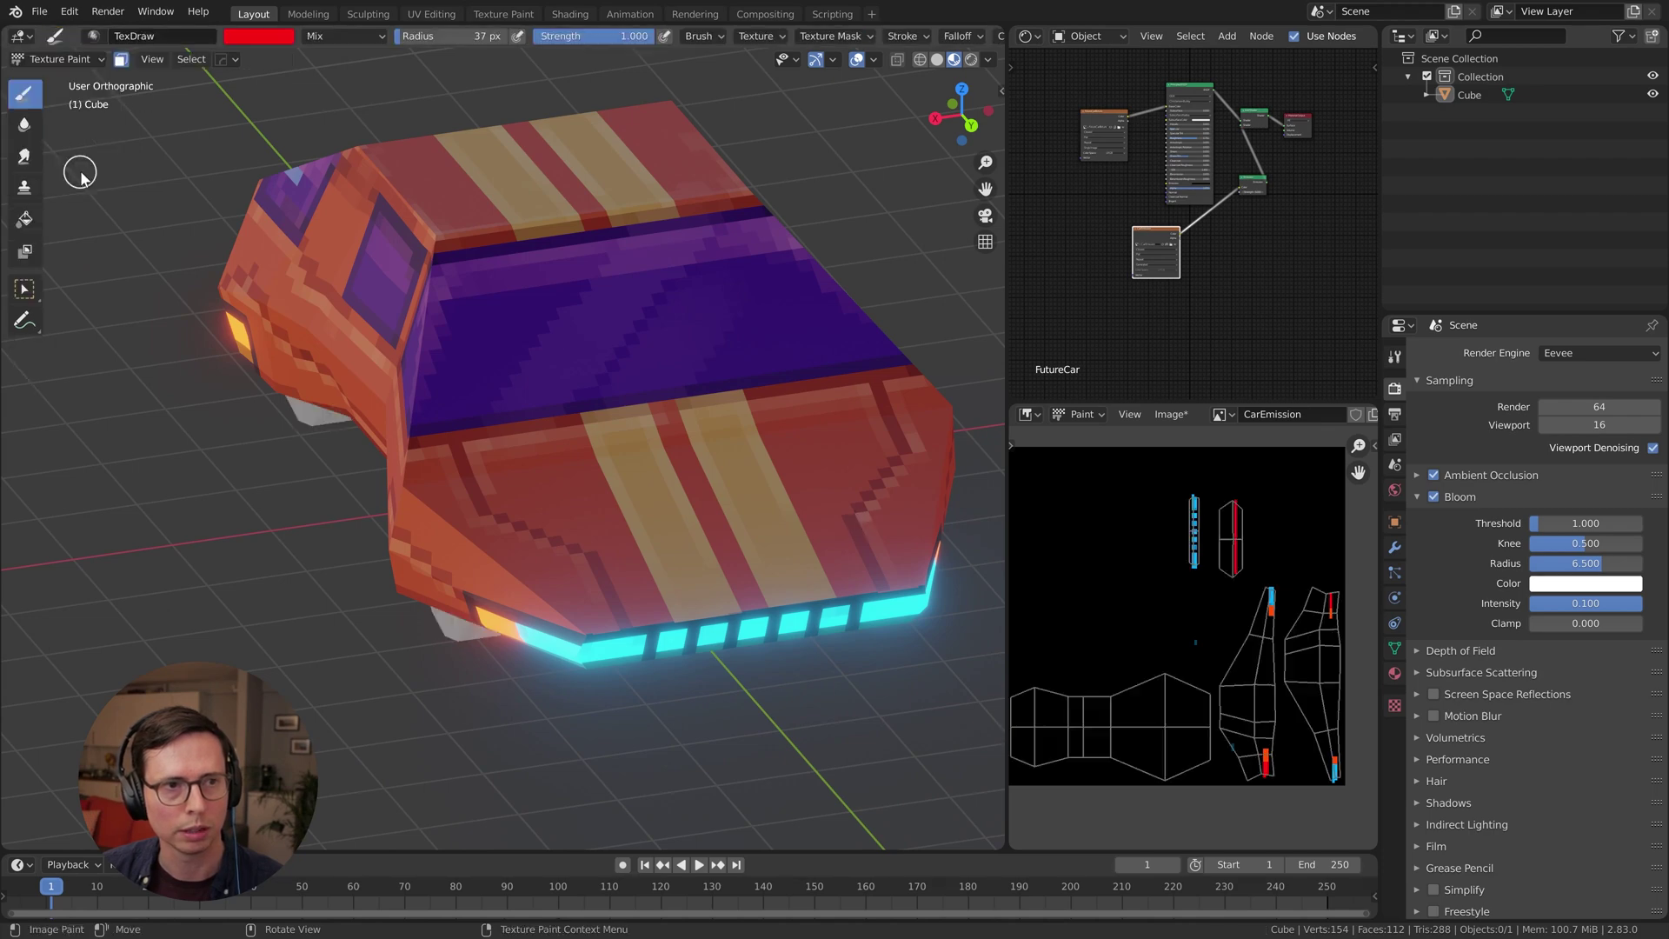
Set the brush to violet with a 20 px radius and paint a dashboard line and small hollow square on the windshield
{"action": "left_click", "coordinate": [291, 35]}
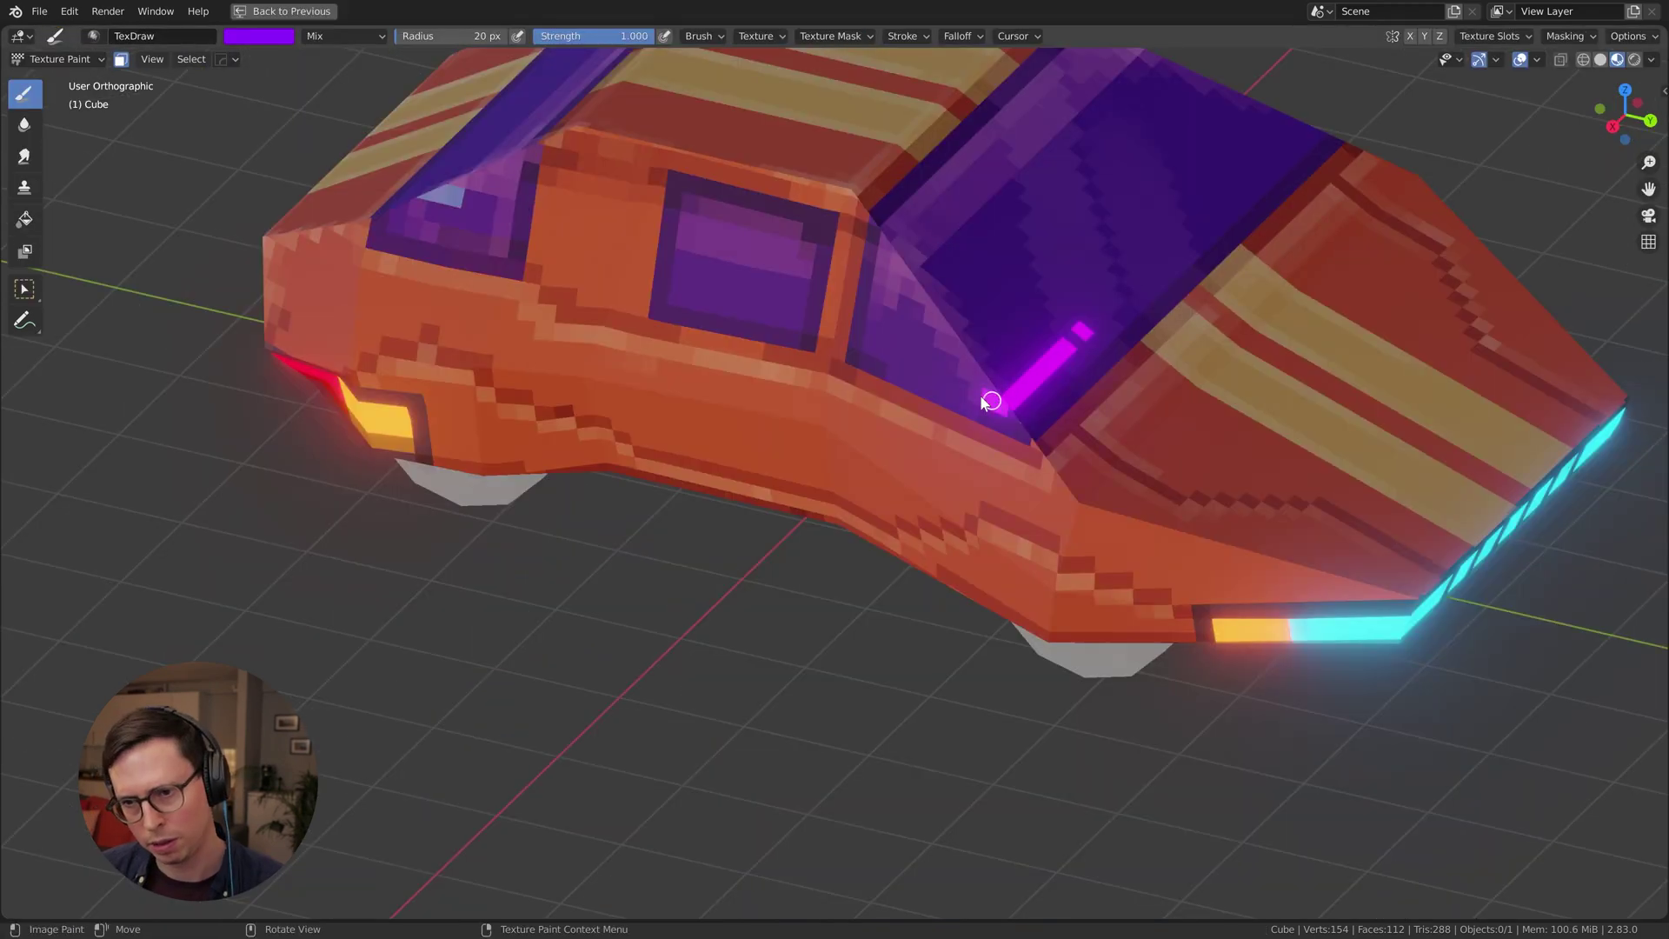
{"action": "mouse_move", "coordinate": [991, 401]}
{"action": "middle_mouse_down"}
{"action": "mouse_move", "coordinate": [930, 309]}
{"action": "mouse_move", "coordinate": [727, 415]}
{"action": "middle_mouse_up"}
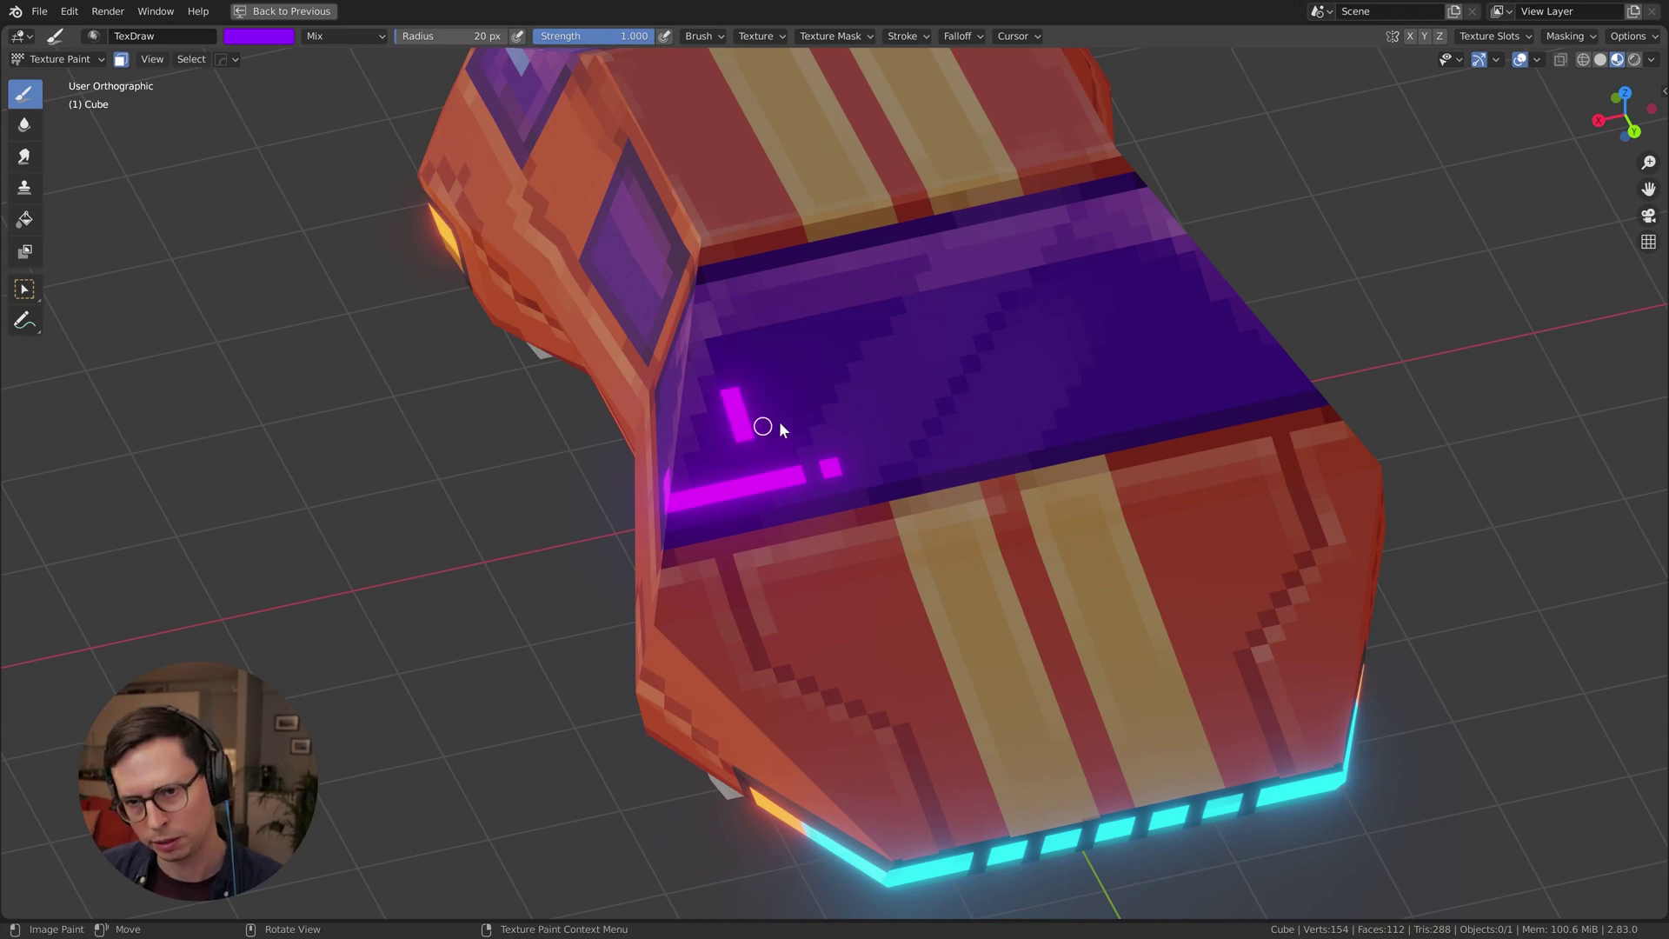
{"action": "left_click_drag", "start_coordinate": [737, 432], "coordinate": [787, 431]}
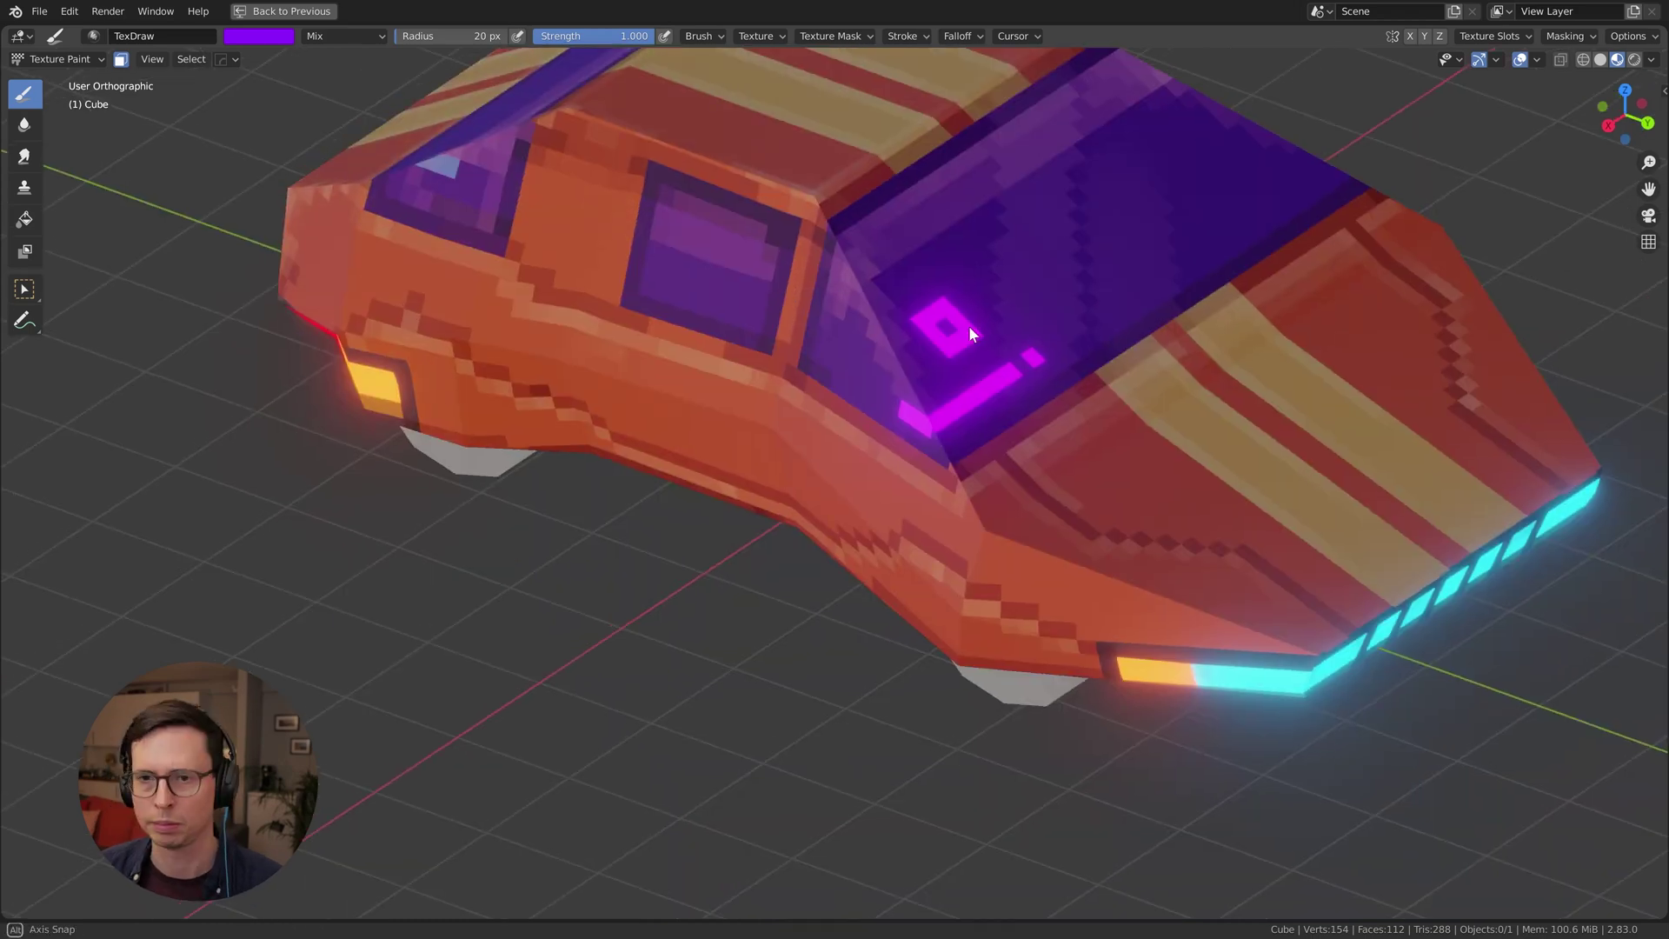
{"action": "scroll", "coordinate": [969, 325], "scroll_direction": "down", "scroll_amount": 4}
{"action": "key", "text": "ctrl+space"}
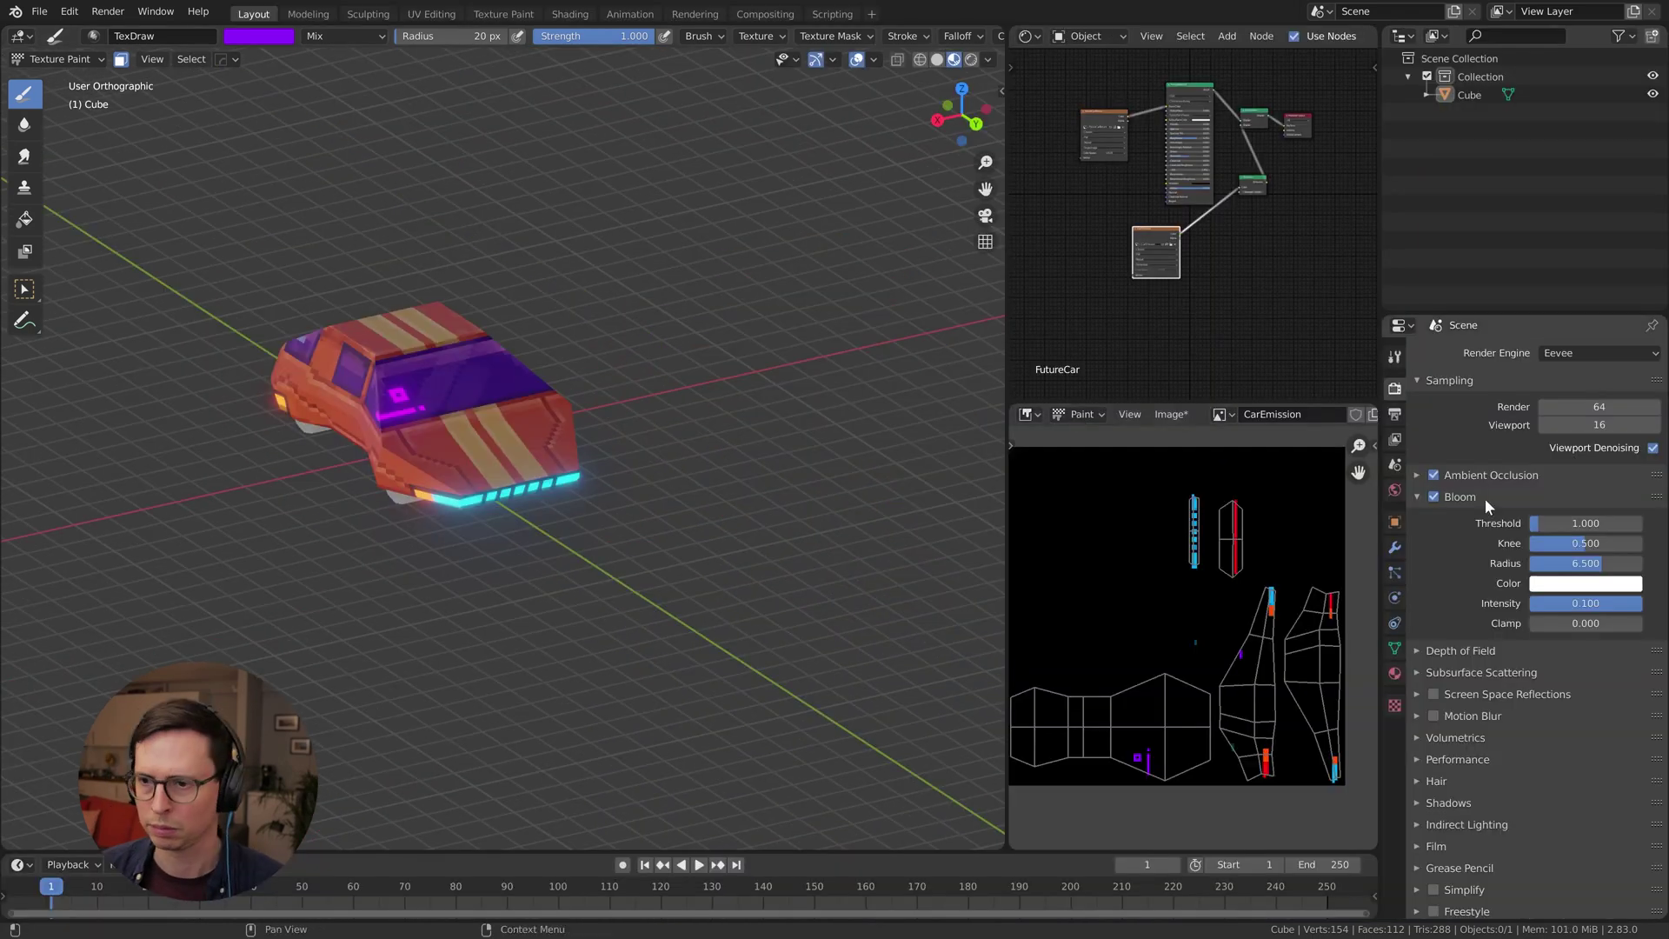
Set the Bloom intensity to 0.25
{"action": "double_click", "coordinate": [1584, 605]}
{"action": "type", "text": "0.25"}
{"action": "key", "text": "Return"}
{"action": "mouse_move", "coordinate": [543, 420]}
{"action": "middle_mouse_down"}
{"action": "mouse_move", "coordinate": [373, 311]}
{"action": "mouse_move", "coordinate": [522, 416]}
{"action": "middle_mouse_up"}
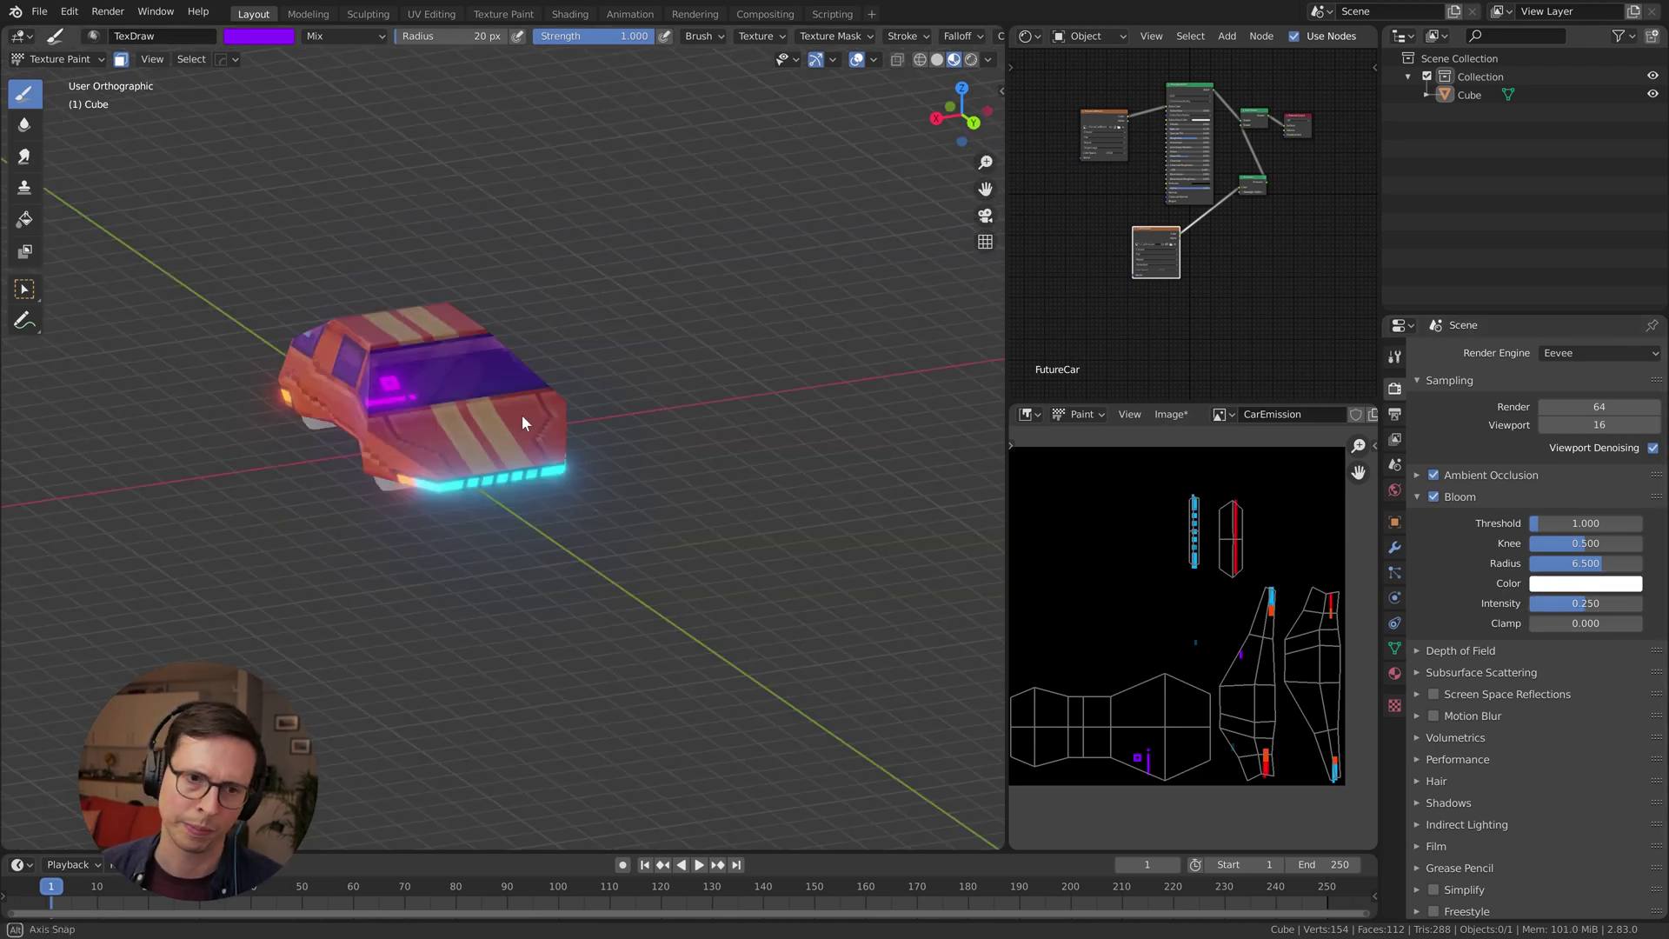
{"action": "scroll", "coordinate": [519, 408], "scroll_direction": "up", "scroll_amount": 7}
{"action": "scroll", "coordinate": [637, 335], "scroll_direction": "down", "scroll_amount": 4}
{"action": "middle_click_drag", "start_coordinate": [632, 365], "coordinate": [830, 372]}
Set the Principled BSDF's roughness to about 0.3 and its specular to 0
{"action": "scroll", "coordinate": [1199, 223], "scroll_direction": "up", "scroll_amount": 10}
{"action": "middle_click_drag", "start_coordinate": [1203, 90], "coordinate": [1264, 89]}
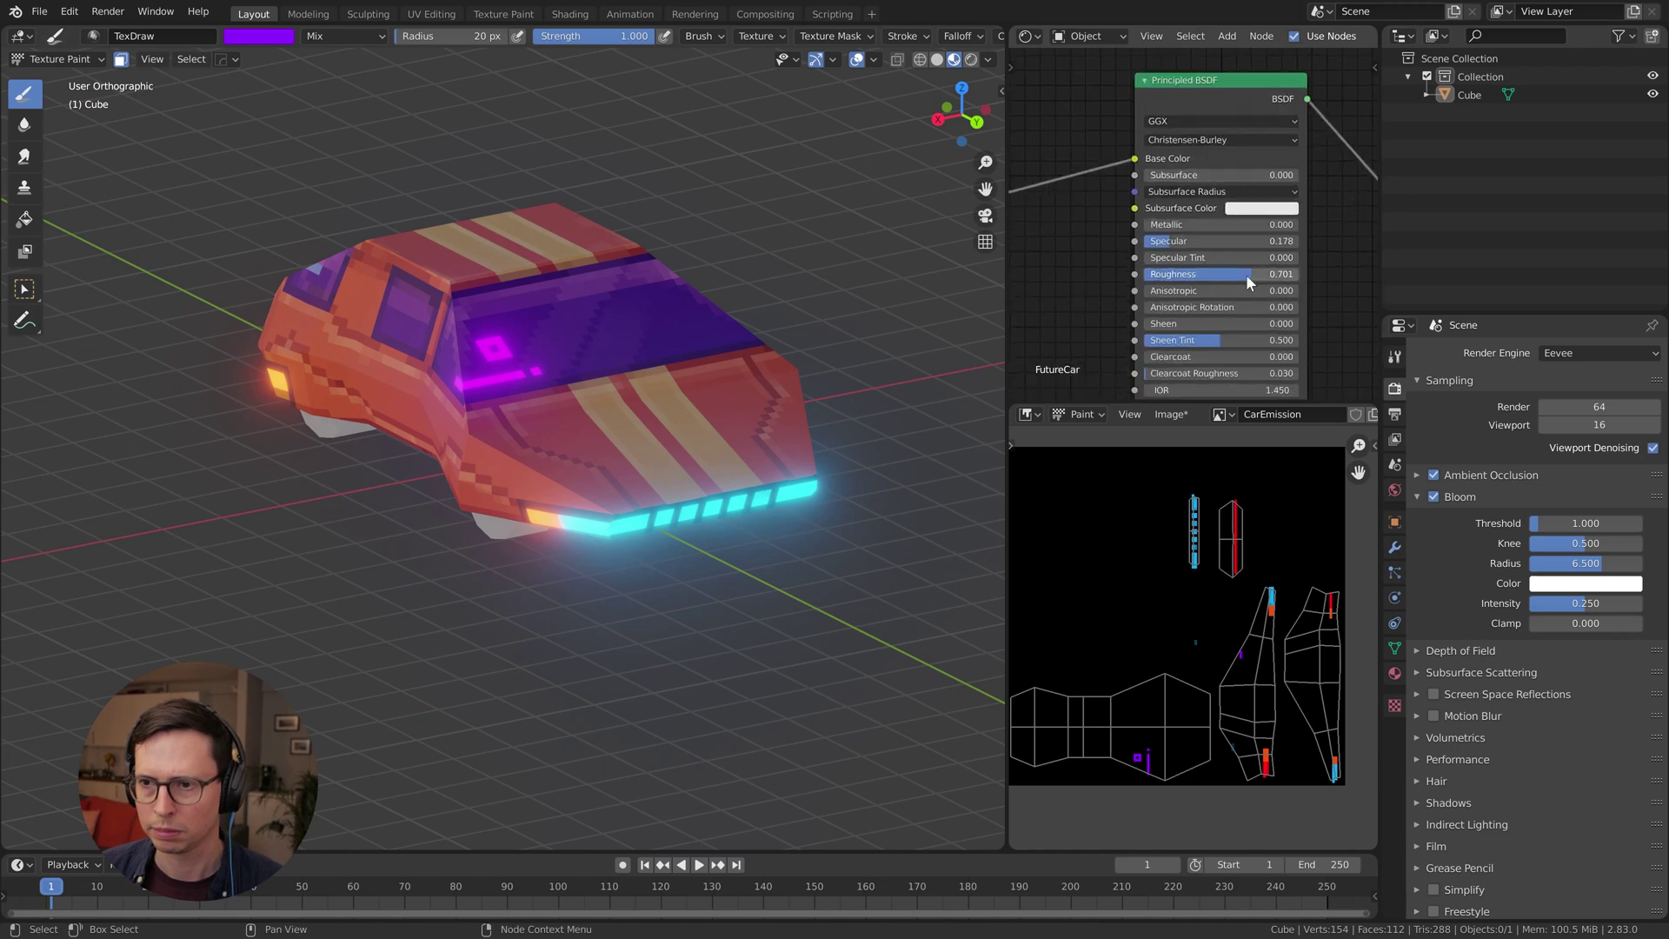
{"action": "mouse_move", "coordinate": [1249, 281]}
{"action": "left_mouse_down"}
{"action": "mouse_move", "coordinate": [1156, 276]}
{"action": "mouse_move", "coordinate": [1194, 276]}
{"action": "mouse_move", "coordinate": [1139, 249]}
{"action": "left_mouse_up"}
Turn off the face selection mask for painting and view the glowing car from several angles
{"action": "middle_click_drag", "start_coordinate": [817, 322], "coordinate": [753, 343]}
{"action": "scroll", "coordinate": [748, 341], "scroll_direction": "down", "scroll_amount": 4}
{"action": "left_click", "coordinate": [120, 60]}
{"action": "scroll", "coordinate": [713, 314], "scroll_direction": "up", "scroll_amount": 4}
{"action": "middle_click_drag", "start_coordinate": [773, 282], "coordinate": [667, 358]}
{"action": "scroll", "coordinate": [713, 314], "scroll_direction": "down", "scroll_amount": 2}
{"action": "middle_click_drag", "start_coordinate": [657, 452], "coordinate": [704, 478]}
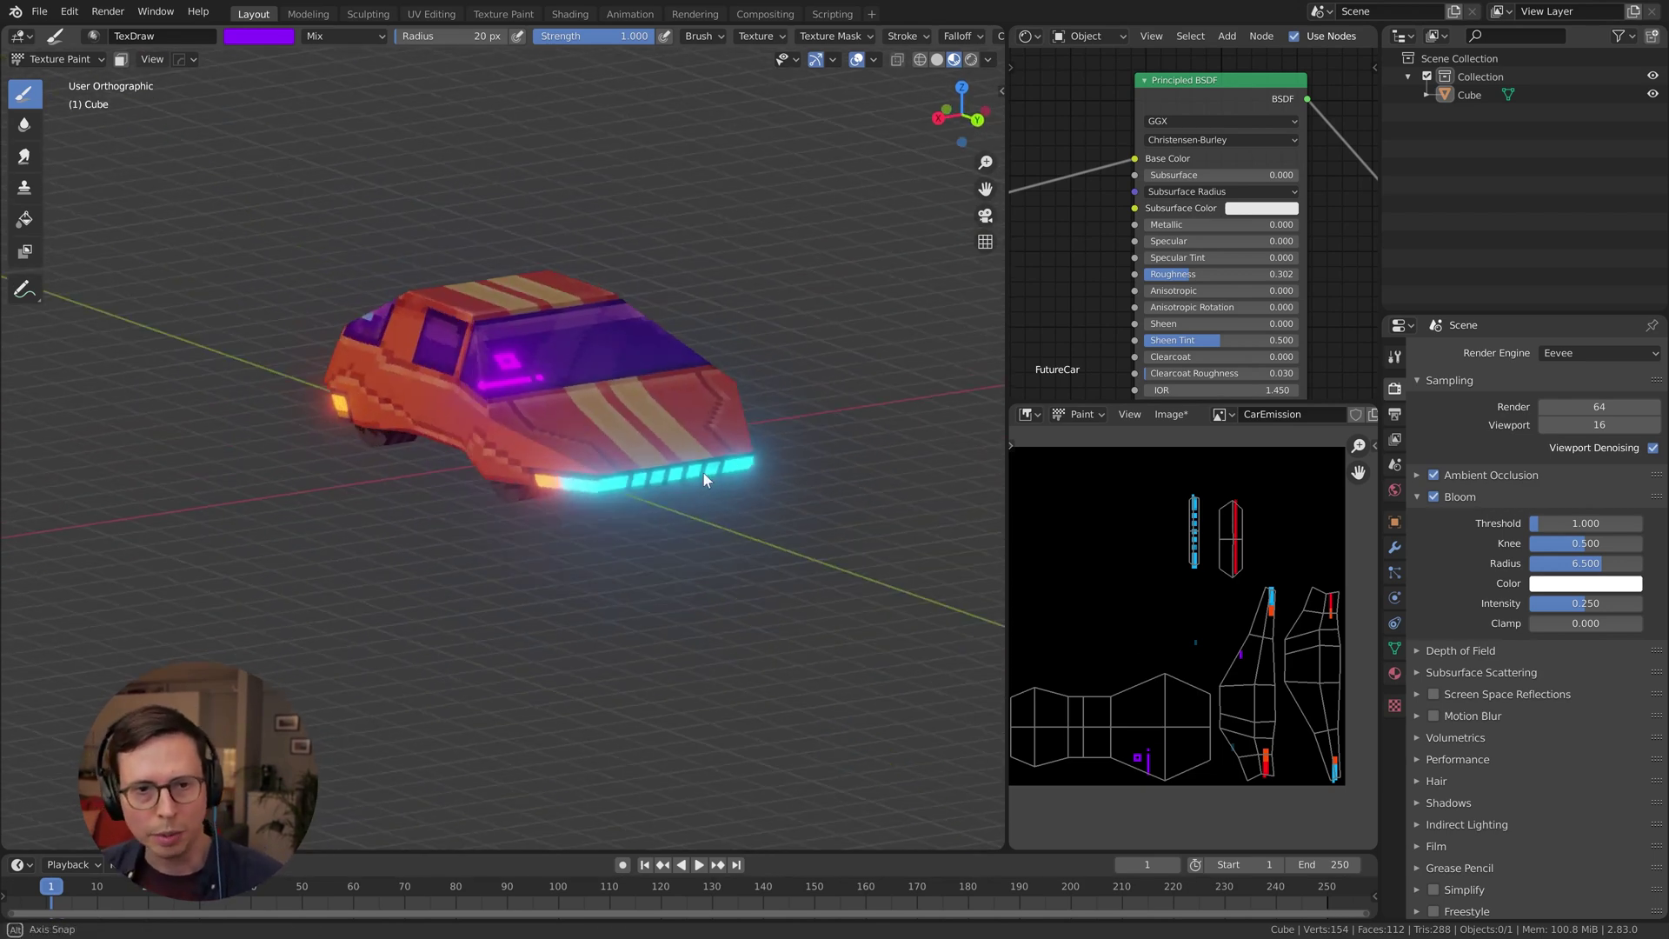
{"action": "scroll", "coordinate": [687, 444], "scroll_direction": "up", "scroll_amount": 1}
{"action": "middle_click_drag", "start_coordinate": [666, 402], "coordinate": [596, 363], "text": "shift"}
{"action": "middle_click_drag", "start_coordinate": [730, 369], "coordinate": [680, 428]}
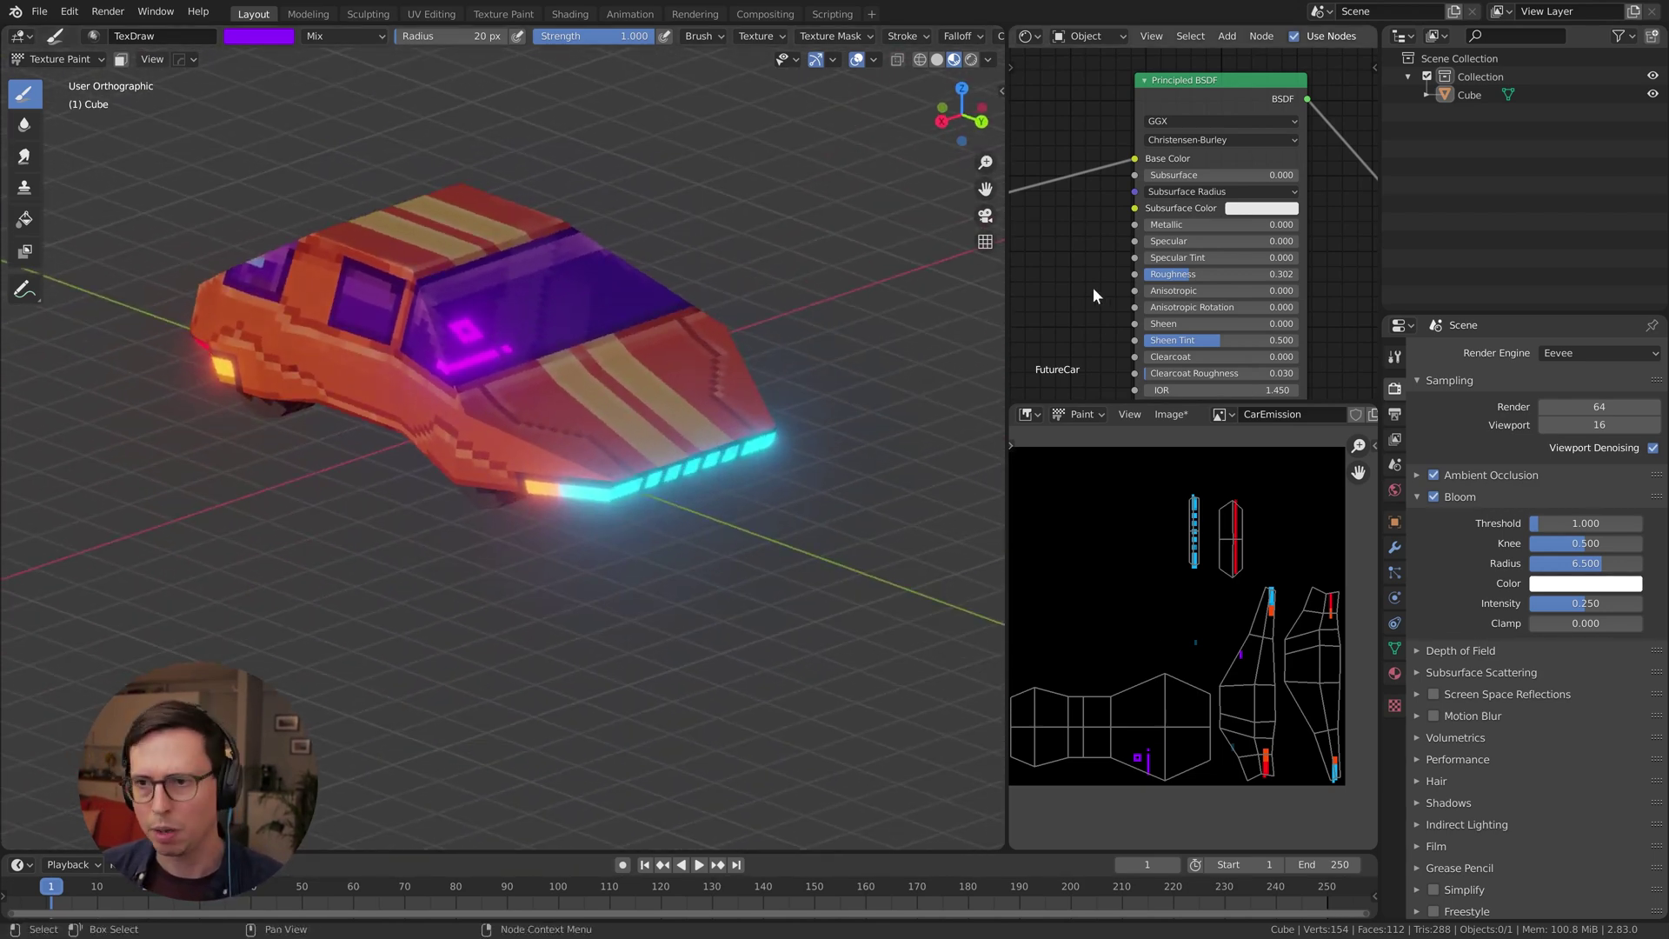
Move the FutureCarTexture node slightly away from the node editor's edge and set its interpolation to Closest
{"action": "middle_click_drag", "start_coordinate": [1068, 290], "coordinate": [1254, 229]}
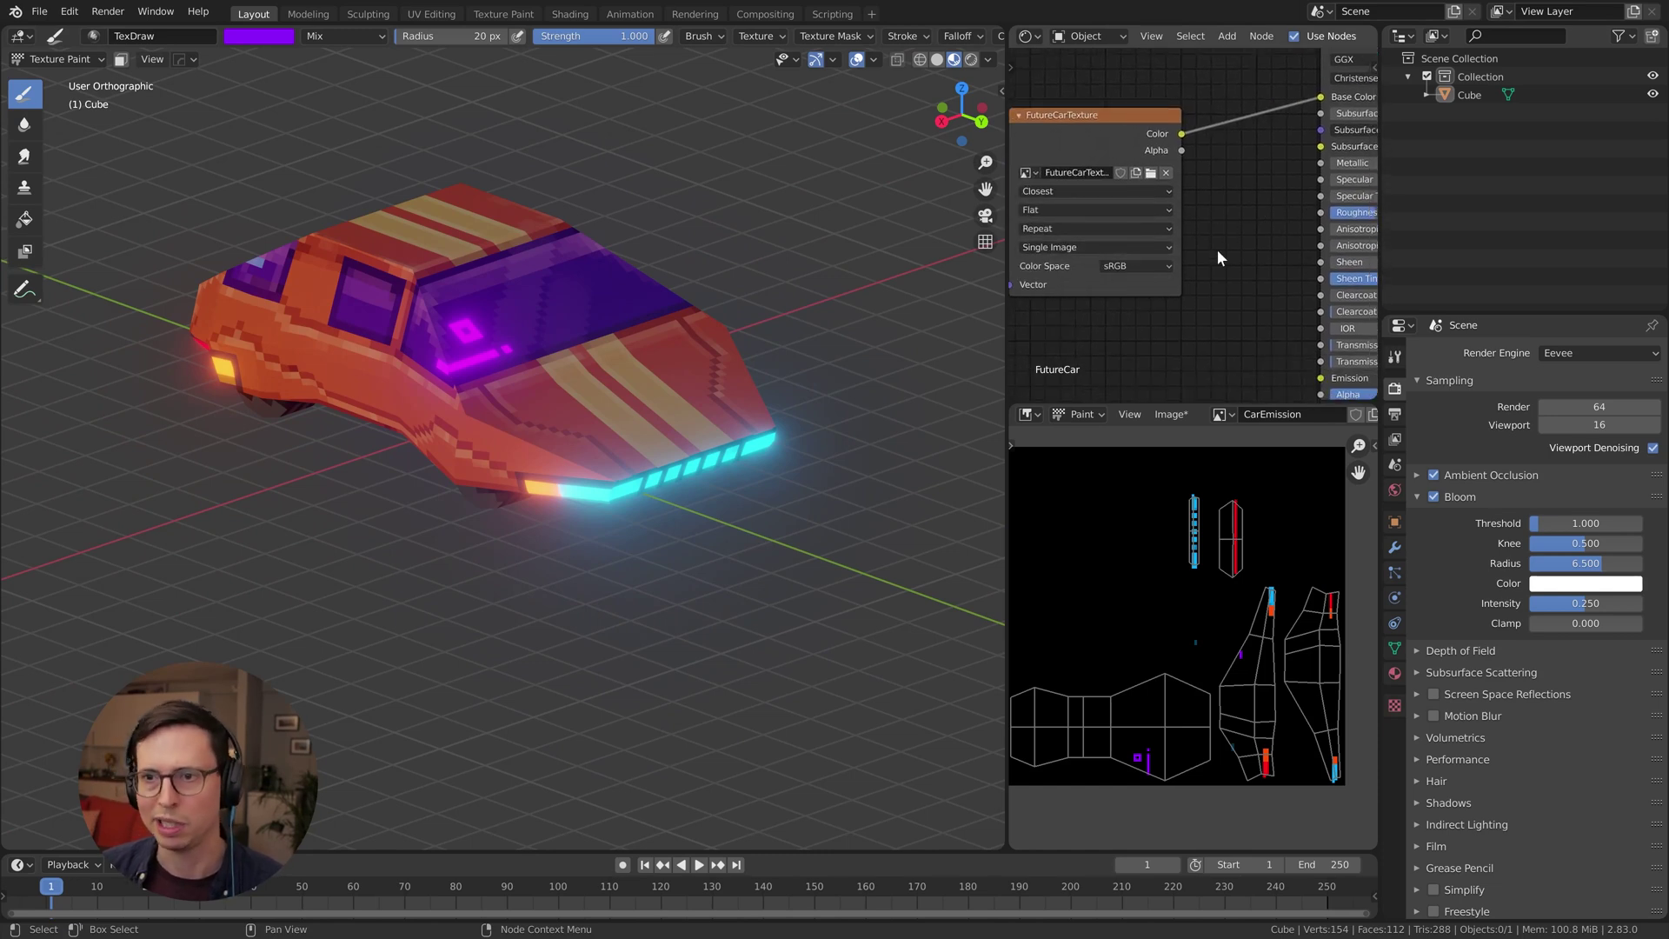
{"action": "left_click_drag", "start_coordinate": [1037, 168], "coordinate": [1102, 165]}
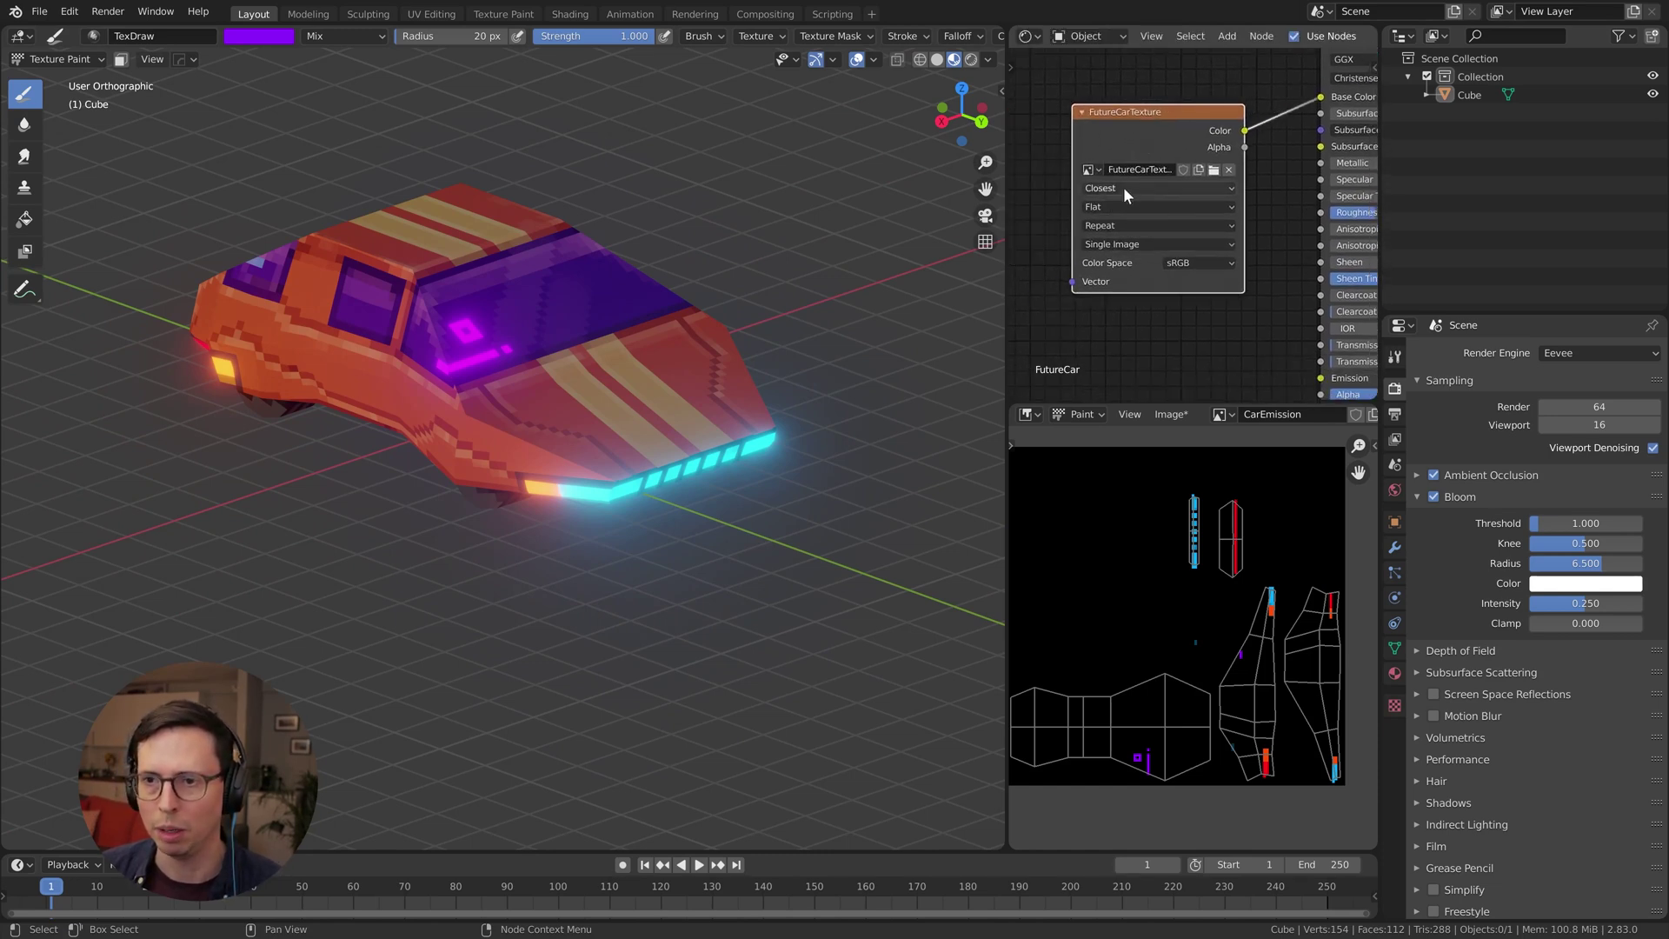
{"action": "left_click", "coordinate": [1124, 188]}
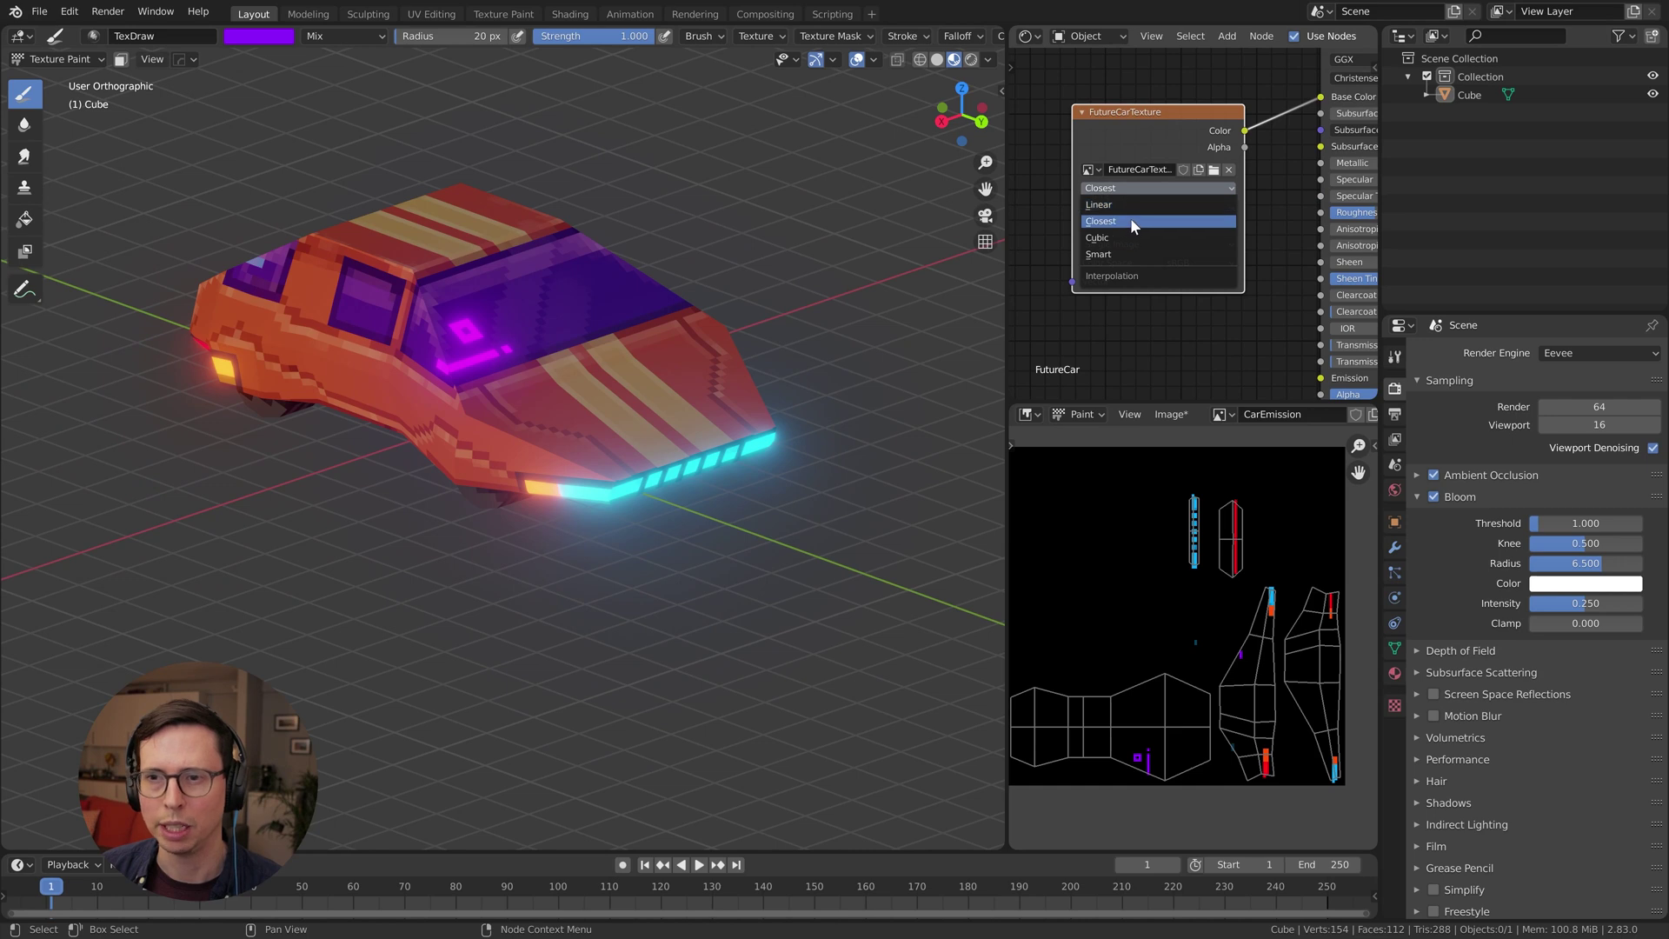
{"action": "left_click", "coordinate": [1130, 221]}
Set the Film filter size to 0 px in the render settings
{"action": "scroll", "coordinate": [1498, 662], "scroll_direction": "down", "scroll_amount": 1}
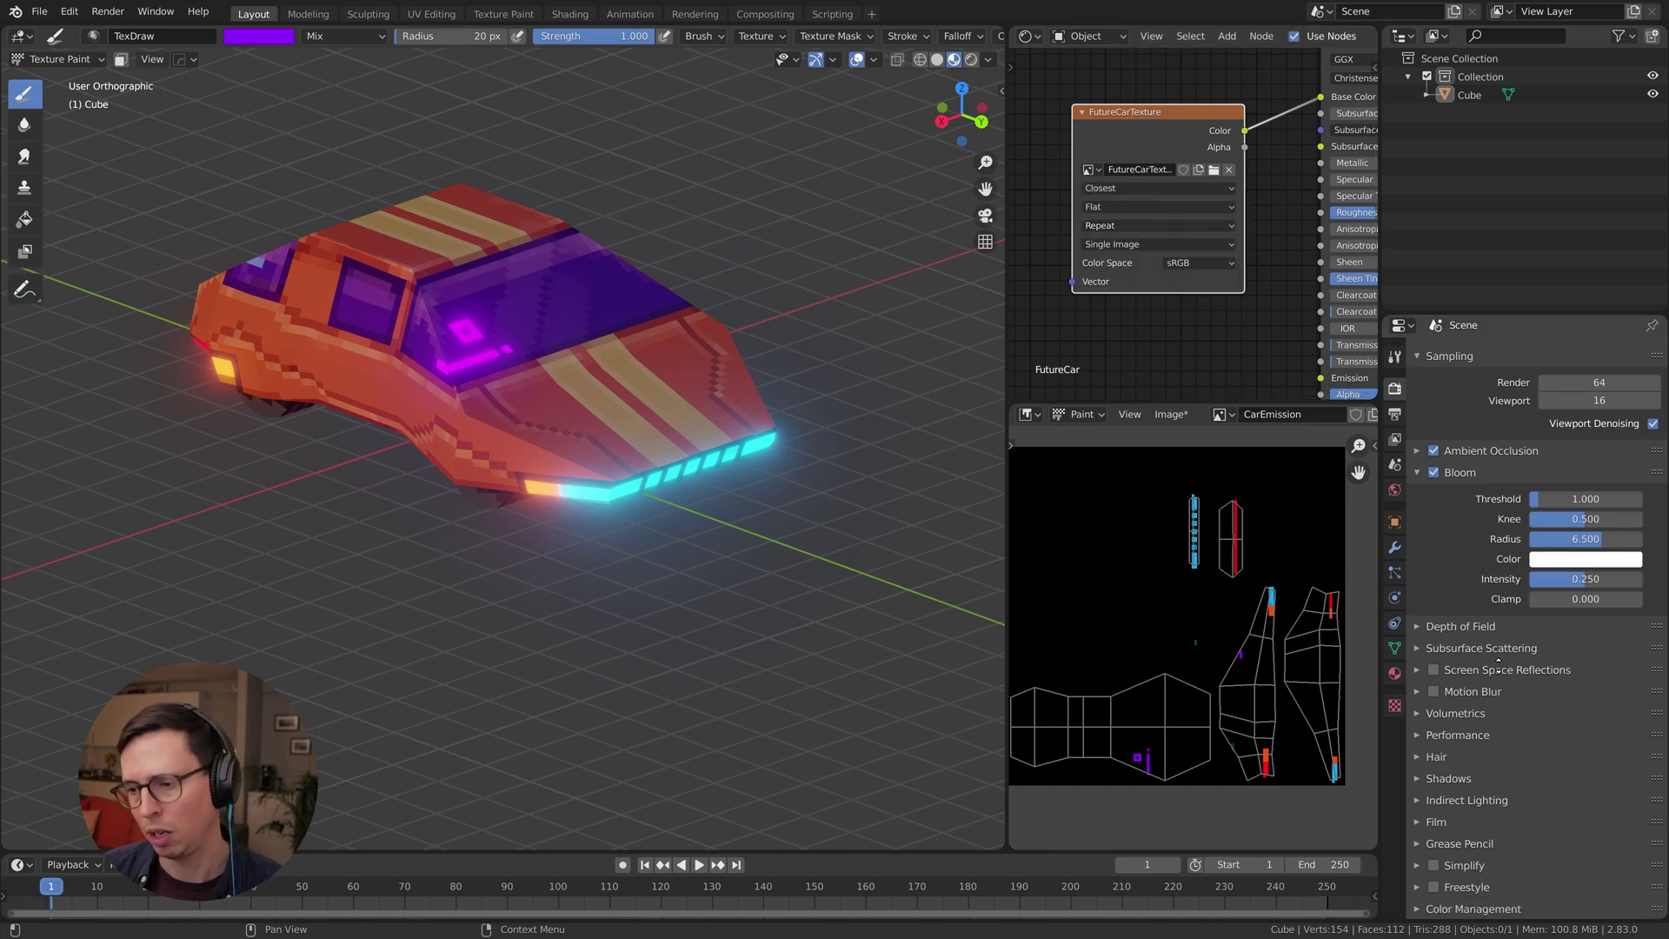
{"action": "left_click", "coordinate": [1436, 821]}
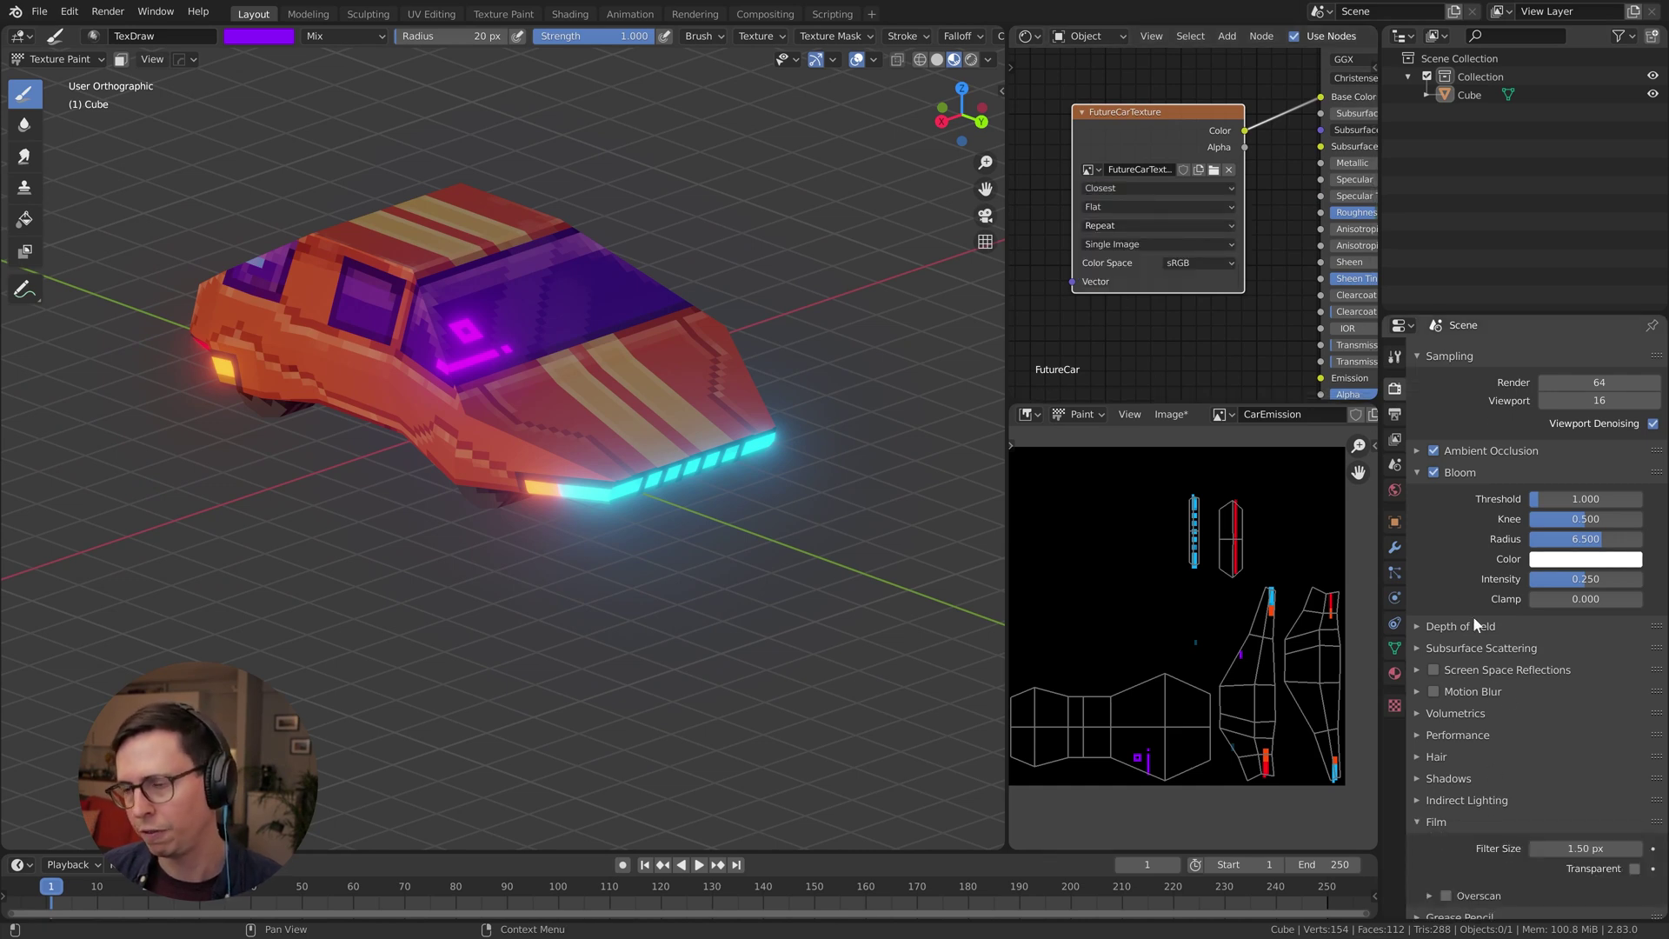
{"action": "scroll", "coordinate": [1524, 740], "scroll_direction": "down", "scroll_amount": 3}
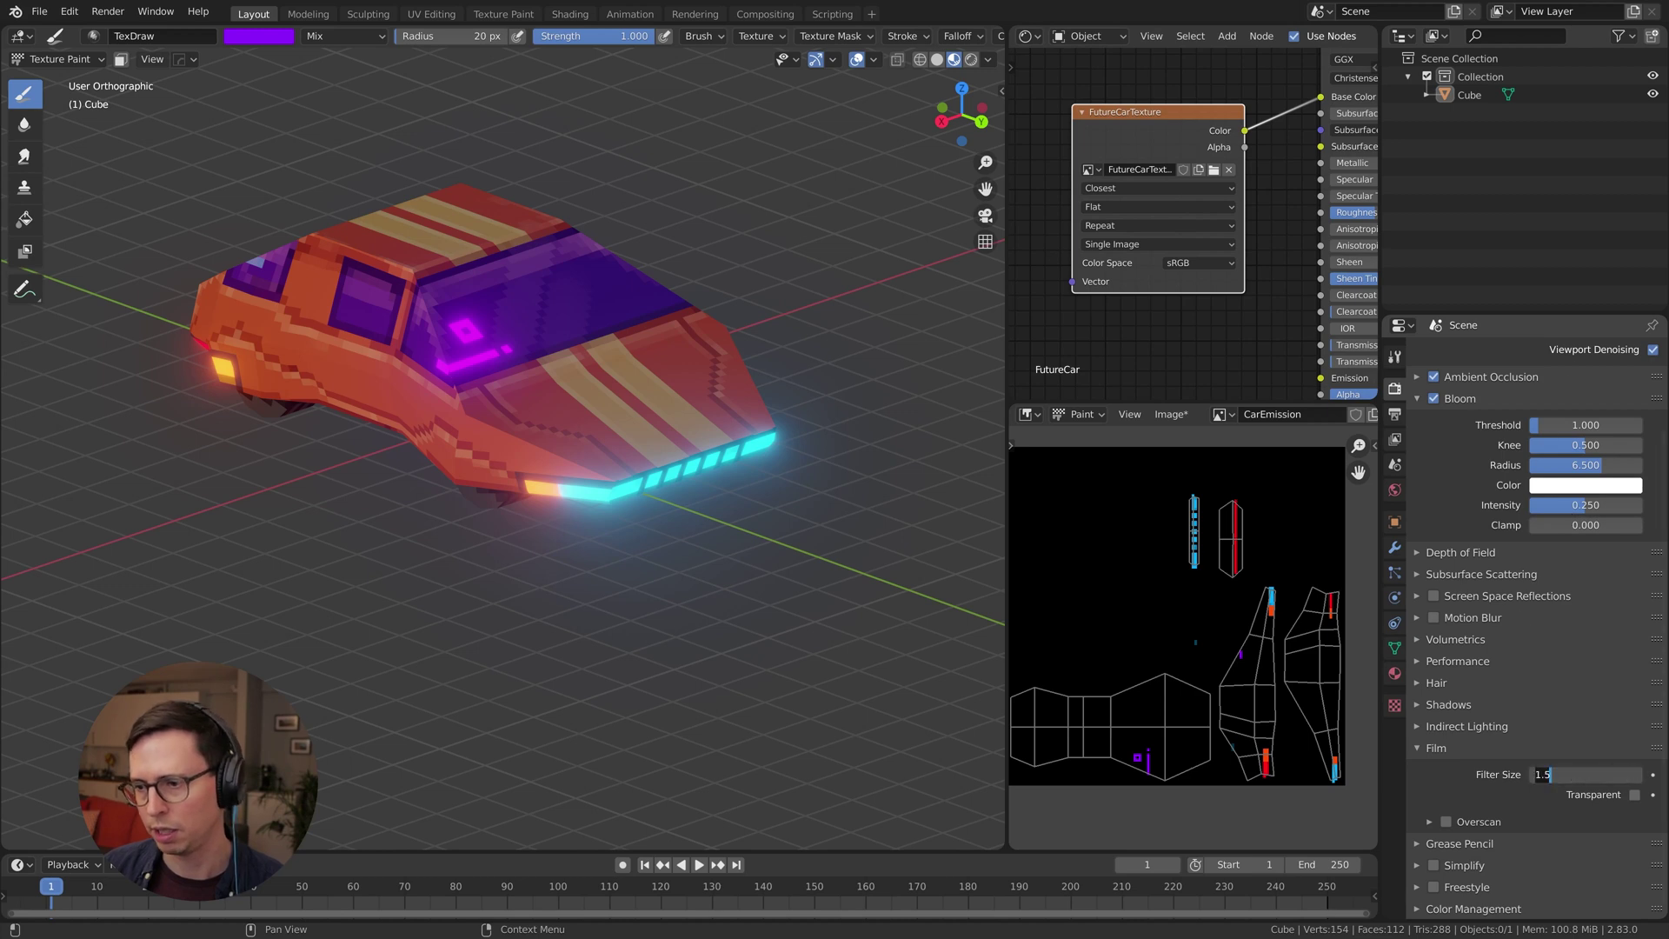
{"action": "type", "text": "0"}
{"action": "key", "text": "Return"}
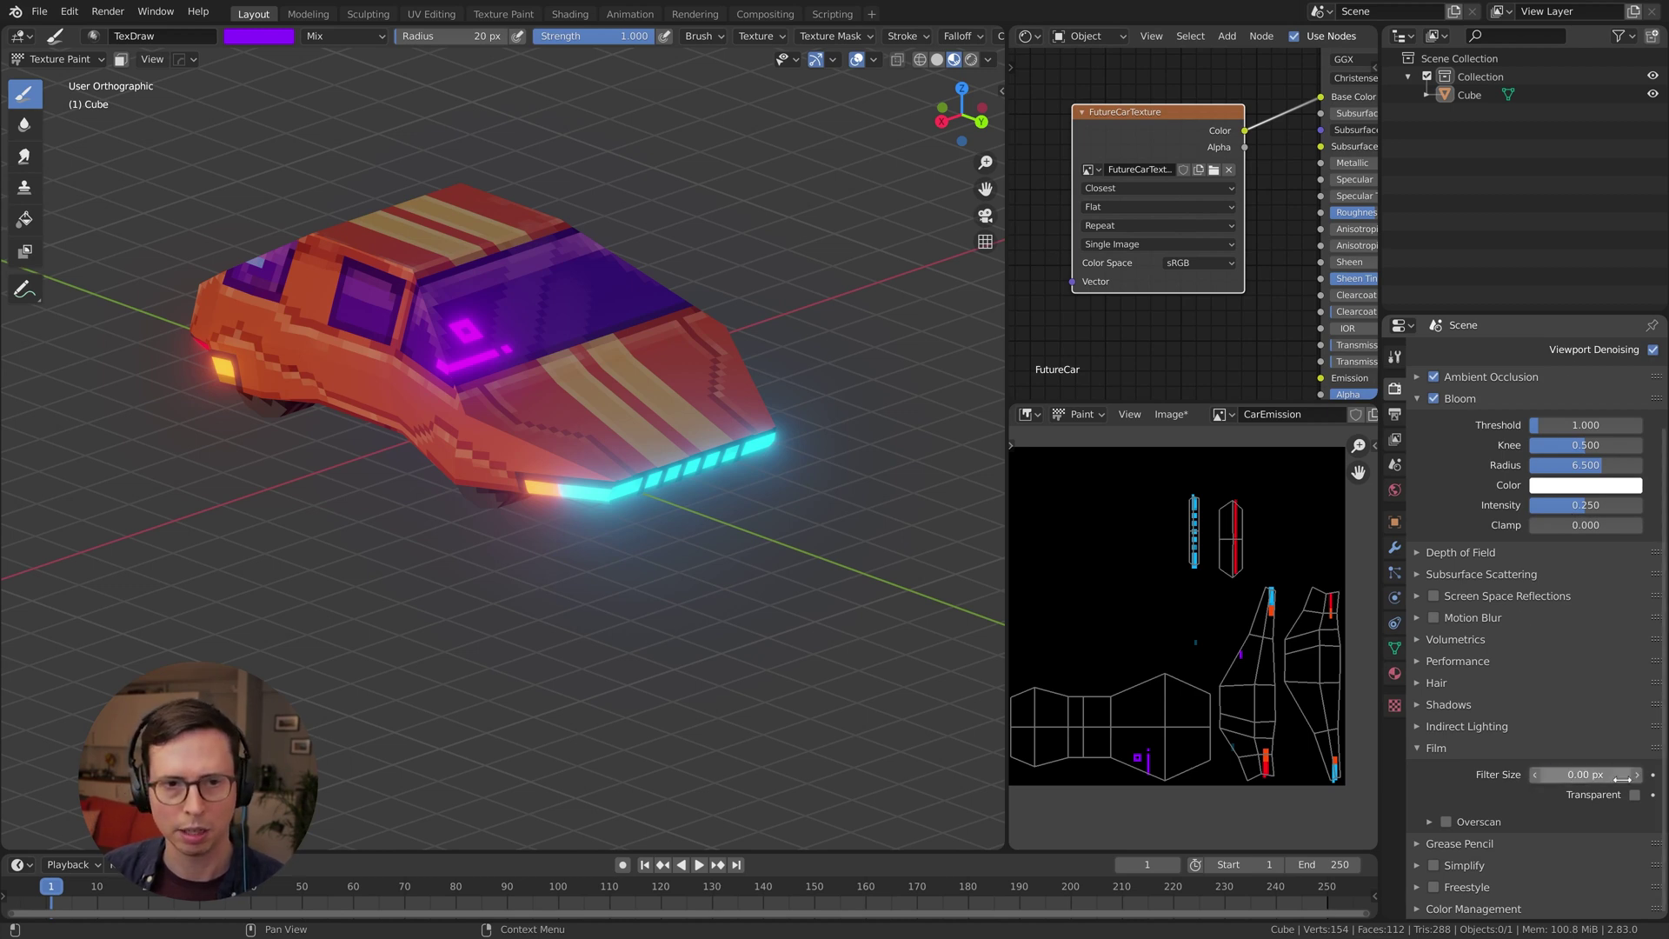
Set Viewport Anti-Aliasing to No Anti-Aliasing in the Viewport preferences and close the preferences window
{"action": "middle_click_drag", "start_coordinate": [801, 589], "coordinate": [548, 399]}
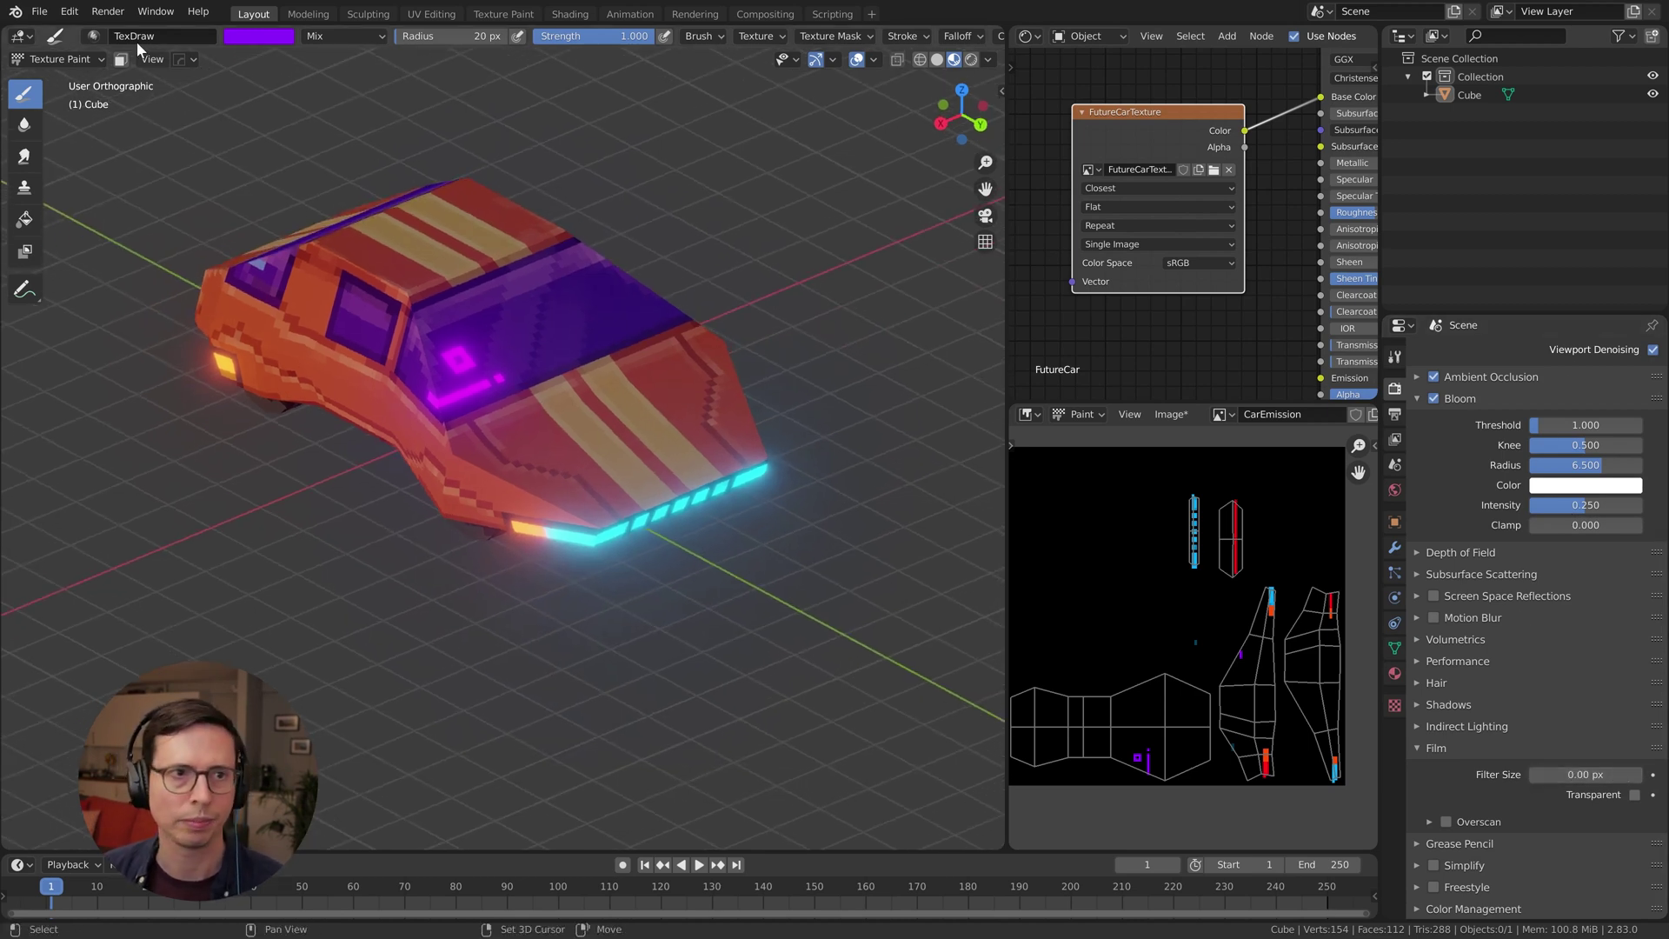
{"action": "left_click", "coordinate": [69, 12]}
{"action": "left_click", "coordinate": [195, 270]}
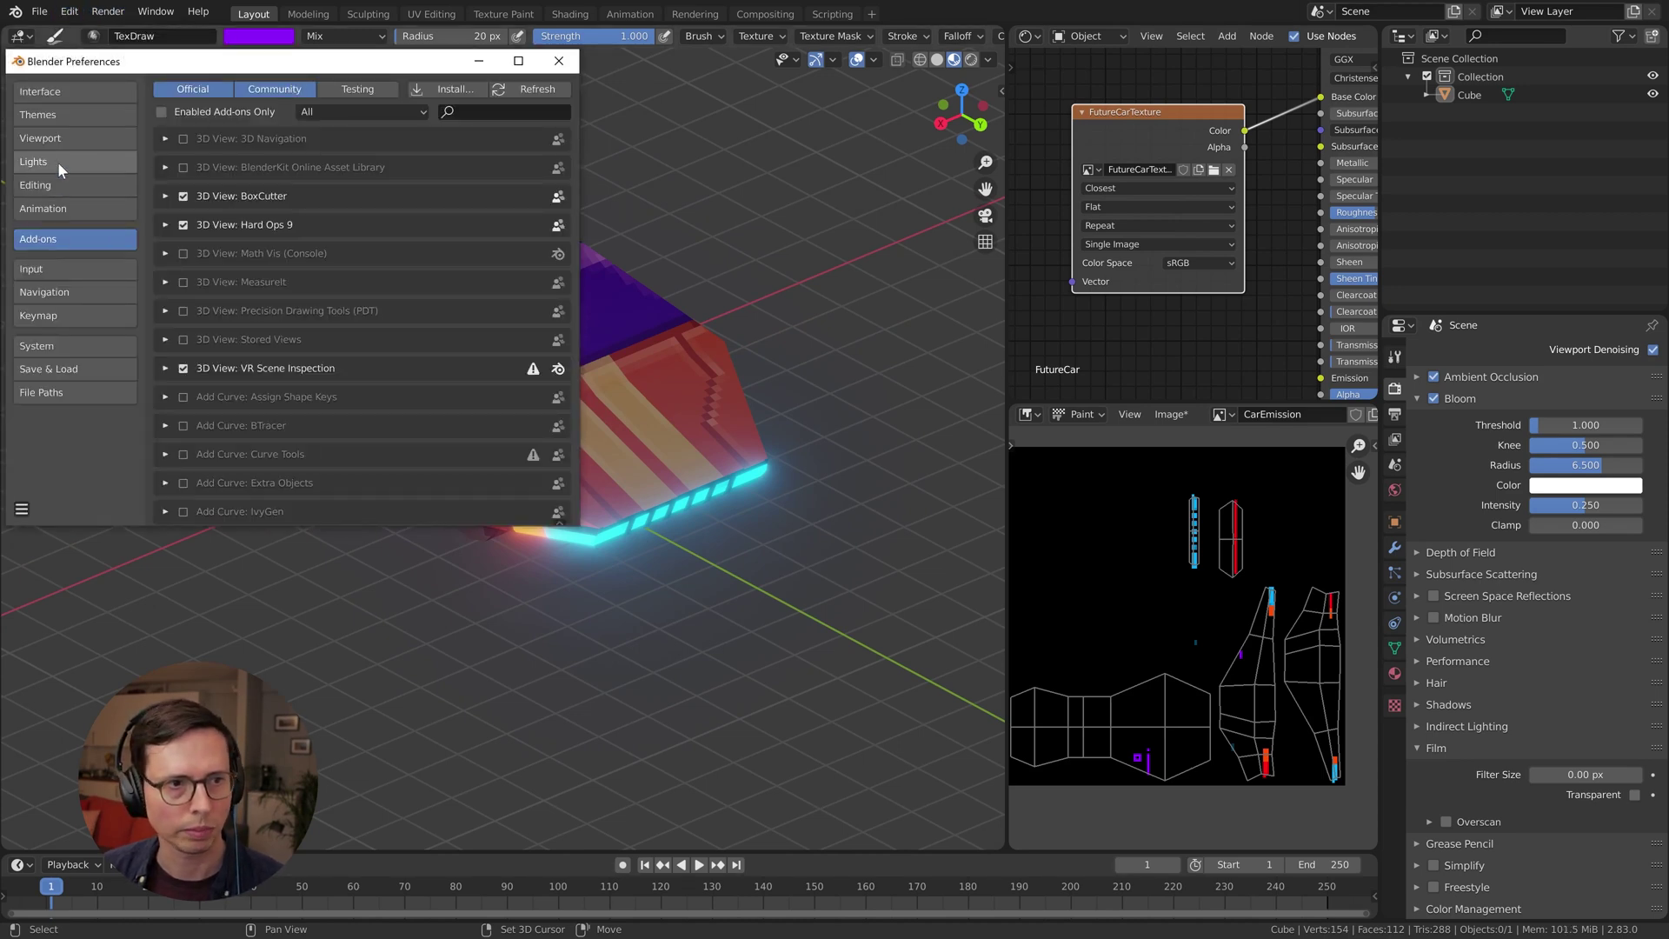
{"action": "left_click", "coordinate": [58, 143]}
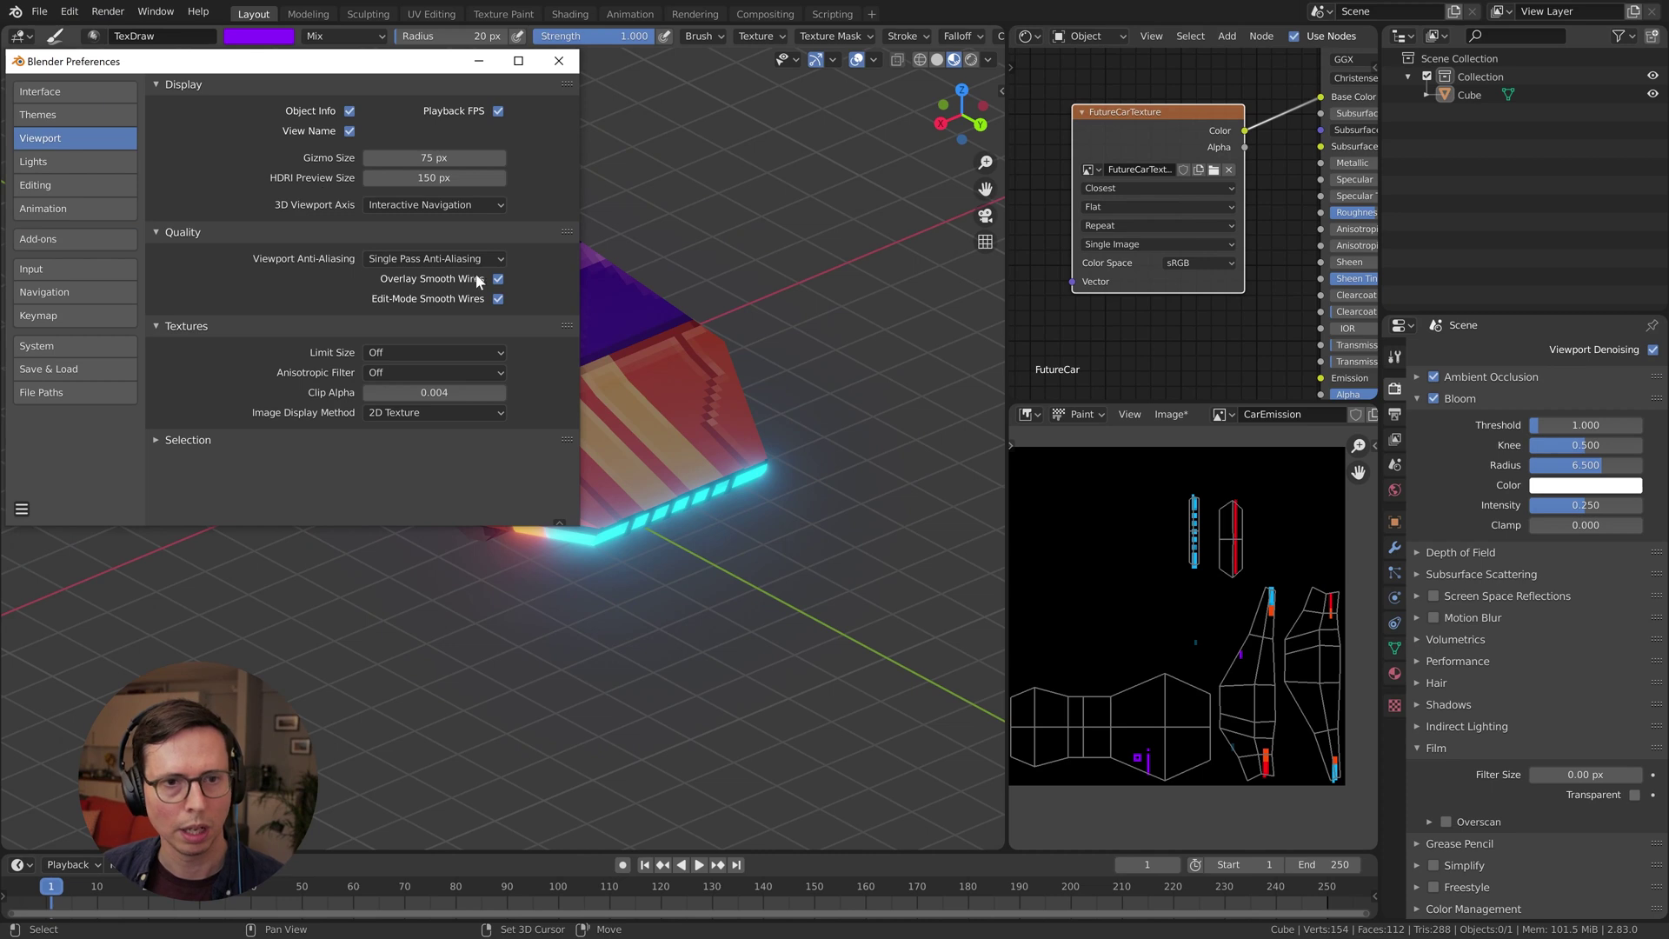
{"action": "left_click", "coordinate": [426, 258]}
{"action": "left_click", "coordinate": [416, 280]}
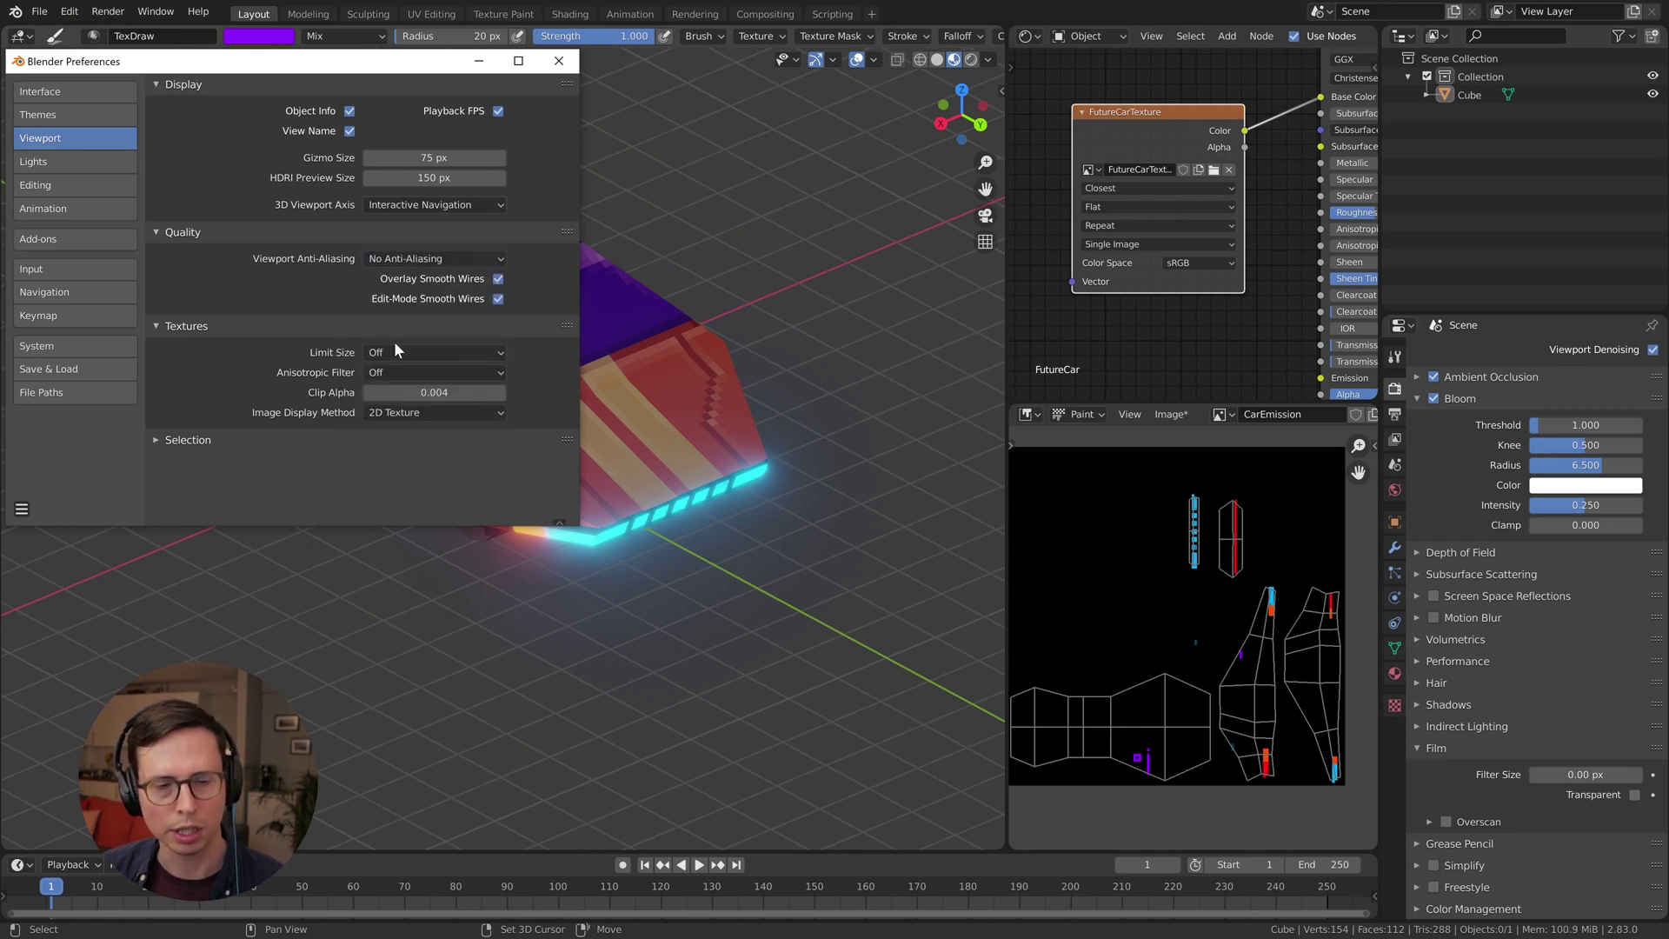
{"action": "left_click", "coordinate": [561, 61]}
Hide the viewport overlays so the car is shown without the grid and axis lines
{"action": "mouse_move", "coordinate": [666, 393]}
{"action": "middle_mouse_down"}
{"action": "mouse_move", "coordinate": [671, 342]}
{"action": "mouse_move", "coordinate": [644, 374]}
{"action": "middle_mouse_up"}
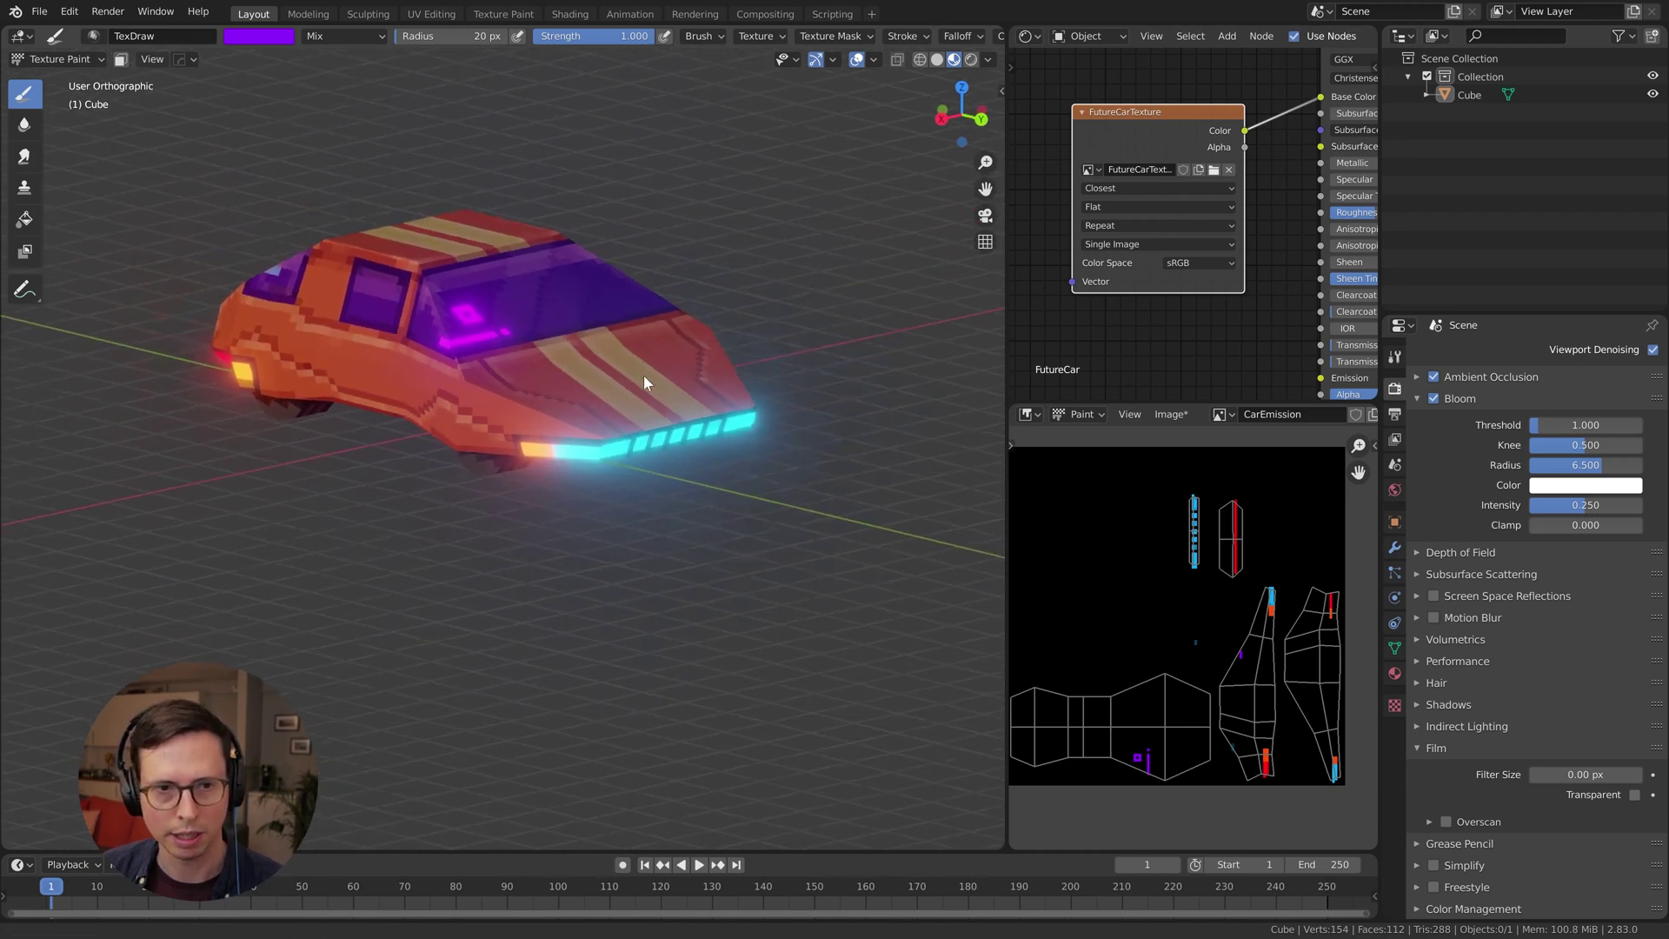
{"action": "scroll", "coordinate": [643, 373], "scroll_direction": "down", "scroll_amount": 8}
{"action": "middle_click_drag", "start_coordinate": [603, 445], "coordinate": [719, 314]}
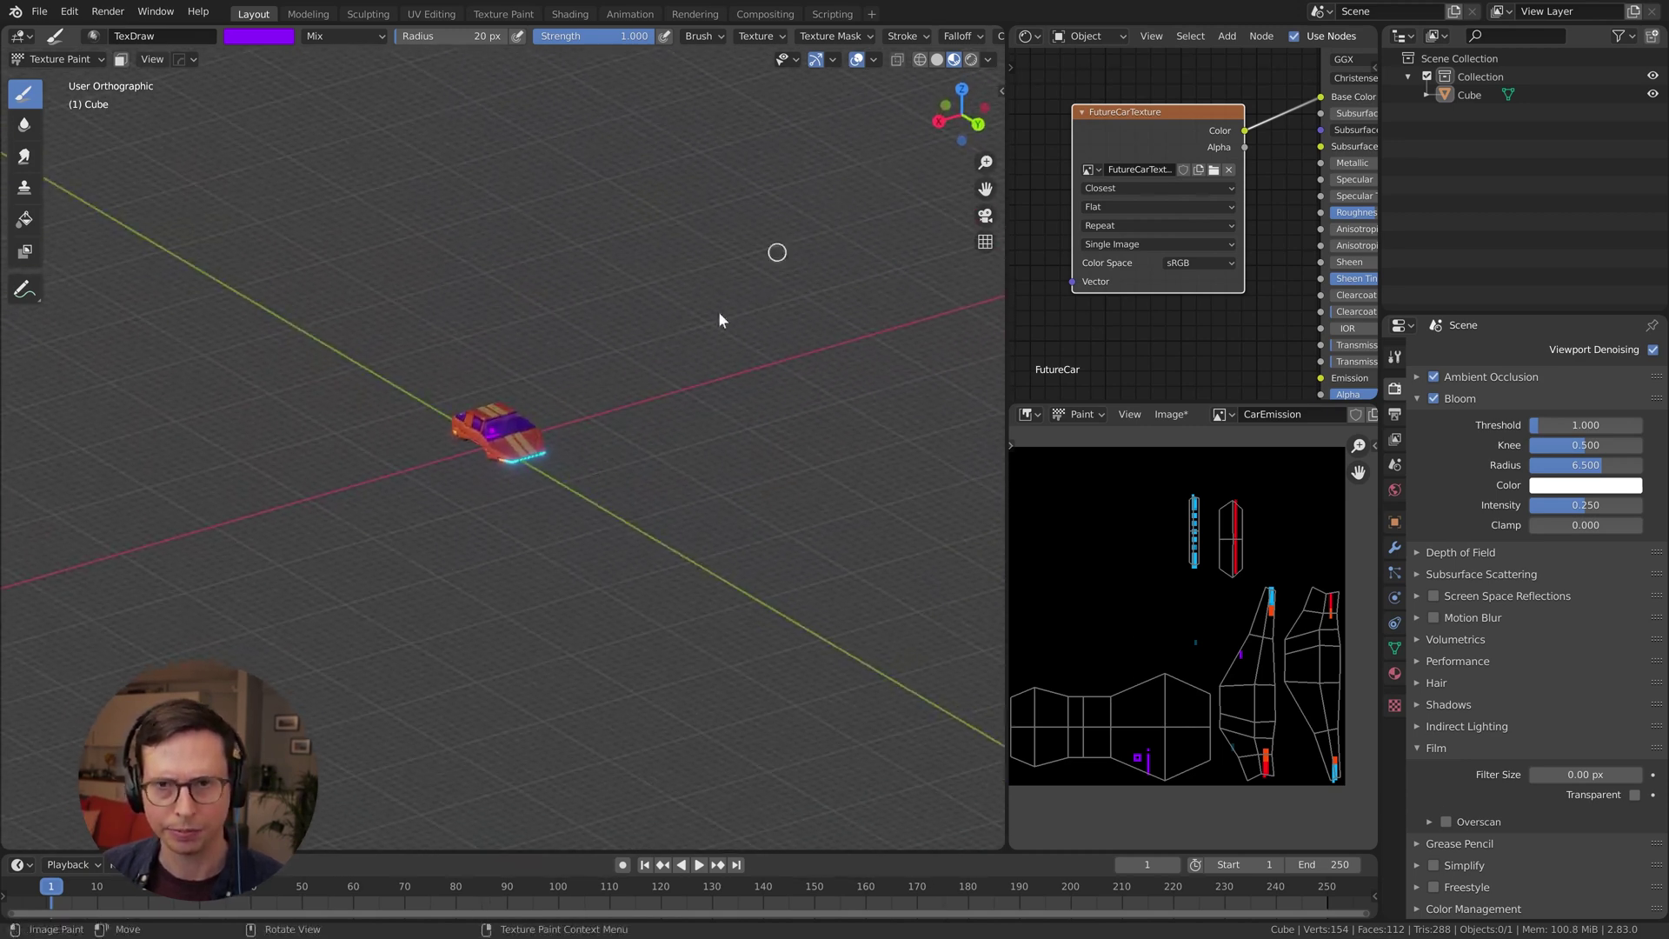
{"action": "scroll", "coordinate": [718, 320], "scroll_direction": "up", "scroll_amount": 5}
{"action": "left_click", "coordinate": [856, 59]}
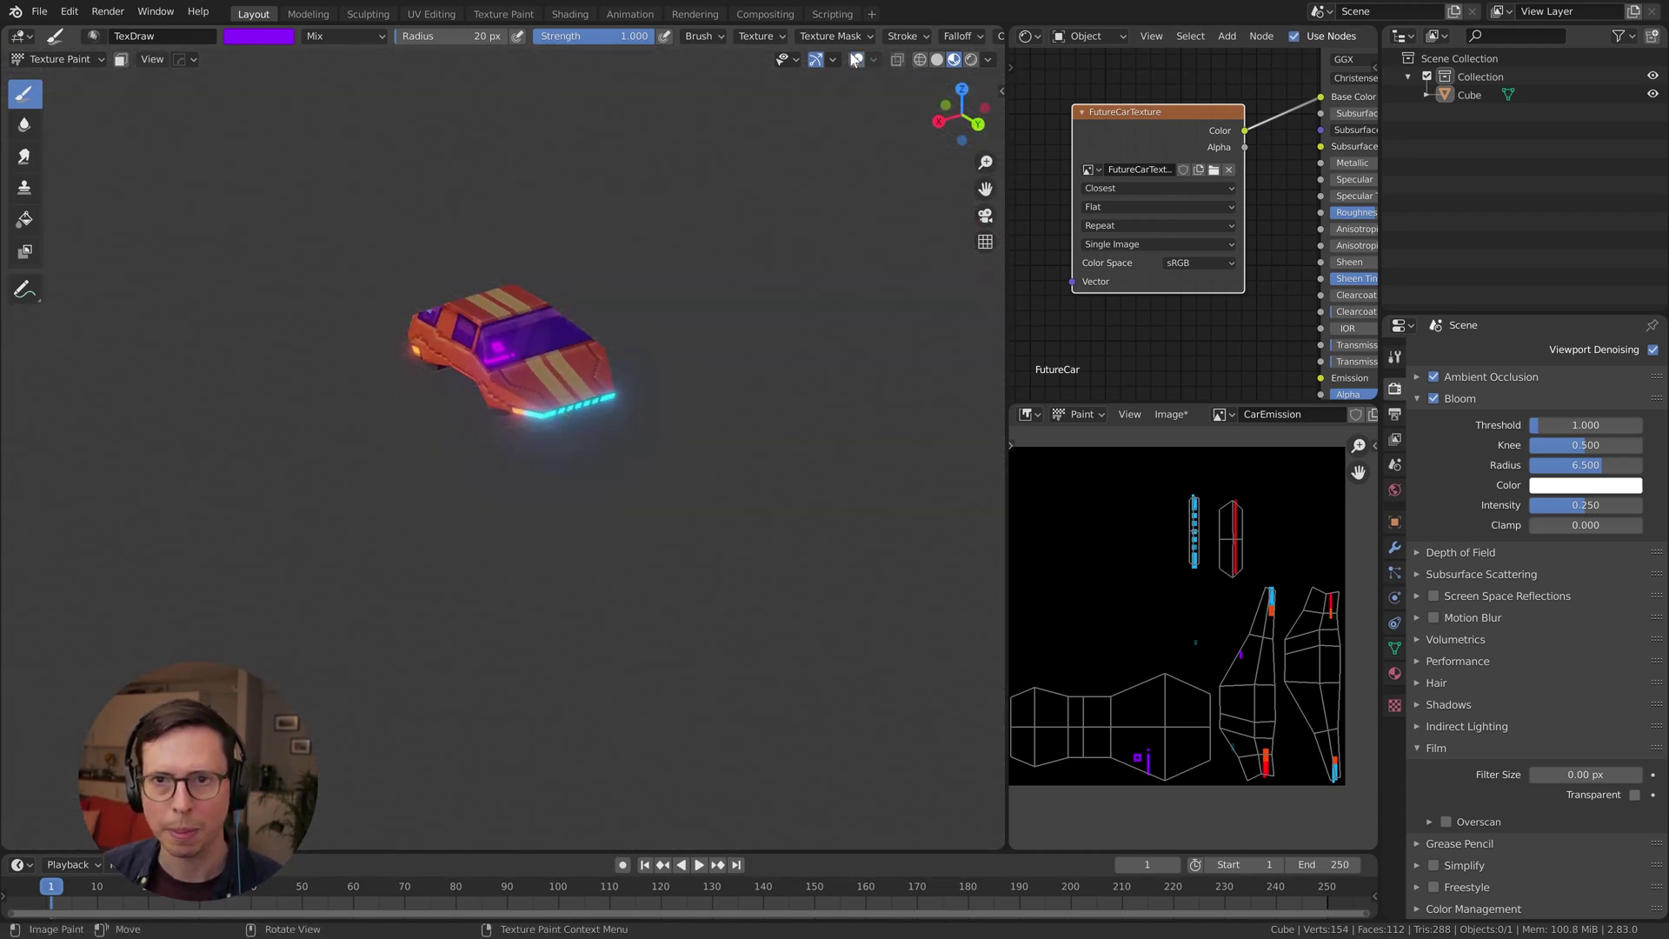
Examine the finished glowing car from several distances and angles, including in the lit scene on its ground plane
{"action": "scroll", "coordinate": [701, 382], "scroll_direction": "down", "scroll_amount": 5}
{"action": "middle_click_drag", "start_coordinate": [626, 493], "coordinate": [702, 577]}
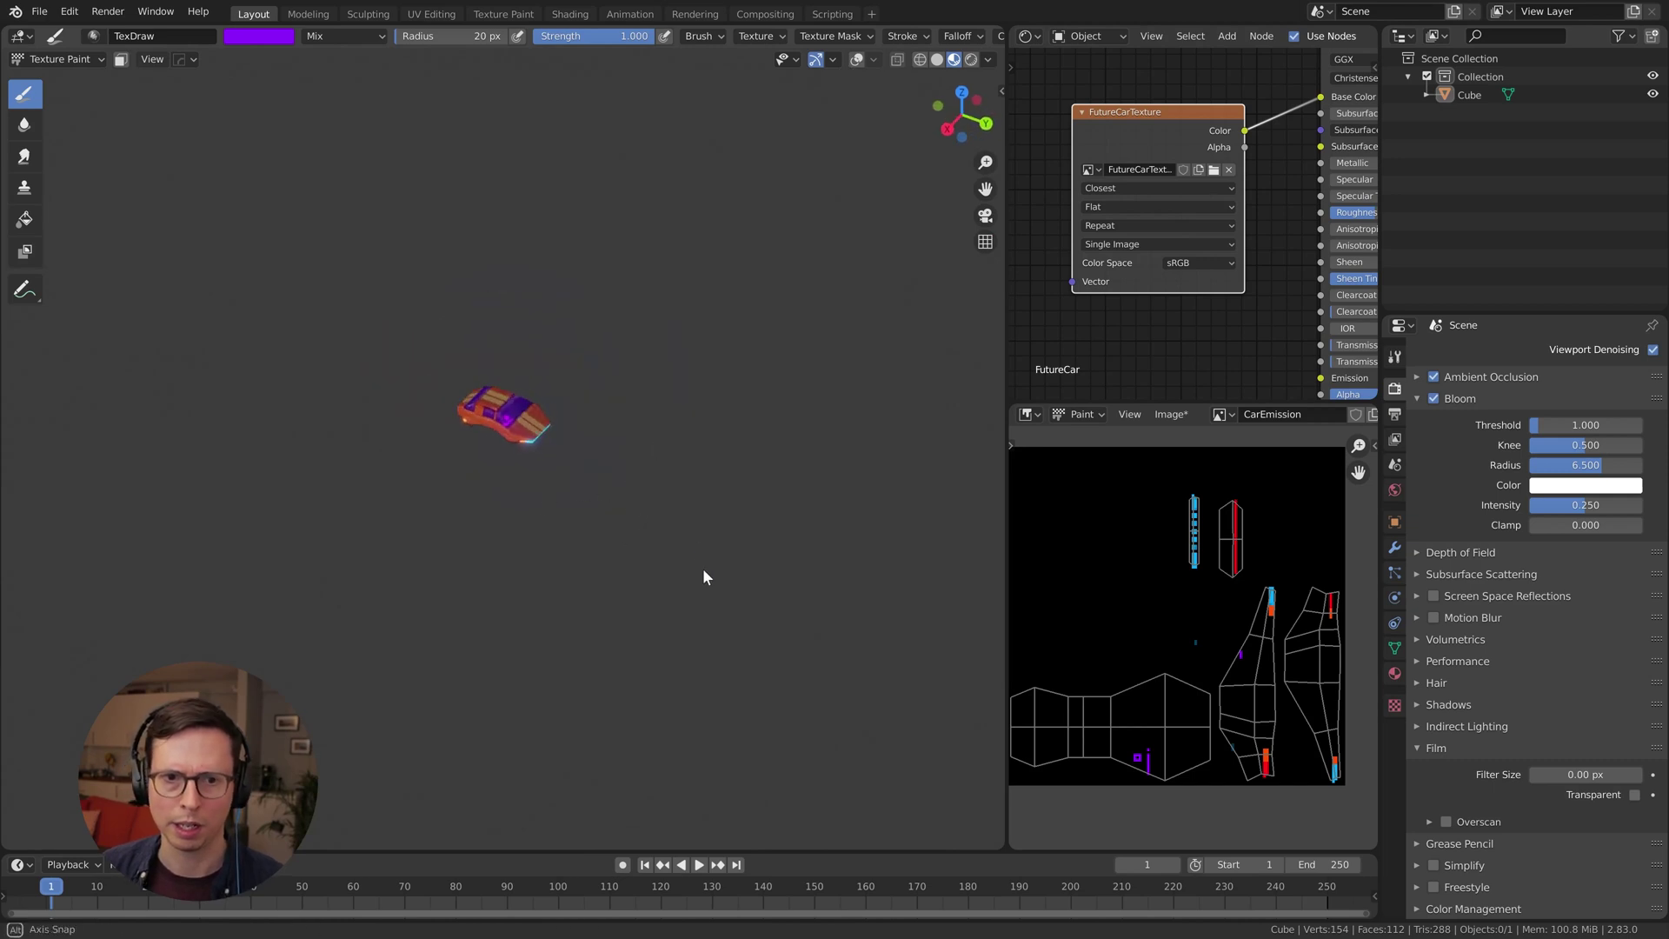
{"action": "scroll", "coordinate": [695, 379], "scroll_direction": "up", "scroll_amount": 9}
{"action": "middle_click_drag", "start_coordinate": [692, 380], "coordinate": [638, 346]}
{"action": "middle_click_drag", "start_coordinate": [639, 412], "coordinate": [594, 537], "text": "shift"}
{"action": "middle_click_drag", "start_coordinate": [582, 532], "coordinate": [690, 527]}
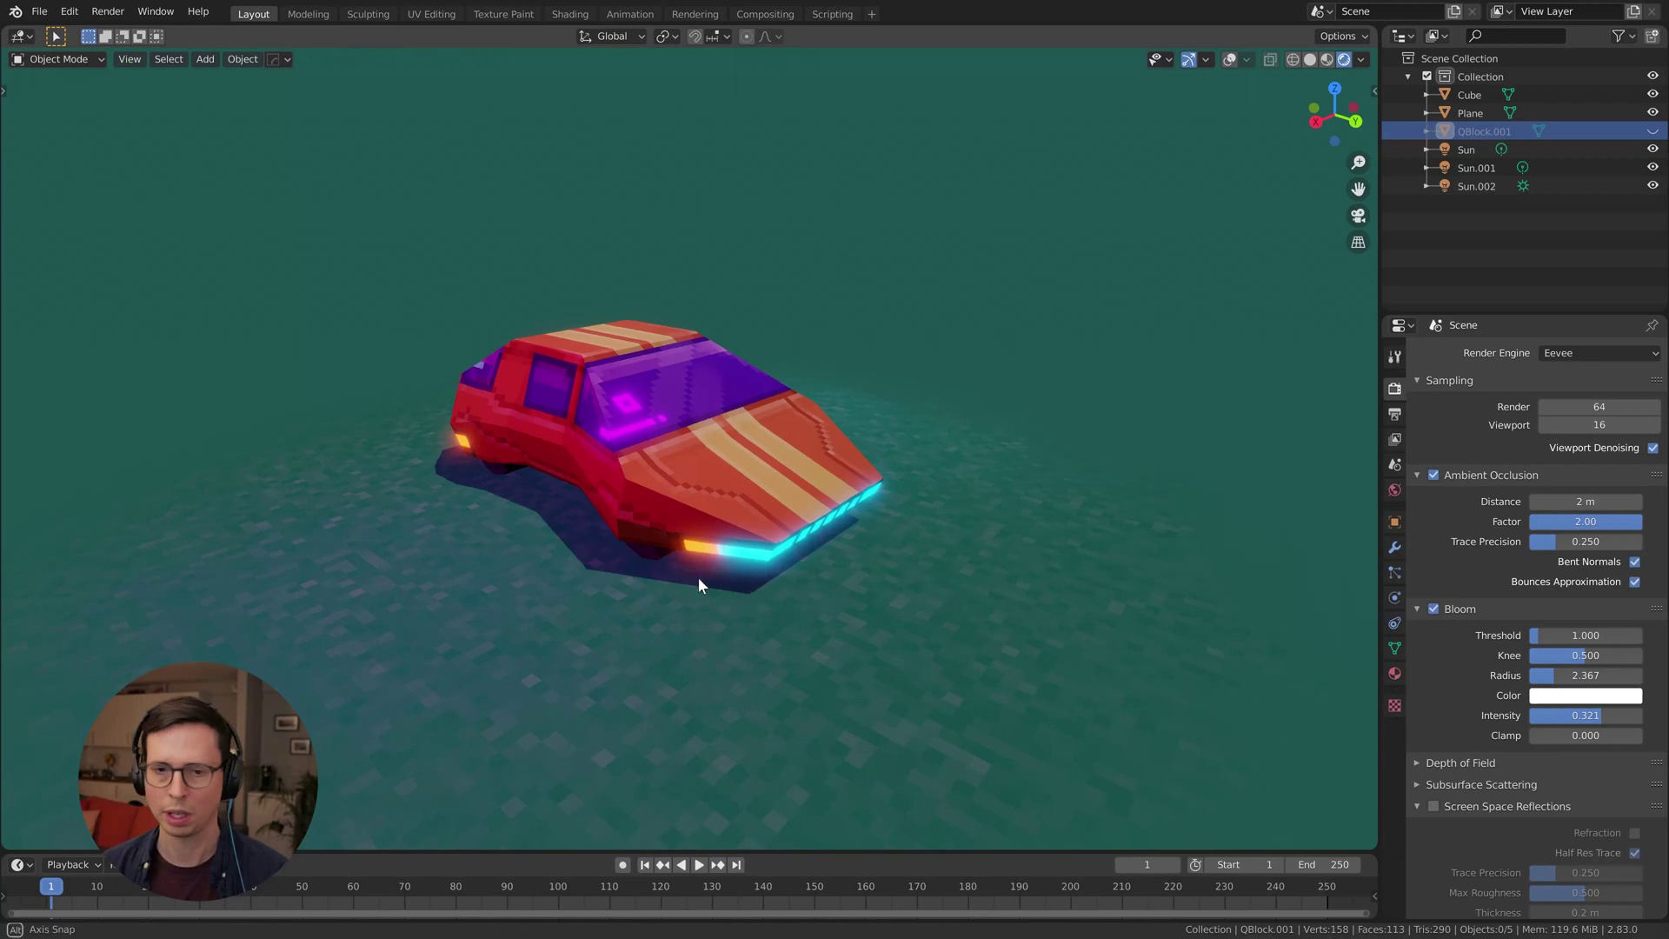
{"action": "middle_click_drag", "start_coordinate": [697, 577], "coordinate": [612, 489]}
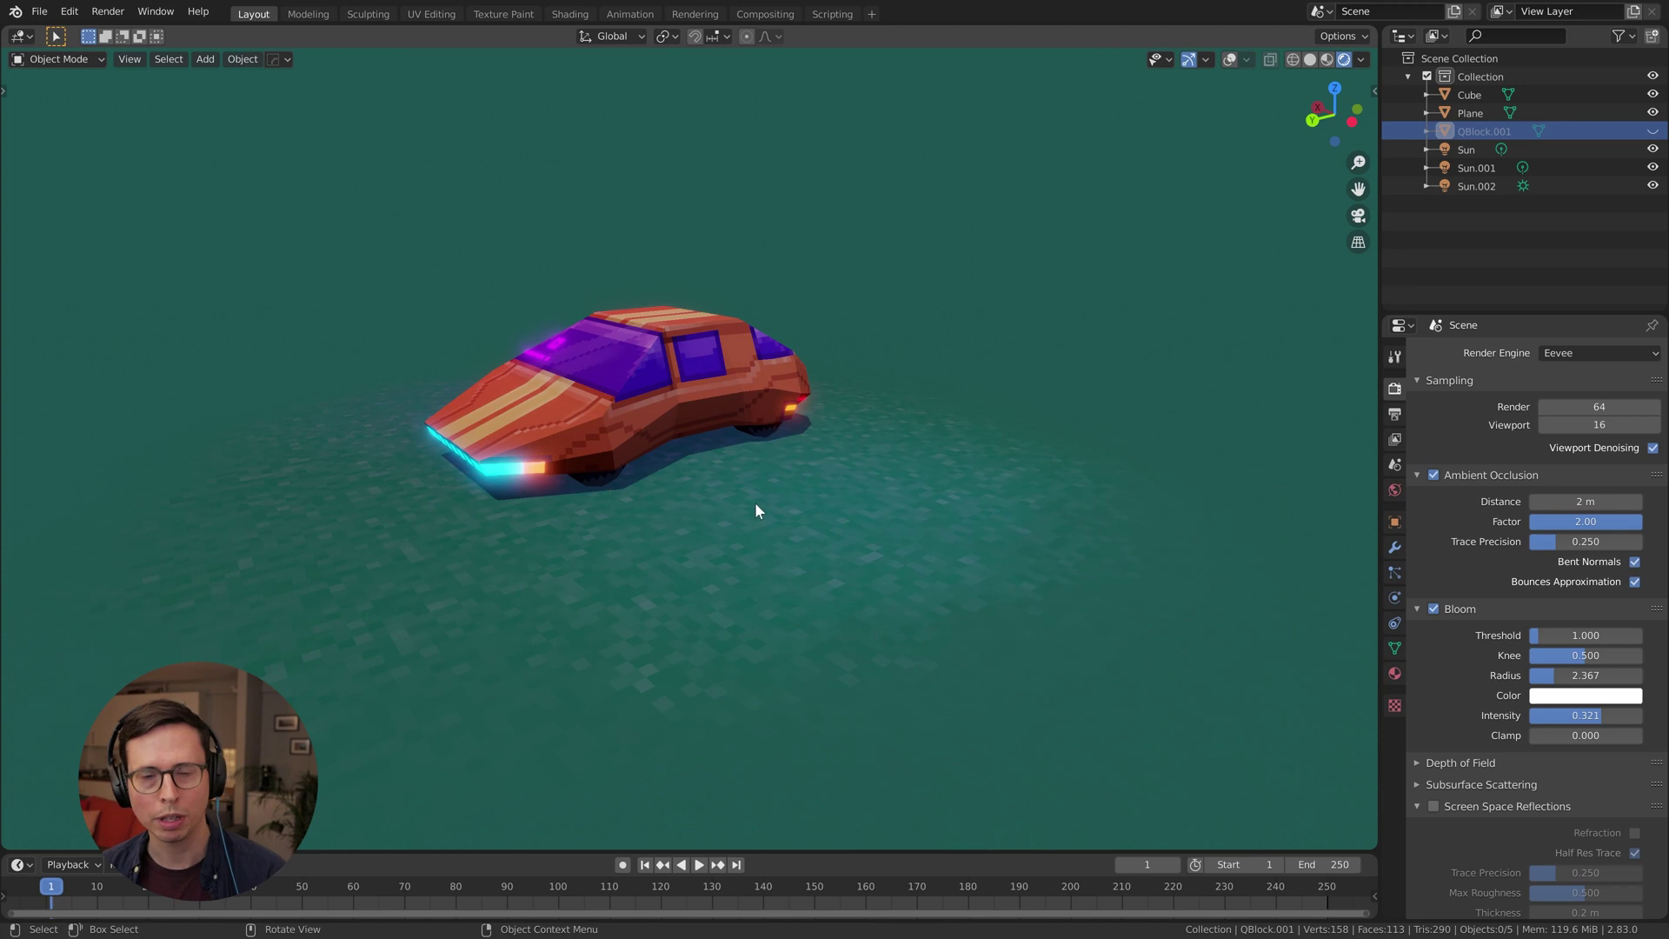
{"action": "middle_click_drag", "start_coordinate": [756, 505], "coordinate": [667, 513]}
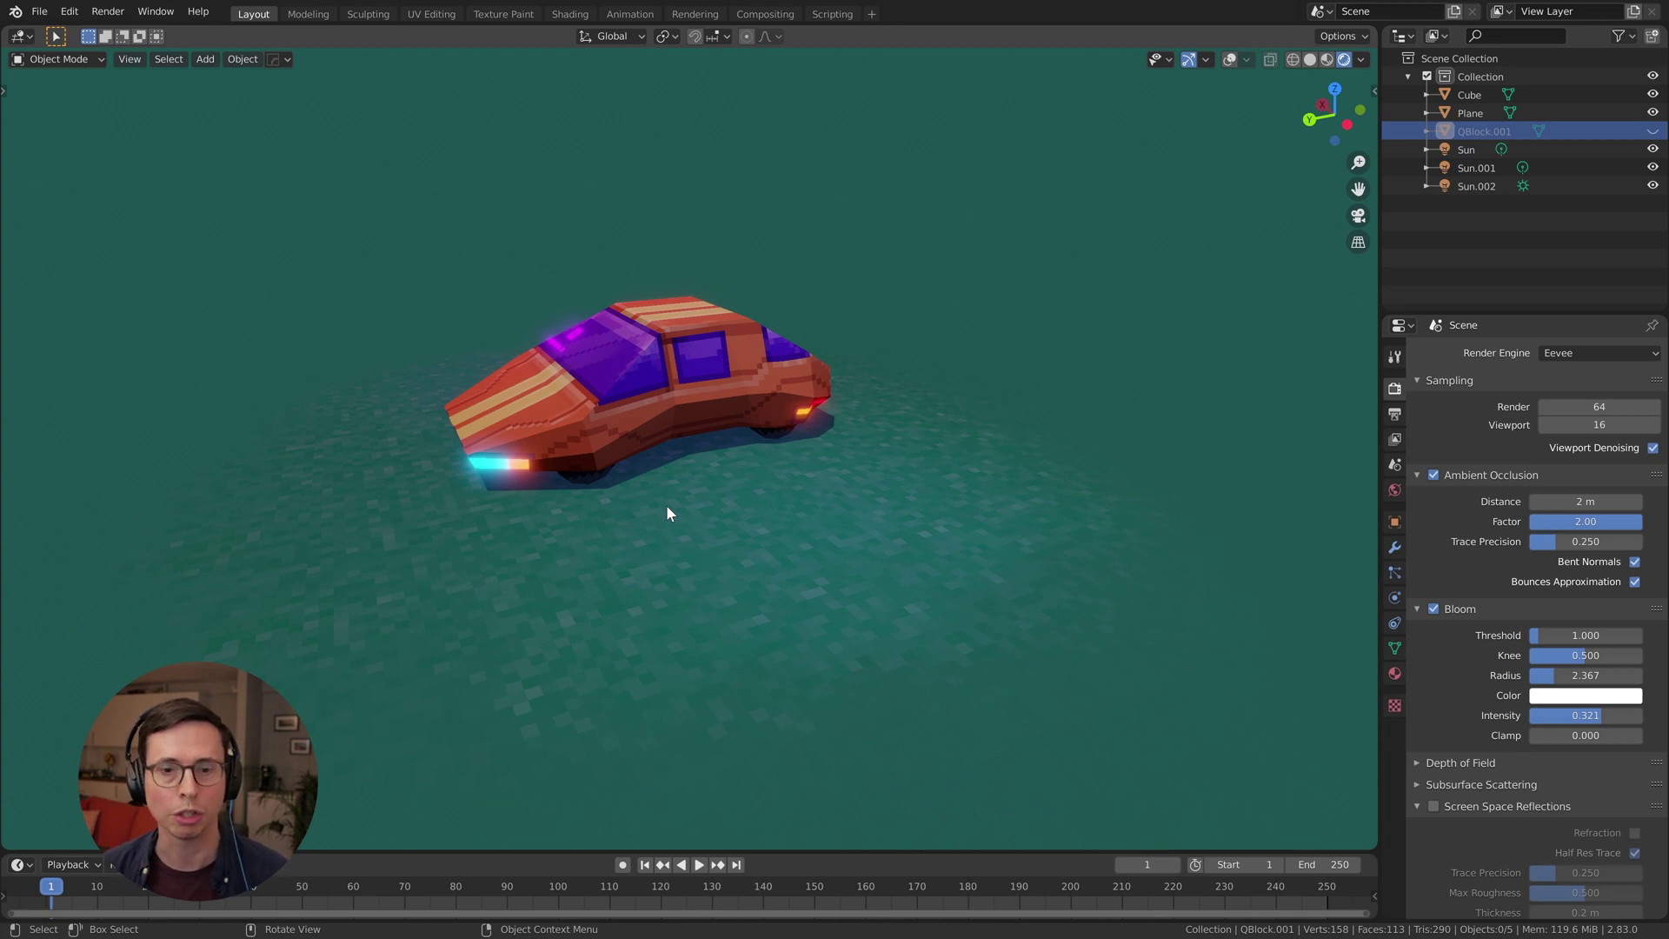
{"action": "middle_click_drag", "start_coordinate": [634, 435], "coordinate": [682, 420]}
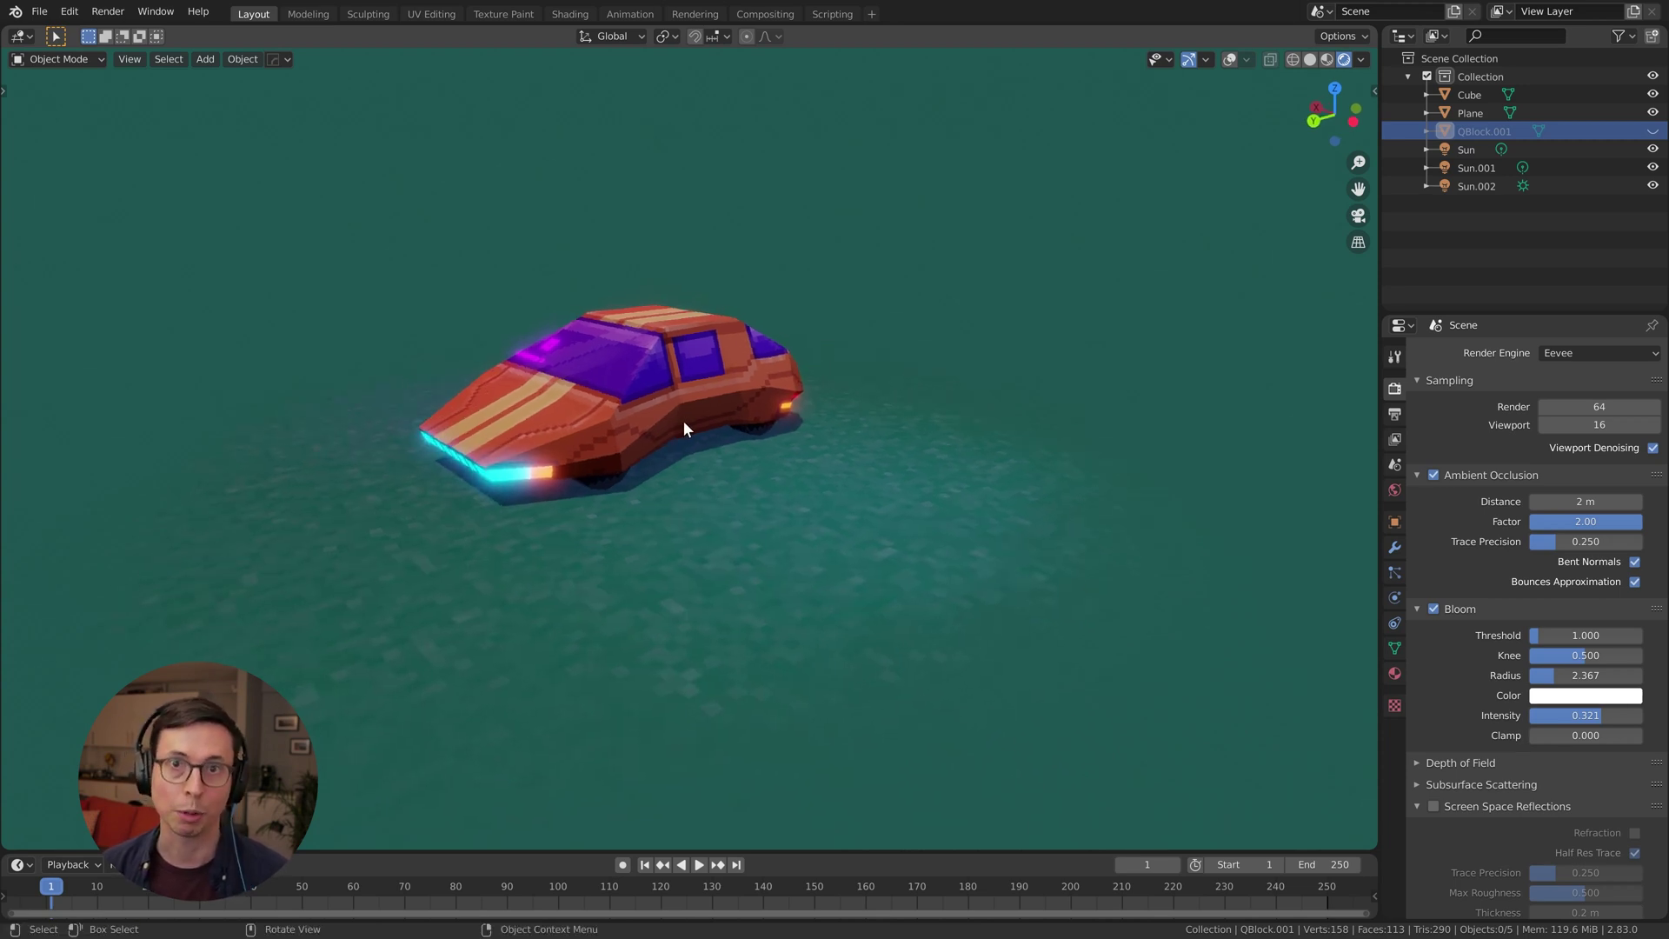